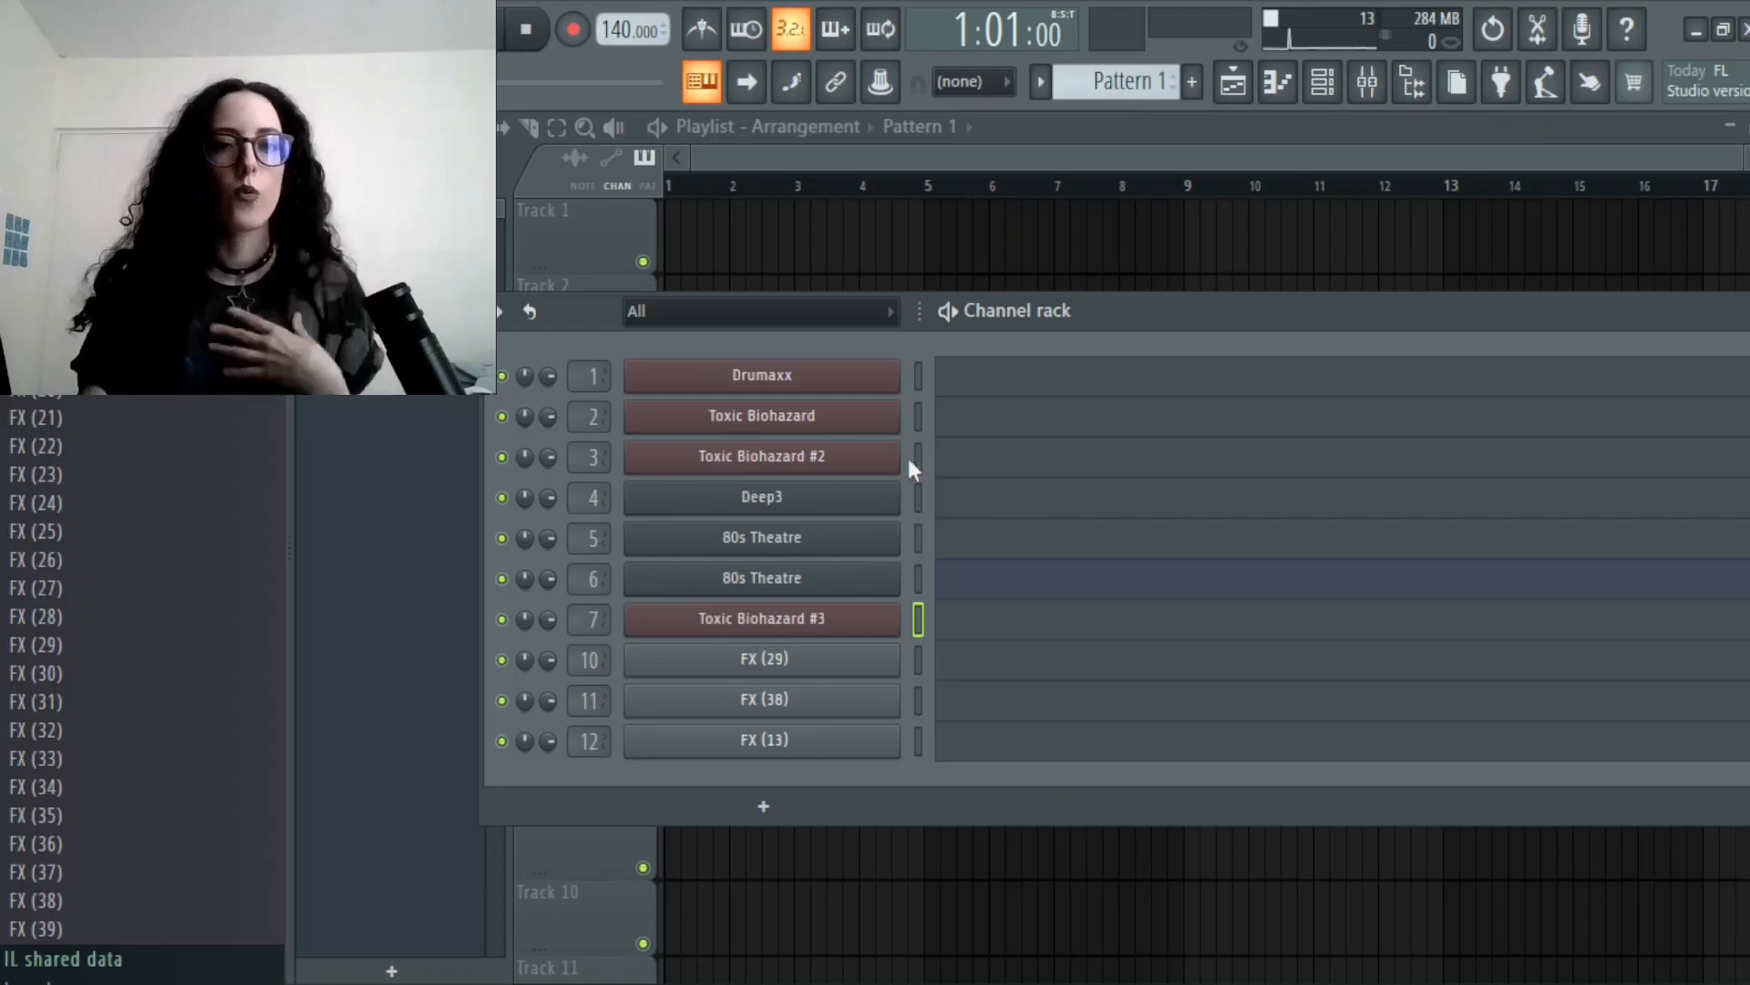
- Examine the Drumaxx channel's drum pads and its Presets Library, and close both
{"action": "left_click", "coordinate": [801, 377]}
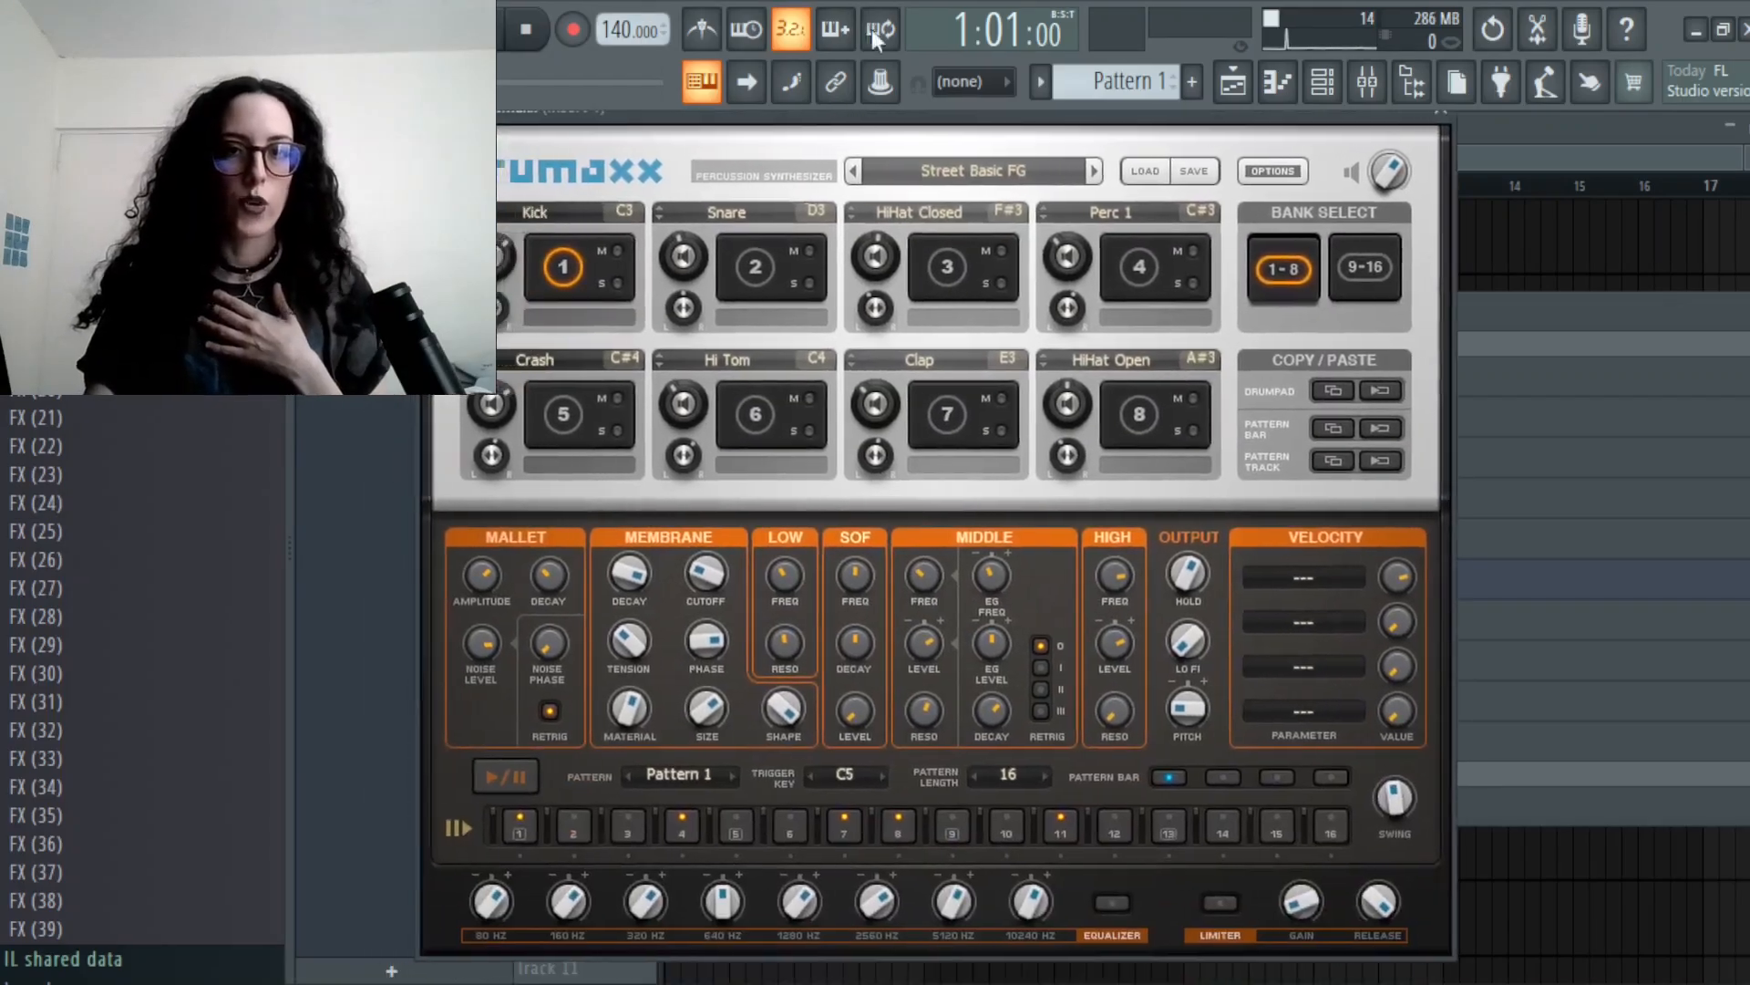
{"action": "left_click_drag", "start_coordinate": [872, 29], "coordinate": [919, 115]}
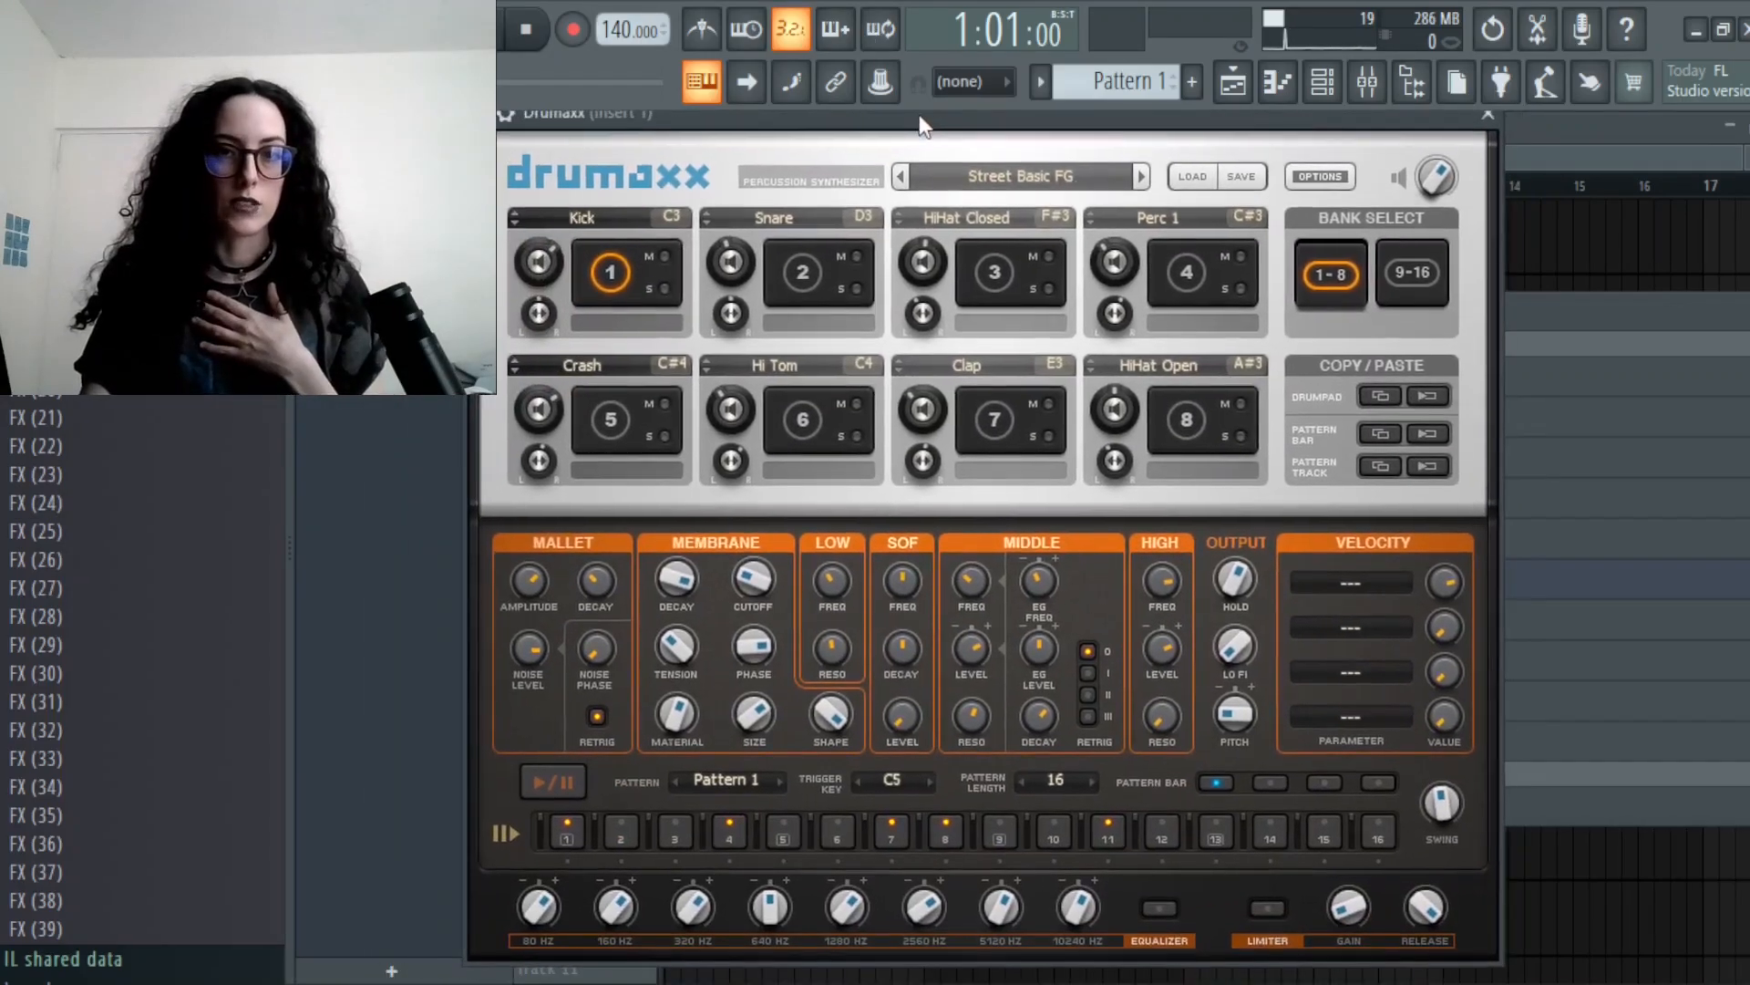
{"action": "left_click", "coordinate": [997, 174]}
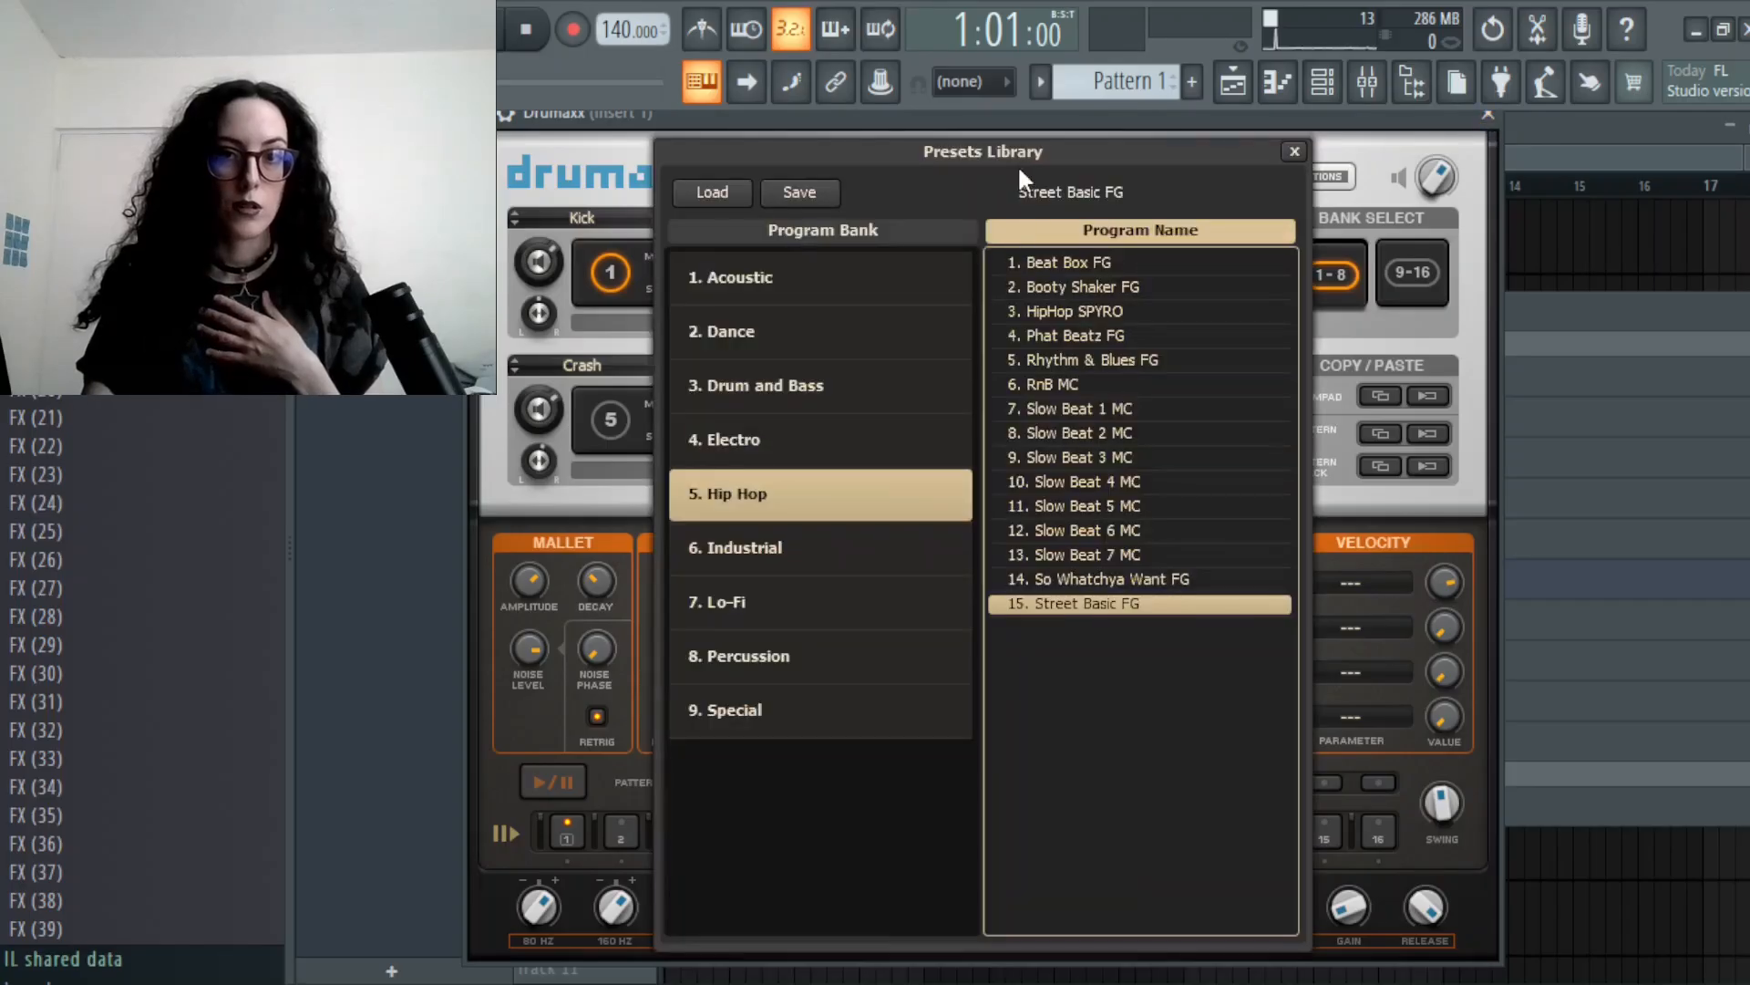
{"action": "left_click", "coordinate": [1294, 151]}
{"action": "left_click", "coordinate": [1486, 119]}
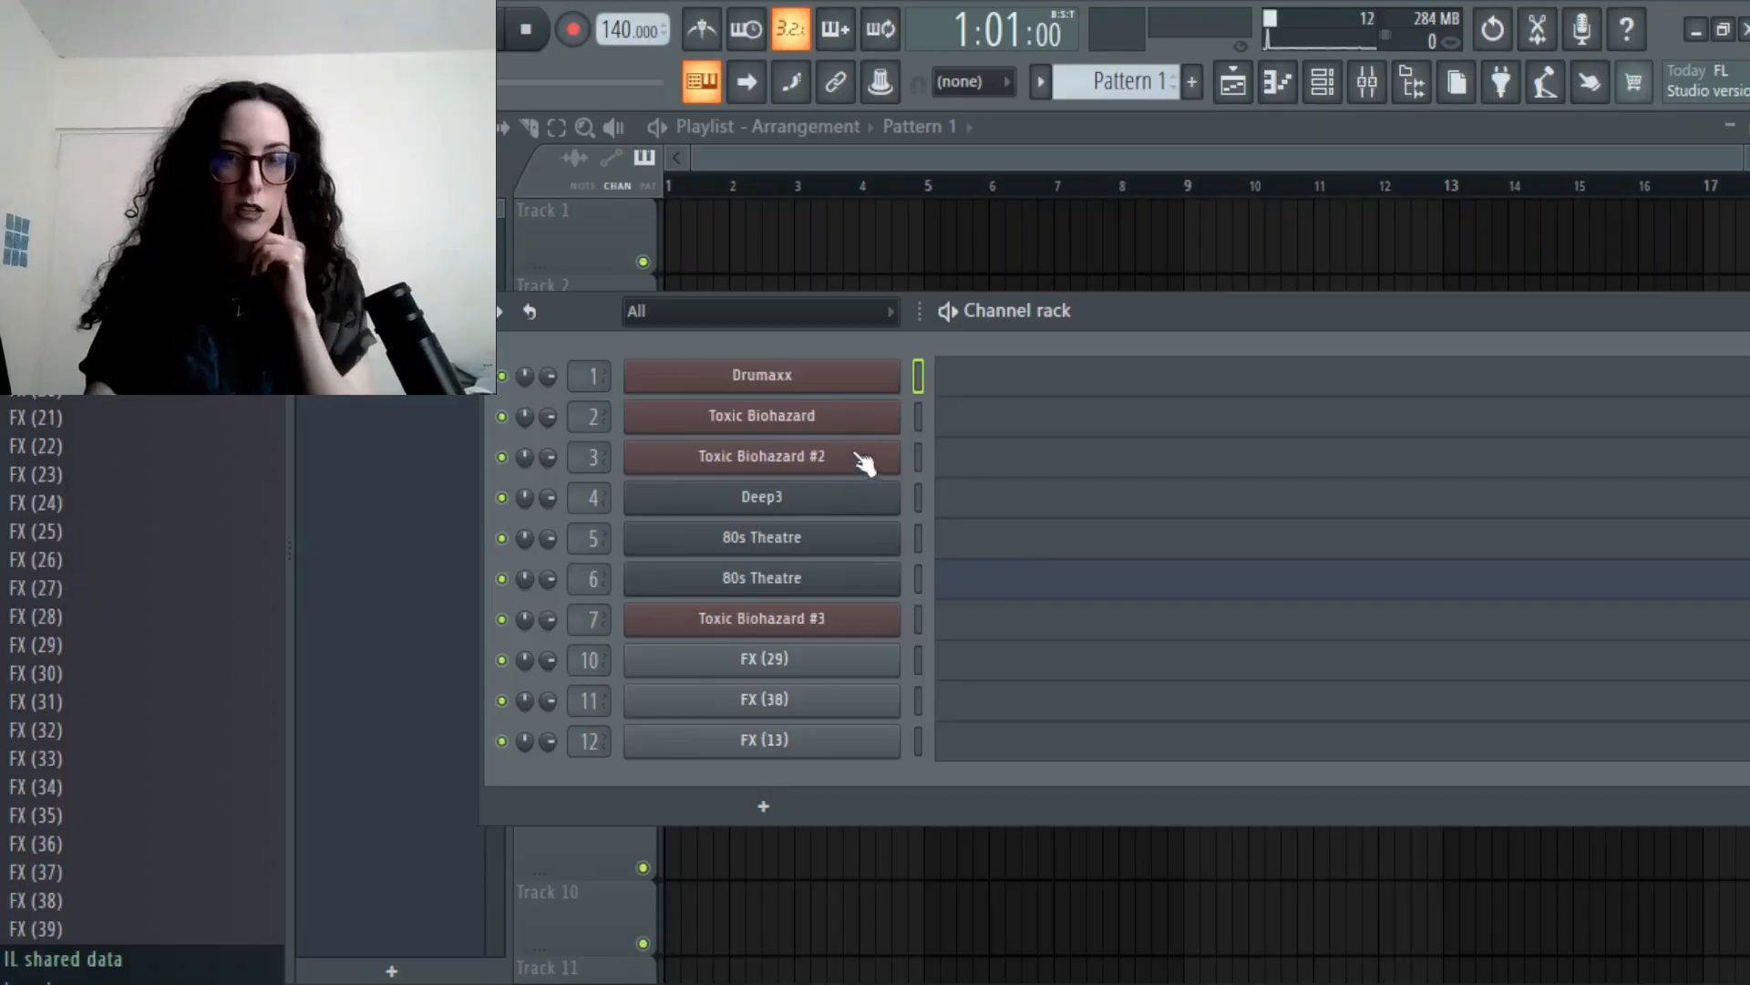
- Audition the sounds of the Toxic Biohazard and Toxic Biohazard #2 channels, closing each plugin
{"action": "left_click", "coordinate": [844, 424]}
{"action": "left_click_drag", "start_coordinate": [969, 249], "coordinate": [896, 106]}
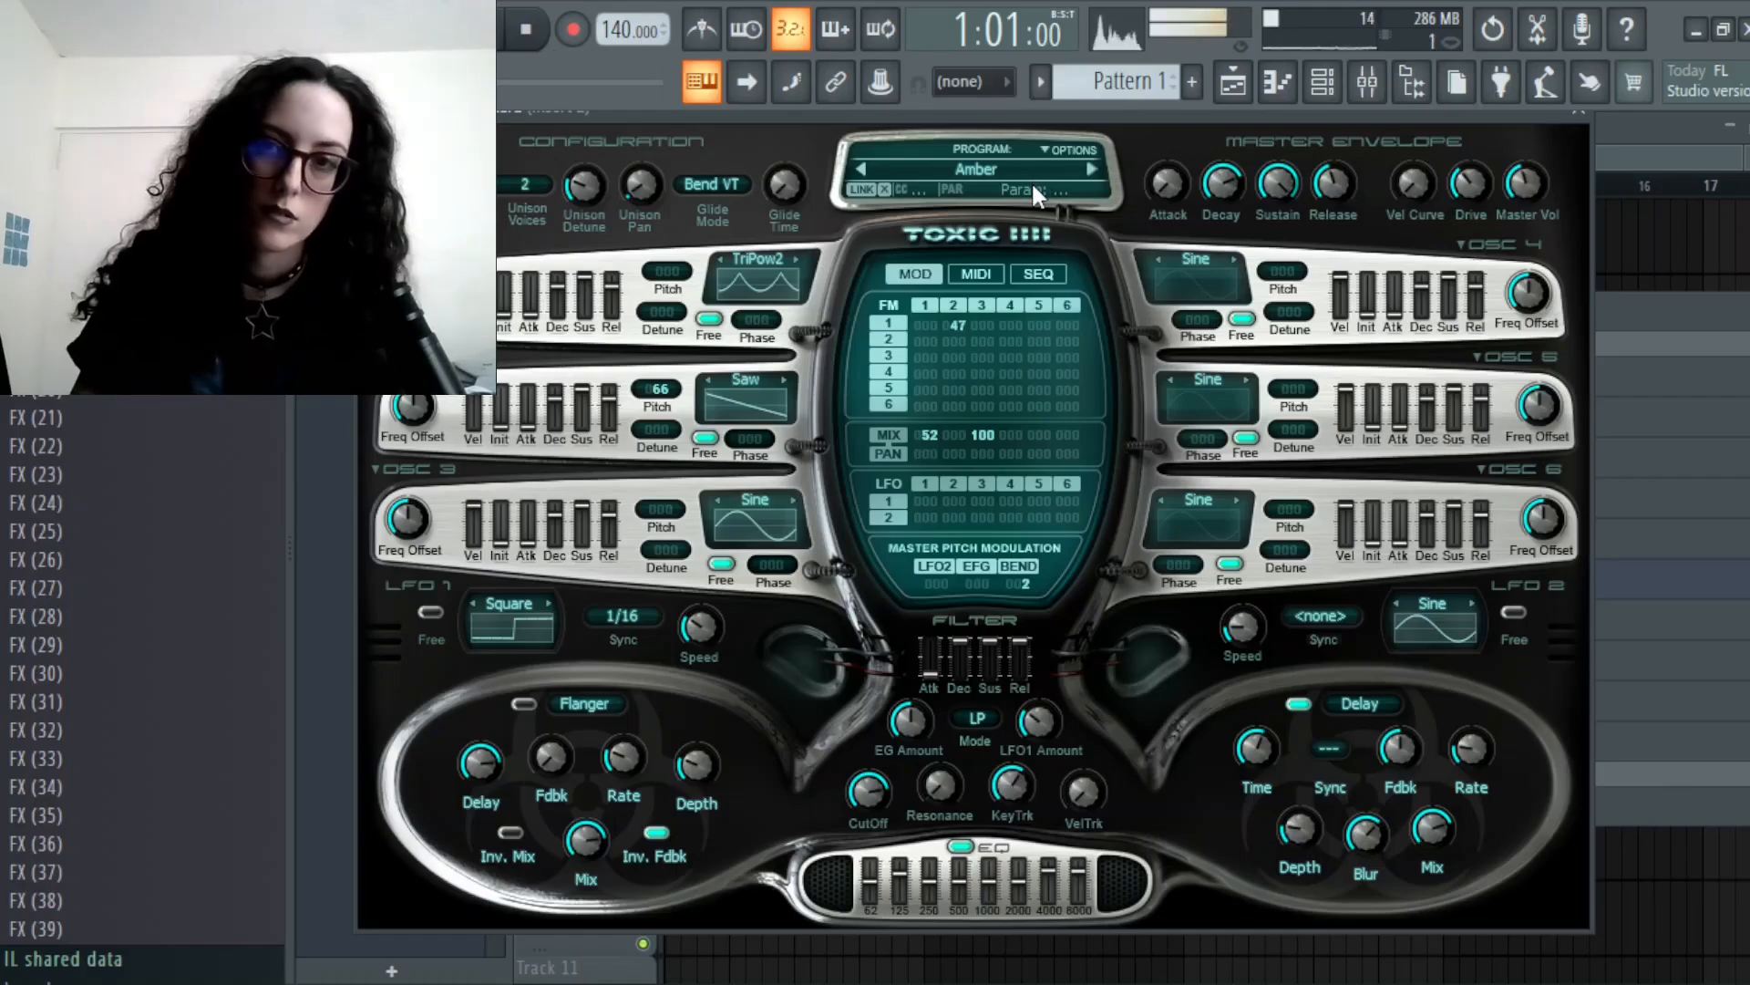
{"action": "left_click", "coordinate": [1591, 117]}
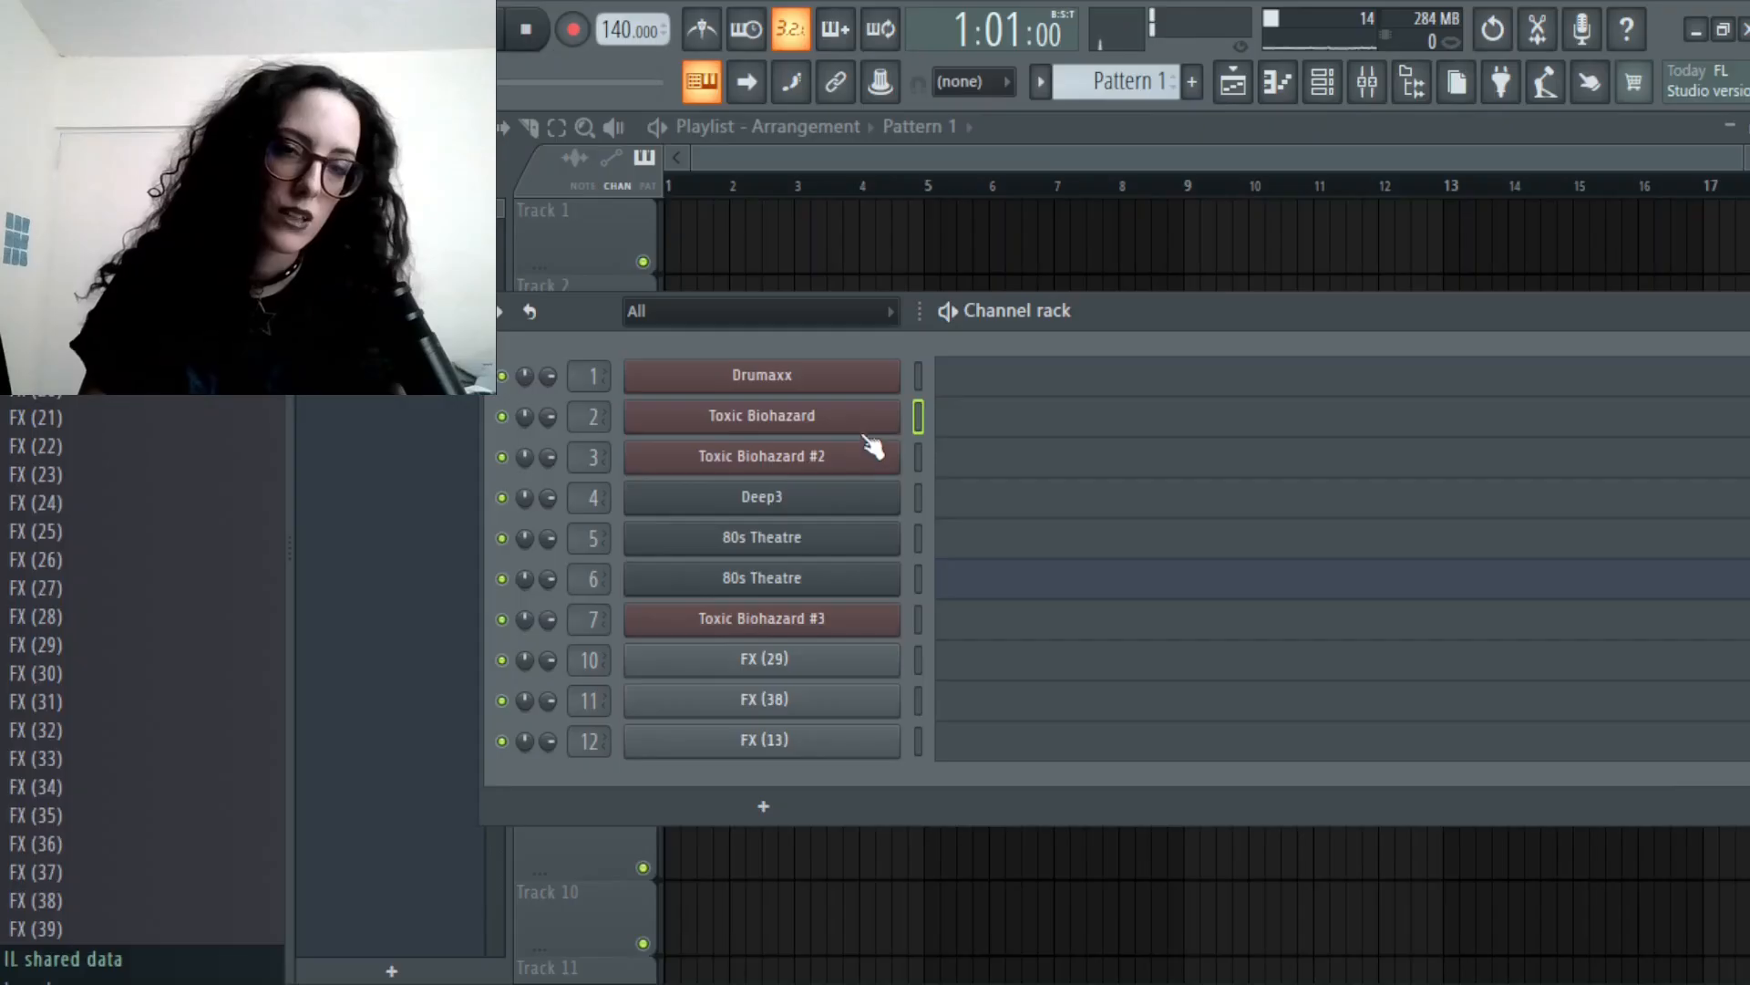
{"action": "left_click", "coordinate": [866, 464]}
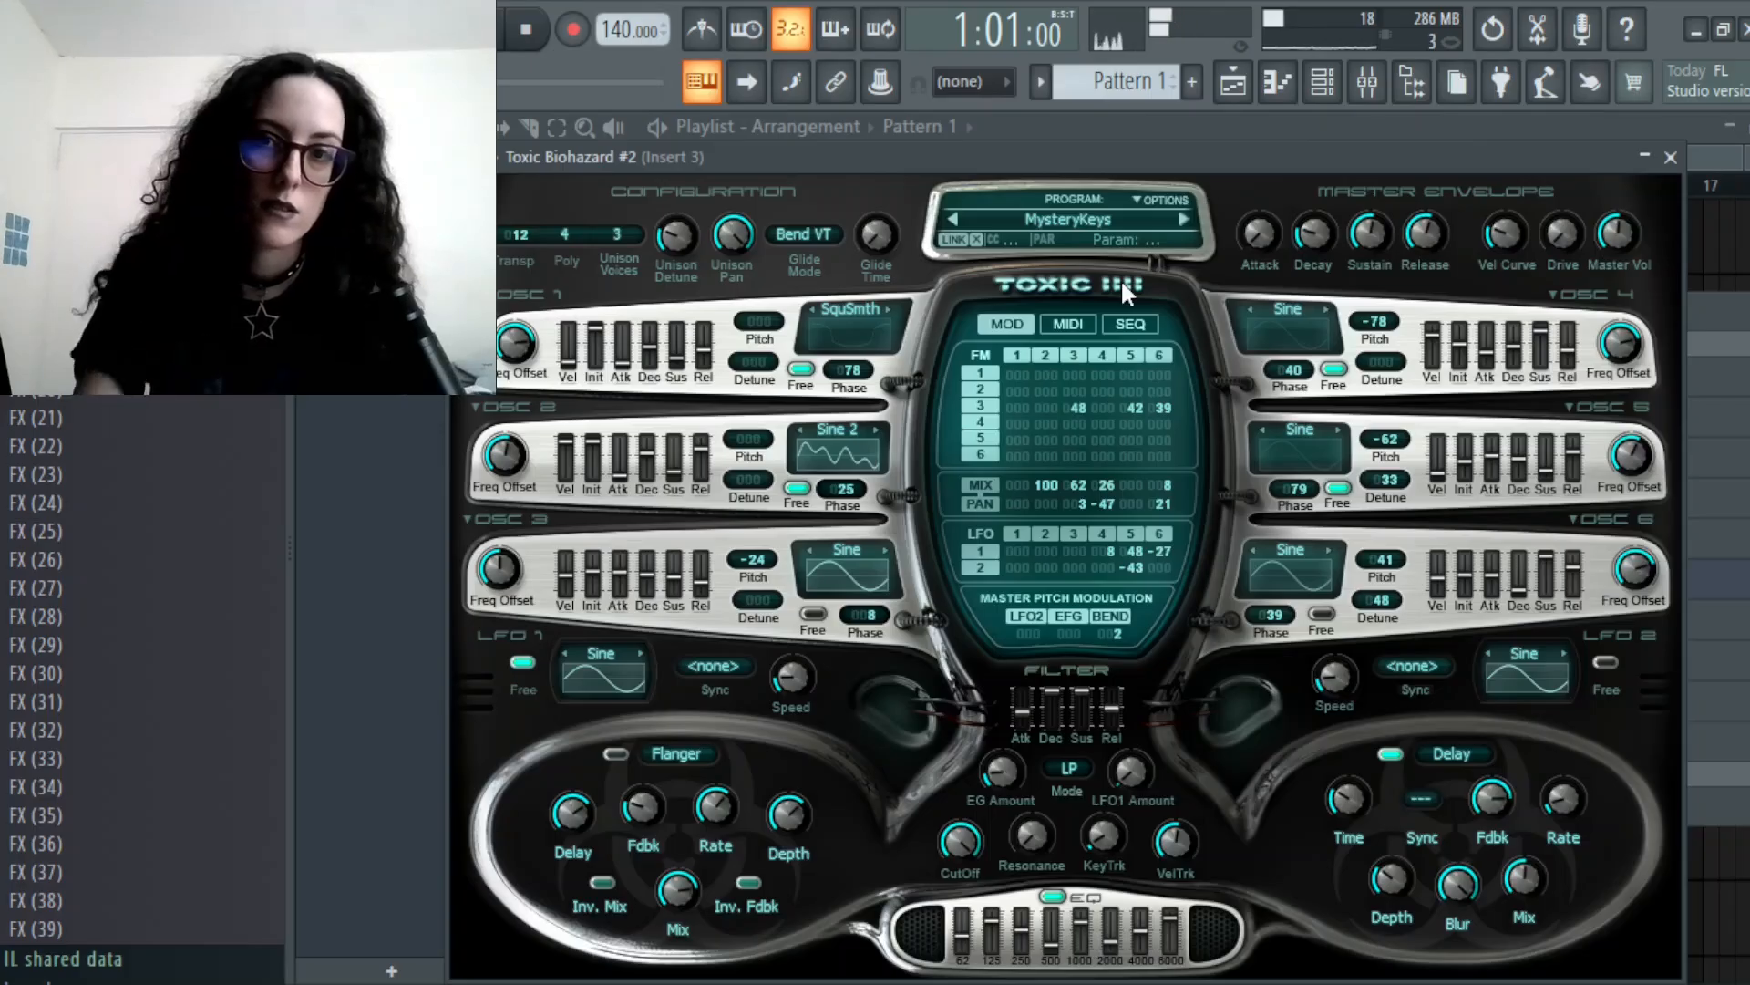
{"action": "left_click", "coordinate": [1671, 156]}
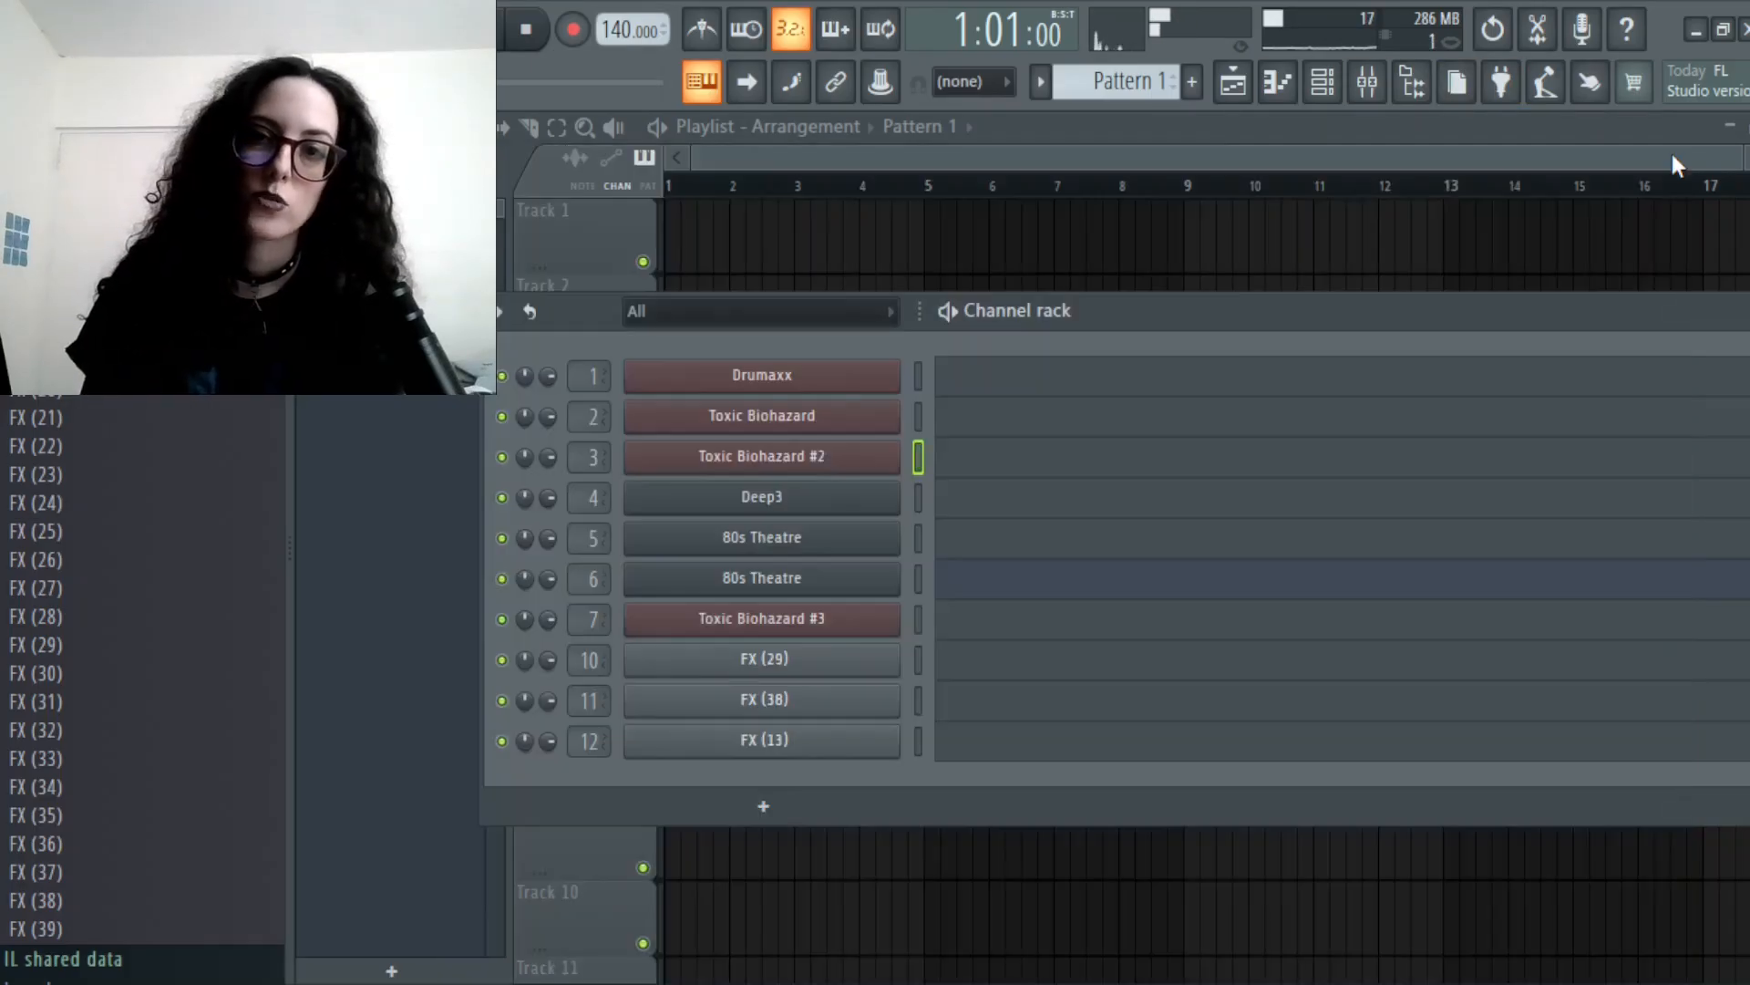
- Open the Deep3 channel's synth, play a few notes to hear the bass sound, and close it
{"action": "left_click", "coordinate": [792, 504]}
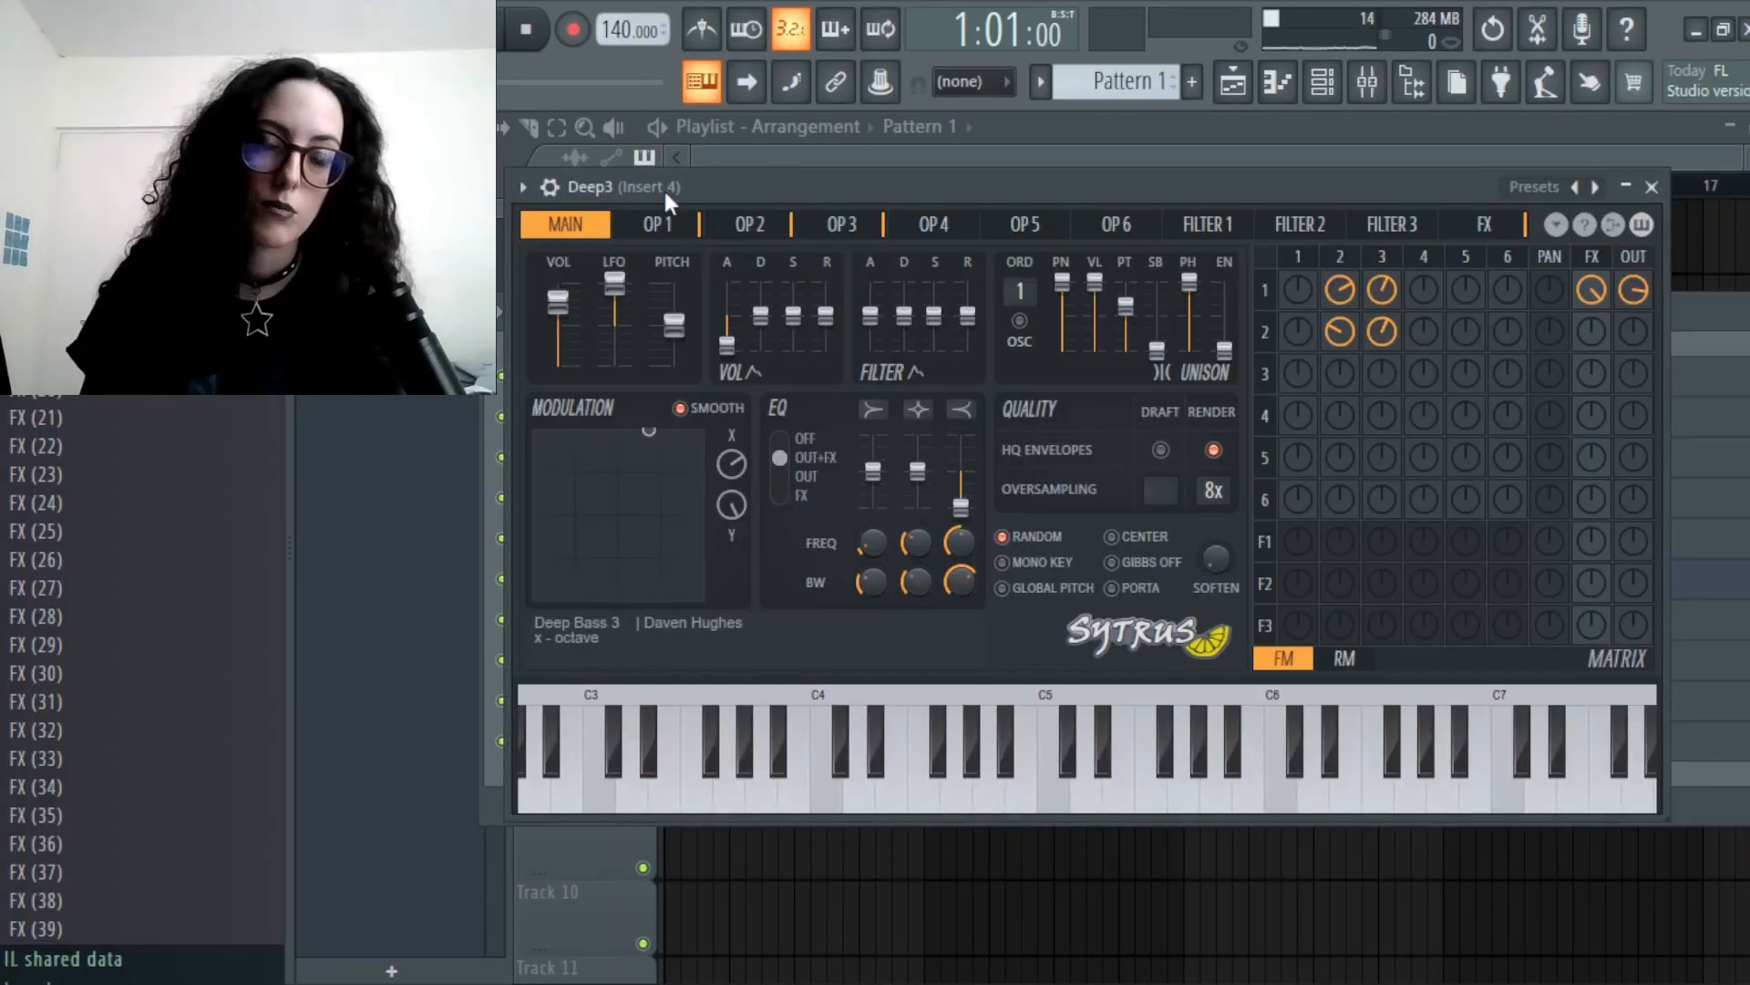
{"action": "key", "text": "x"}
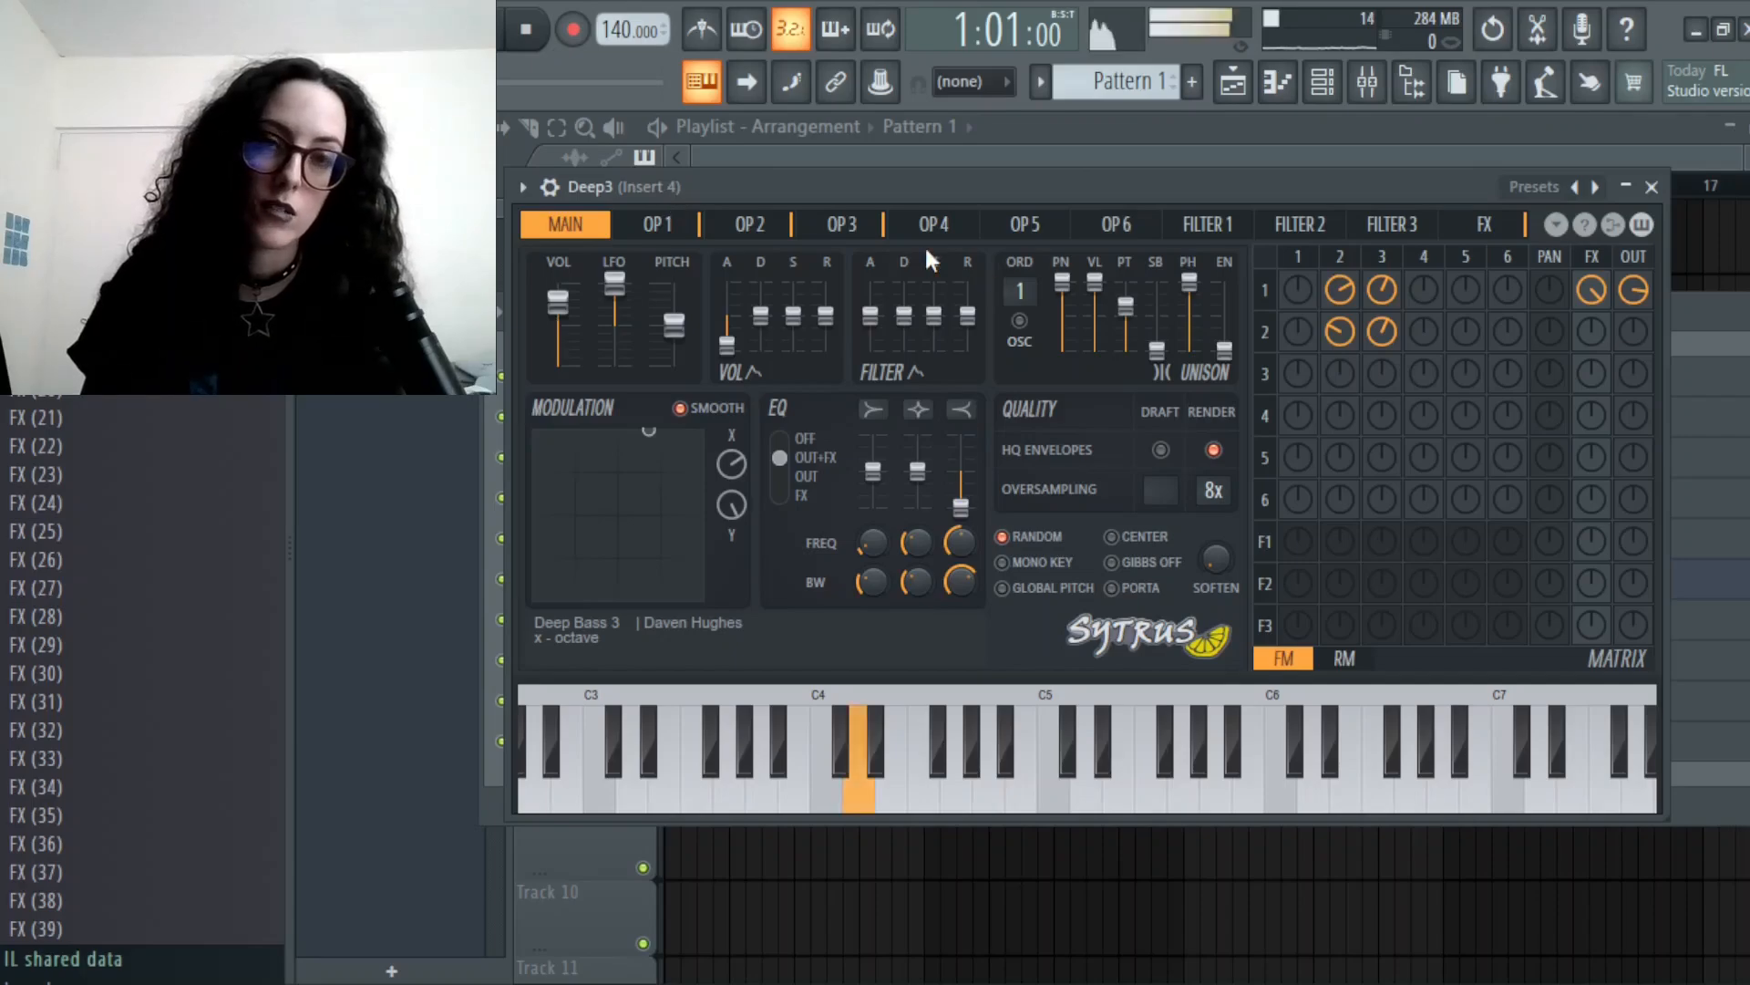
{"action": "key", "text": "c"}
{"action": "key", "text": "v"}
{"action": "key", "text": "c"}
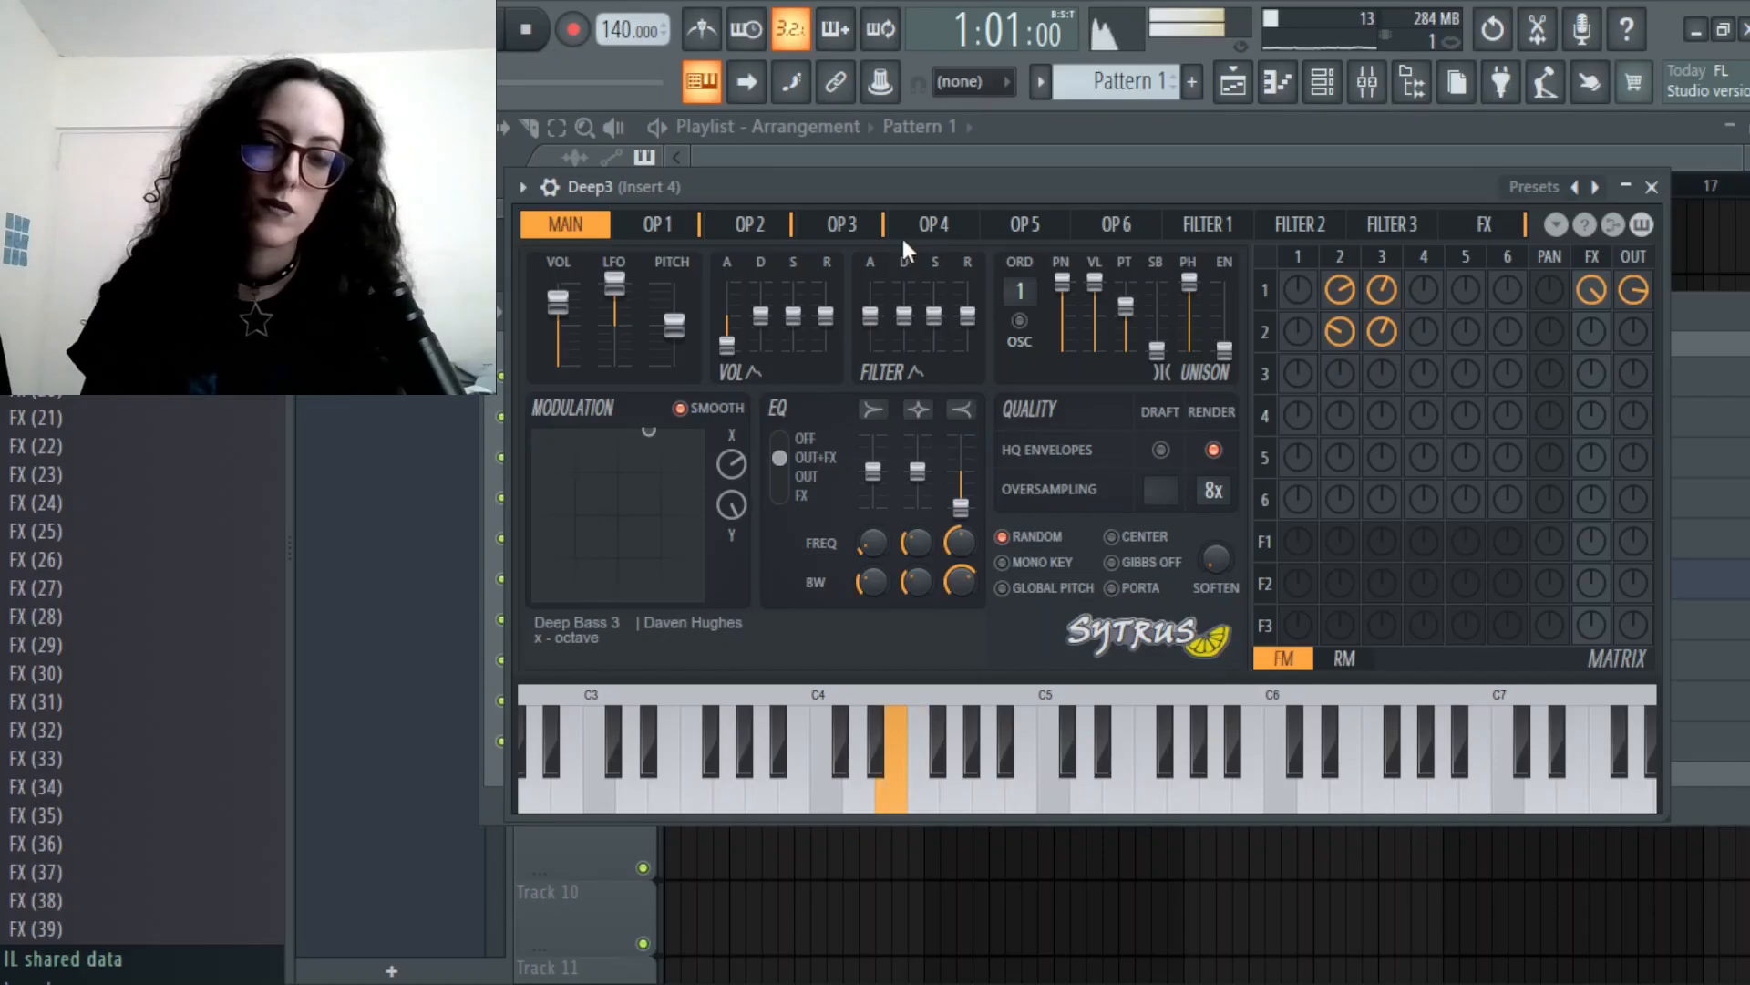
{"action": "left_click", "coordinate": [1651, 186]}
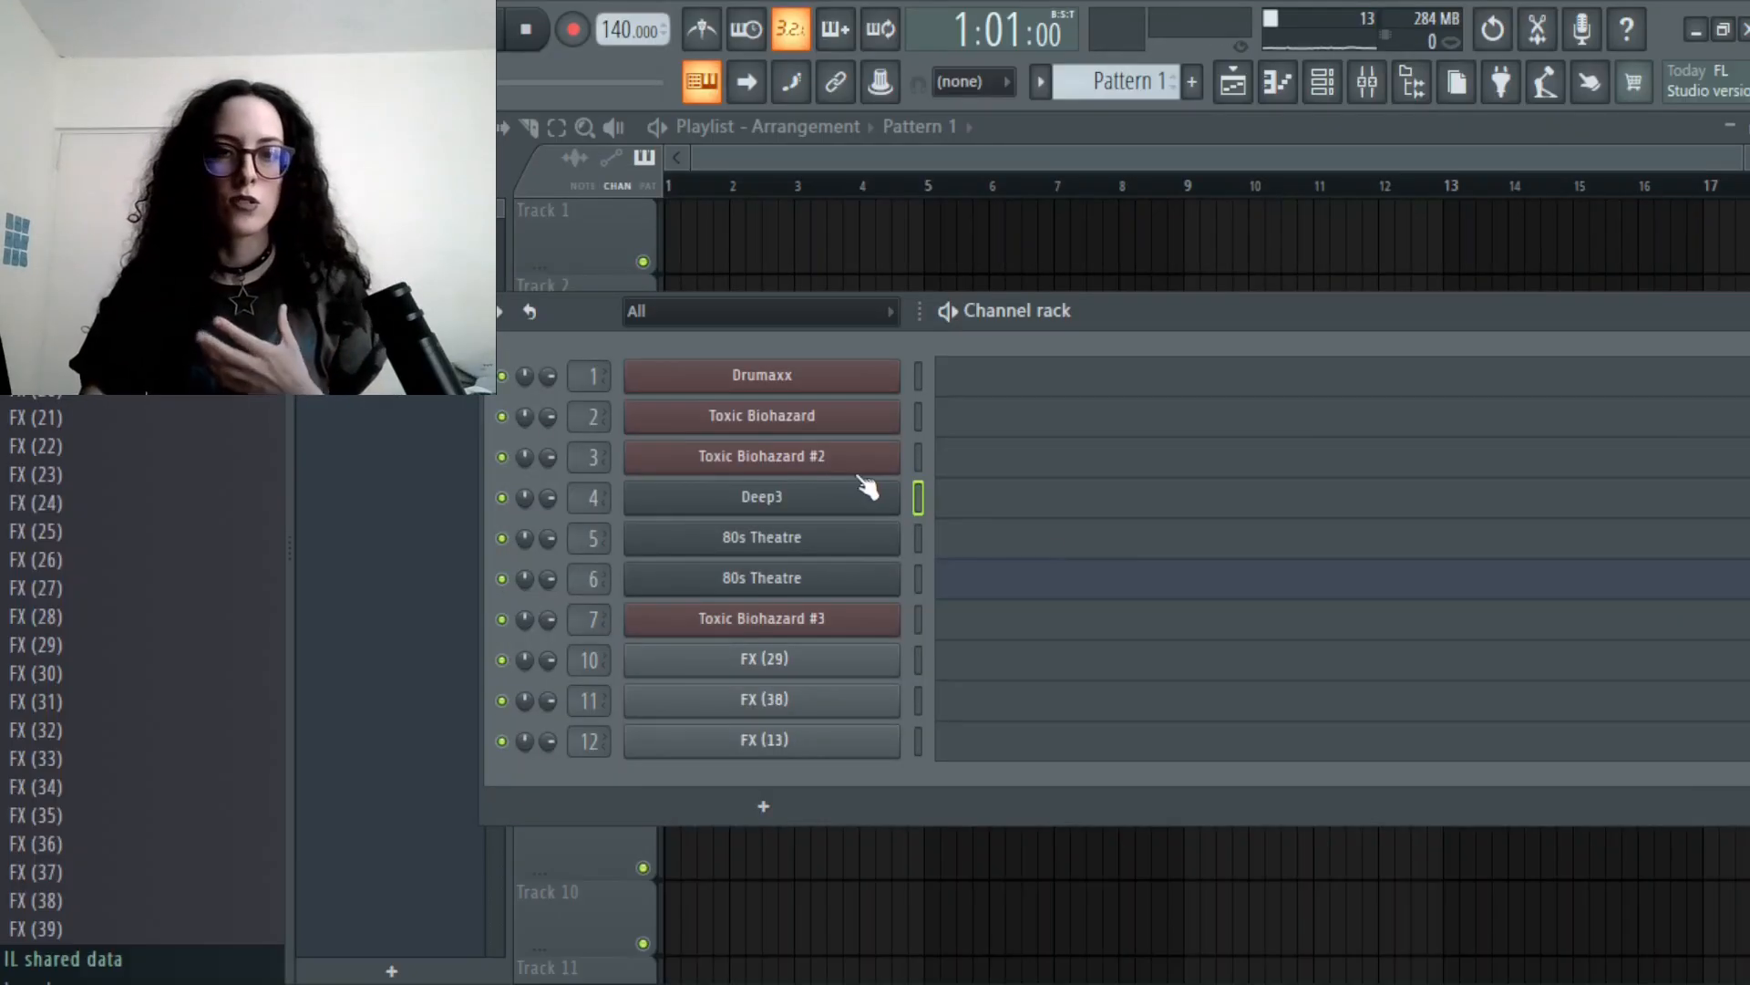
- Audition the first 80s Theatre channel and the Toxic Biohazard #3 channel, closing each plugin
{"action": "left_click", "coordinate": [842, 536]}
{"action": "left_click_drag", "start_coordinate": [813, 244], "coordinate": [1174, 145]}
{"action": "key", "text": "z"}
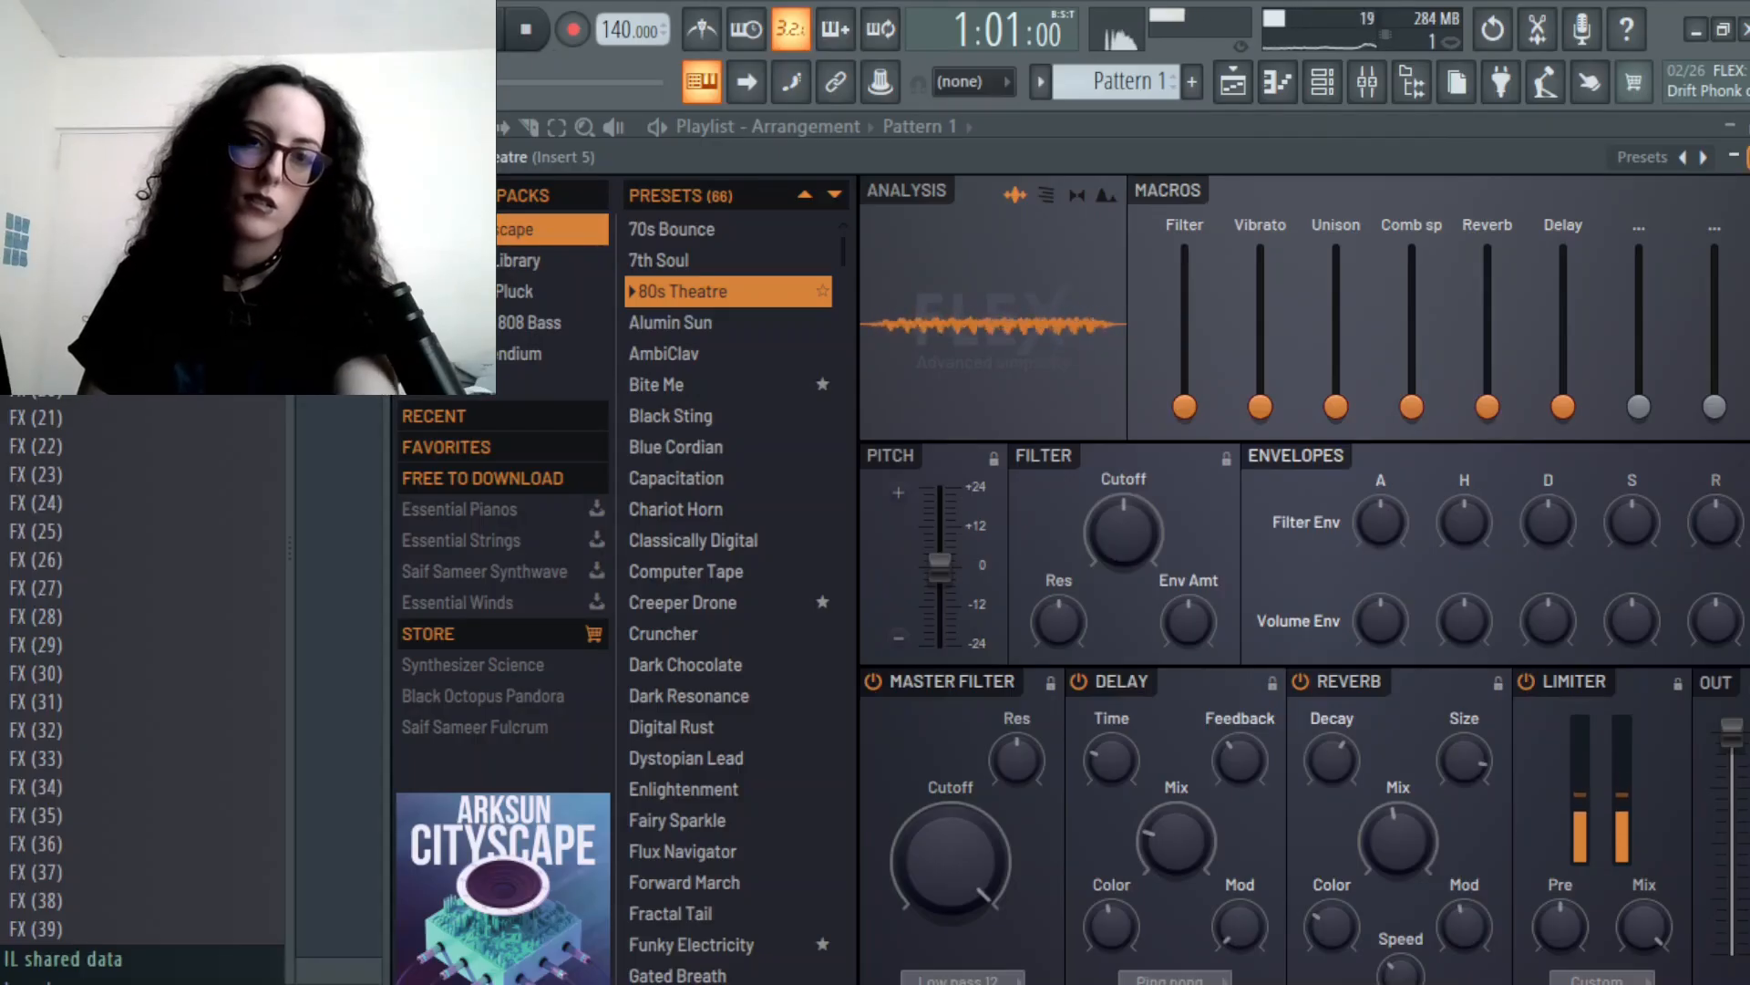
{"action": "left_click", "coordinate": [1749, 156]}
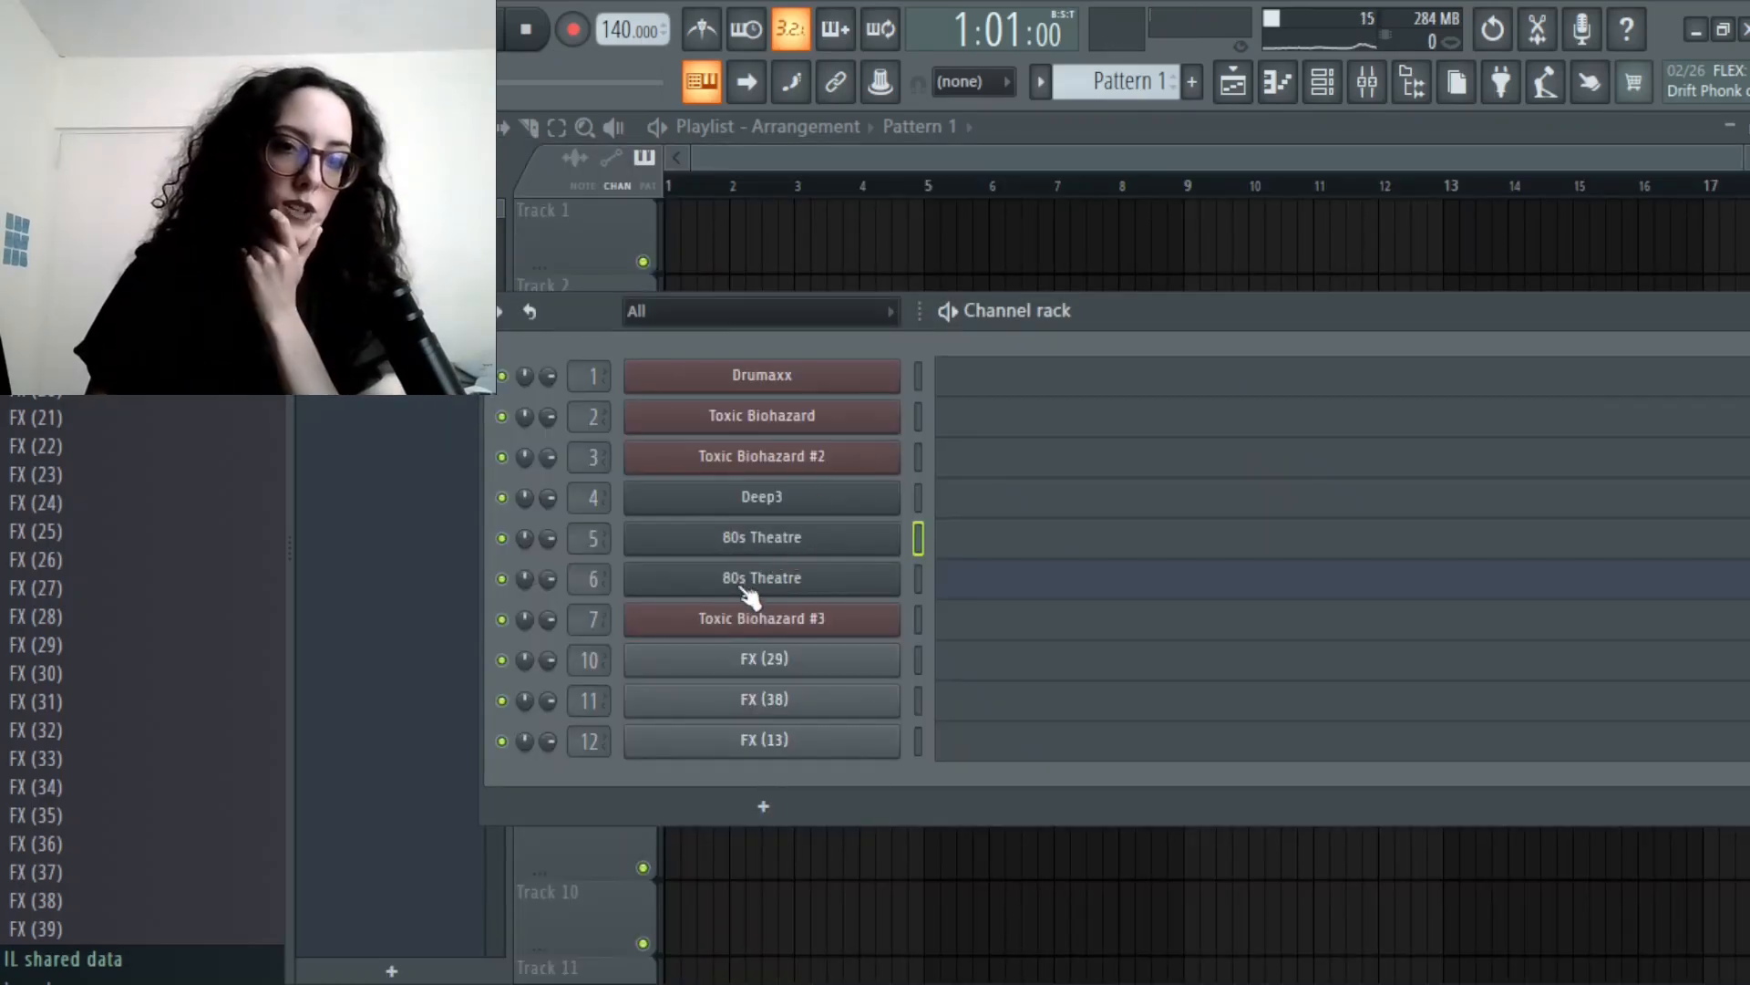
{"action": "left_click", "coordinate": [858, 634]}
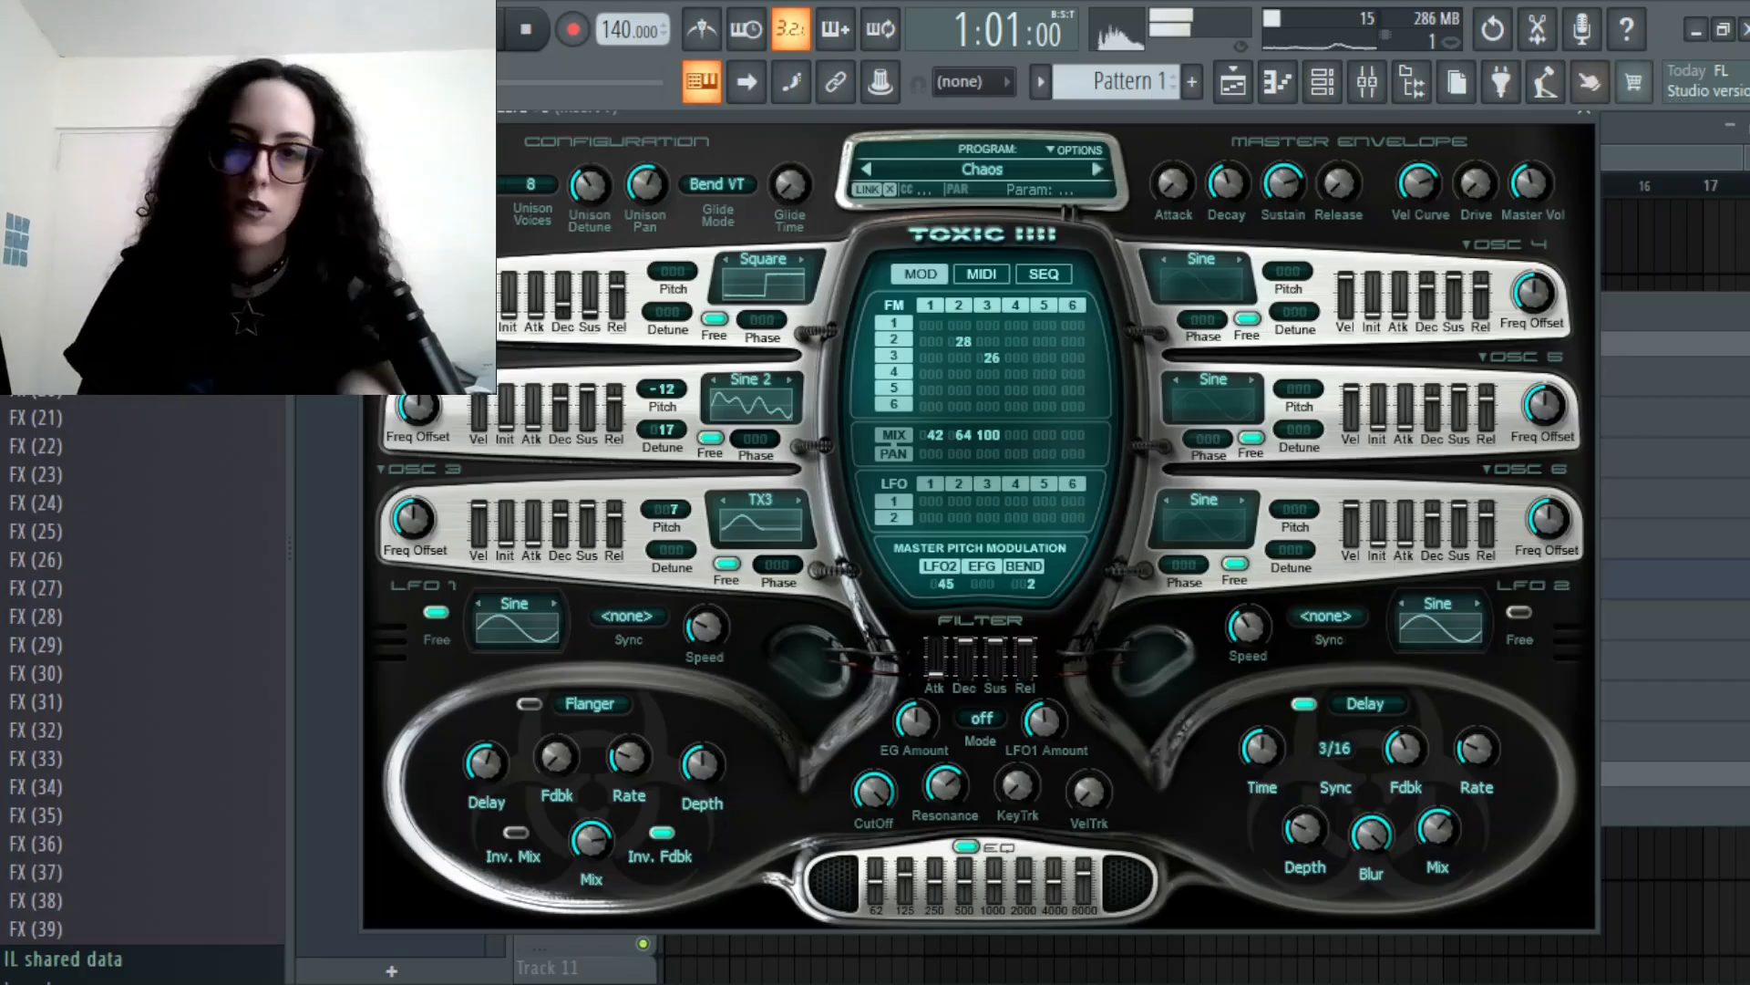
{"action": "left_click", "coordinate": [1584, 111]}
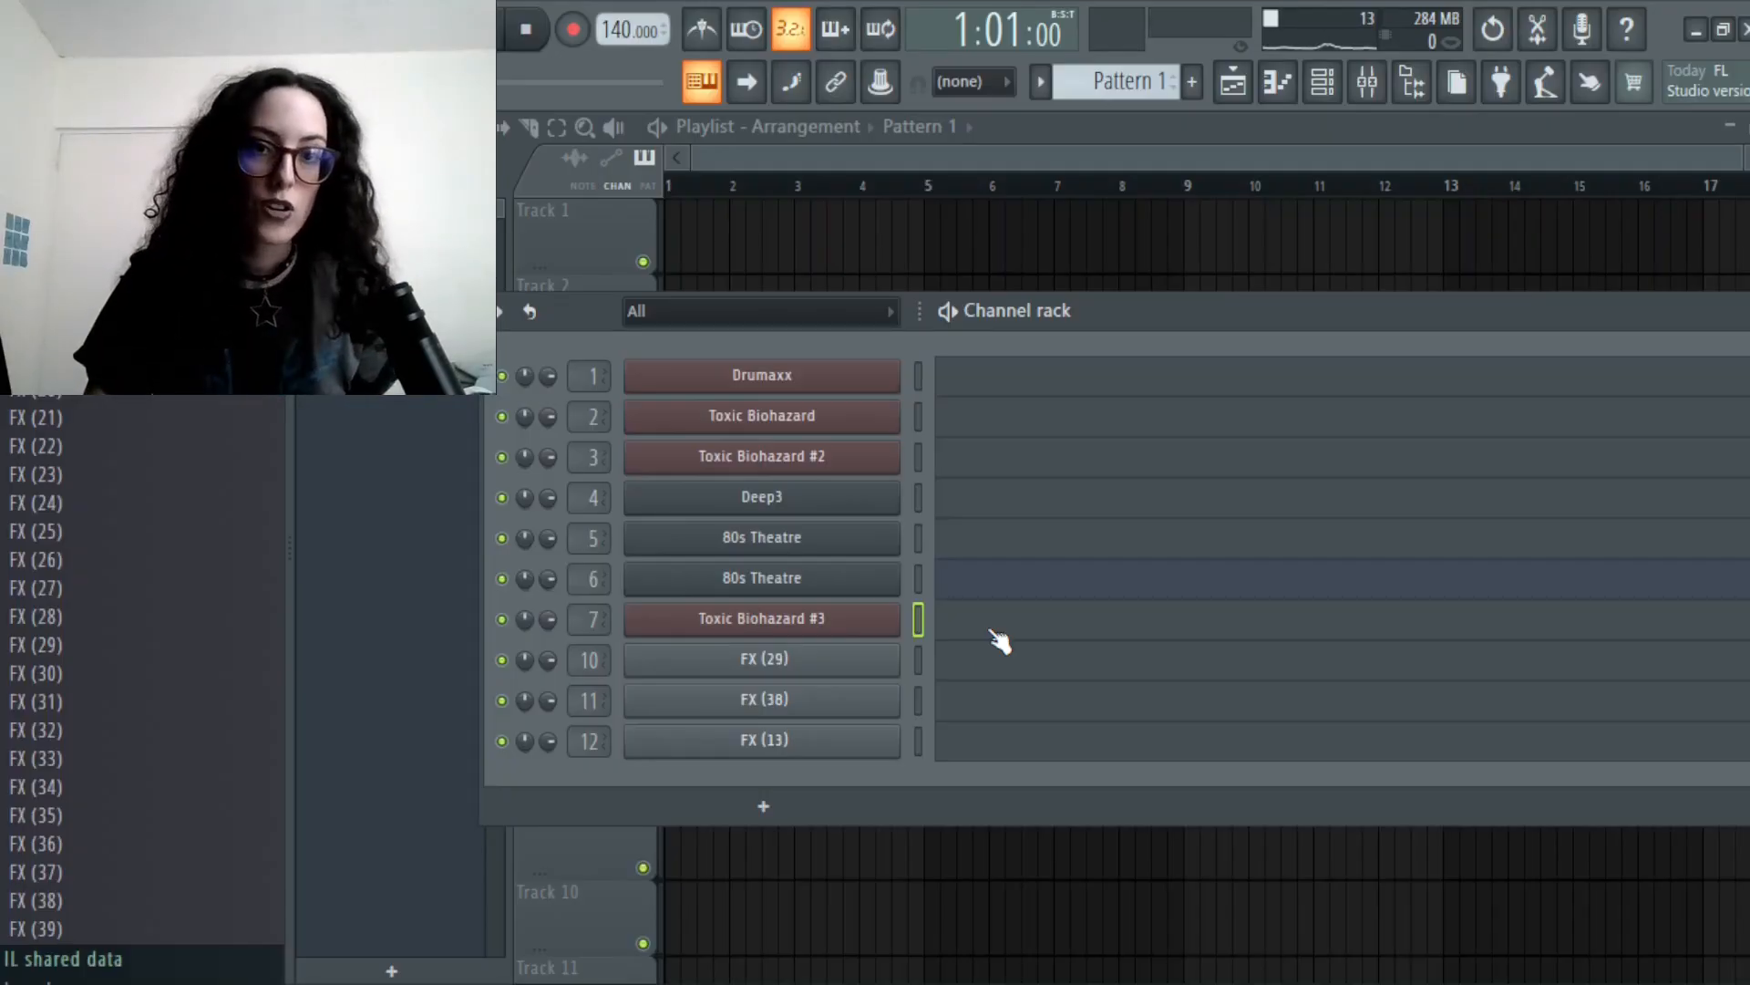
- Preview the FX (29), FX (38) and FX (13) samples in the browser's sample list
{"action": "left_click_drag", "start_coordinate": [1141, 310], "coordinate": [1104, 238]}
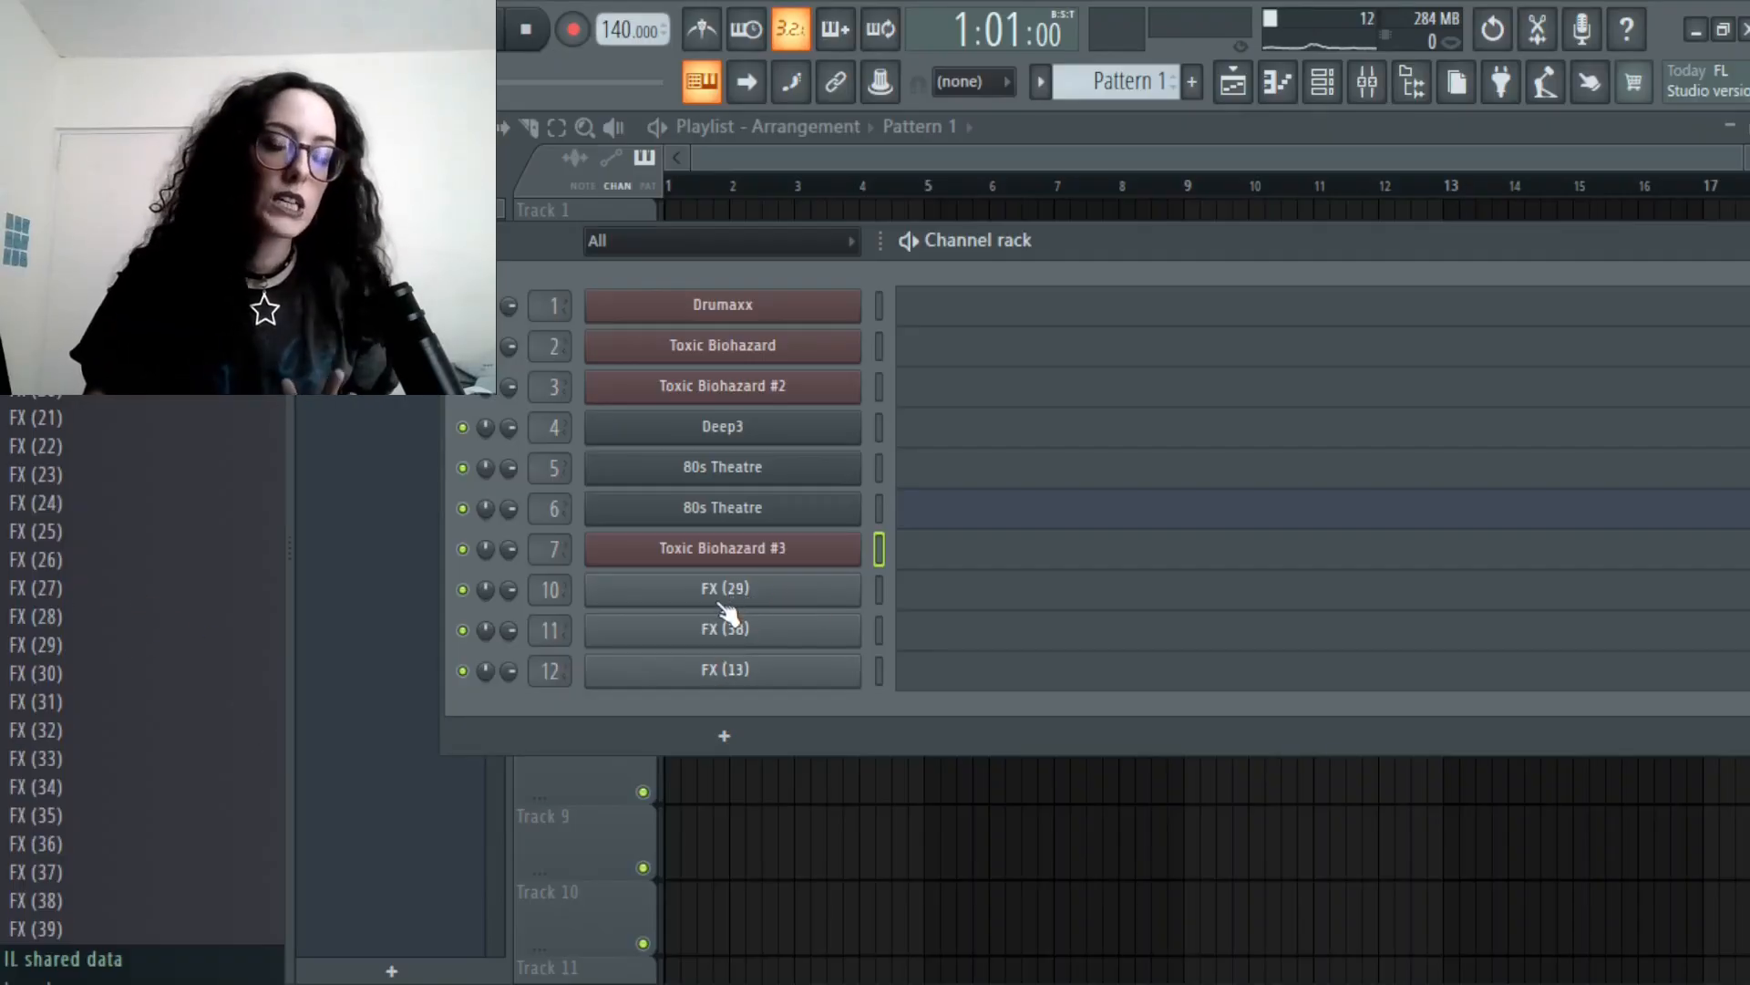
{"action": "left_click_drag", "start_coordinate": [727, 626], "coordinate": [102, 512]}
{"action": "scroll", "coordinate": [92, 506], "scroll_direction": "up", "scroll_amount": 6}
{"action": "scroll", "coordinate": [105, 502], "scroll_direction": "up", "scroll_amount": 4}
{"action": "scroll", "coordinate": [102, 566], "scroll_direction": "down", "scroll_amount": 4}
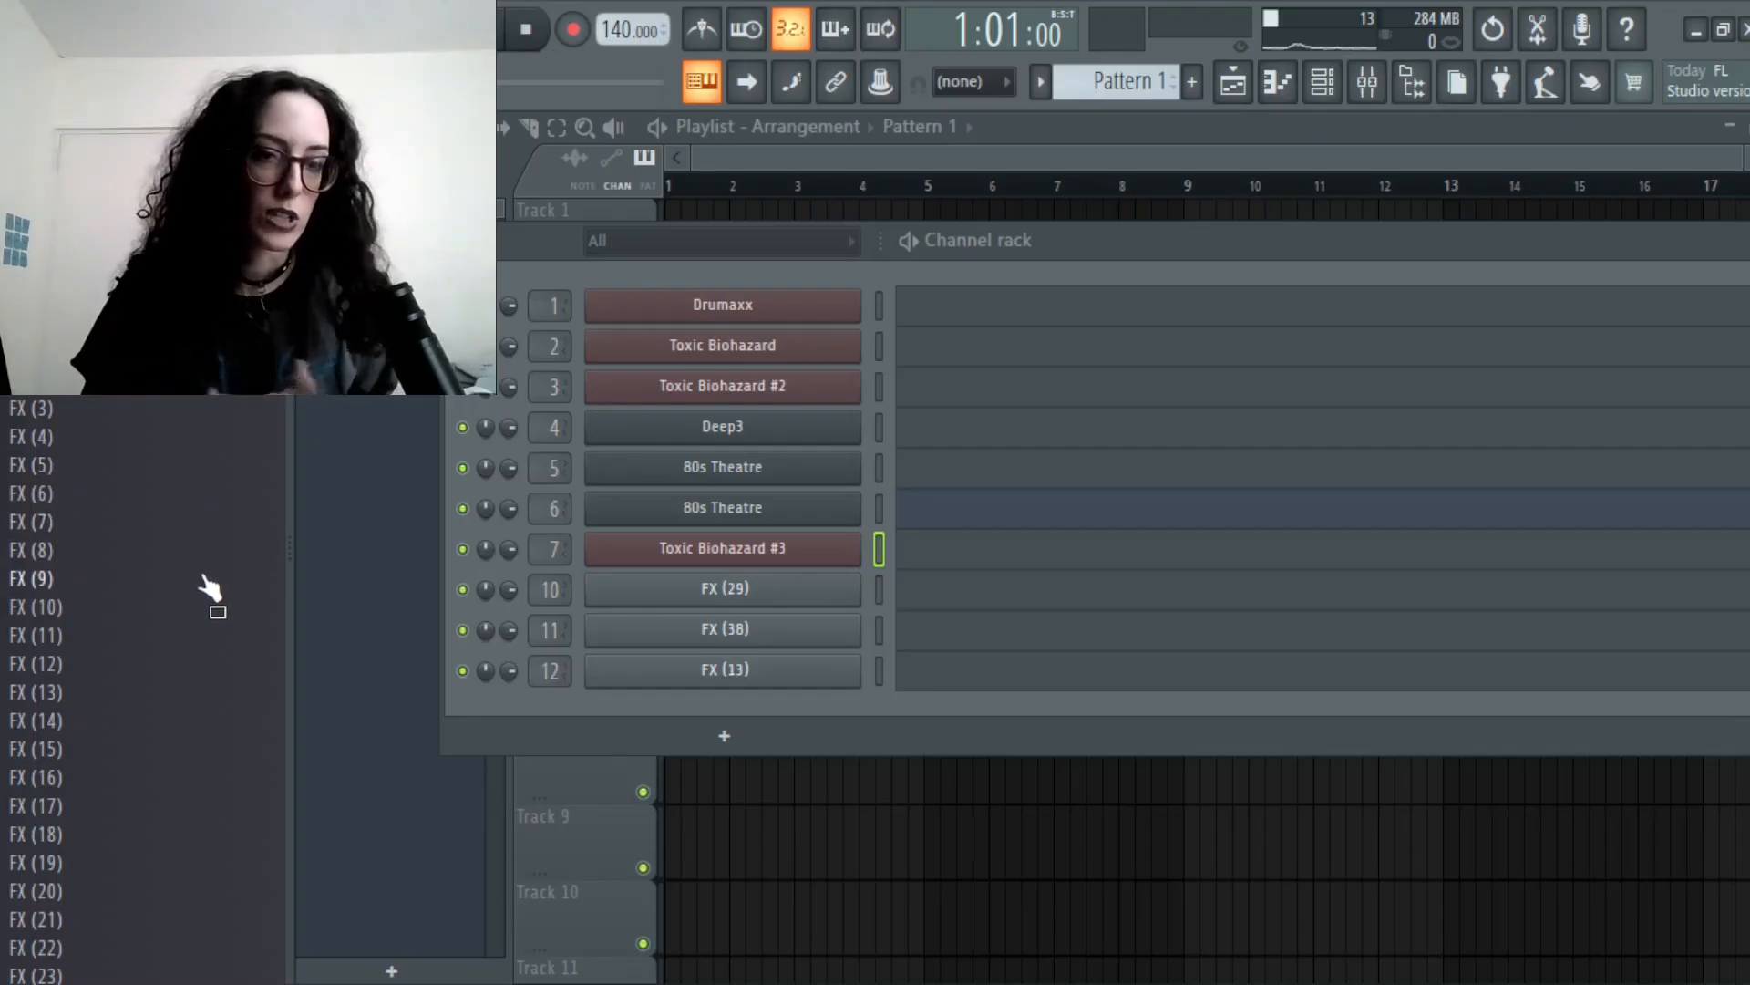
{"action": "scroll", "coordinate": [211, 593], "scroll_direction": "down", "scroll_amount": 2}
{"action": "scroll", "coordinate": [95, 907], "scroll_direction": "down", "scroll_amount": 2}
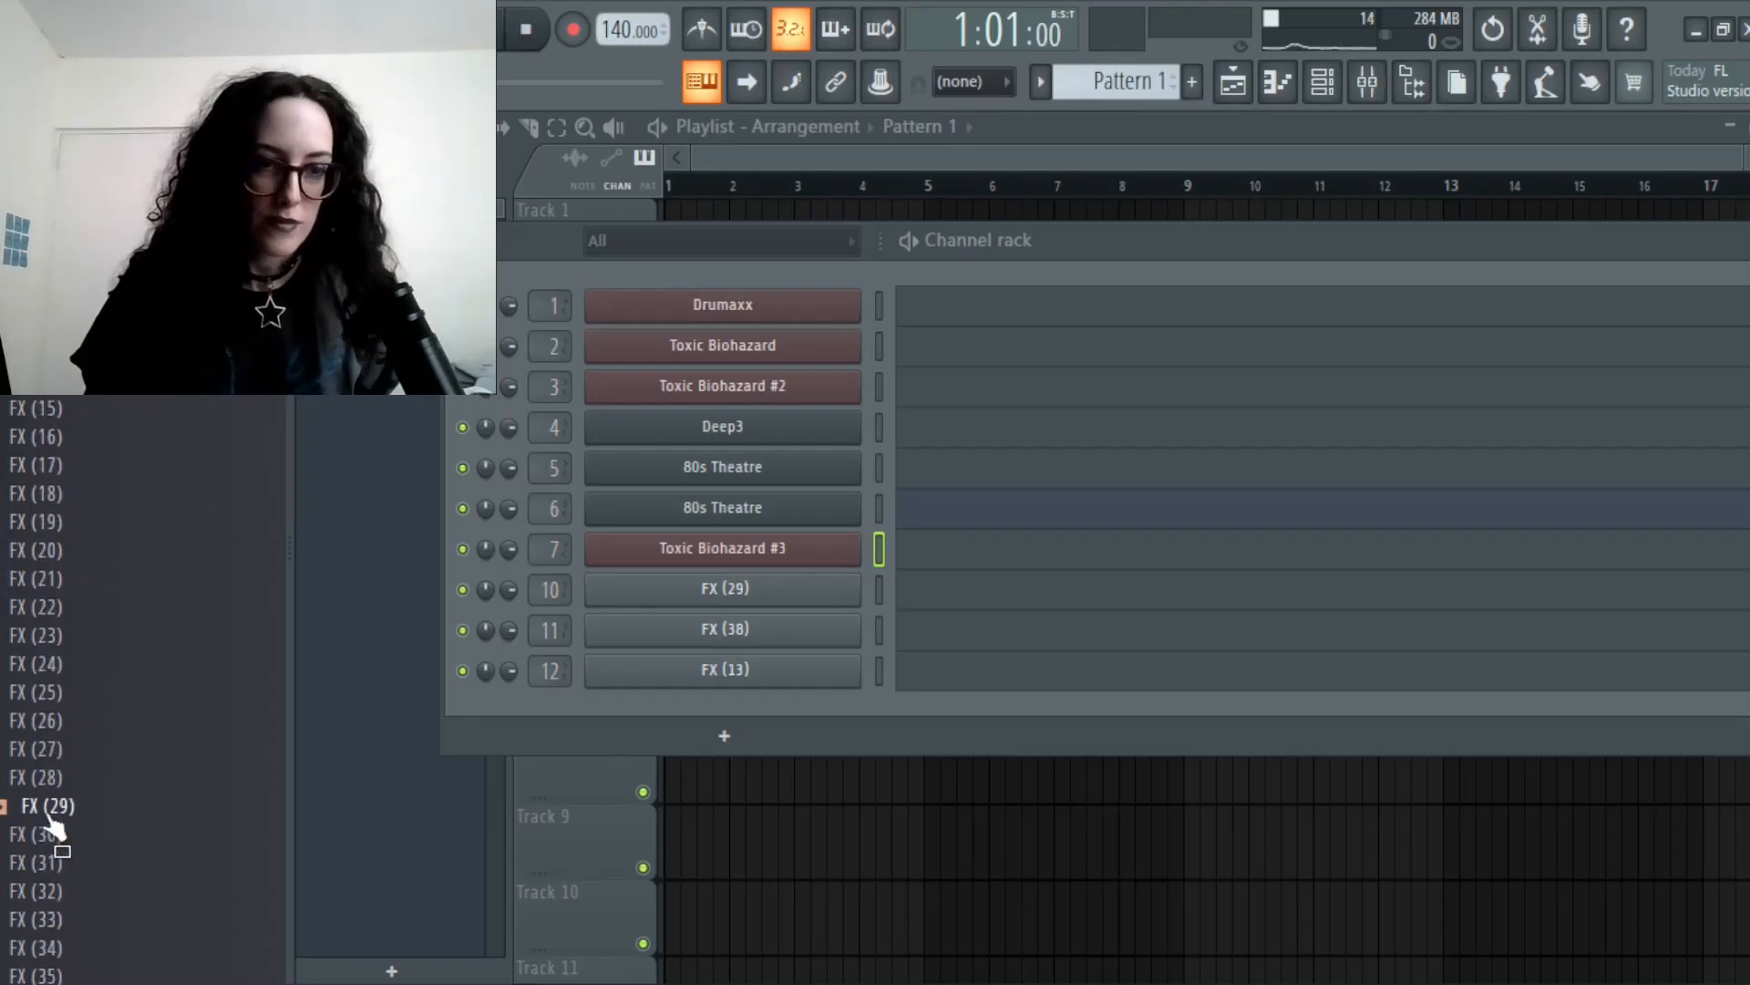
{"action": "scroll", "coordinate": [205, 697], "scroll_direction": "down", "scroll_amount": 2}
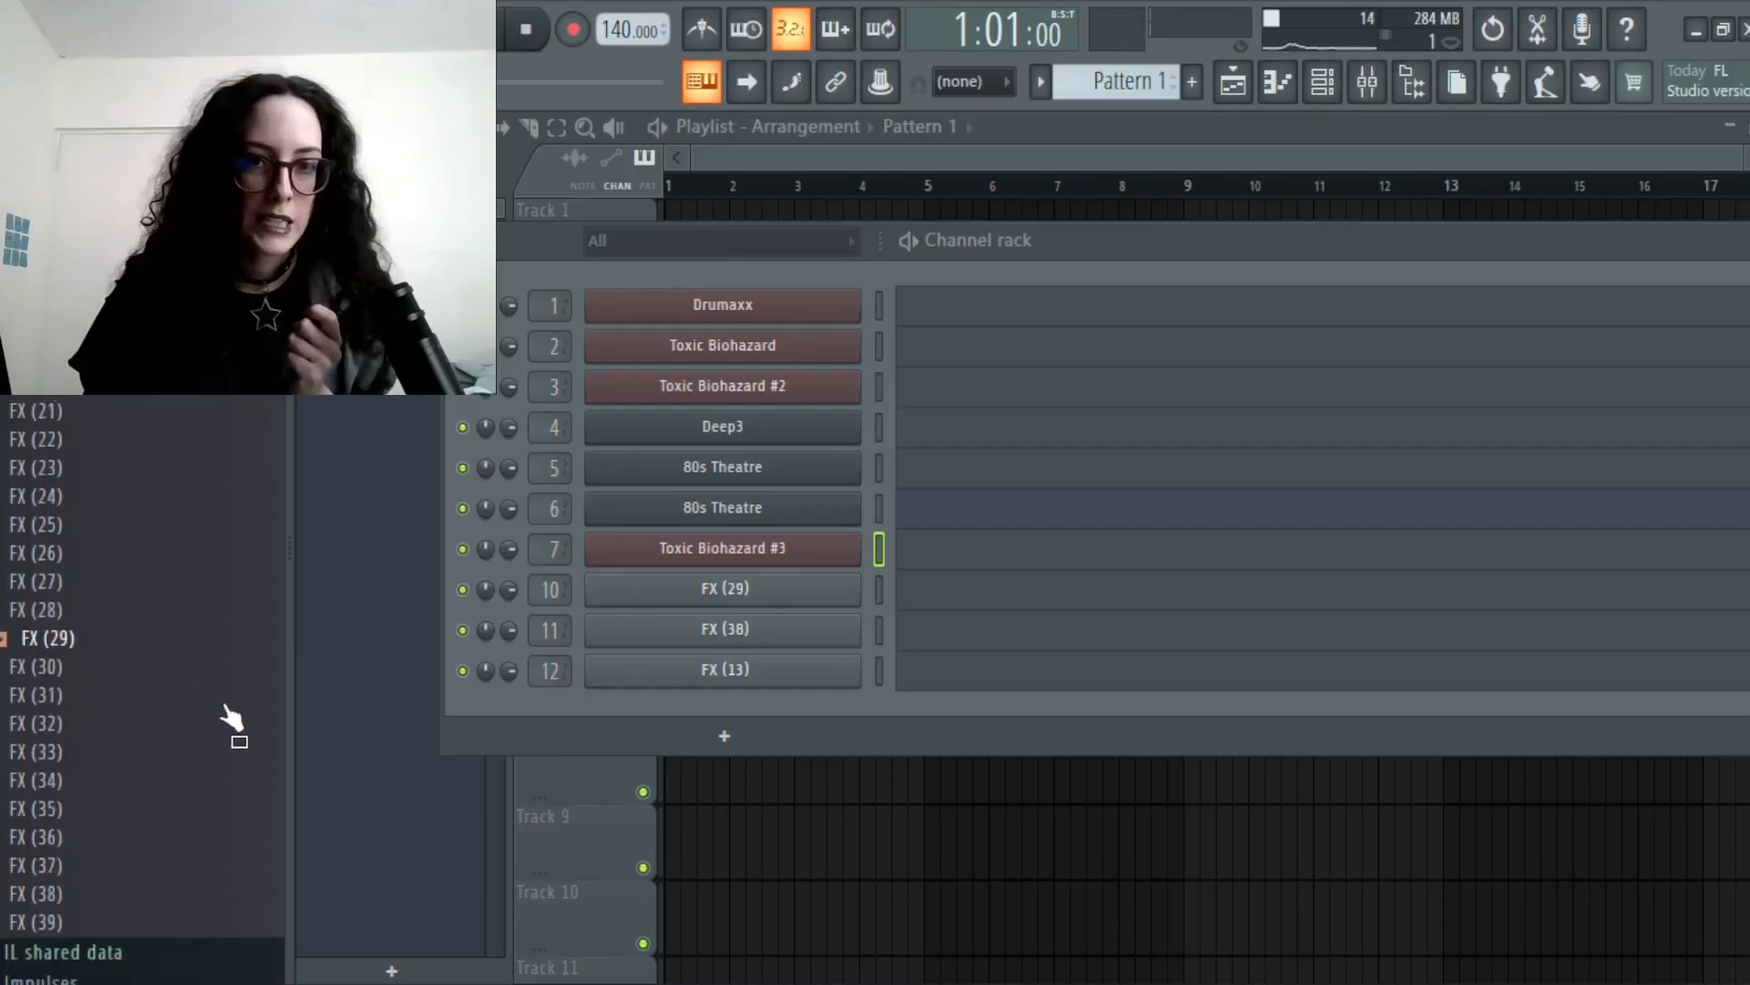
{"action": "left_click", "coordinate": [51, 893]}
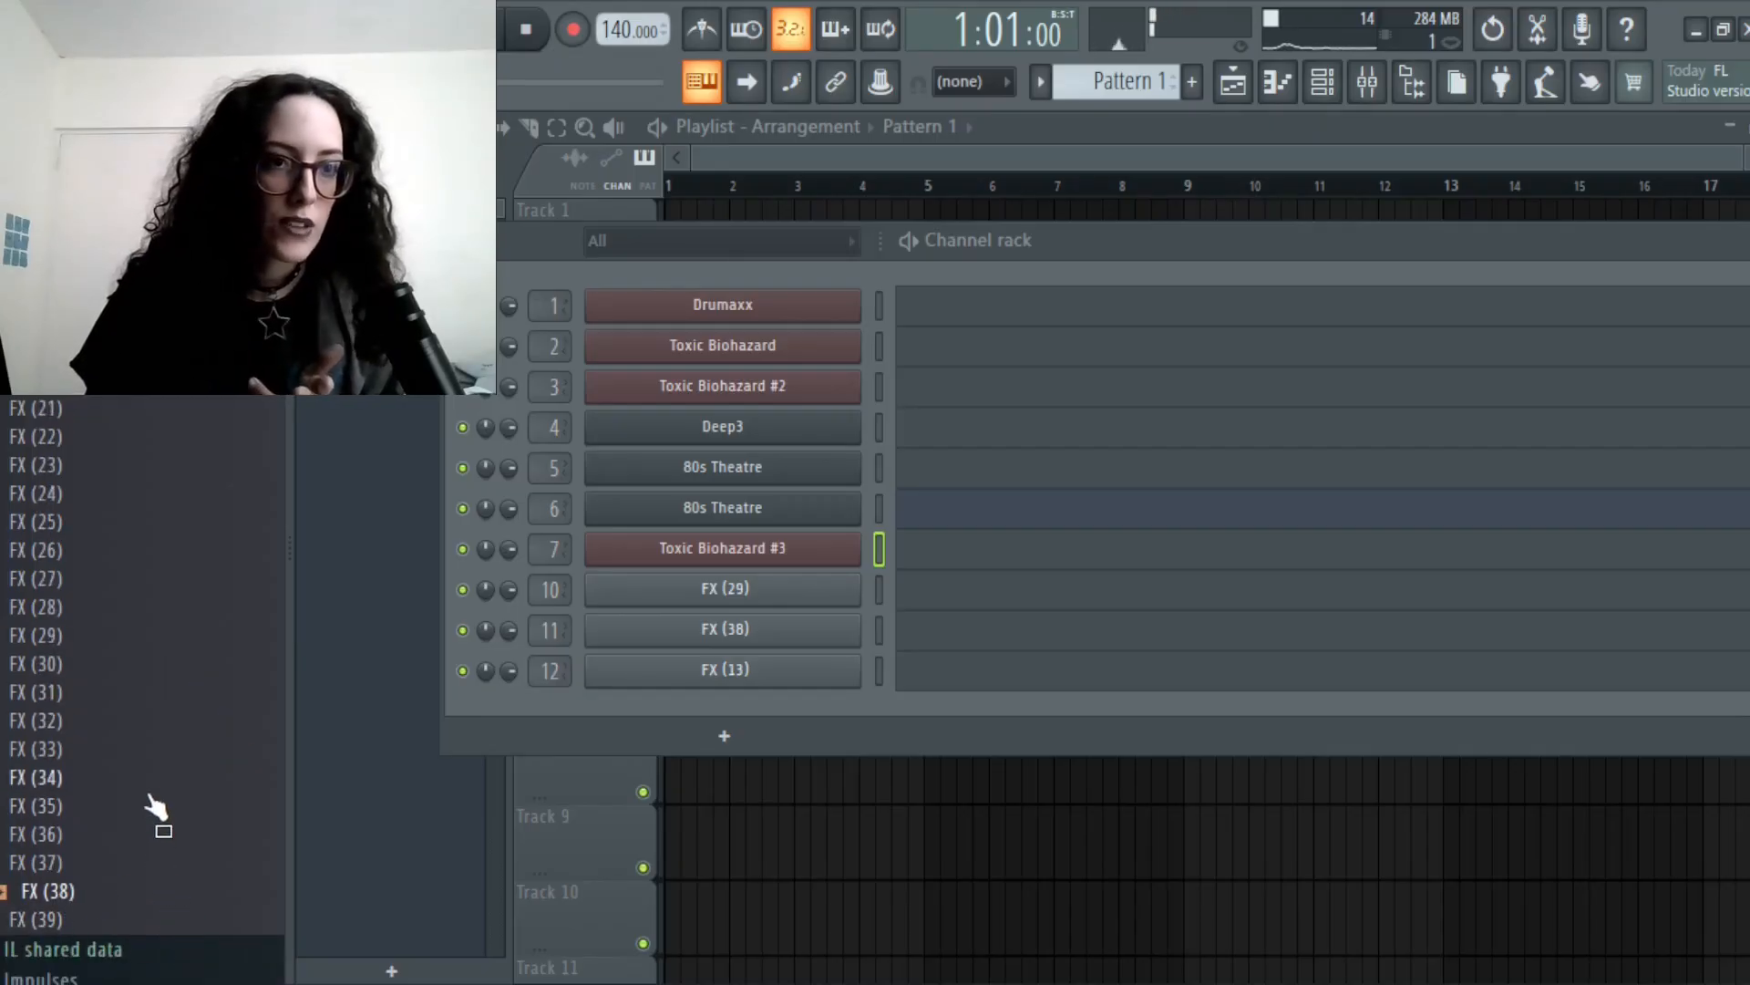
{"action": "scroll", "coordinate": [146, 803], "scroll_direction": "up", "scroll_amount": 4}
{"action": "left_click", "coordinate": [70, 532]}
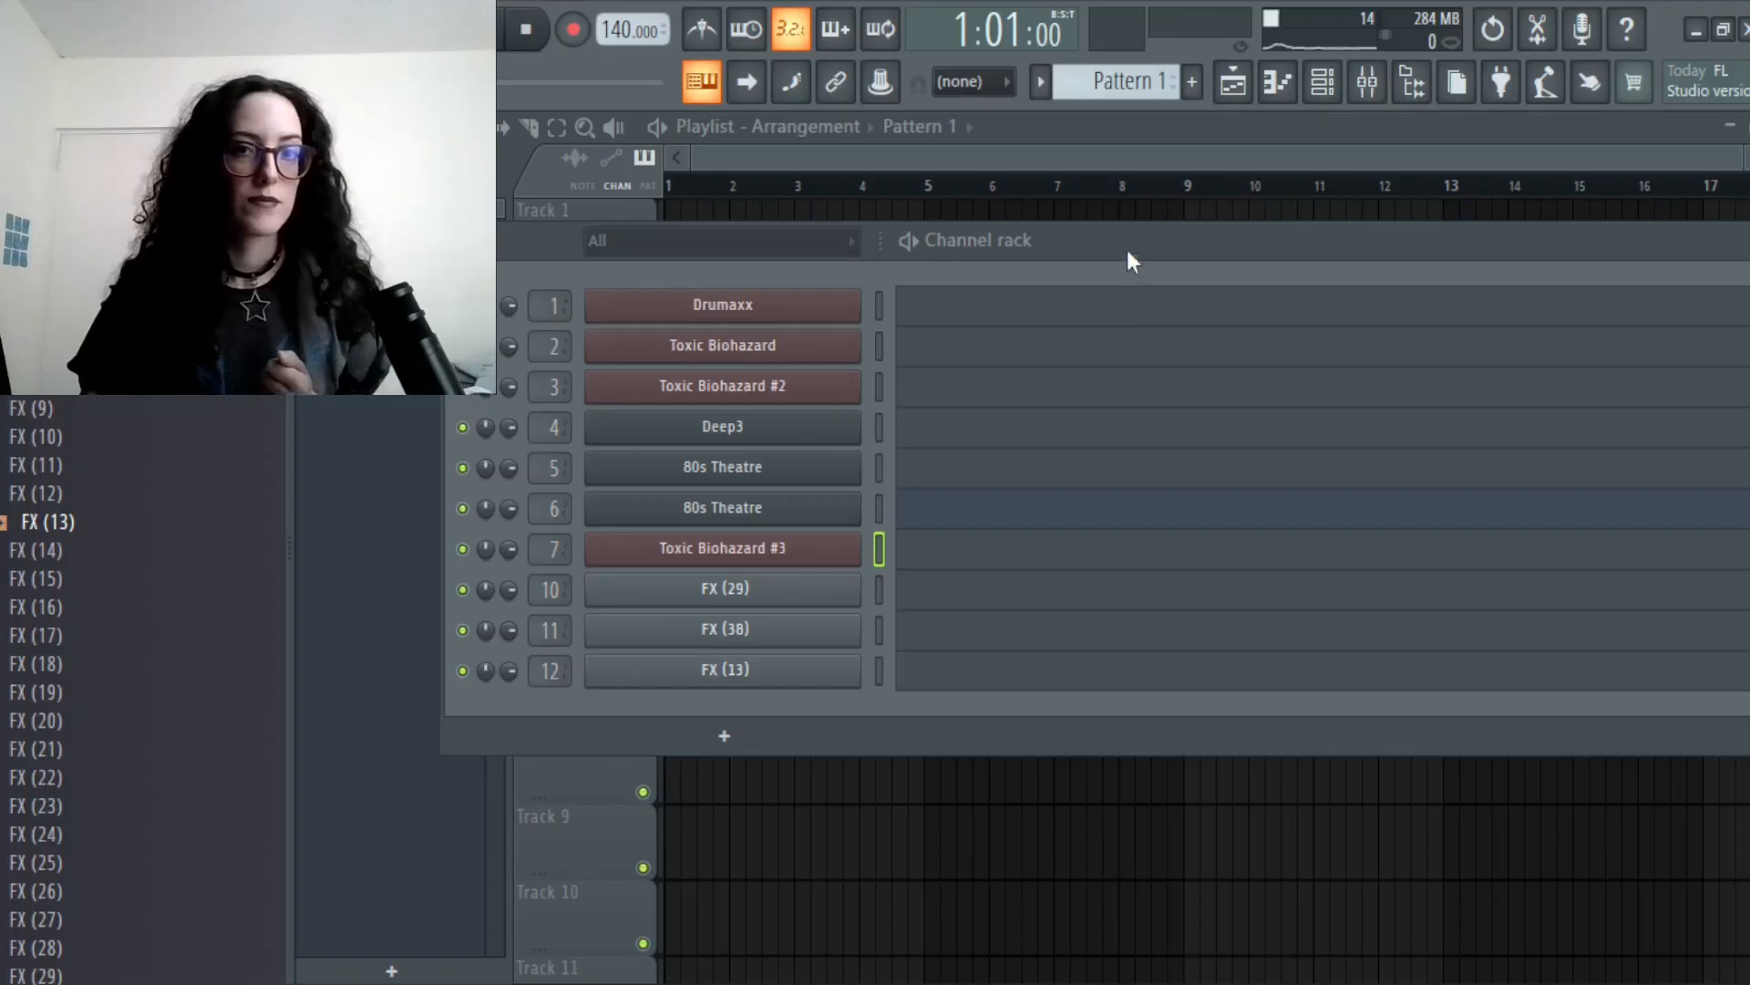
- Set the project tempo to 120 BPM, turn on the metronome and play briefly to hear the beat
{"action": "left_click_drag", "start_coordinate": [1127, 251], "coordinate": [1041, 290]}
{"action": "right_click", "coordinate": [627, 34]}
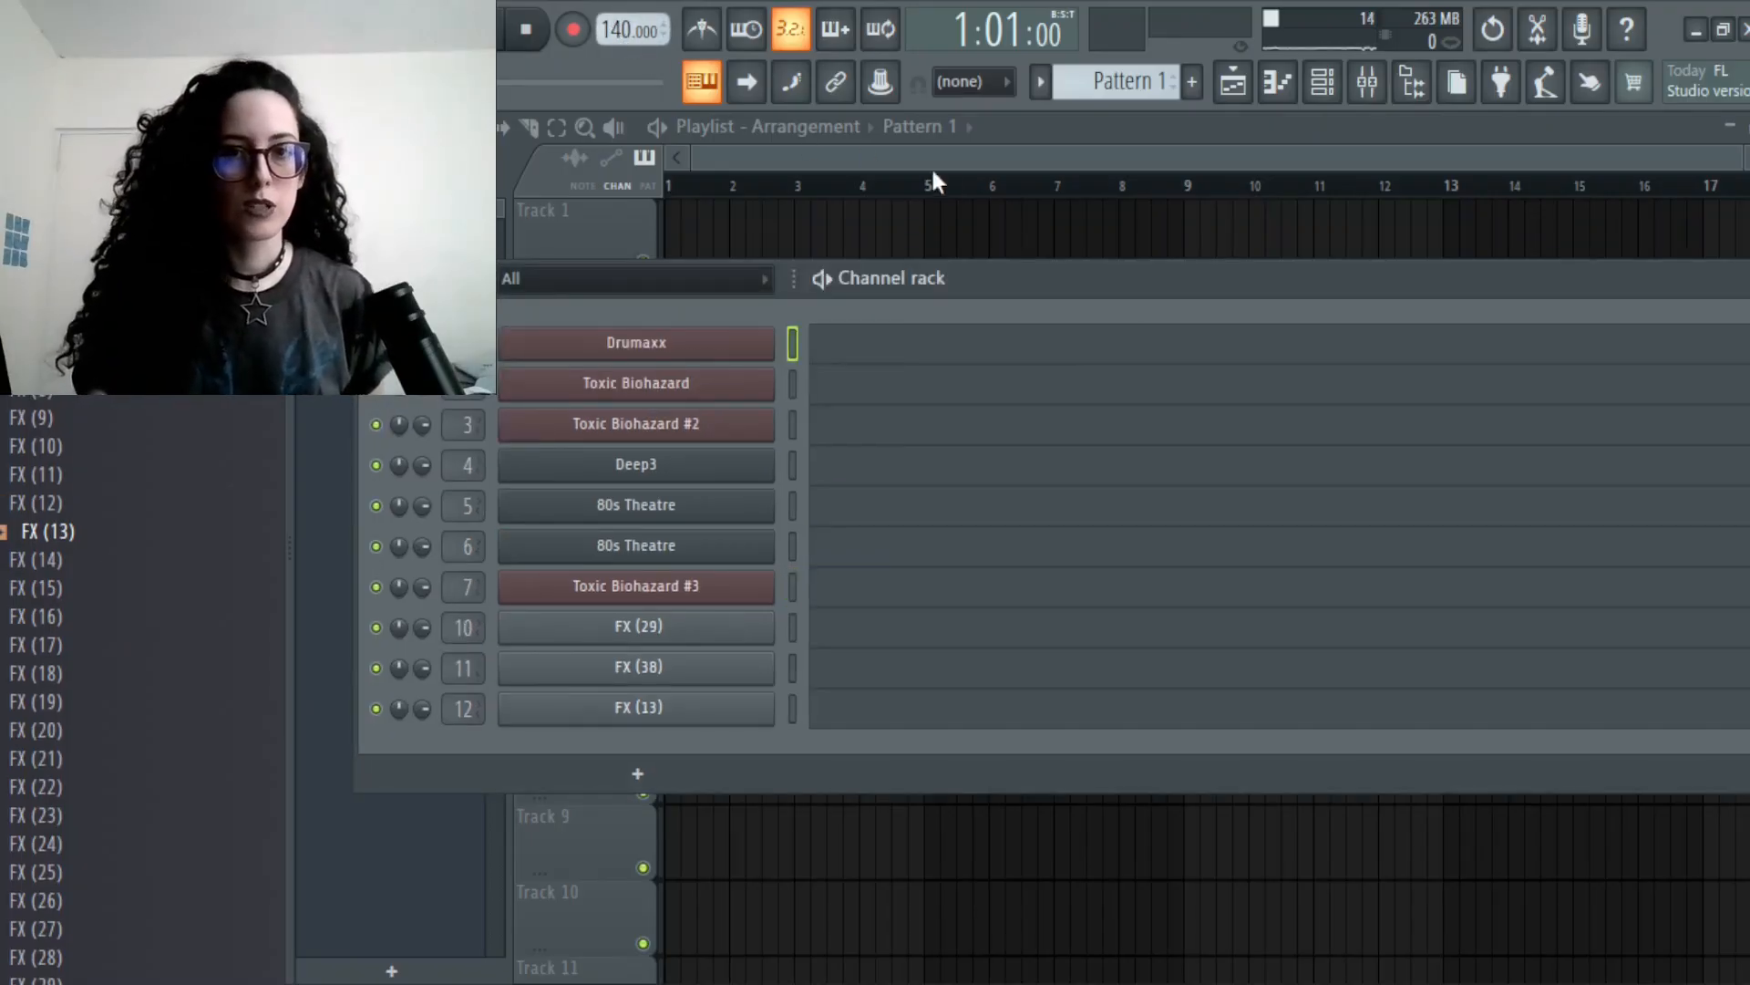
{"action": "left_click", "coordinate": [928, 182]}
{"action": "left_click", "coordinate": [702, 30]}
{"action": "left_click", "coordinate": [532, 33]}
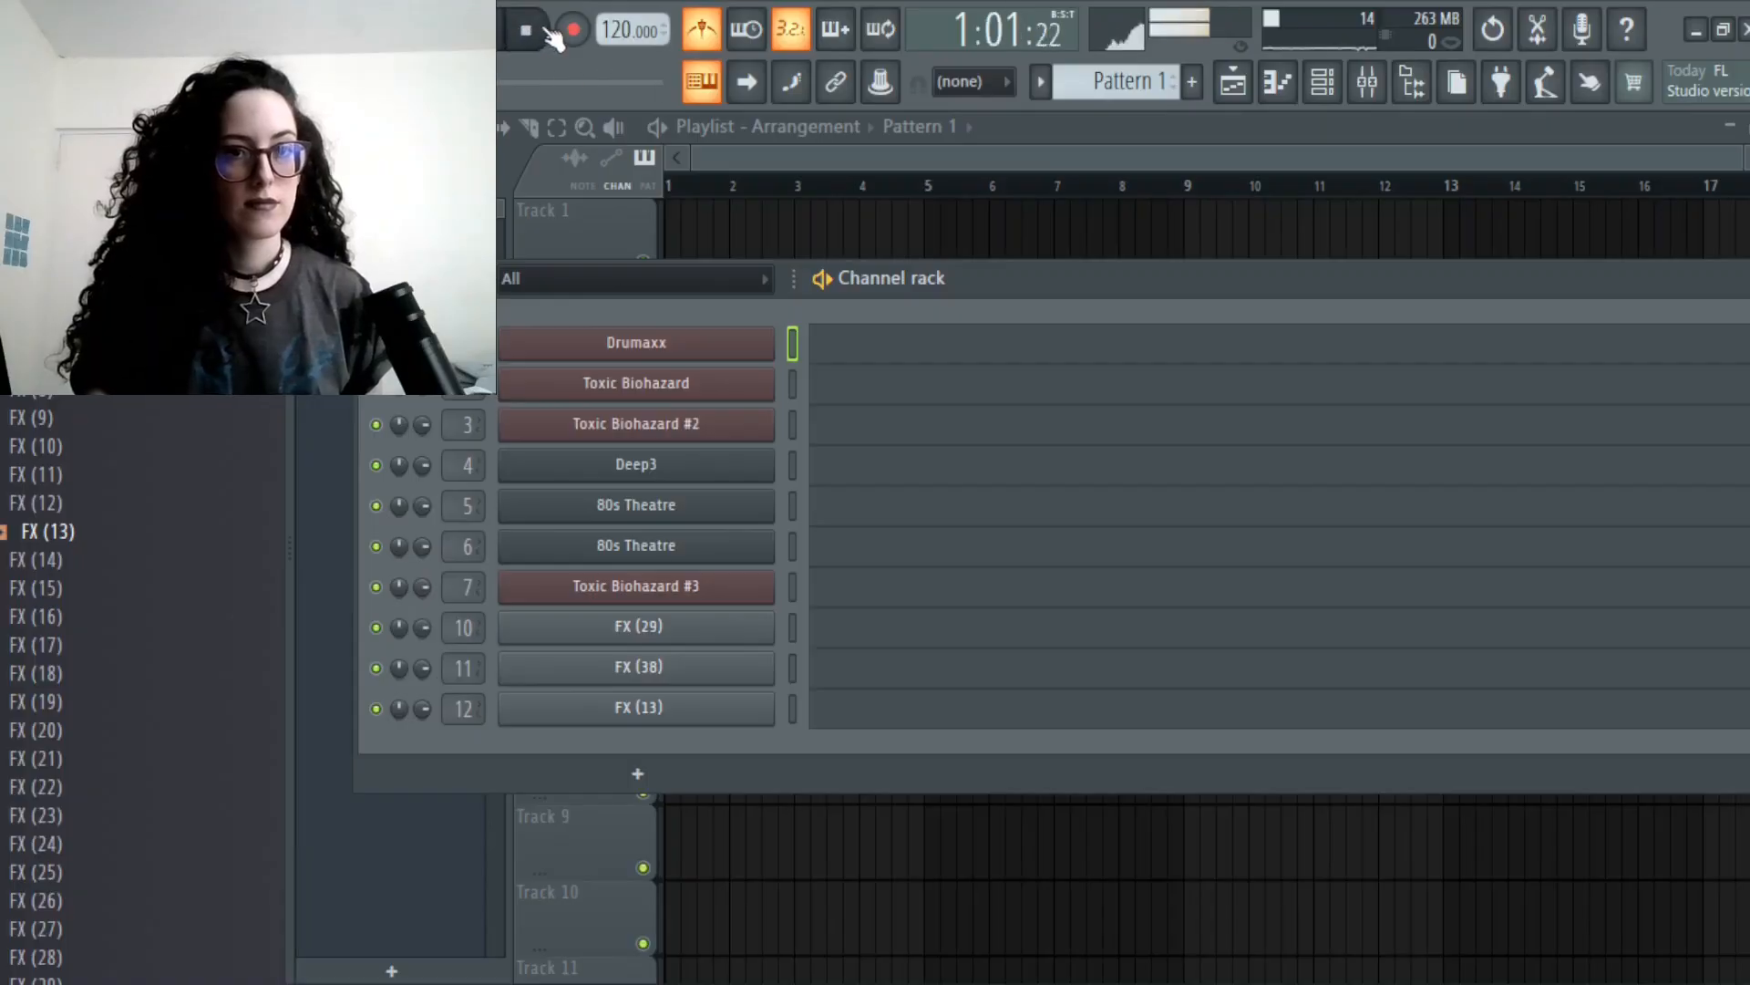
{"action": "left_click", "coordinate": [529, 30]}
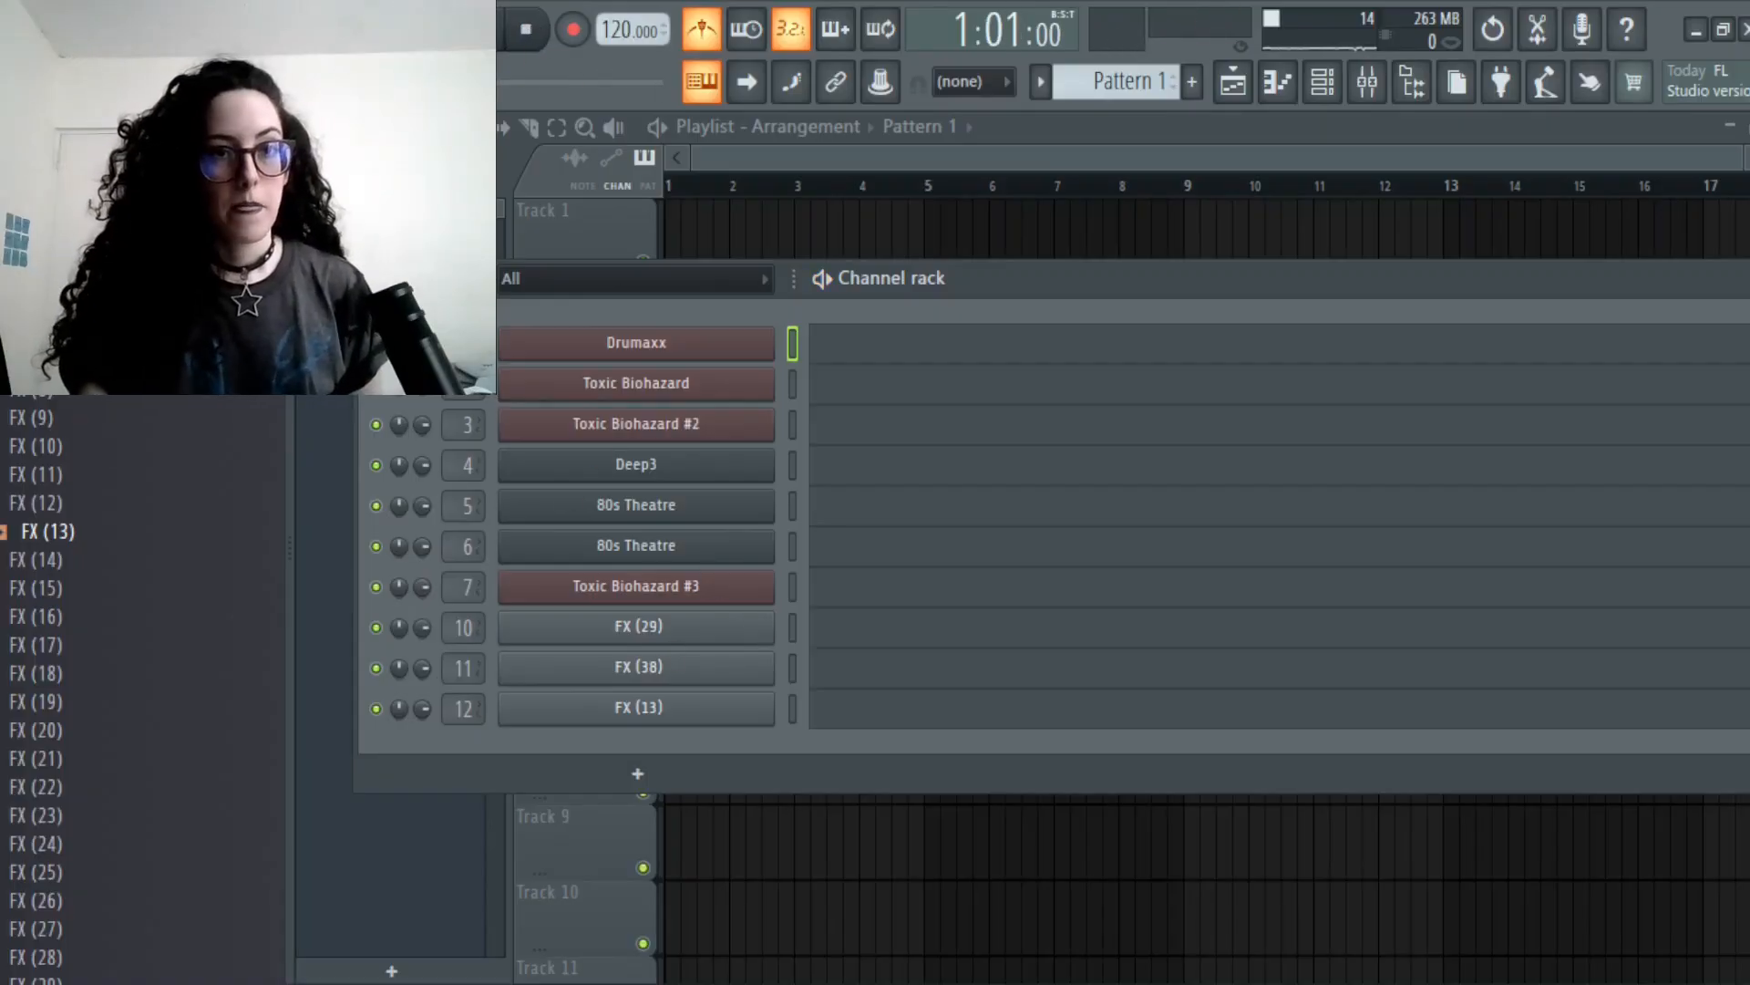
- Place eight evenly spaced Kick notes, two per bar across bars 1 to 4, in the Drumaxx piano roll and play them back
{"action": "left_click", "coordinate": [655, 352]}
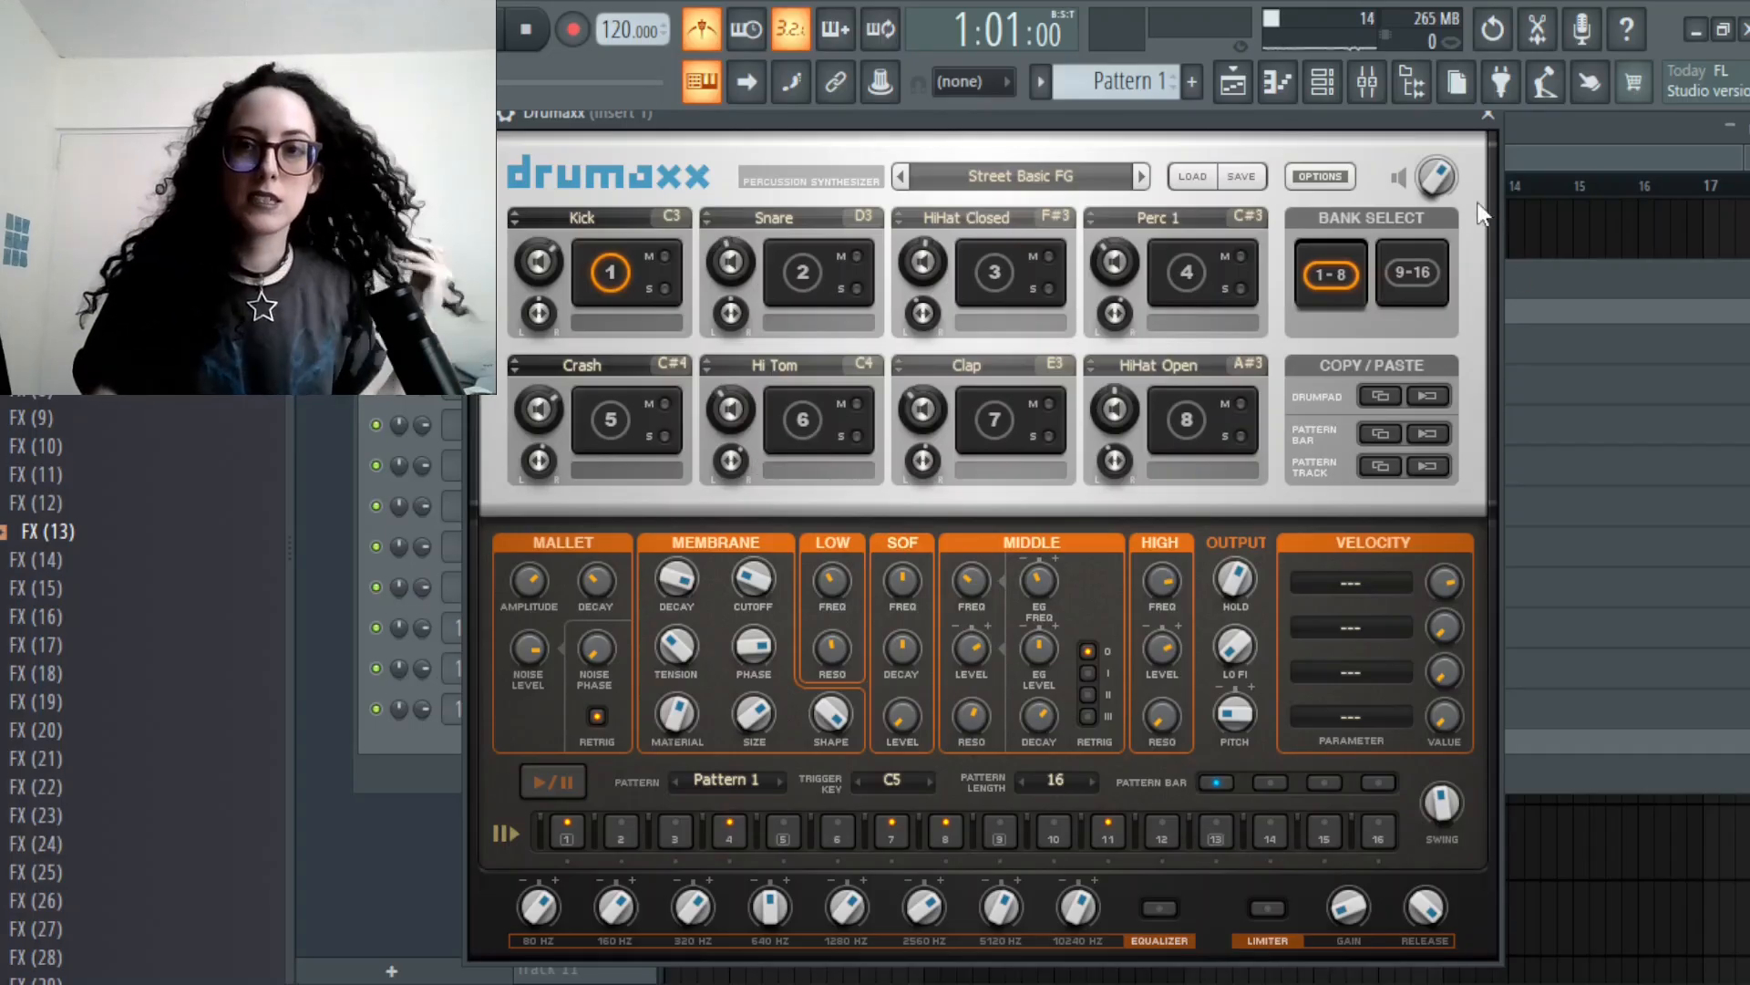
{"action": "left_click", "coordinate": [1488, 115]}
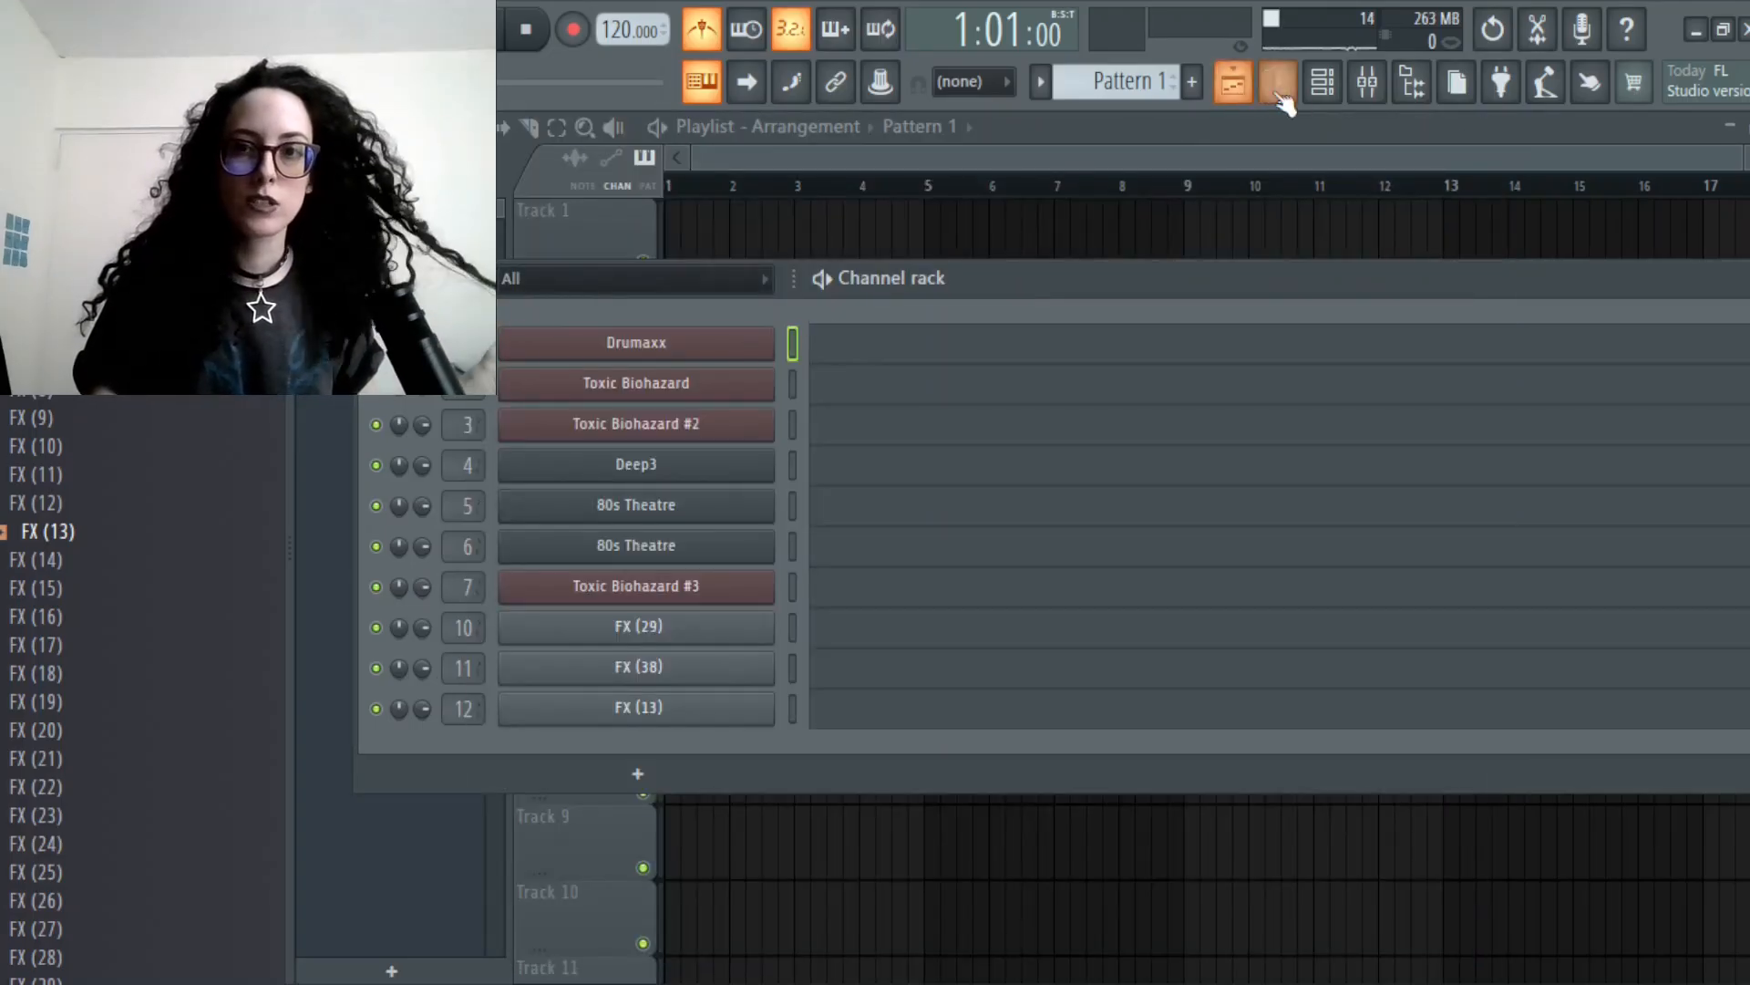
{"action": "left_click", "coordinate": [1277, 81]}
{"action": "scroll", "coordinate": [802, 665], "scroll_direction": "down", "scroll_amount": 5}
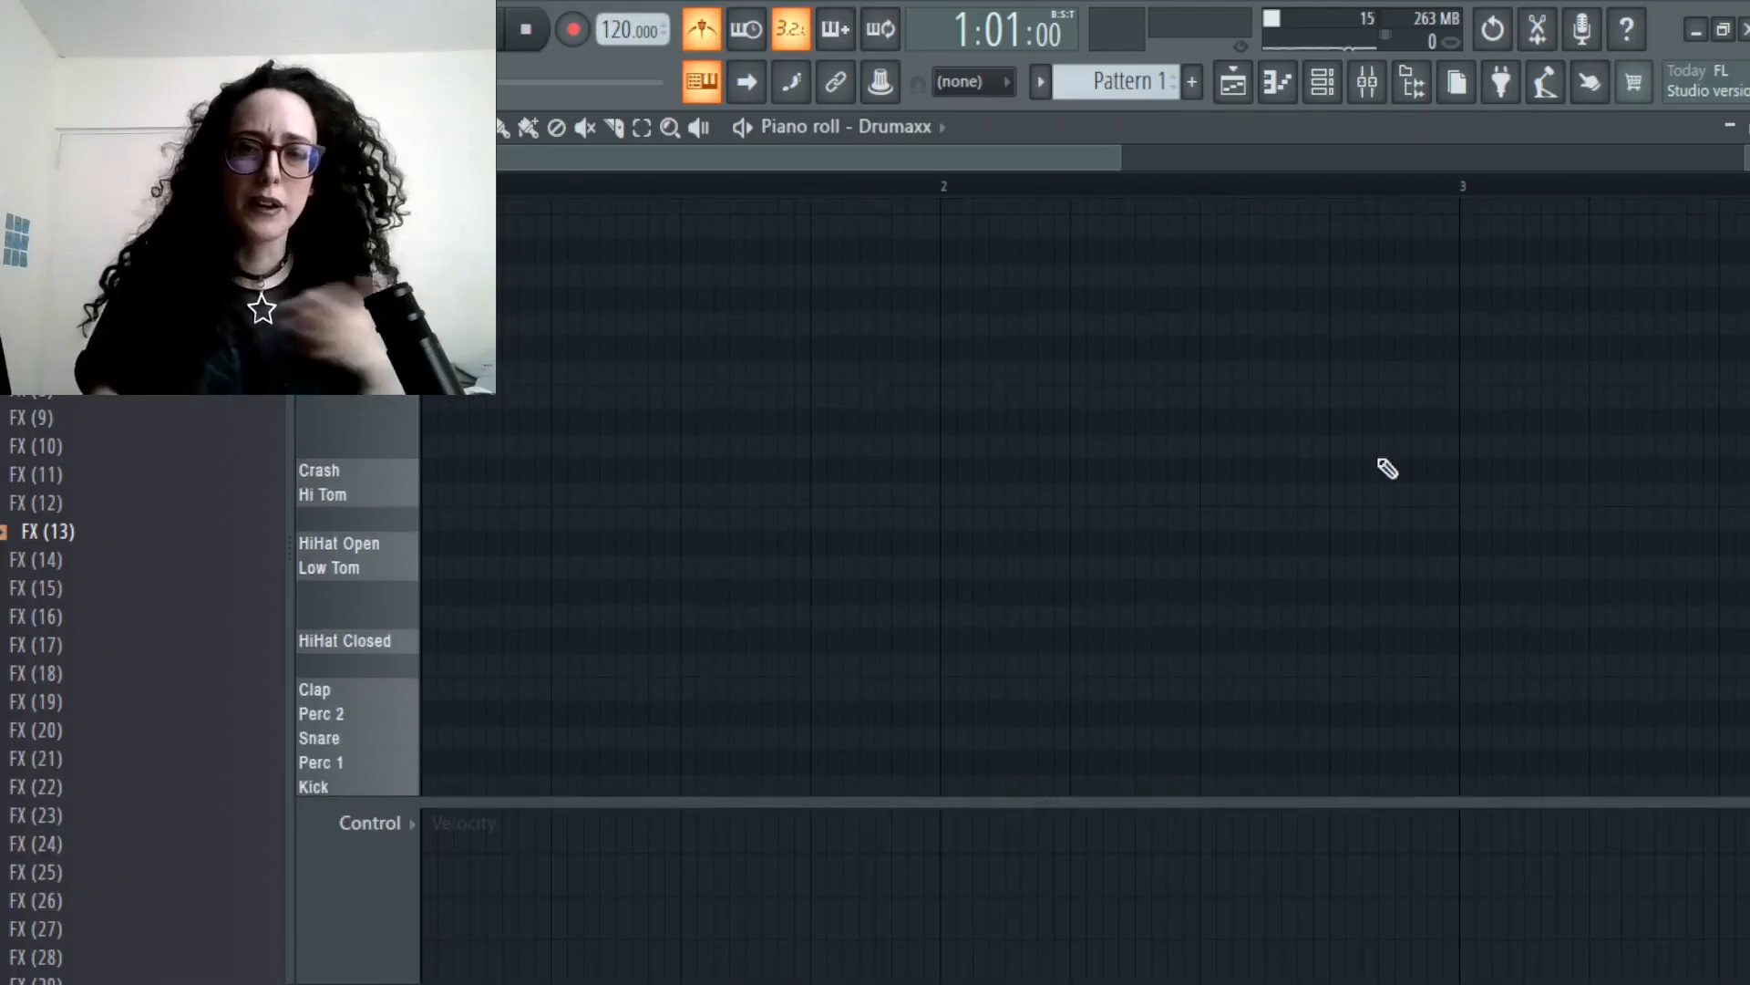
{"action": "scroll", "coordinate": [1533, 756], "scroll_direction": "down", "scroll_amount": 3}
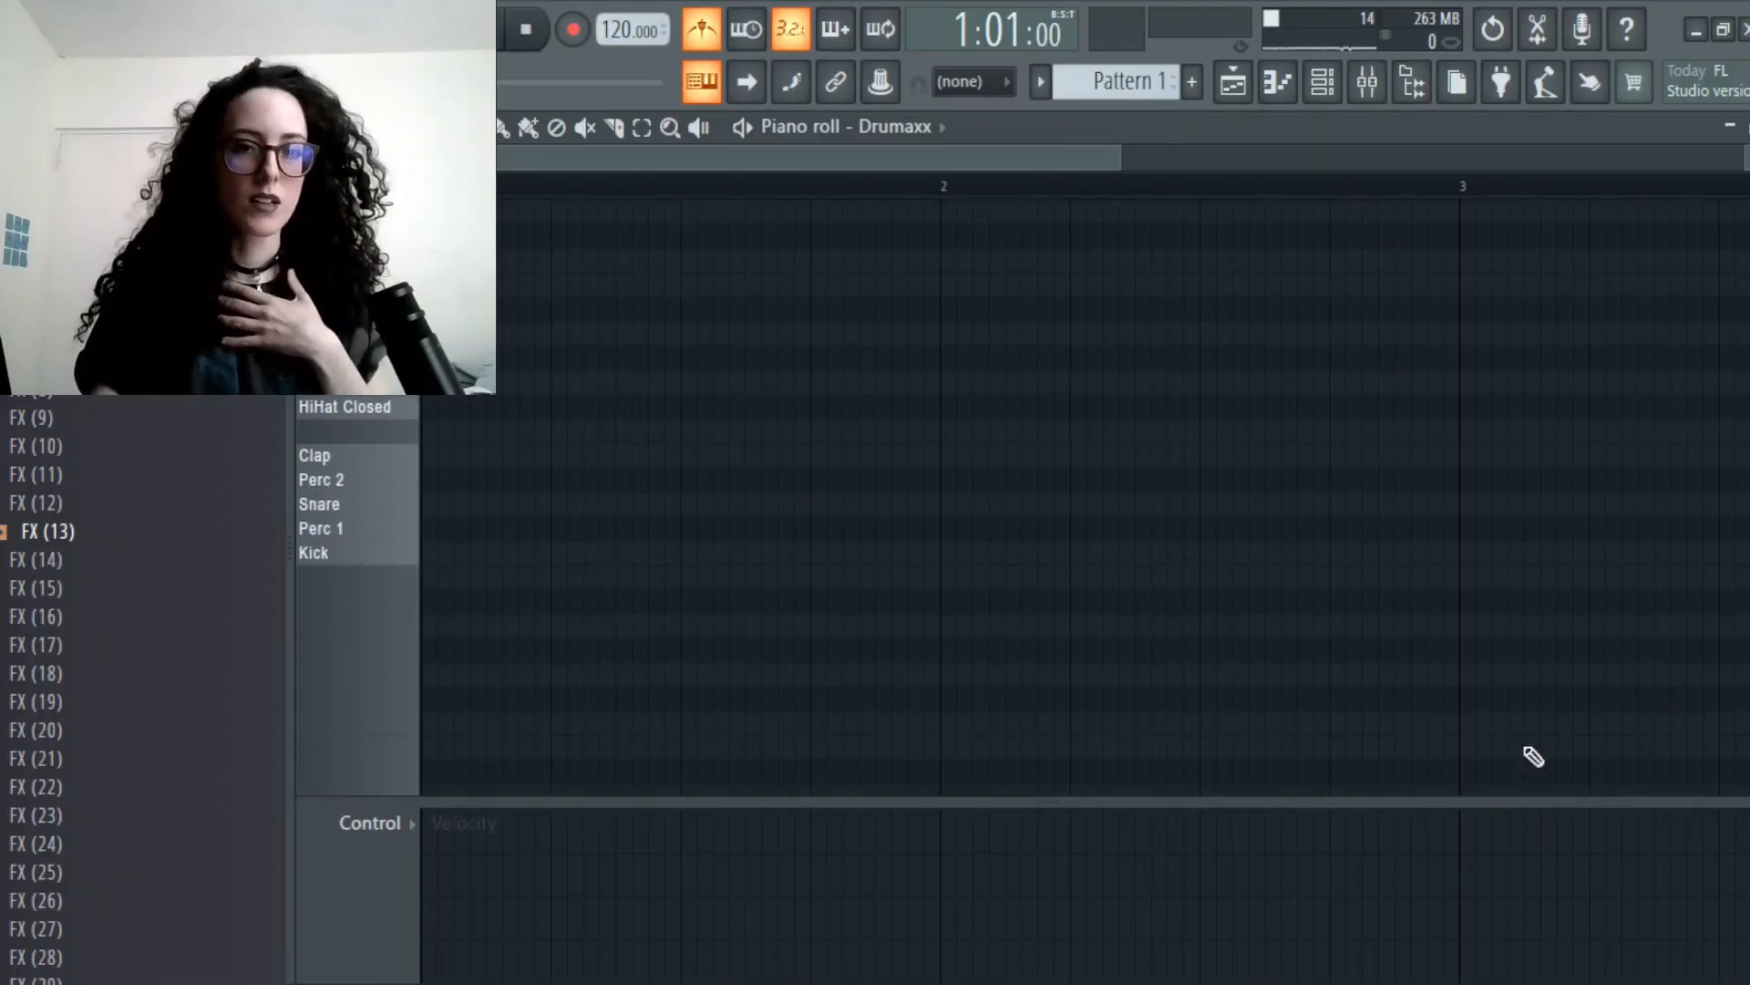
{"action": "left_click_drag", "start_coordinate": [1115, 155], "coordinate": [916, 175]}
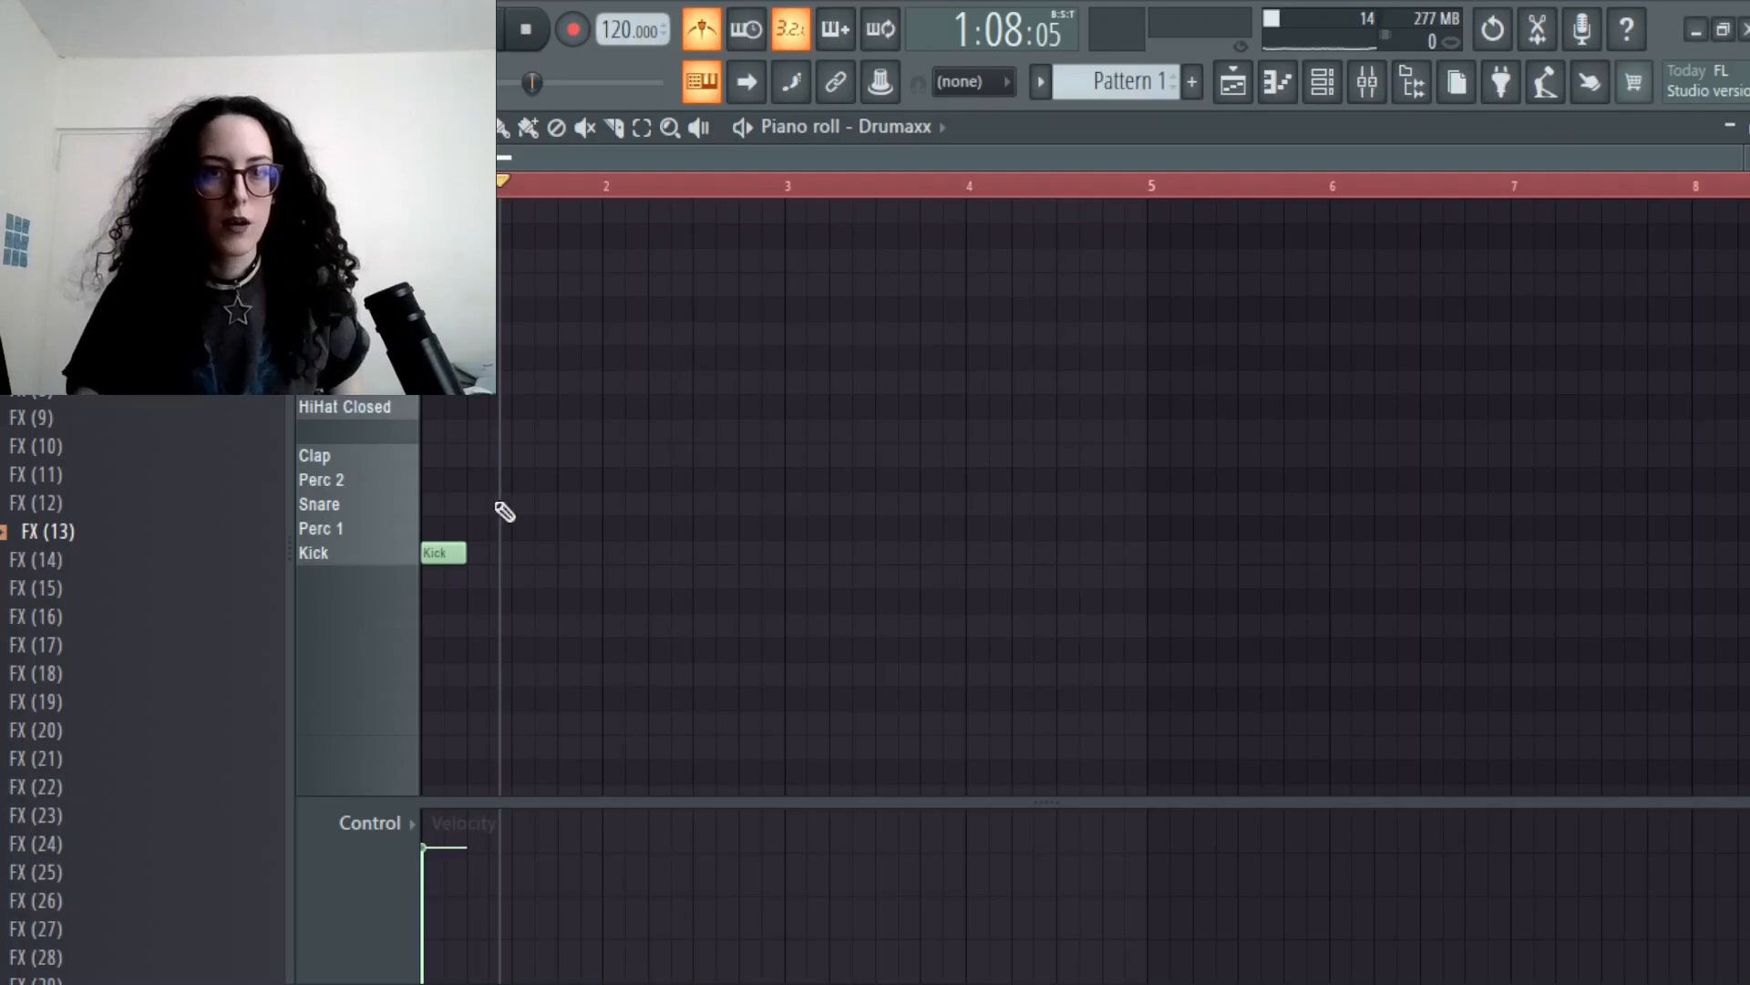
{"action": "left_click", "coordinate": [610, 556]}
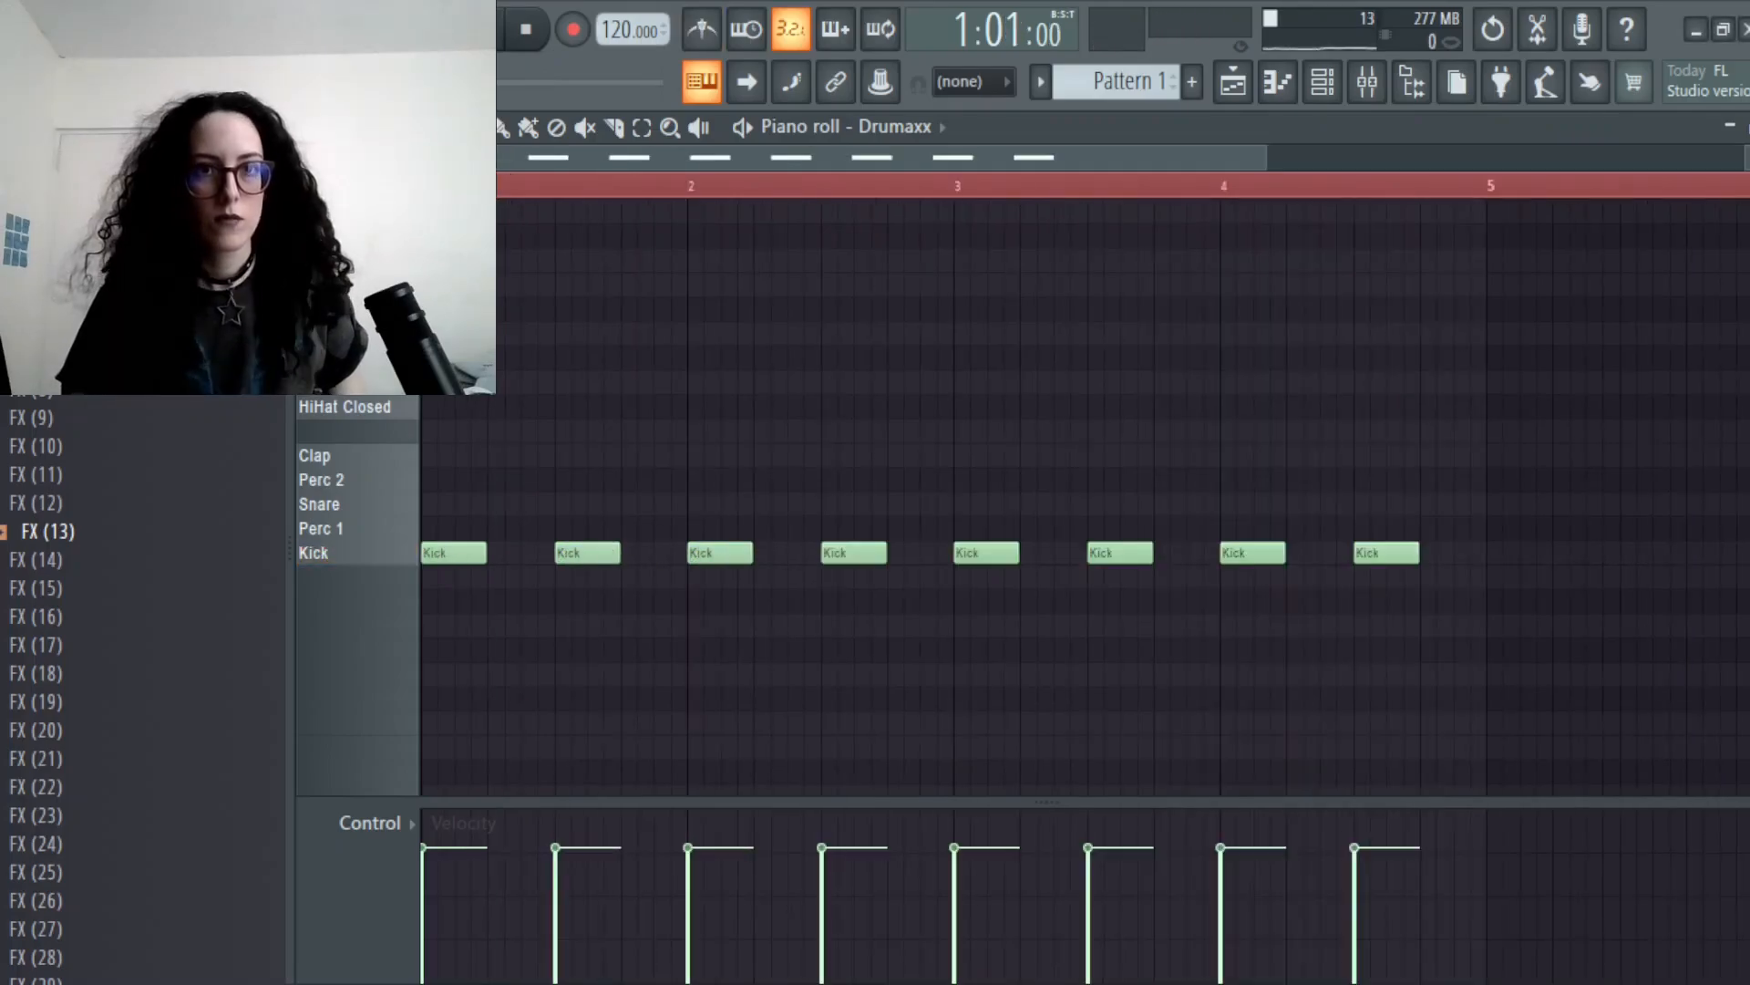
{"action": "key", "text": "space"}
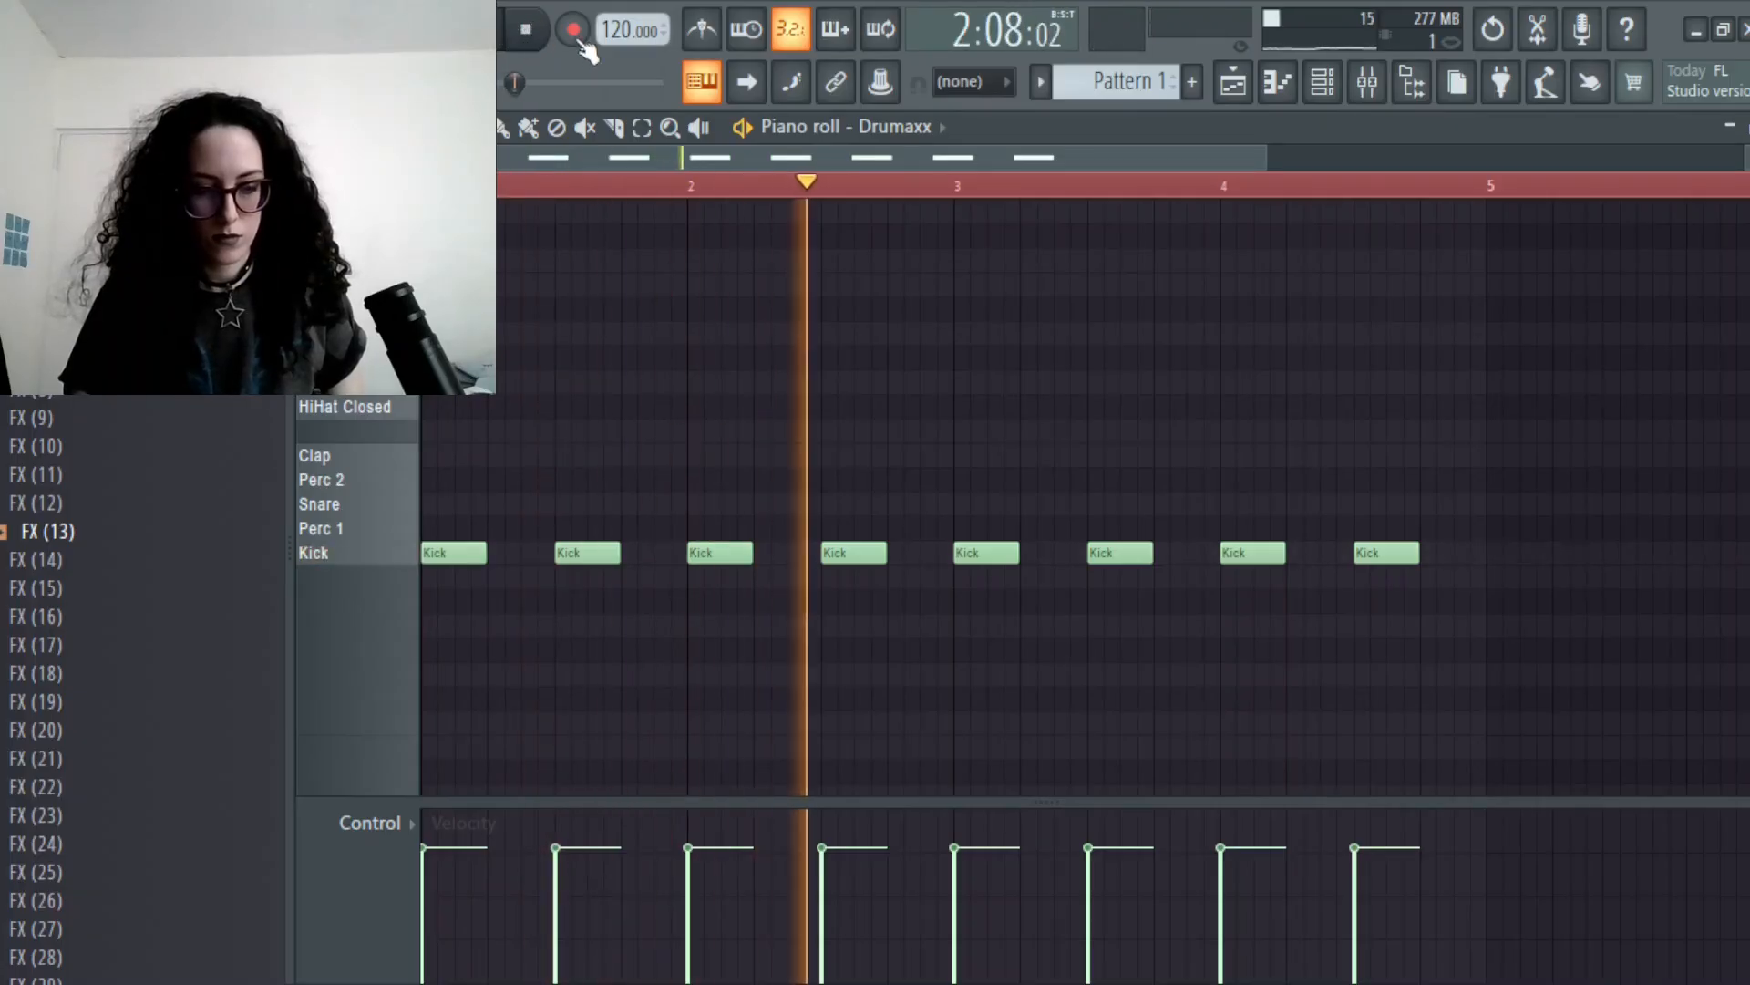
{"action": "left_click", "coordinate": [524, 30]}
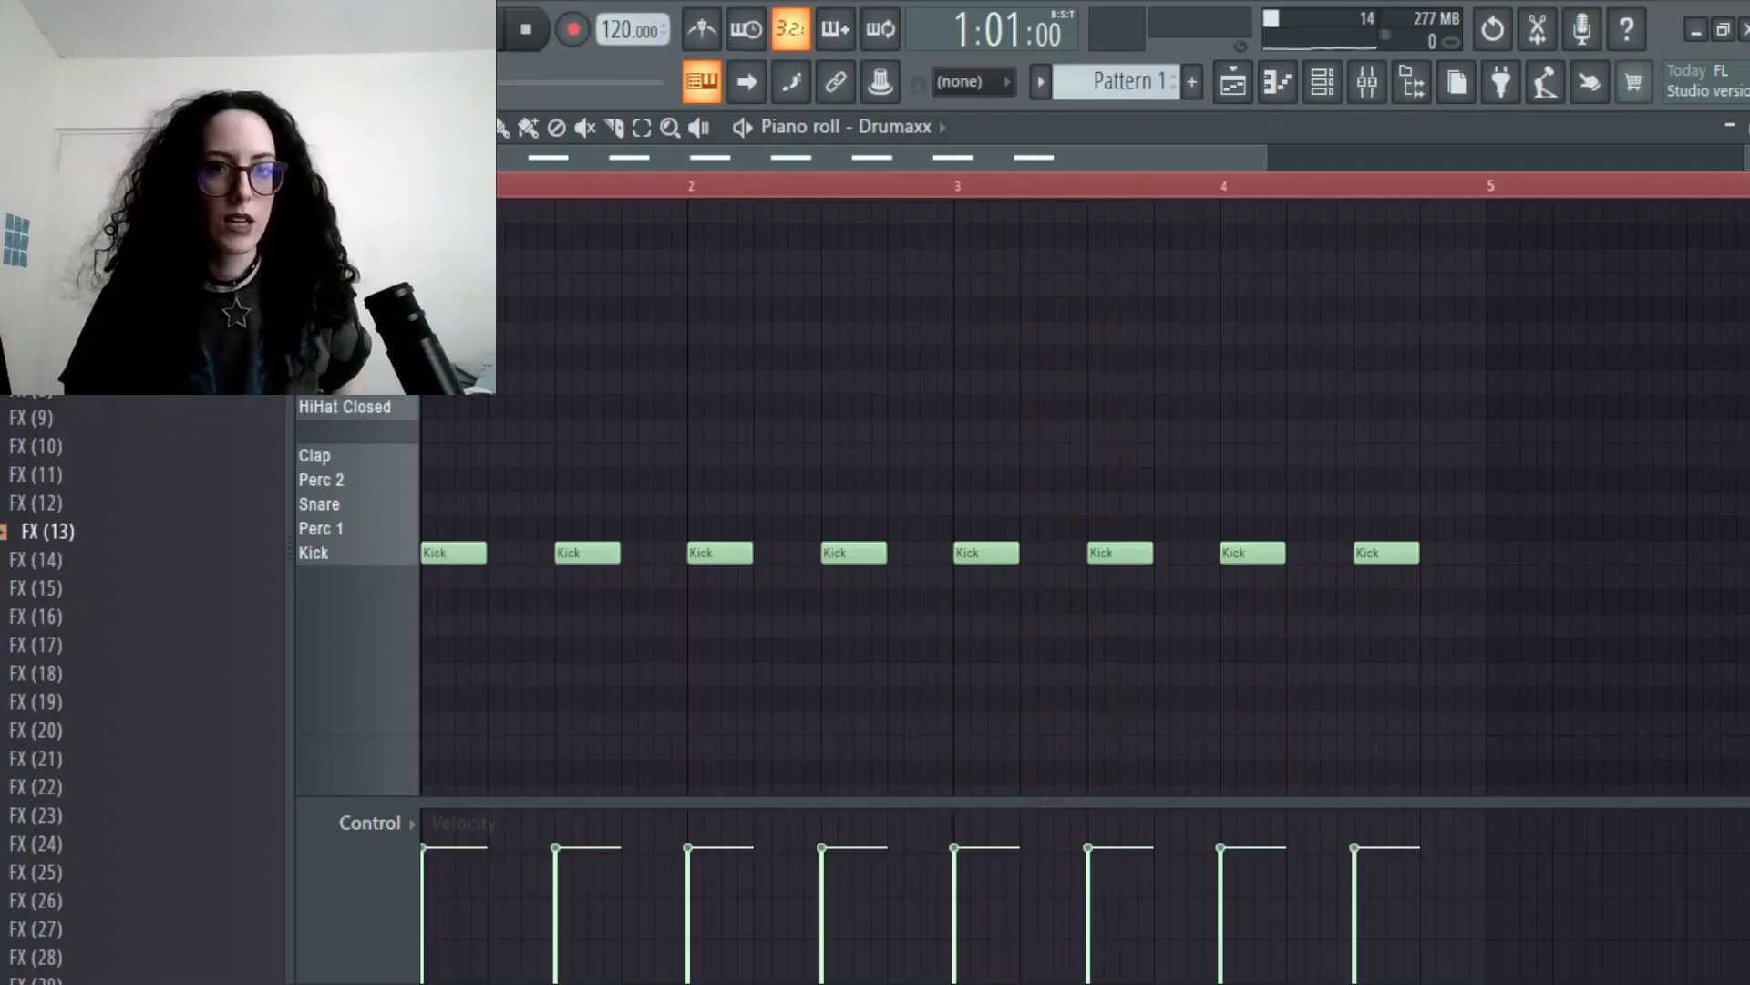
- Fill the HiHat Closed row with back-to-back notes, two per Kick, across bars 1 to 4 and play the pattern
{"action": "left_click", "coordinate": [450, 406]}
{"action": "mouse_move", "coordinate": [489, 409]}
{"action": "left_mouse_down"}
{"action": "mouse_move", "coordinate": [473, 409]}
{"action": "mouse_move", "coordinate": [857, 407]}
{"action": "left_mouse_up"}
{"action": "left_click", "coordinate": [521, 406]}
{"action": "left_click", "coordinate": [585, 415]}
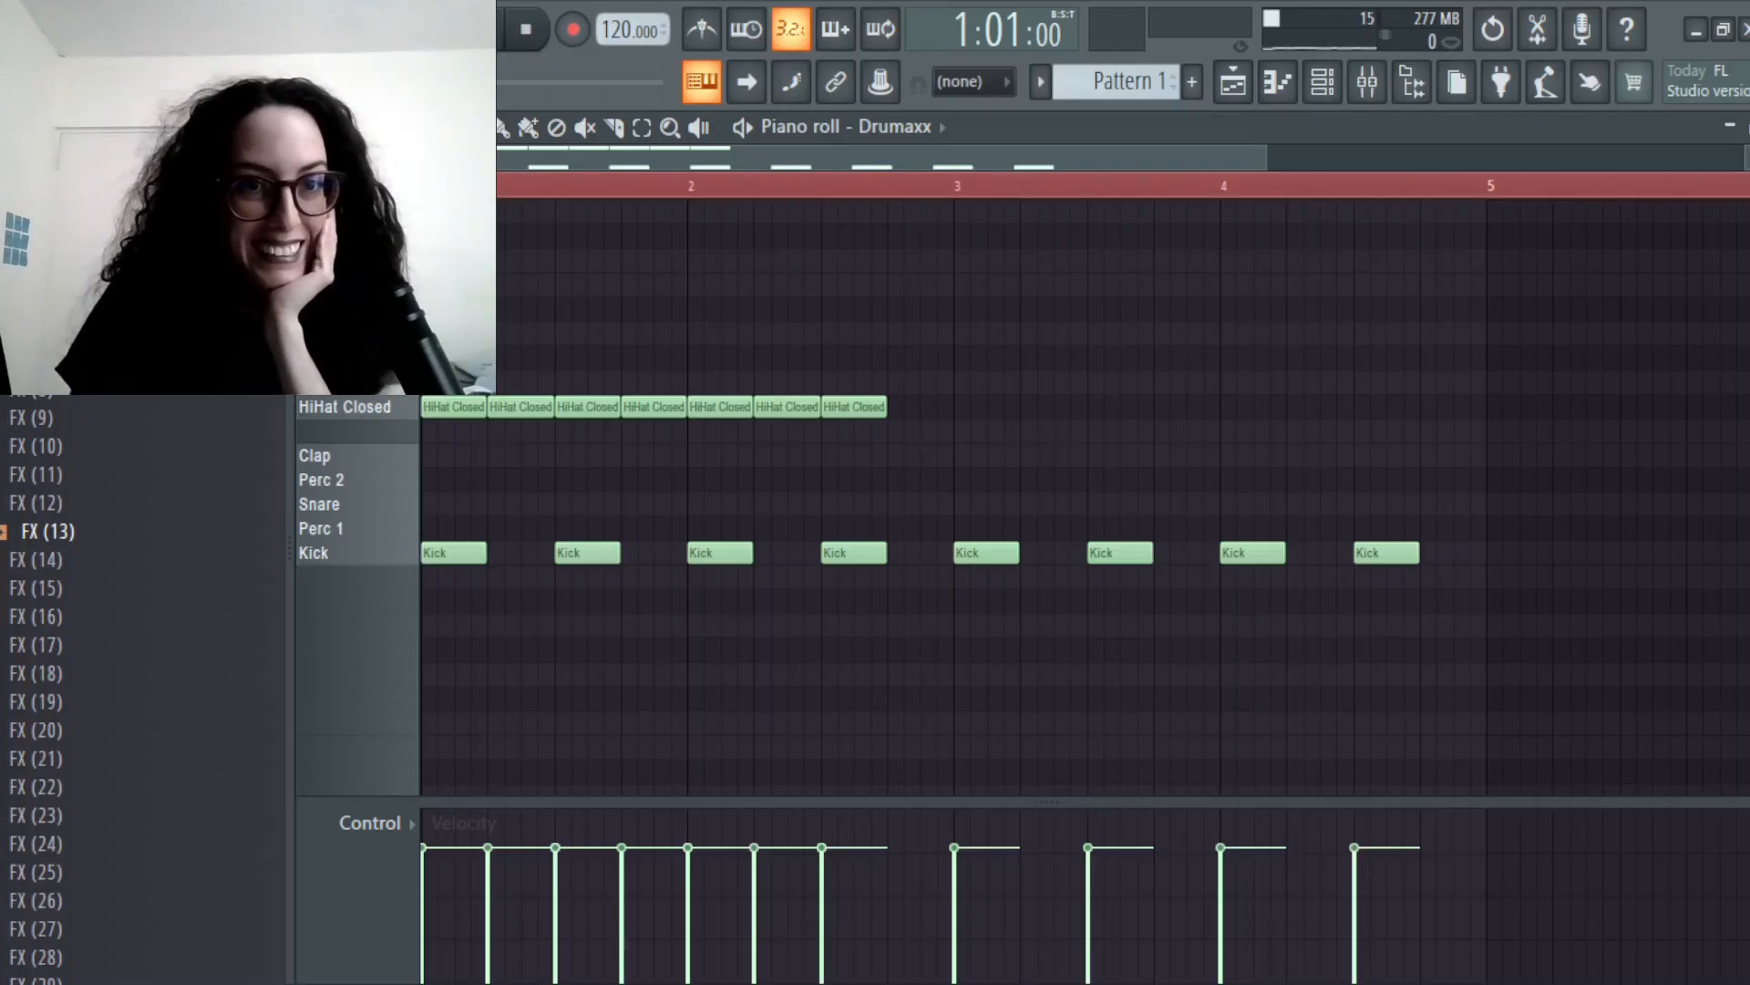
{"action": "left_click", "coordinate": [926, 407]}
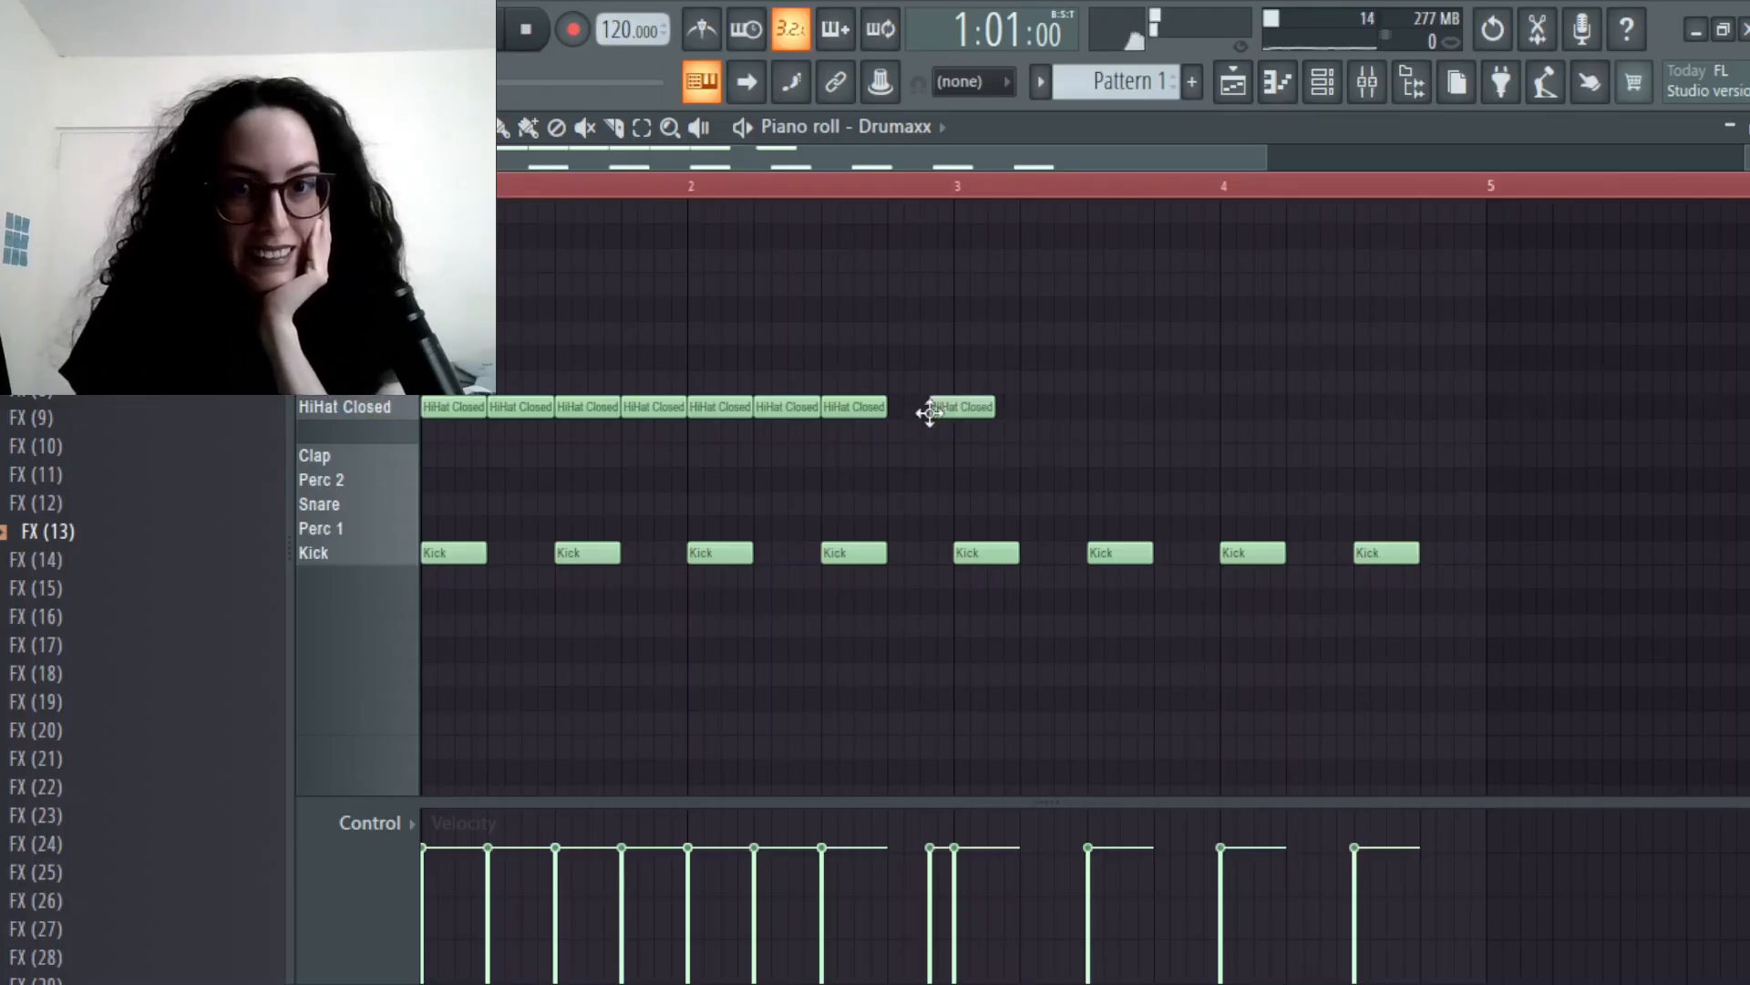
{"action": "left_click_drag", "start_coordinate": [926, 407], "coordinate": [1414, 408]}
{"action": "key", "text": "space"}
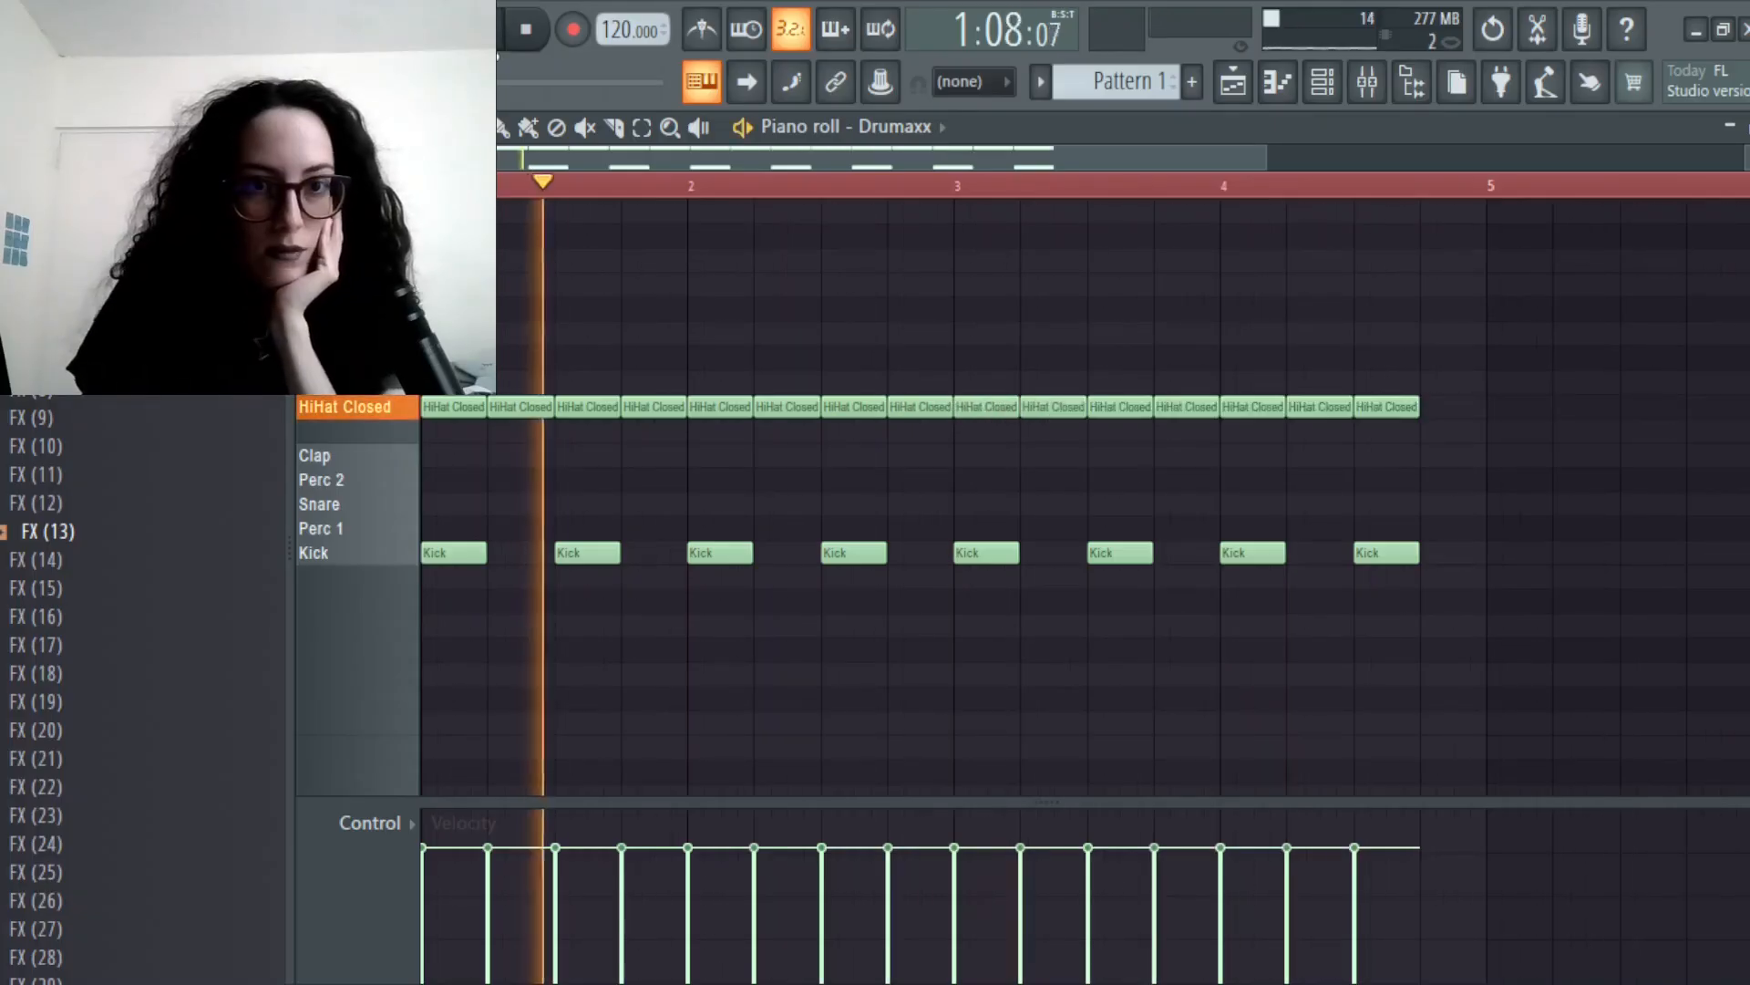
{"action": "left_click", "coordinate": [537, 33]}
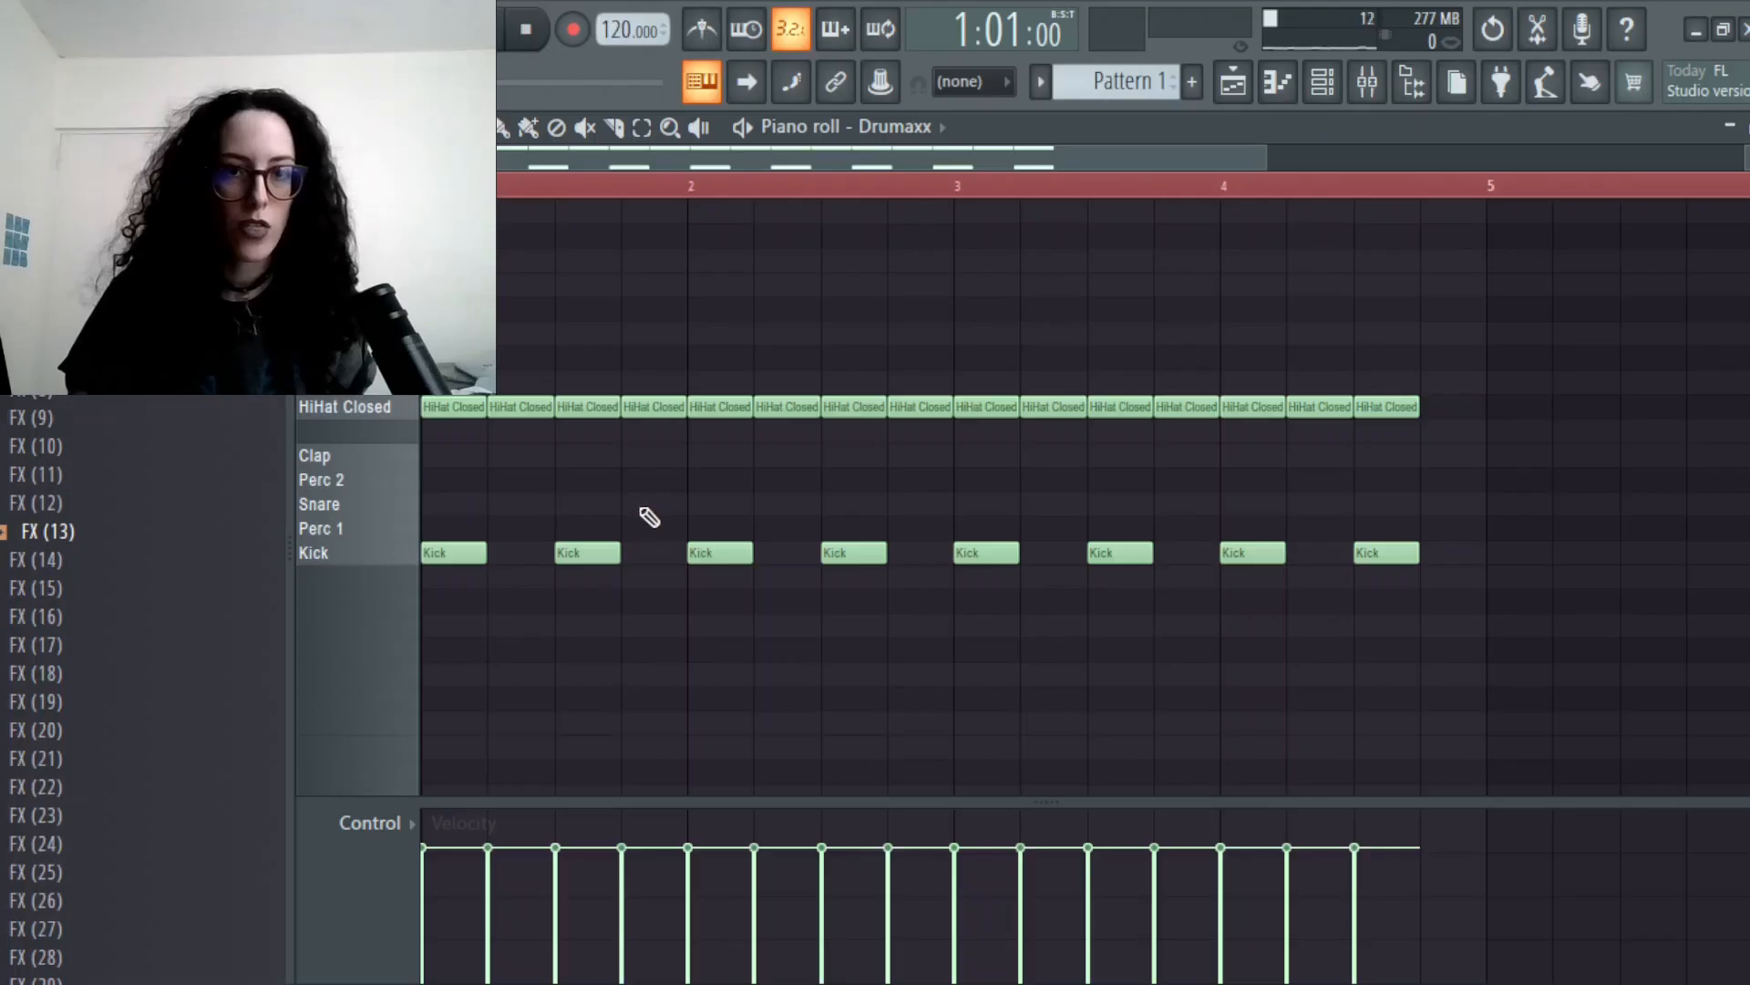
- Try a Snare note at the start of bar 2, play the pattern, and delete the note
{"action": "left_click", "coordinate": [713, 504]}
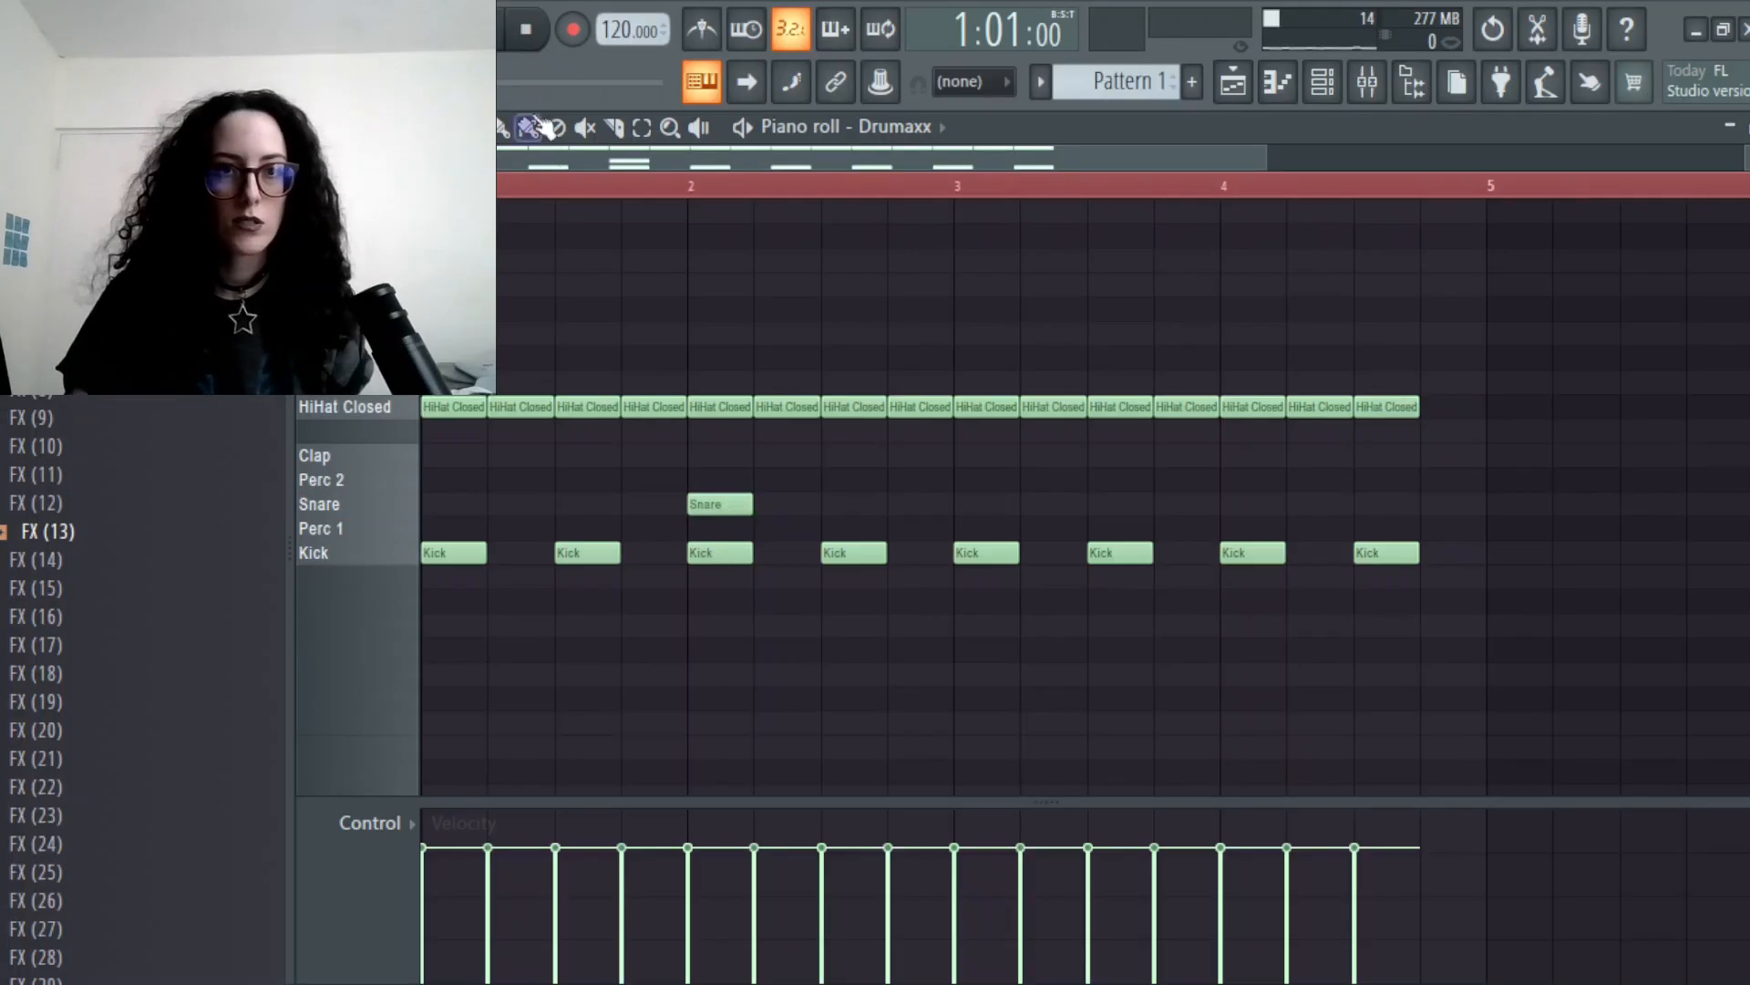
{"action": "left_click", "coordinate": [501, 29]}
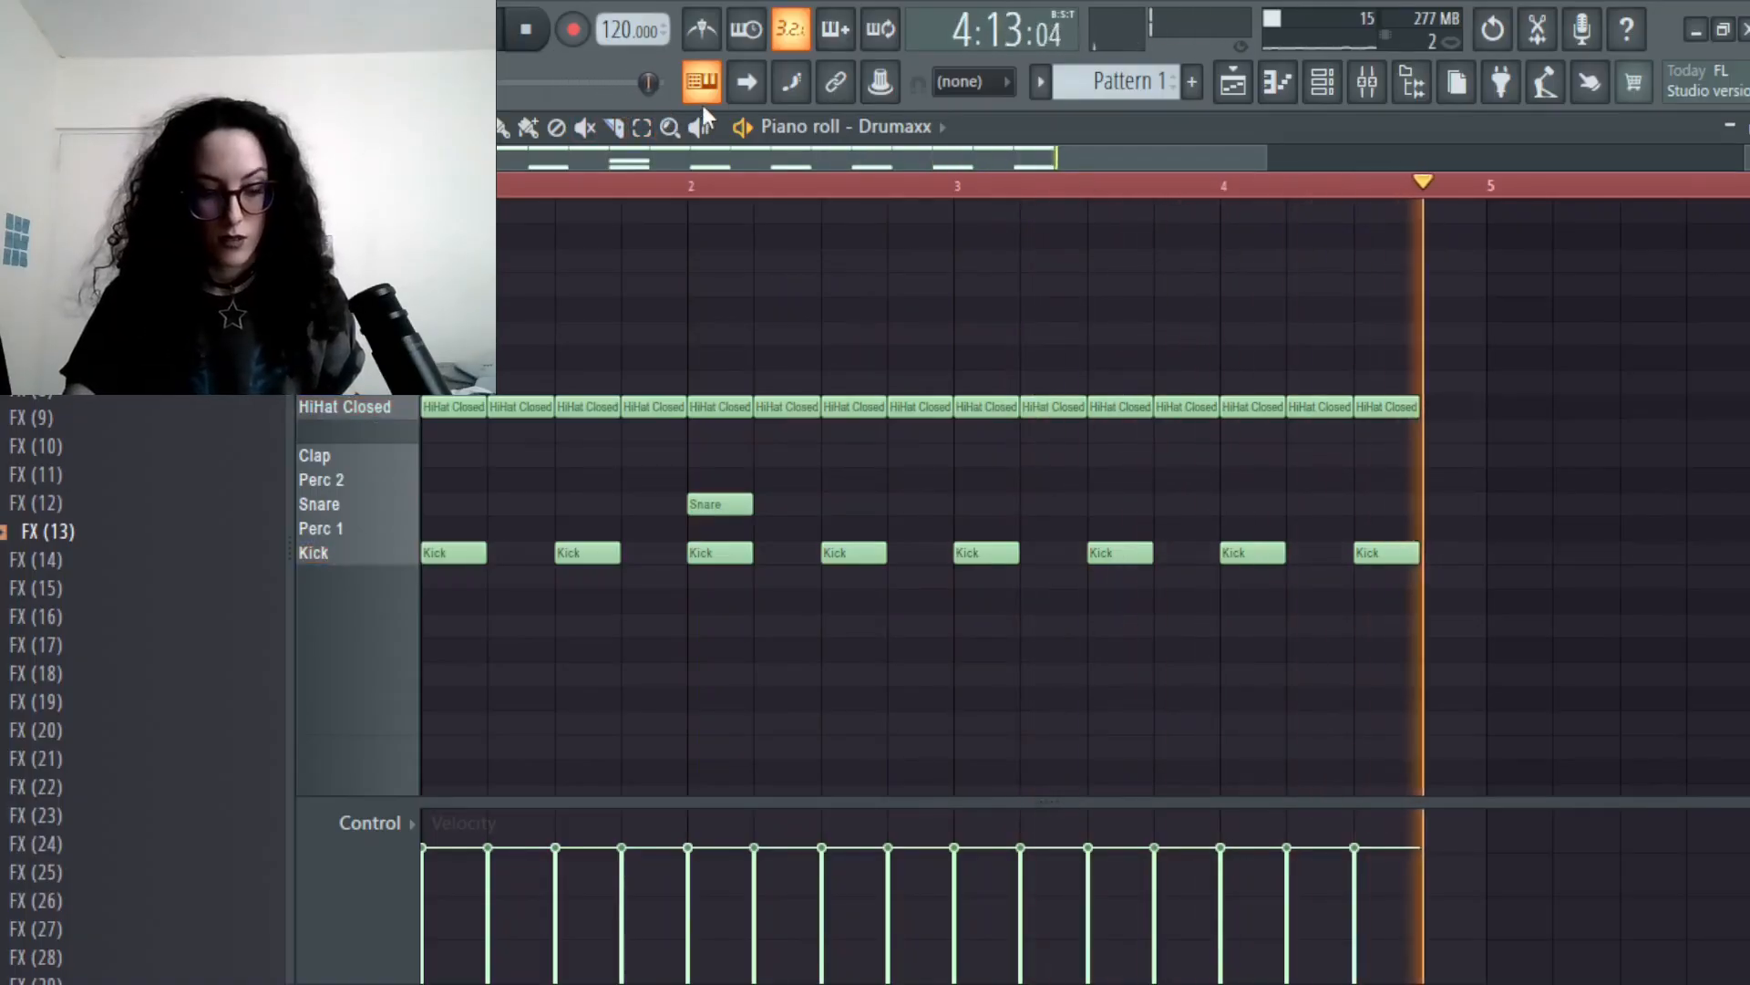
{"action": "left_click", "coordinate": [527, 30]}
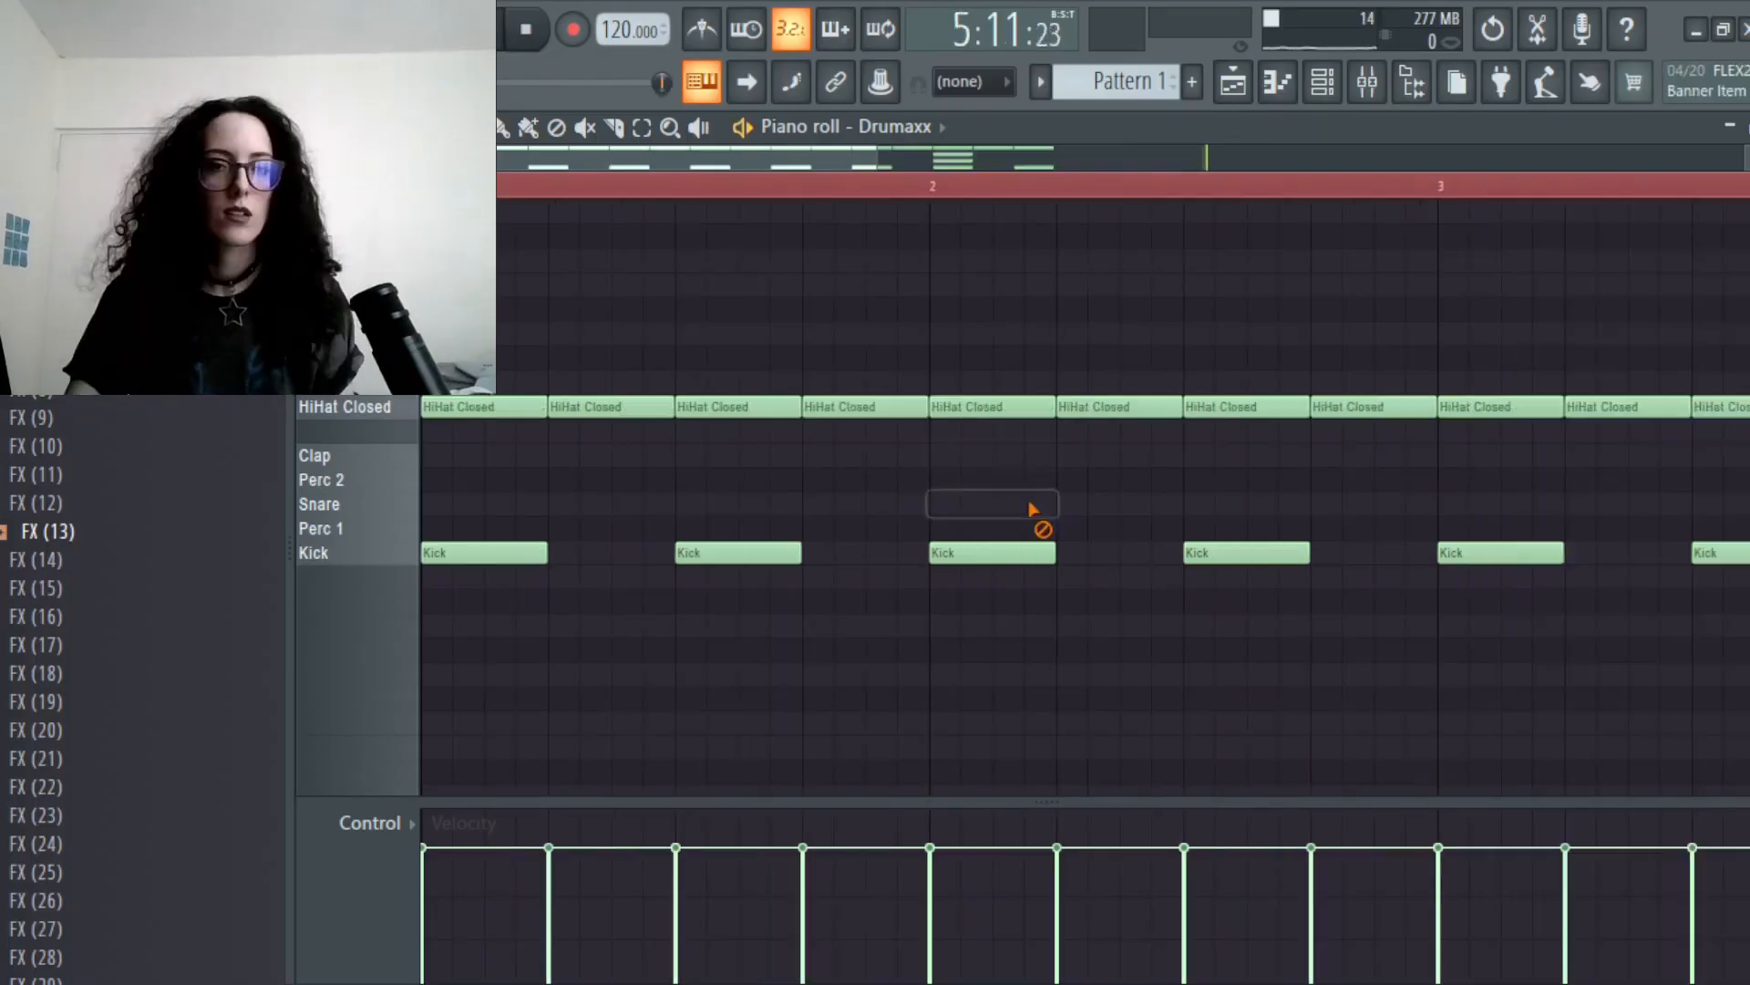
{"action": "right_click", "coordinate": [1035, 506]}
{"action": "key", "text": "space"}
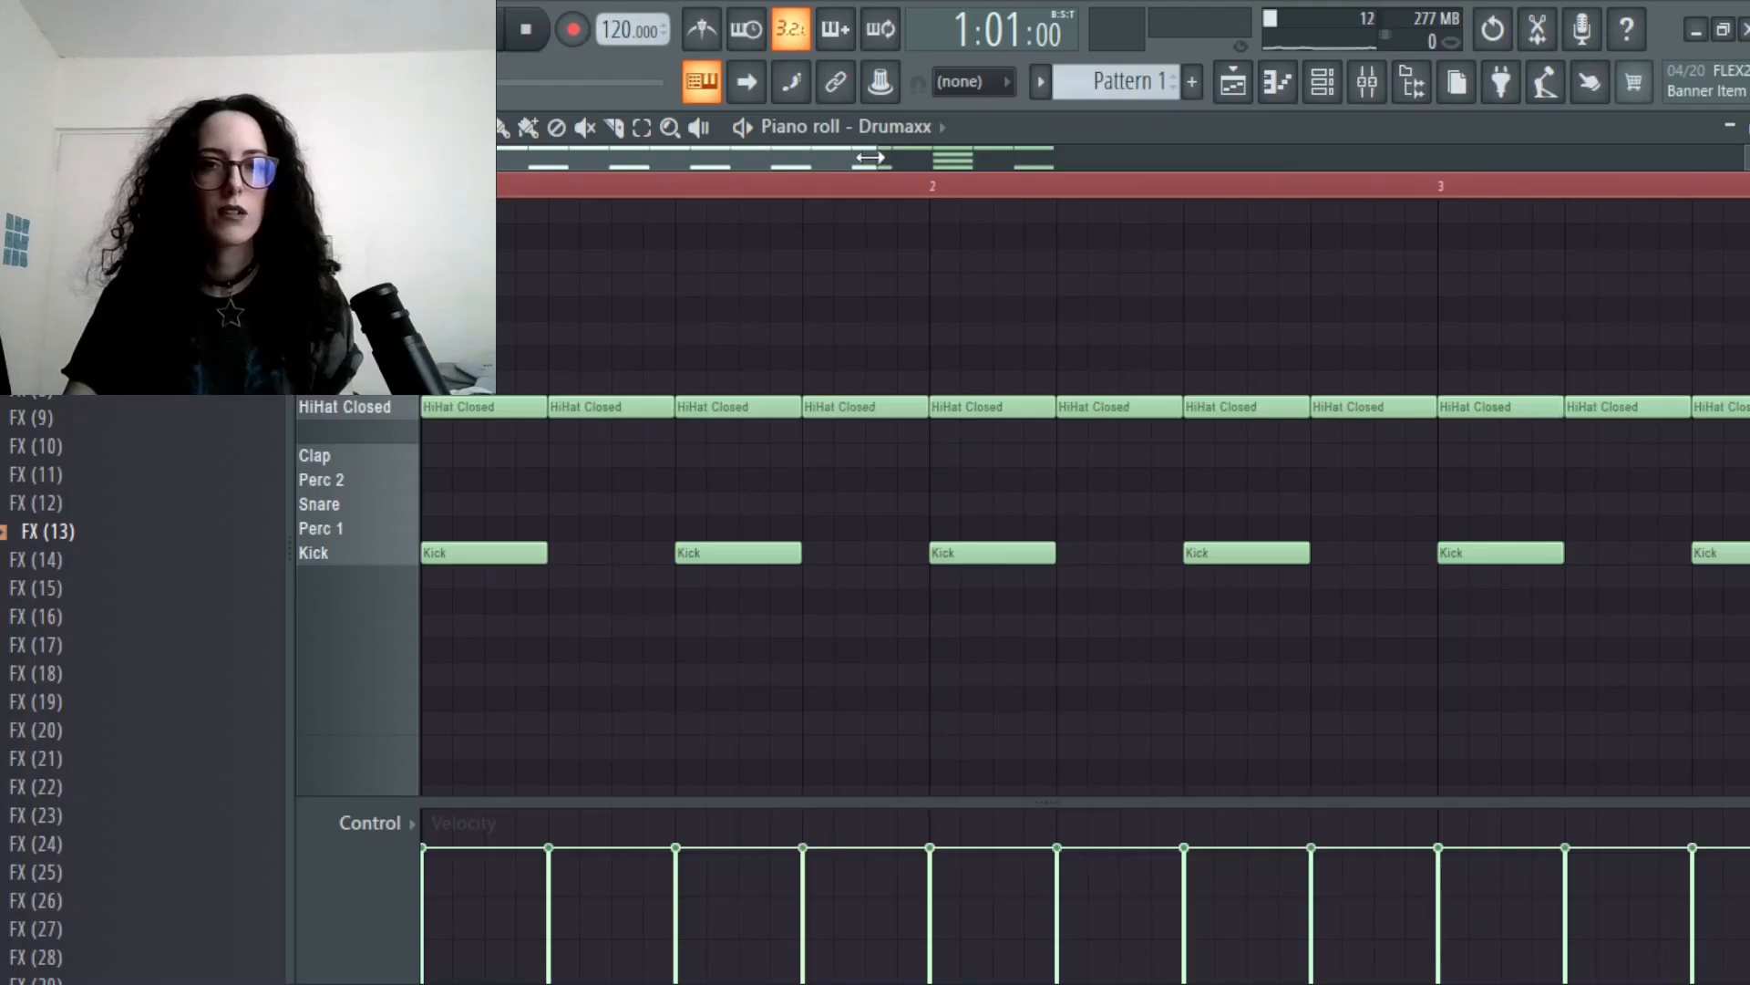
- Delete all HiHat Closed notes except the first, and cut the Kick notes back to bars 1 and 2
{"action": "left_click_drag", "start_coordinate": [870, 156], "coordinate": [1322, 159]}
{"action": "left_click_drag", "start_coordinate": [1352, 418], "coordinate": [558, 422]}
{"action": "left_click_drag", "start_coordinate": [1322, 159], "coordinate": [971, 161]}
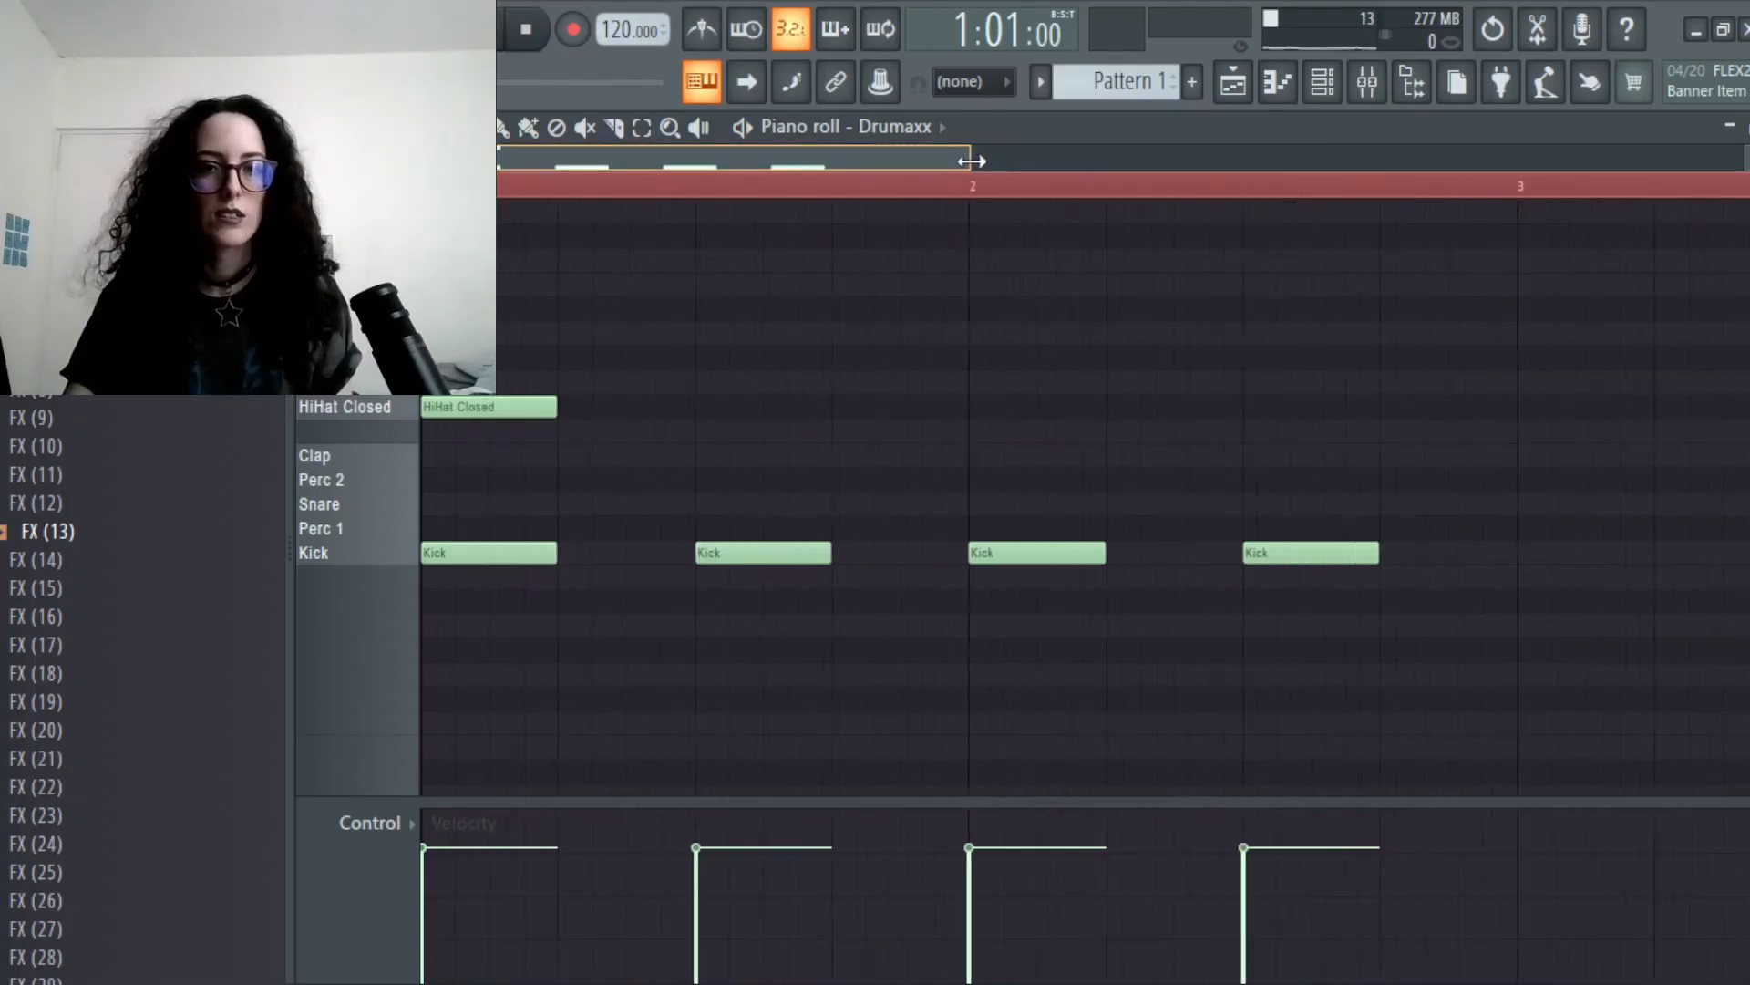
- Put Kicks on every beat of bars 1–2, eight HiHat Closed notes in bar 1, and Clap and Snare on its third beat; play it
{"action": "left_click", "coordinate": [585, 554]}
{"action": "left_click_drag", "start_coordinate": [644, 556], "coordinate": [632, 557]}
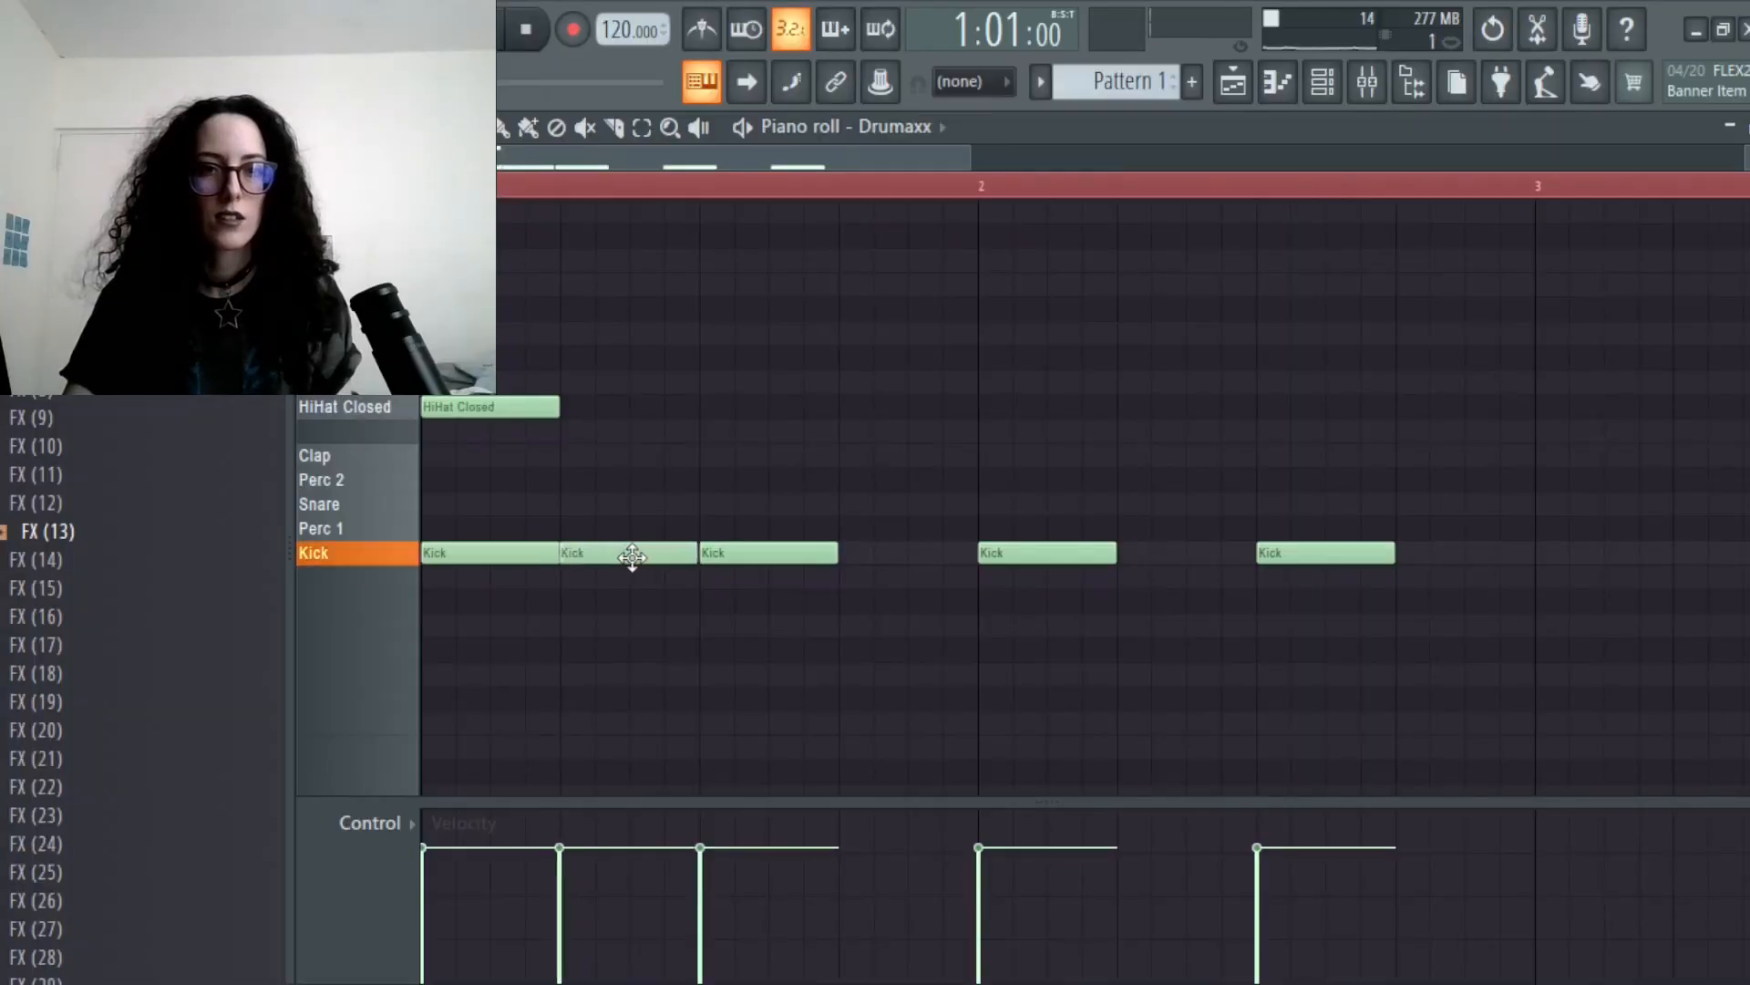
{"action": "right_click", "coordinate": [632, 557]}
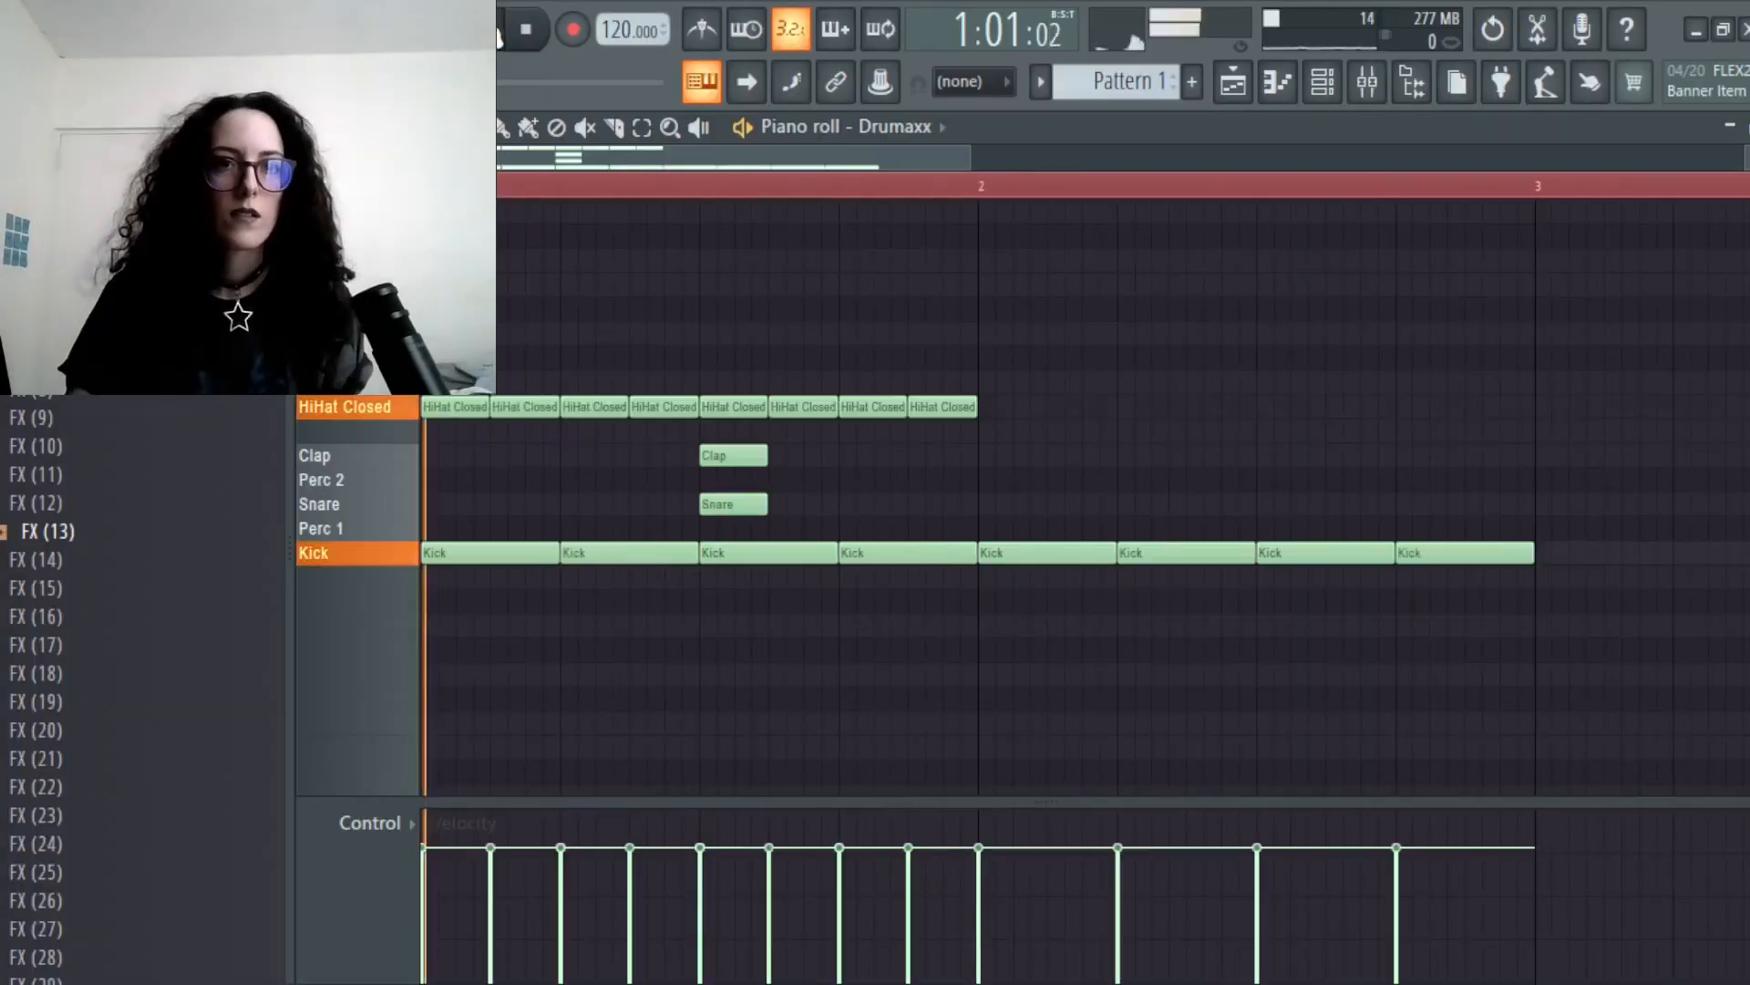
{"action": "left_click", "coordinate": [498, 32]}
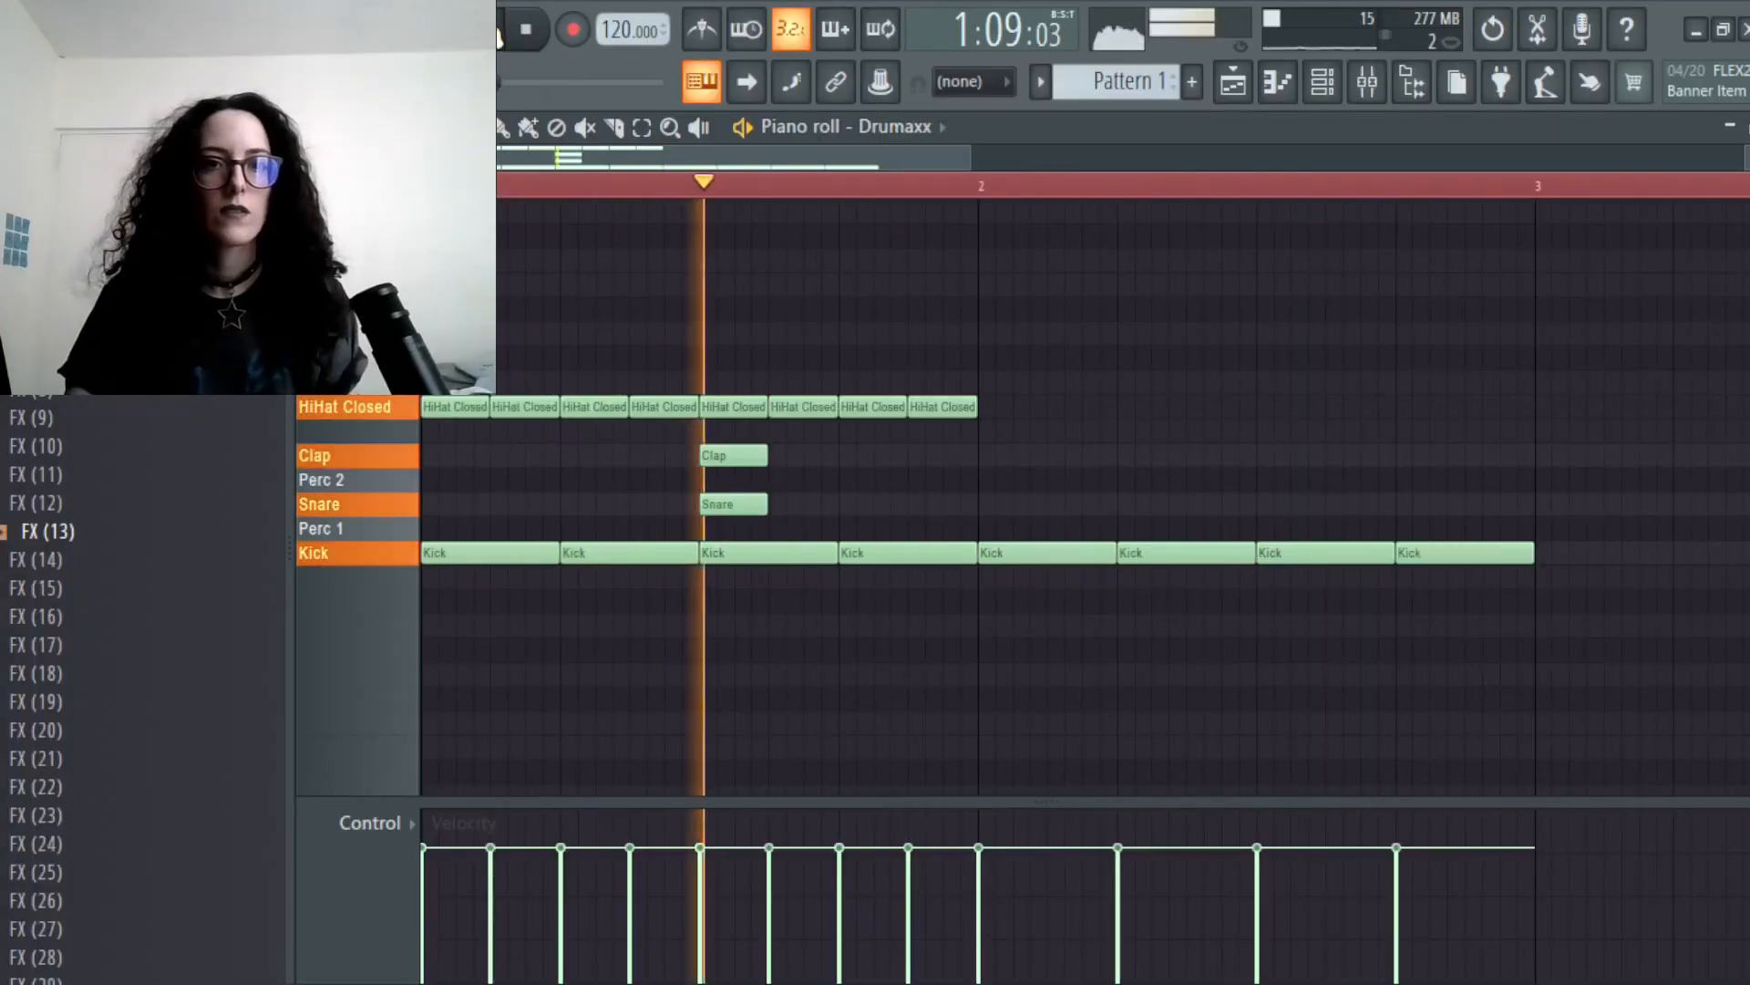
{"action": "left_click", "coordinate": [528, 31]}
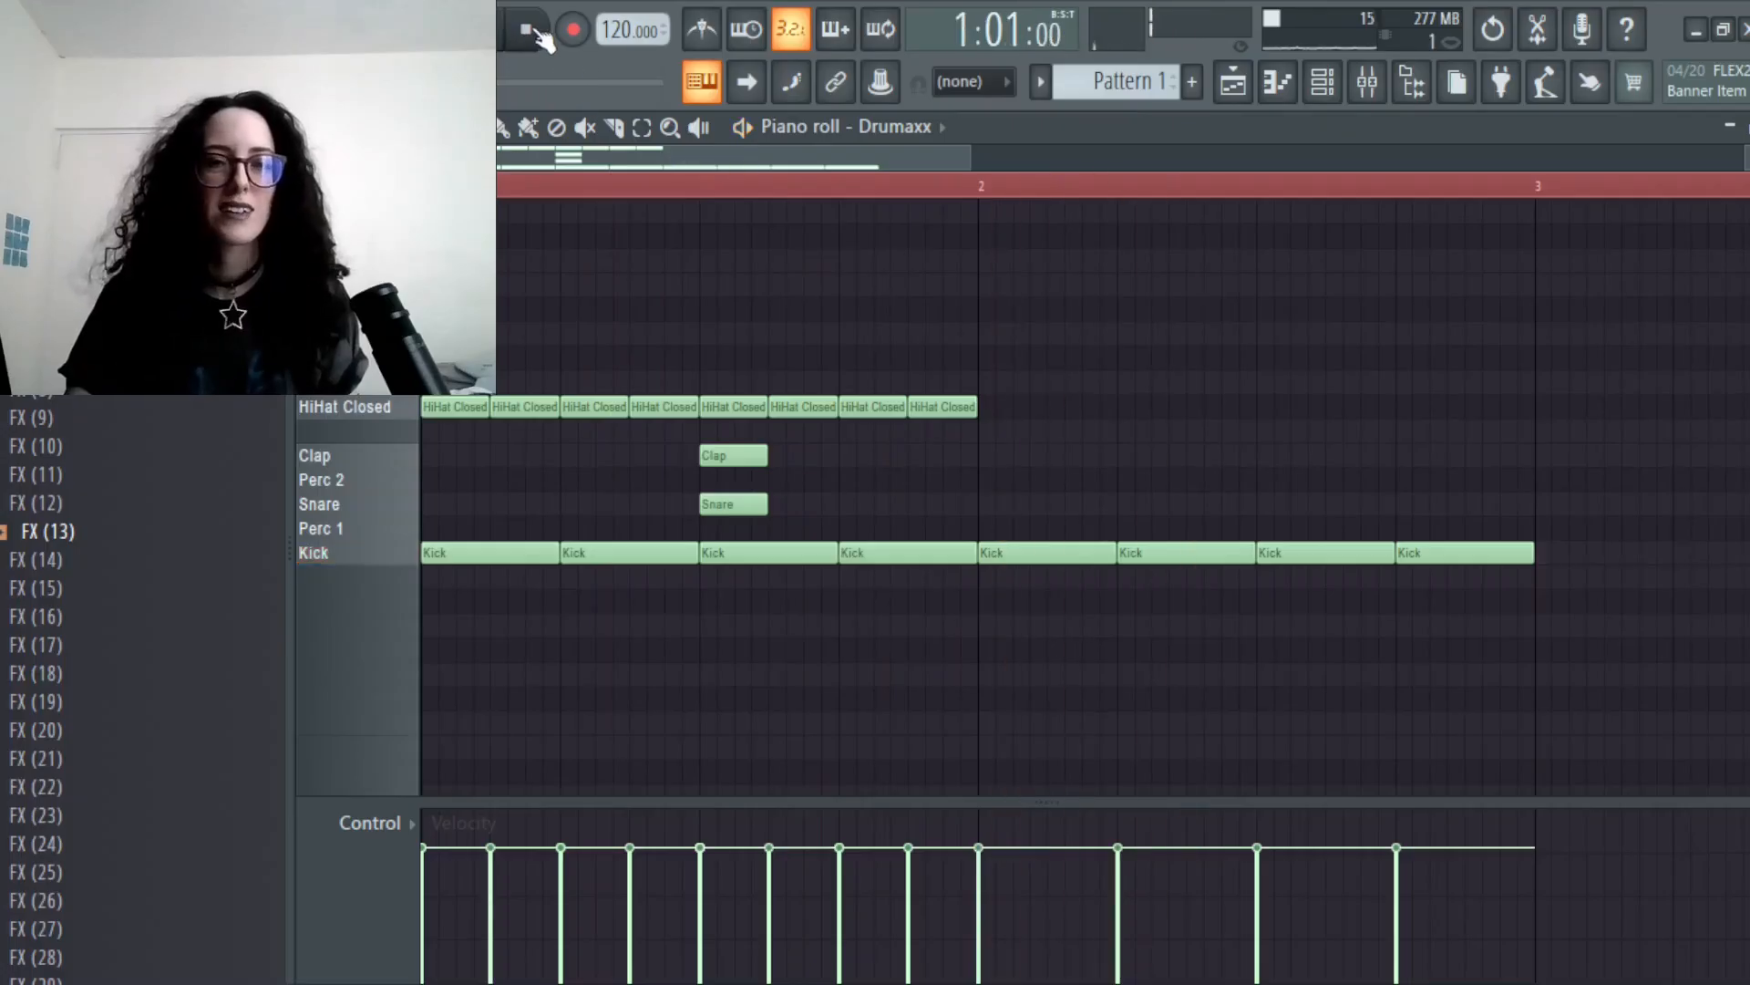
- Continue the HiHat Closed eighth notes through bar 2 and finish the bar with a HiHat Open note on the last eighth
{"action": "left_click_drag", "start_coordinate": [993, 406], "coordinate": [1487, 416]}
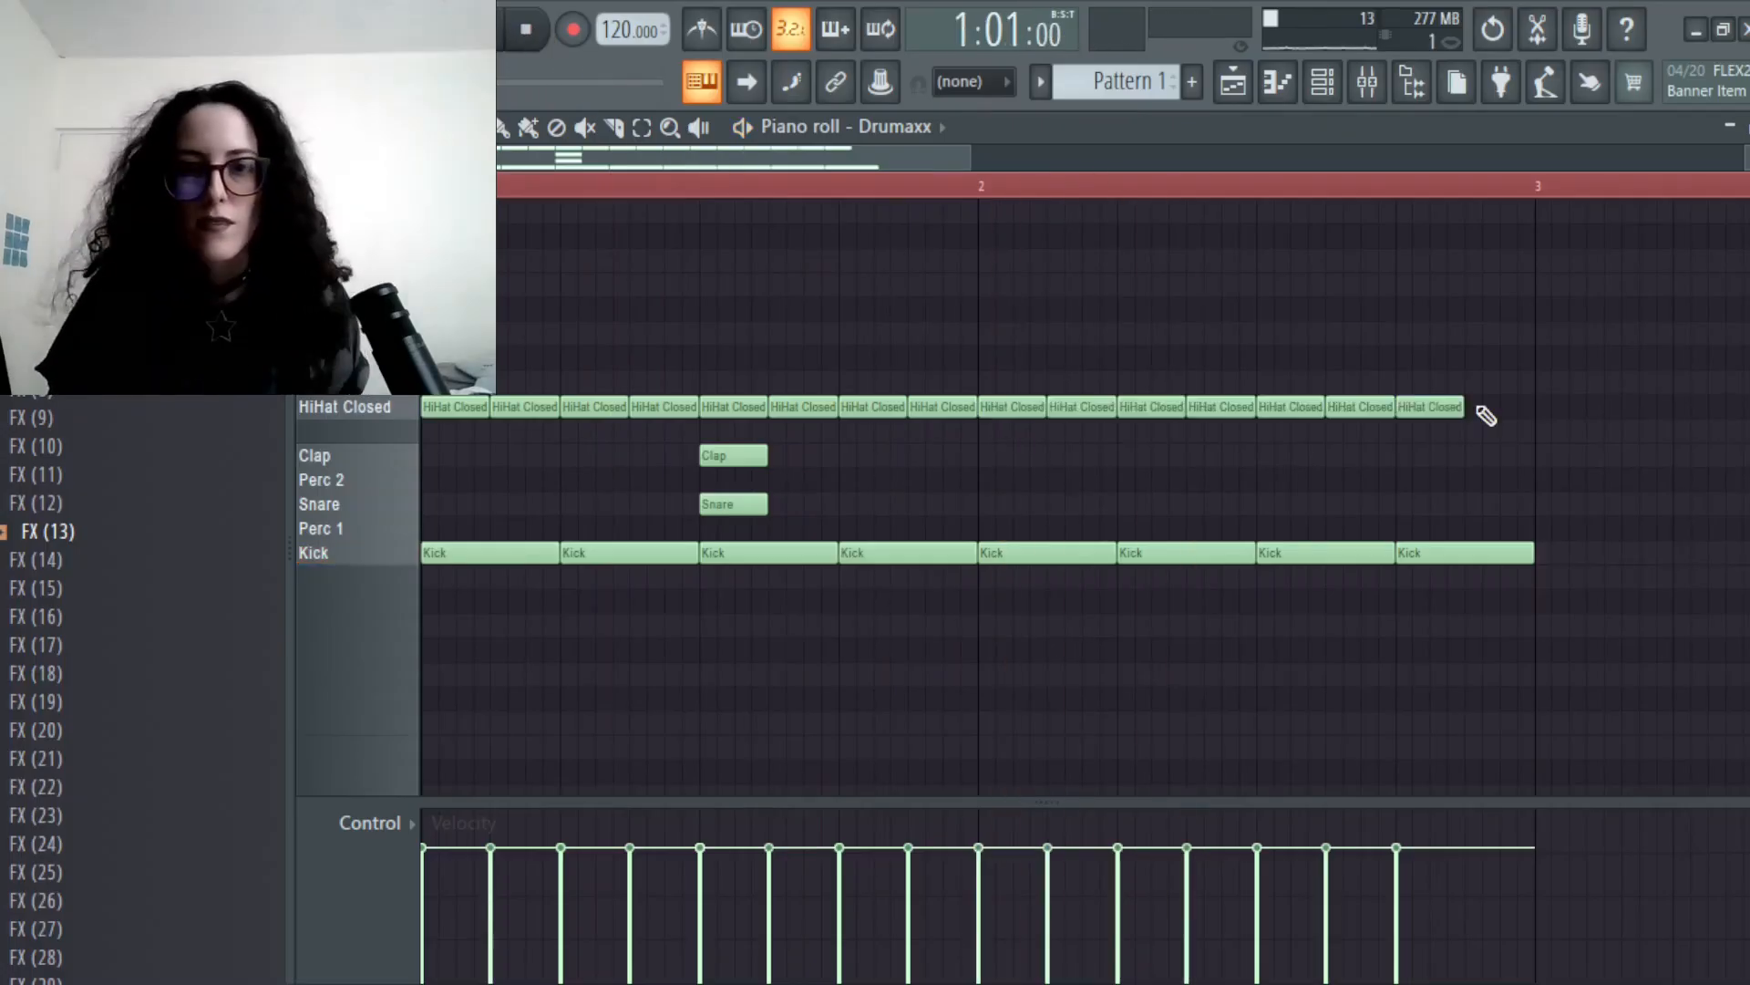
{"action": "left_click", "coordinate": [1463, 335]}
{"action": "left_click_drag", "start_coordinate": [1486, 334], "coordinate": [1486, 304]}
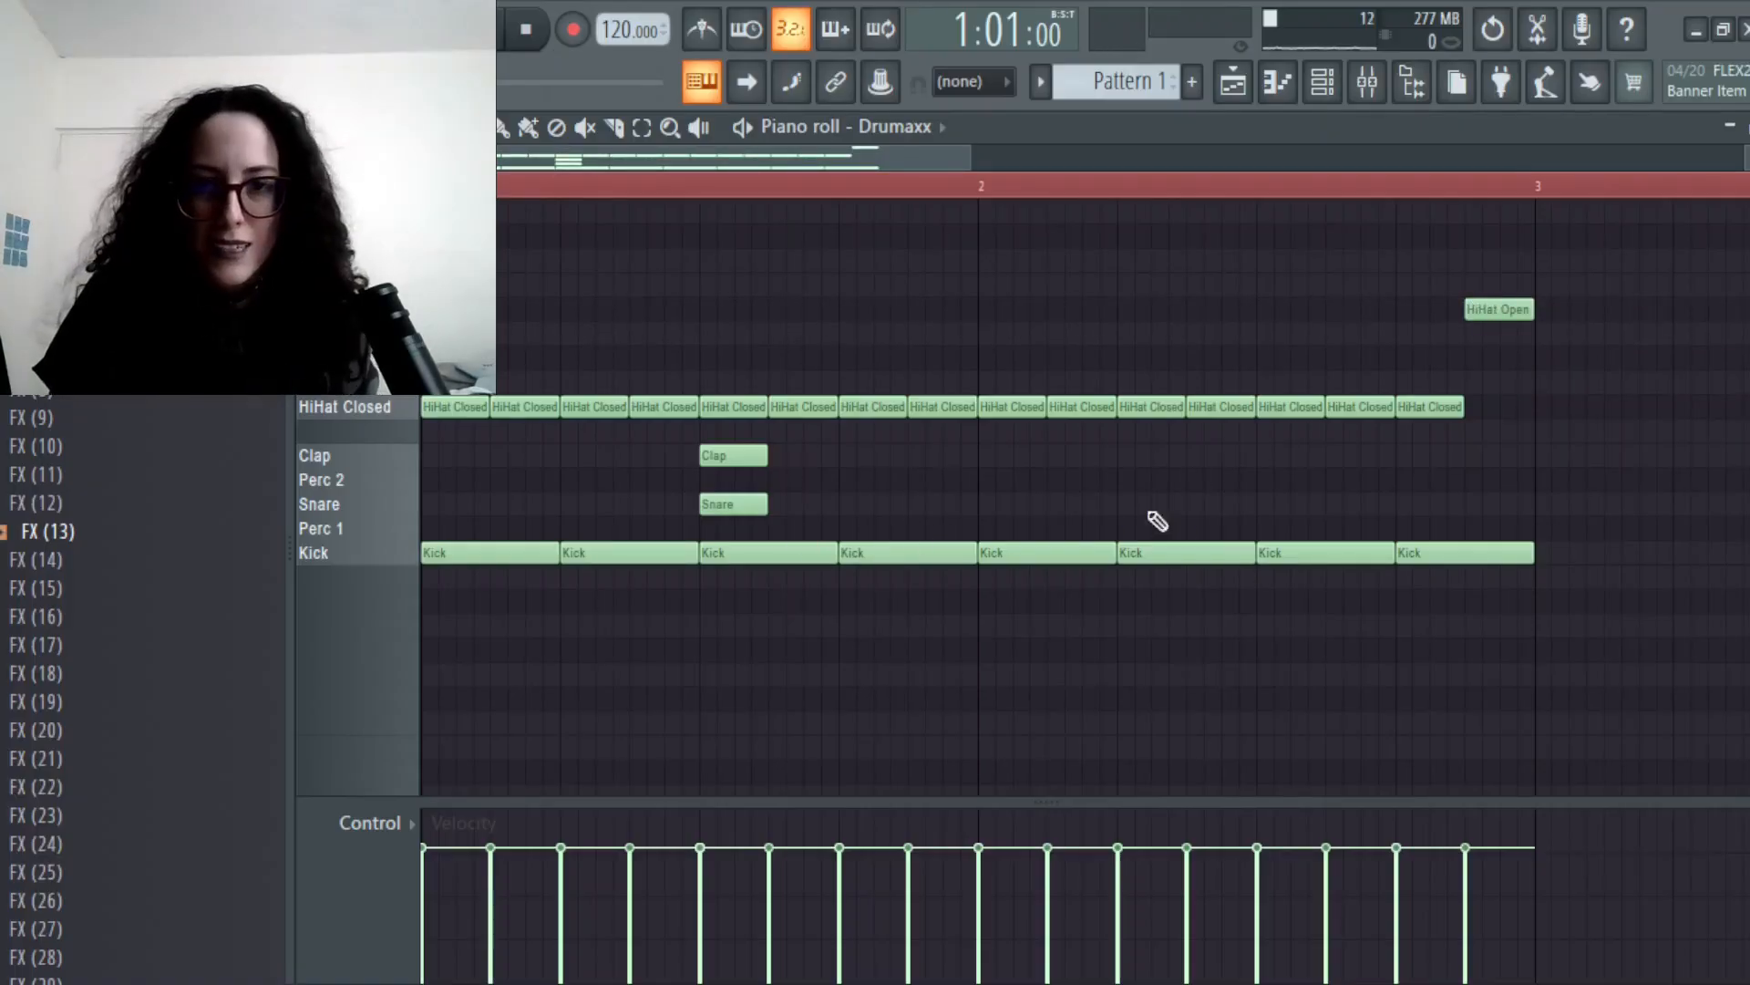
- Add Snare and Clap notes on the third beat of bar 2 and play the pattern
{"action": "left_click", "coordinate": [1272, 511]}
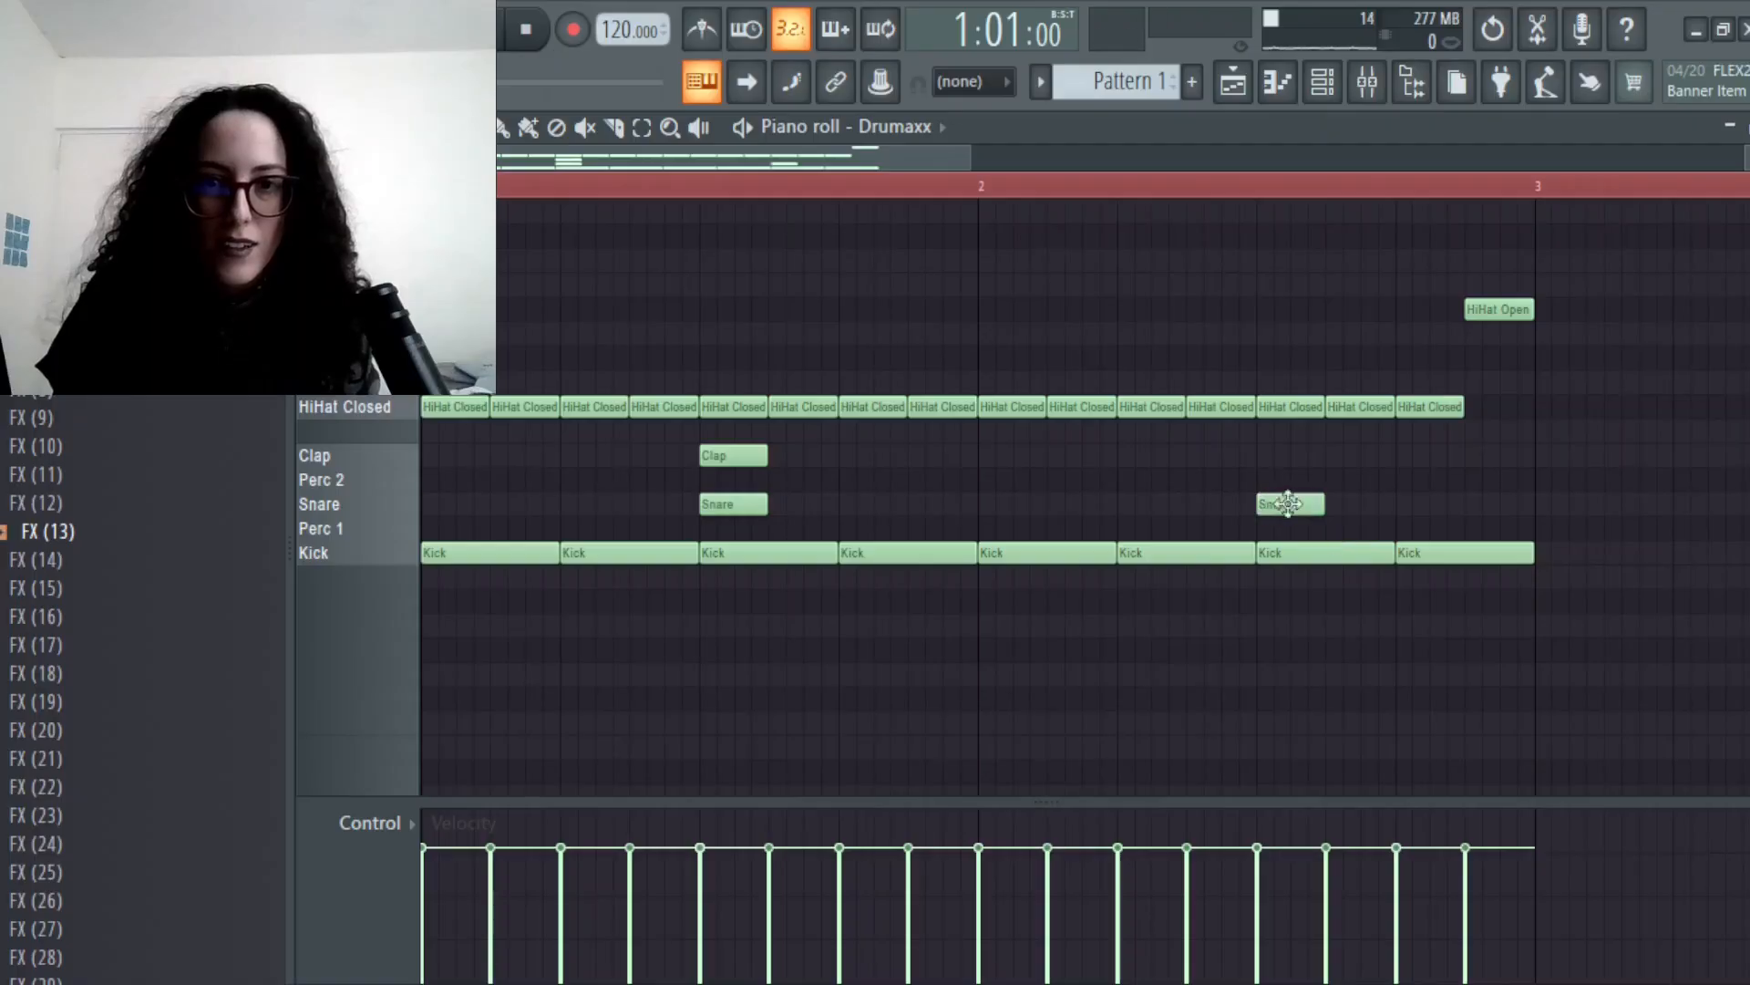
{"action": "left_click", "coordinate": [1272, 456]}
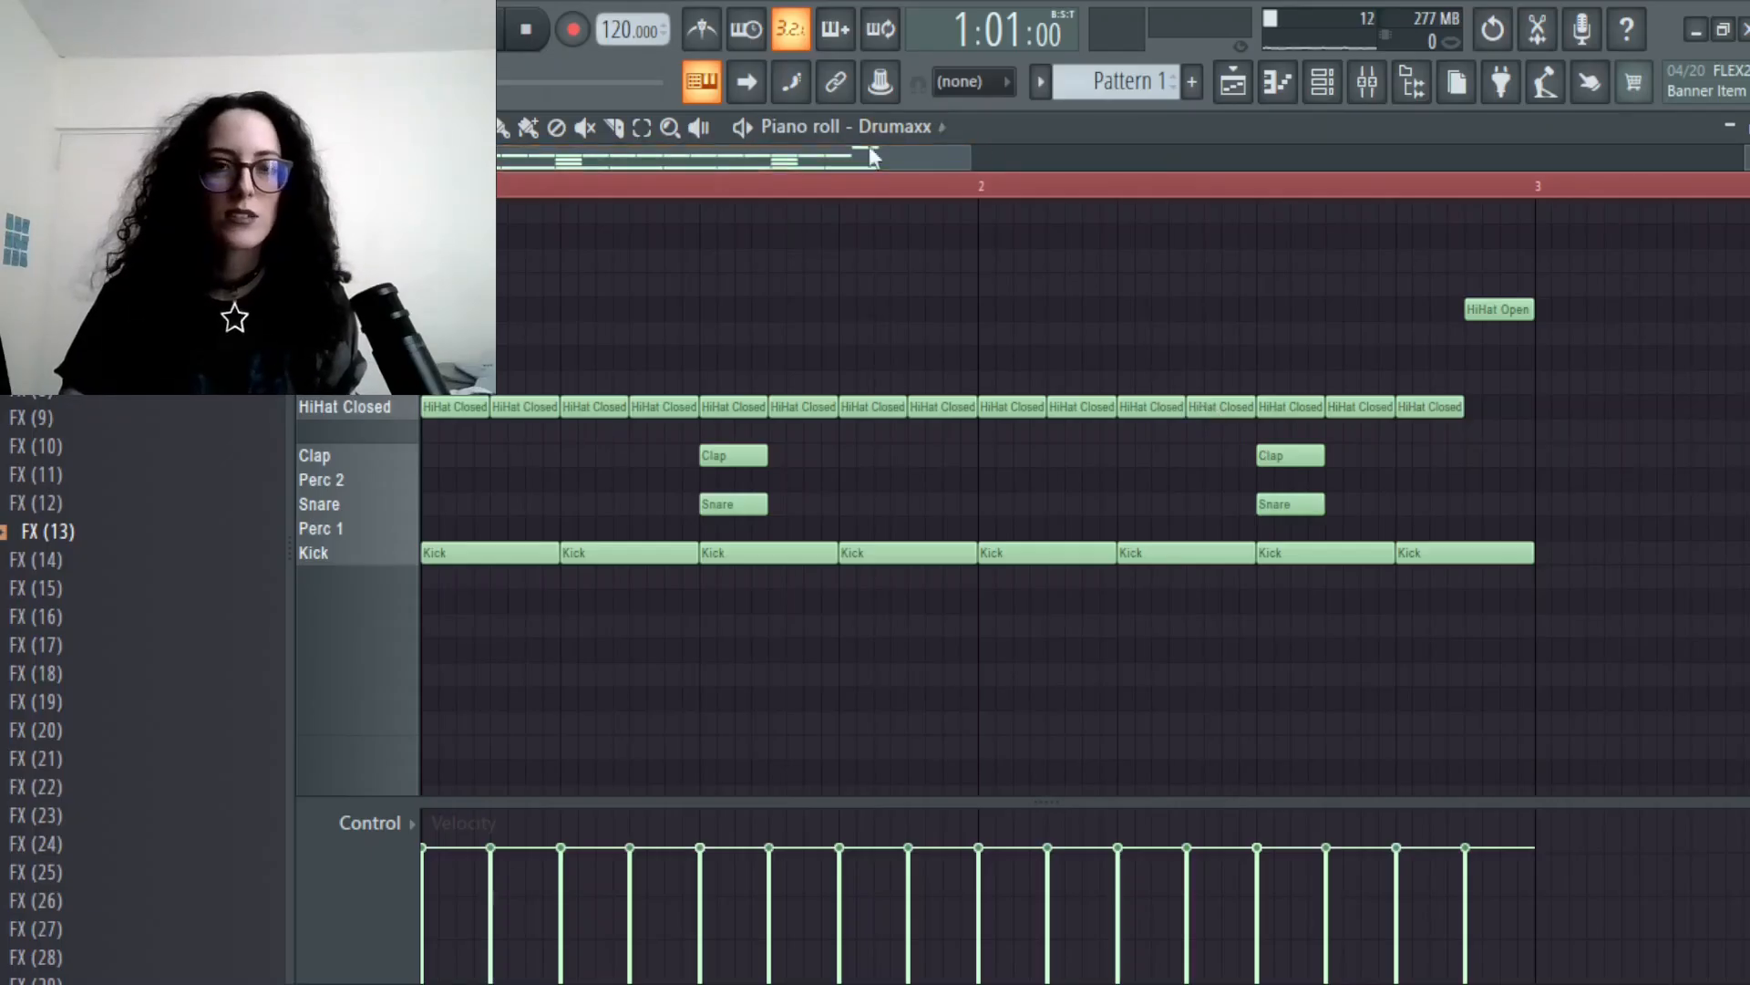
{"action": "key", "text": "space"}
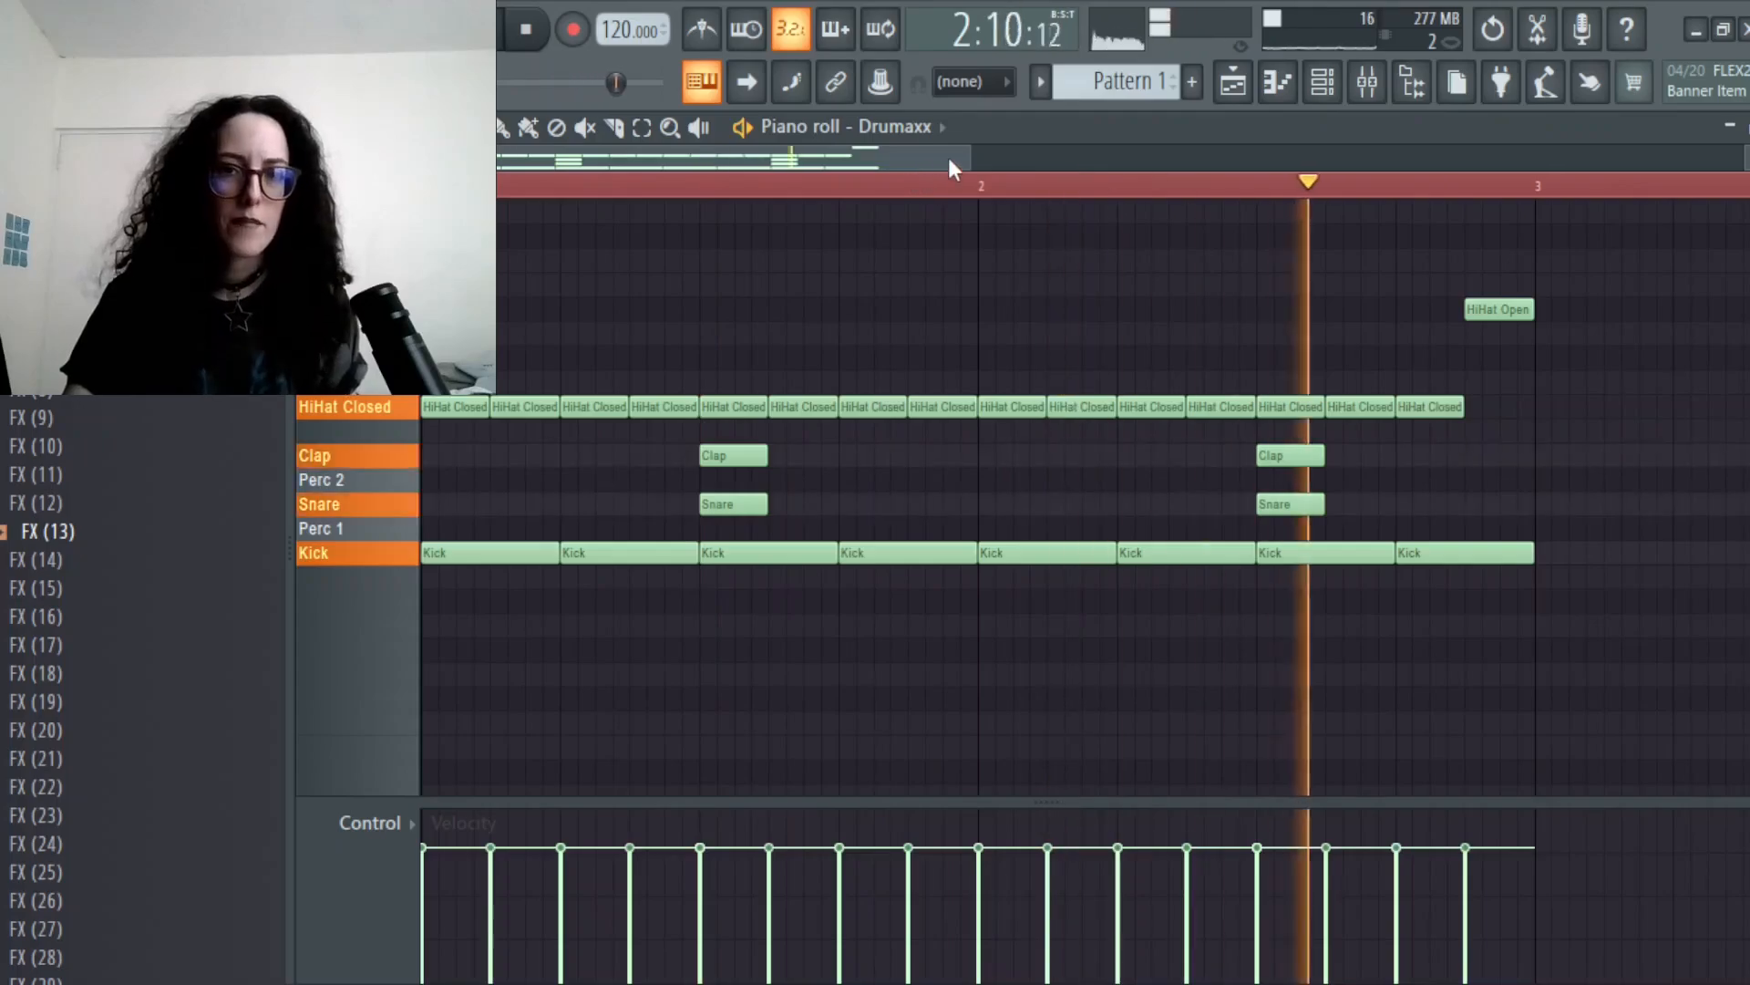
{"action": "key", "text": "space"}
- Audition the Perc 2 sound, place two consecutive Perc 2 notes starting on beat 2 of bar 1, and play the pattern
{"action": "left_click_drag", "start_coordinate": [959, 163], "coordinate": [693, 157]}
{"action": "left_click", "coordinate": [339, 481]}
{"action": "left_click", "coordinate": [344, 483]}
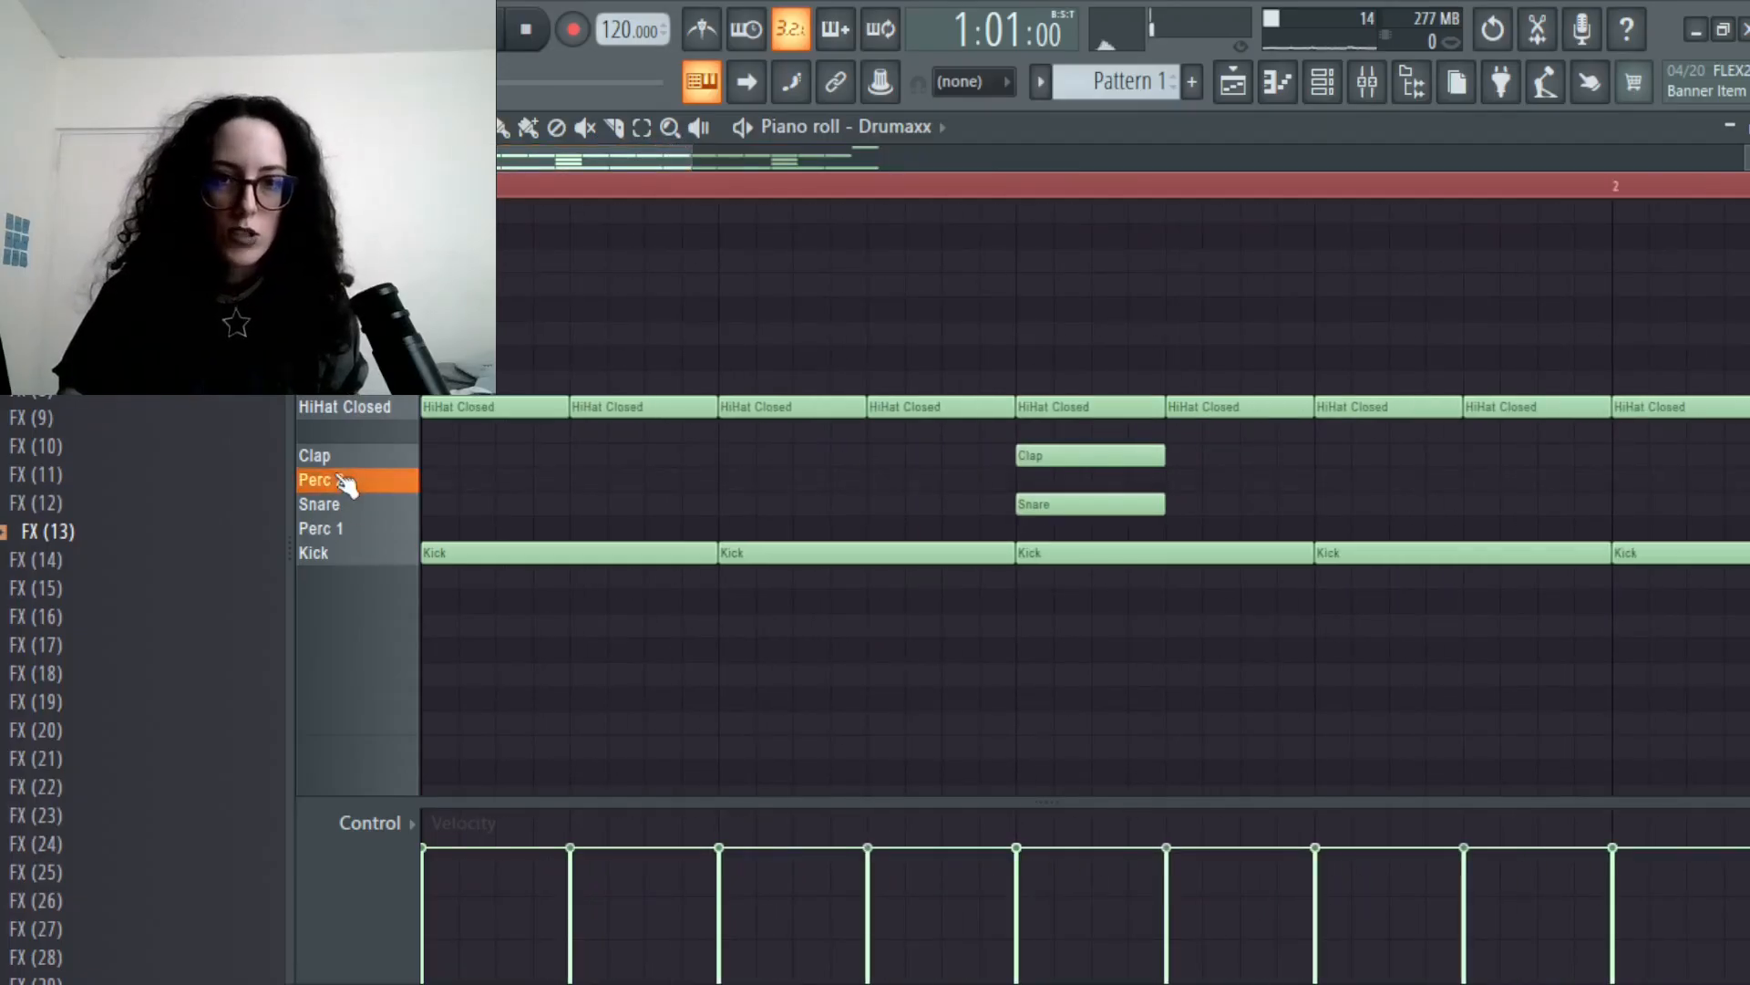
{"action": "left_click", "coordinate": [344, 483]}
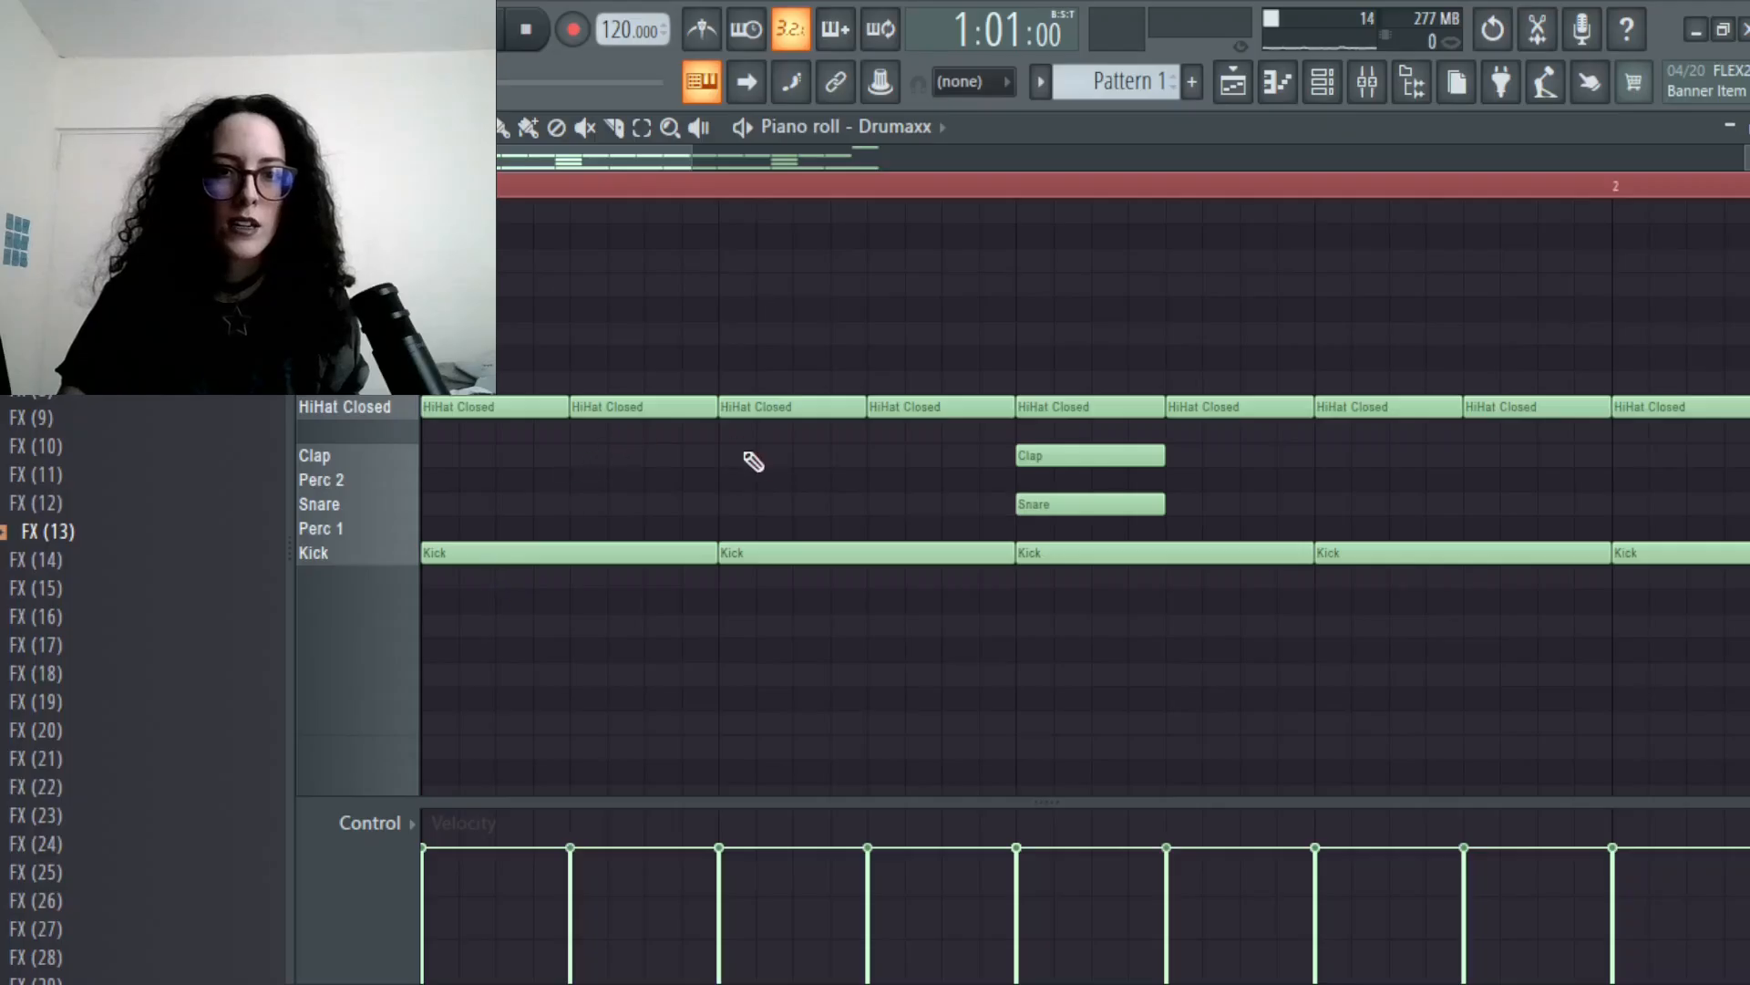
{"action": "left_click", "coordinate": [730, 480]}
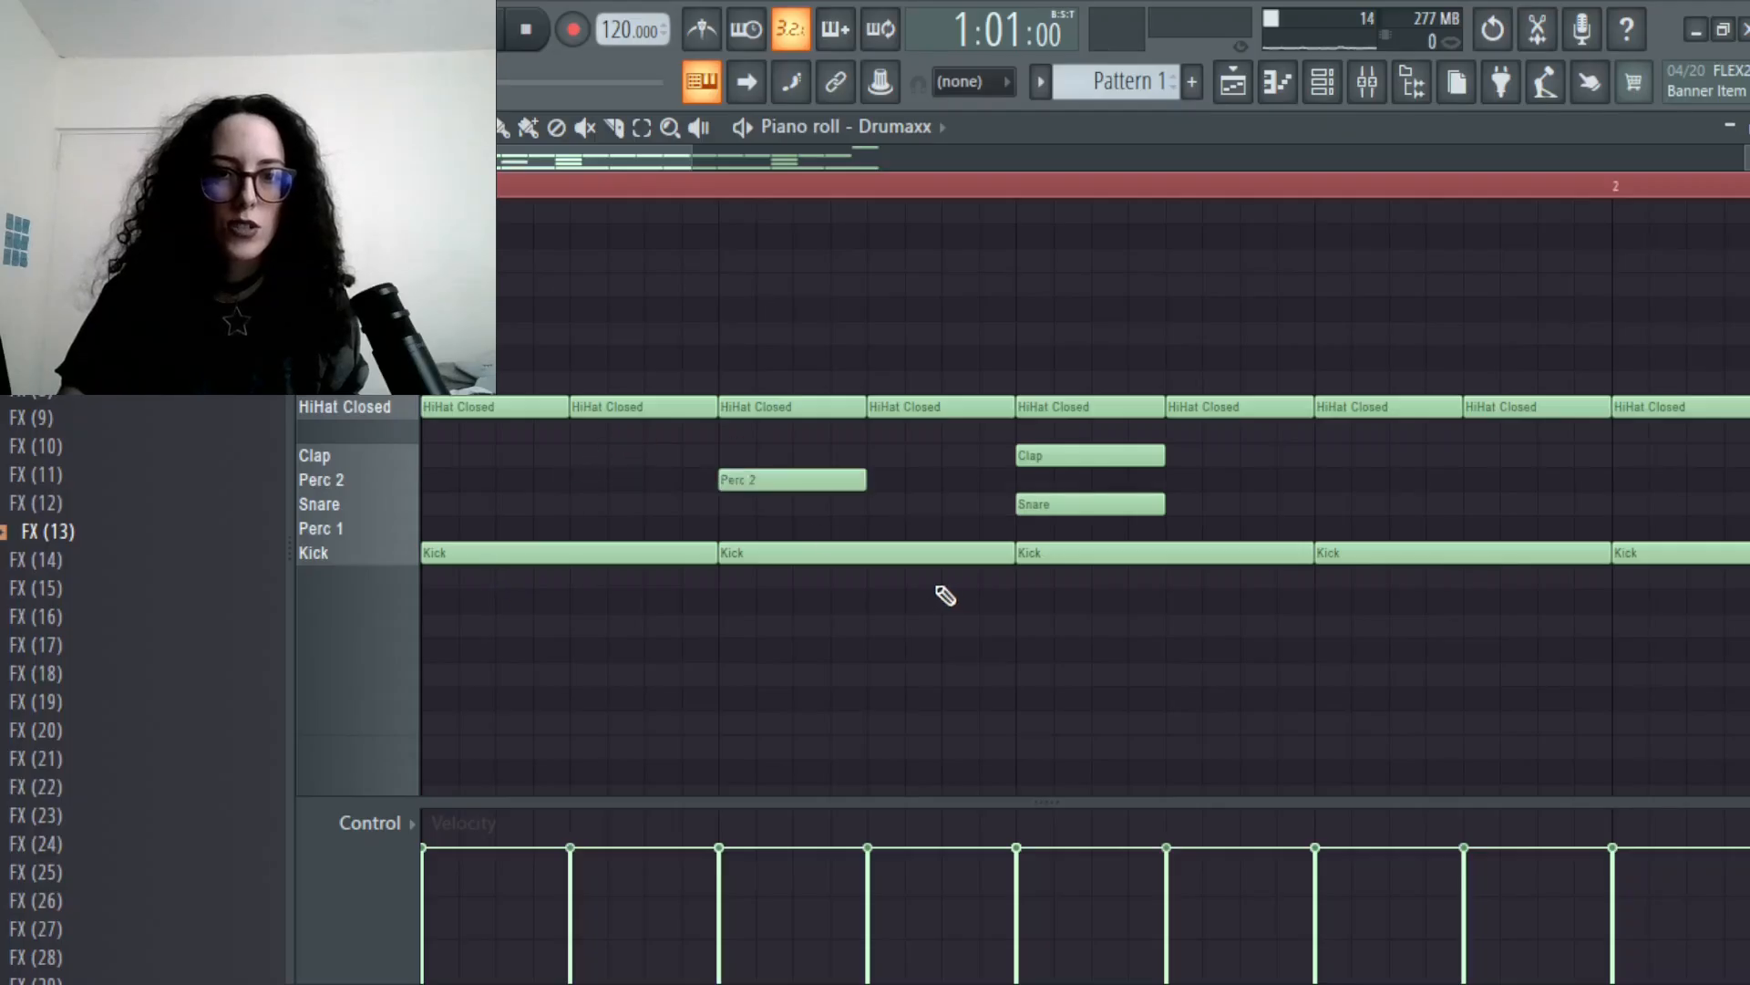
{"action": "left_click", "coordinate": [880, 482]}
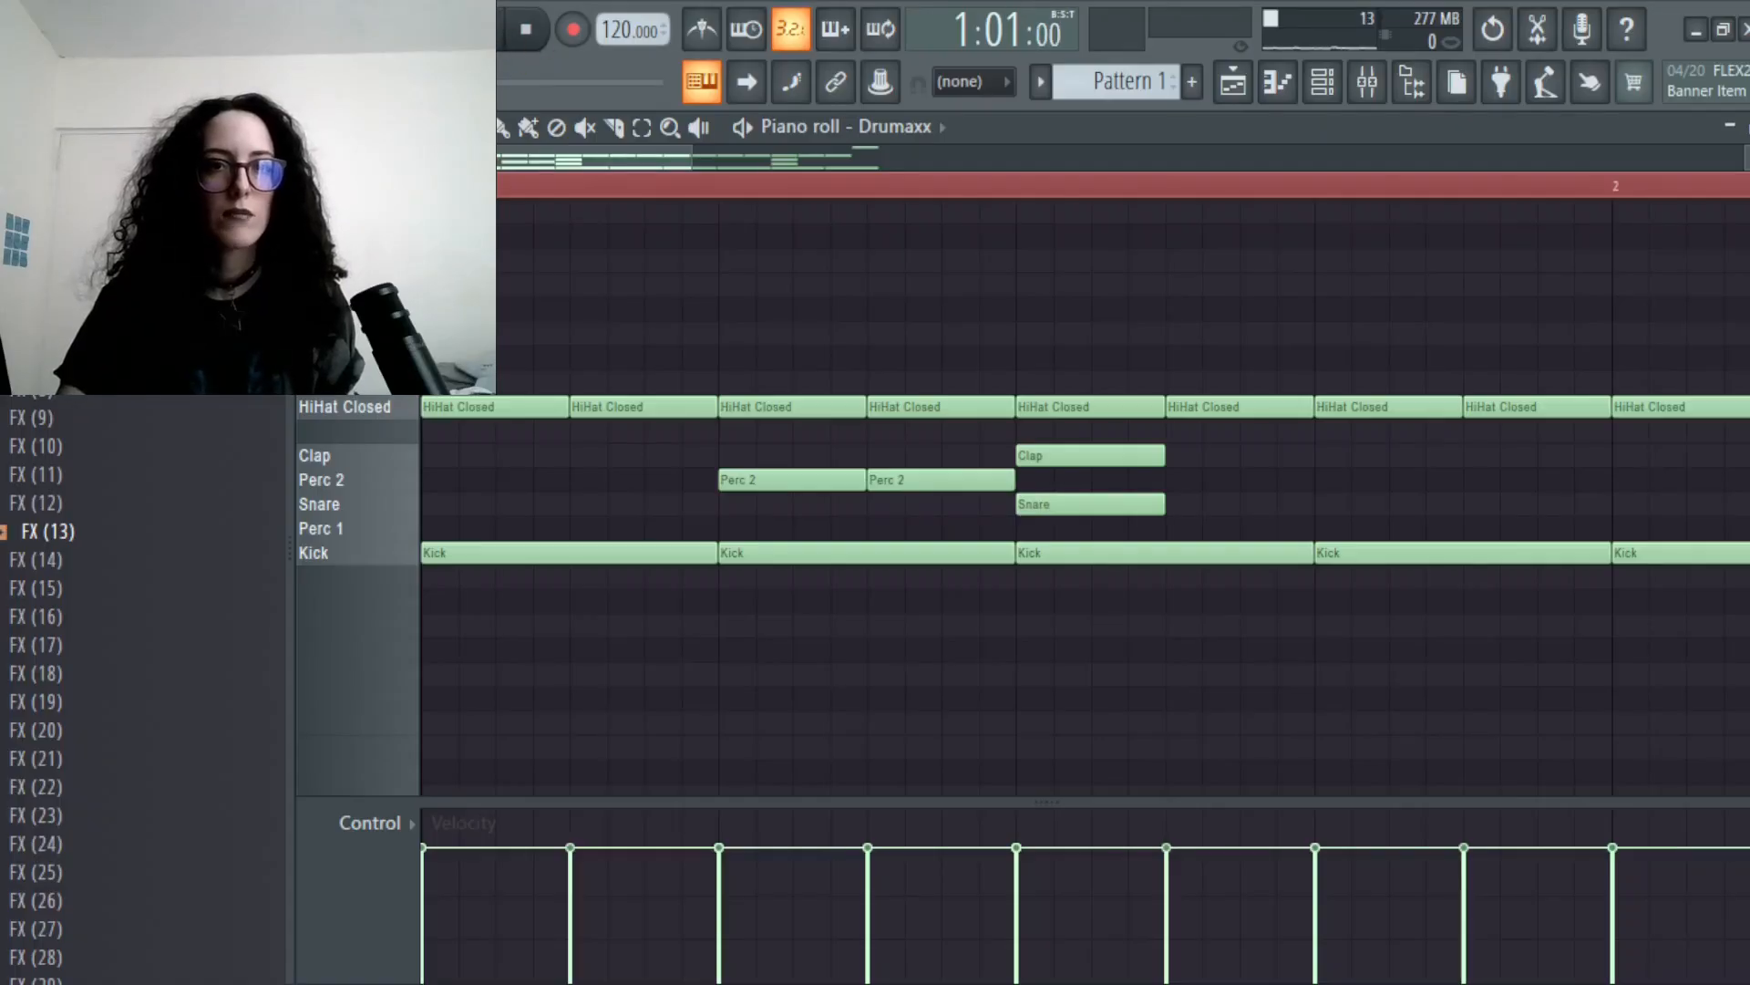
{"action": "key", "text": "space"}
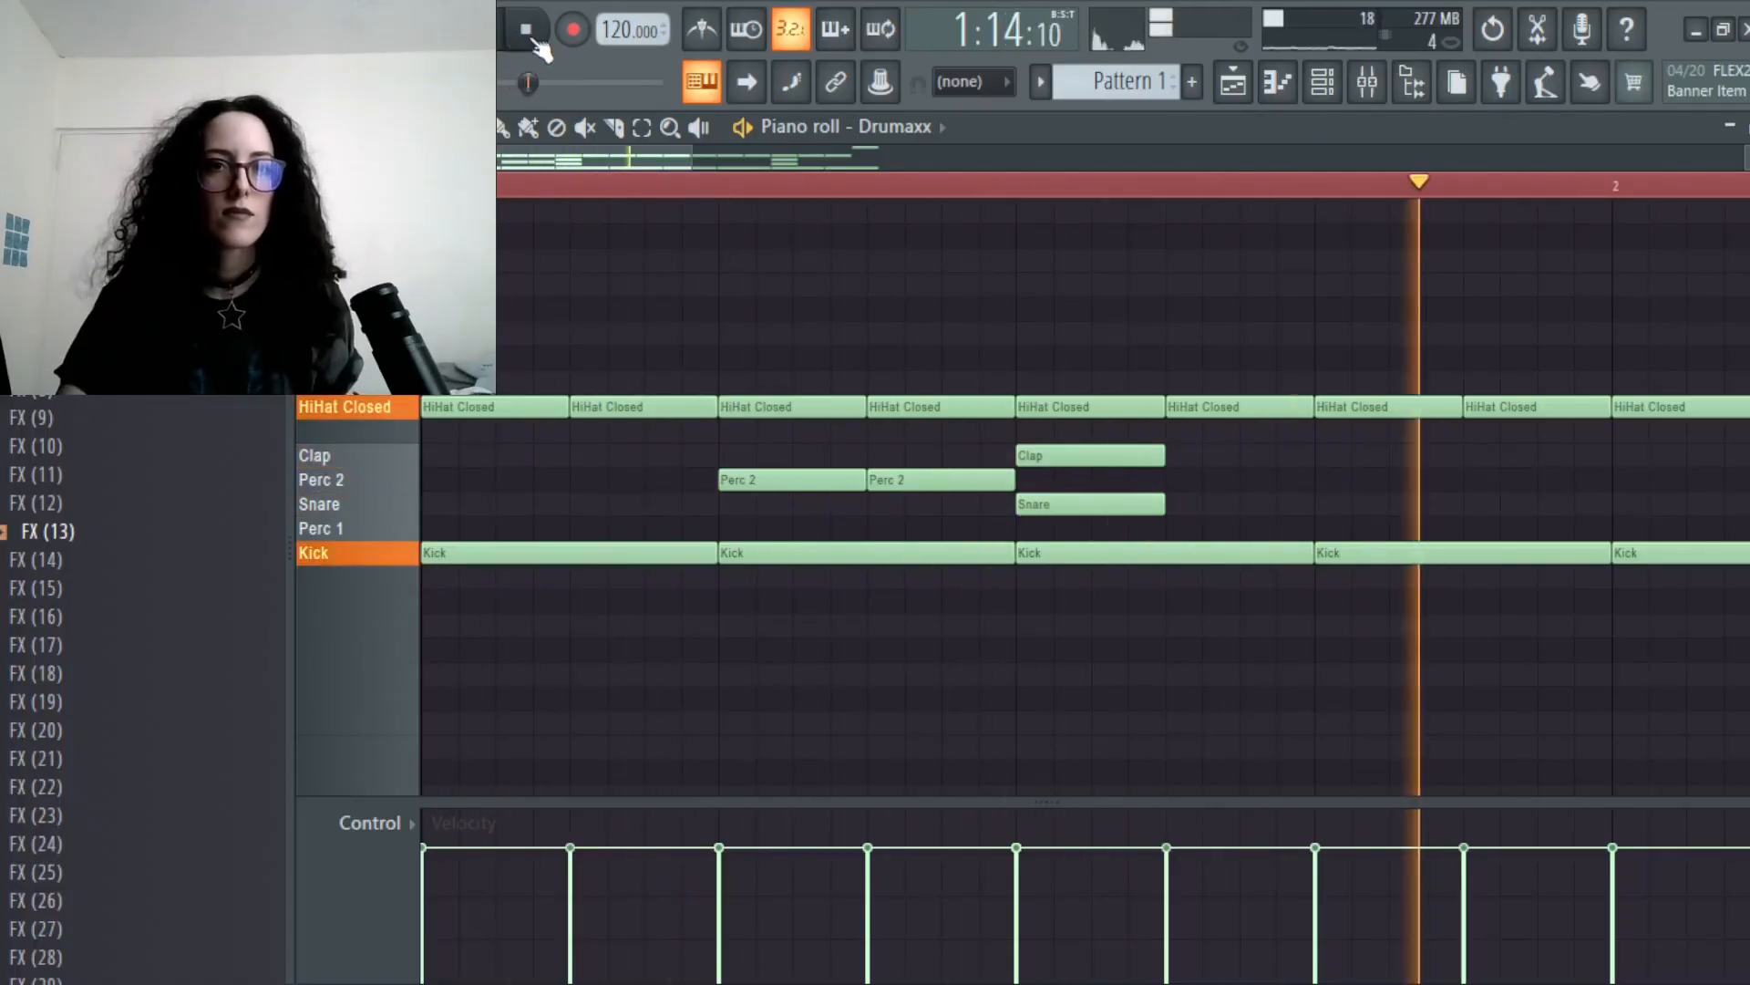
{"action": "left_click", "coordinate": [546, 42]}
- Add Perc 2 notes on the last eighth of bar 1 and on beat 2 of bar 2, and play the pattern
{"action": "left_click_drag", "start_coordinate": [693, 150], "coordinate": [812, 151]}
{"action": "left_click", "coordinate": [1156, 480]}
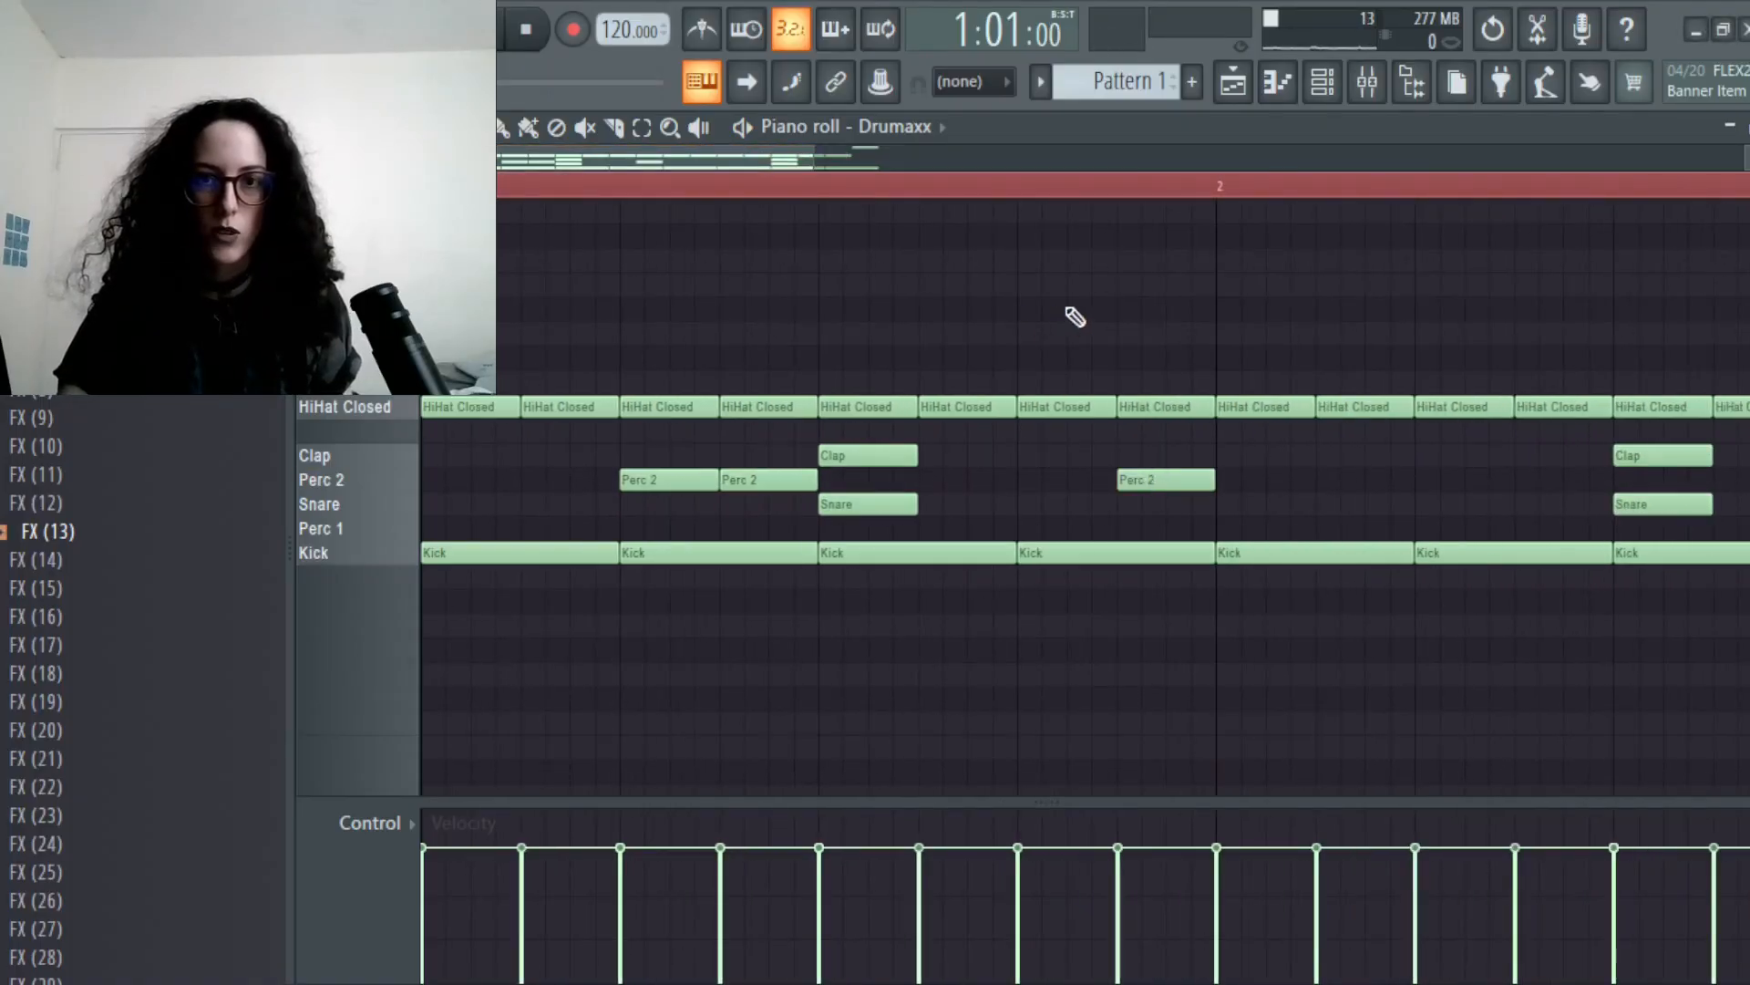
{"action": "left_click_drag", "start_coordinate": [771, 160], "coordinate": [819, 164]}
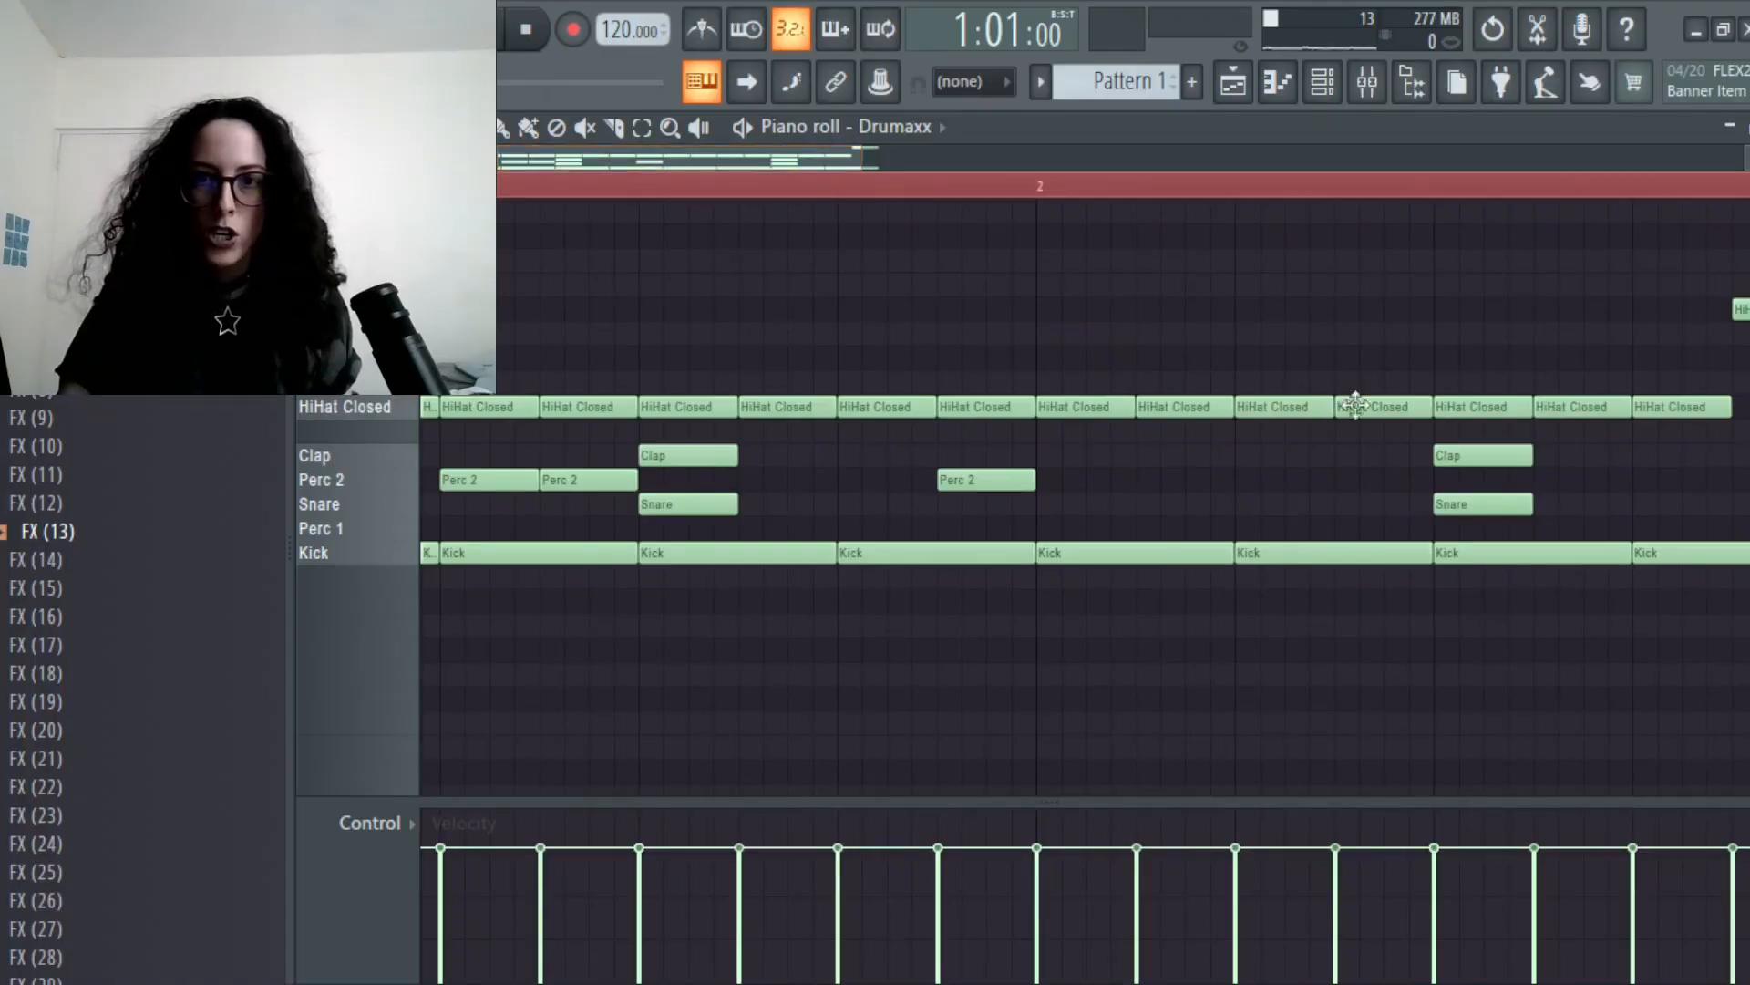
{"action": "left_click", "coordinate": [1245, 484]}
{"action": "key", "text": "space"}
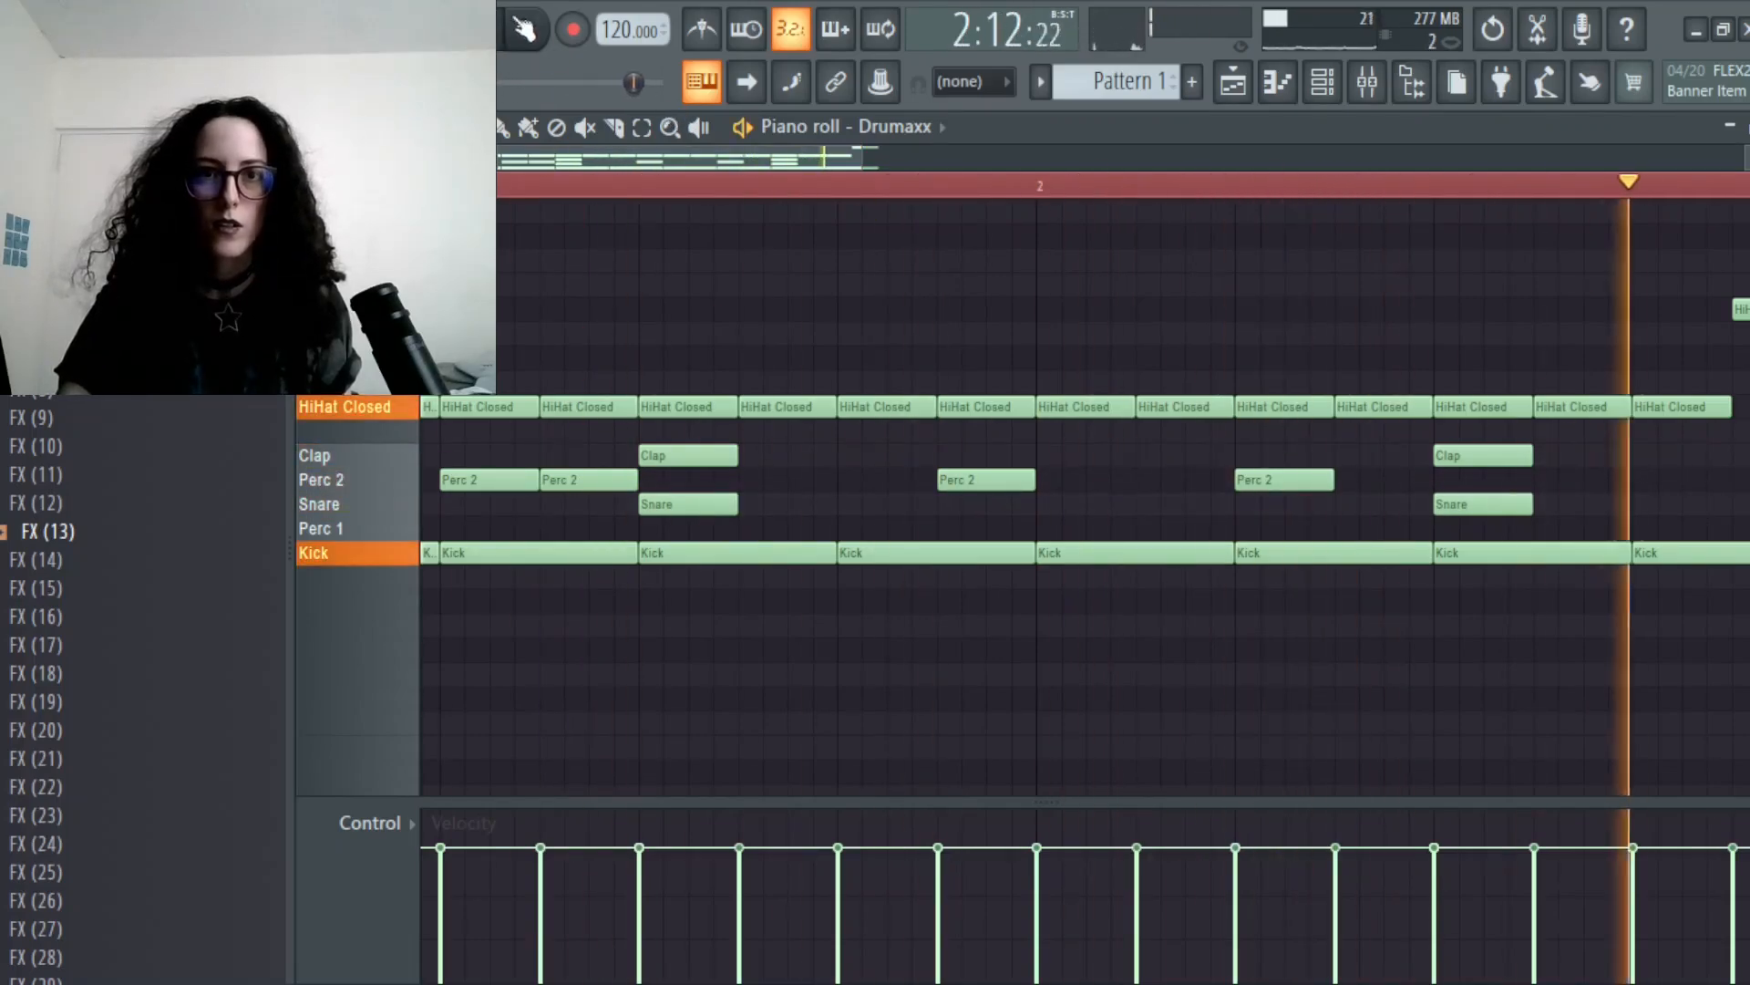
{"action": "key", "text": "space"}
{"action": "left_click_drag", "start_coordinate": [640, 157], "coordinate": [642, 157]}
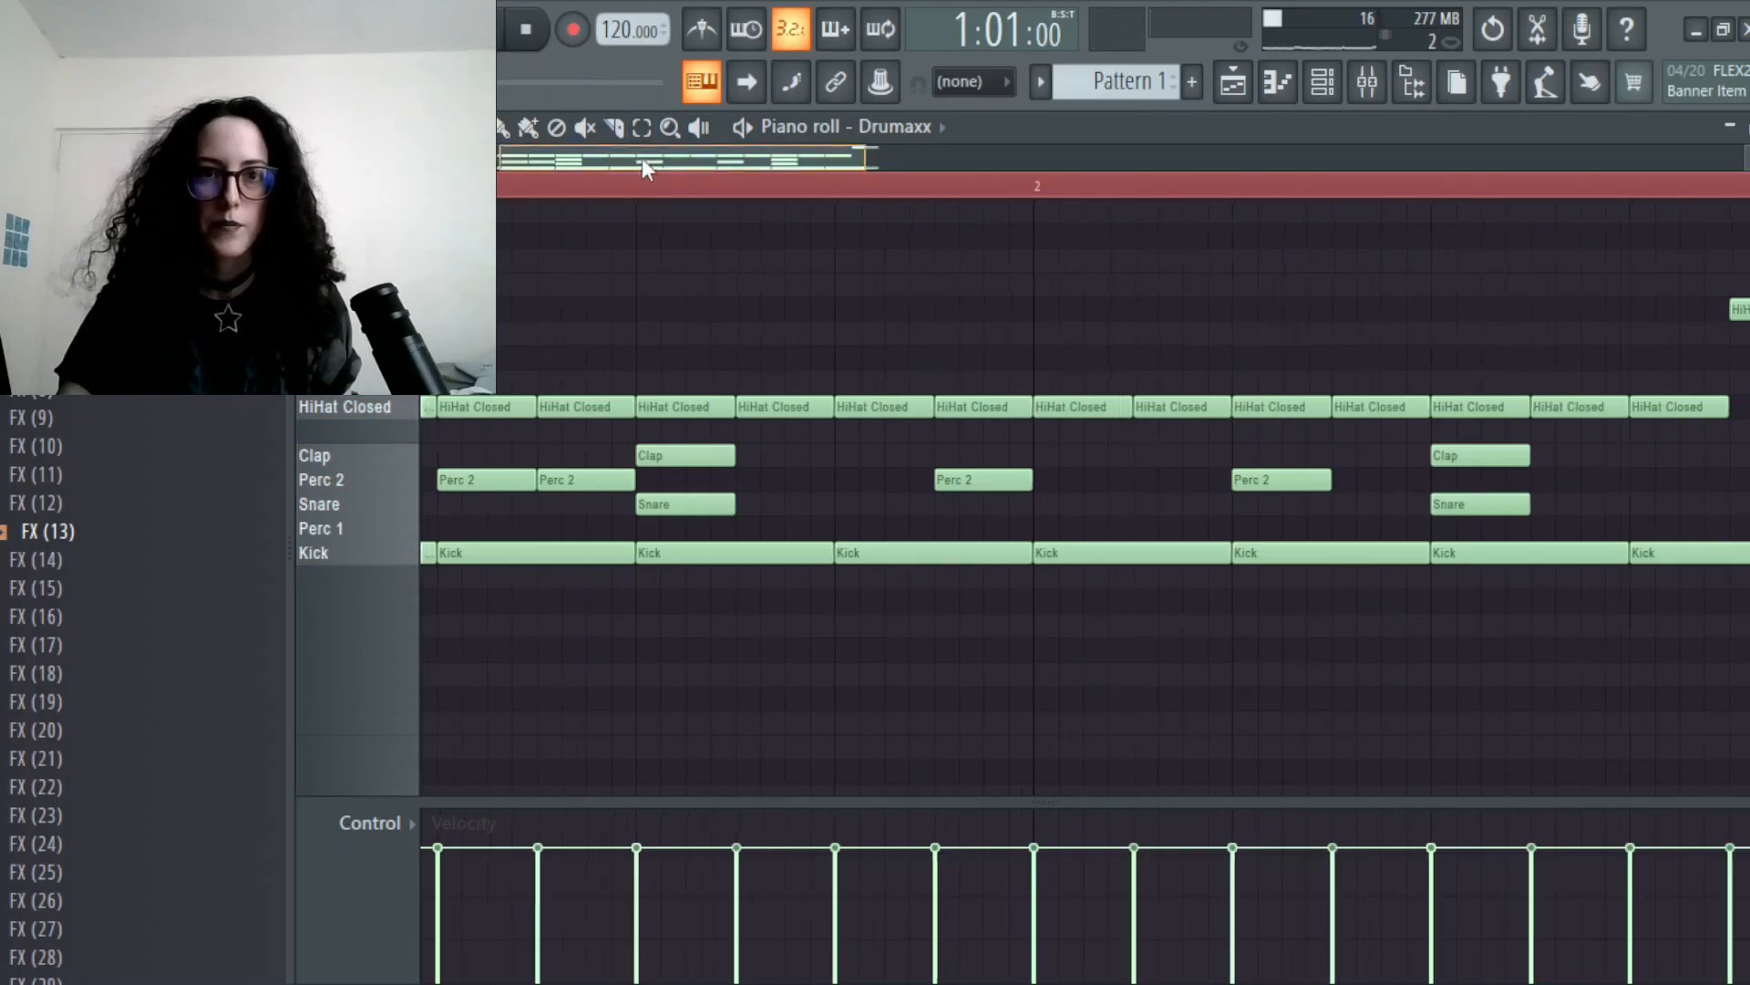
{"action": "left_click", "coordinate": [500, 36]}
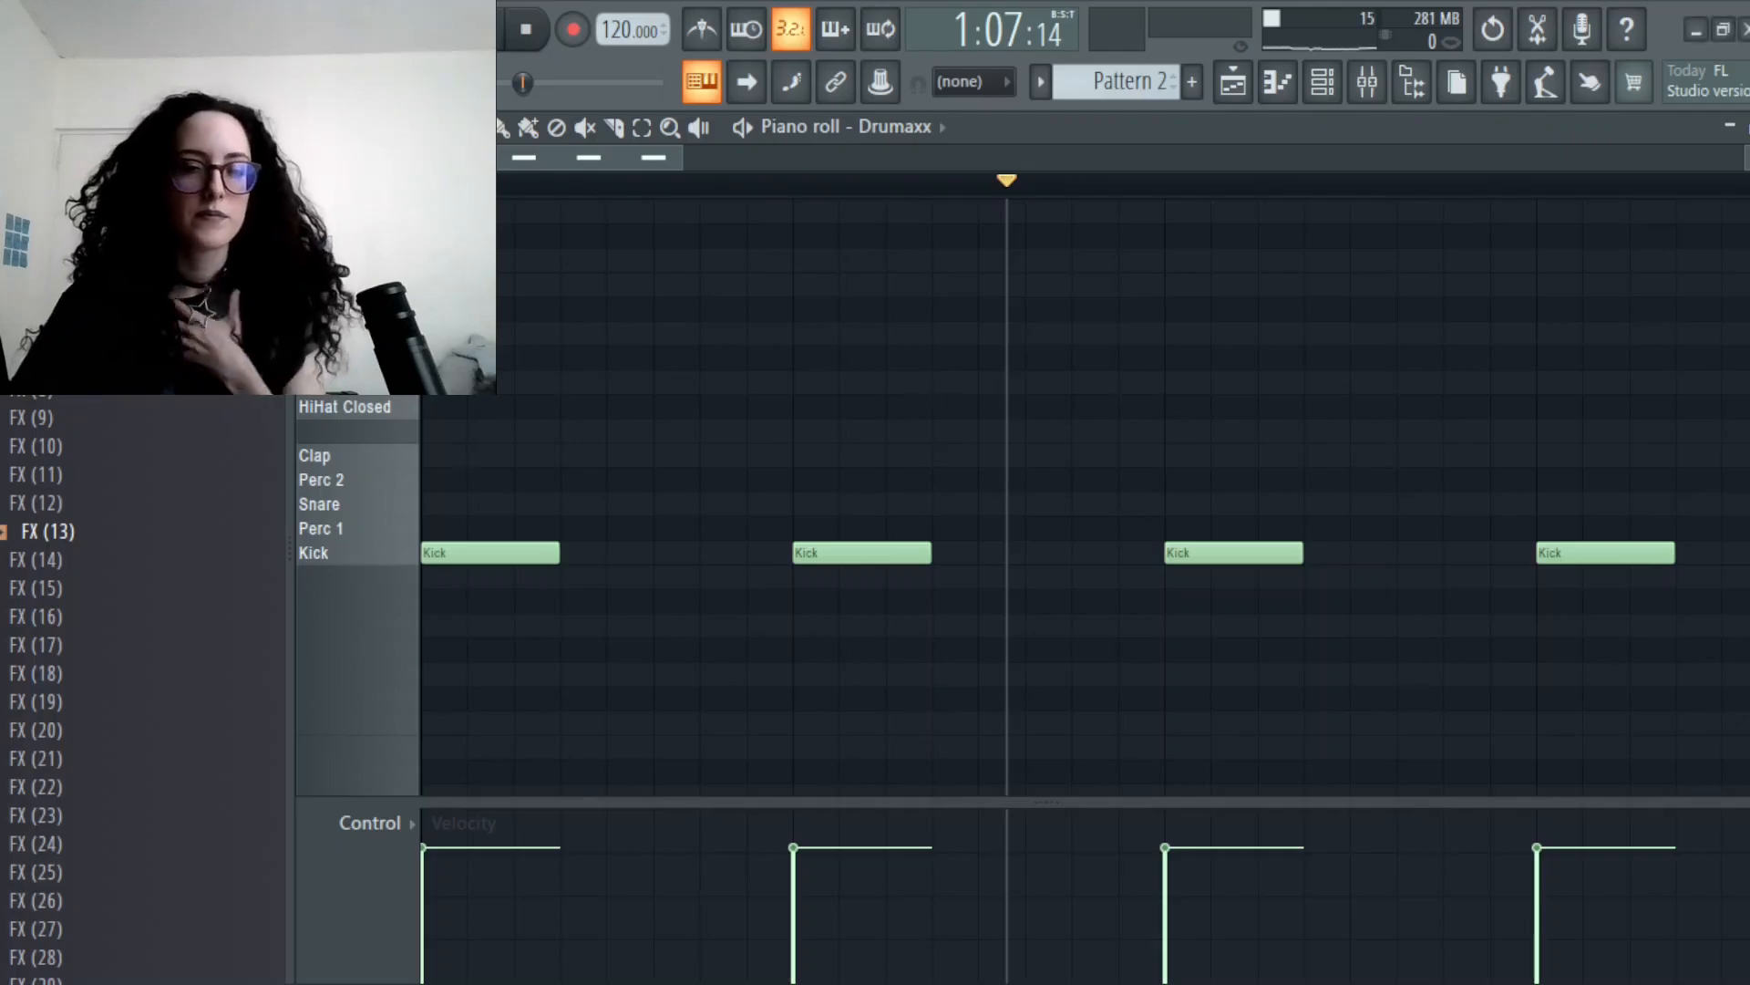
- Return the playhead to the start of Pattern 2 and play its one-bar Kick beat
{"action": "mouse_move", "coordinate": [690, 157]}
{"action": "left_mouse_down"}
{"action": "mouse_move", "coordinate": [961, 234]}
{"action": "mouse_move", "coordinate": [1055, 239]}
{"action": "left_mouse_up"}
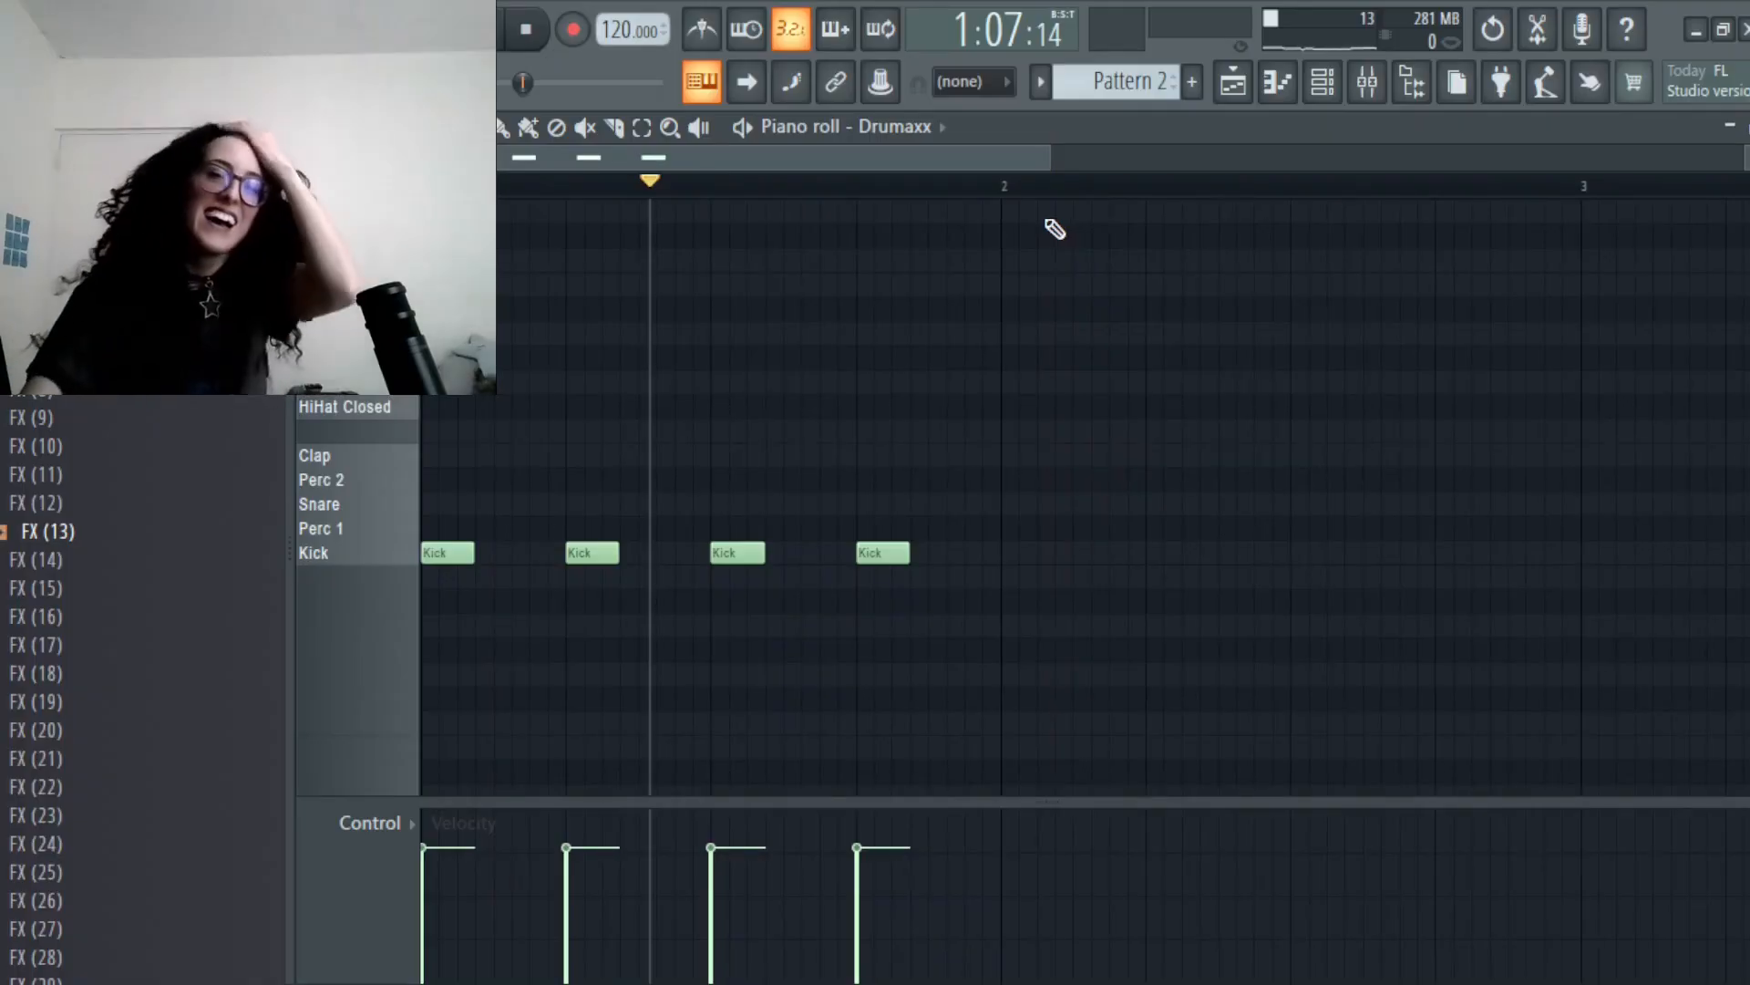
{"action": "left_click_drag", "start_coordinate": [1051, 159], "coordinate": [823, 158]}
{"action": "left_click_drag", "start_coordinate": [627, 187], "coordinate": [421, 186]}
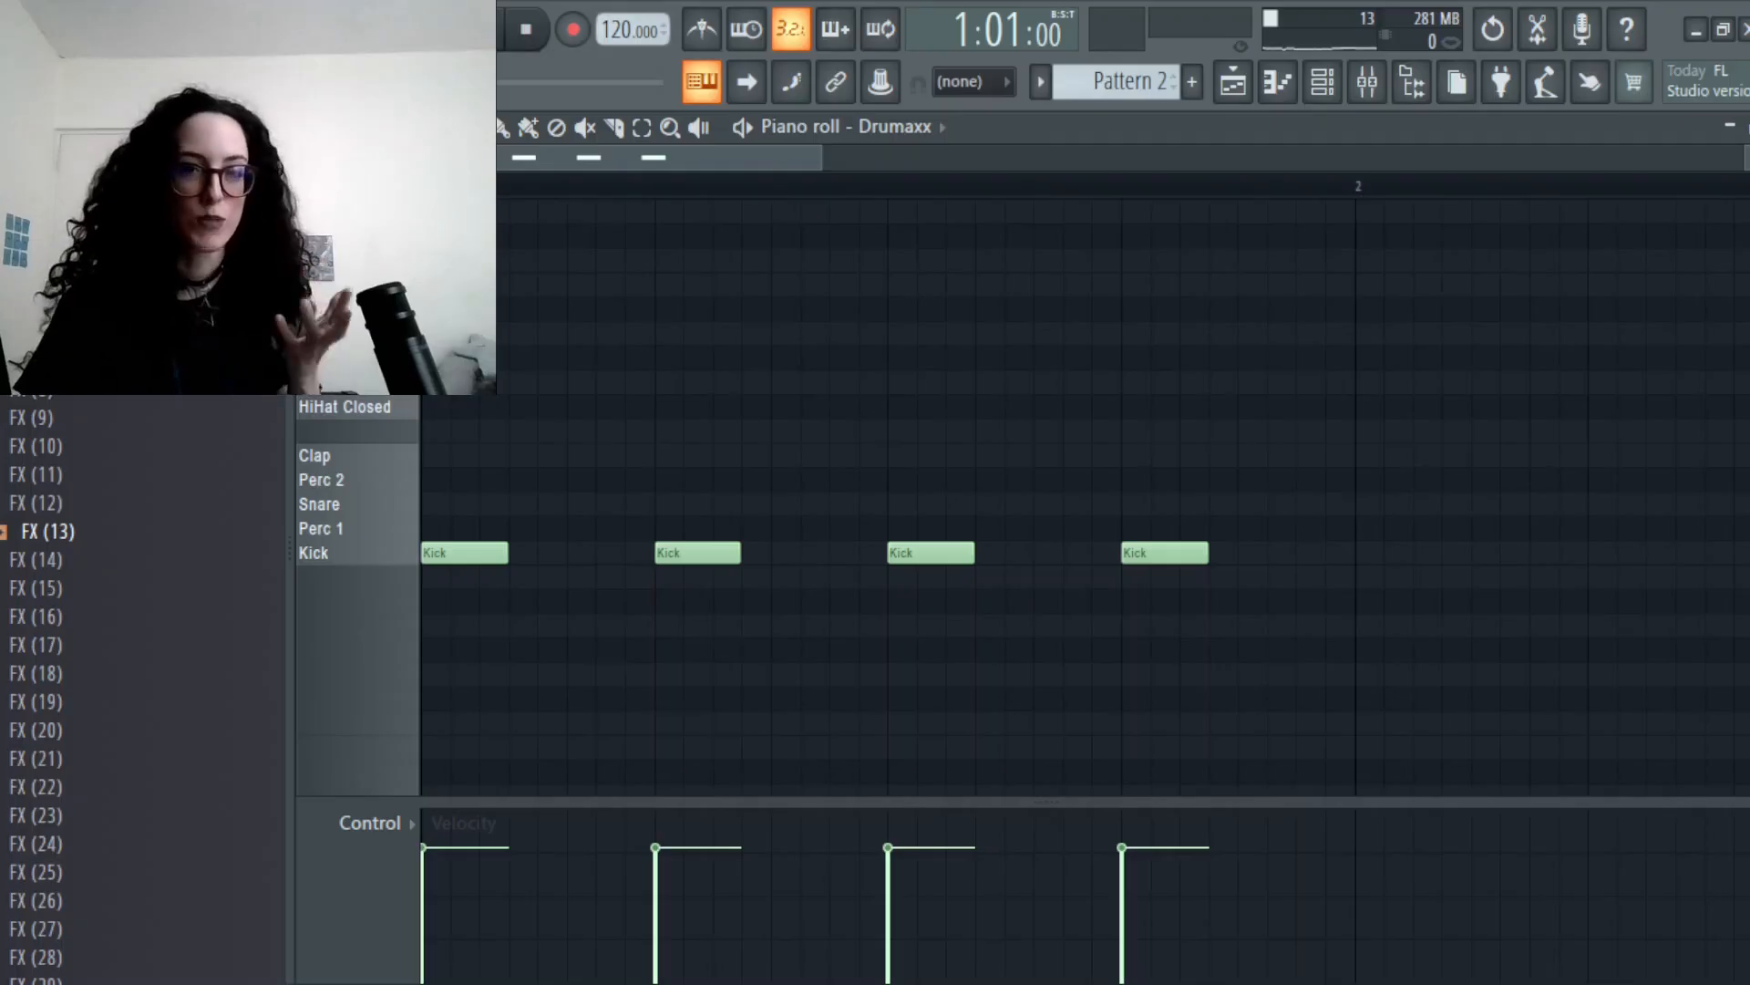
{"action": "key", "text": "space"}
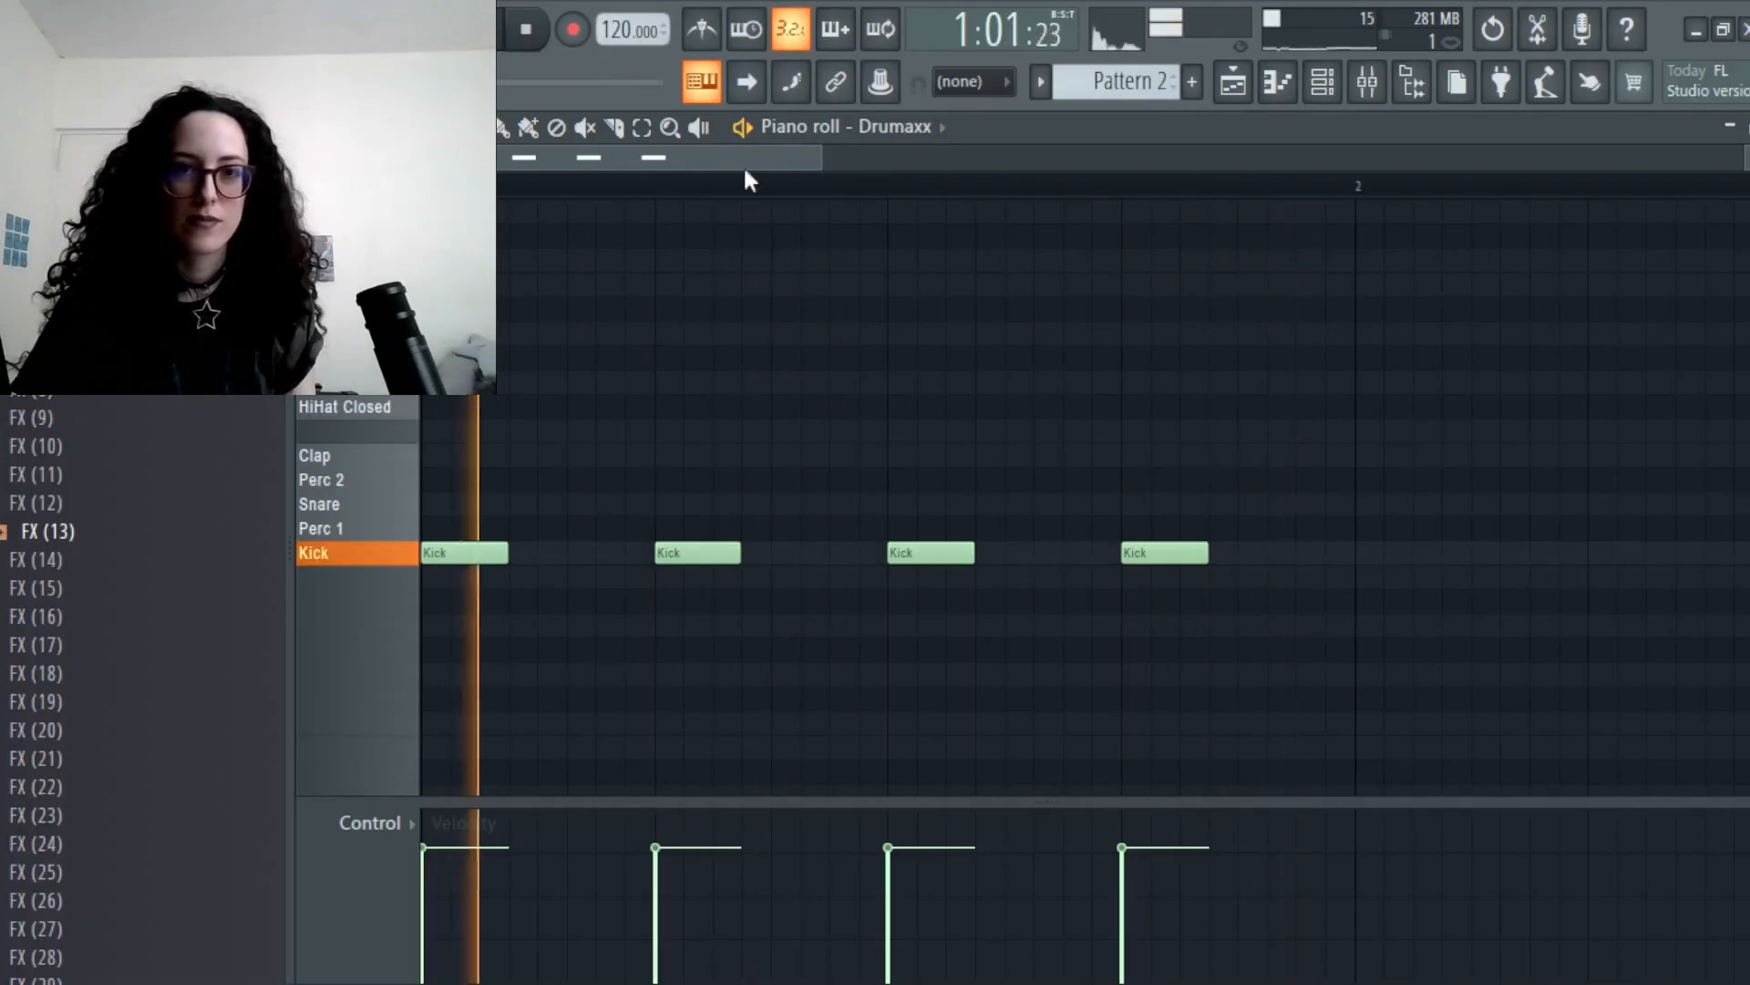
{"action": "key", "text": "space"}
- Place four more Kick notes in Pattern 2, one on each beat of bar 2
{"action": "left_click", "coordinate": [1358, 553]}
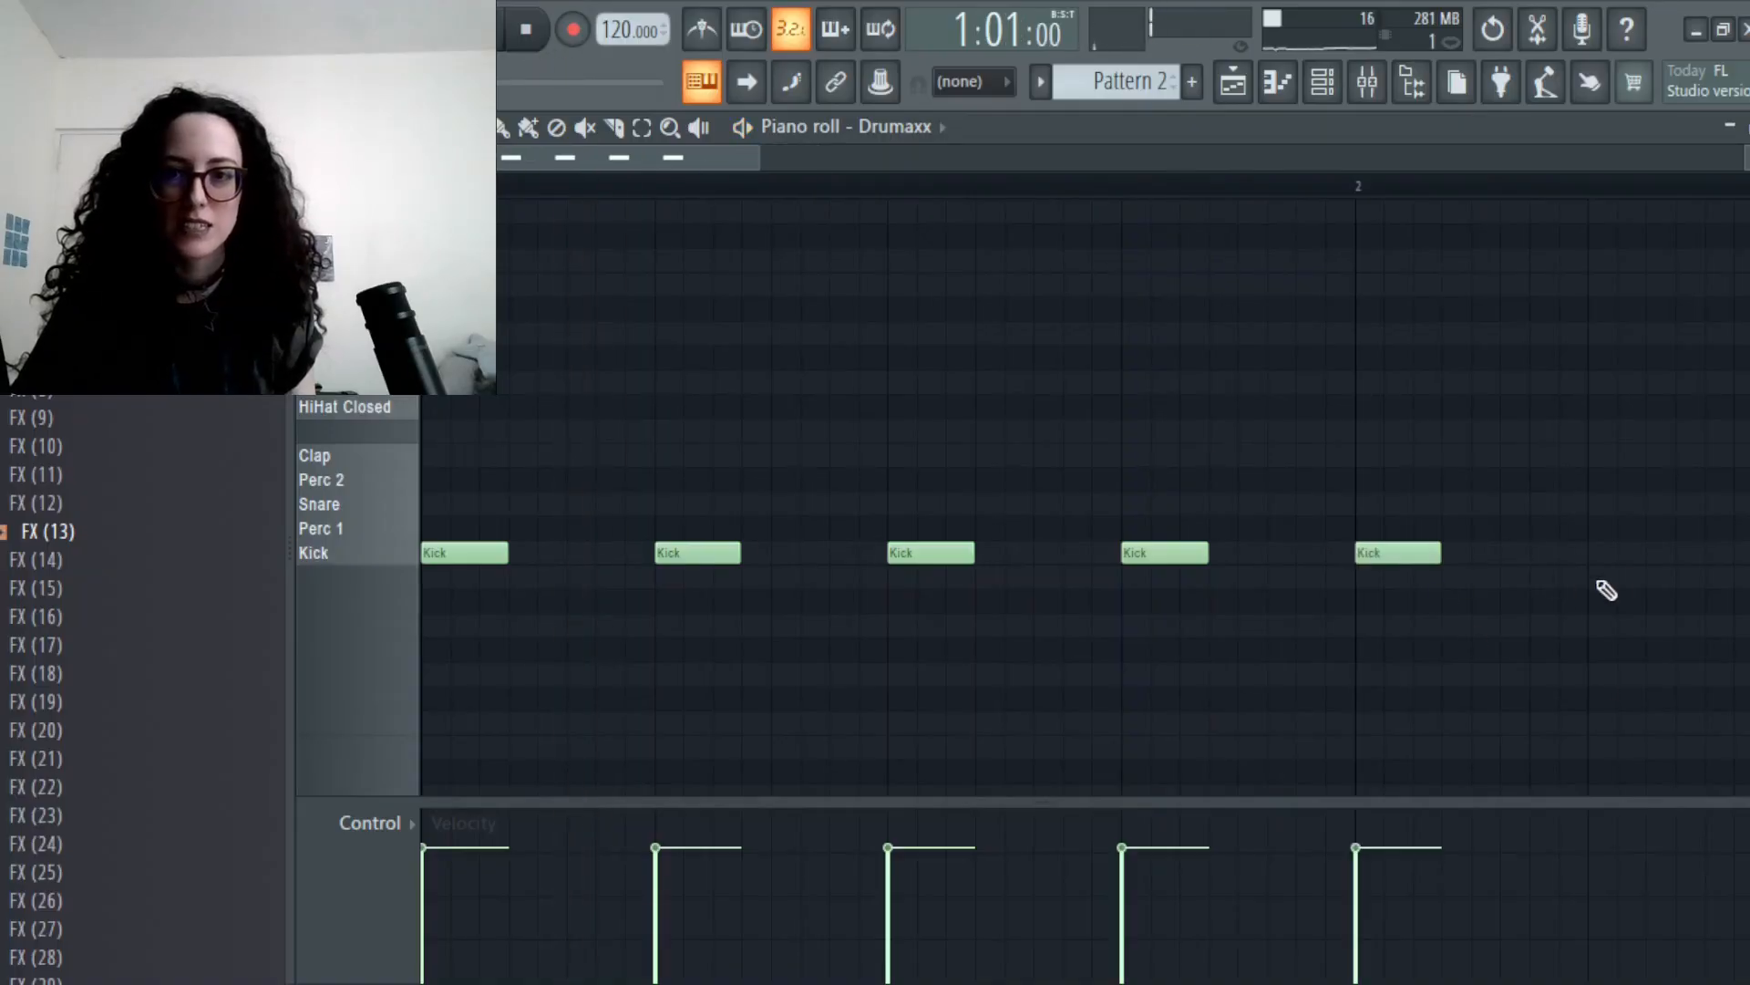
{"action": "left_click", "coordinate": [1602, 560]}
{"action": "left_click_drag", "start_coordinate": [672, 161], "coordinate": [788, 169]}
{"action": "left_click", "coordinate": [1118, 556]}
{"action": "left_click", "coordinate": [1338, 553]}
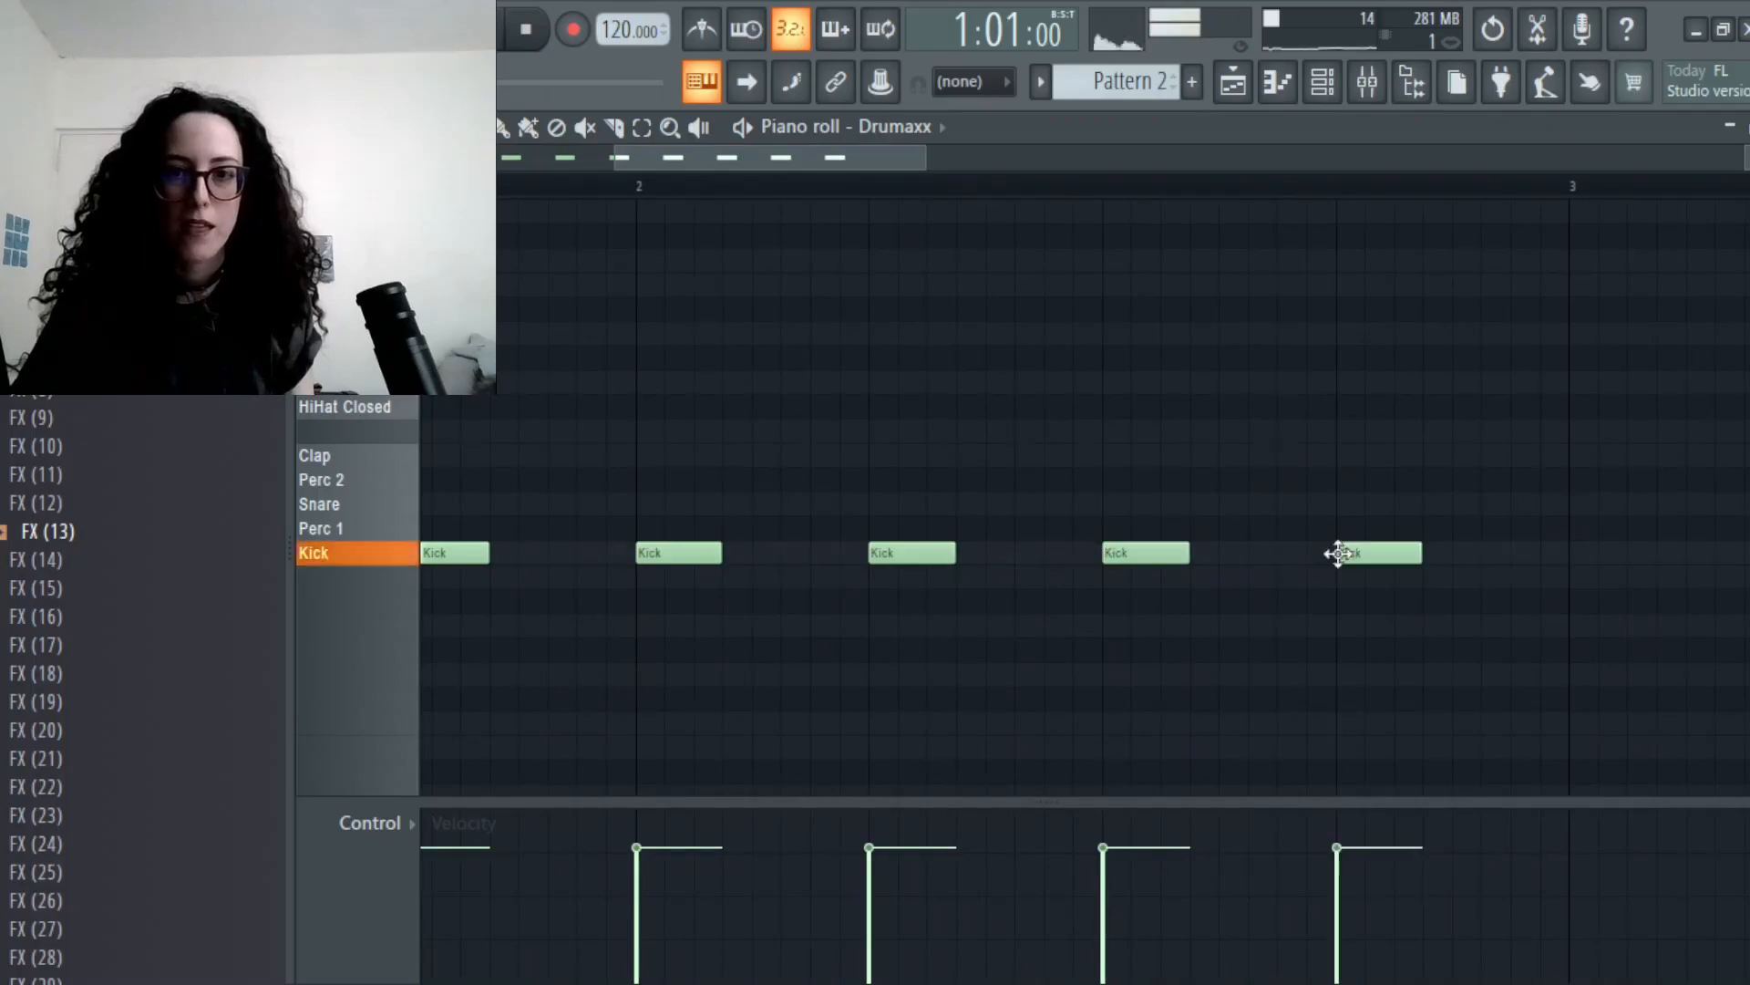
- Play Pattern 2 from the start and add a Perc 2 note on beat 3 of bar 1
{"action": "left_click_drag", "start_coordinate": [896, 157], "coordinate": [756, 159]}
{"action": "left_click", "coordinate": [500, 44]}
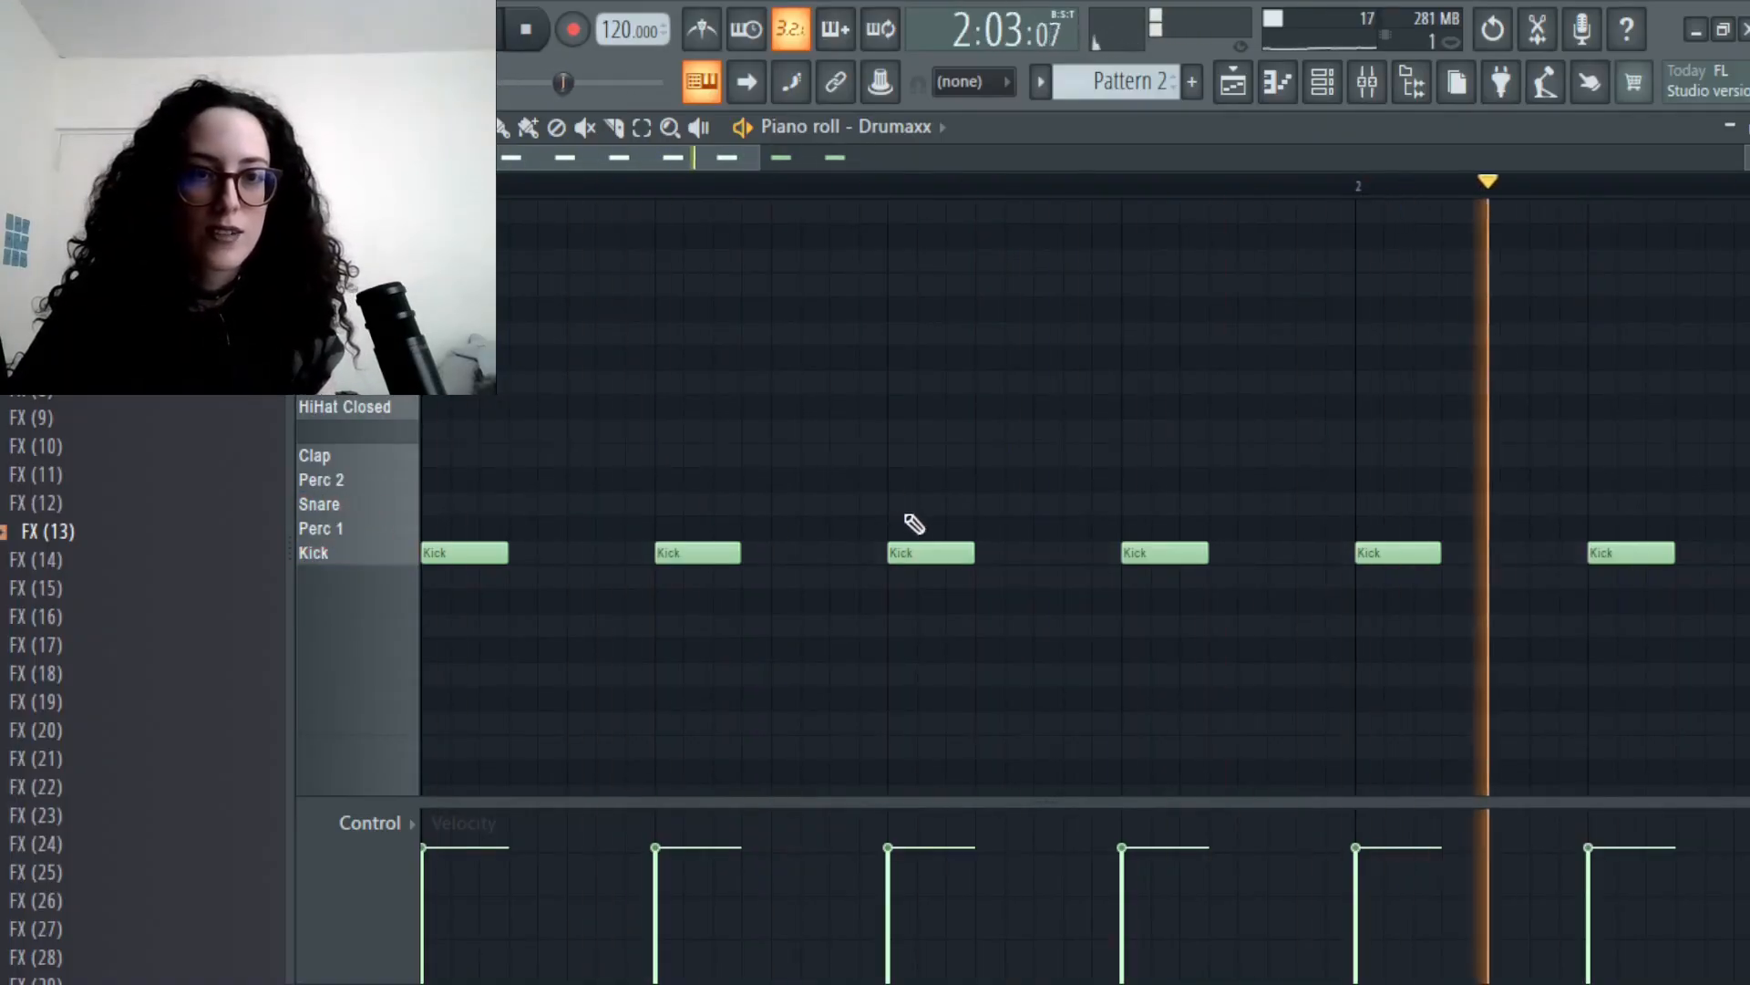
{"action": "left_click", "coordinate": [892, 485]}
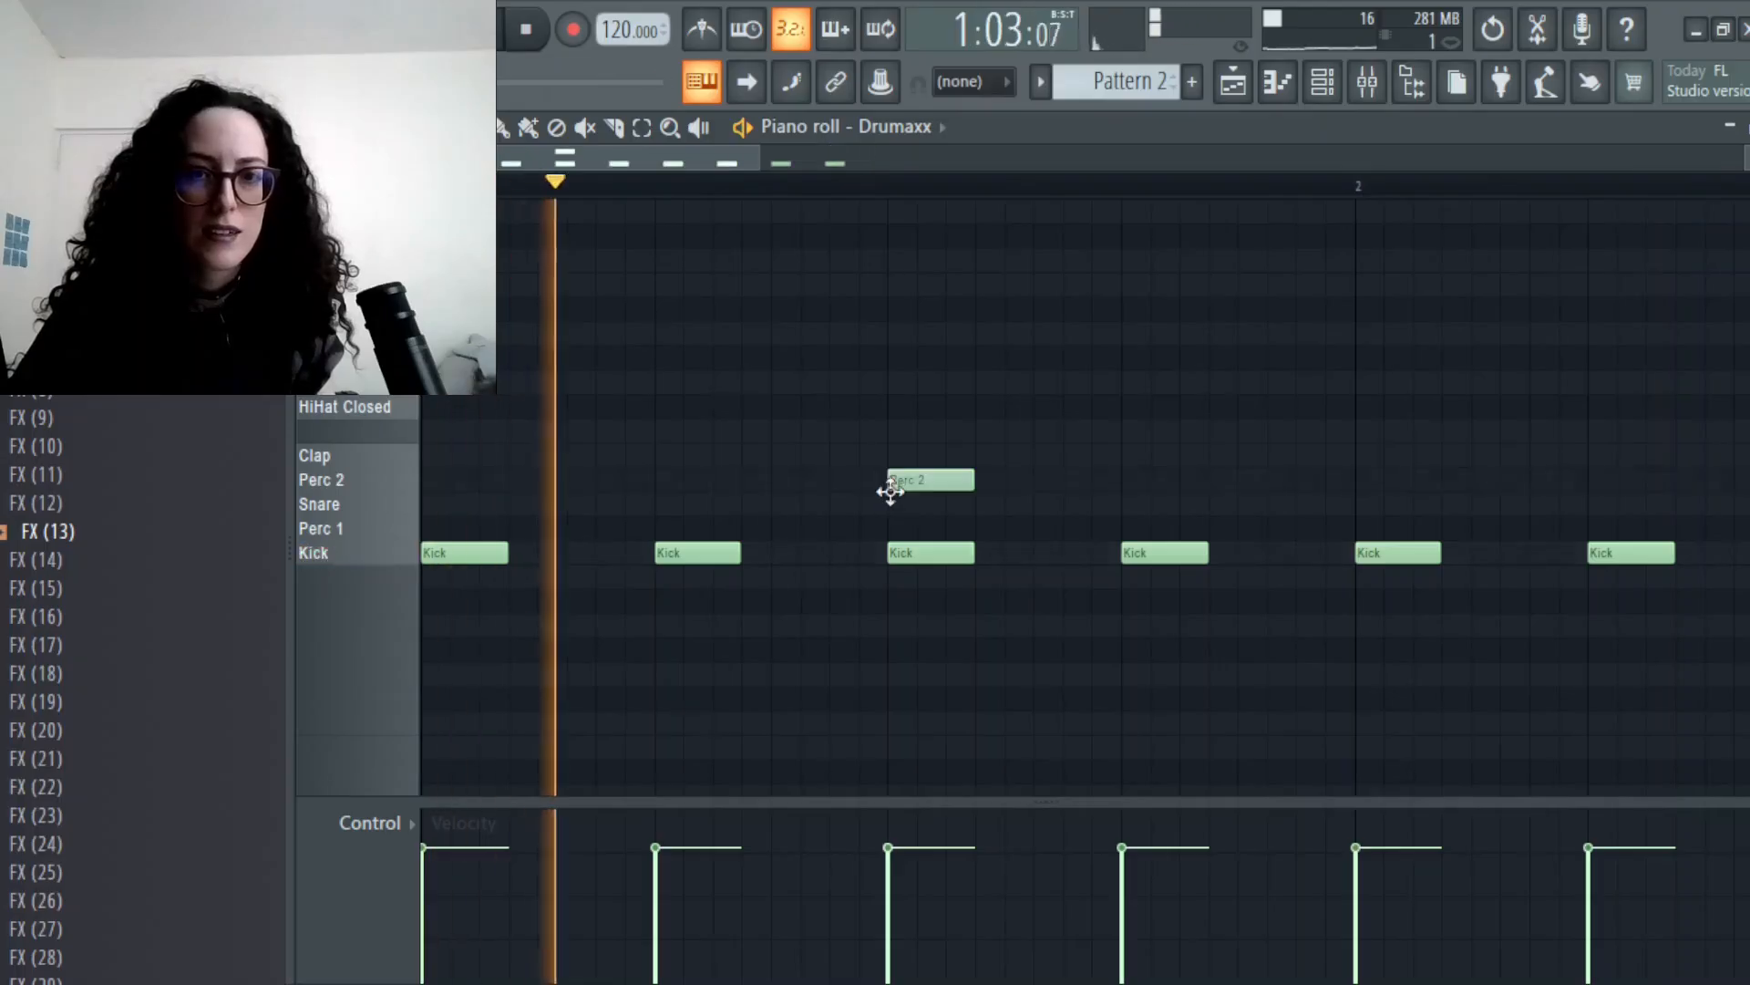
- Change the Perc 2 note on beat 3 of bar 1 to Snare and add another Snare on beat 3 of bar 2
{"action": "left_click_drag", "start_coordinate": [930, 480], "coordinate": [927, 506]}
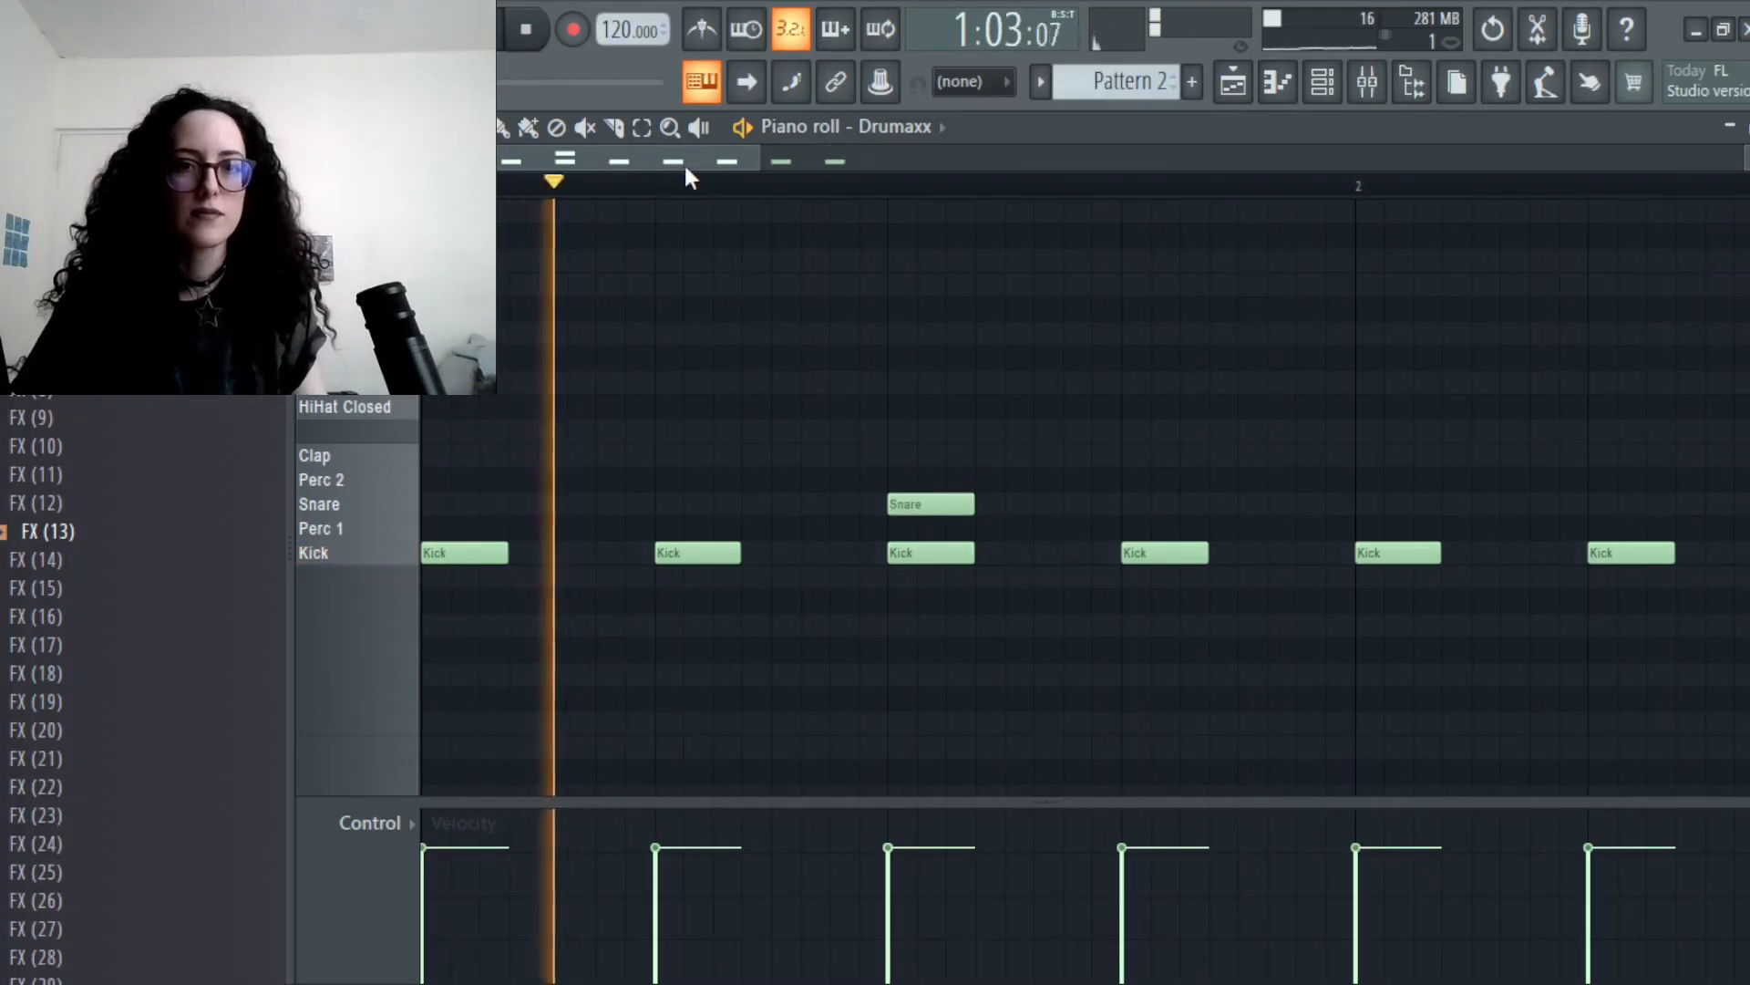
{"action": "left_click_drag", "start_coordinate": [686, 169], "coordinate": [847, 203]}
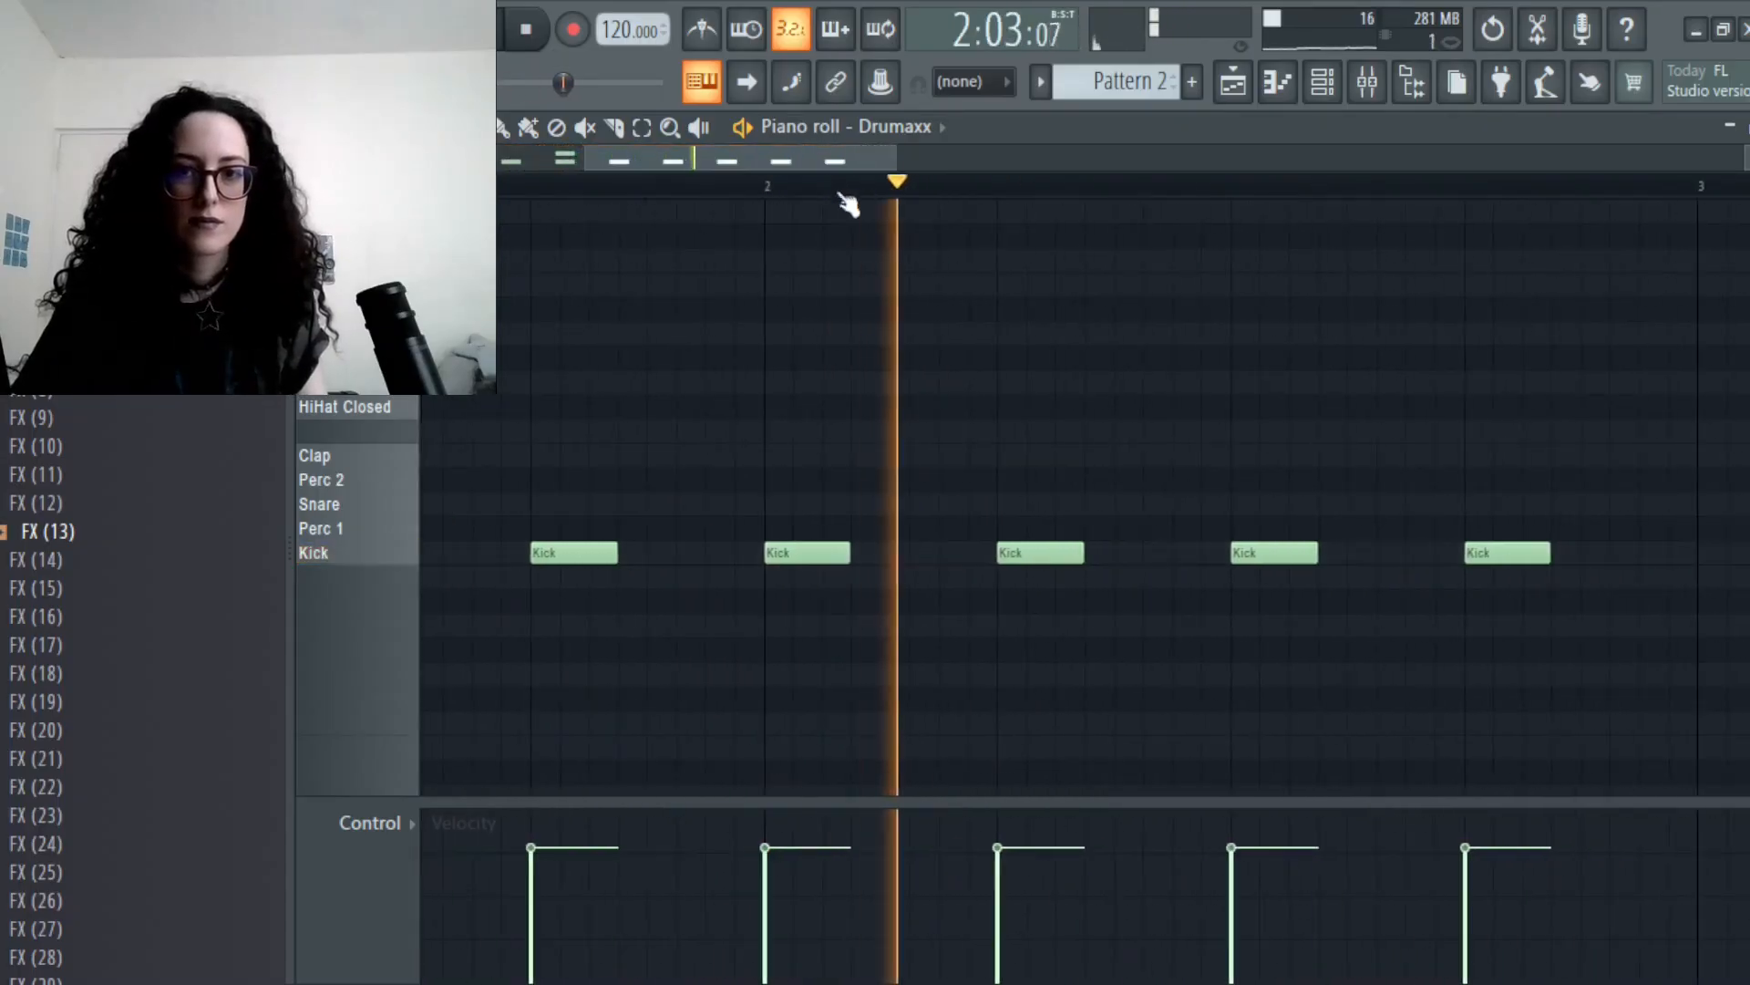
{"action": "left_click", "coordinate": [1251, 506]}
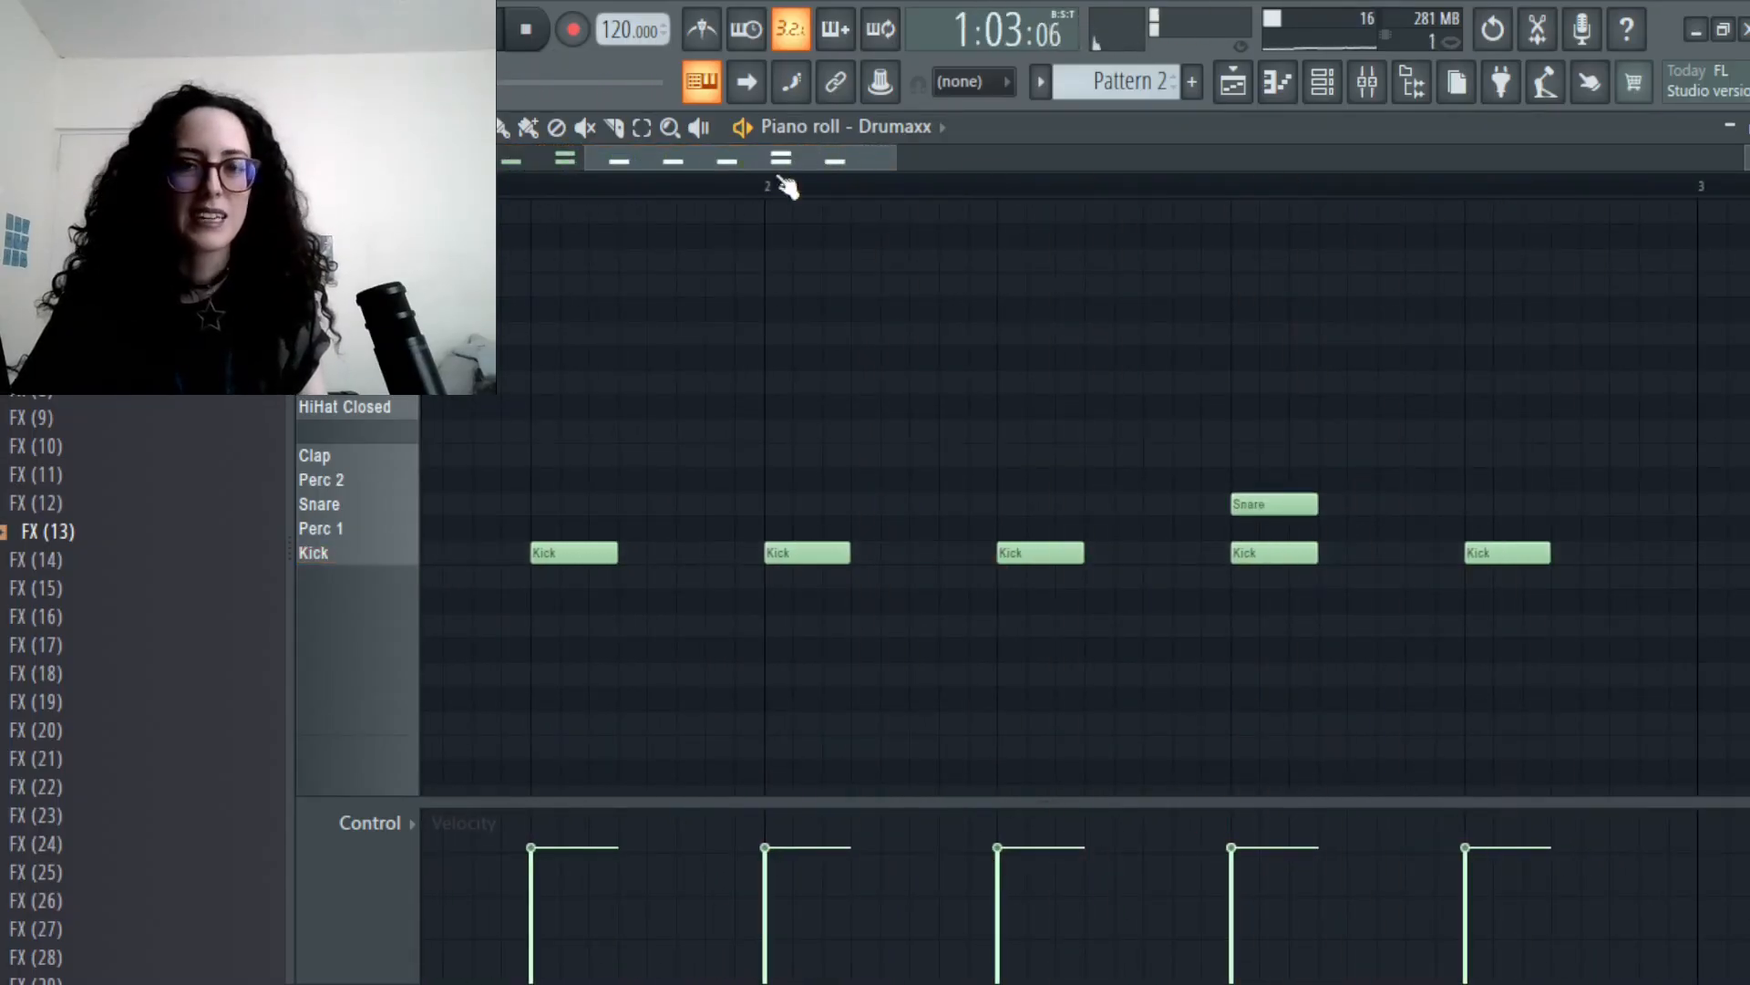
{"action": "left_click_drag", "start_coordinate": [716, 162], "coordinate": [1547, 374]}
{"action": "left_click", "coordinate": [528, 45]}
- Place a Pattern 2 clip on Track 3 near bar 13 and paint Pattern 1 clips along Track 1 from bar 15 through bar 30
{"action": "left_click", "coordinate": [1237, 95]}
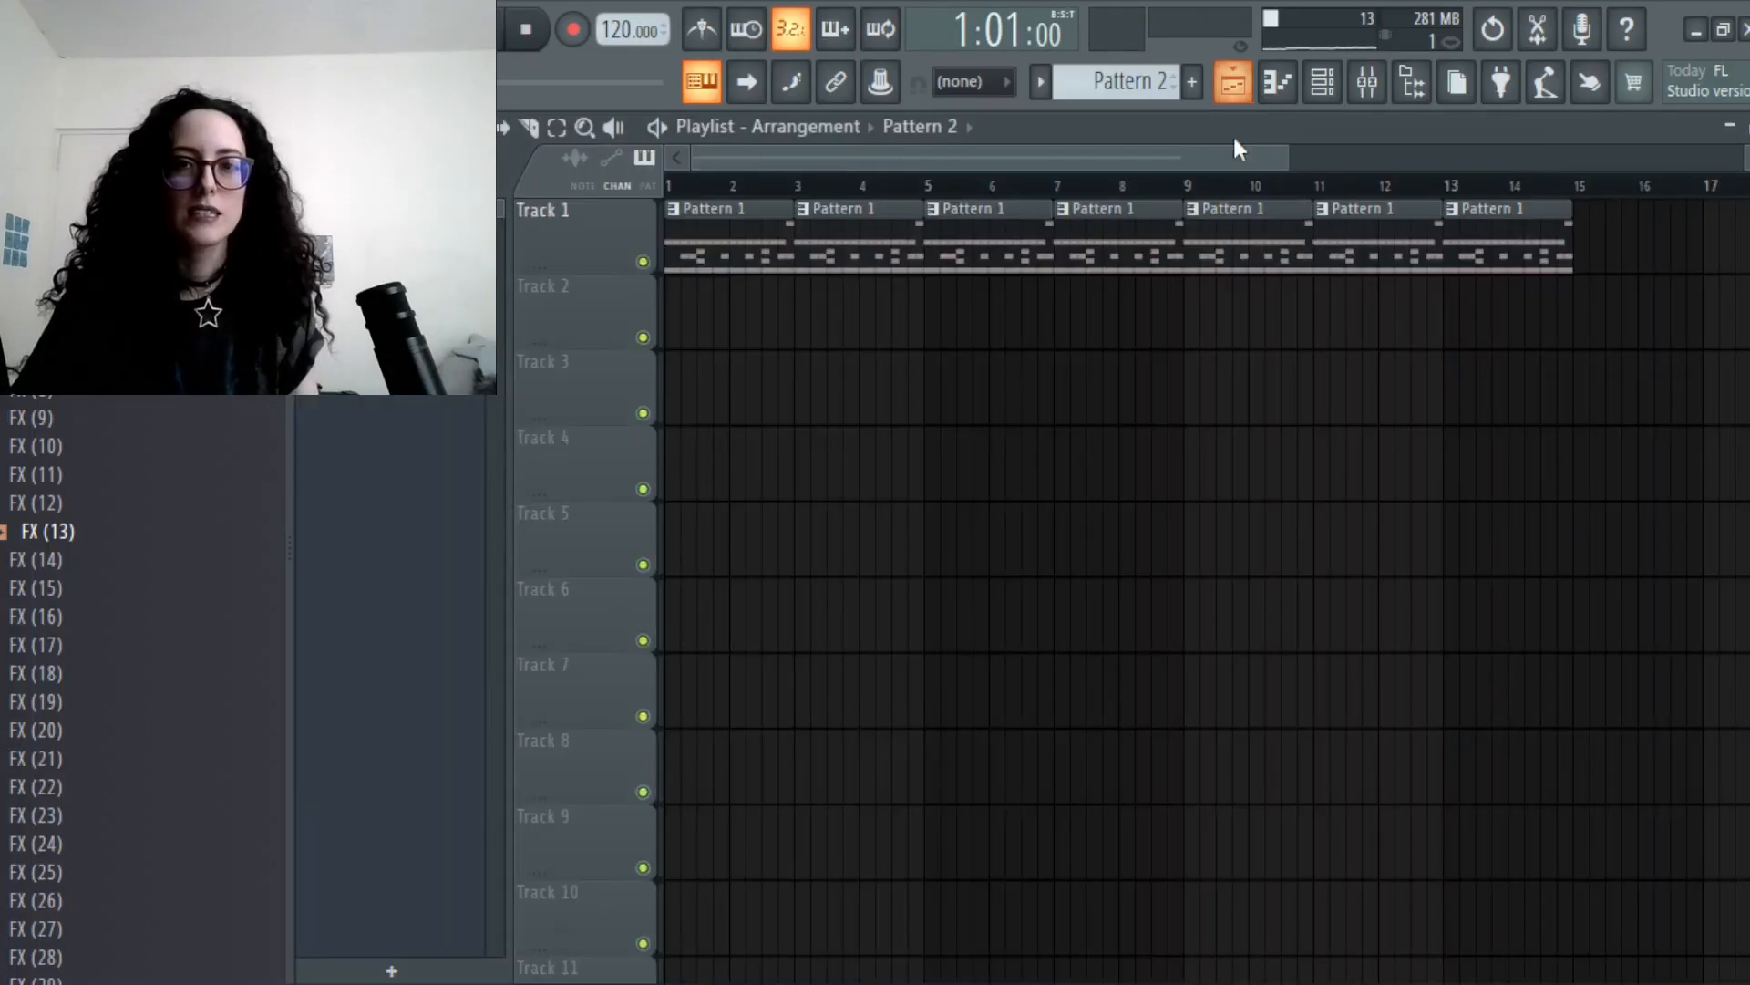
{"action": "left_click", "coordinate": [1463, 360]}
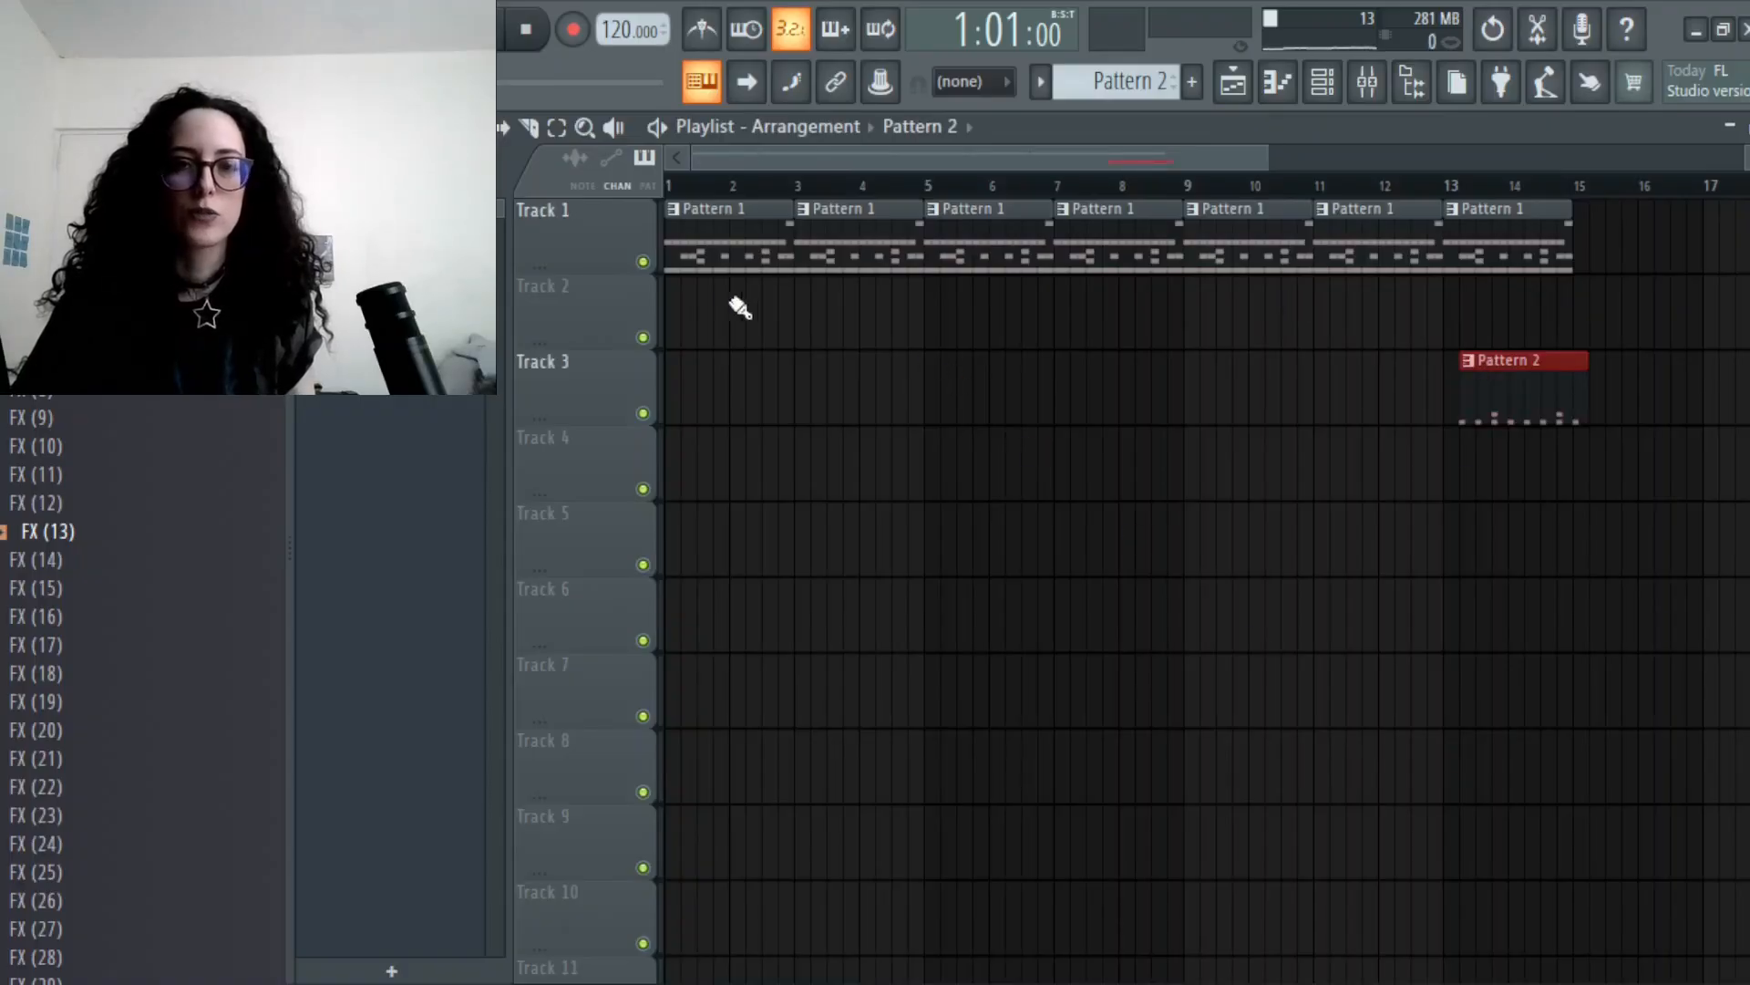
{"action": "left_click", "coordinate": [713, 236]}
{"action": "left_click_drag", "start_coordinate": [1267, 157], "coordinate": [1503, 157]}
{"action": "mouse_move", "coordinate": [1332, 250]}
{"action": "left_mouse_down"}
{"action": "mouse_move", "coordinate": [1562, 297]}
{"action": "mouse_move", "coordinate": [1741, 260]}
{"action": "mouse_move", "coordinate": [1324, 141]}
{"action": "left_mouse_up"}
{"action": "left_click_drag", "start_coordinate": [1165, 159], "coordinate": [1044, 158]}
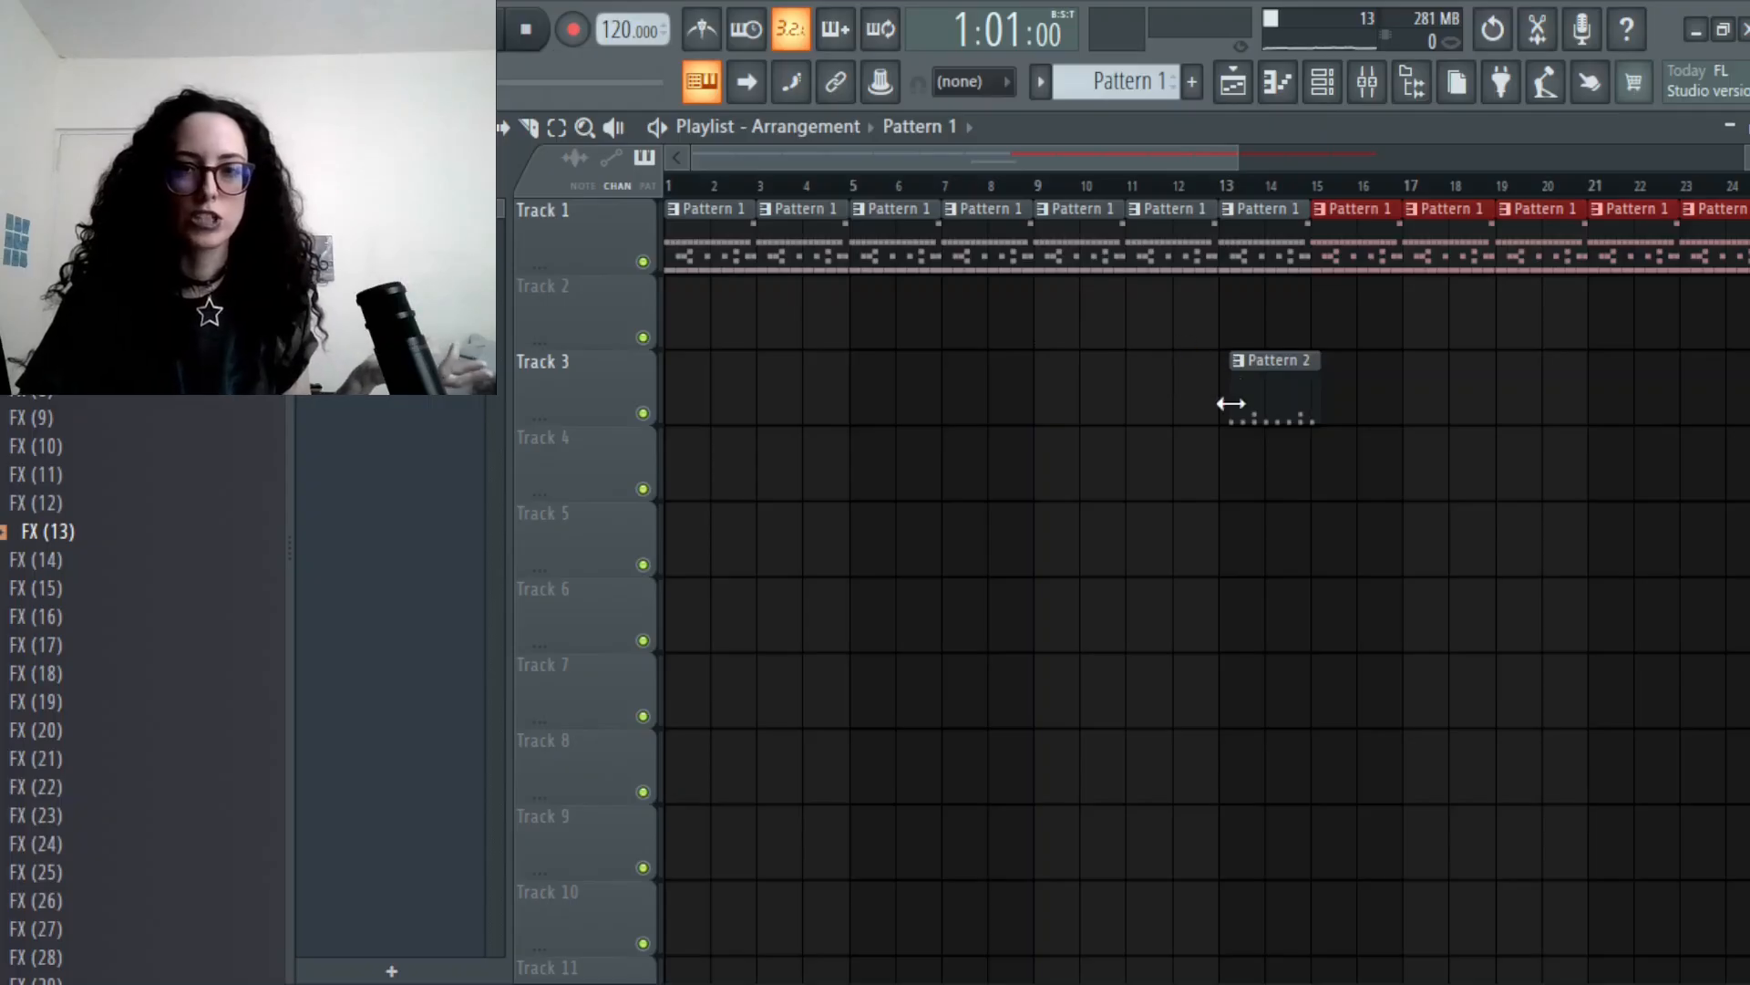
- Delete the Pattern 1 clips on Track 1 from bar 13 through bar 22 and move the Pattern 2 clip to Track 1 at bar 15
{"action": "right_click", "coordinate": [1252, 260]}
{"action": "right_click", "coordinate": [1497, 265]}
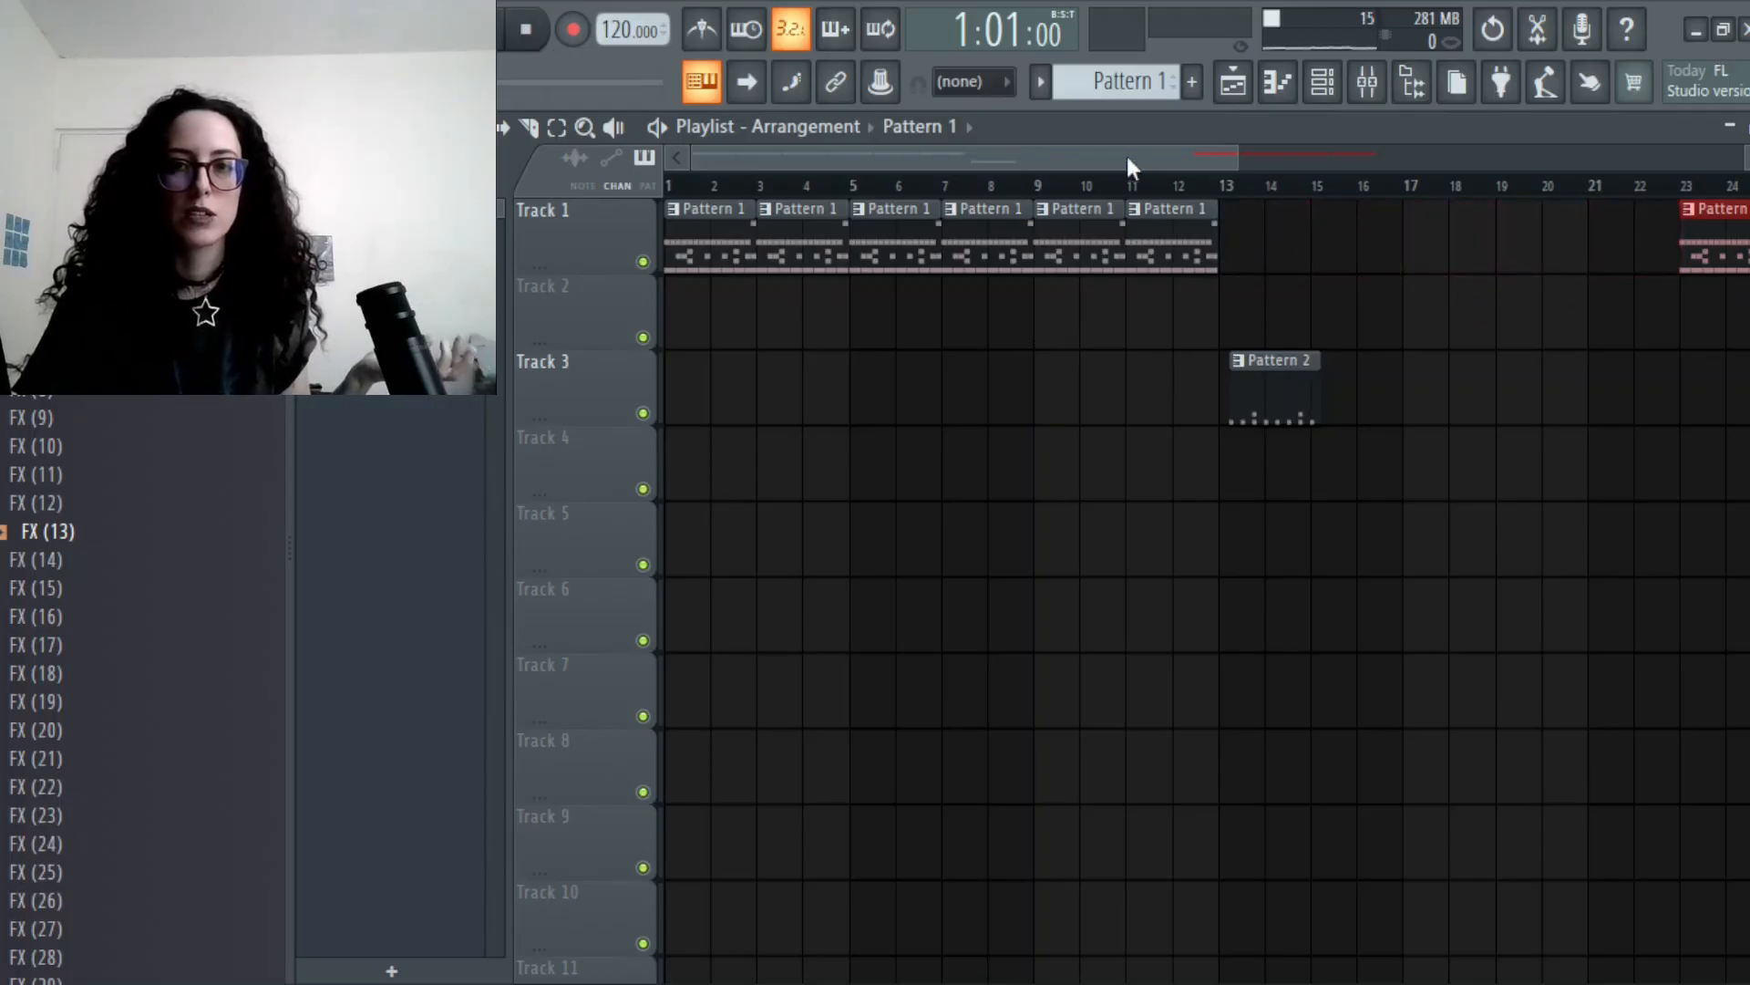
{"action": "left_click_drag", "start_coordinate": [1277, 414], "coordinate": [1355, 231]}
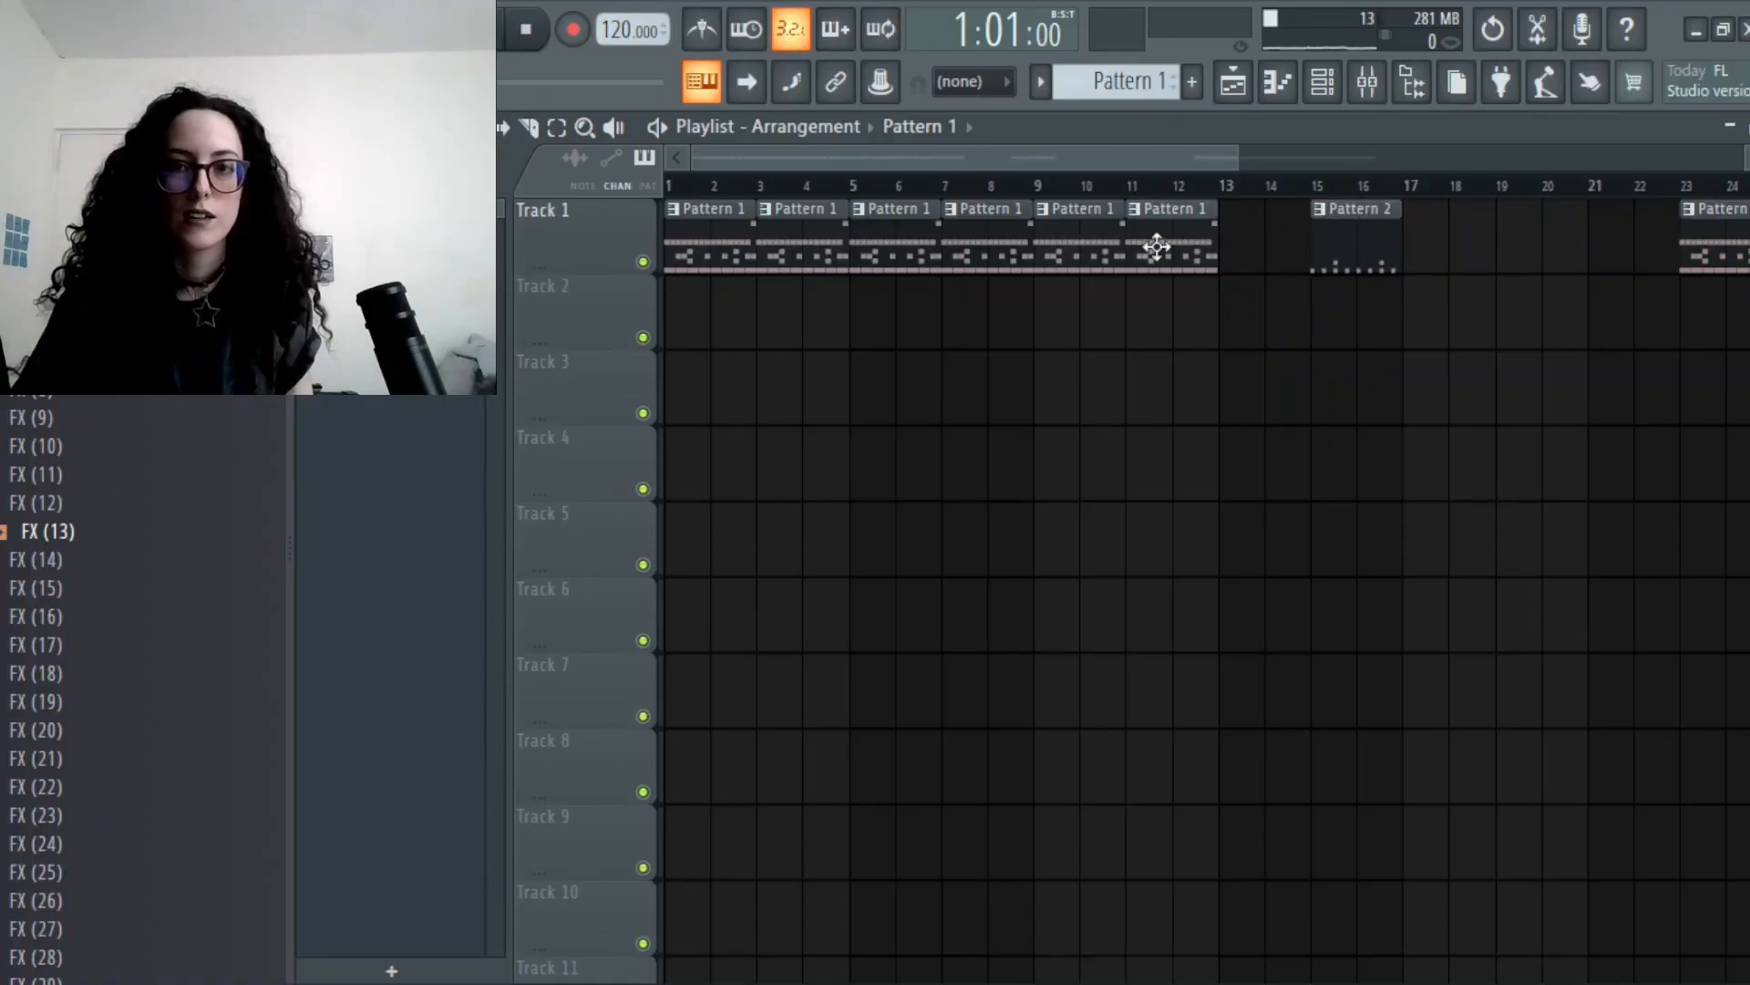
- Place Pattern 1 clips on Track 1 at bar 13 and from bar 17 through bar 24
{"action": "left_click_drag", "start_coordinate": [1254, 336], "coordinate": [1258, 246]}
{"action": "left_click_drag", "start_coordinate": [1065, 161], "coordinate": [1235, 122]}
{"action": "left_click_drag", "start_coordinate": [1359, 245], "coordinate": [1105, 245]}
{"action": "right_click", "coordinate": [1105, 244]}
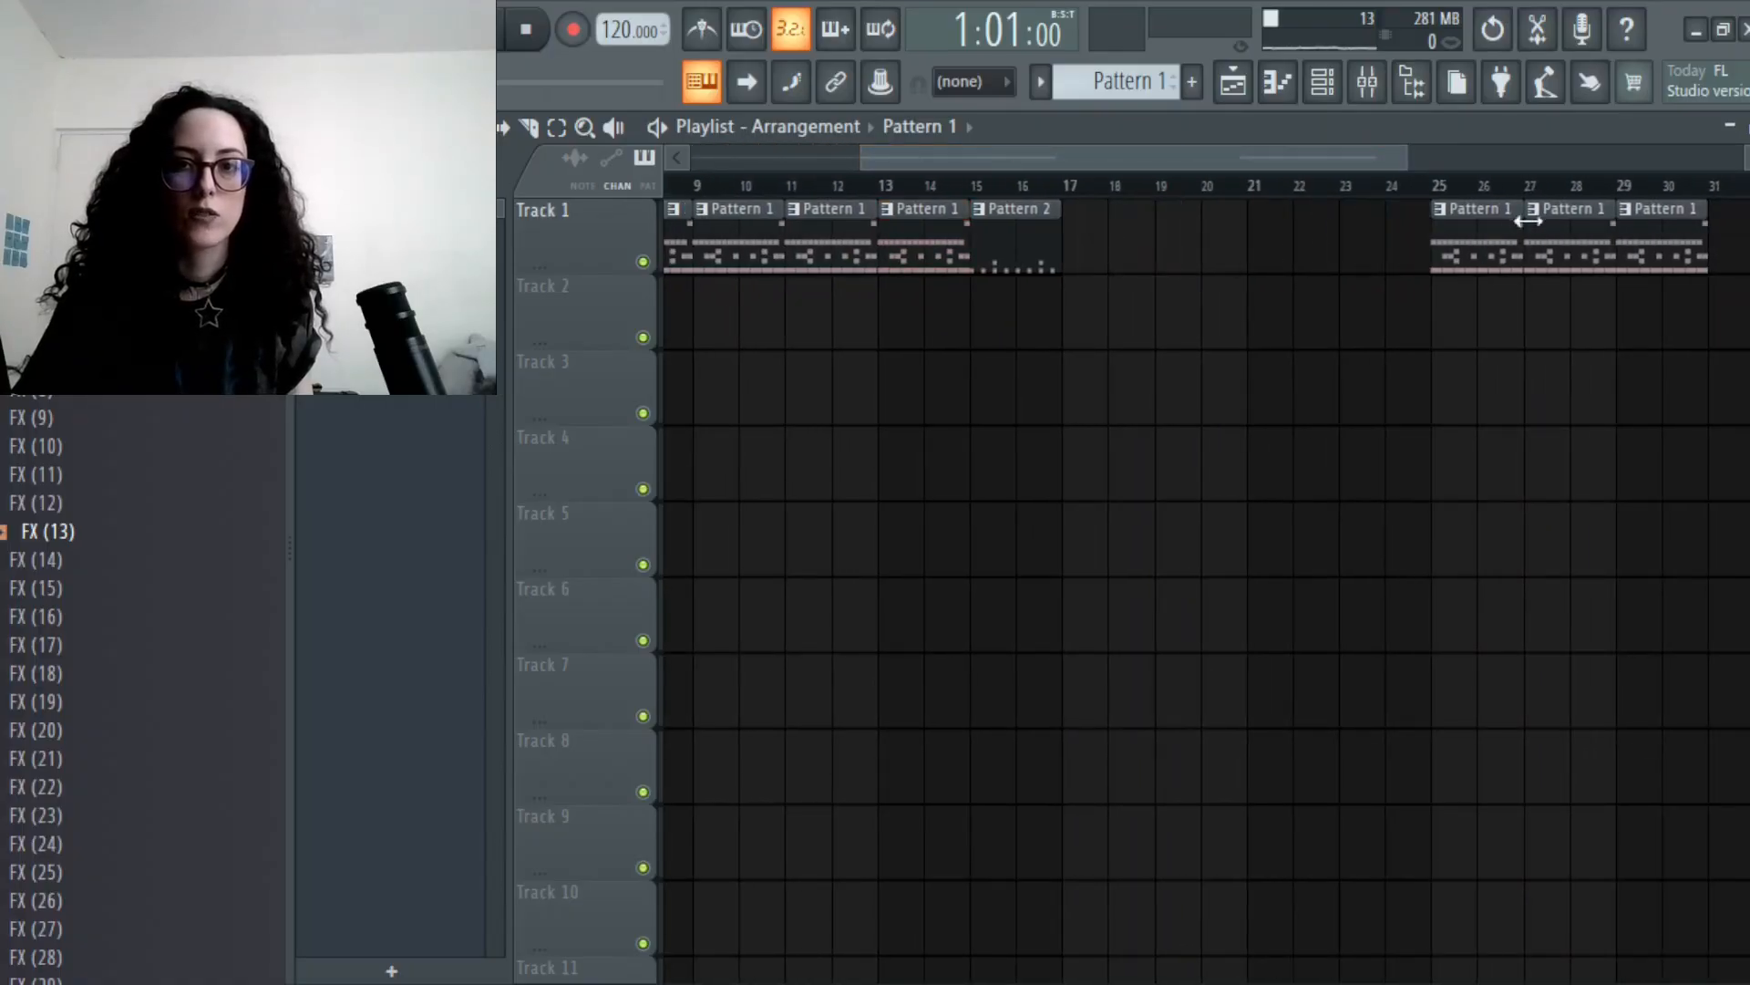
{"action": "left_click", "coordinate": [1097, 267]}
{"action": "right_click", "coordinate": [1124, 255]}
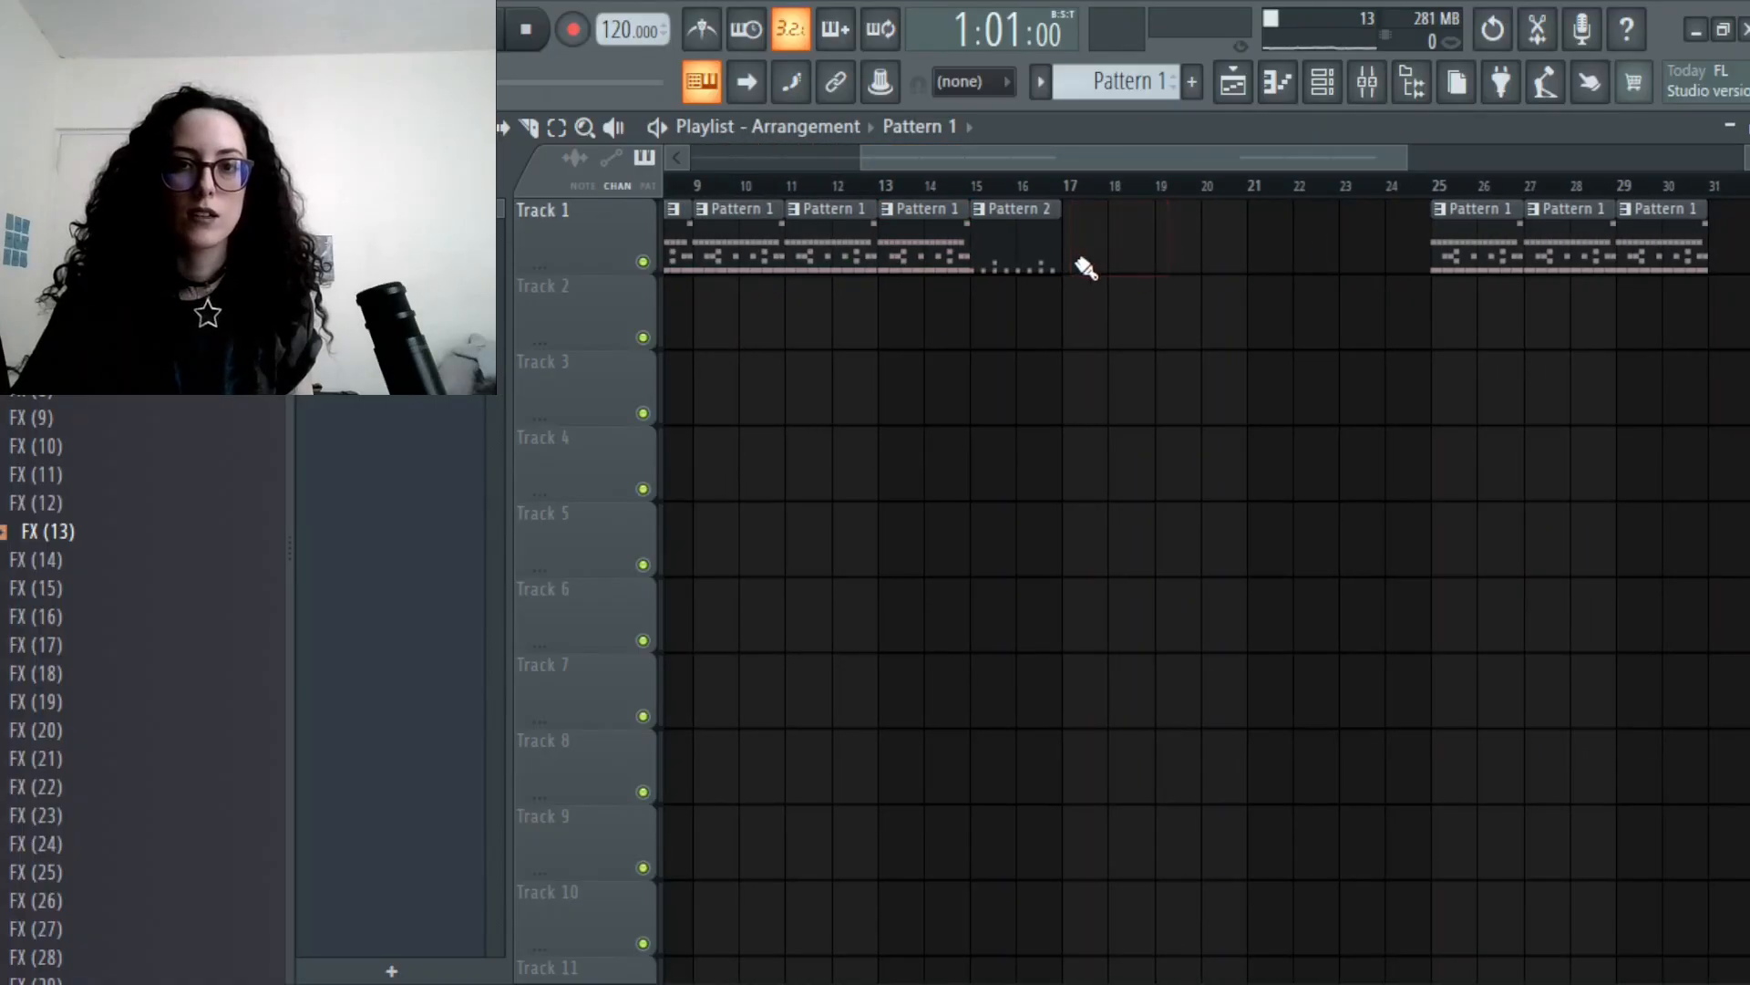
{"action": "left_click_drag", "start_coordinate": [1086, 266], "coordinate": [1358, 258]}
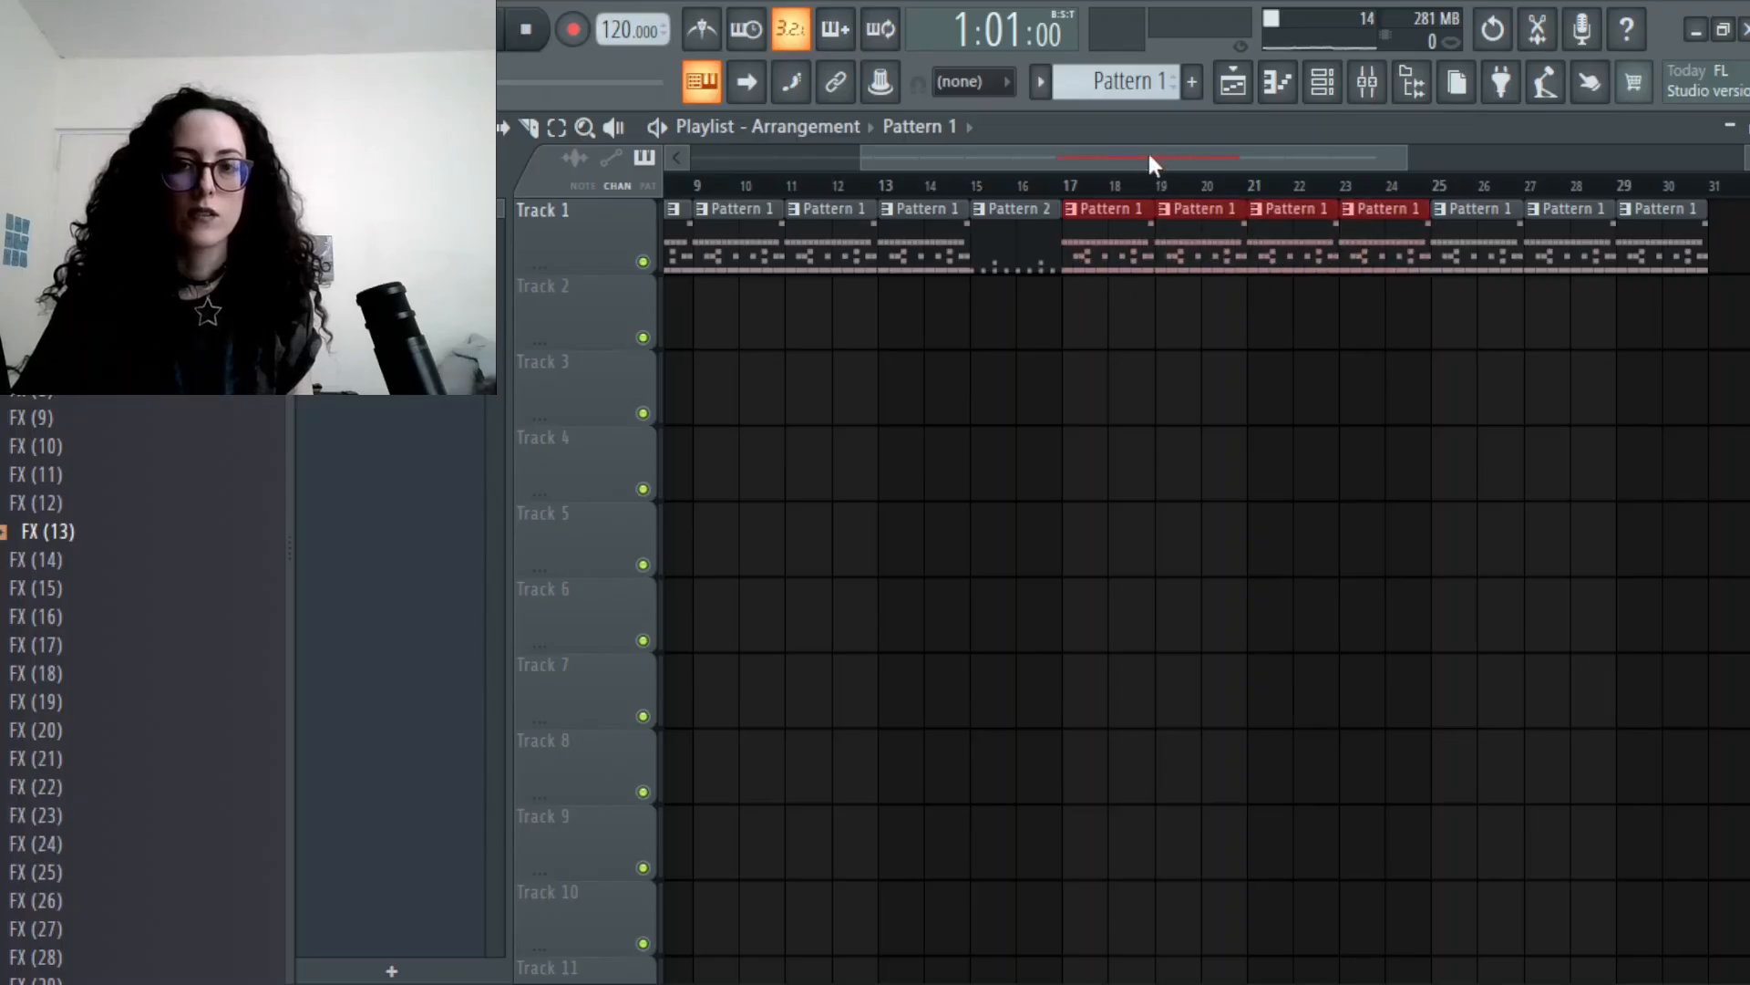
{"action": "left_click_drag", "start_coordinate": [1151, 155], "coordinate": [776, 124]}
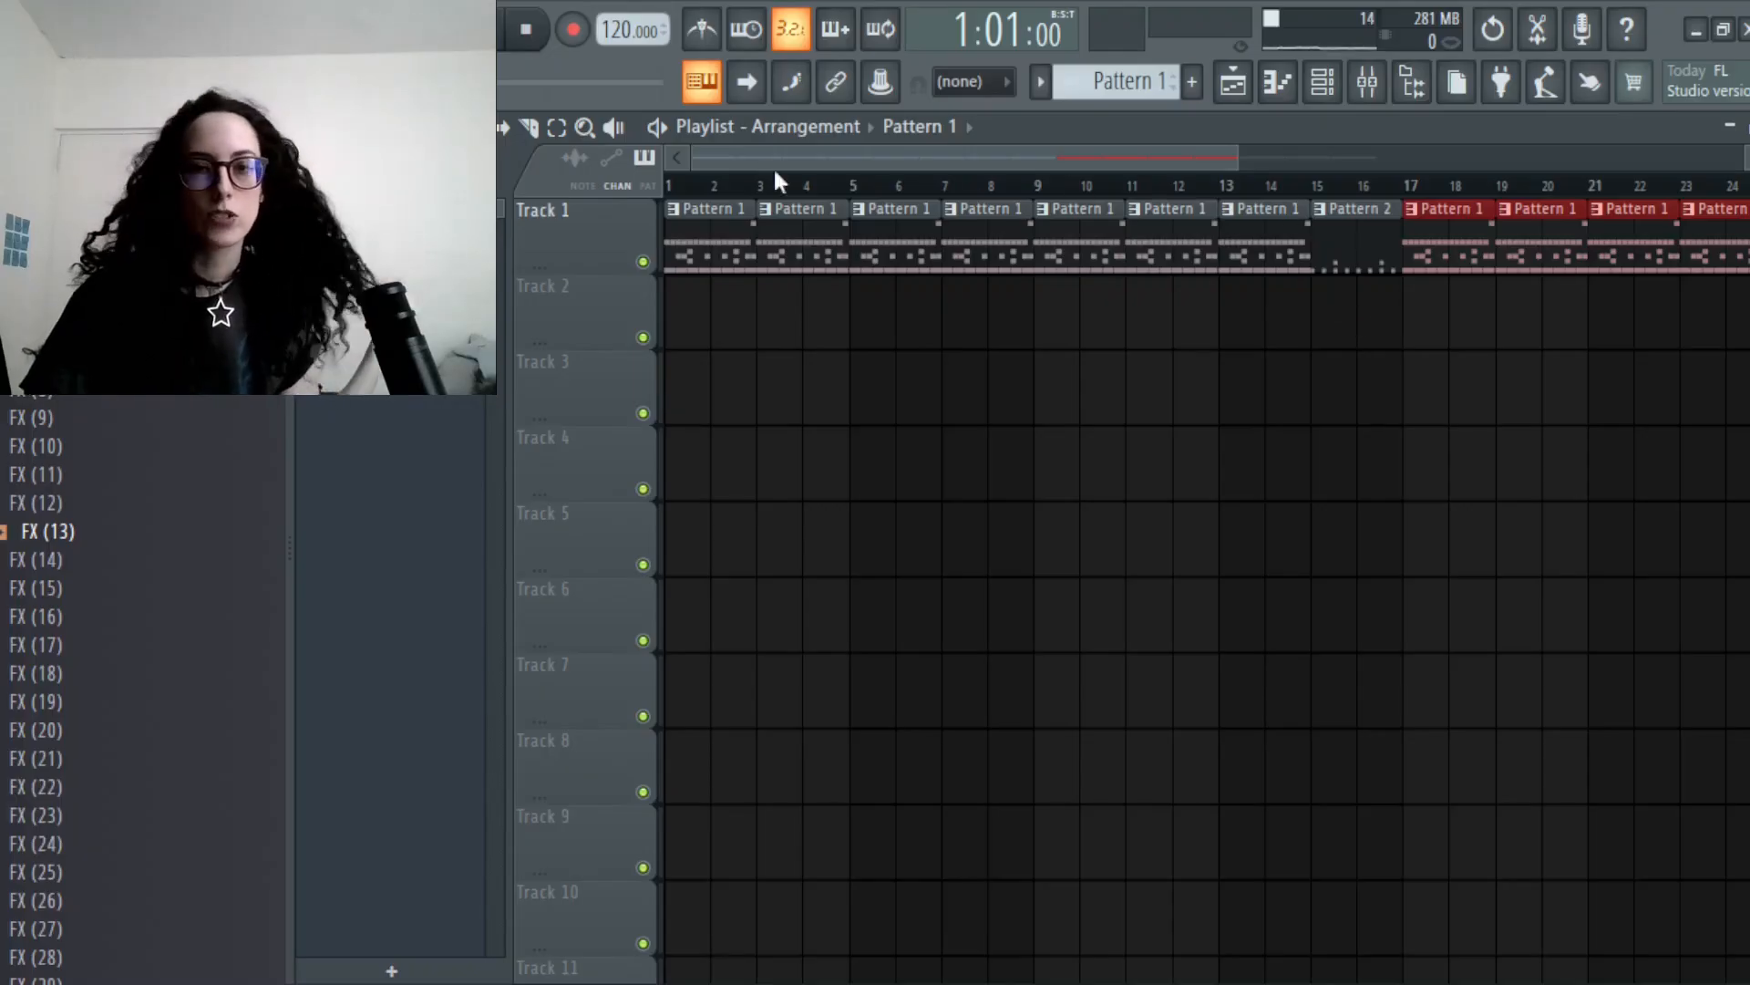
- Play the drum arrangement from bar 9 through the Pattern 2 break into bar 17, then stop
{"action": "left_click_drag", "start_coordinate": [1050, 189], "coordinate": [1045, 186]}
{"action": "key", "text": "space"}
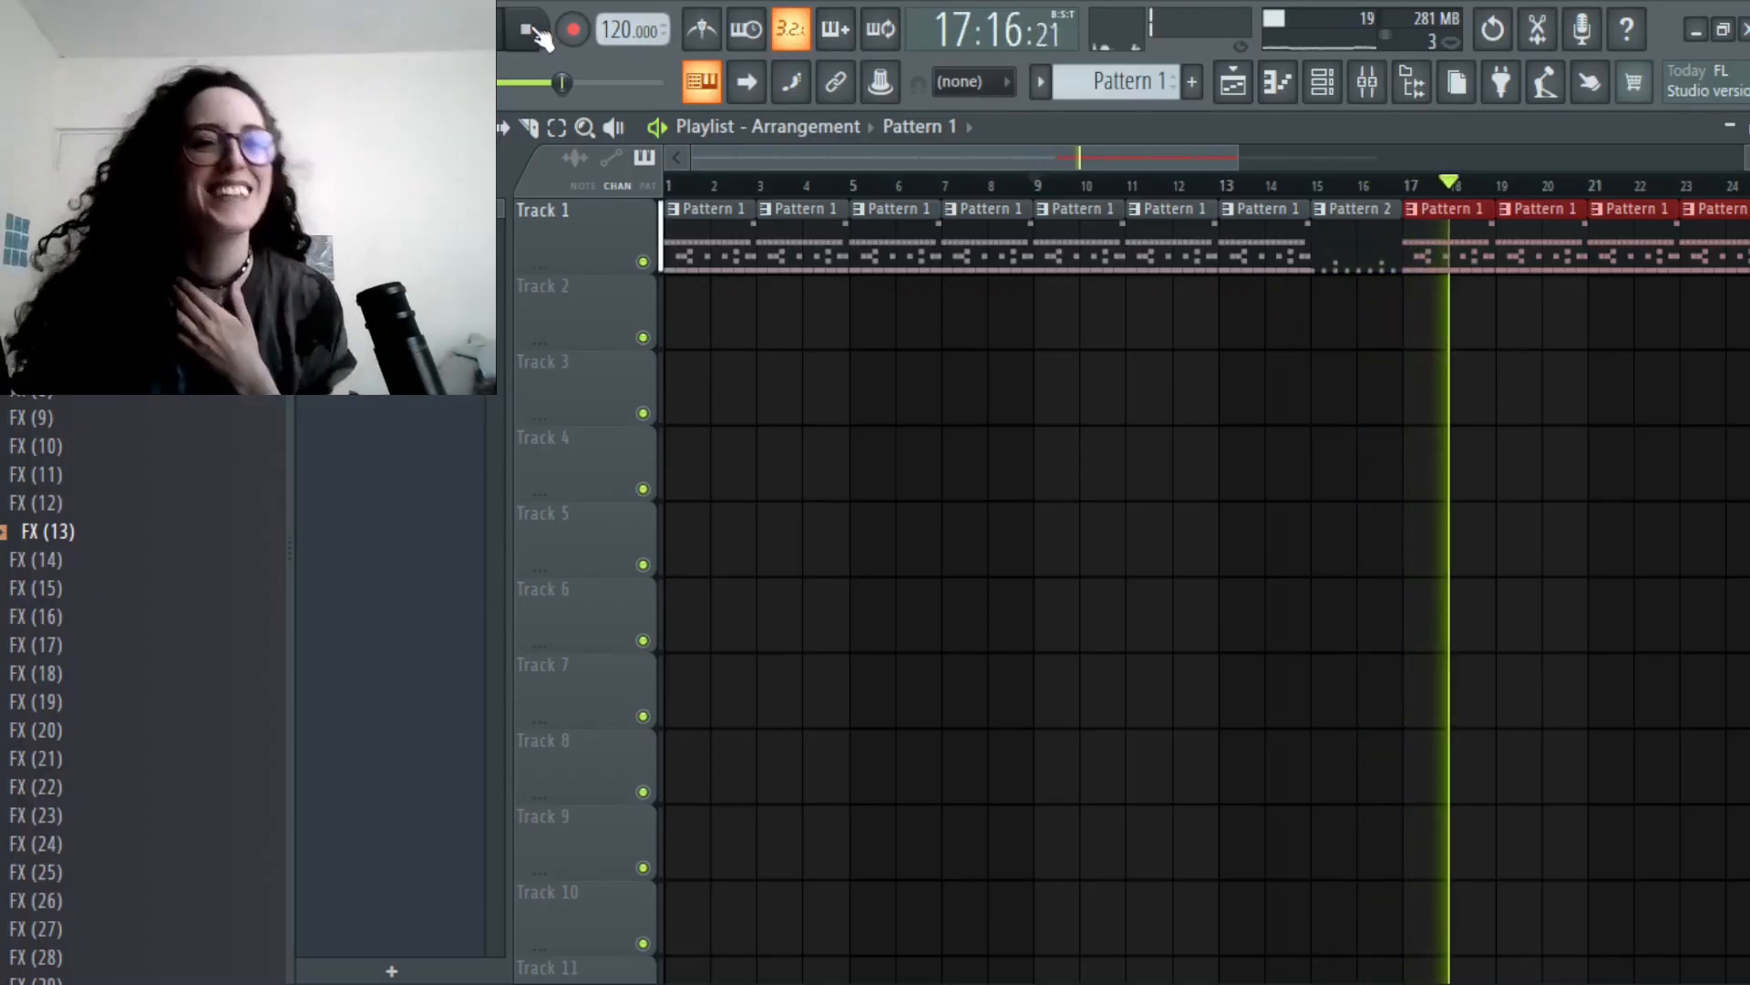
{"action": "left_click", "coordinate": [536, 31]}
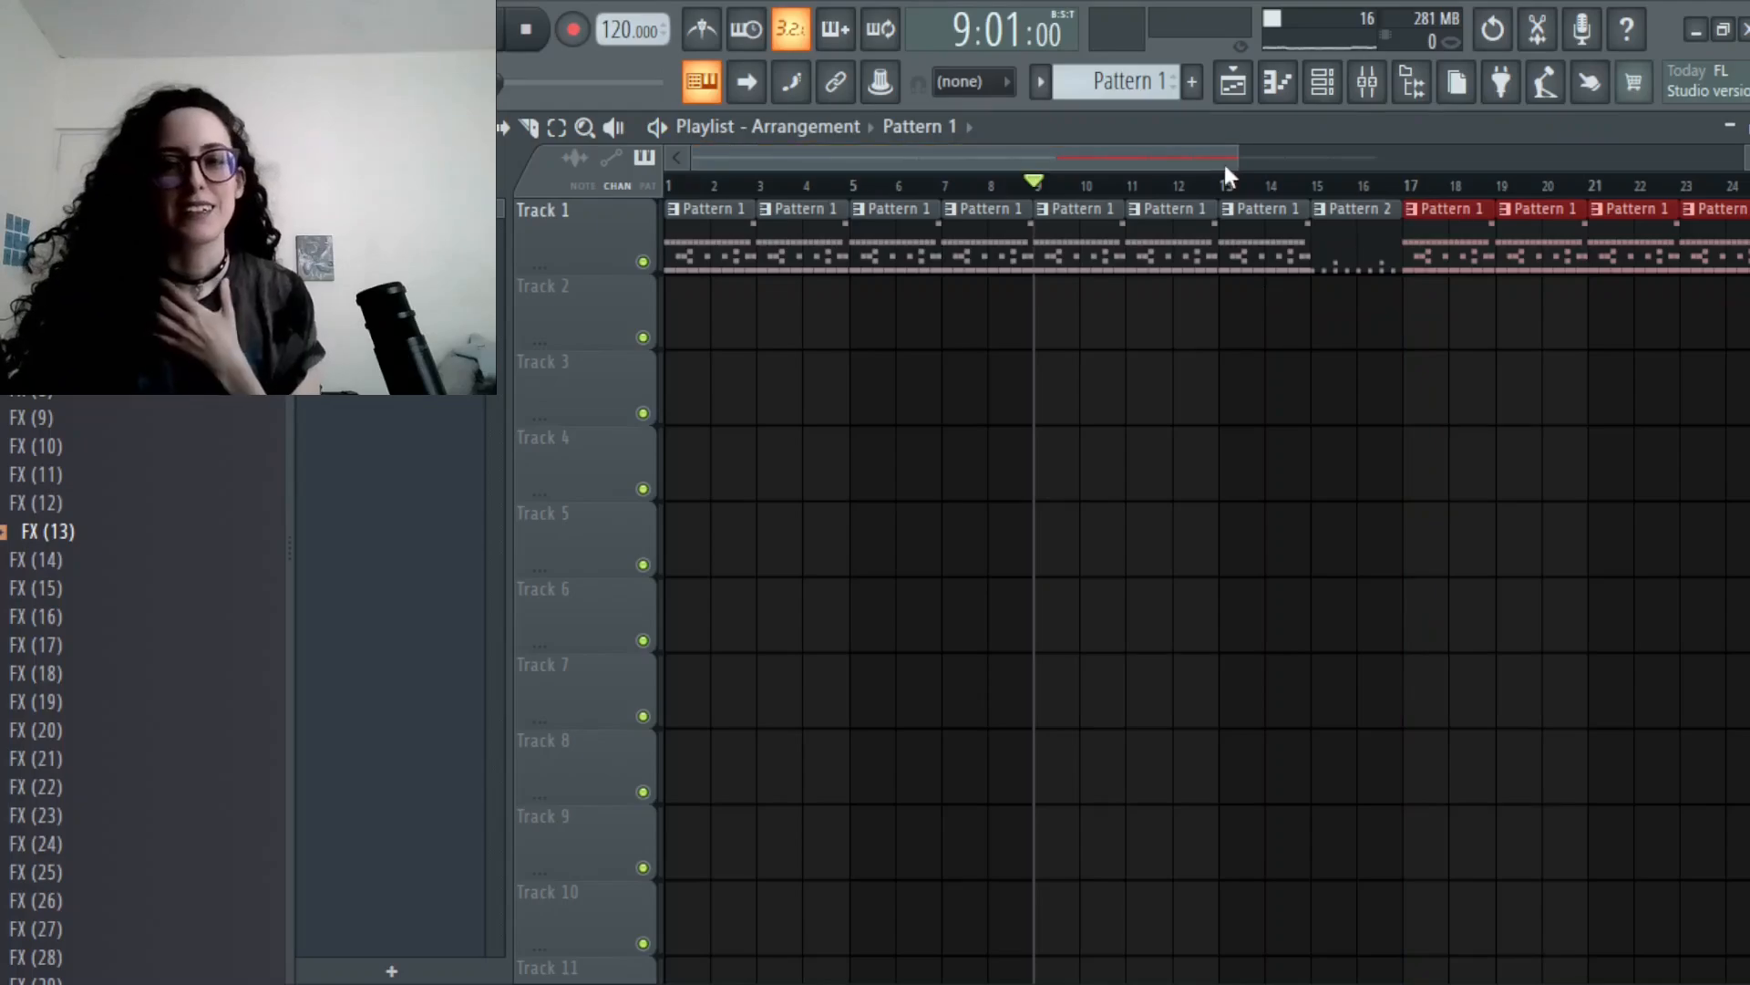
{"action": "left_click_drag", "start_coordinate": [1233, 165], "coordinate": [1277, 363]}
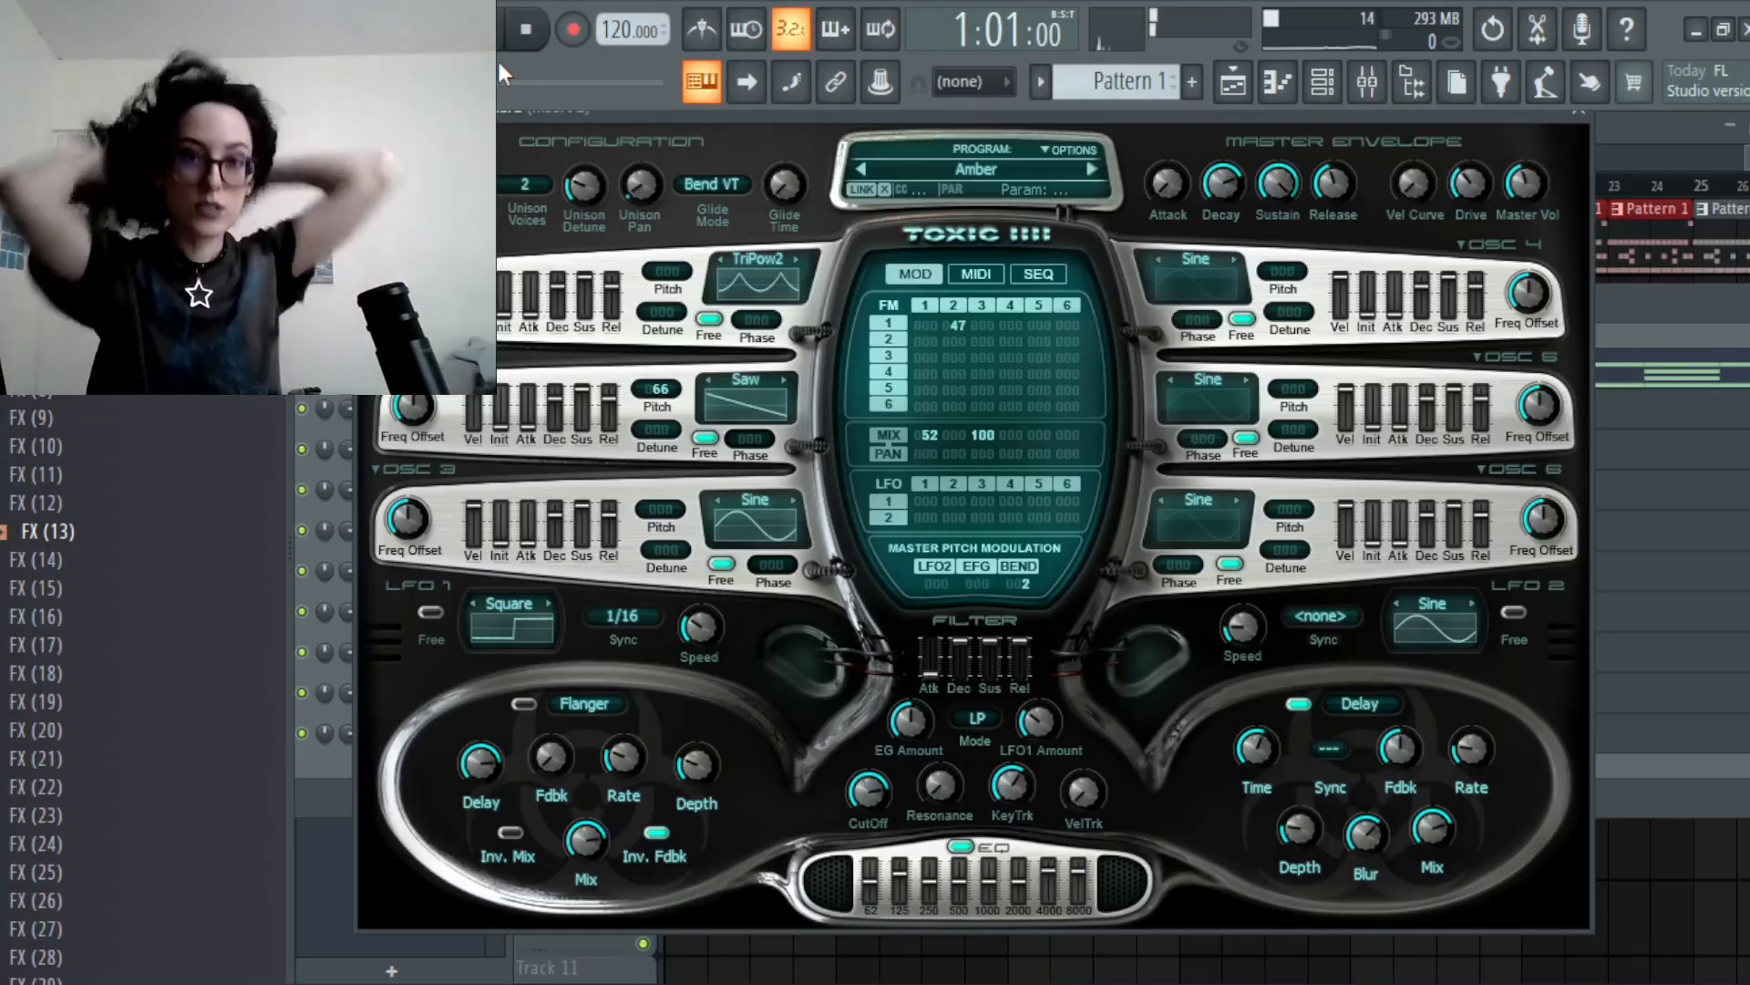
- Open the Toxic Biohazard synth and try to record its notes into Pattern 1
{"action": "left_click", "coordinate": [1369, 84]}
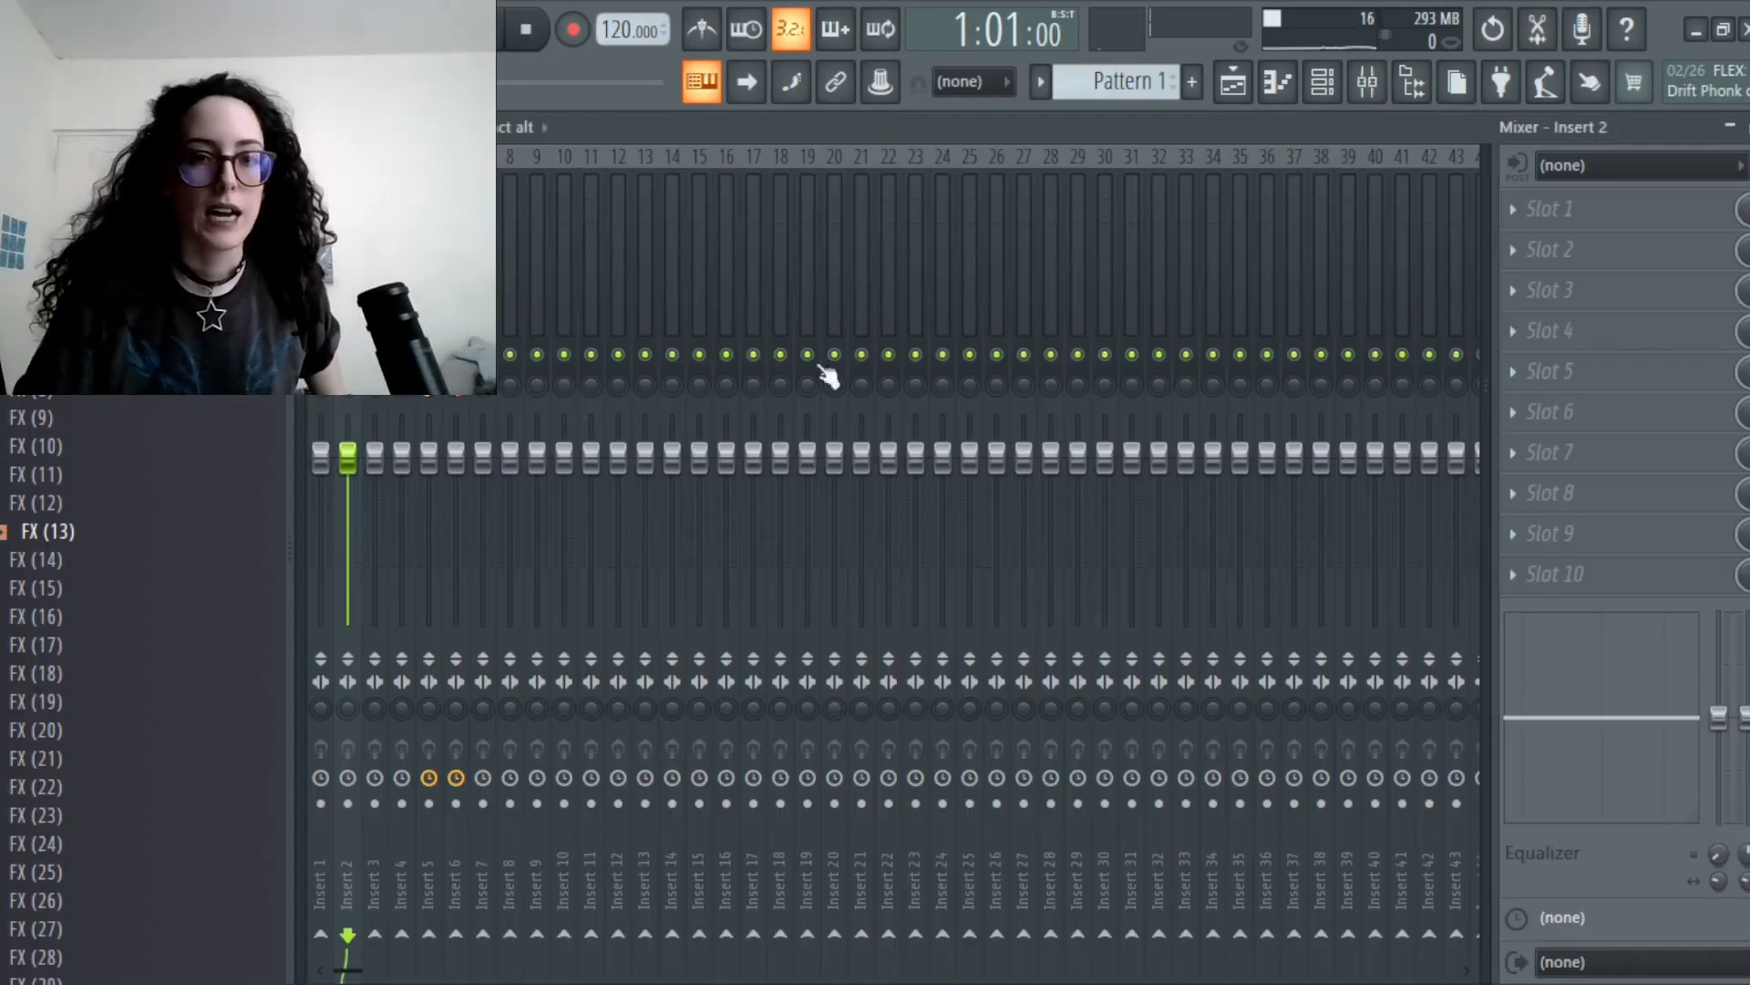
{"action": "left_click", "coordinate": [1232, 82]}
{"action": "left_click", "coordinate": [1321, 82]}
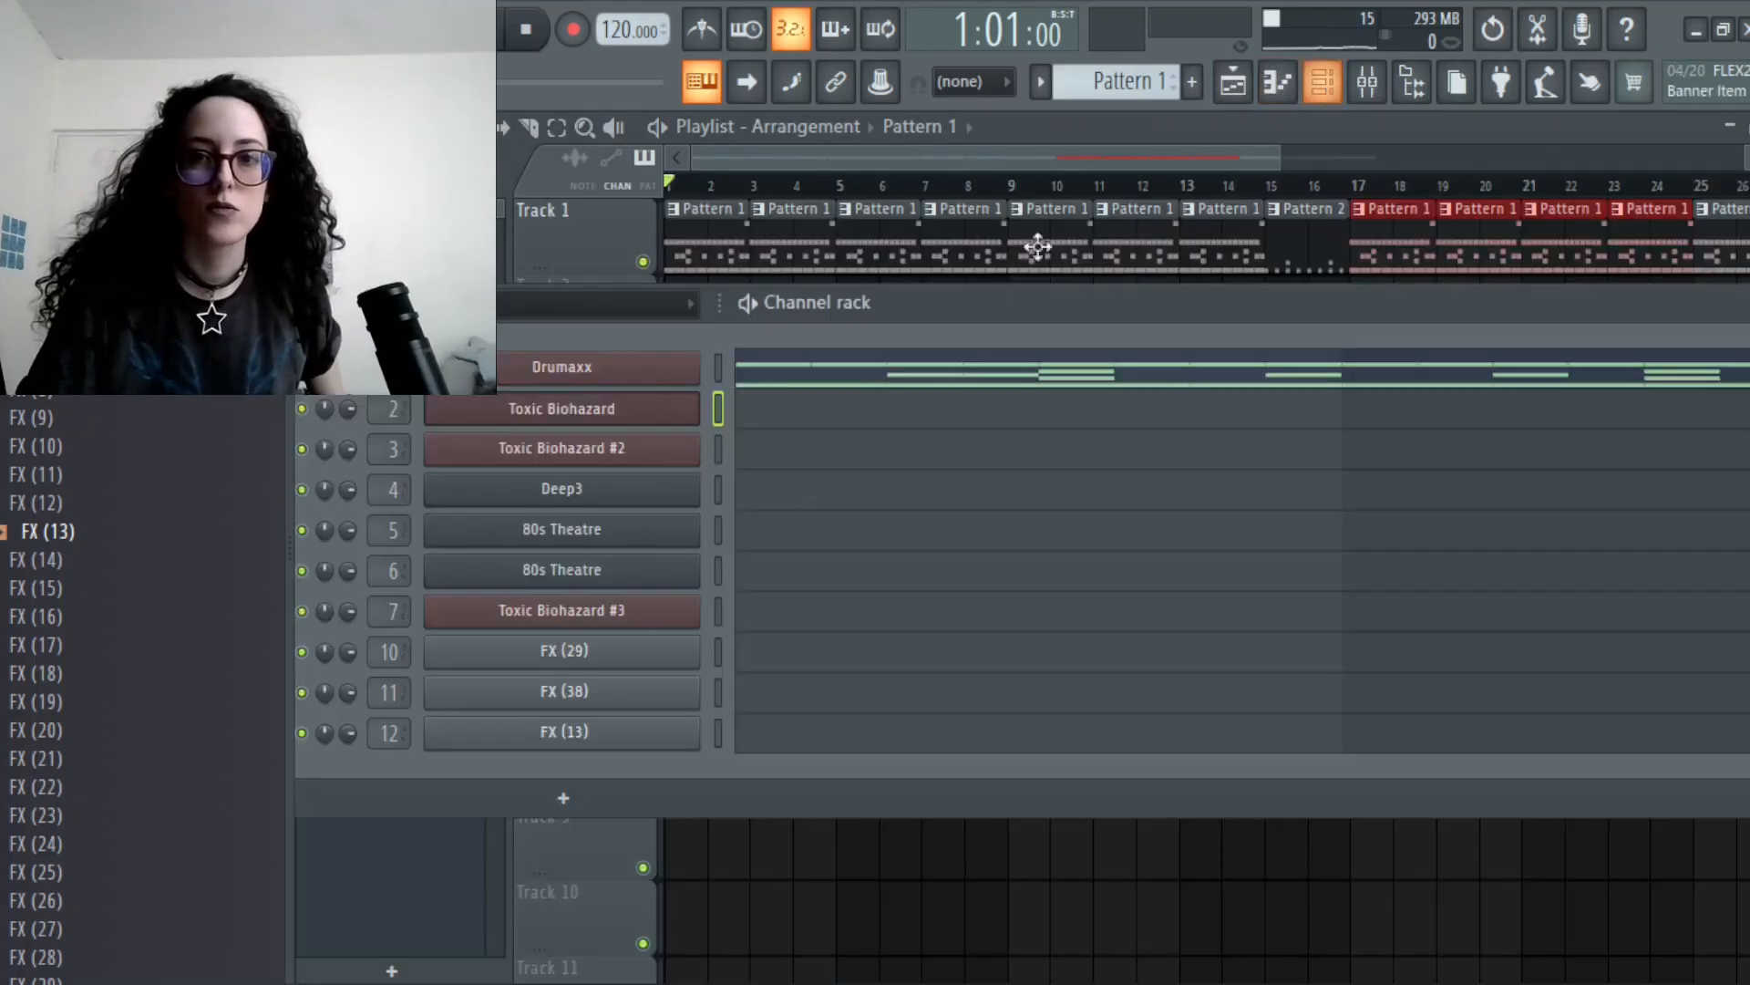
{"action": "left_click", "coordinate": [673, 372]}
{"action": "left_click", "coordinate": [565, 421]}
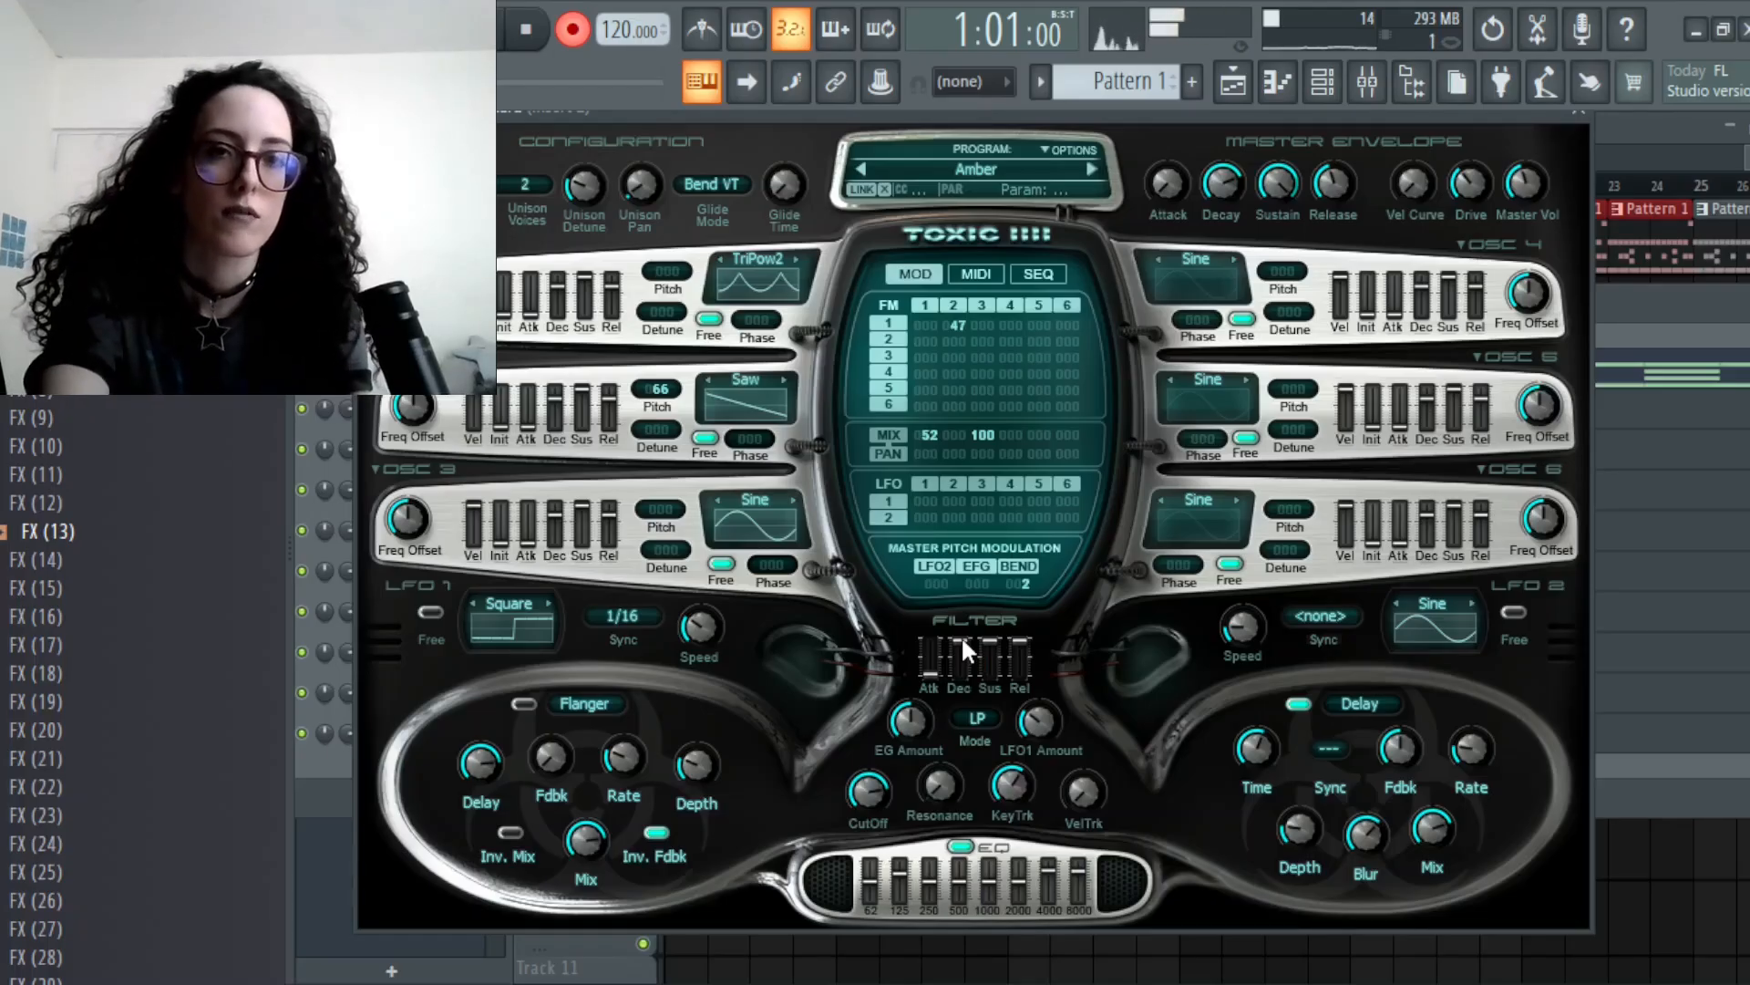
{"action": "key", "text": "space"}
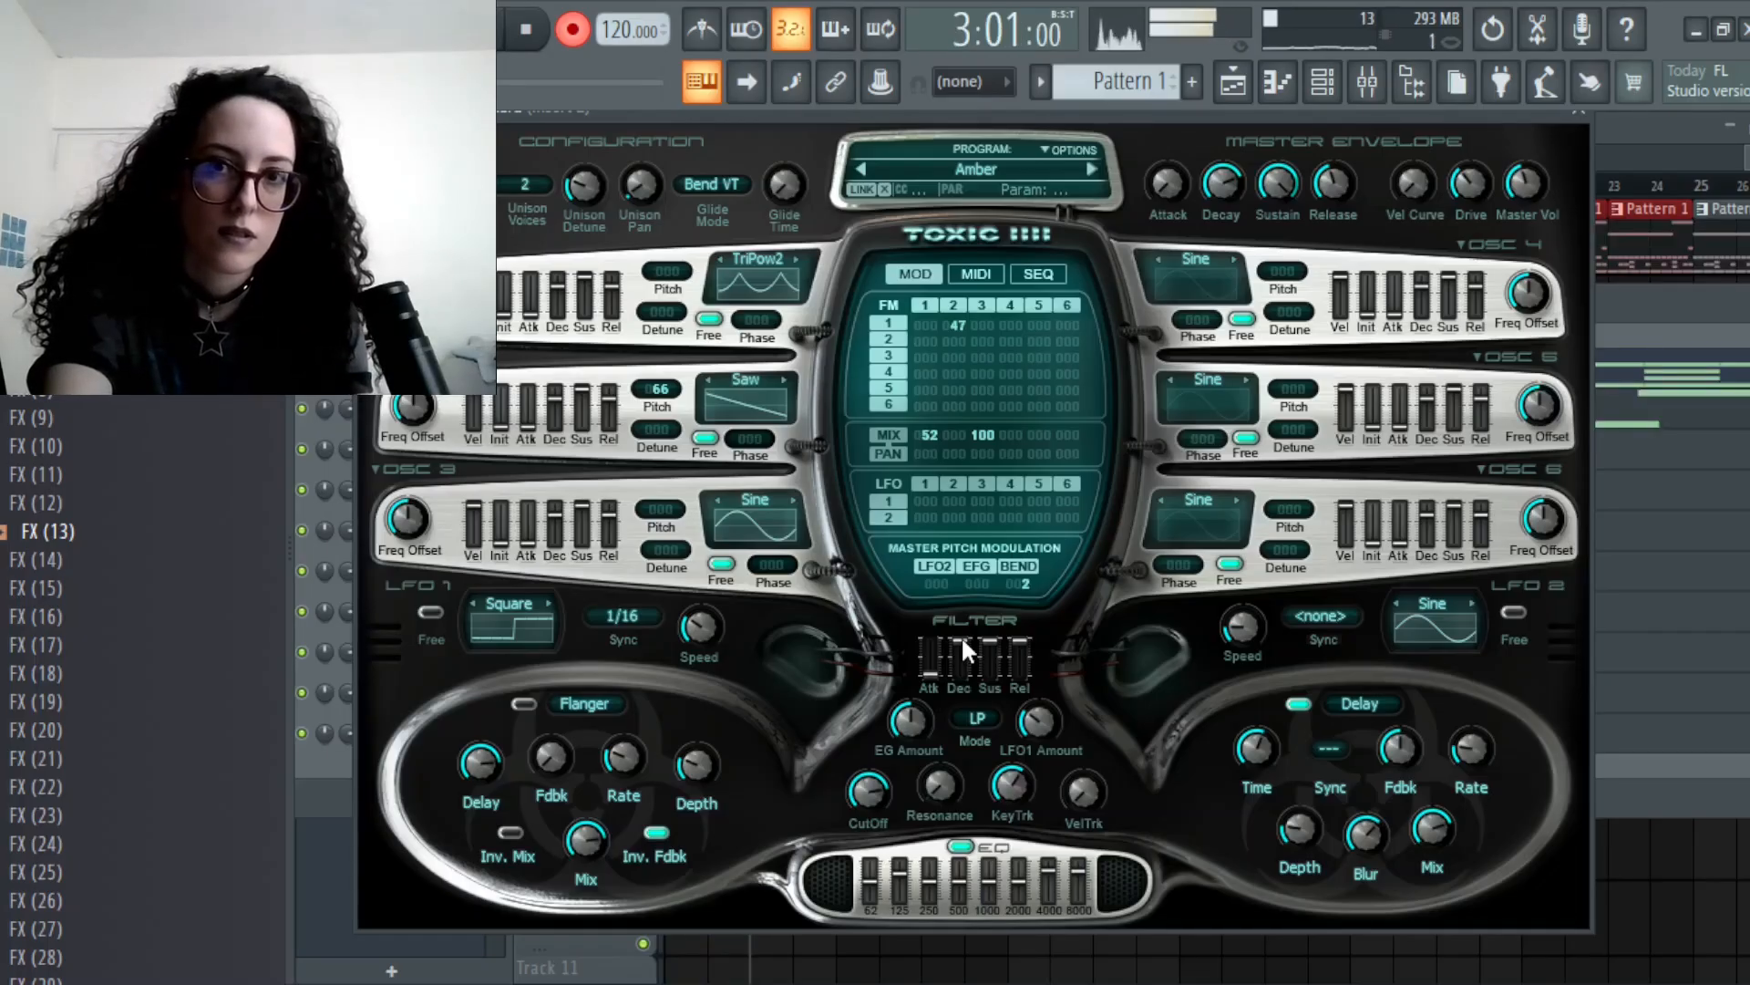
{"action": "key", "text": "space"}
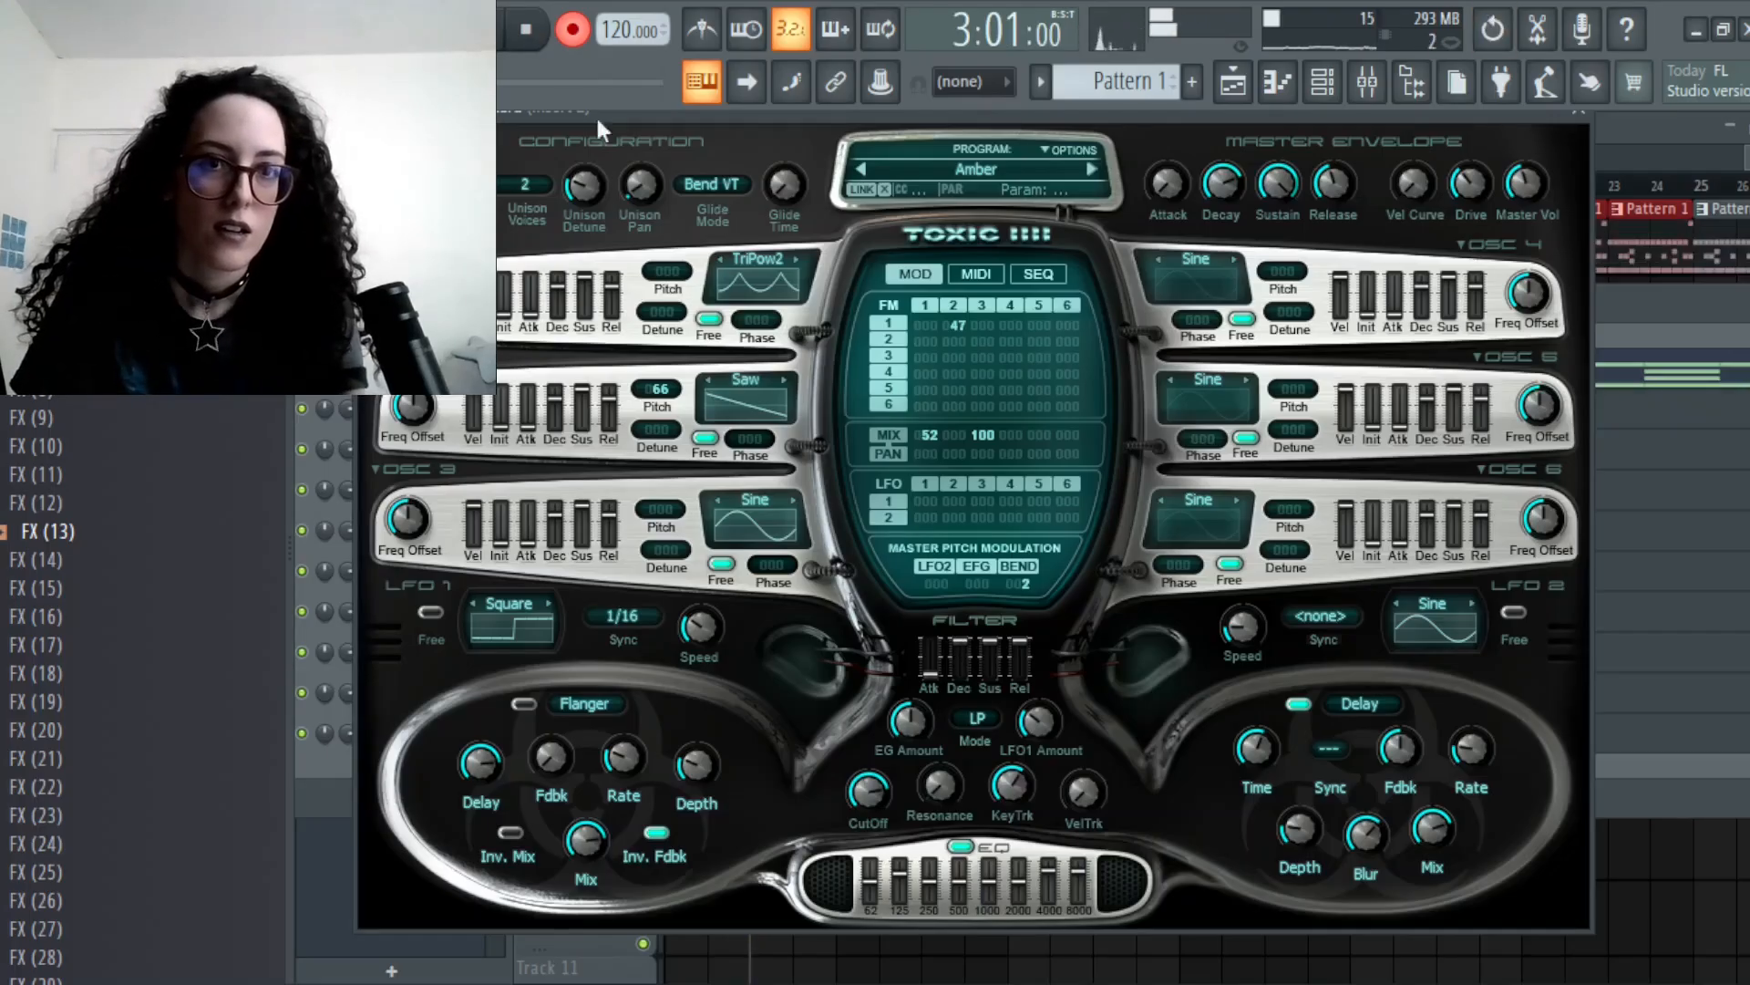
- Switch to Pattern 3 and record an eight-bar Toxic Biohazard melody of E4, A4, F4, E4, A4 and D4 from bar 1
{"action": "scroll", "coordinate": [1117, 83], "scroll_direction": "up", "scroll_amount": 2}
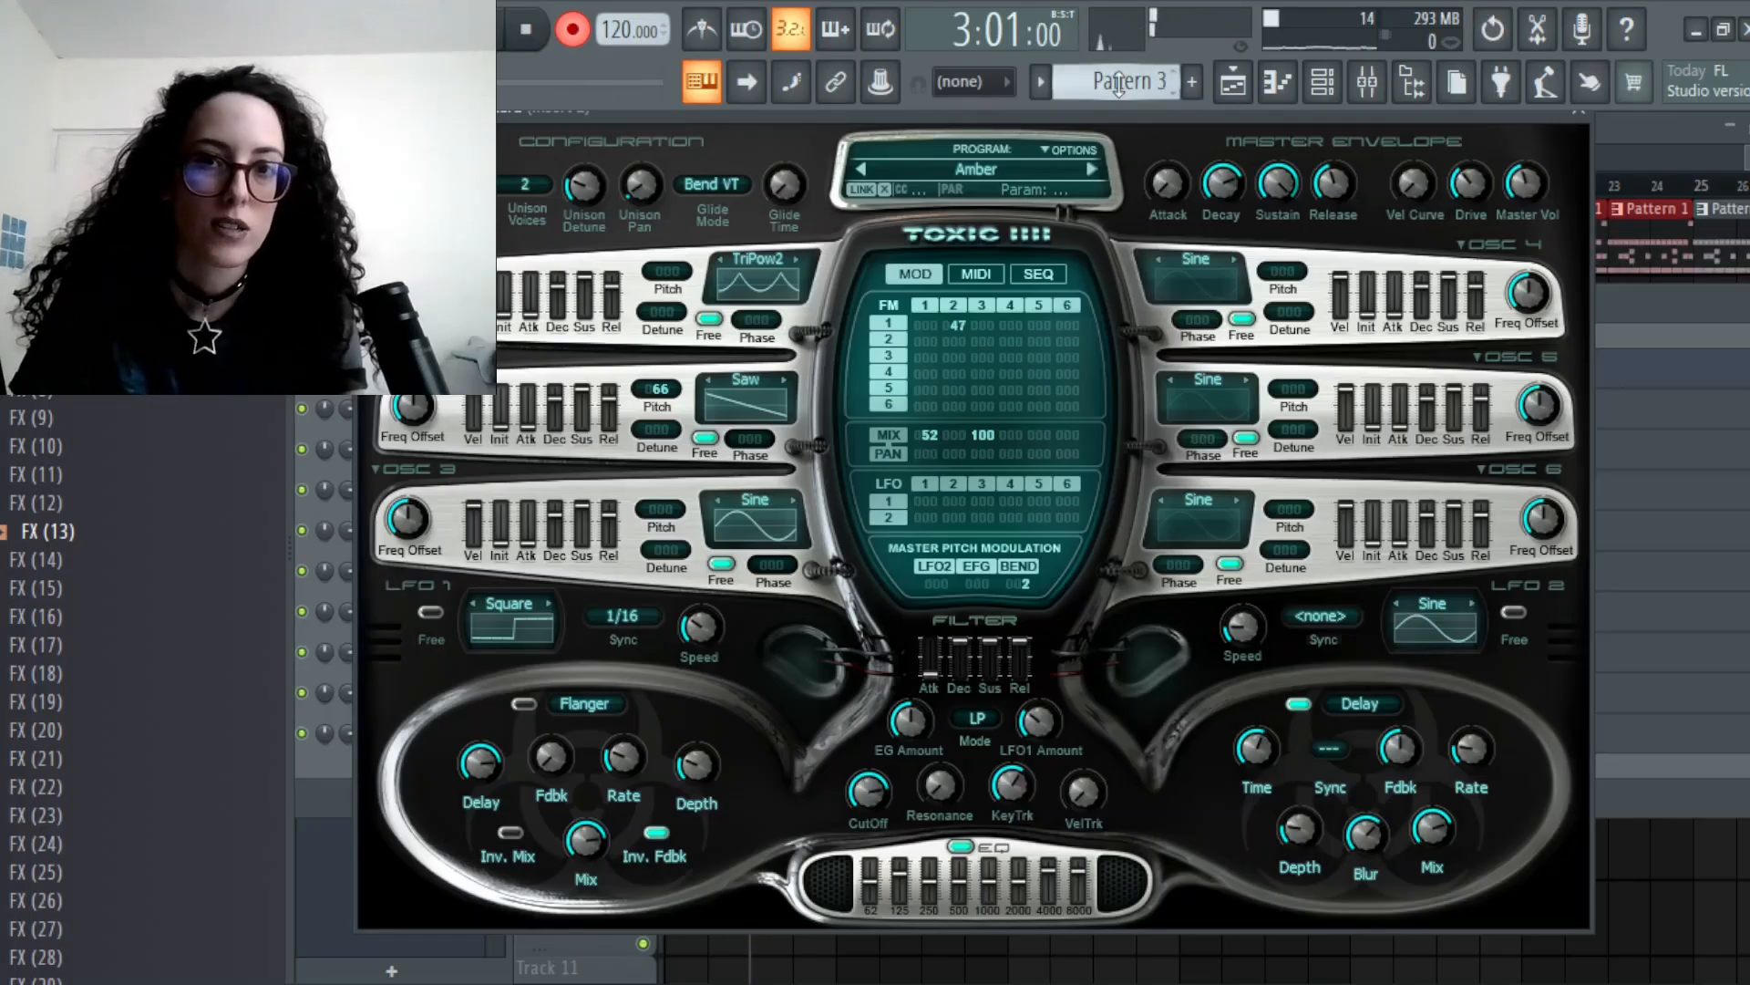
{"action": "left_click_drag", "start_coordinate": [734, 131], "coordinate": [726, 503]}
{"action": "mouse_move", "coordinate": [1282, 162]}
{"action": "left_mouse_down"}
{"action": "mouse_move", "coordinate": [1058, 162]}
{"action": "mouse_move", "coordinate": [1247, 162]}
{"action": "left_mouse_up"}
{"action": "left_click", "coordinate": [670, 186]}
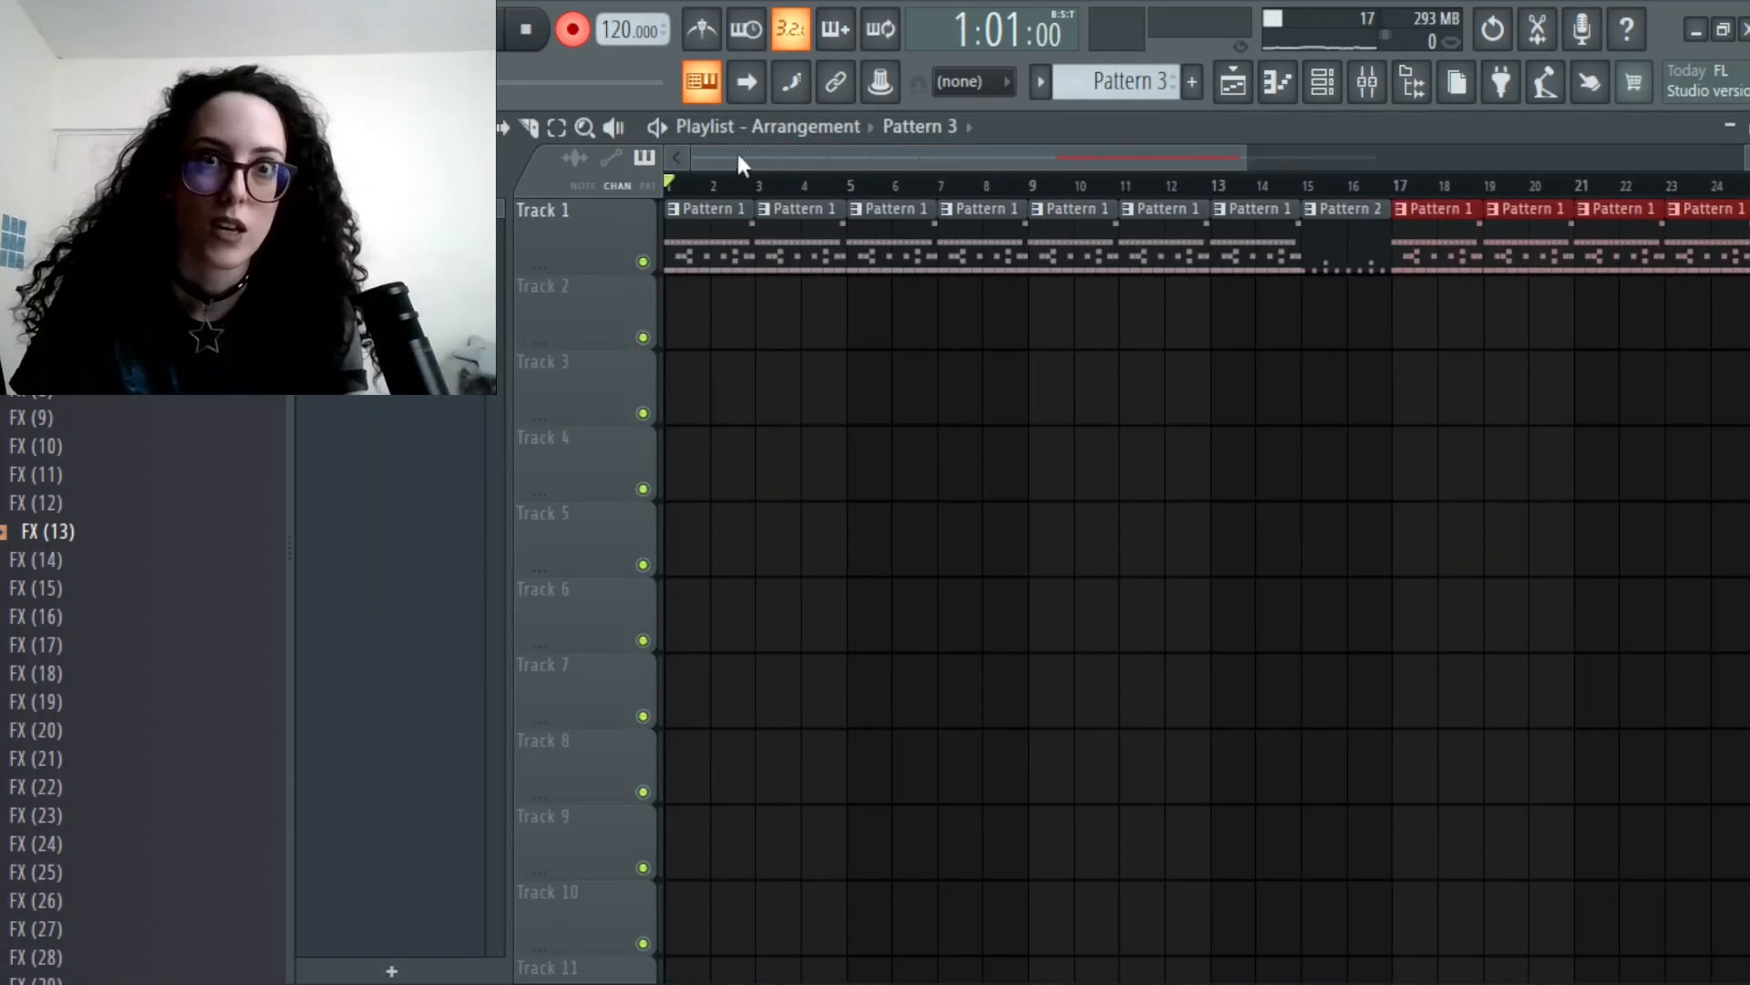
{"action": "left_click", "coordinate": [1322, 82]}
{"action": "left_click", "coordinate": [624, 418]}
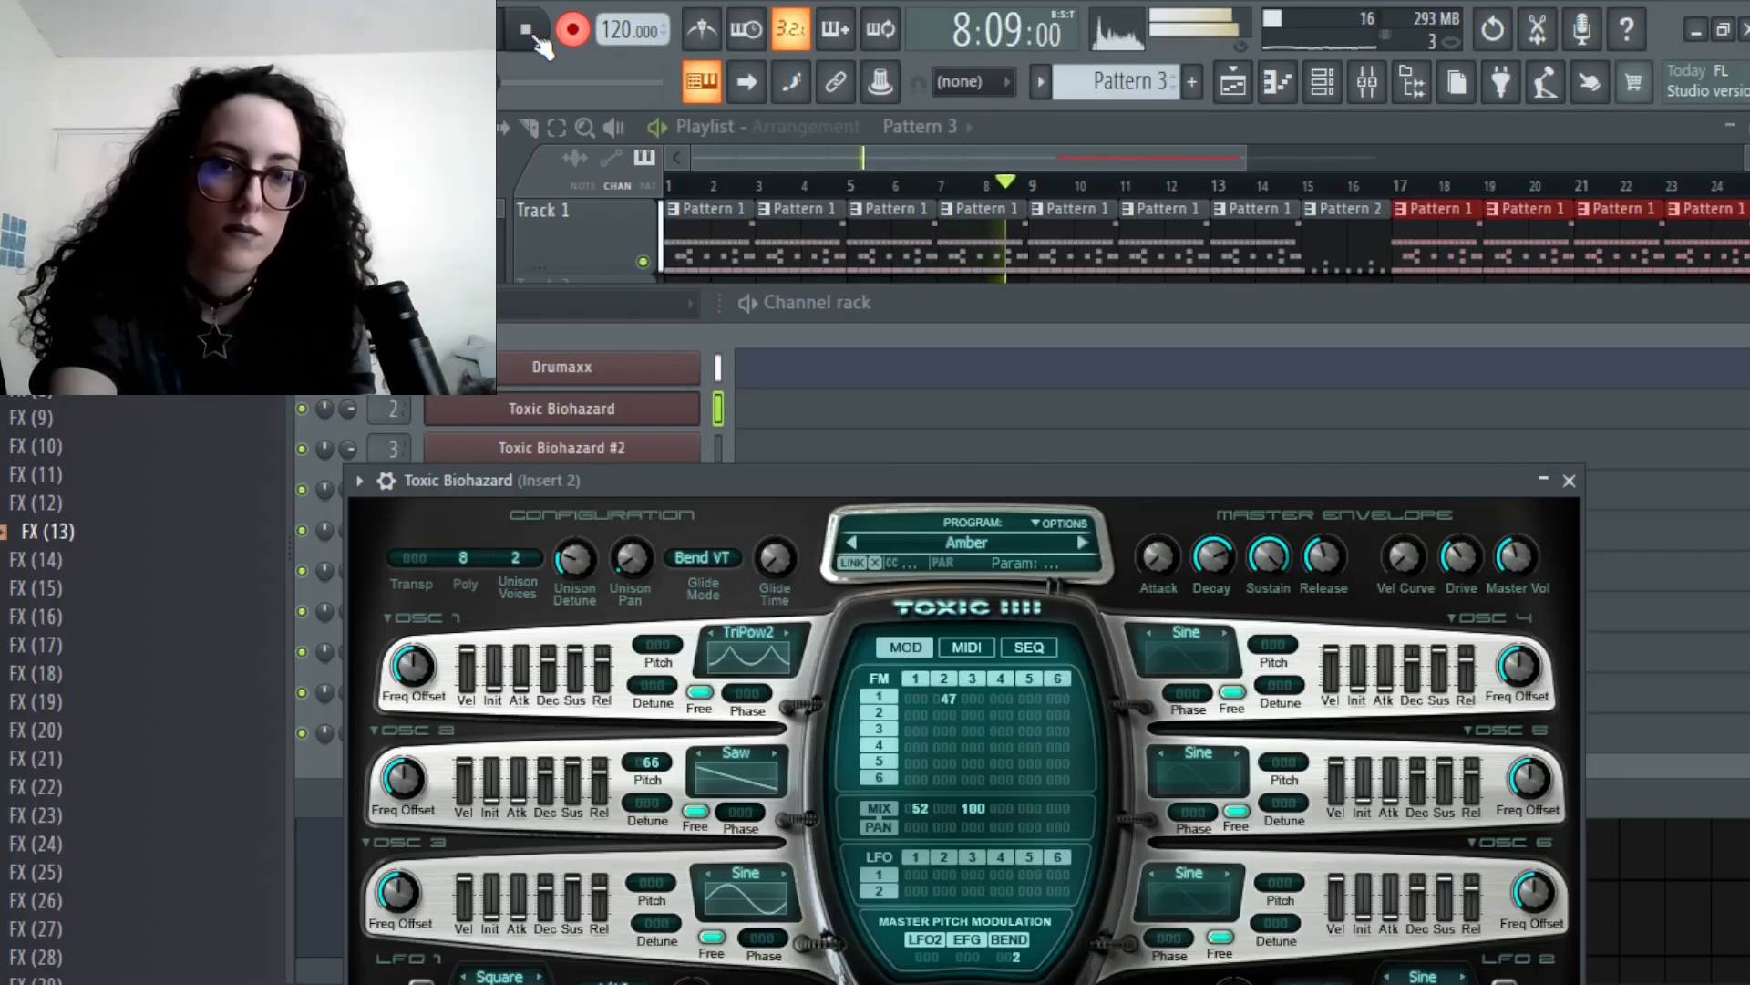
{"action": "left_click", "coordinate": [529, 33]}
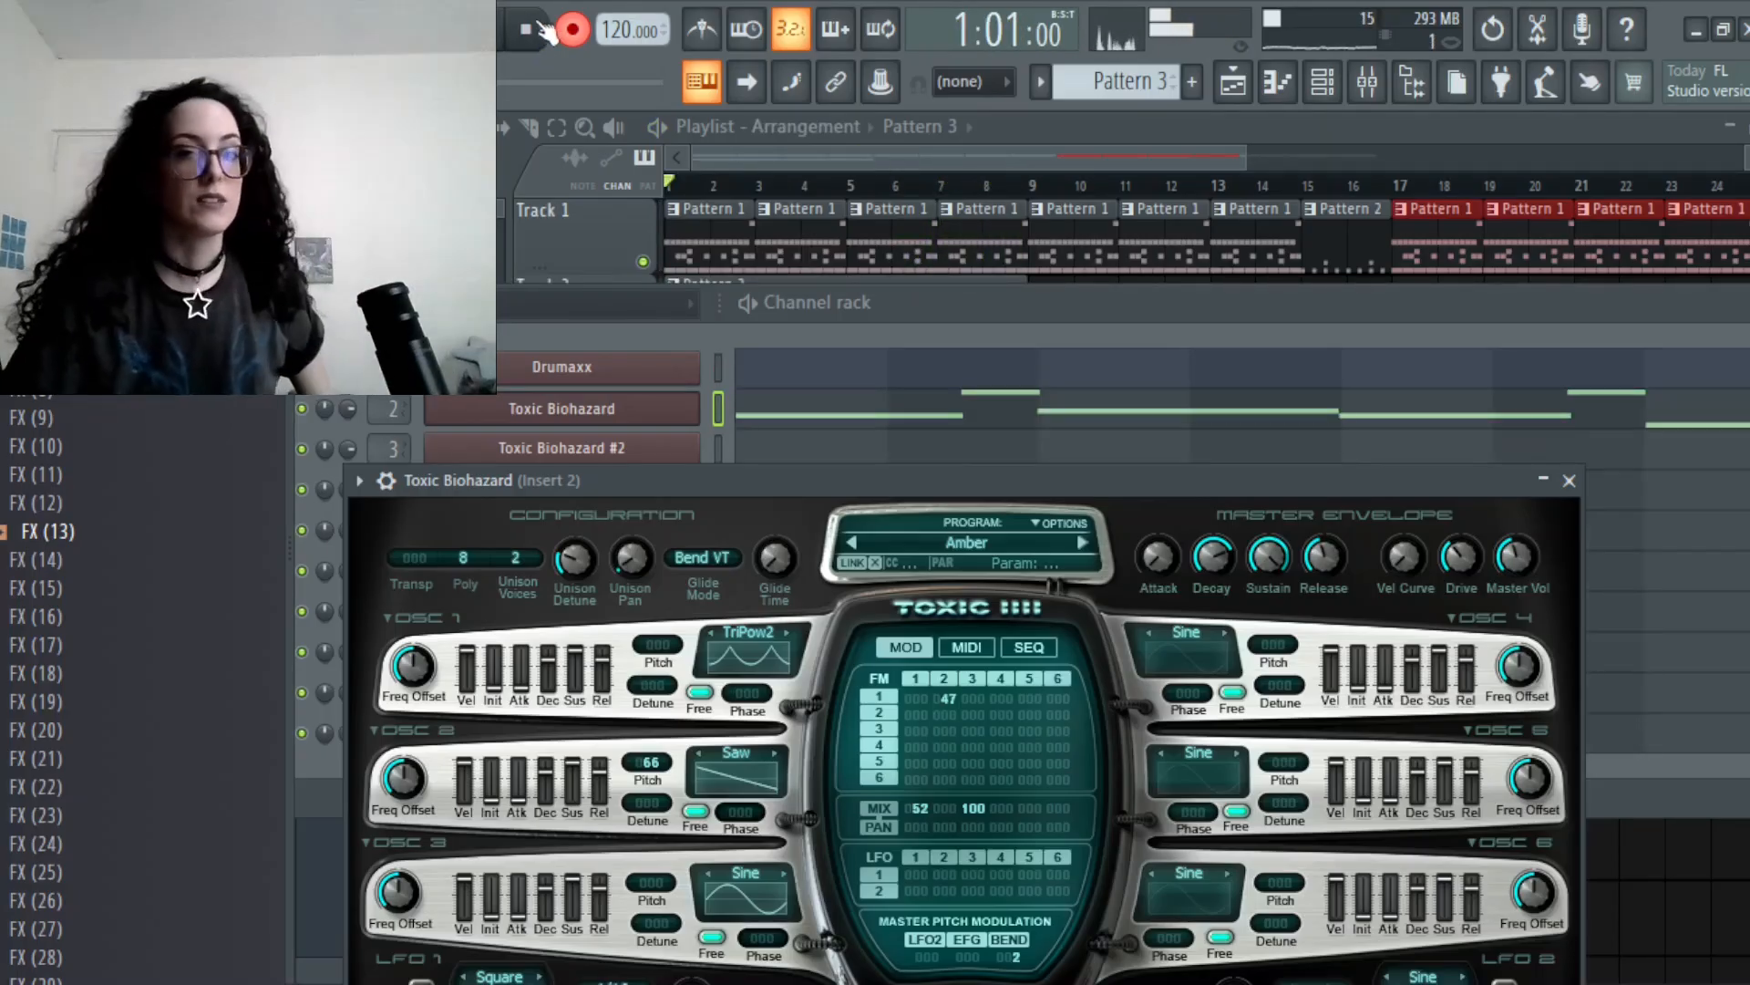
- Open Pattern 3's Toxic Biohazard notes in the piano roll and play them back with the drums
{"action": "left_click", "coordinate": [730, 314]}
{"action": "key", "text": "space"}
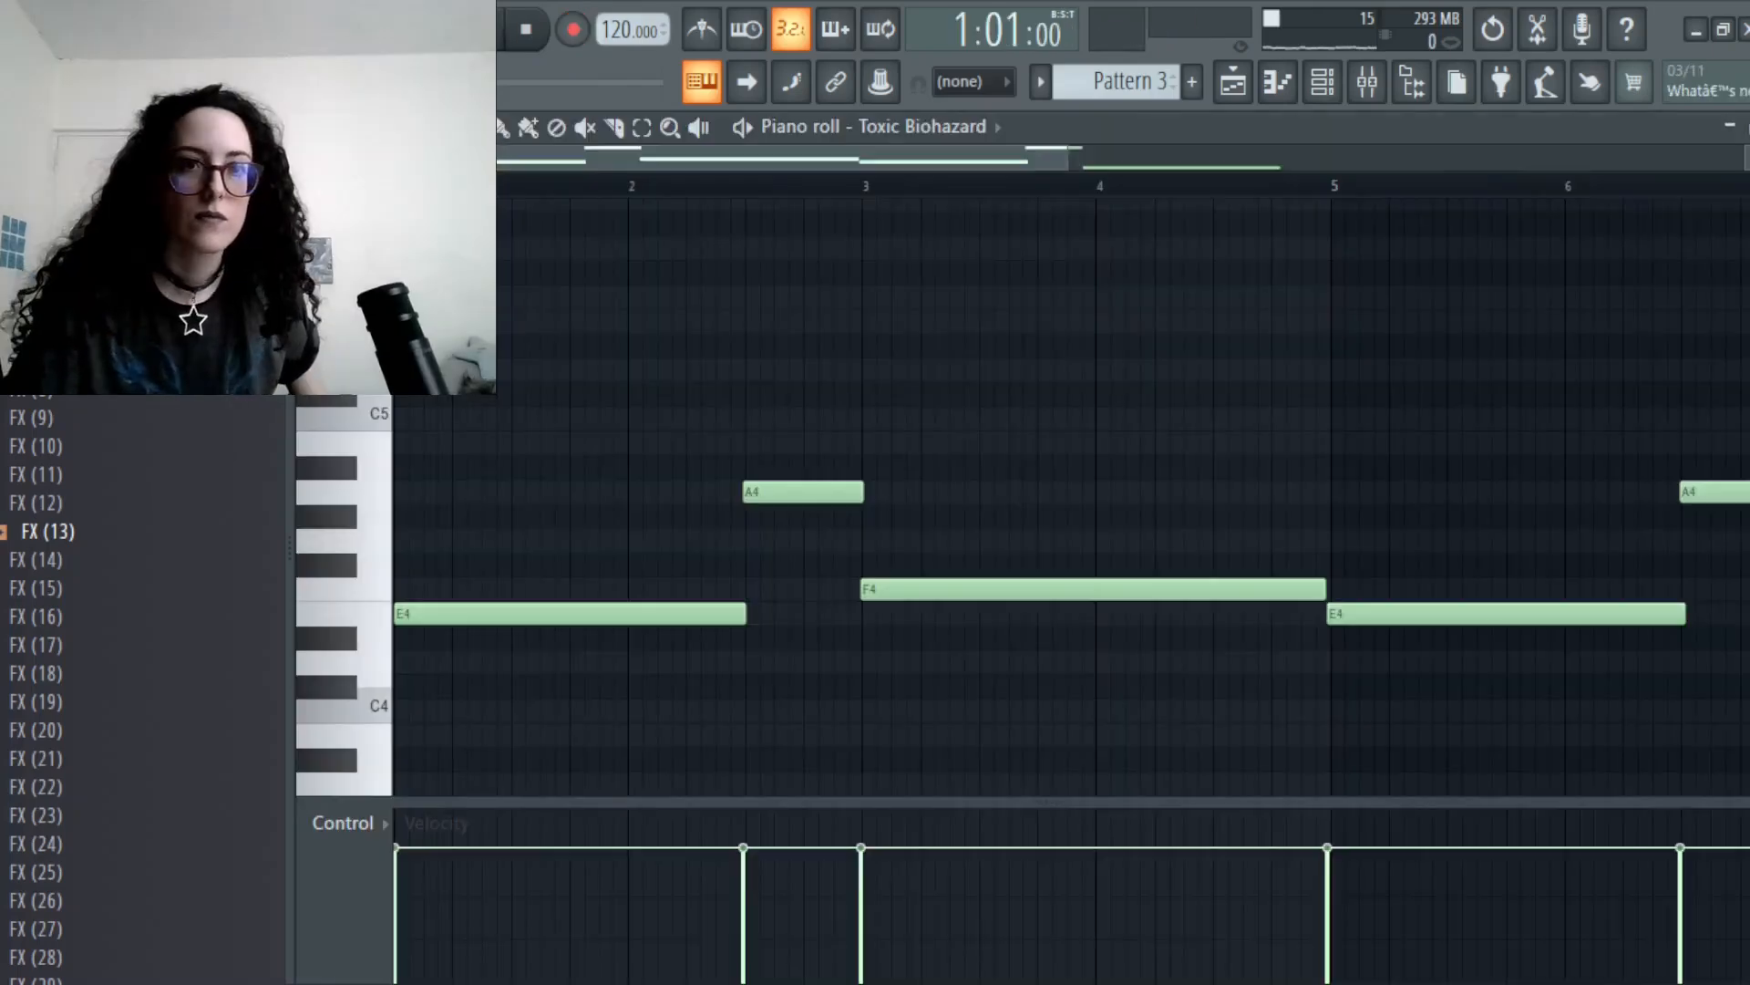
{"action": "key", "text": "space"}
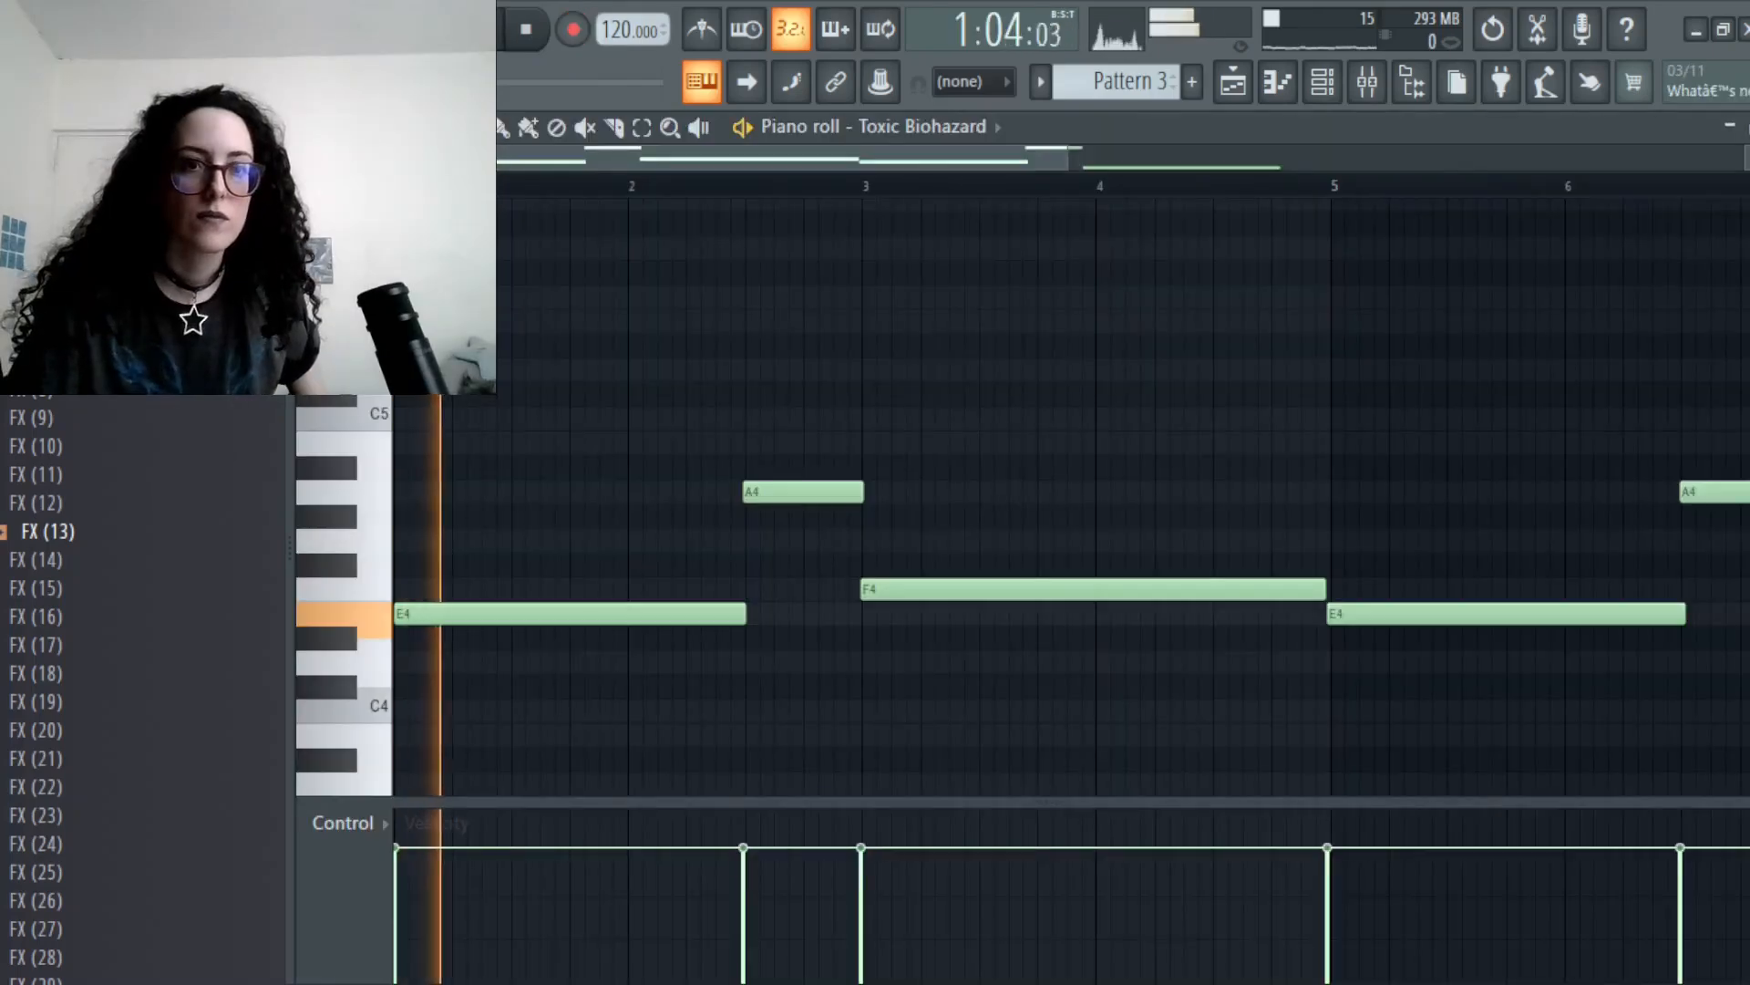
{"action": "key", "text": "space"}
{"action": "key", "text": "space"}
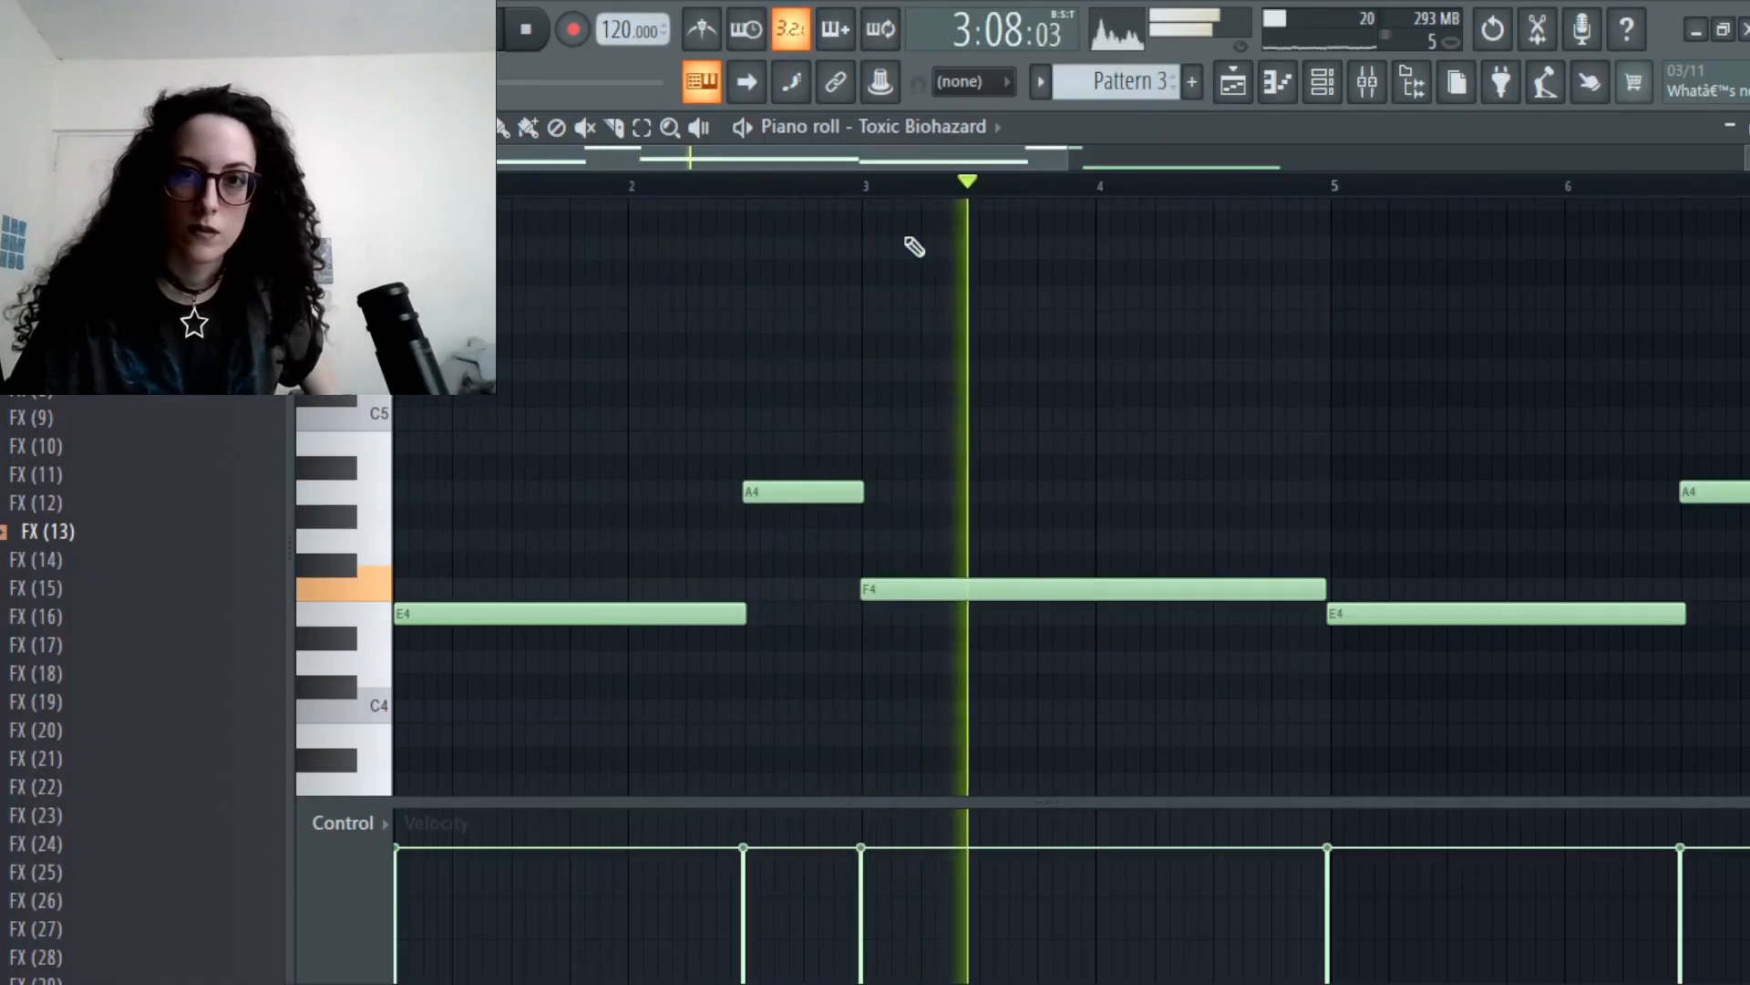
- Extend the final D4 note of the Toxic Biohazard melody to the end of bar 8
{"action": "left_click_drag", "start_coordinate": [989, 164], "coordinate": [1172, 187]}
{"action": "left_click_drag", "start_coordinate": [1331, 490], "coordinate": [1328, 492]}
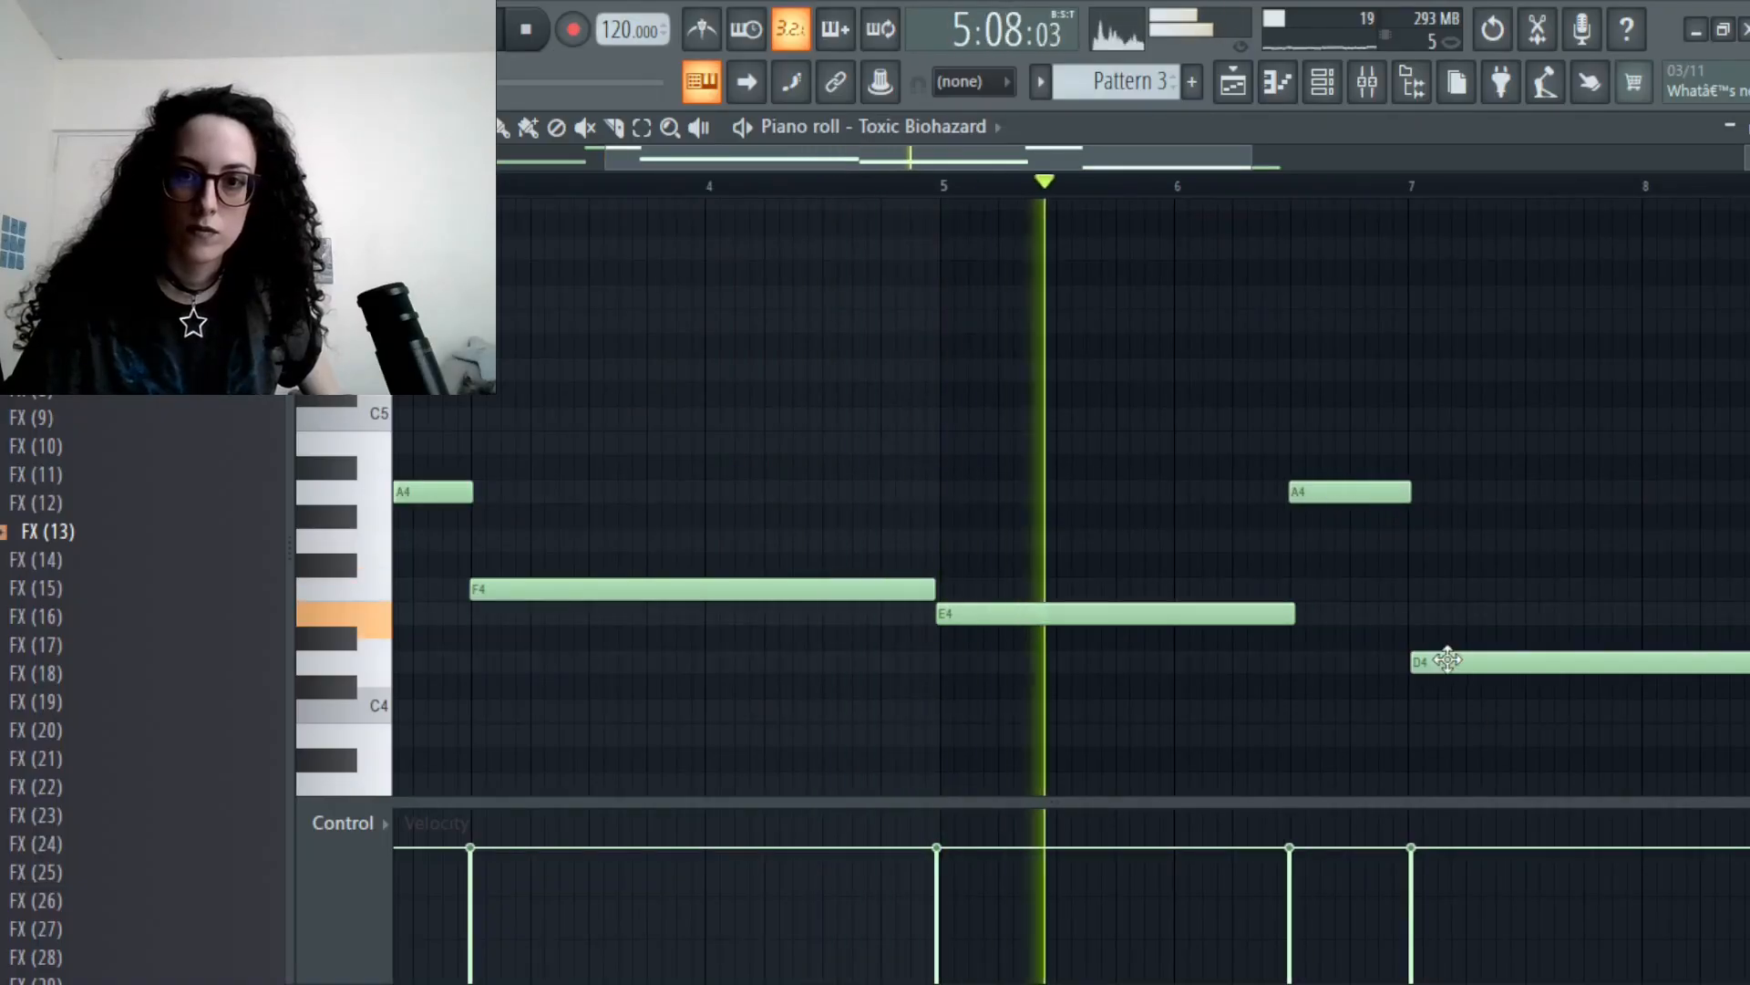
{"action": "left_click_drag", "start_coordinate": [1156, 148], "coordinate": [1356, 157]}
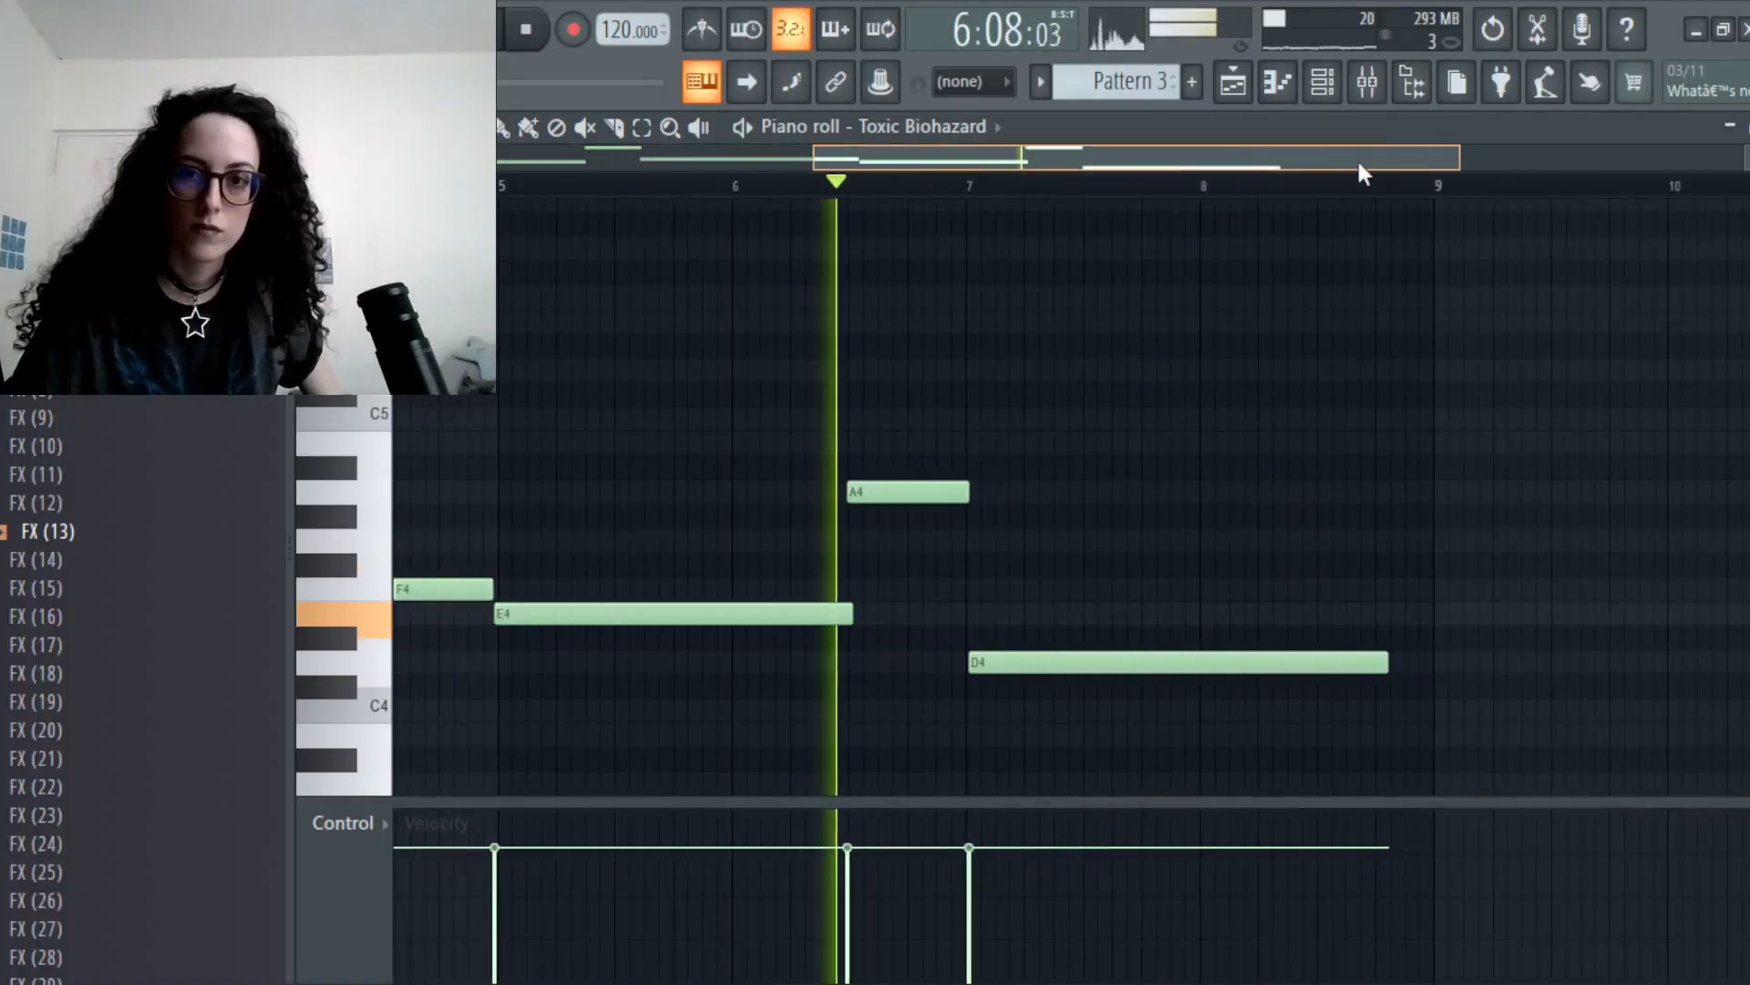
{"action": "left_click_drag", "start_coordinate": [1388, 662], "coordinate": [1425, 662]}
- Add a second Pattern 3 clip to the playlist on Track 2, starting at bar 9
{"action": "left_click", "coordinate": [1233, 81]}
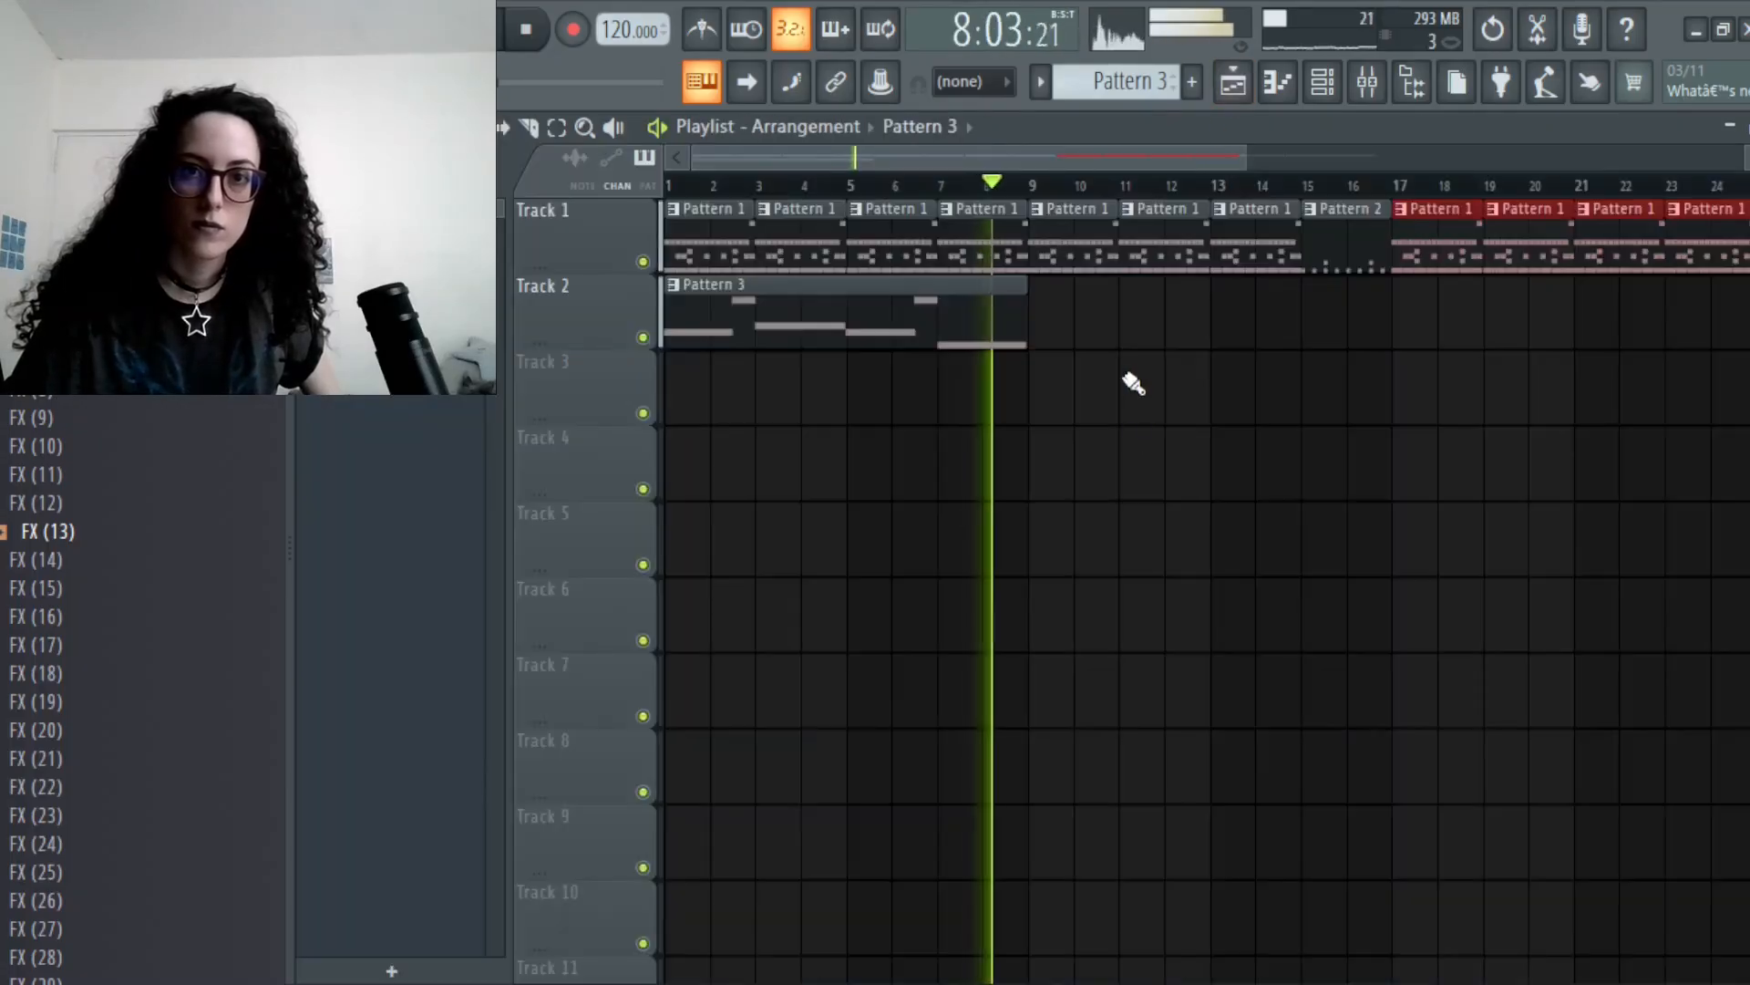
{"action": "left_click", "coordinate": [1049, 337]}
{"action": "right_click", "coordinate": [1131, 319]}
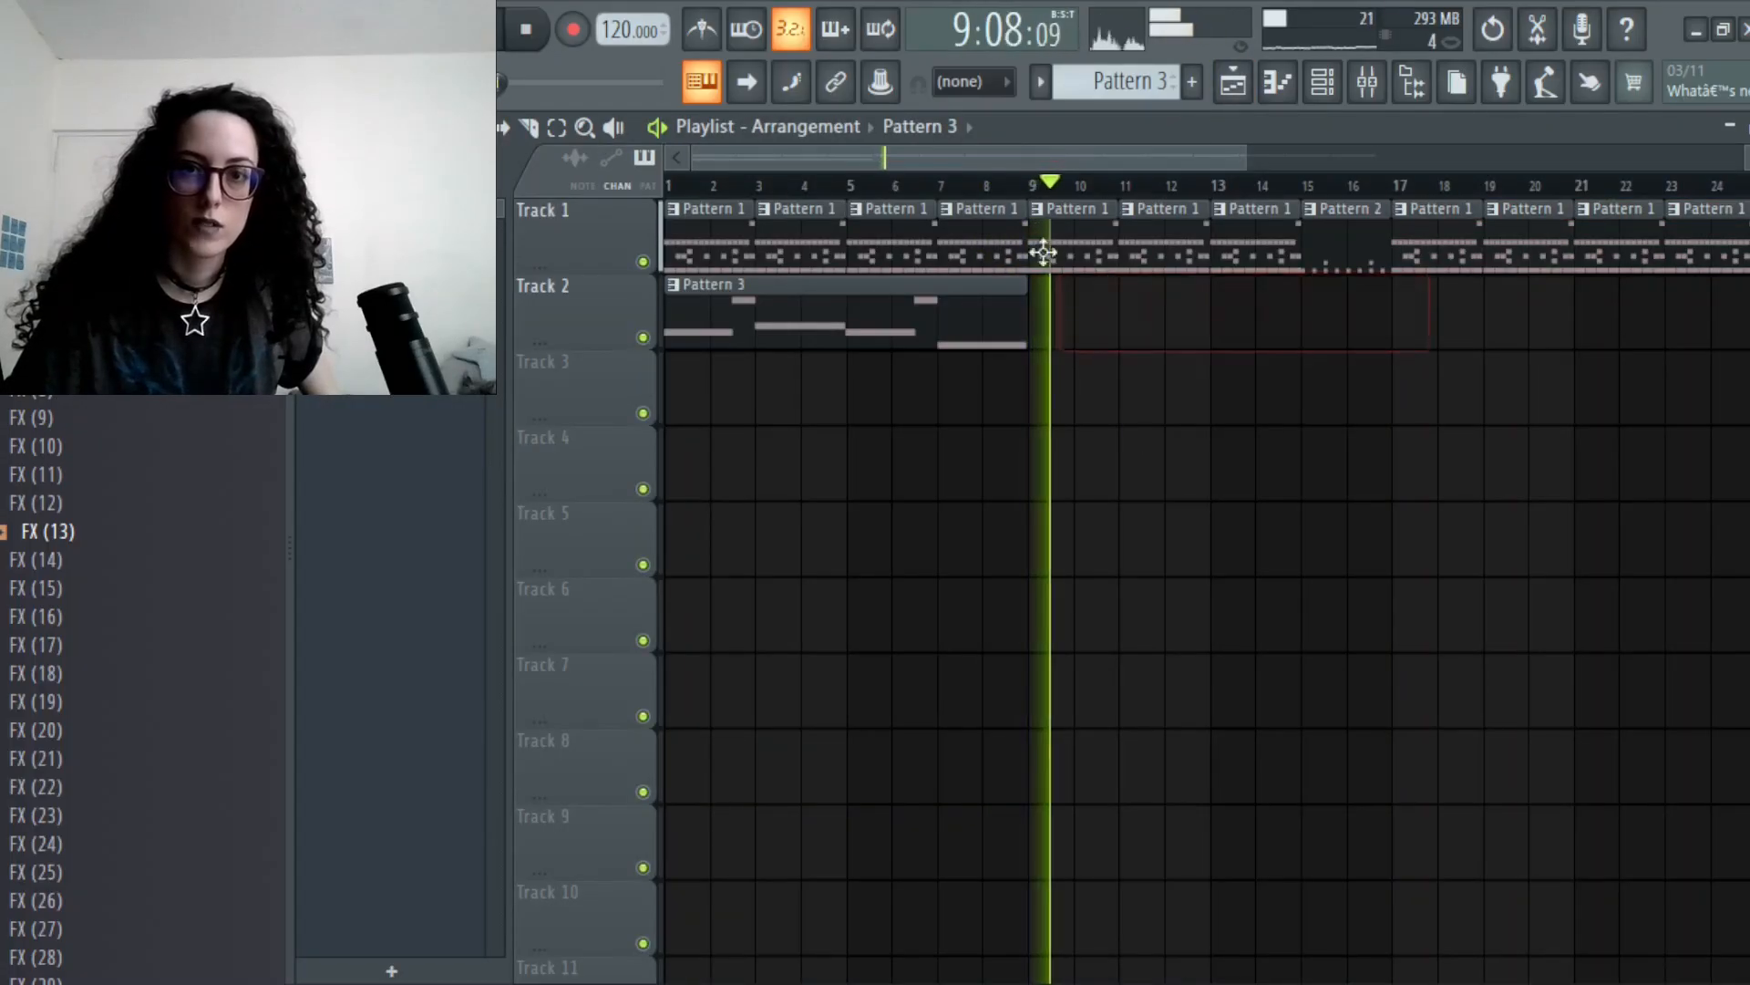
{"action": "key", "text": "space"}
{"action": "left_click", "coordinate": [1076, 392]}
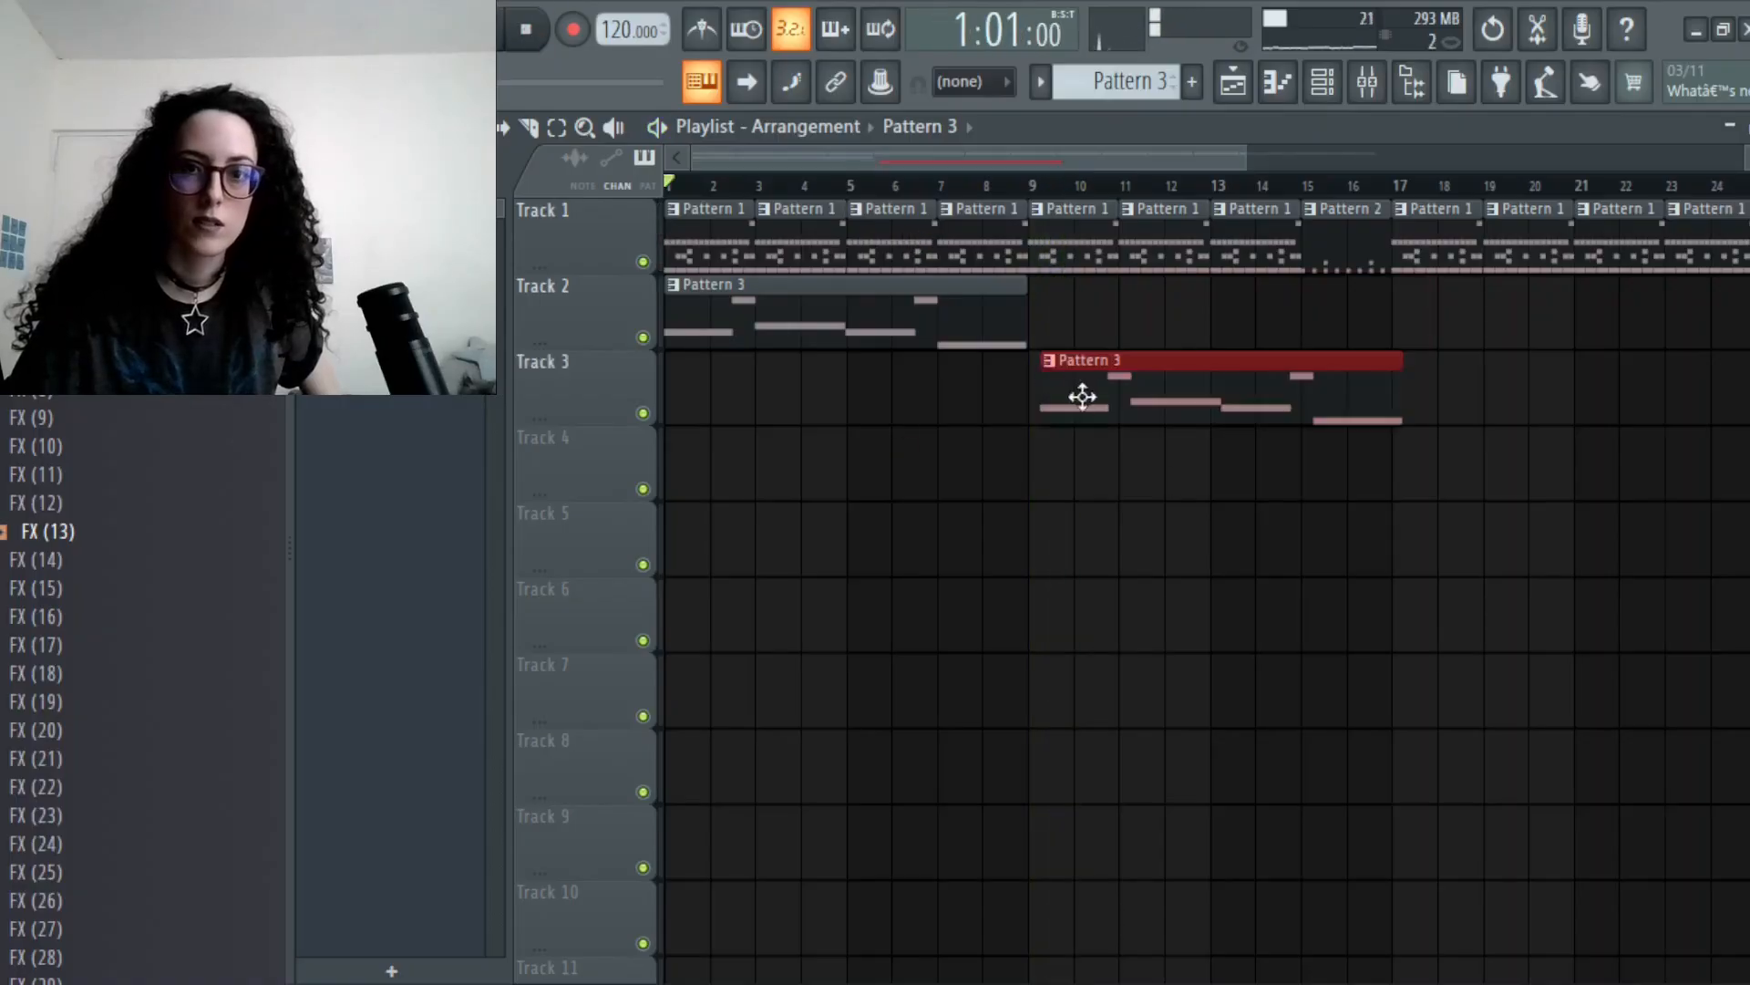
{"action": "left_click_drag", "start_coordinate": [1087, 404], "coordinate": [1088, 328]}
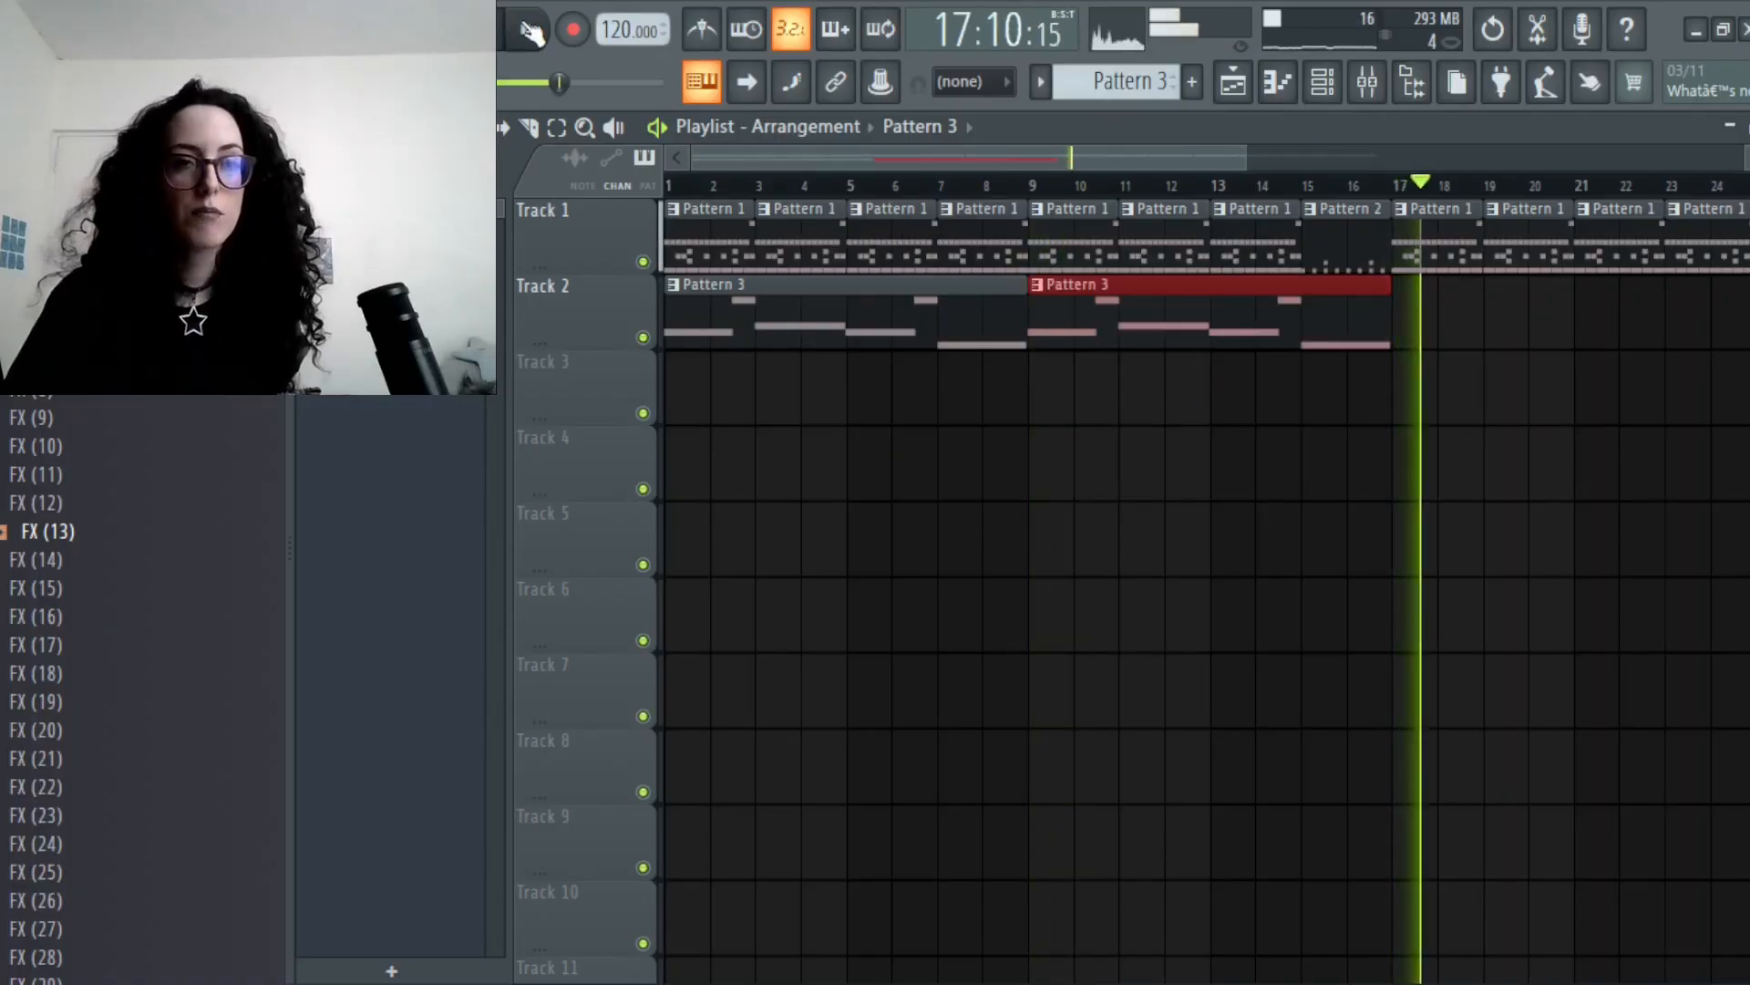
- Place two more Pattern 3 clips on Track 2, at bar 17 and just after the start of bar 25
{"action": "left_click", "coordinate": [1401, 334]}
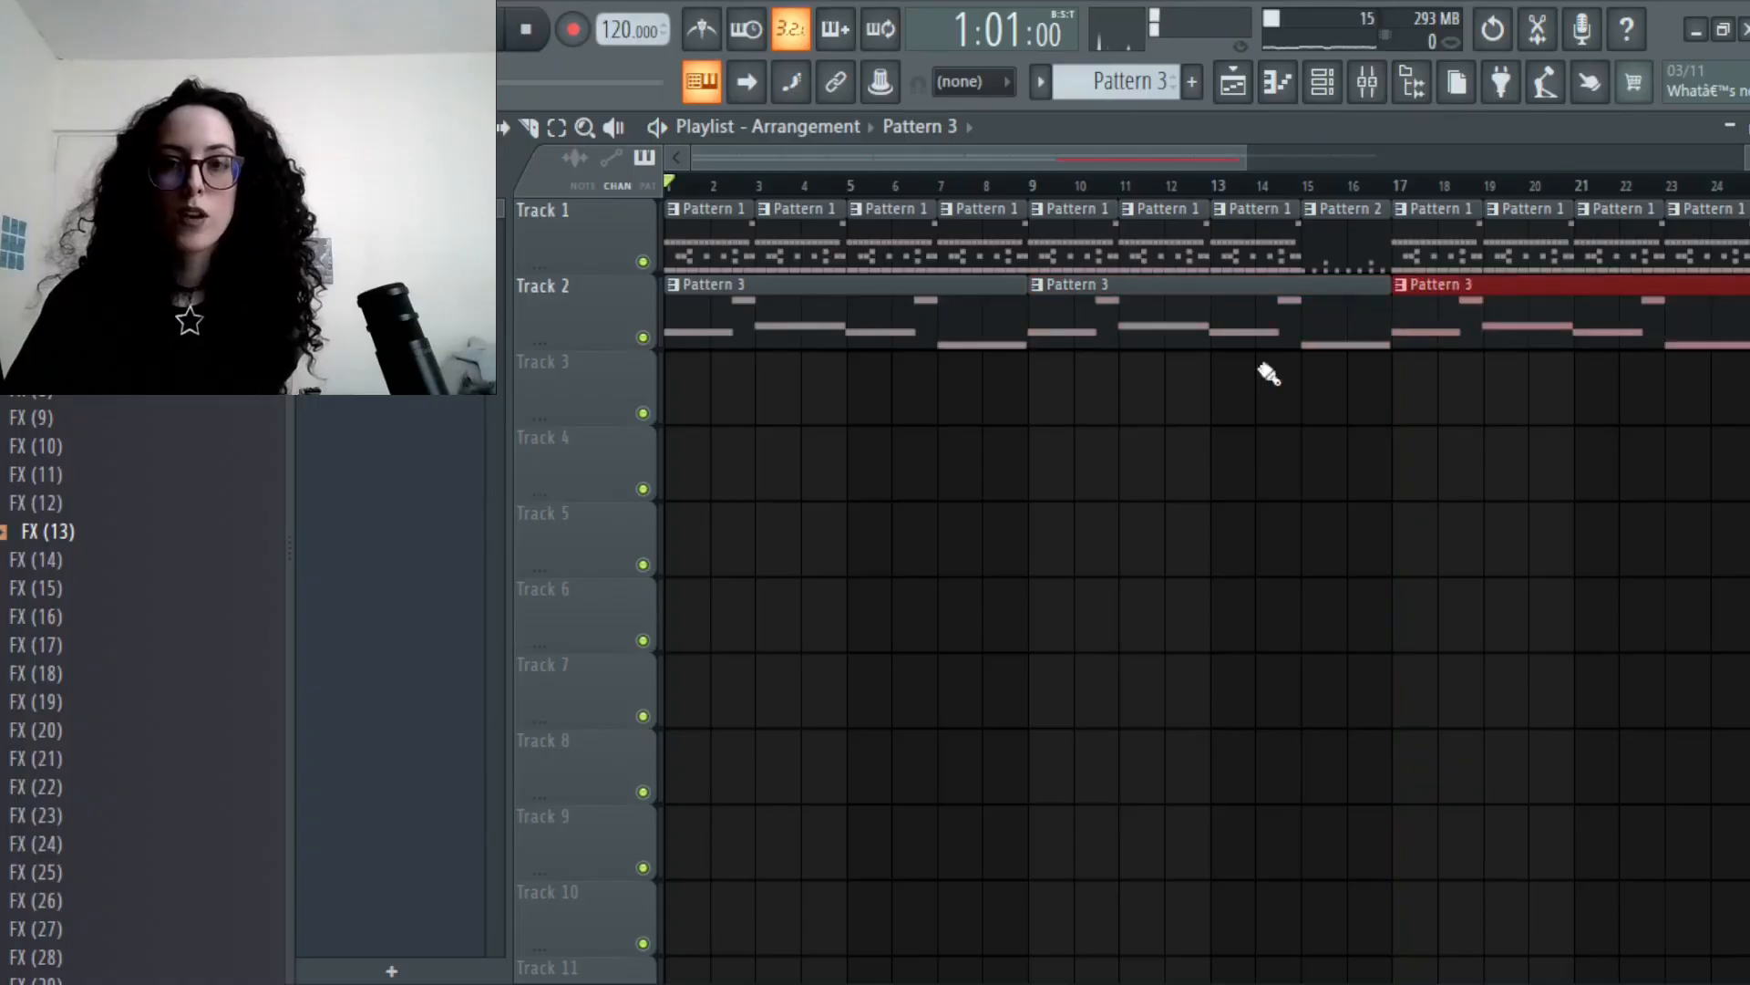
{"action": "left_click_drag", "start_coordinate": [959, 156], "coordinate": [1162, 183]}
{"action": "left_click", "coordinate": [1363, 334]}
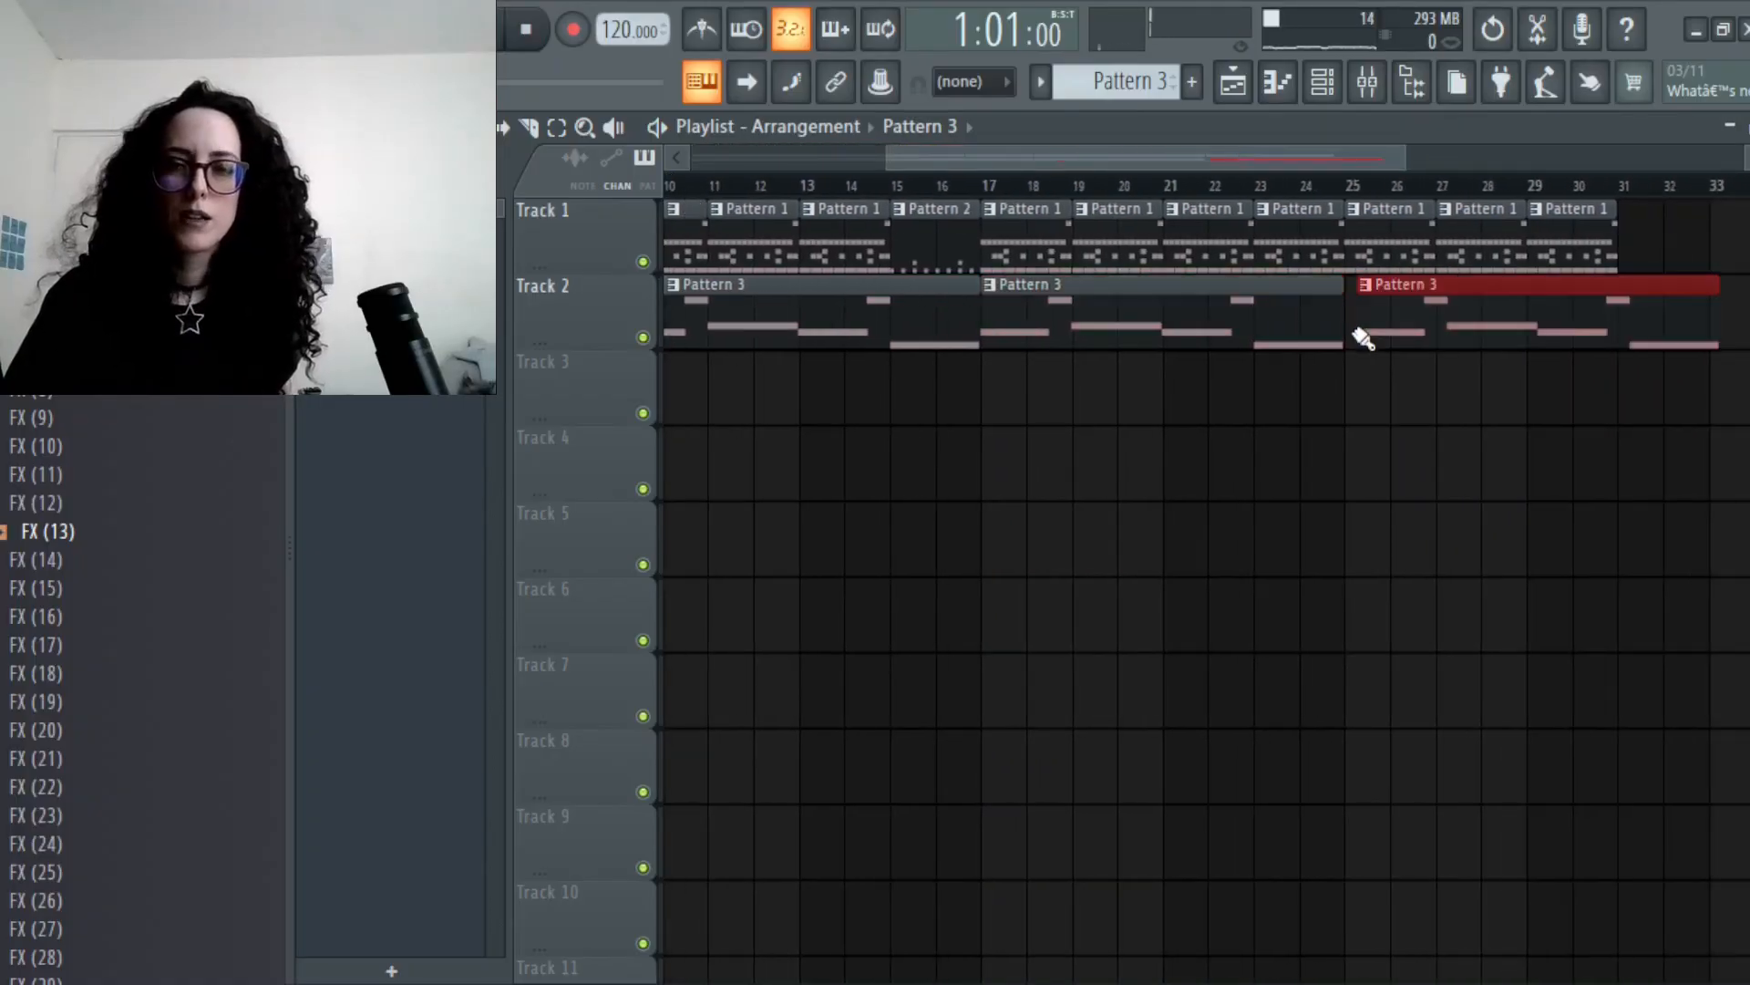
- Remove the two Pattern 3 clips at bars 17 and 25 from Track 2
{"action": "left_click_drag", "start_coordinate": [1485, 330], "coordinate": [1476, 334]}
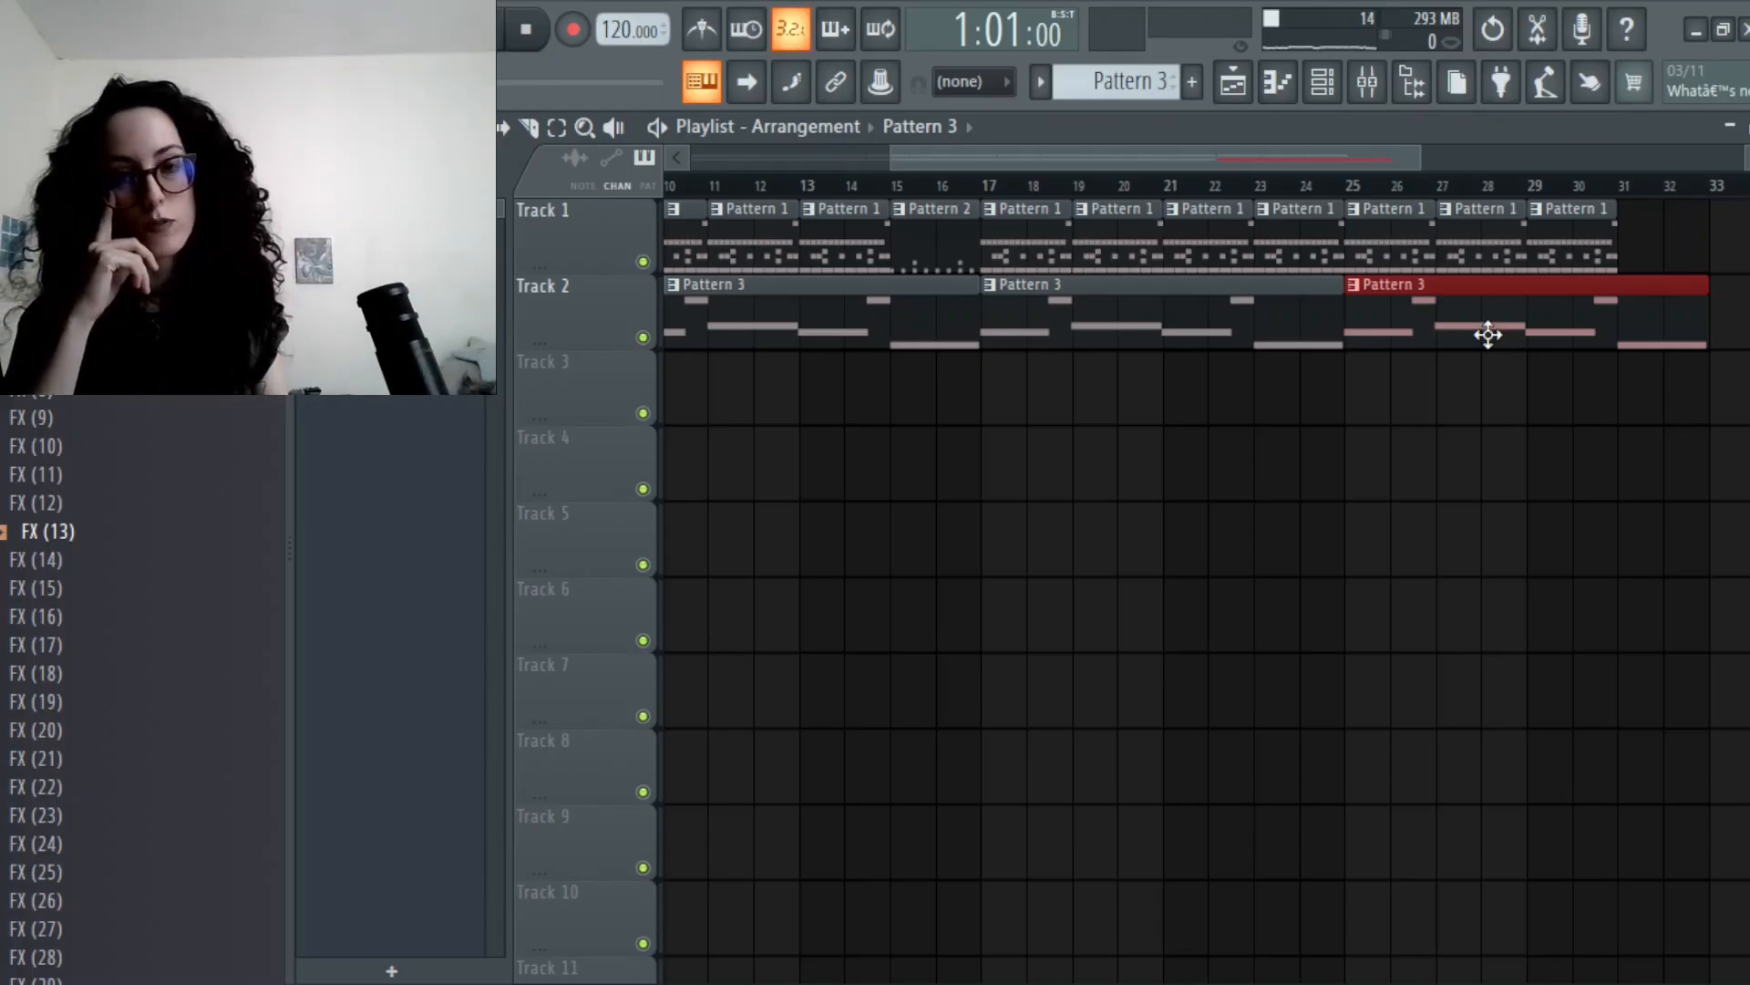
{"action": "right_click", "coordinate": [1488, 335]}
{"action": "right_click", "coordinate": [1270, 335]}
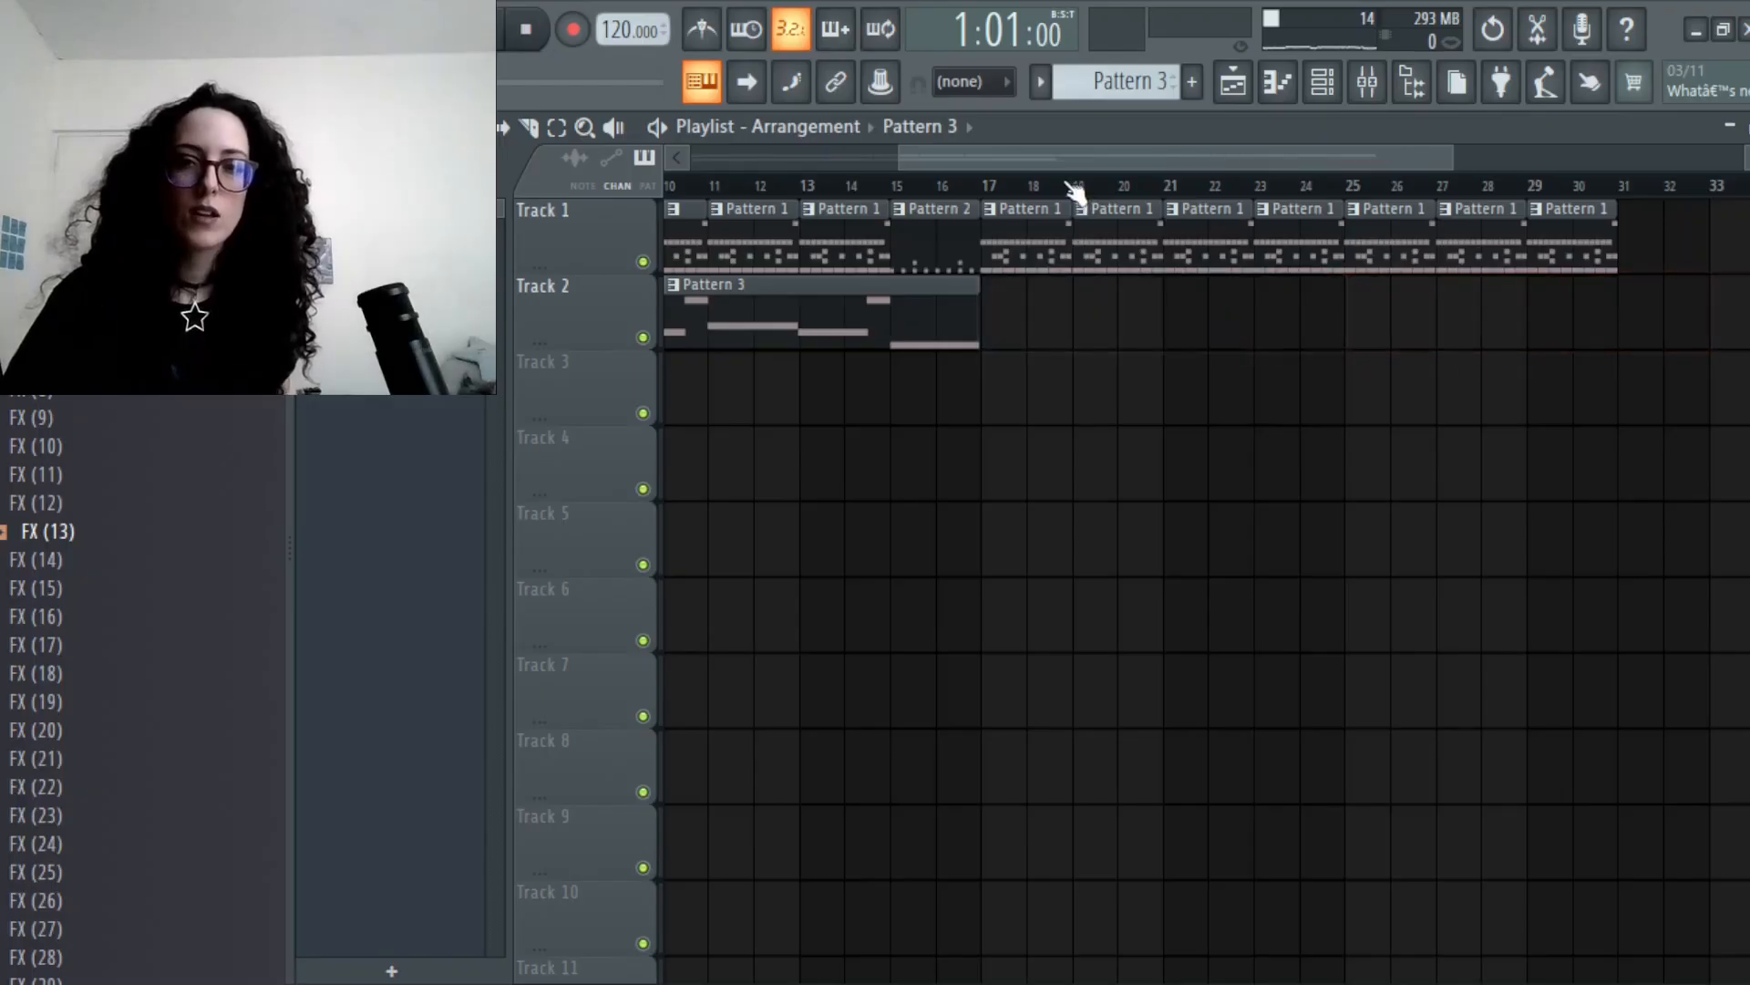
{"action": "left_click_drag", "start_coordinate": [1085, 160], "coordinate": [732, 127]}
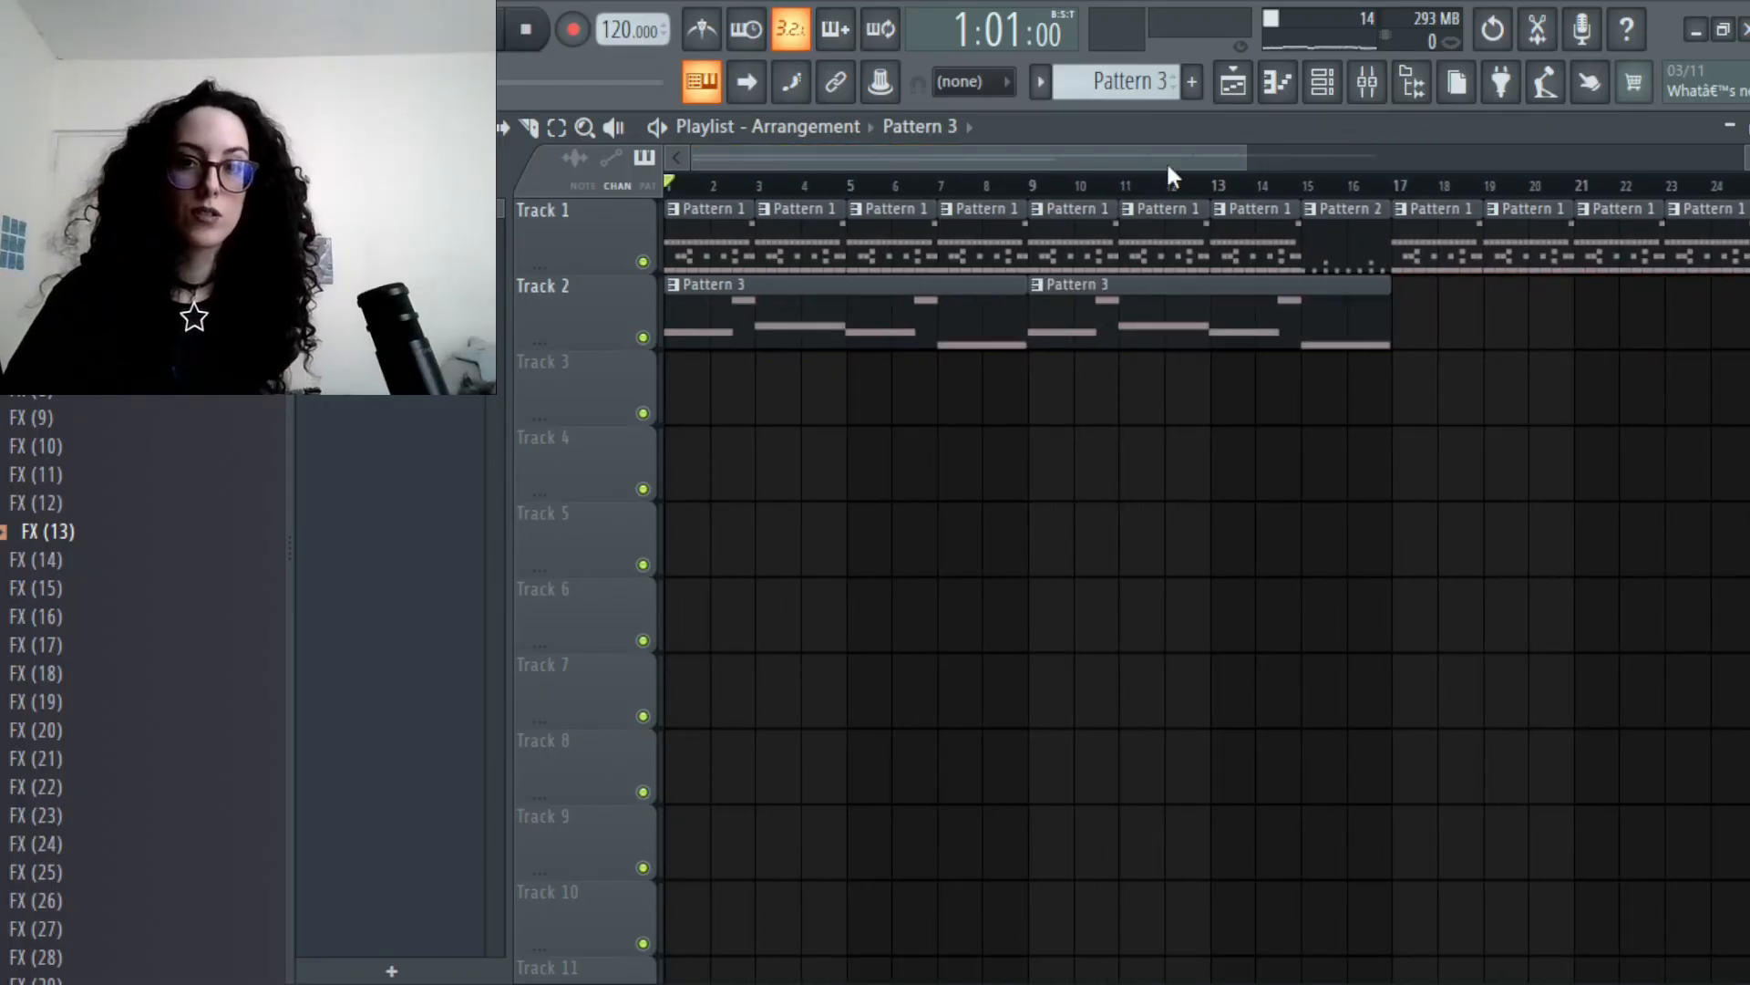
- Audition Toxic Biohazard #2 with the MysteryKeys preset while the arrangement plays
{"action": "left_click", "coordinate": [1349, 91]}
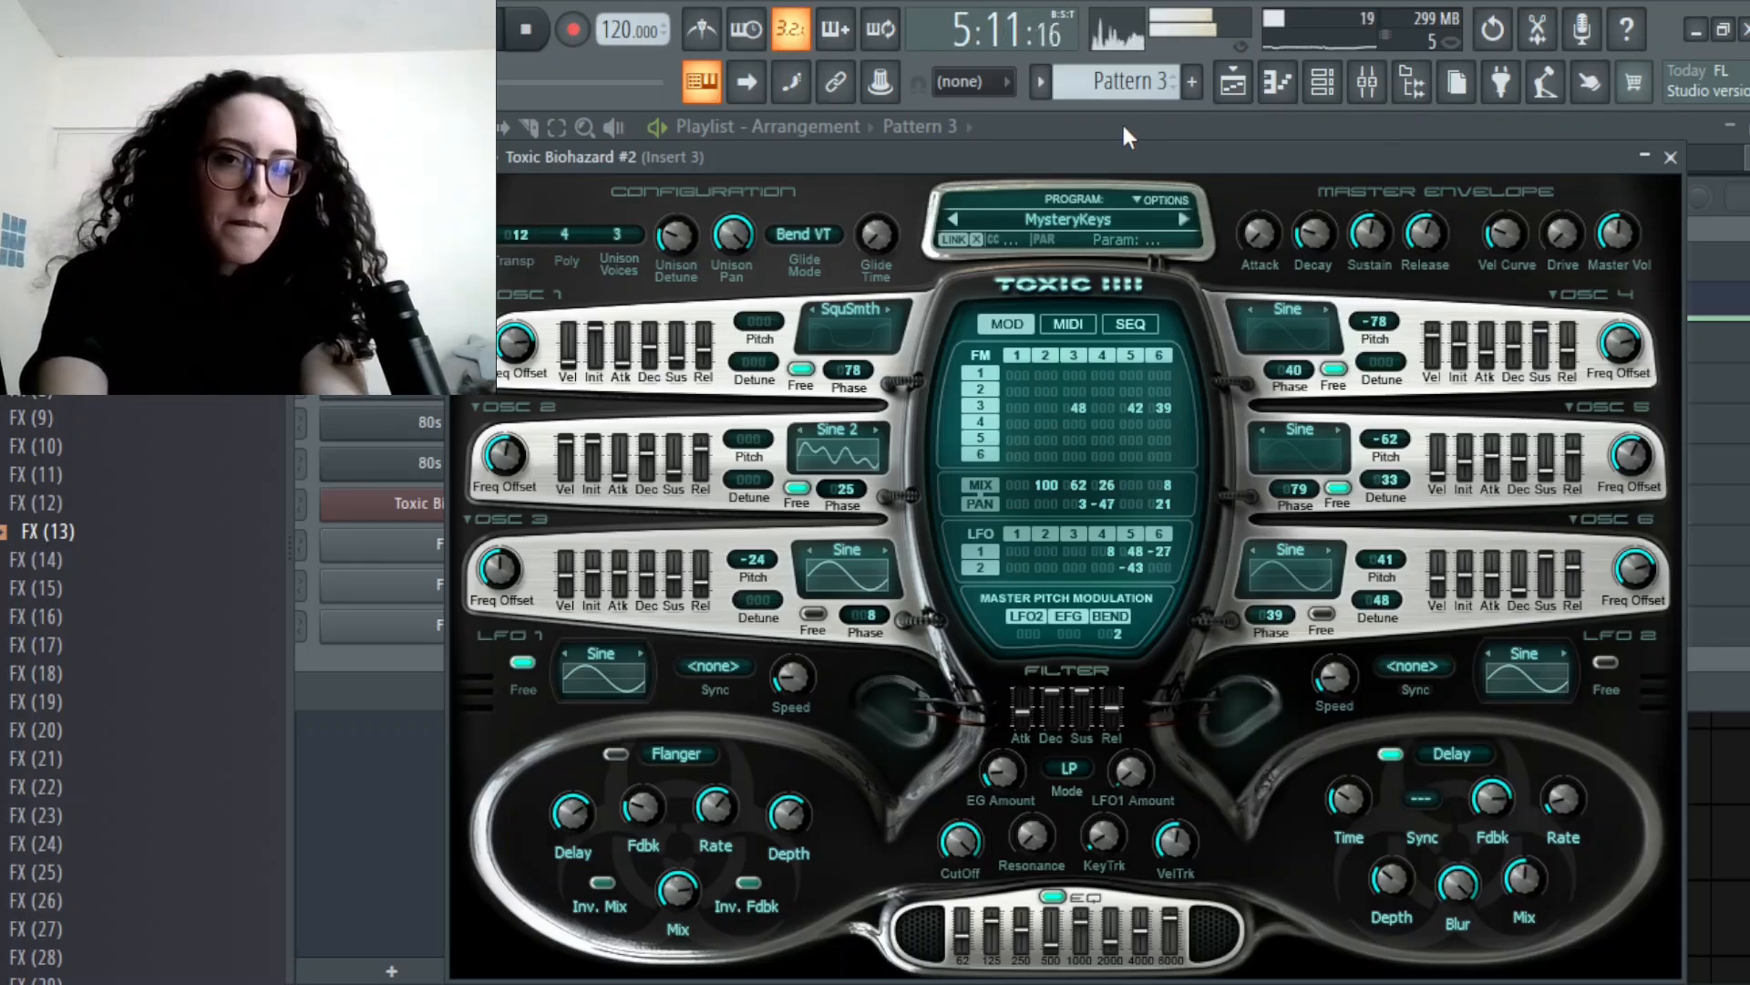
{"action": "key", "text": "Escape"}
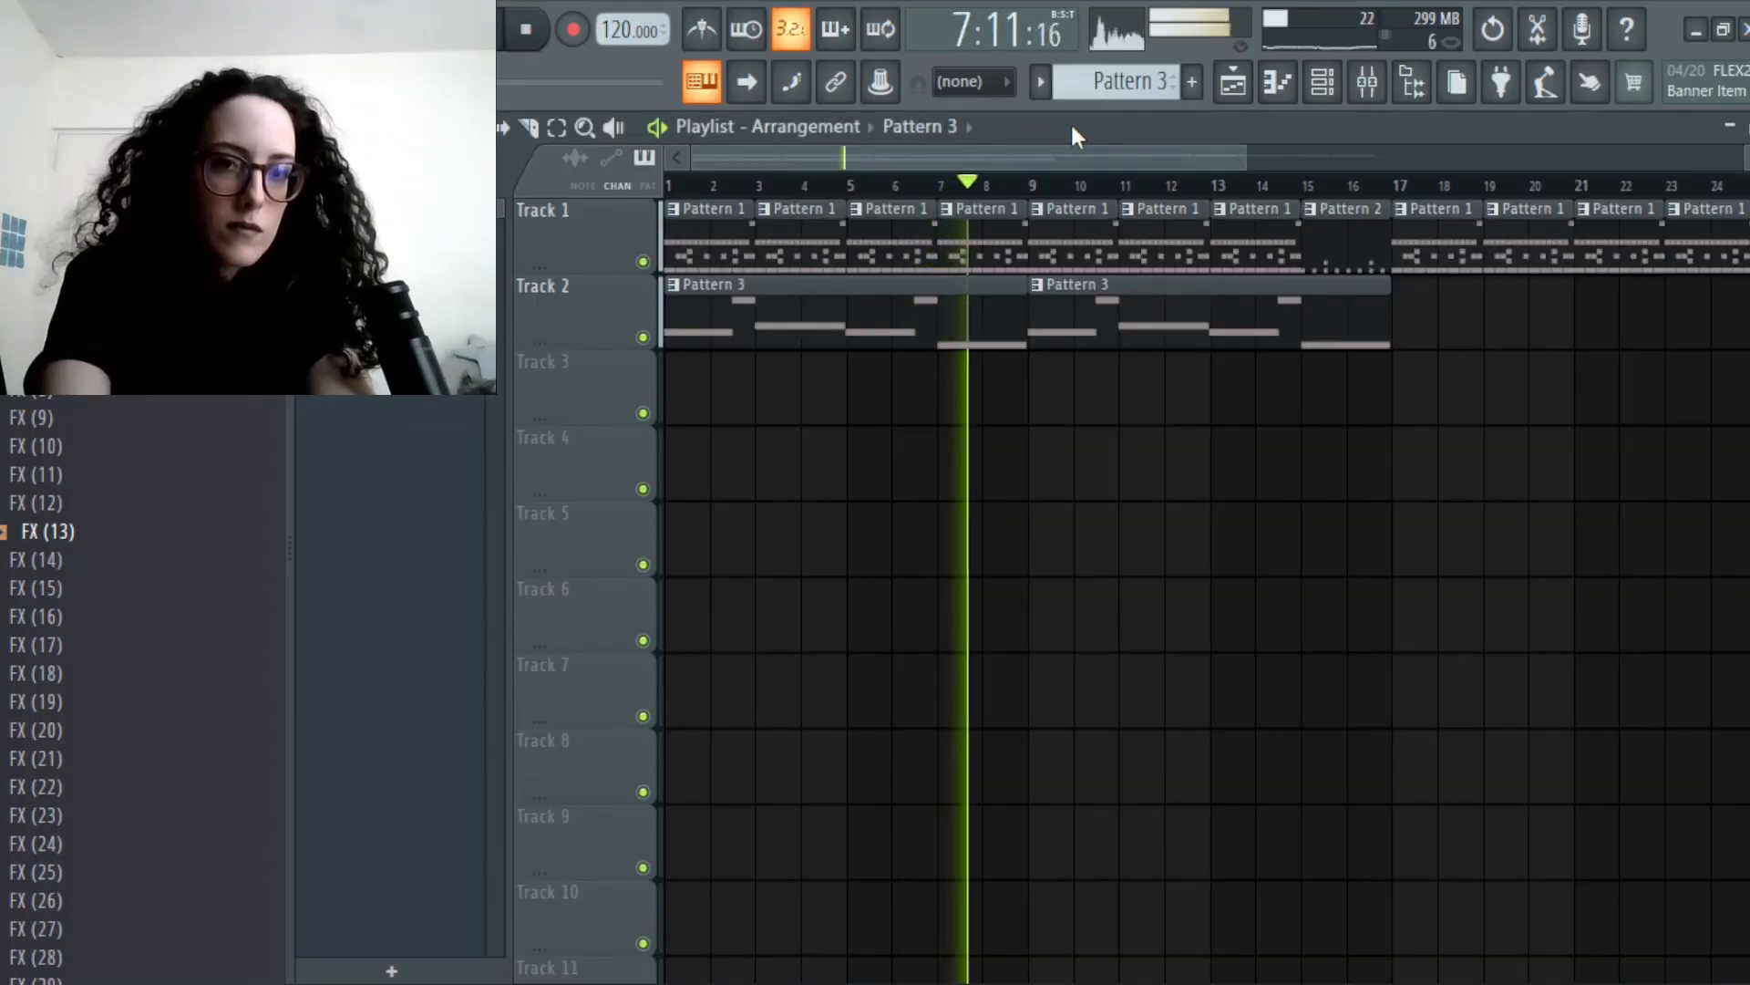
{"action": "key", "text": "space"}
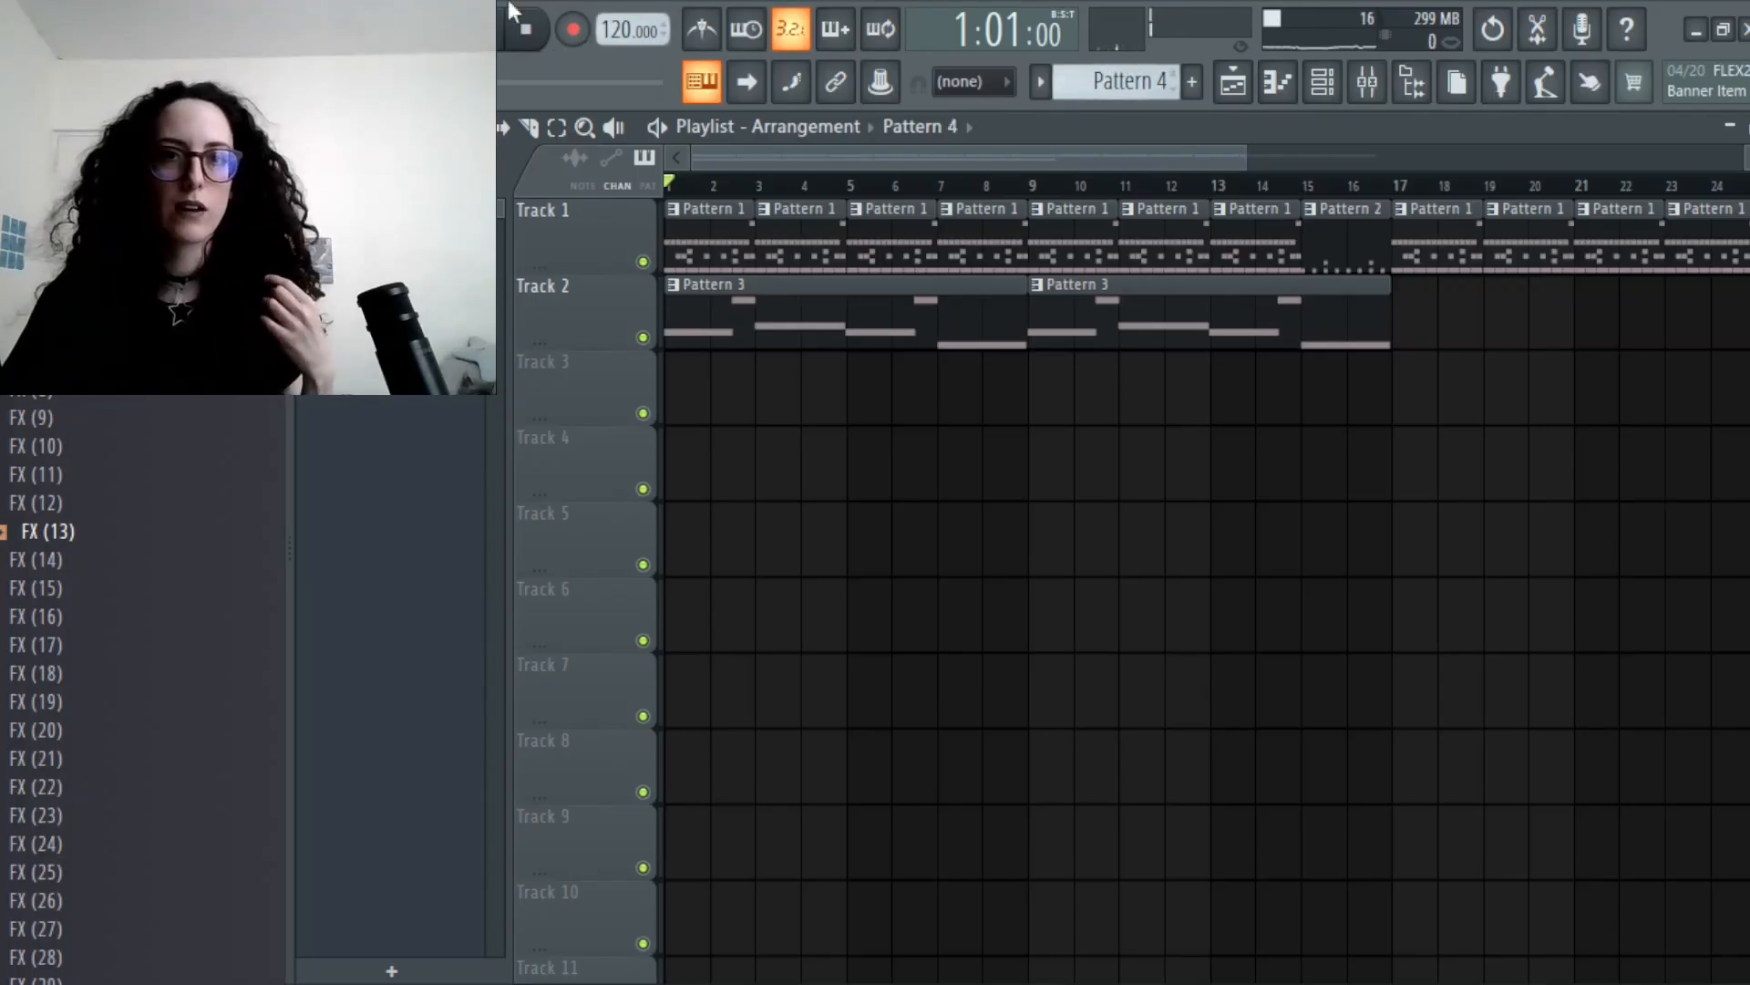
- Record a Toxic Biohazard #2 melody take into Pattern 4 and check its notes in the piano roll
{"action": "left_click", "coordinate": [573, 39]}
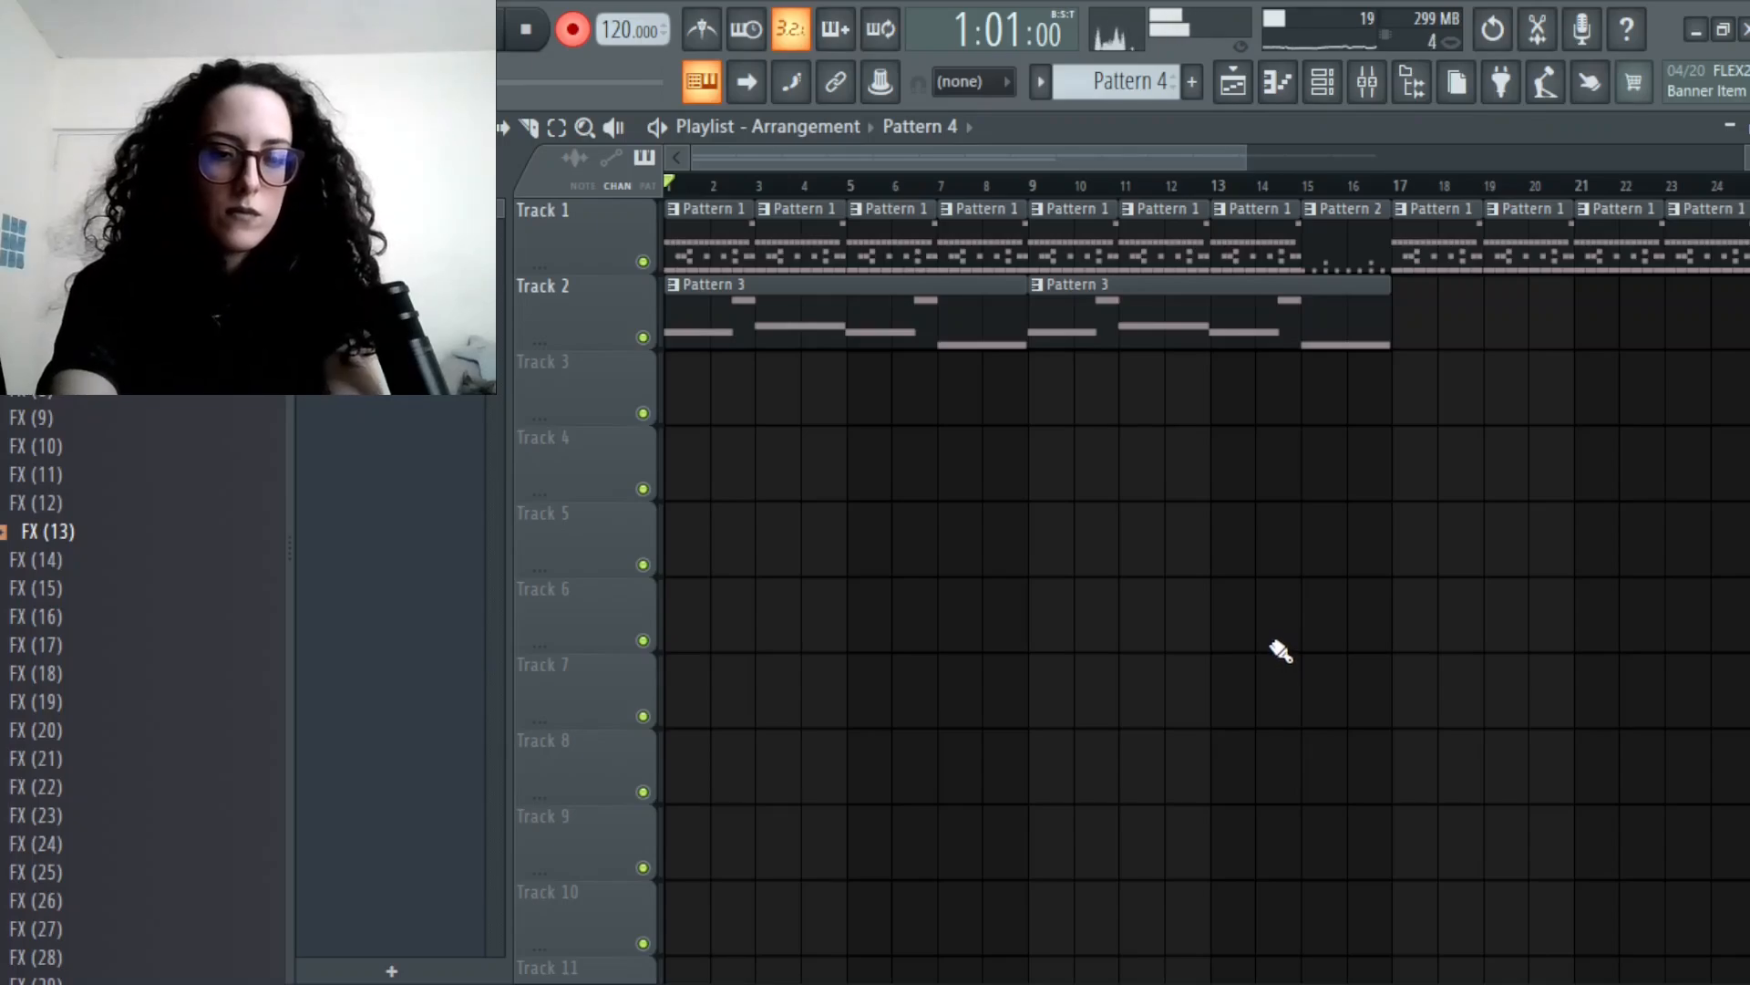
{"action": "key", "text": "space"}
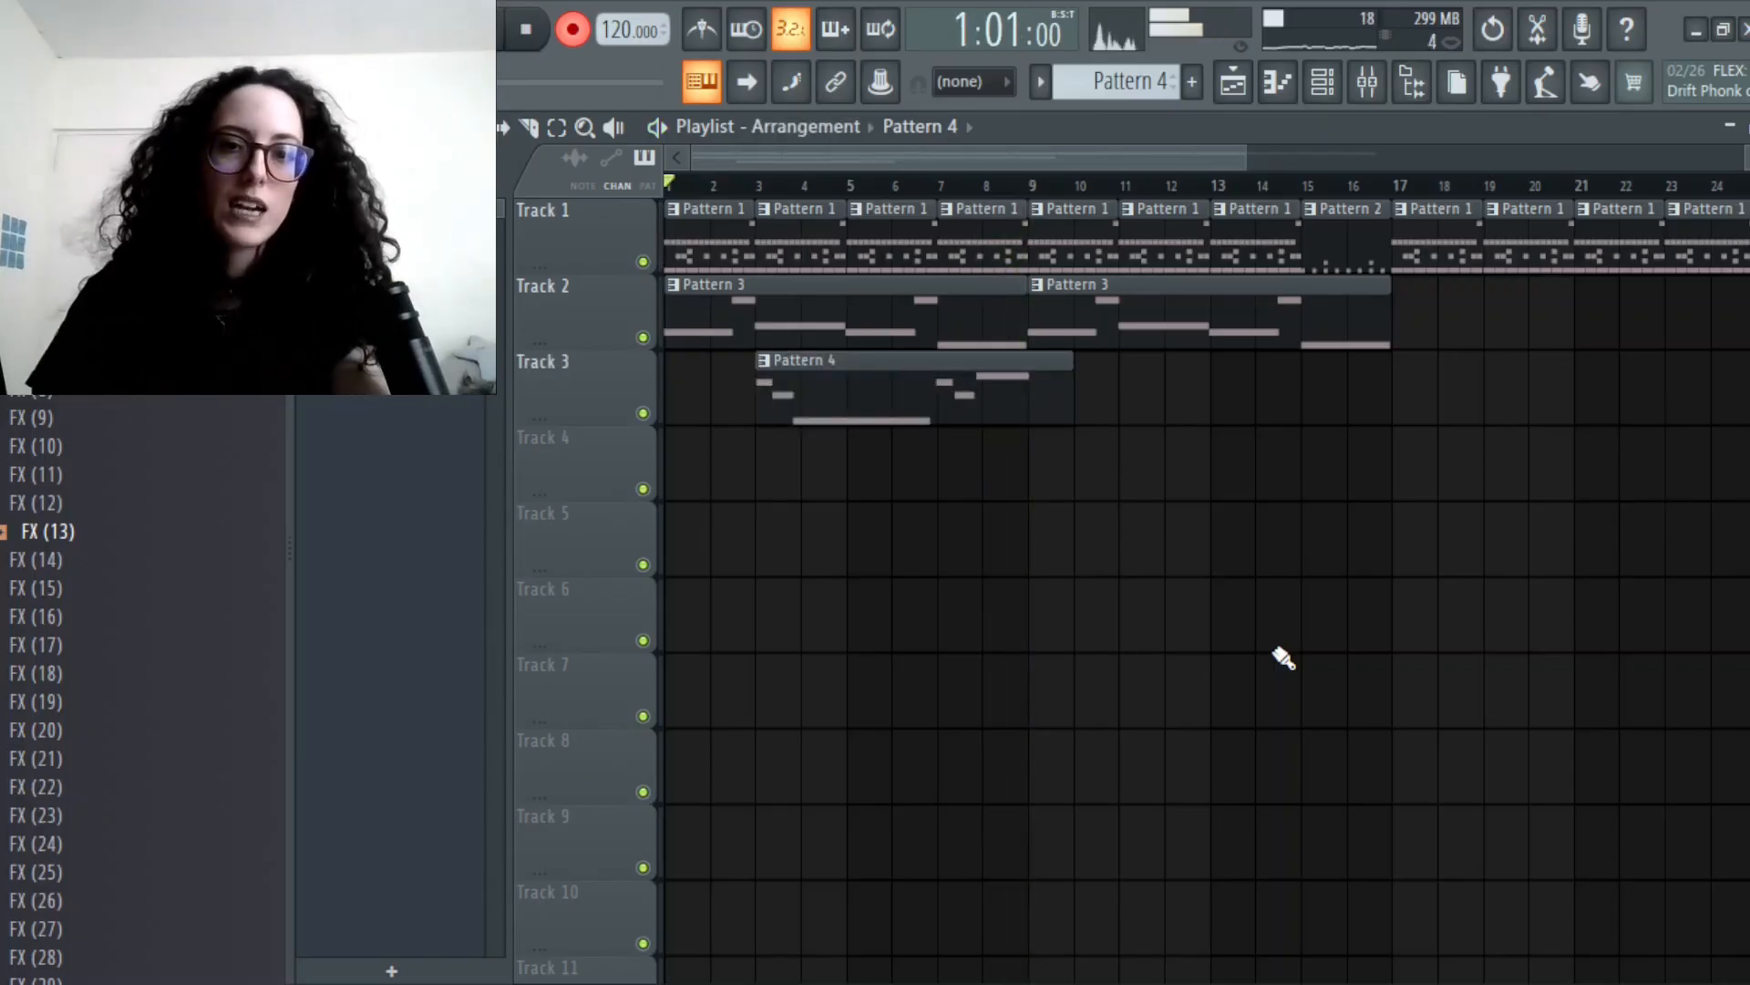
{"action": "double_click", "coordinate": [822, 412]}
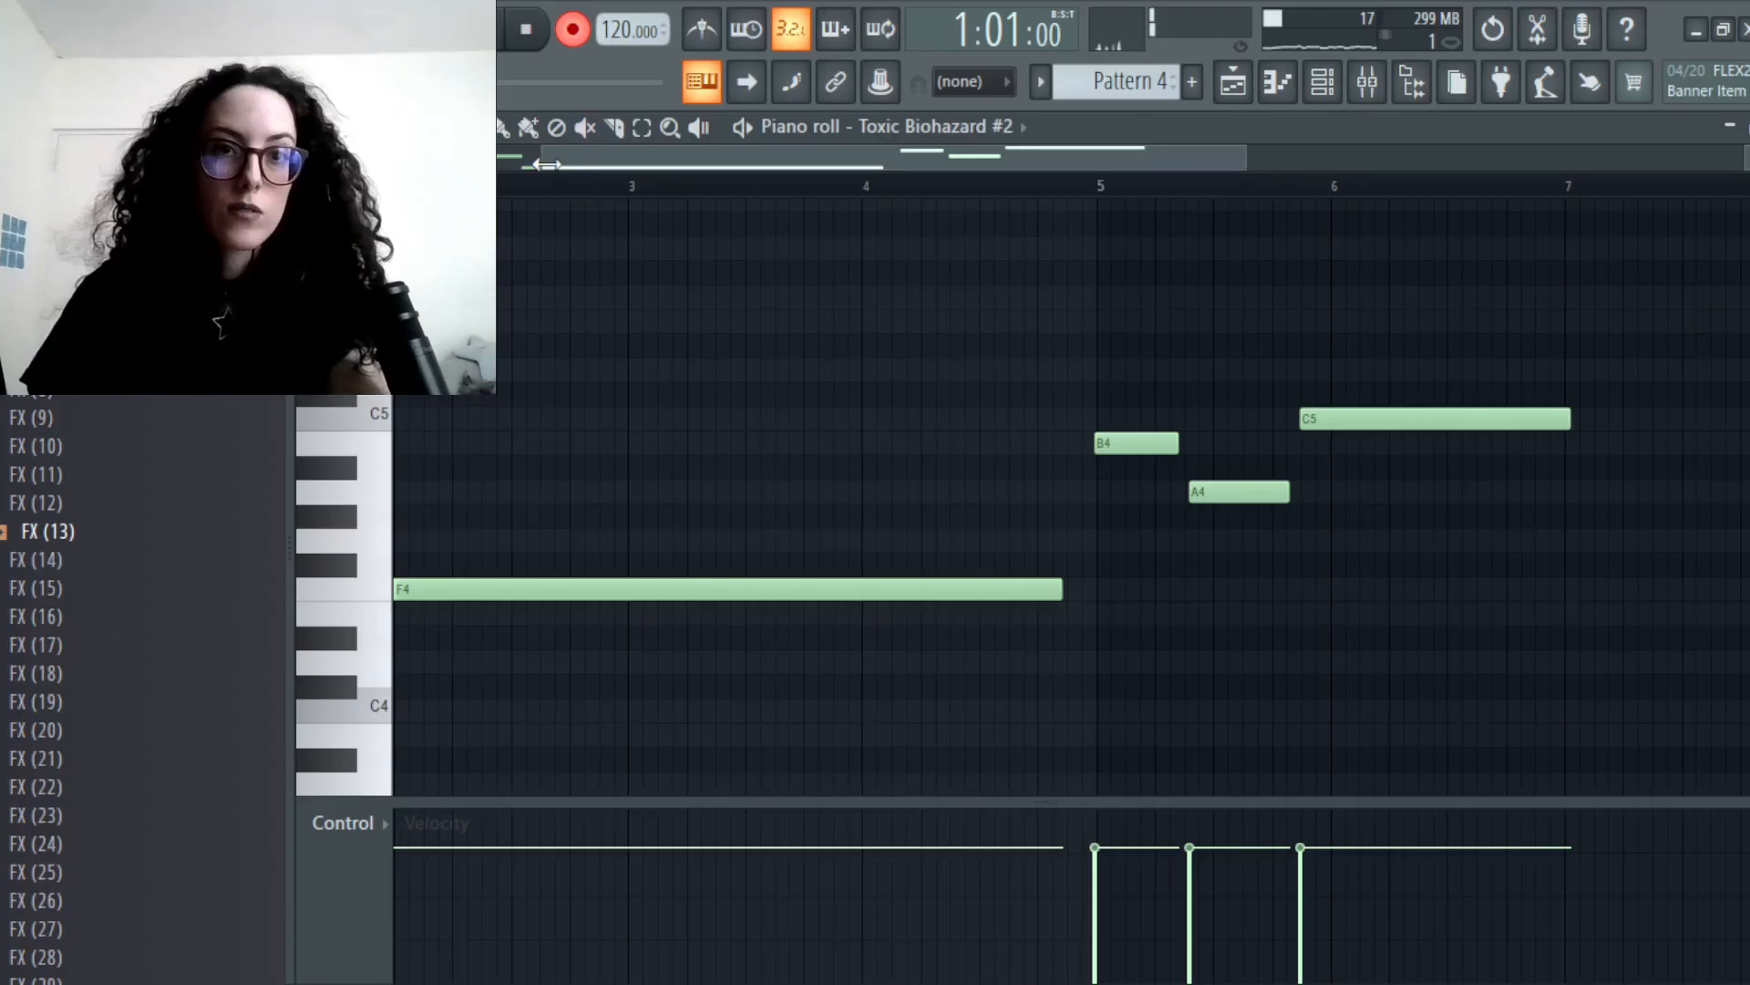
{"action": "left_click_drag", "start_coordinate": [546, 164], "coordinate": [521, 164]}
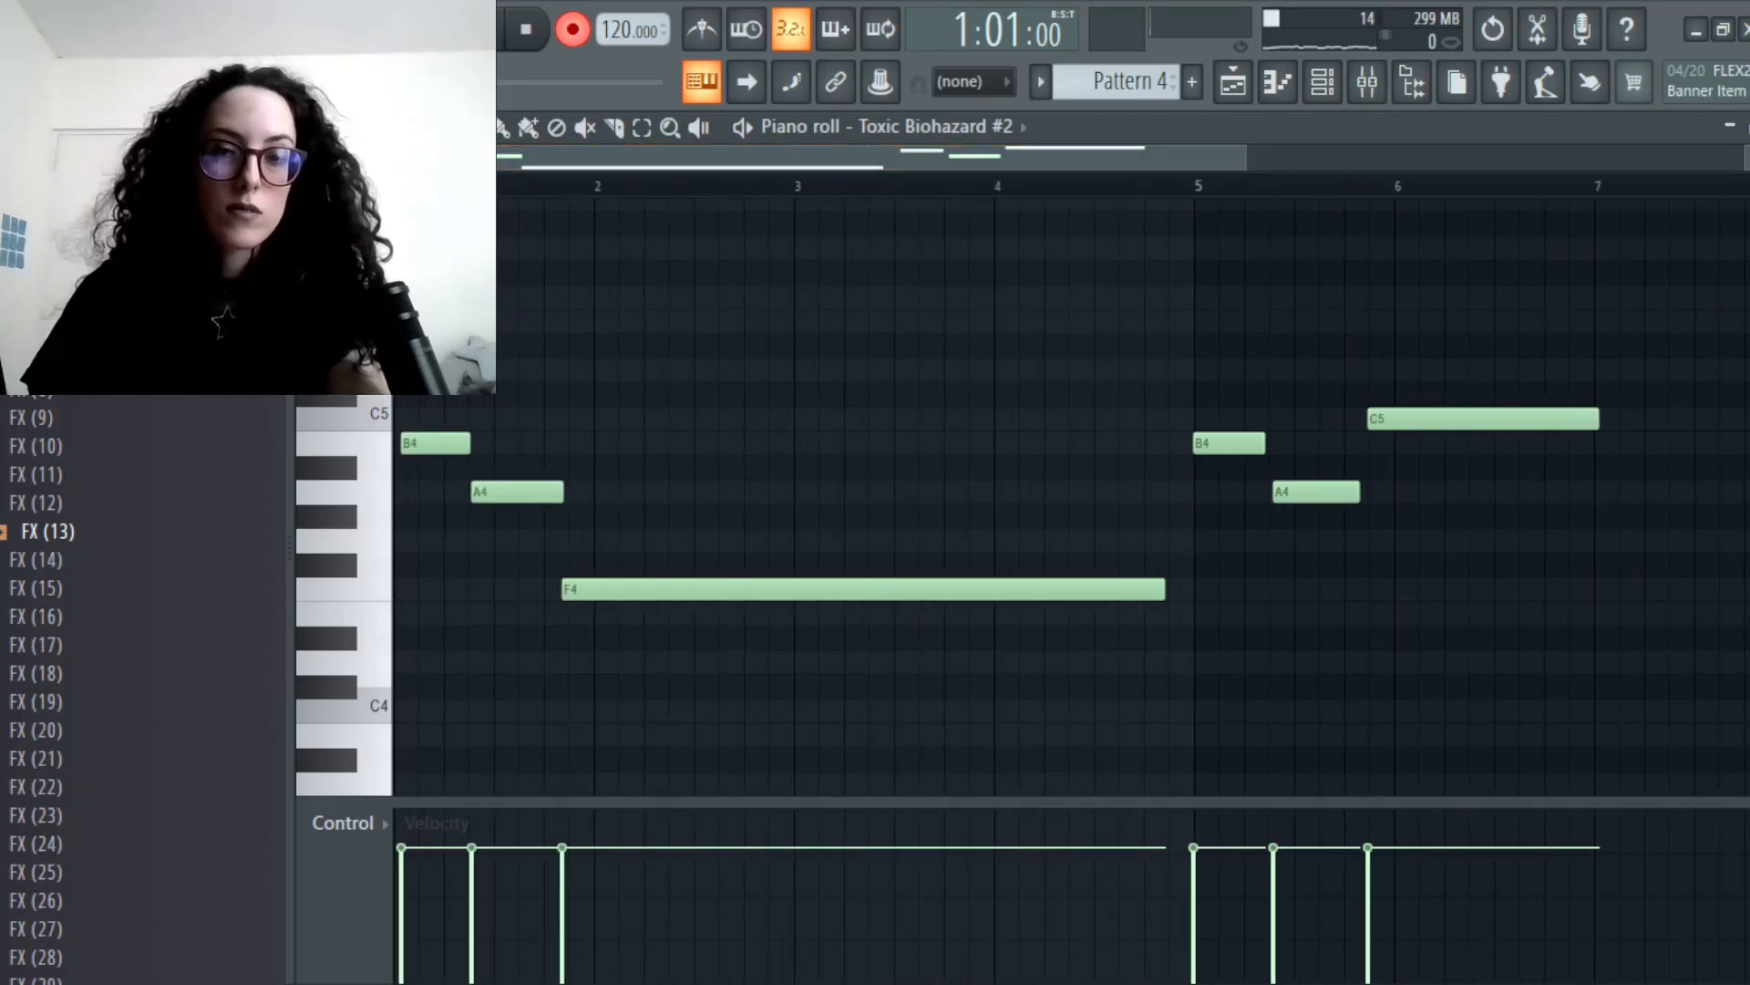
{"action": "key", "text": "F5"}
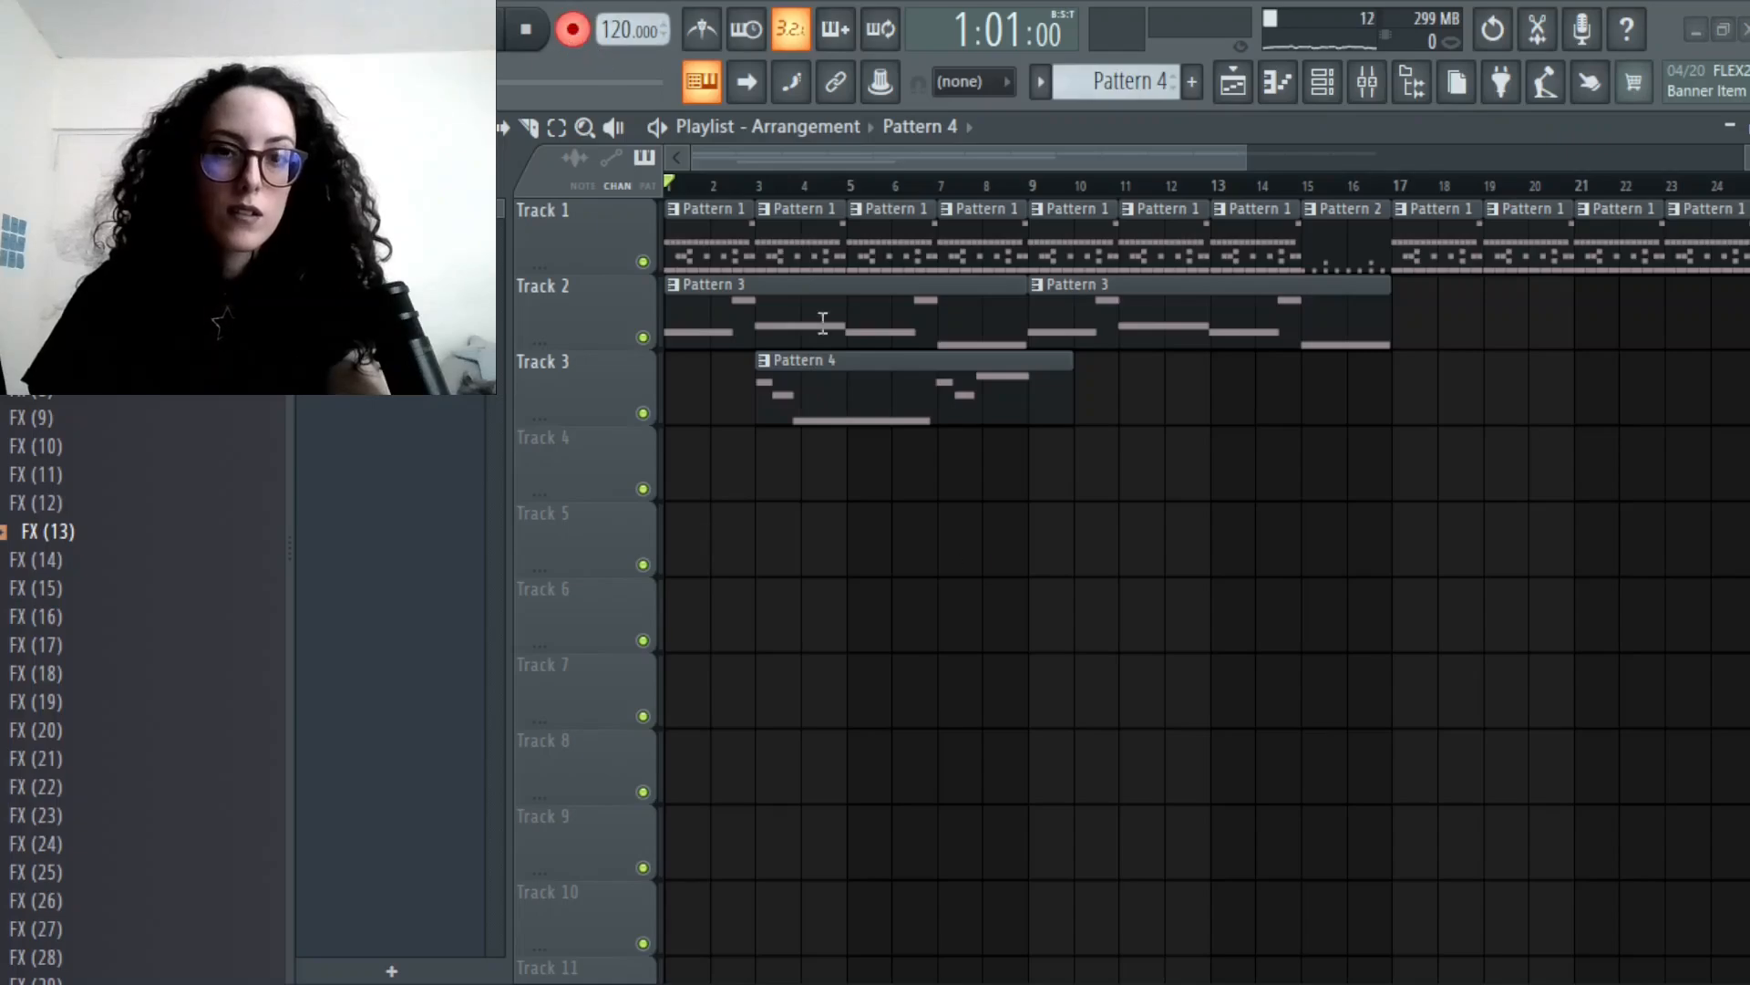
- Try a second recording of the Pattern 4 melody and undo the recorded takes on Tracks 3 and 4
{"action": "key", "text": "space"}
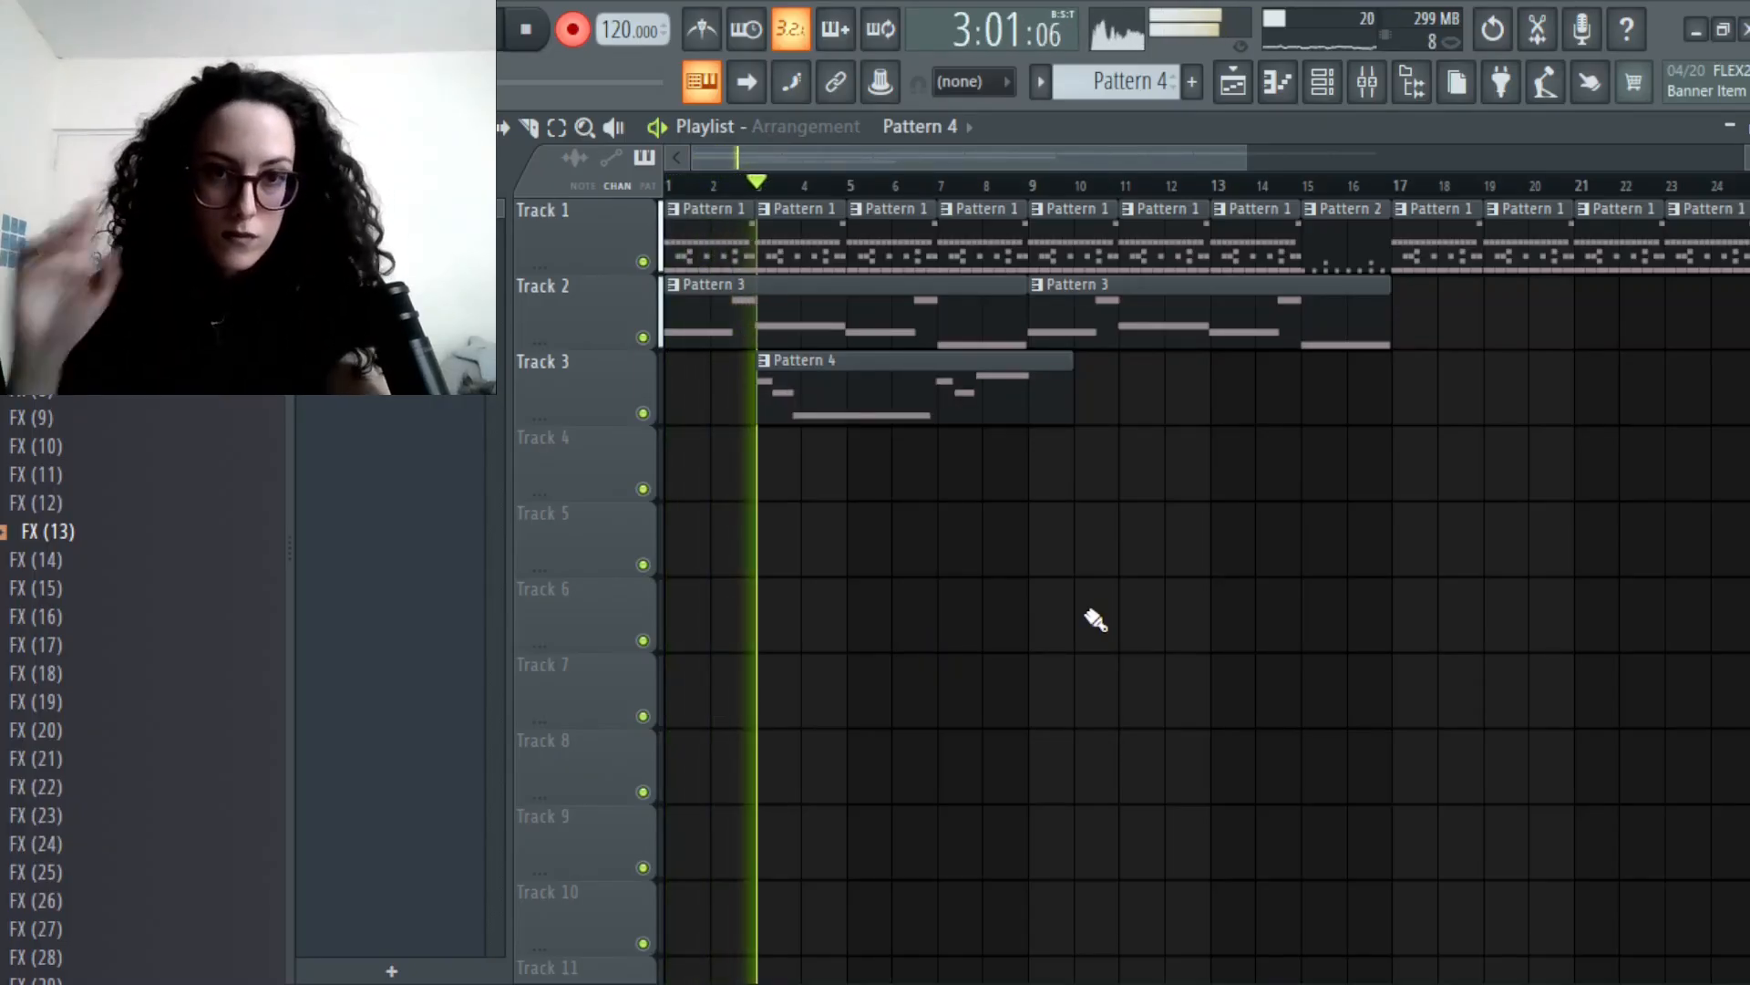
{"action": "key", "text": "space"}
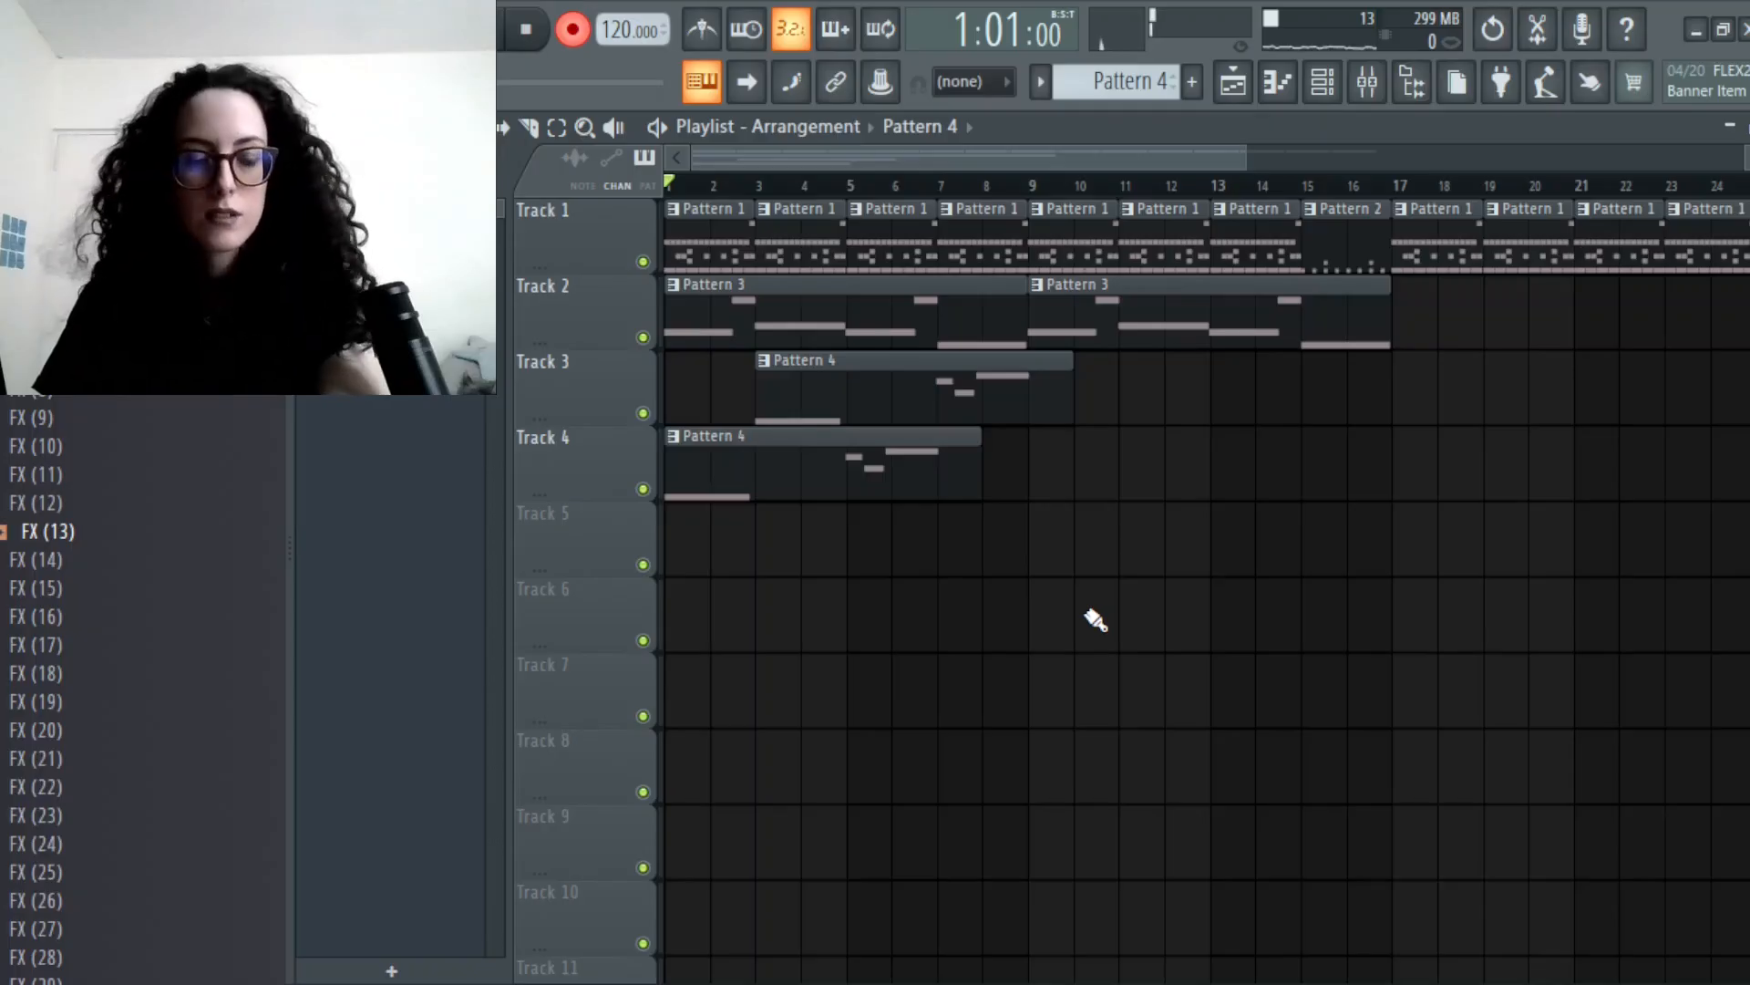
{"action": "key", "text": "ctrl+z"}
{"action": "key", "text": "ctrl+z"}
{"action": "key", "text": "ctrl+z"}
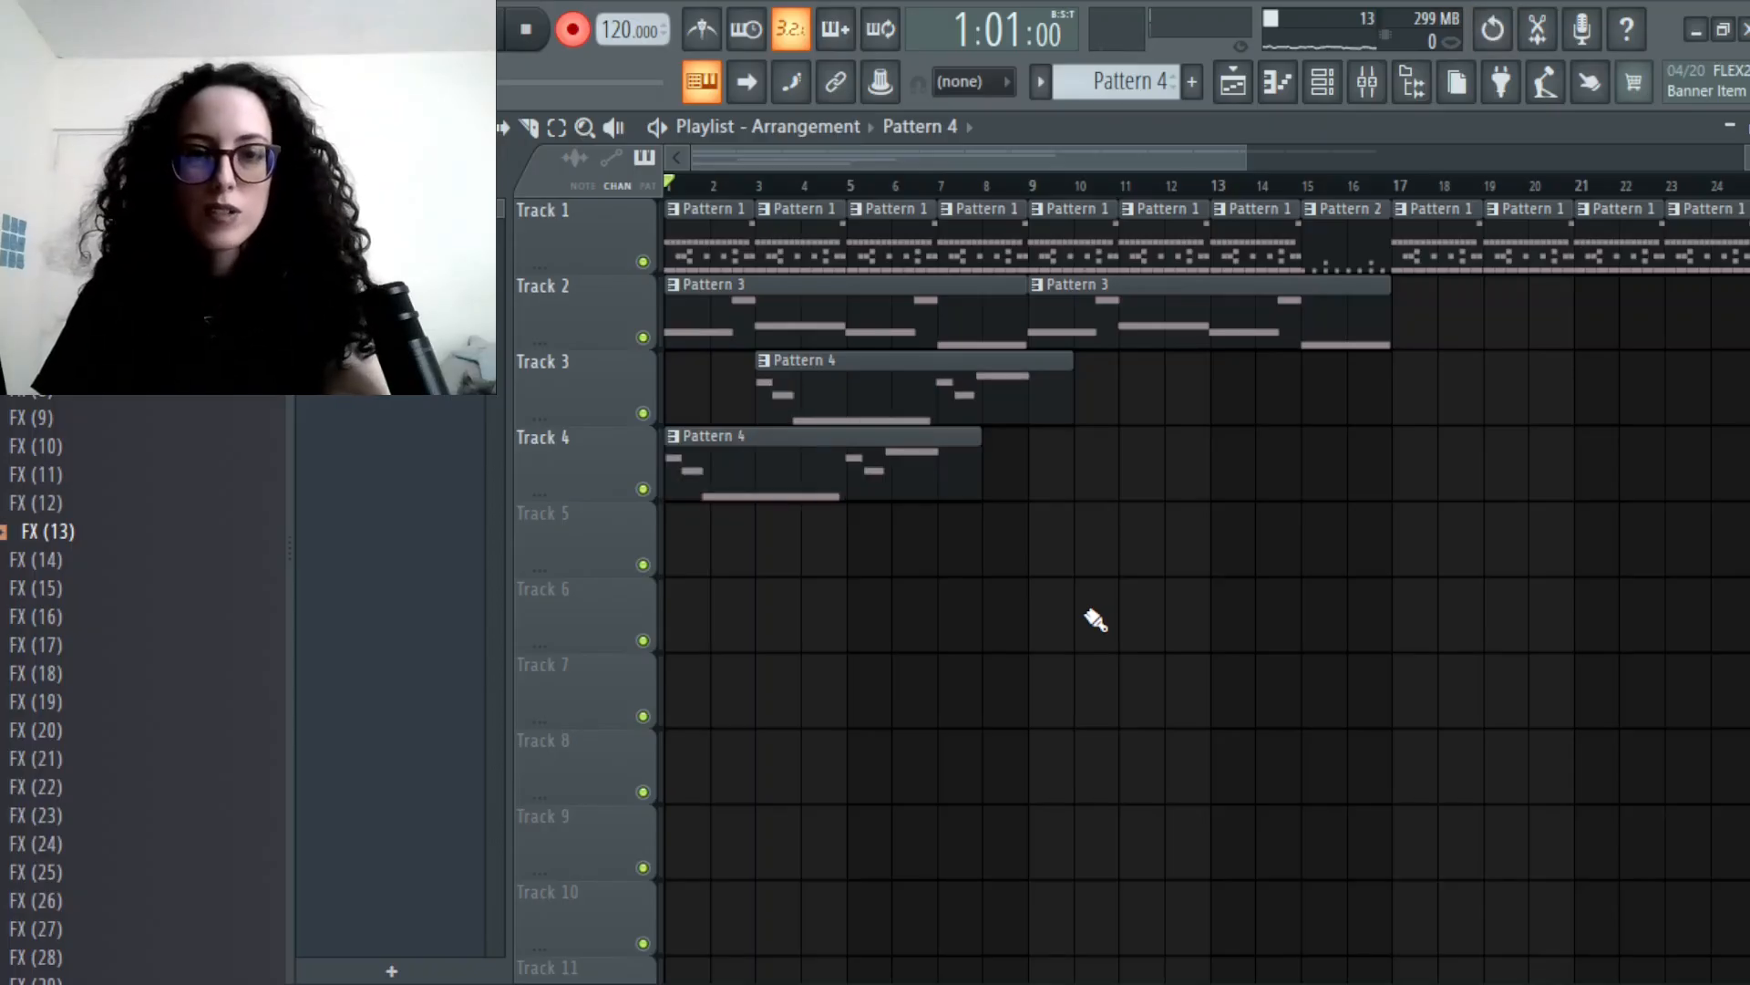
{"action": "key", "text": "ctrl+alt+z"}
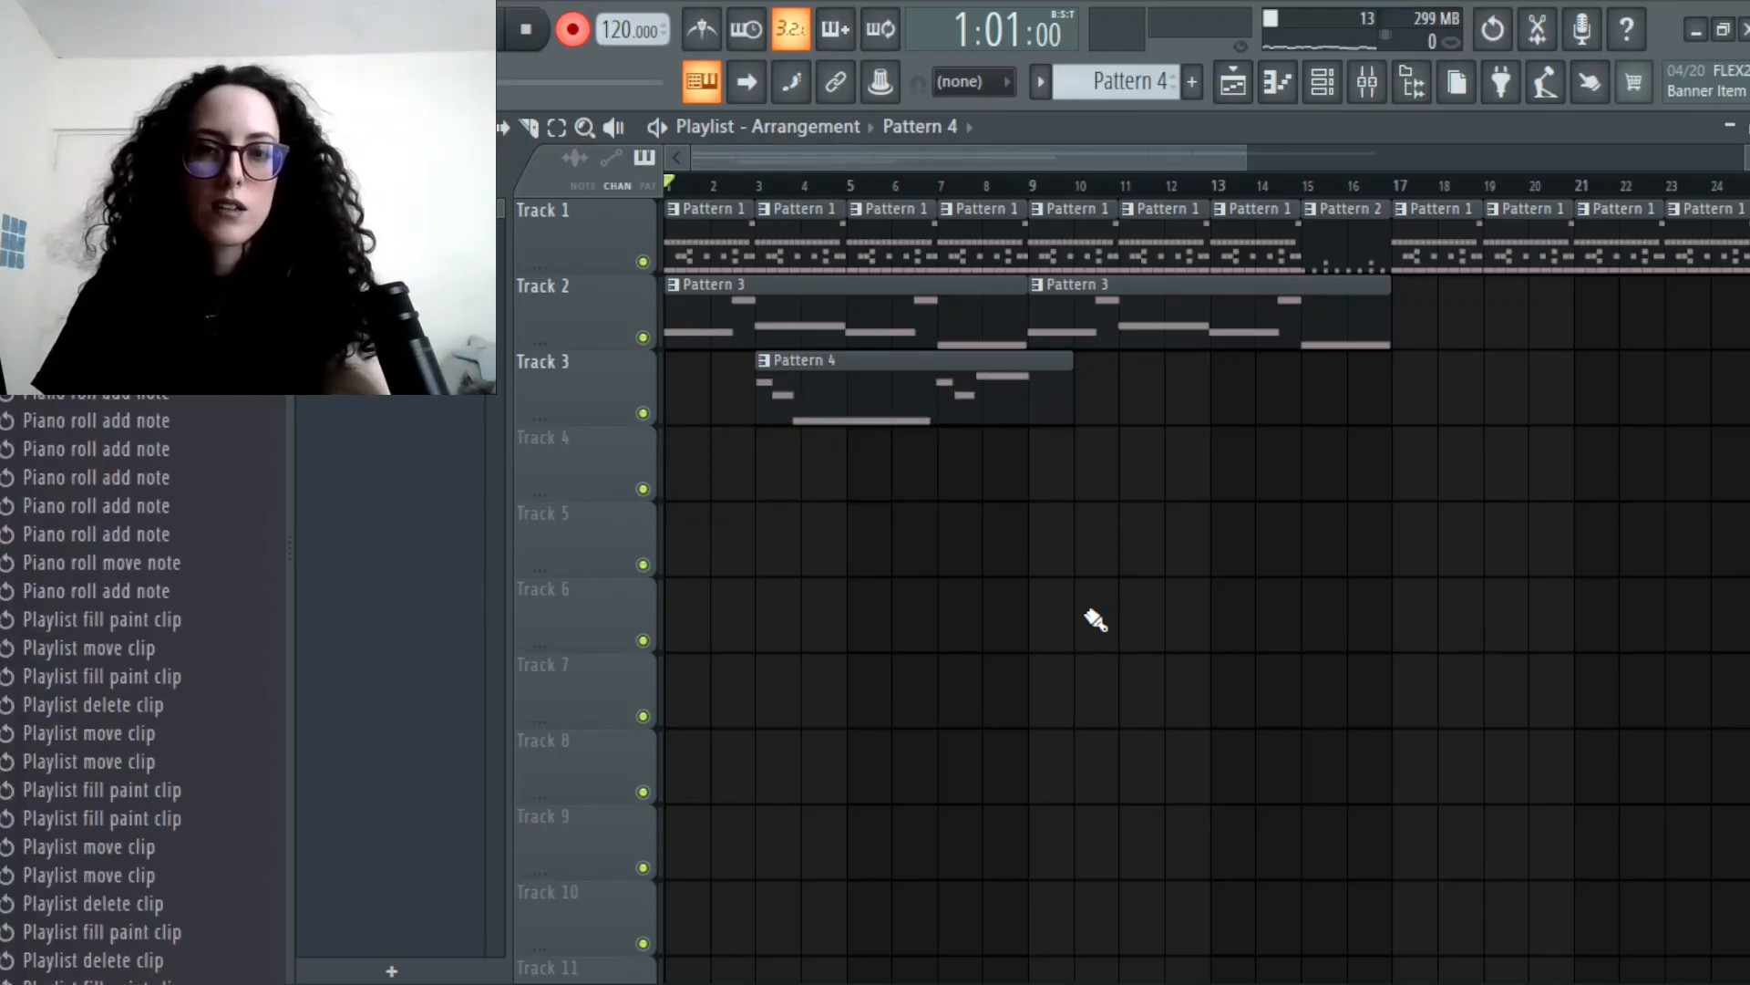
{"action": "key", "text": "ctrl+alt+z"}
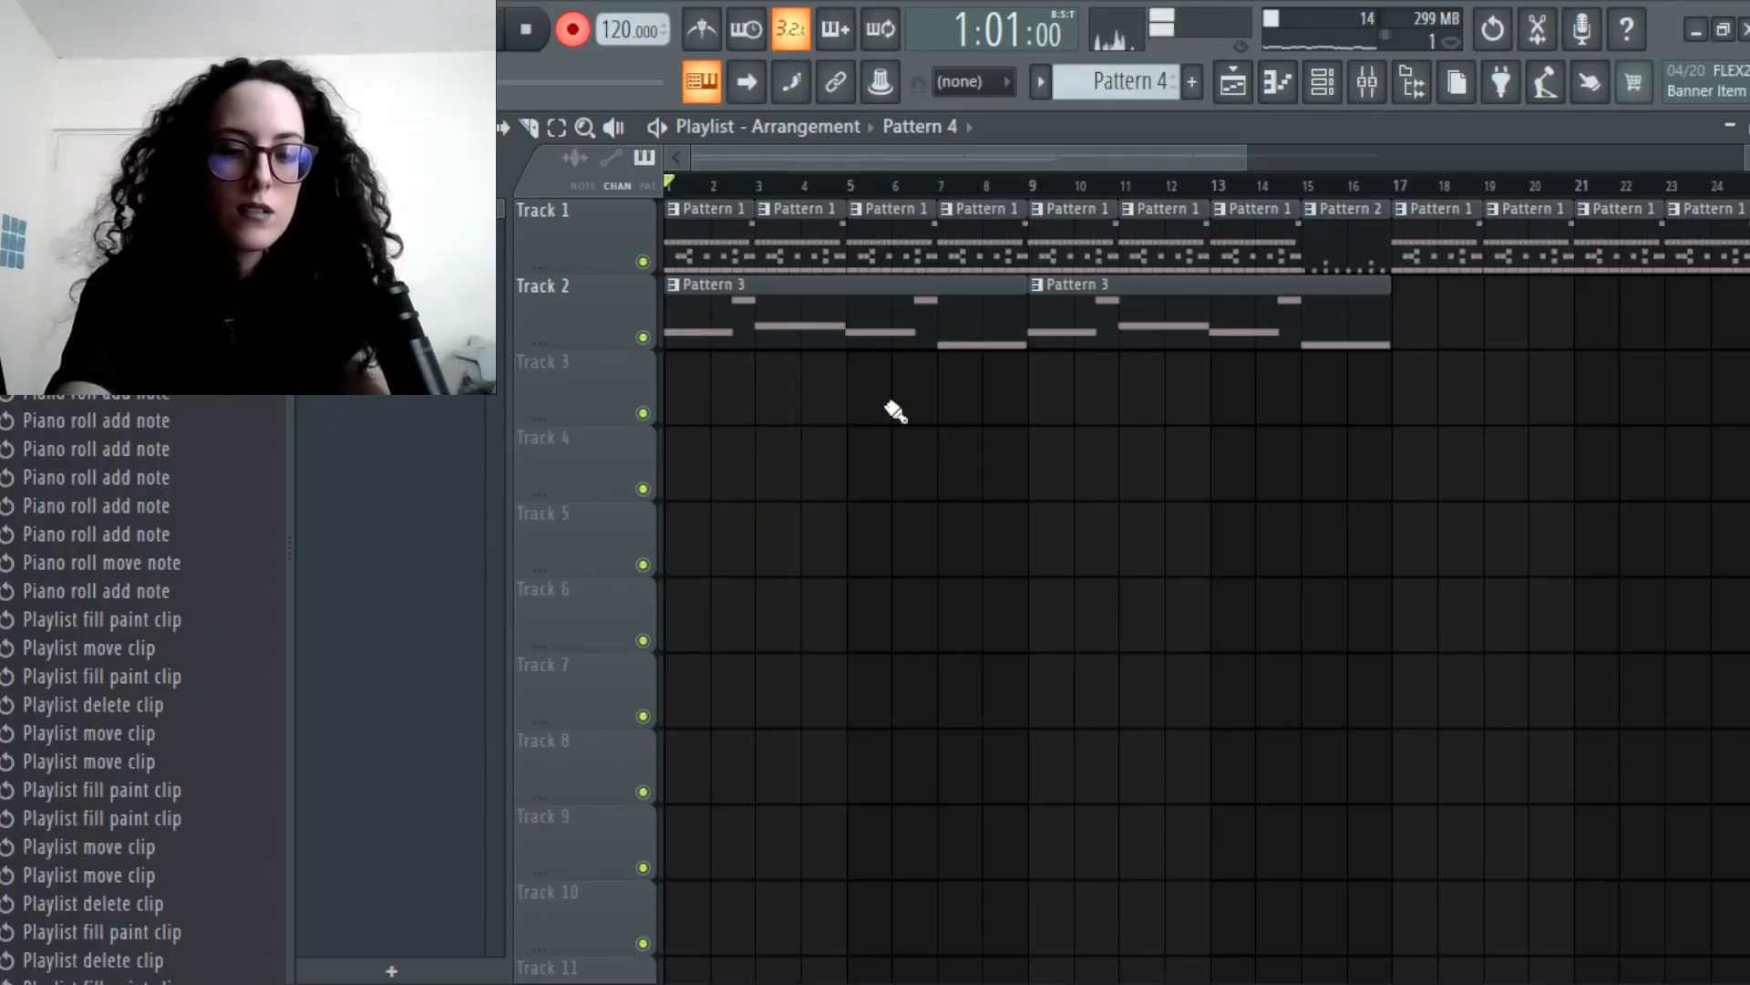
- Record a new eight-bar Toxic Biohazard #2 melody into Pattern 4 and delete the stray short E4 note in bar 7
{"action": "key", "text": "space"}
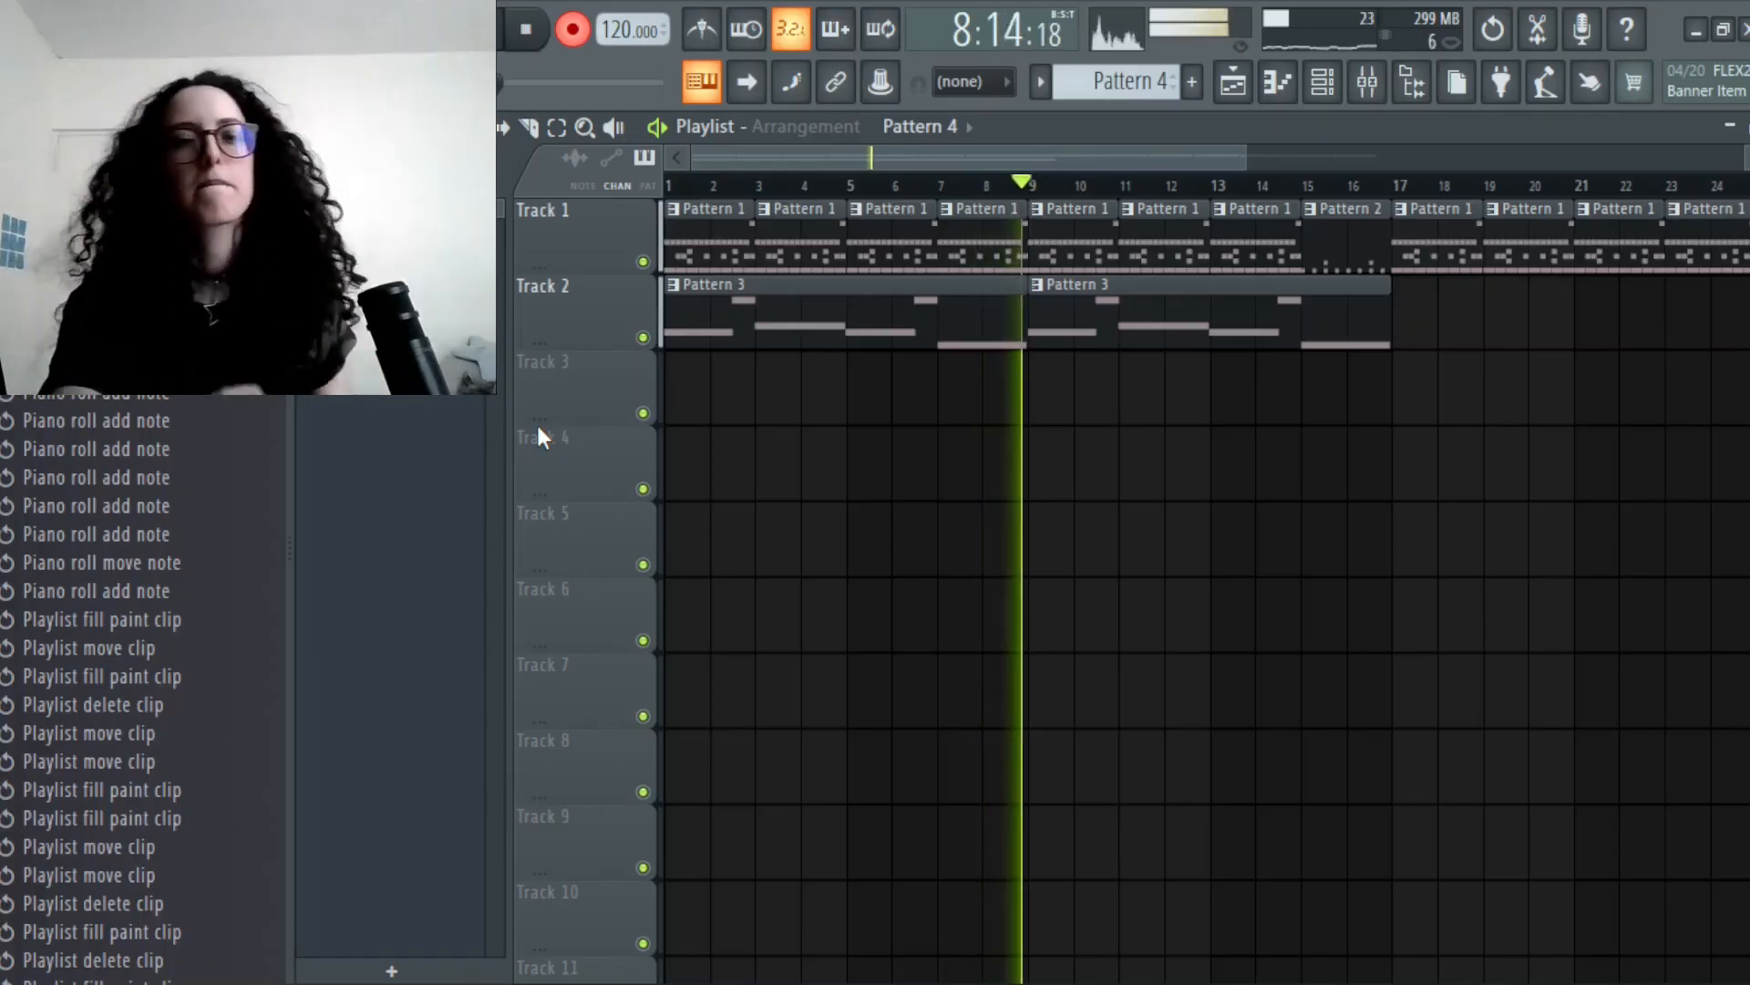
{"action": "key", "text": "space"}
{"action": "double_click", "coordinate": [948, 410]}
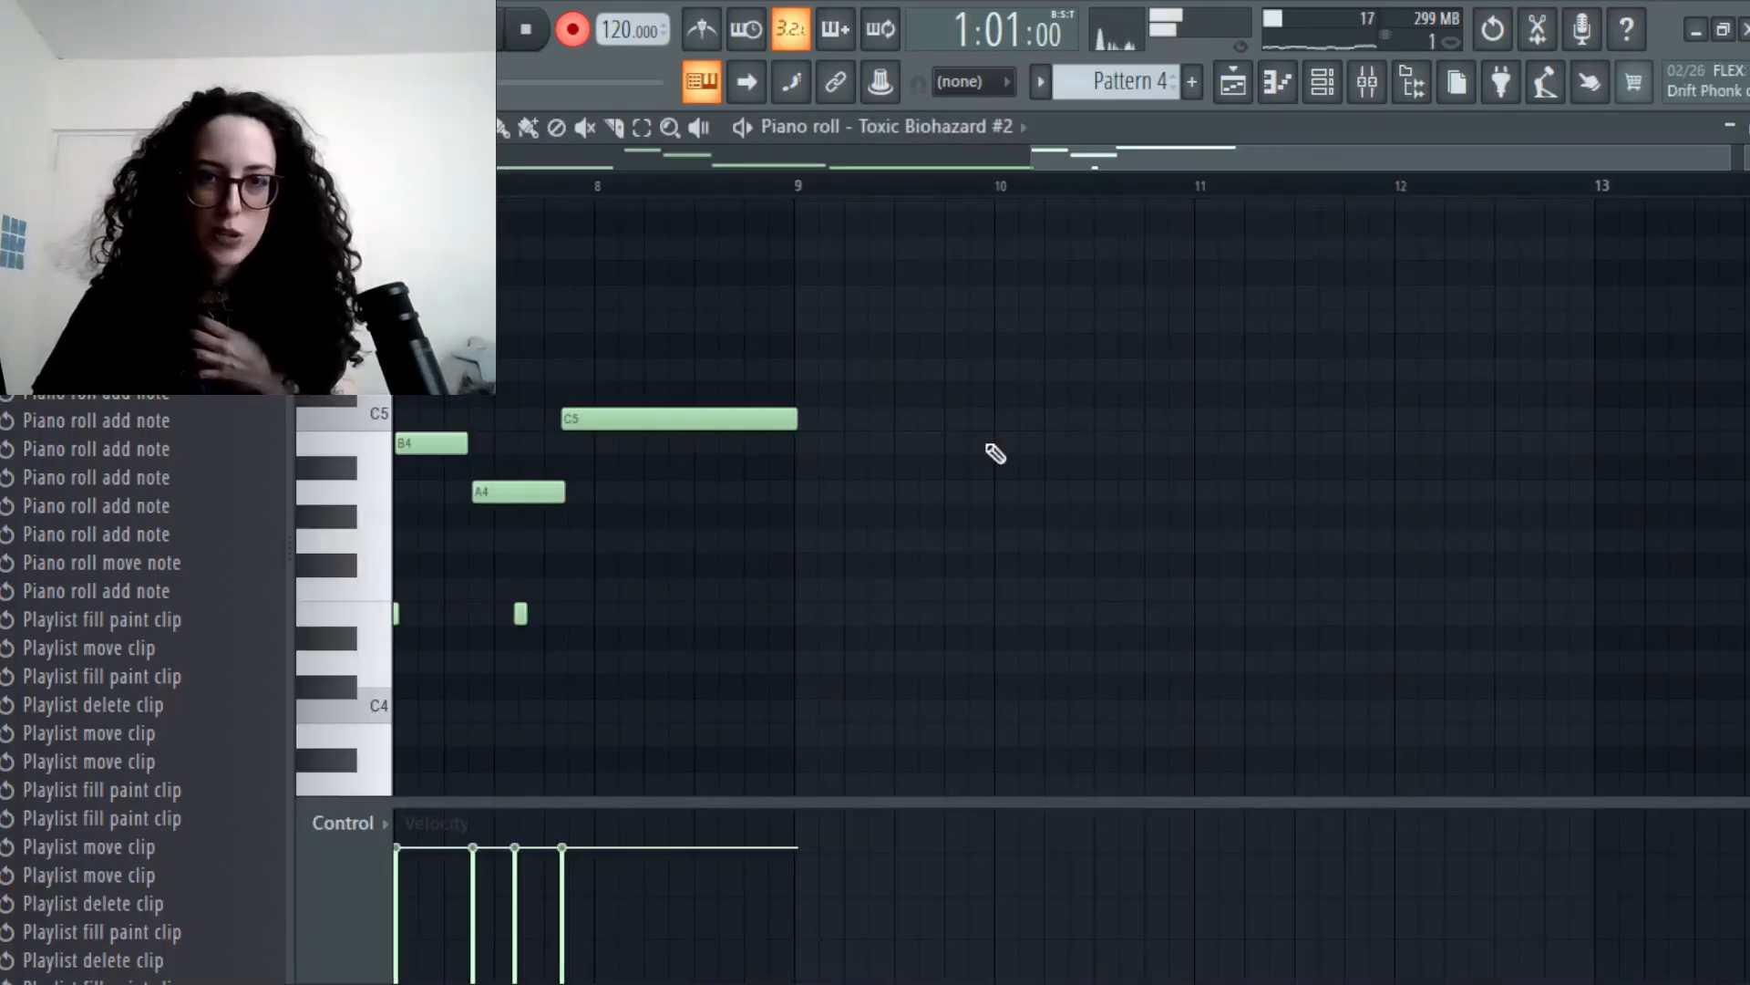
{"action": "right_click", "coordinate": [521, 613]}
{"action": "left_click_drag", "start_coordinate": [1094, 161], "coordinate": [483, 157]}
- Play back Pattern 4, align the second long E4 note with the start of bar 5, and nudge the final C5 note's timing
{"action": "key", "text": "space"}
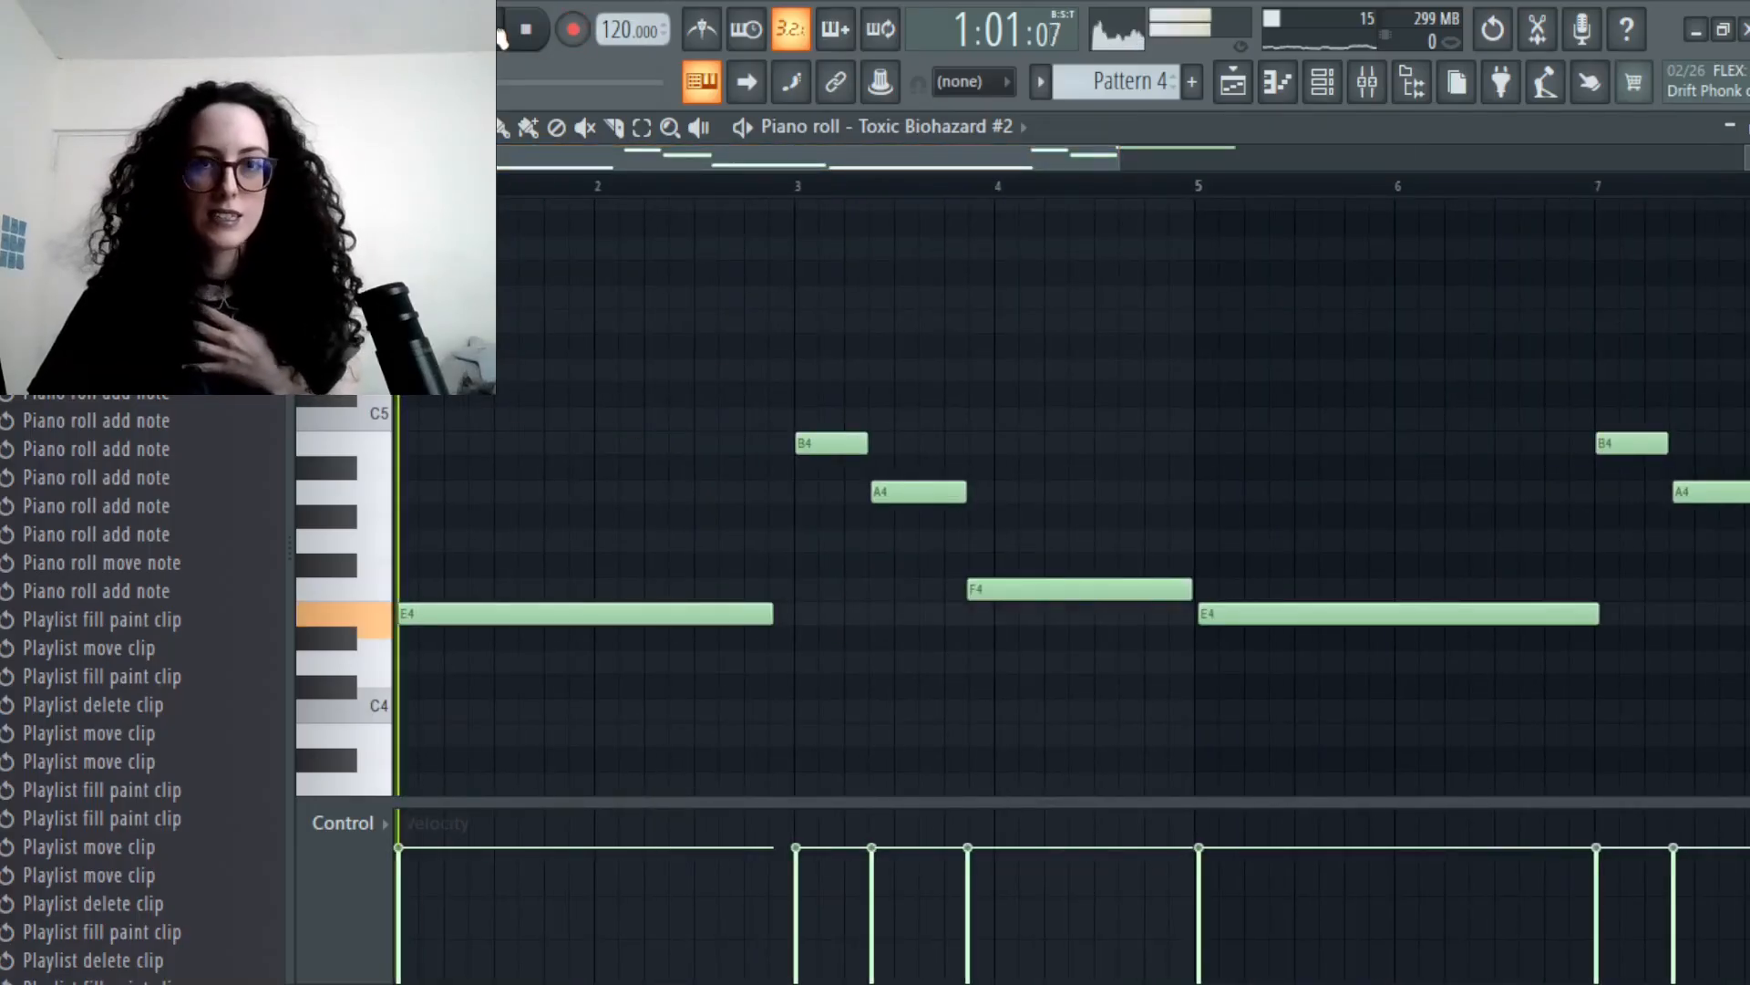
{"action": "left_click_drag", "start_coordinate": [1122, 157], "coordinate": [1156, 213]}
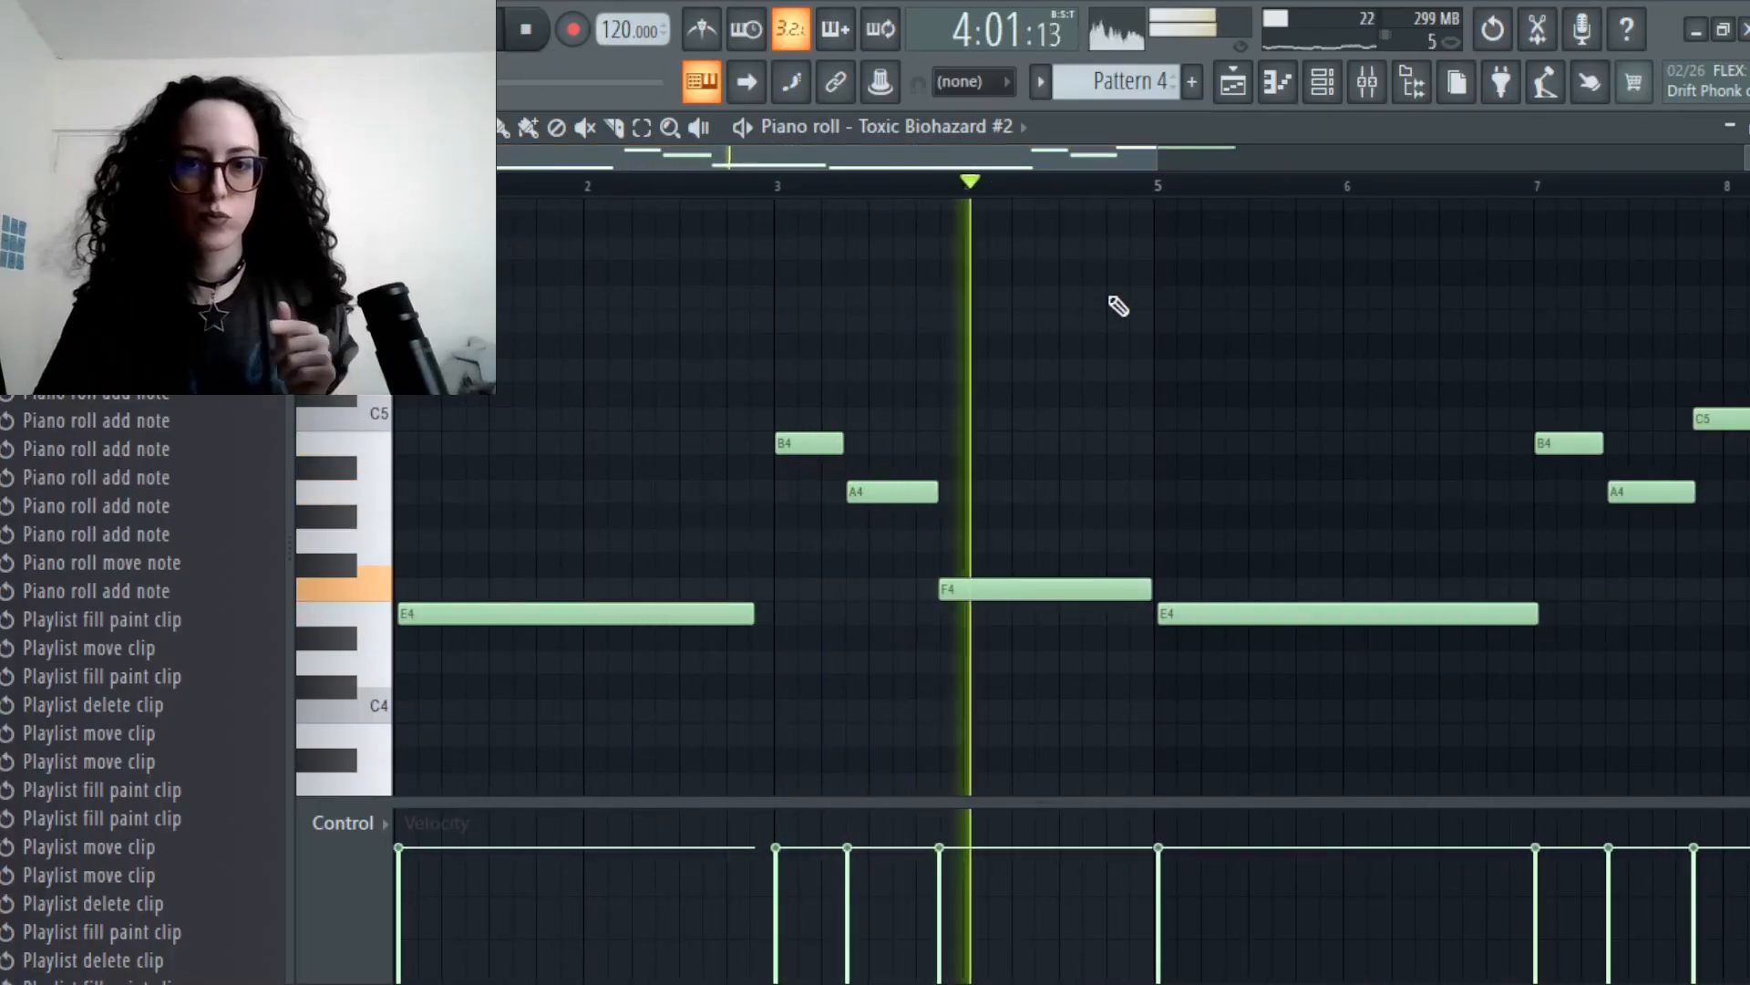
{"action": "left_click_drag", "start_coordinate": [957, 162], "coordinate": [1000, 168]}
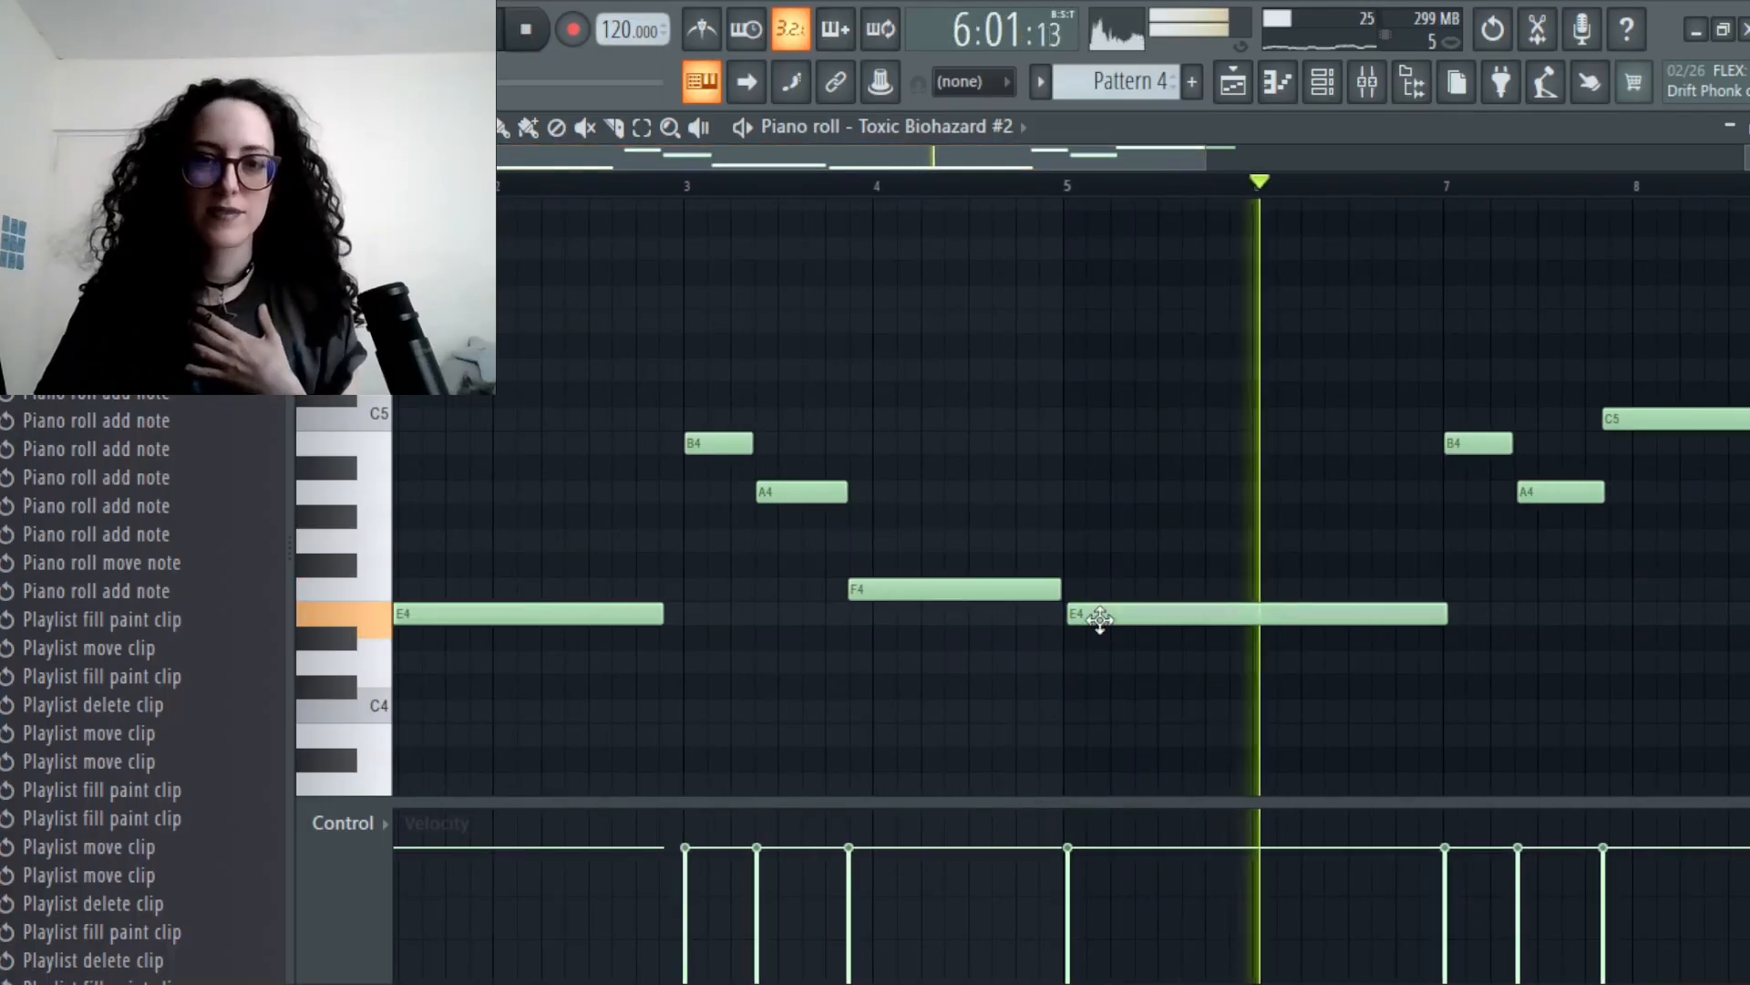
{"action": "left_click_drag", "start_coordinate": [1097, 613], "coordinate": [1091, 613]}
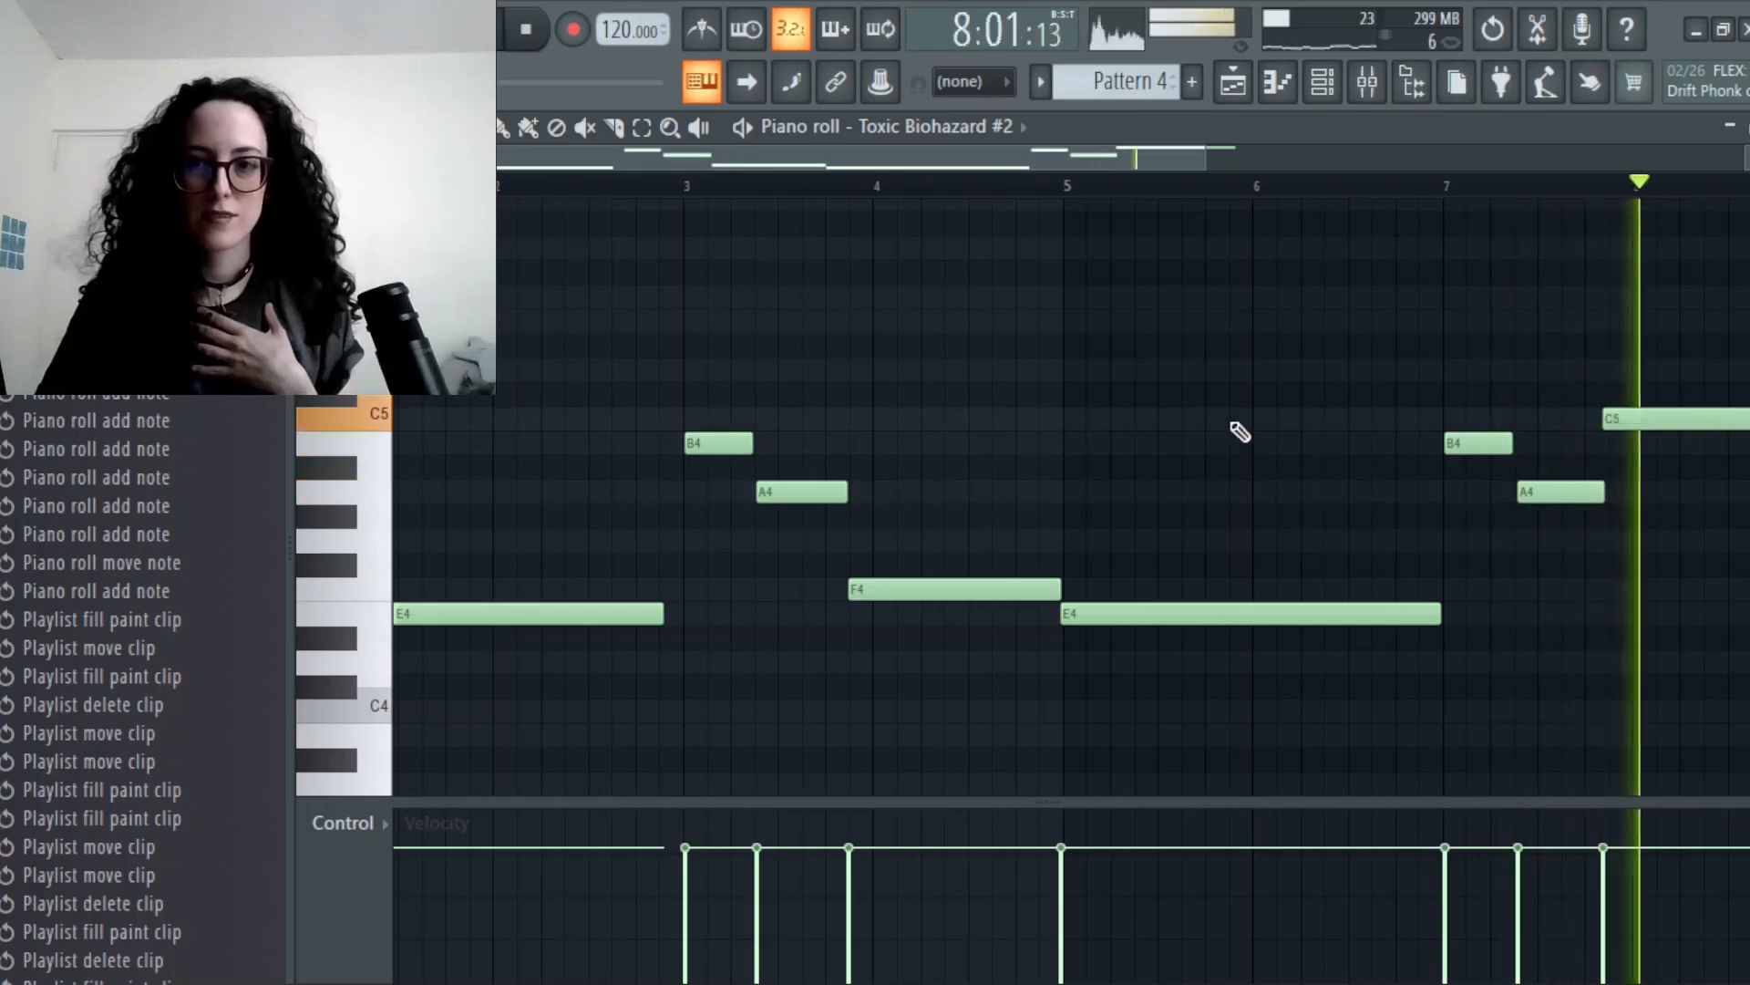
{"action": "left_click_drag", "start_coordinate": [969, 162], "coordinate": [1039, 161]}
{"action": "left_click_drag", "start_coordinate": [1511, 422], "coordinate": [1525, 422]}
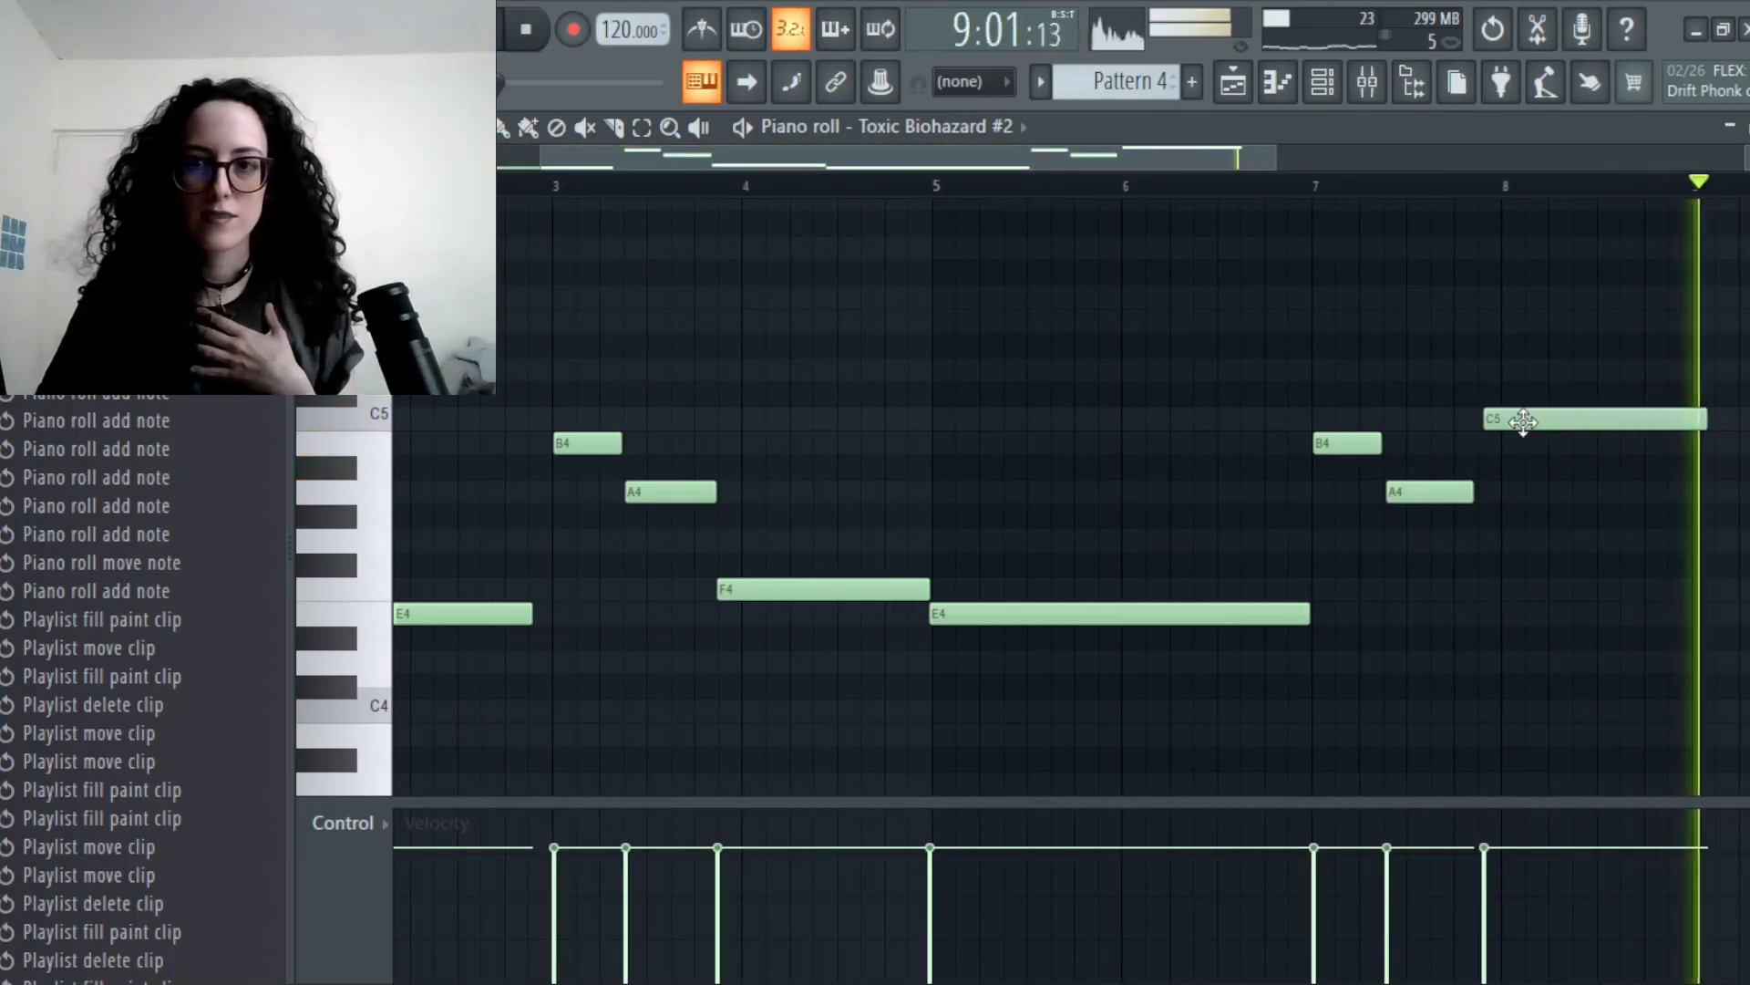
{"action": "left_click_drag", "start_coordinate": [1045, 161], "coordinate": [1209, 161]}
{"action": "left_click_drag", "start_coordinate": [1401, 419], "coordinate": [1383, 419]}
- Add a second Pattern 4 clip on Track 3 at bar 9 and play back the arrangement
{"action": "left_click", "coordinate": [1236, 86]}
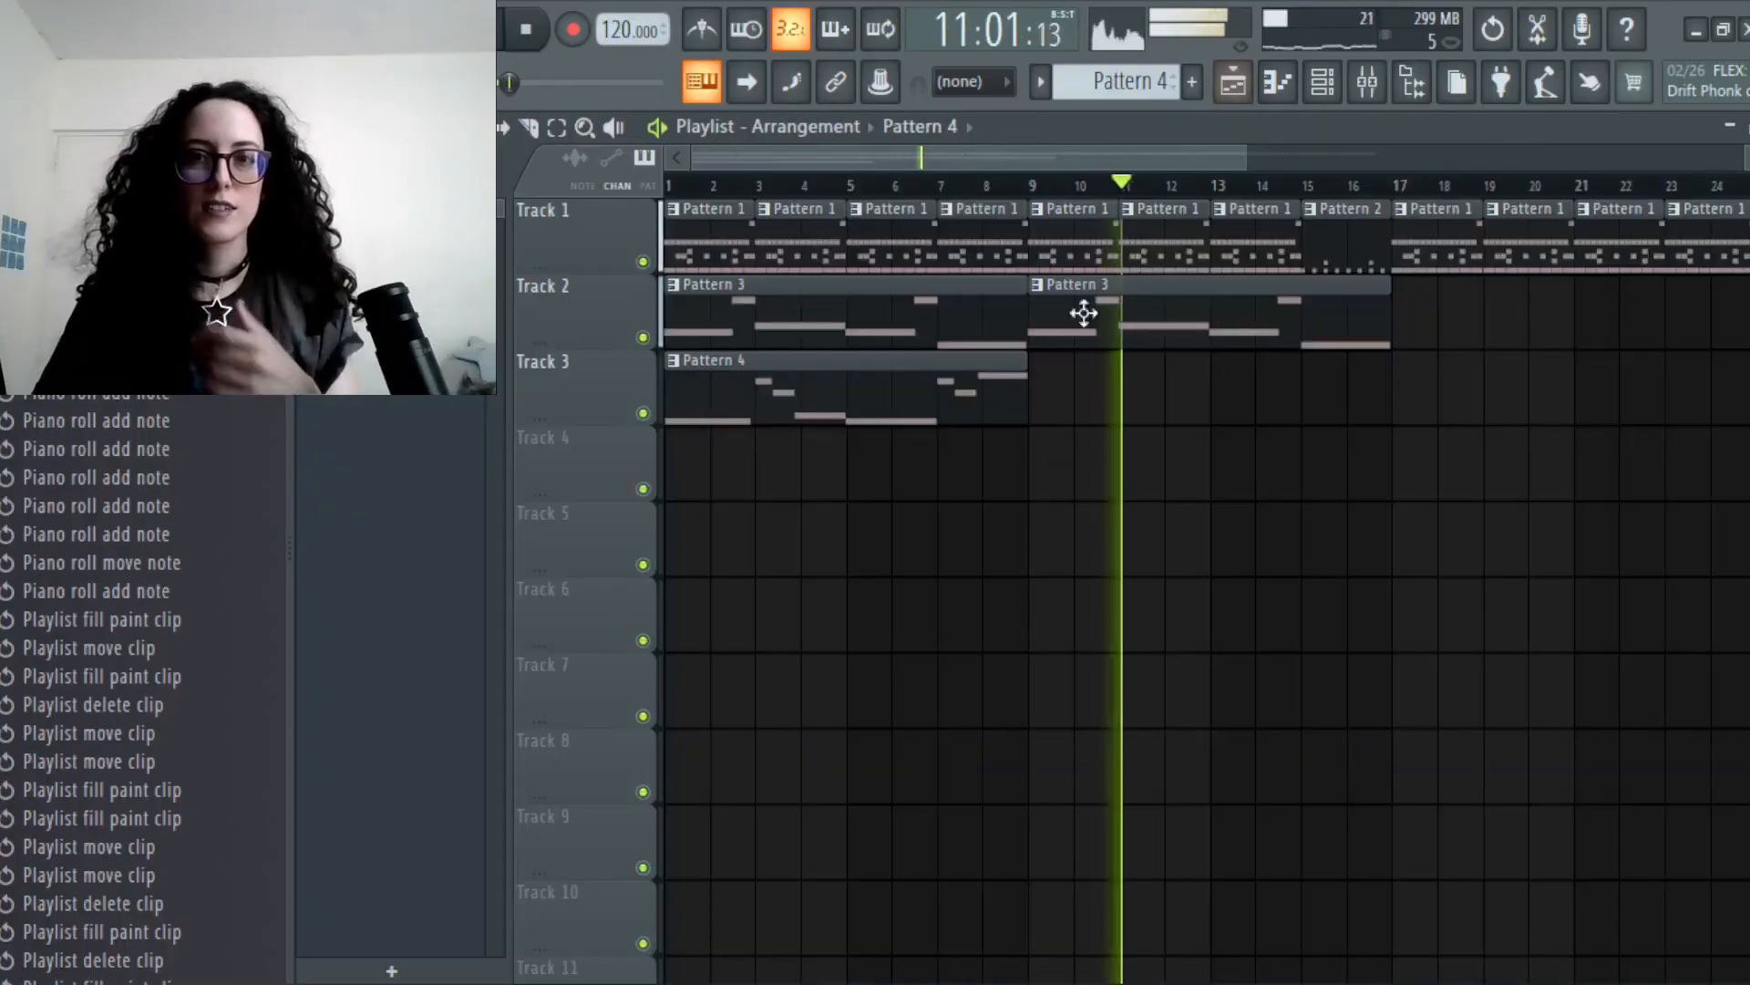
{"action": "left_click", "coordinate": [1031, 383]}
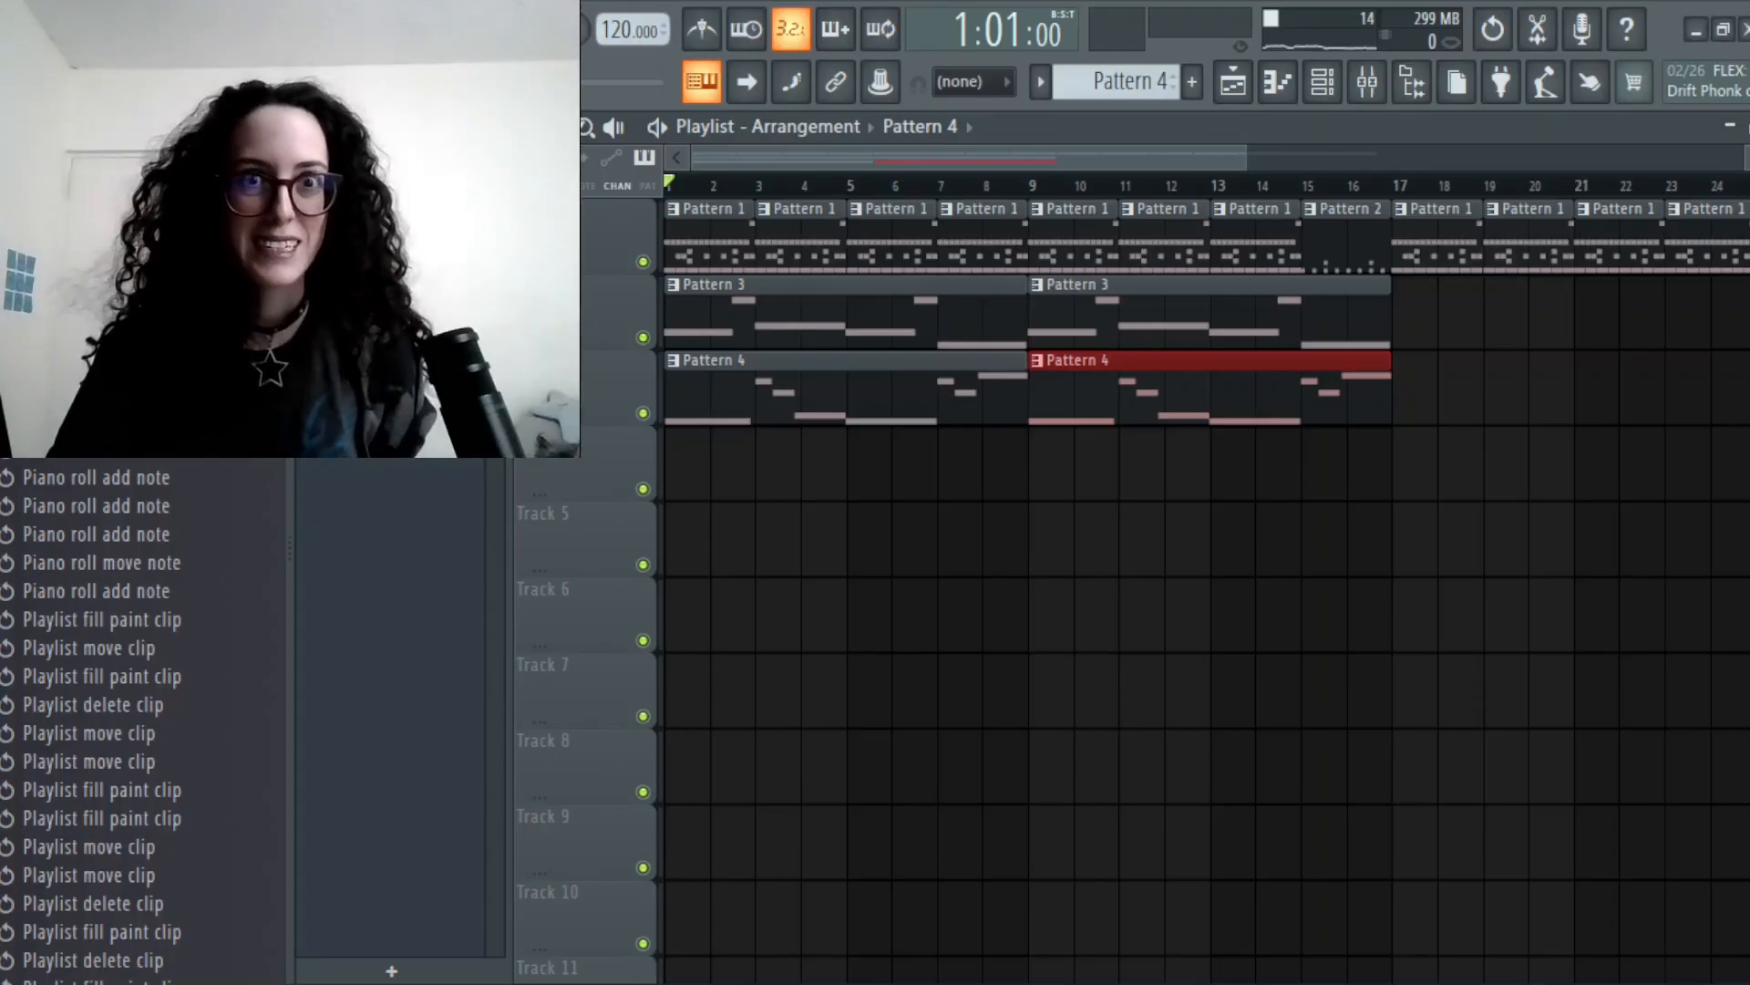
{"action": "key", "text": "space"}
{"action": "left_click_drag", "start_coordinate": [1247, 157], "coordinate": [1299, 162]}
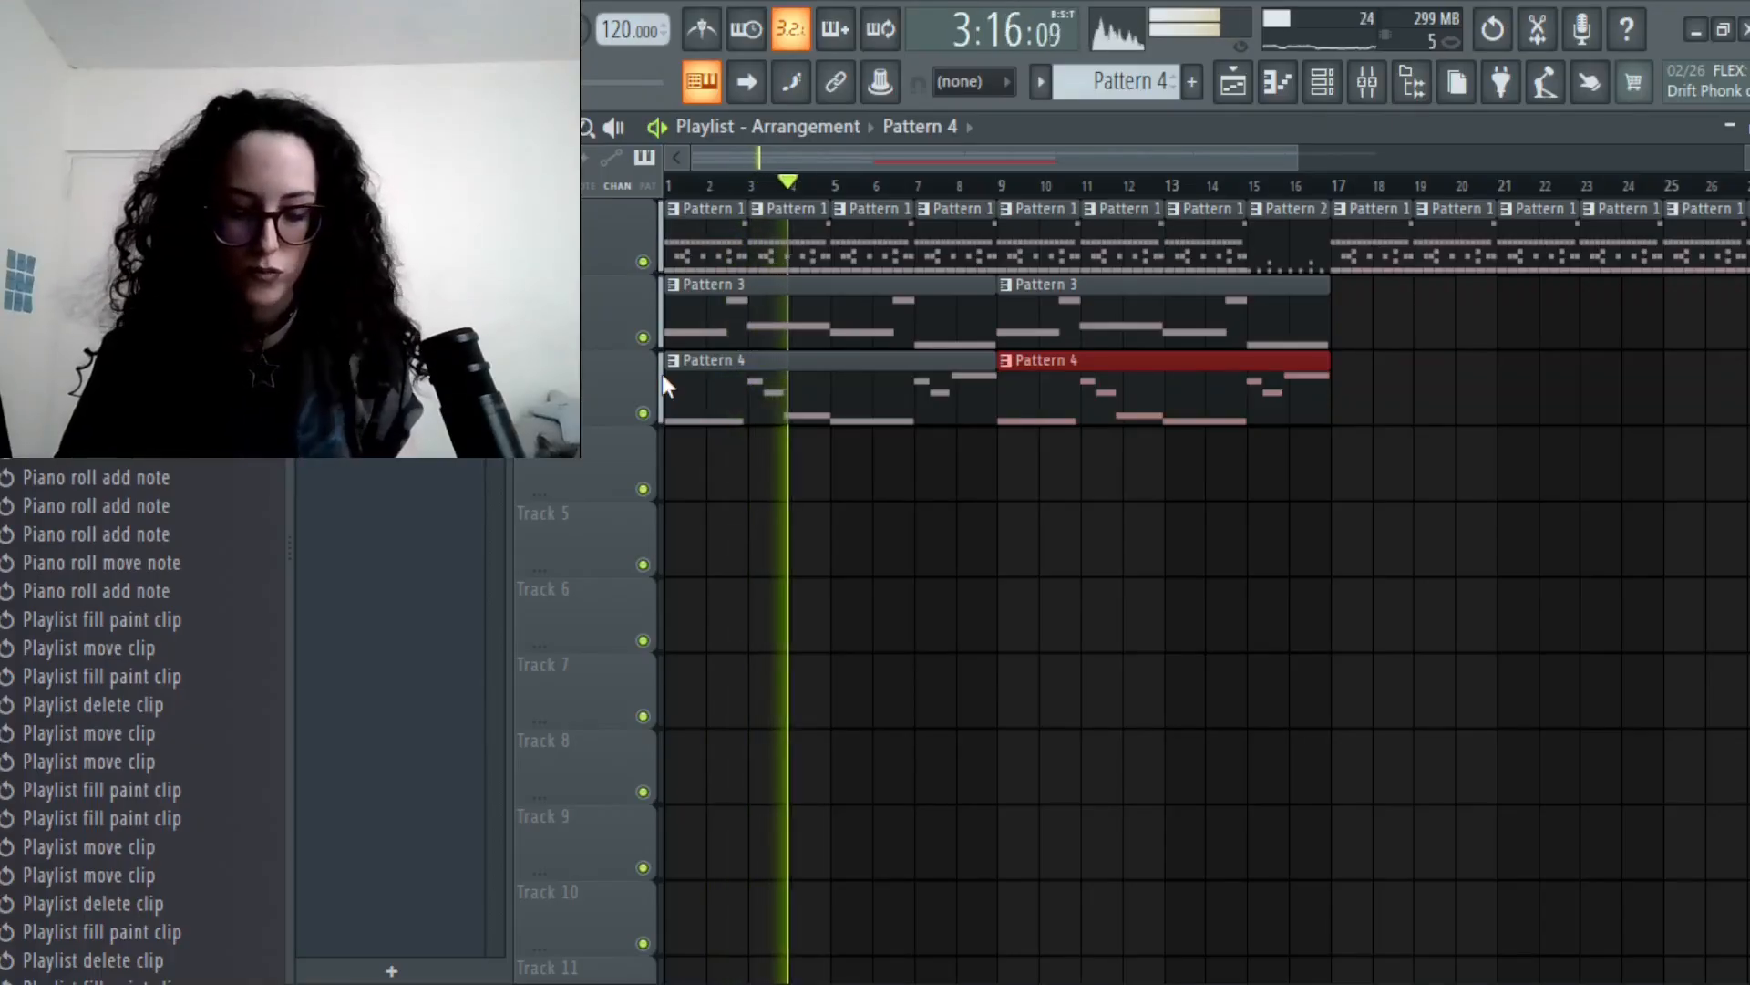
- Select the Deep3 channel, look over its Sytrus instrument, and audition the bass with the arrangement playing
{"action": "left_click", "coordinate": [1277, 82]}
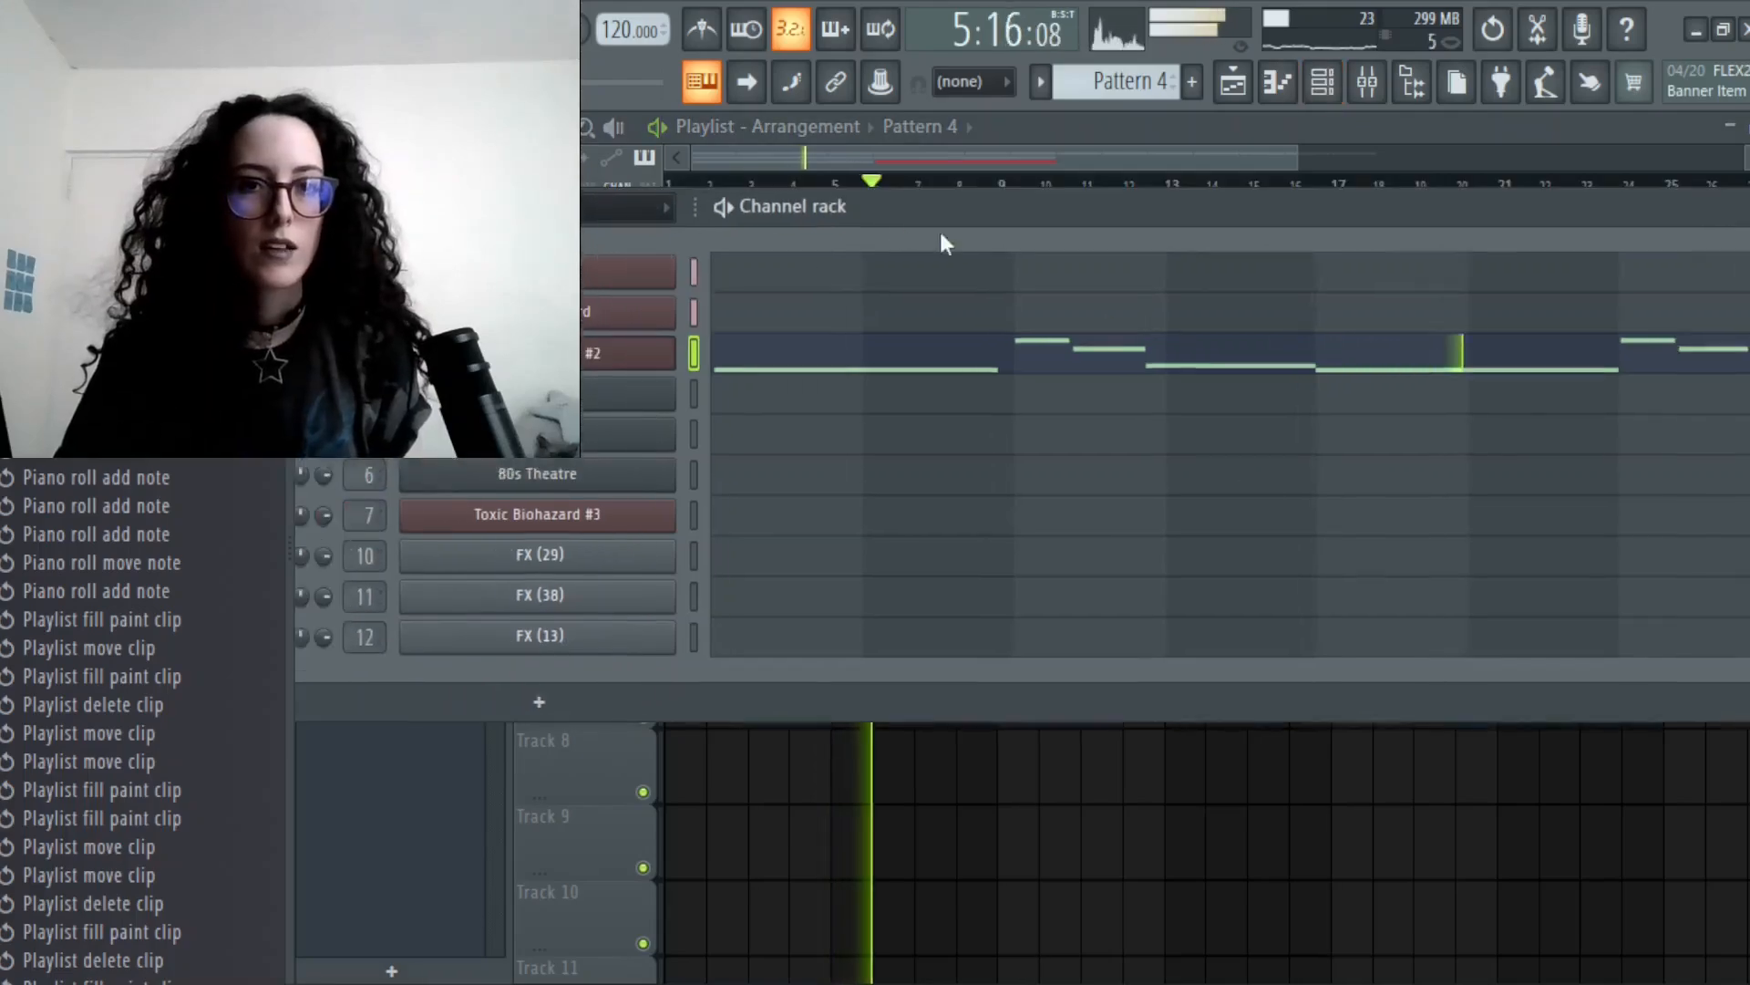
{"action": "left_click_drag", "start_coordinate": [944, 242], "coordinate": [1084, 261]}
{"action": "key", "text": "space"}
{"action": "left_click", "coordinate": [747, 415]}
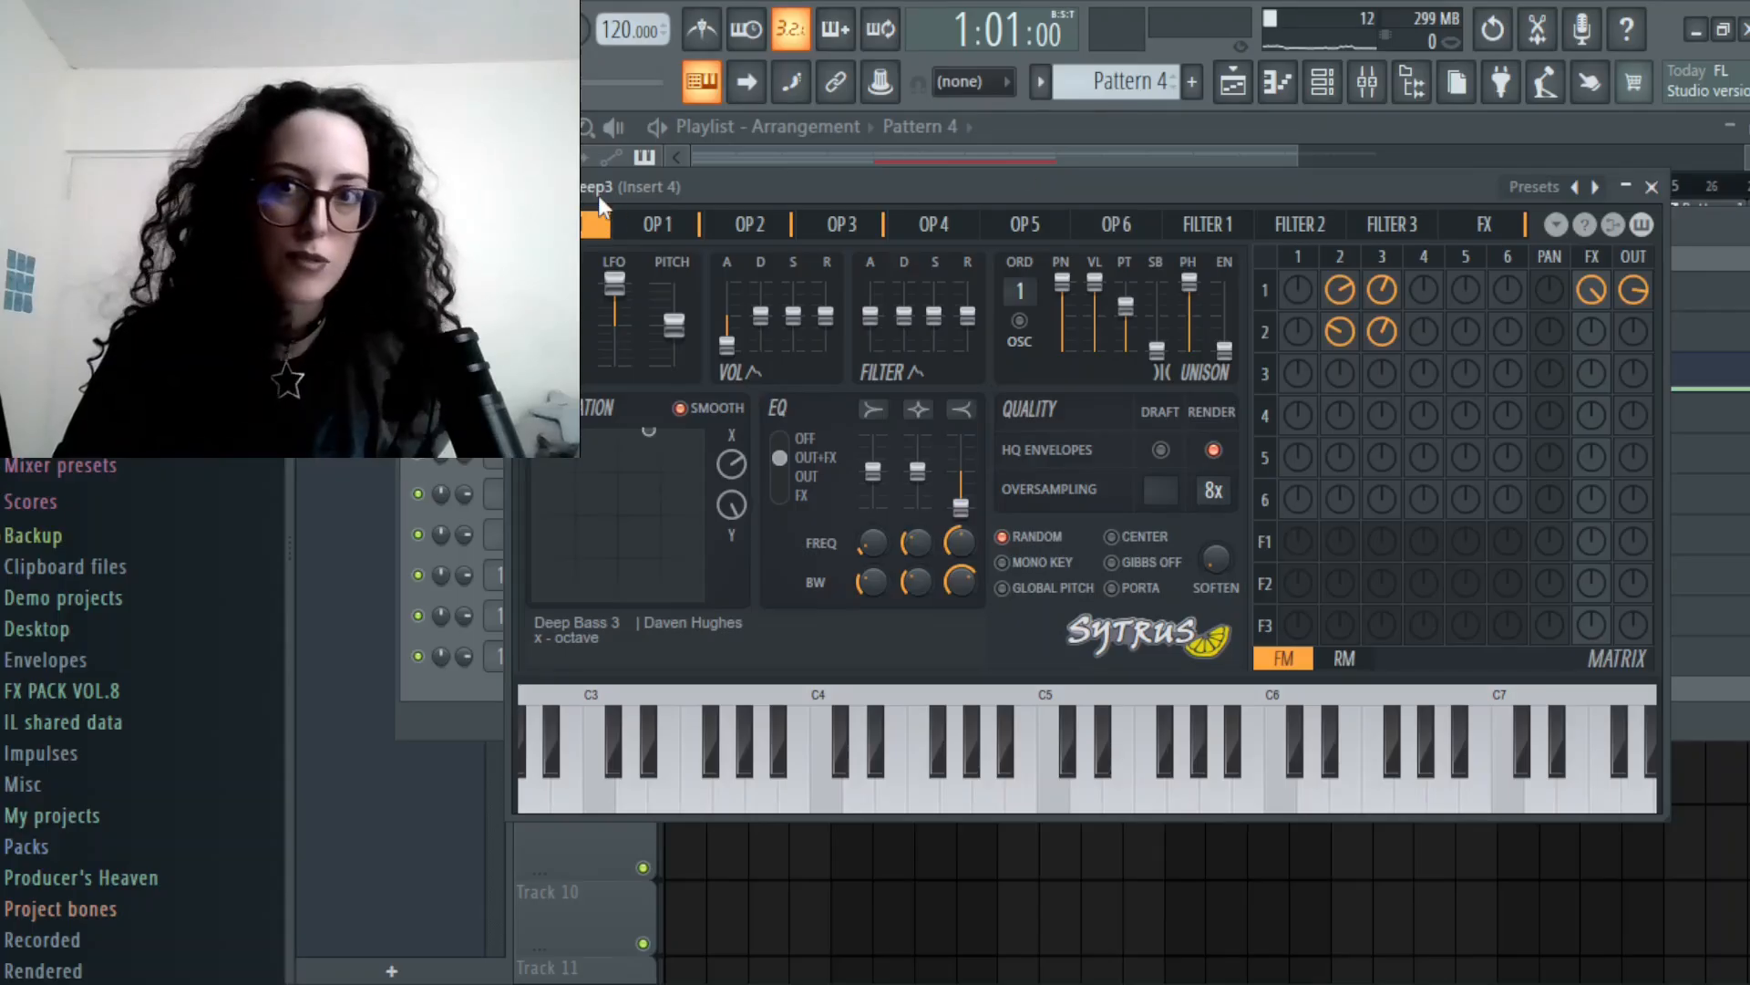
{"action": "left_click", "coordinate": [1651, 188]}
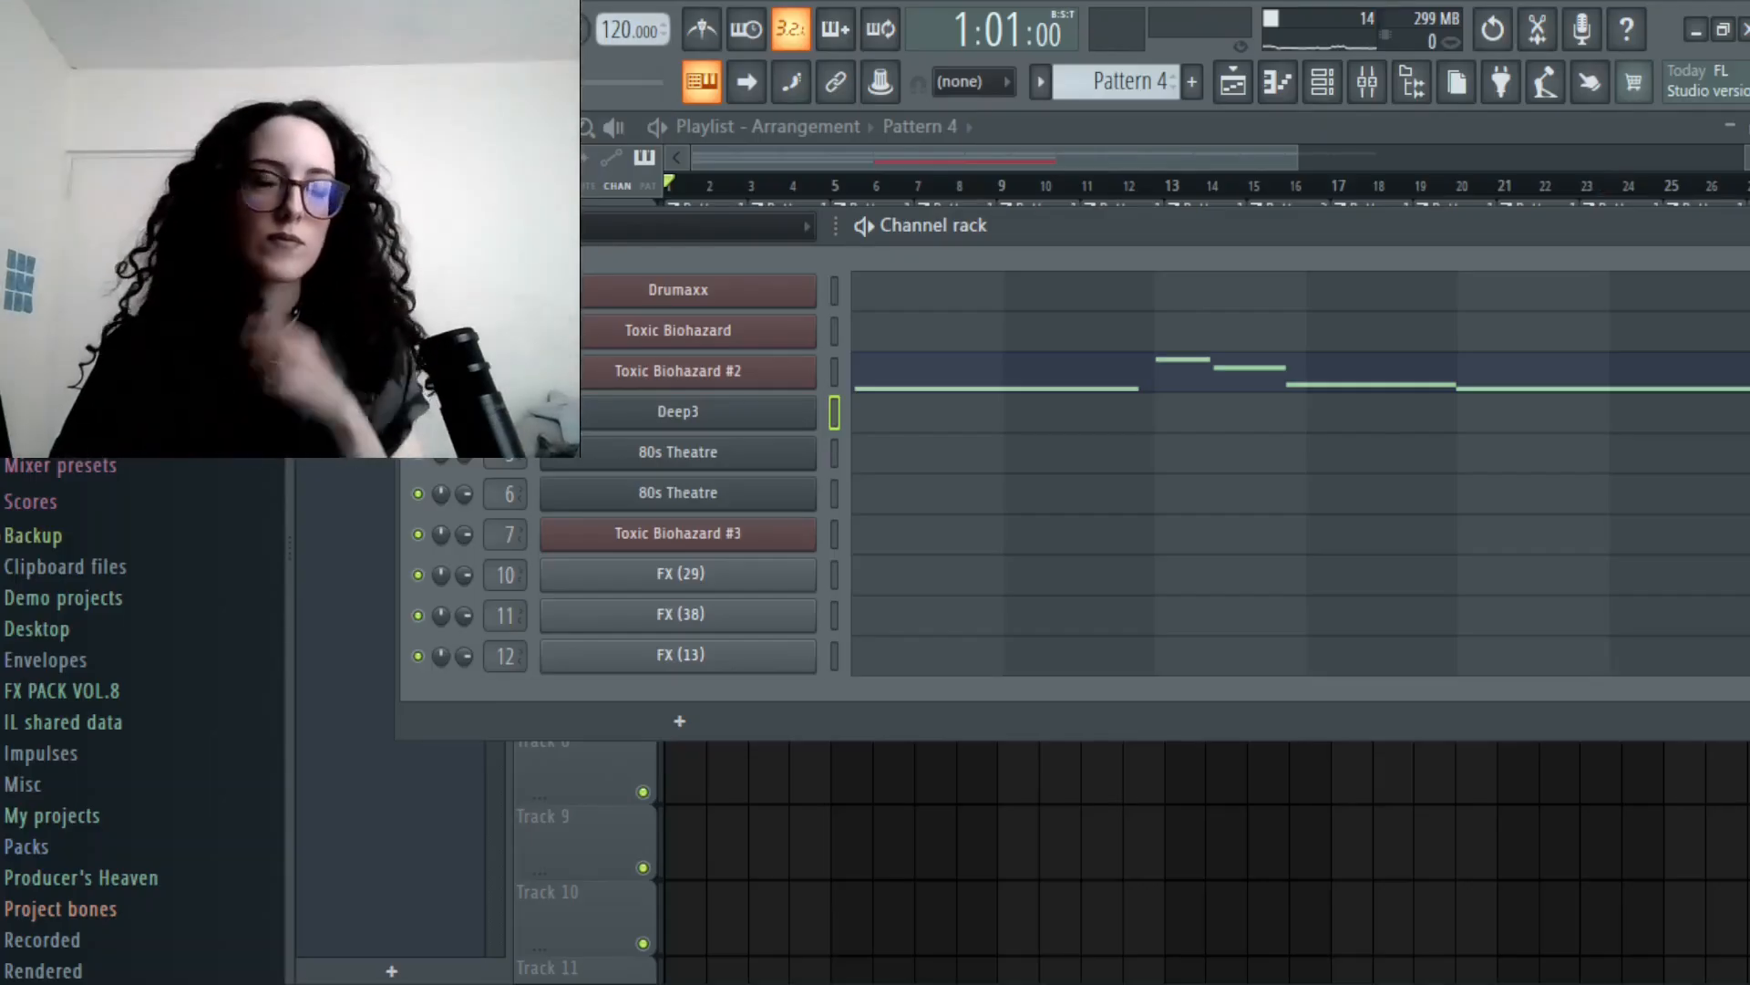
{"action": "key", "text": "space"}
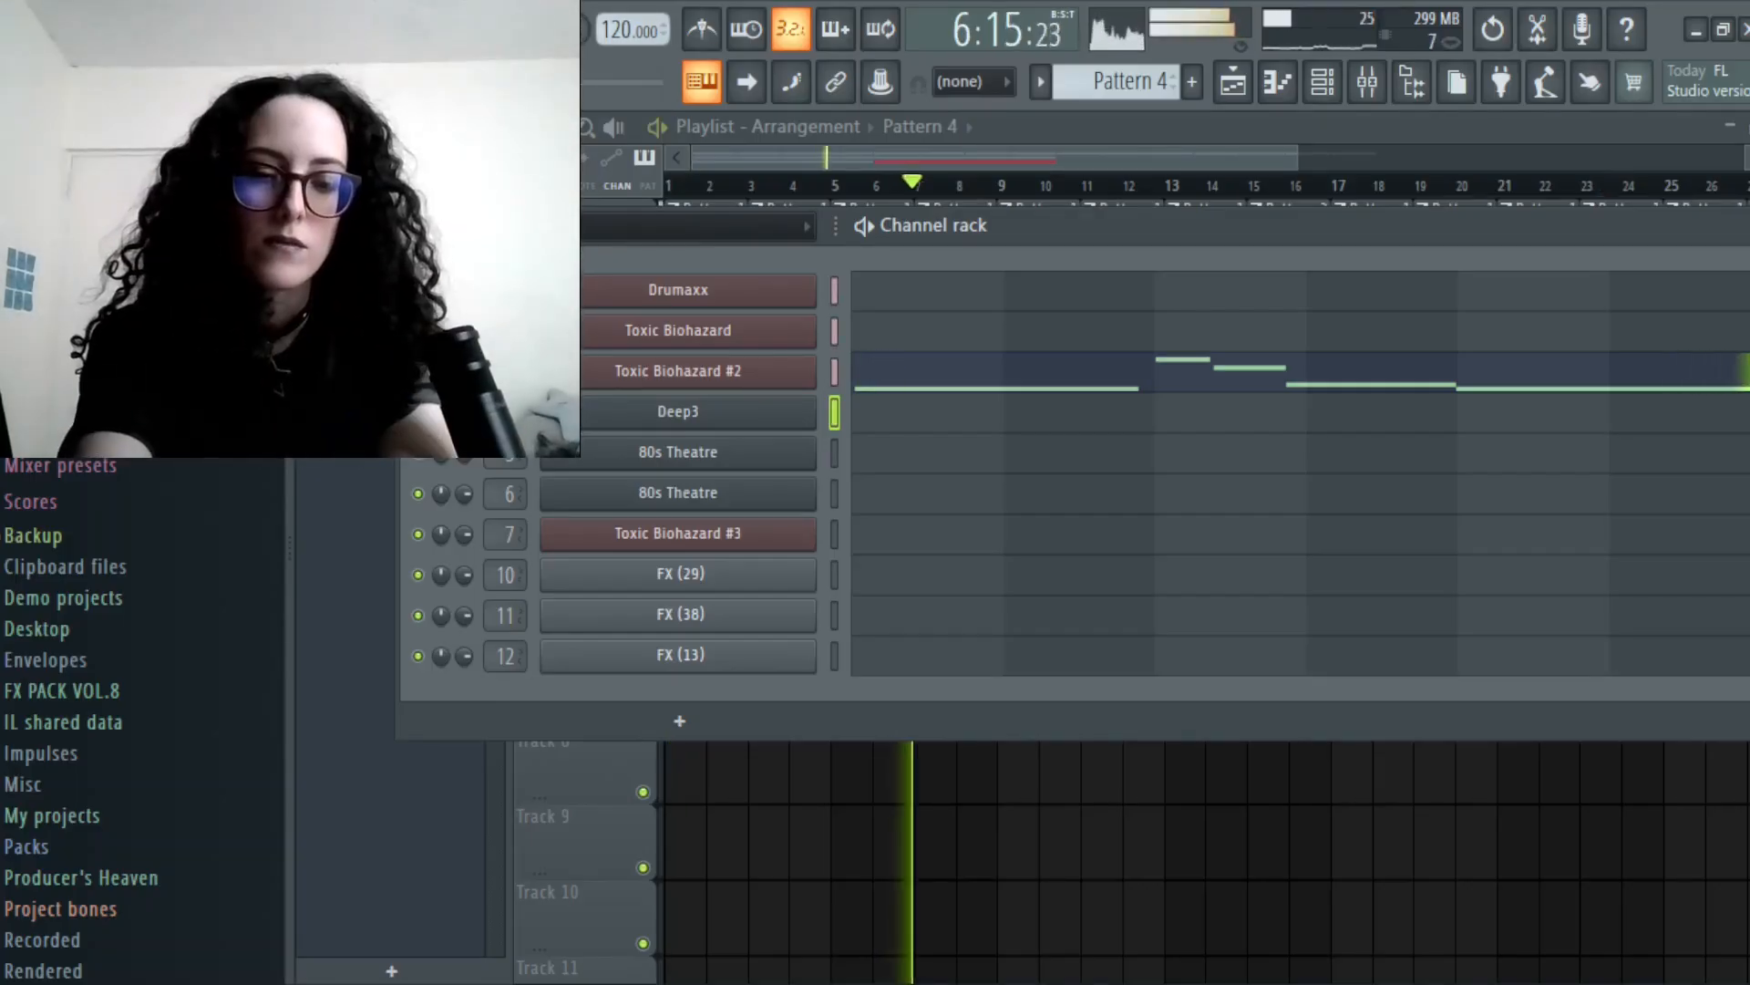
{"action": "key", "text": "space"}
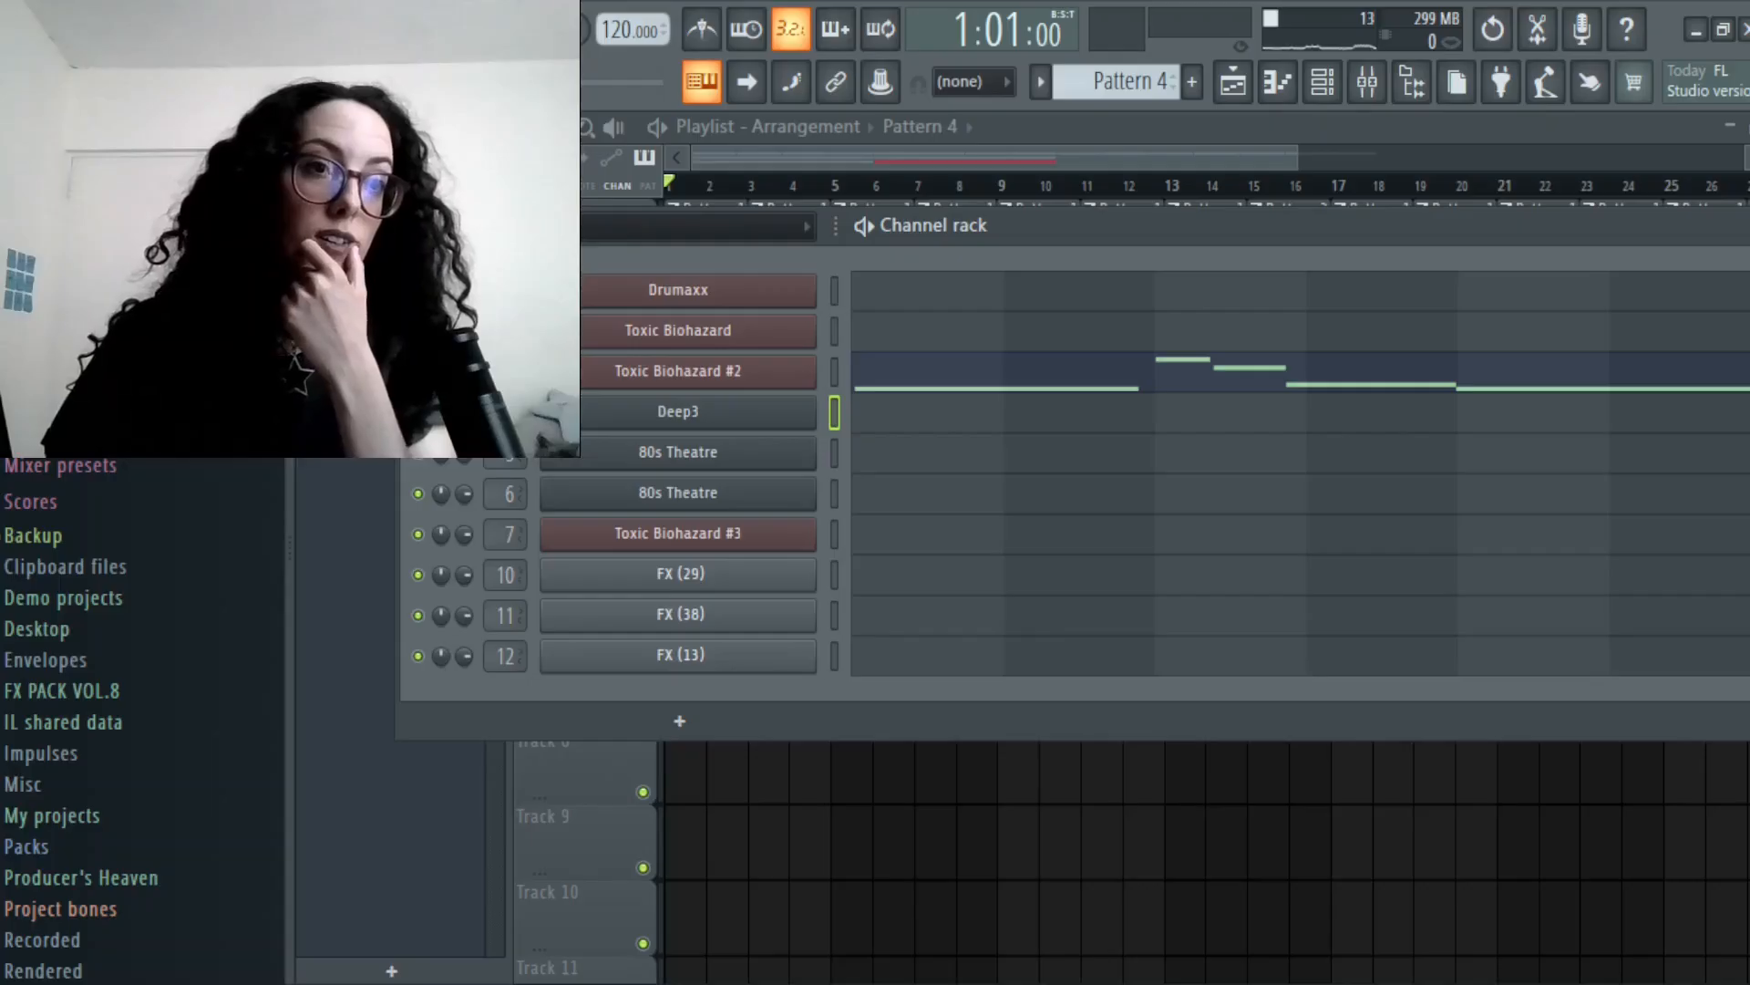
- Switch to the fuller project, close its Channel rack and Fruity Limiter windows, and look over the playlist arrangement
{"action": "scroll", "coordinate": [153, 591], "scroll_direction": "down", "scroll_amount": 1}
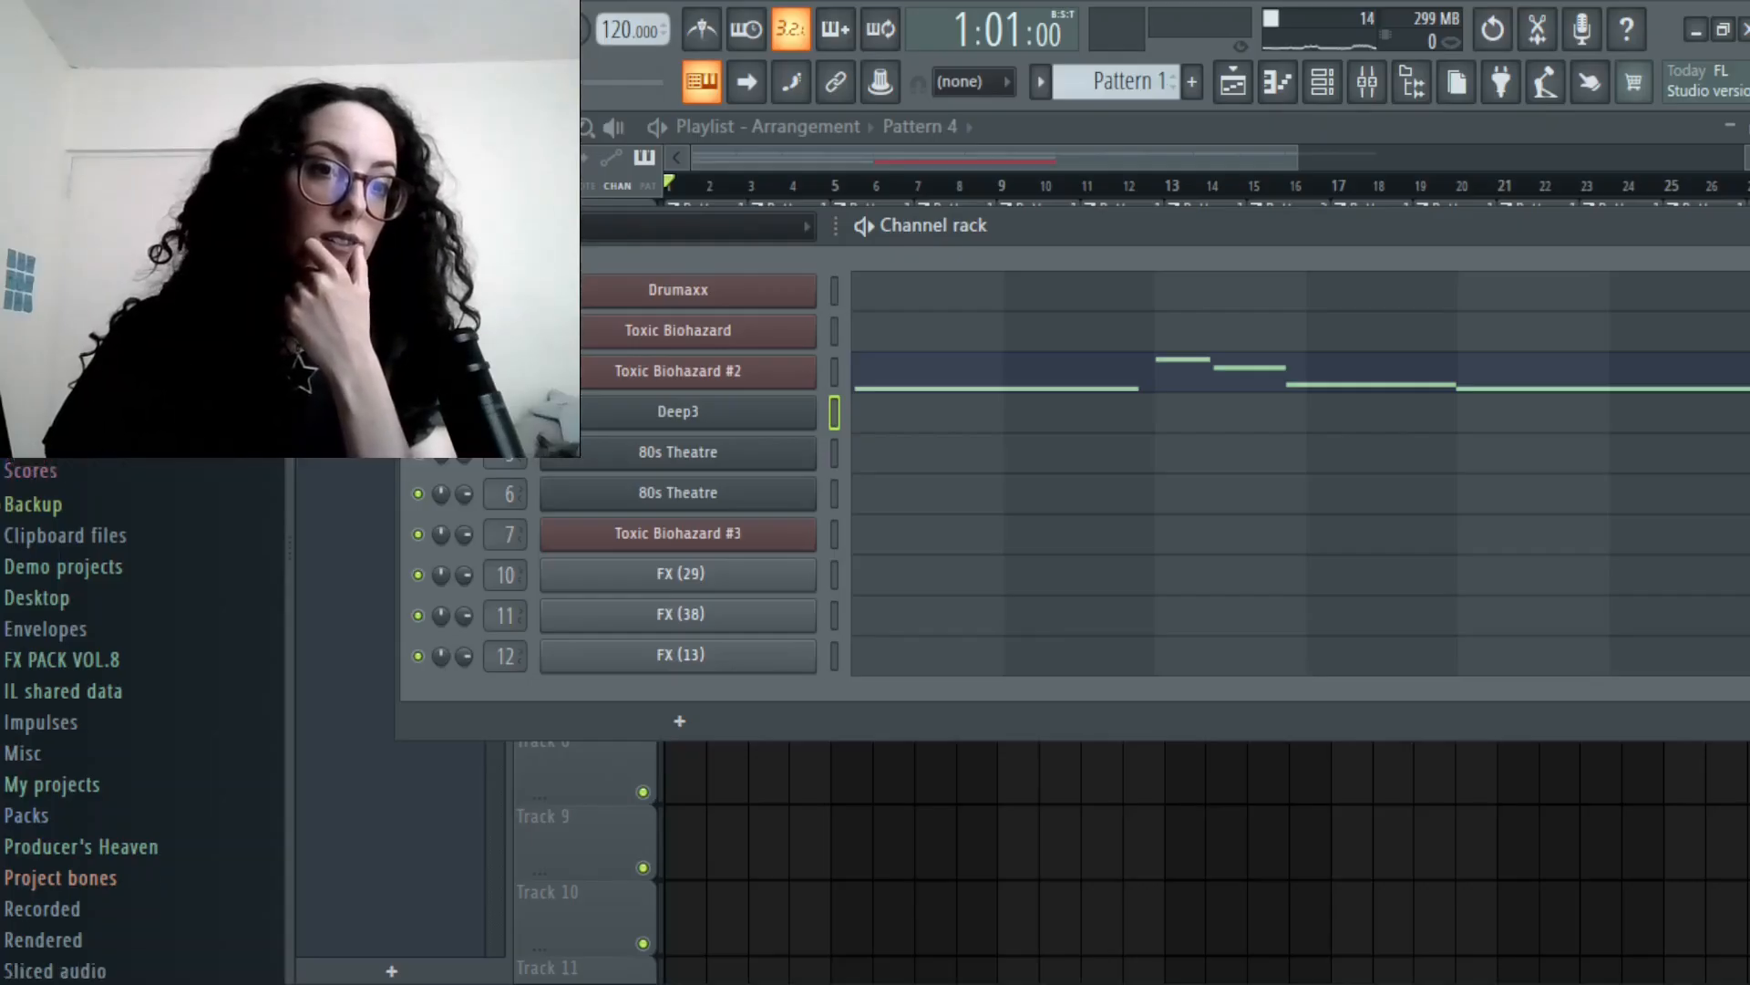
{"action": "scroll", "coordinate": [153, 591], "scroll_direction": "up", "scroll_amount": 2}
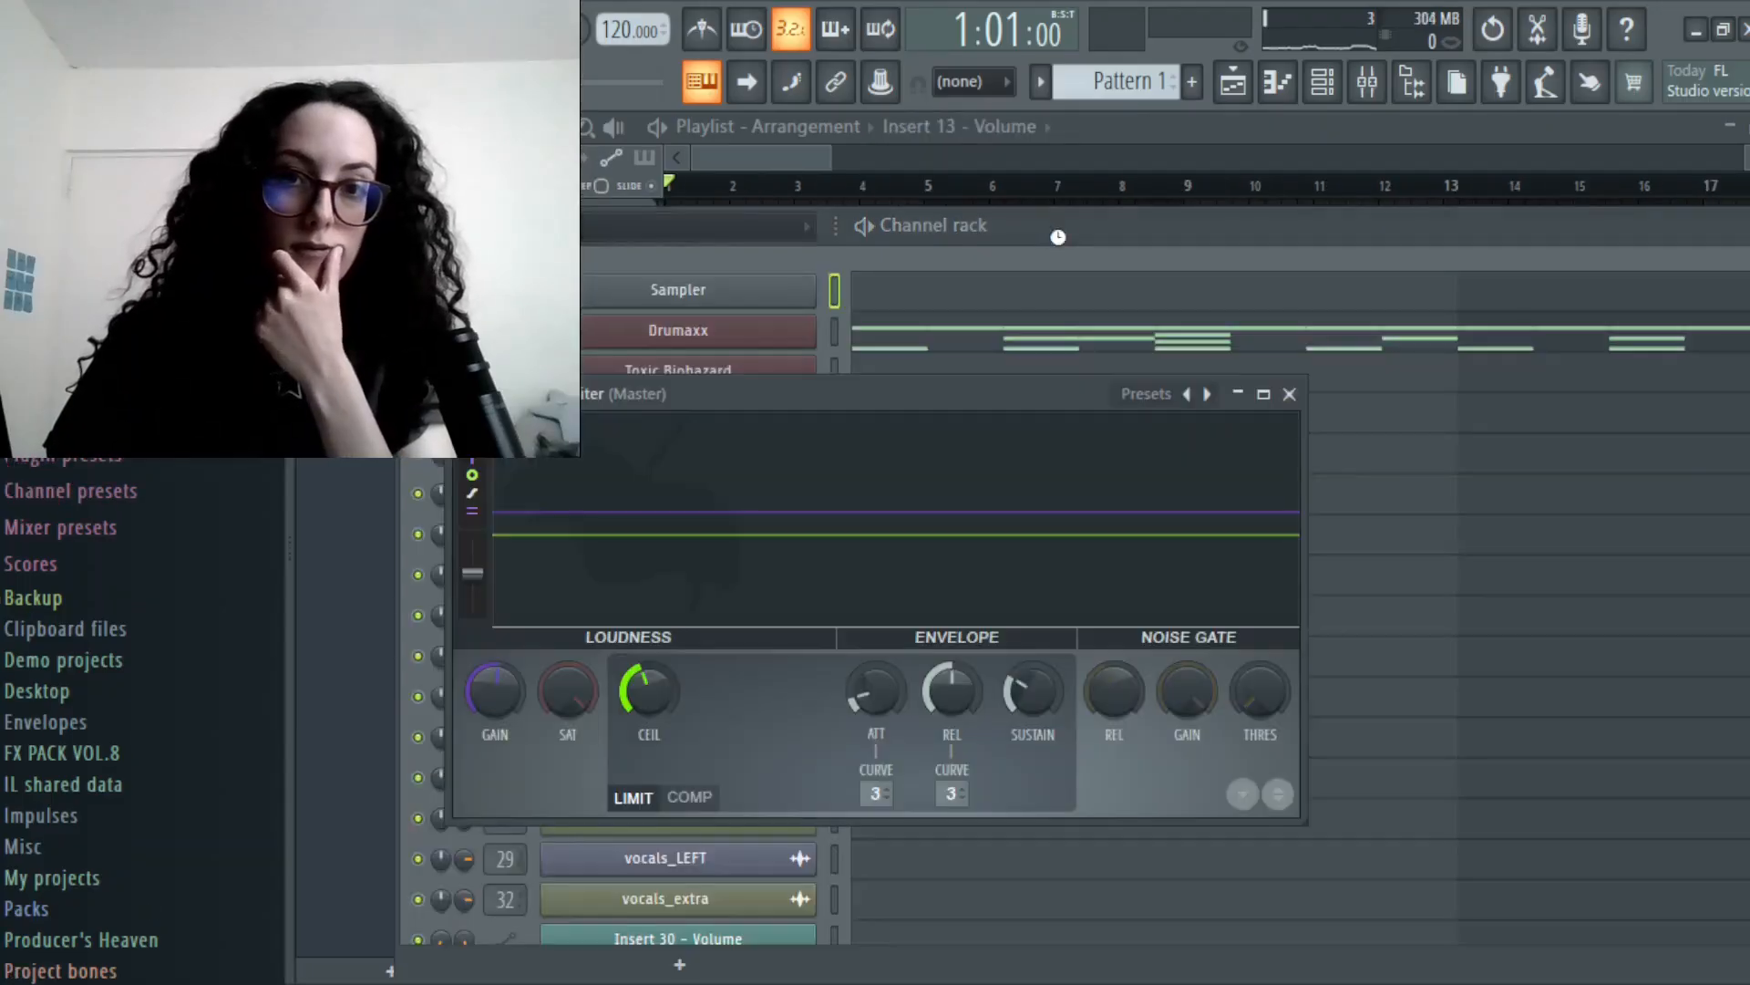
{"action": "left_click", "coordinate": [1076, 238]}
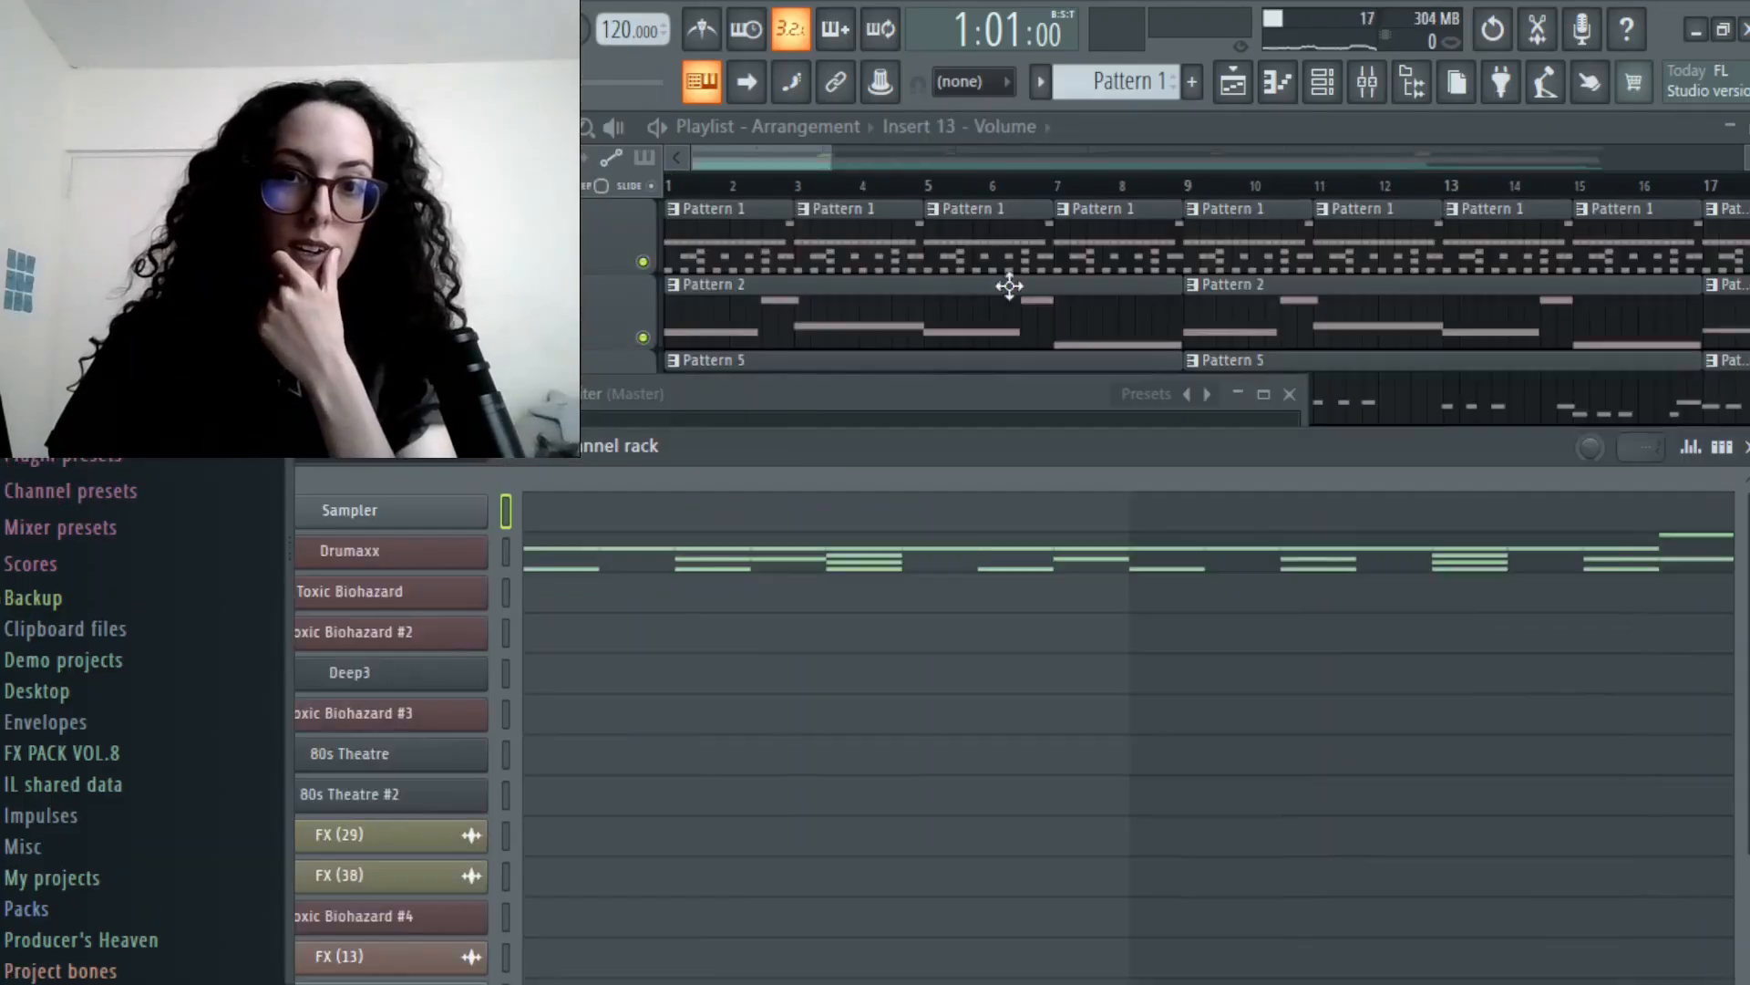
{"action": "left_click_drag", "start_coordinate": [988, 460], "coordinate": [681, 544]}
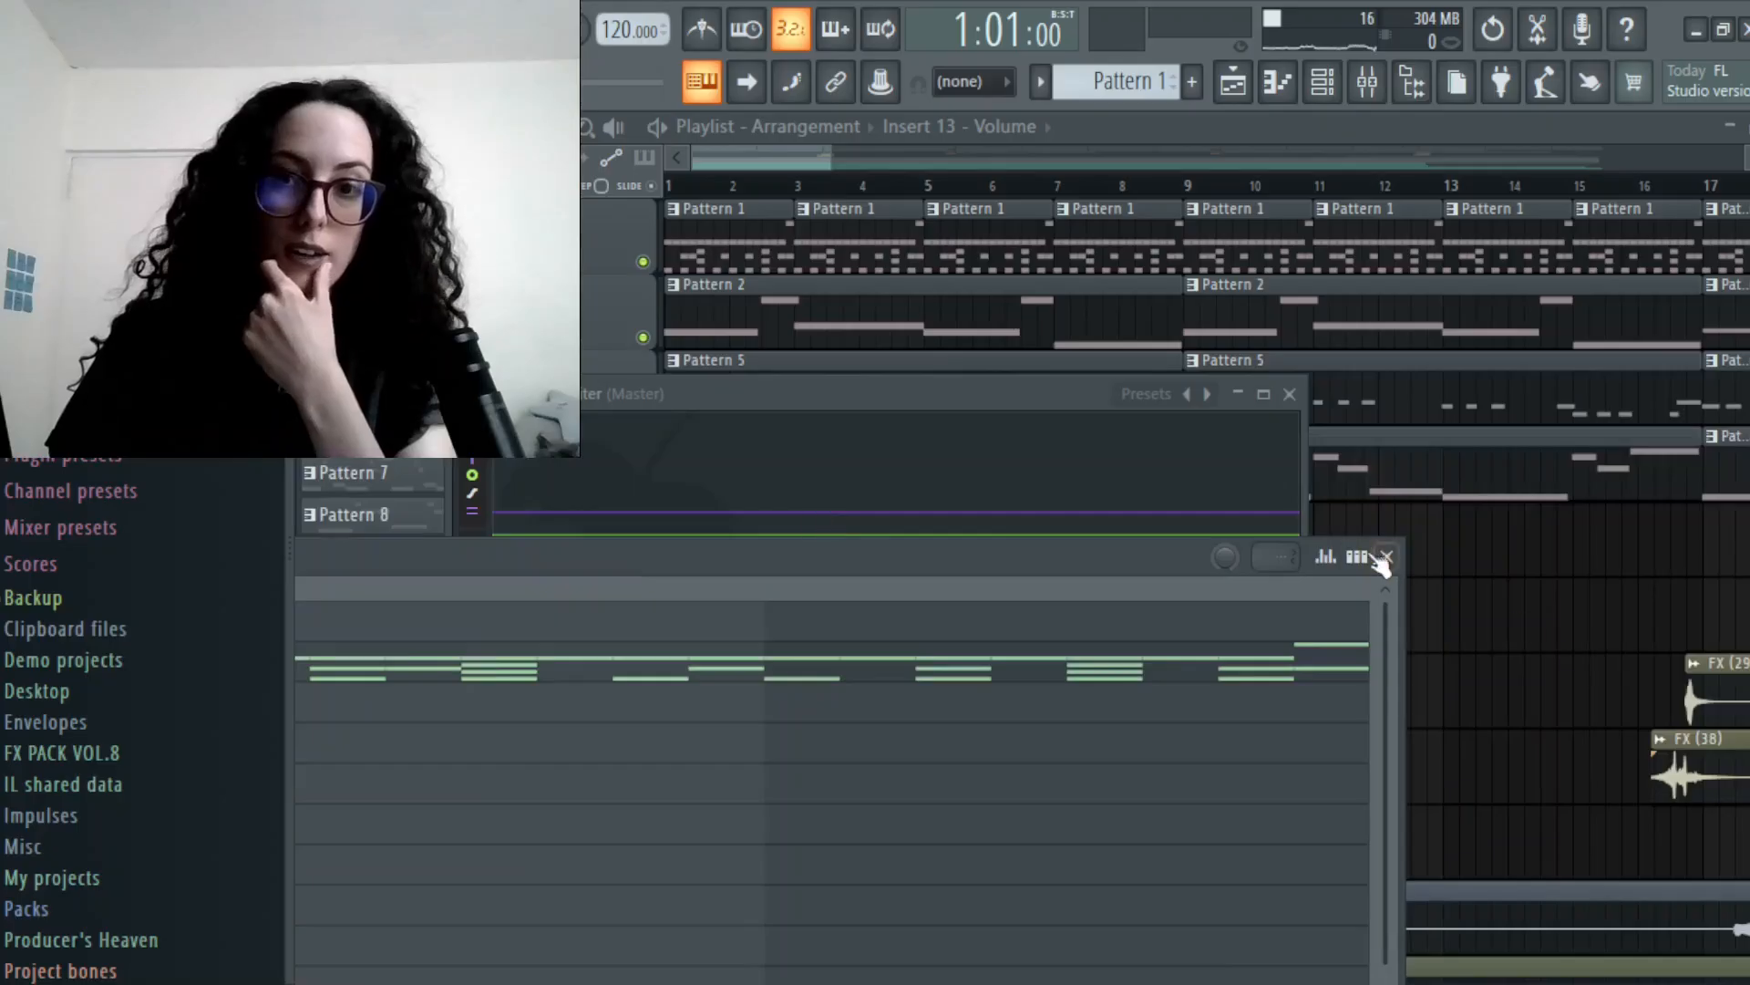
{"action": "left_click", "coordinate": [1386, 557]}
{"action": "left_click", "coordinate": [1289, 395]}
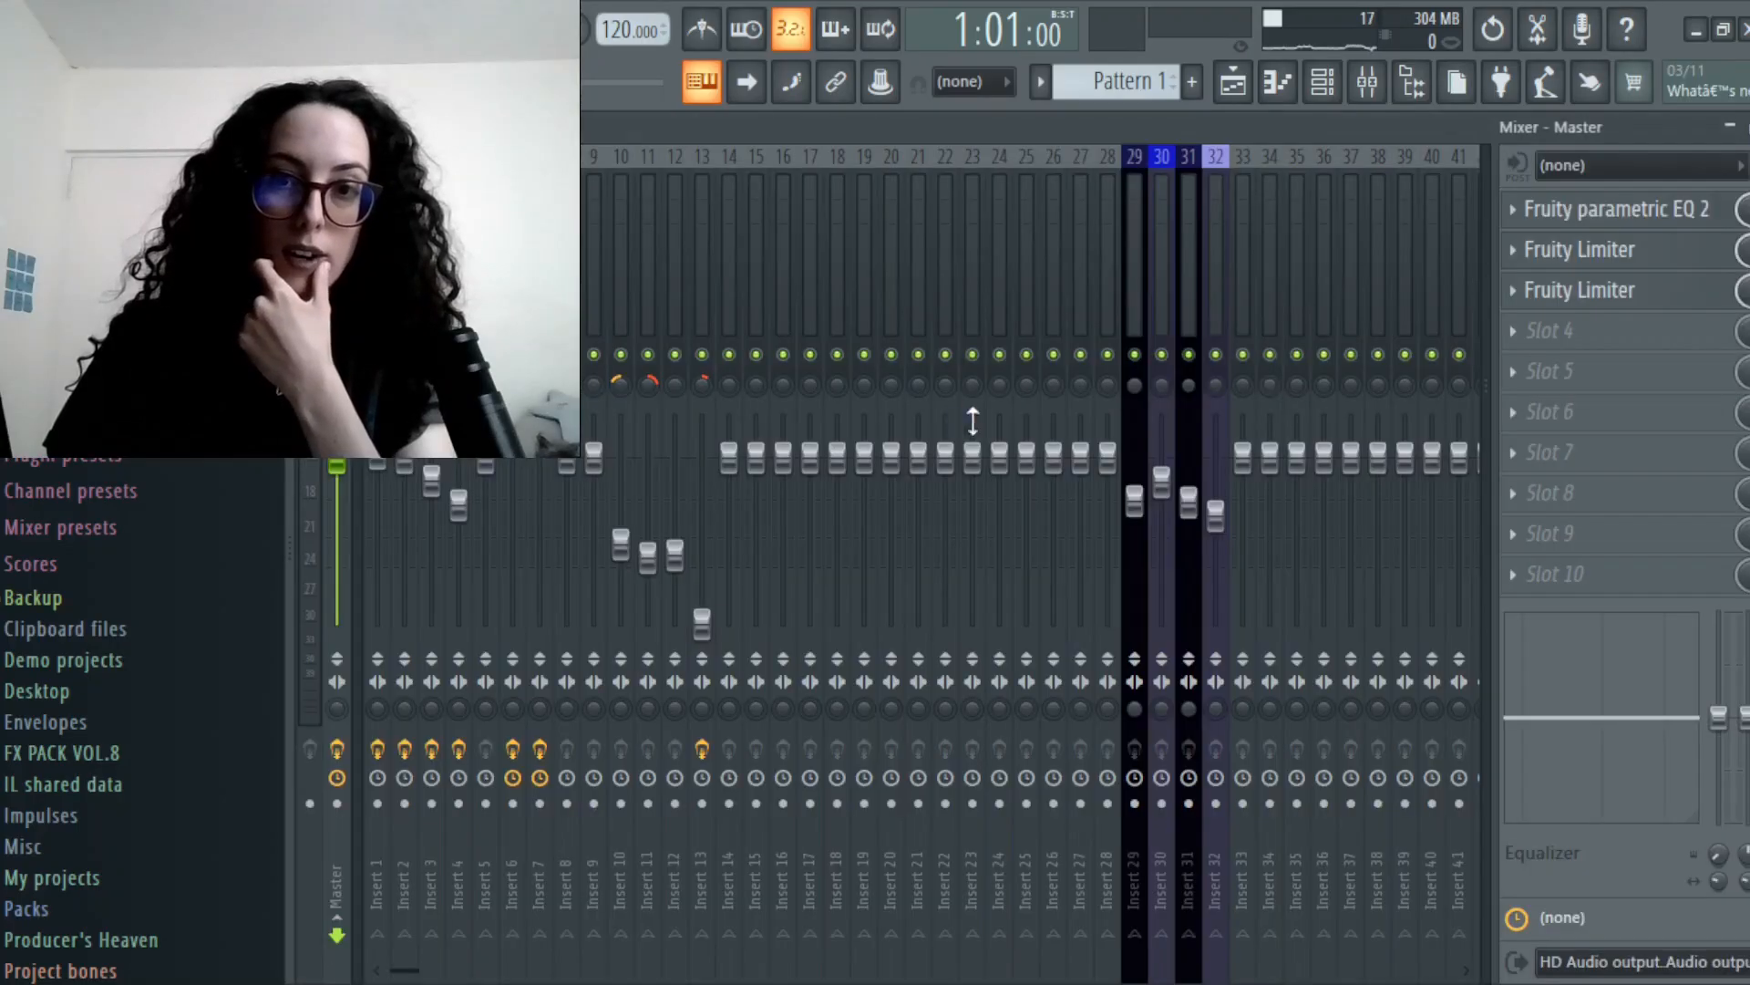
{"action": "left_click", "coordinate": [1294, 86]}
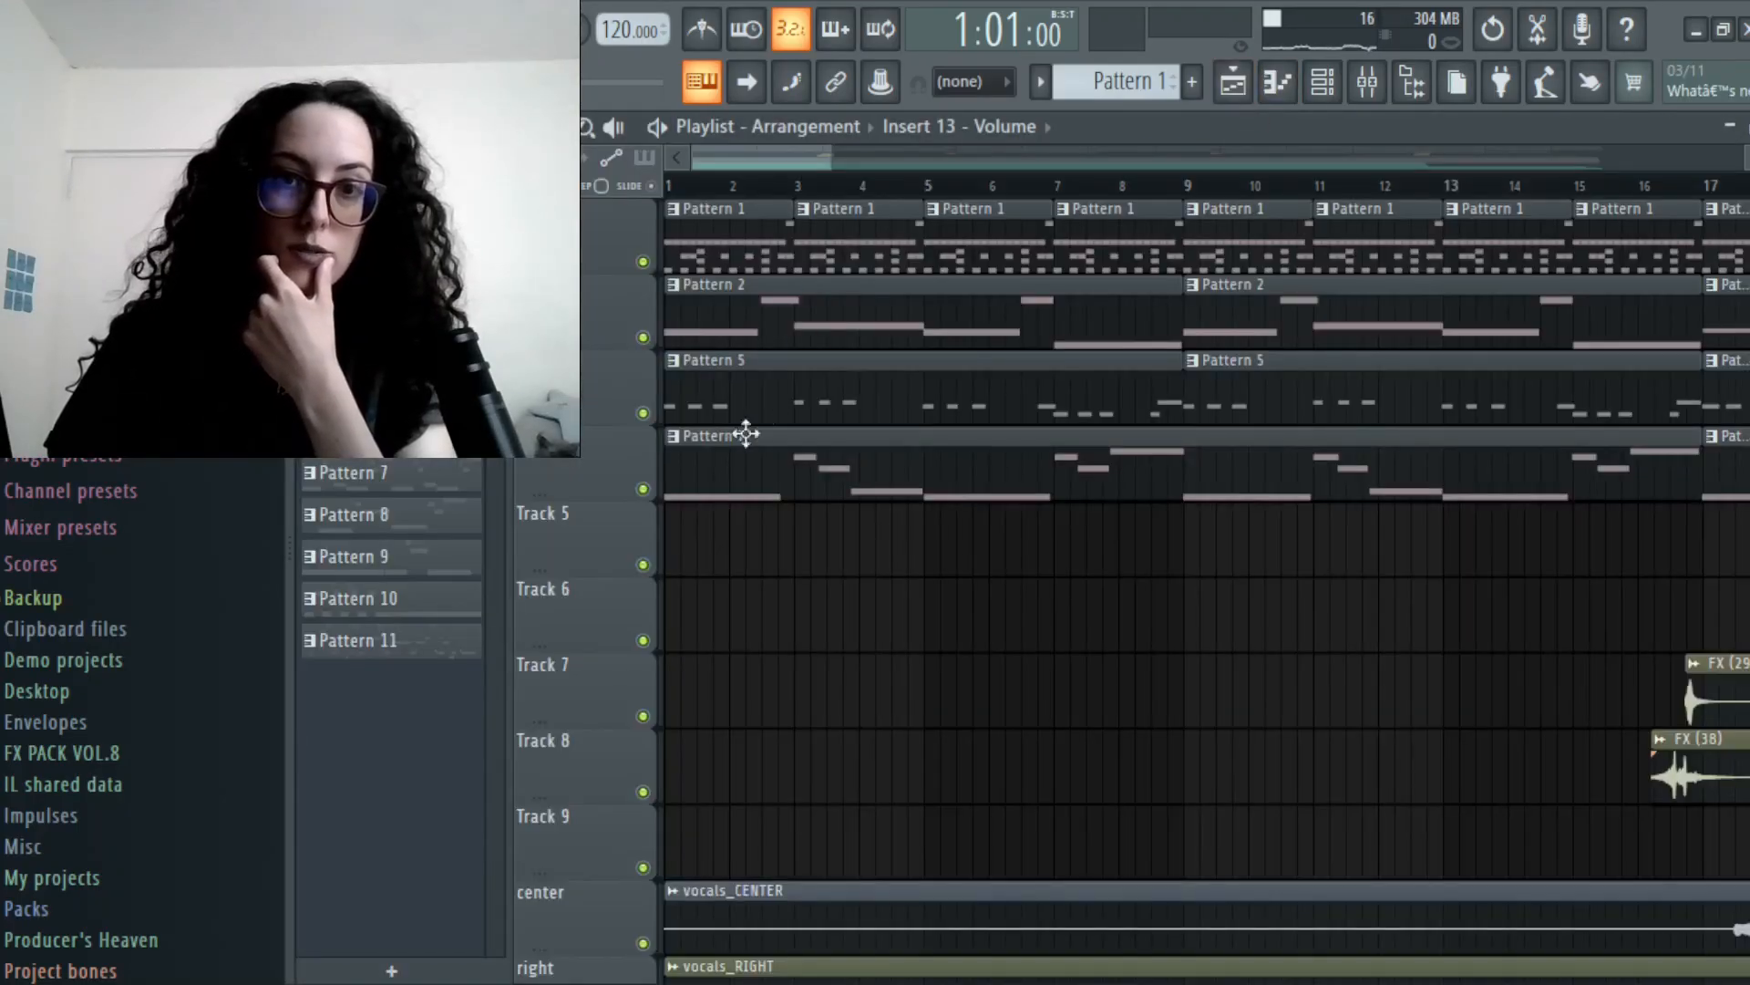
- Look over the Deep3 channel's Sytrus settings in the fuller project and close the instrument
{"action": "left_click", "coordinate": [1325, 87]}
{"action": "left_click_drag", "start_coordinate": [864, 572], "coordinate": [1414, 348]}
{"action": "left_click", "coordinate": [643, 562]}
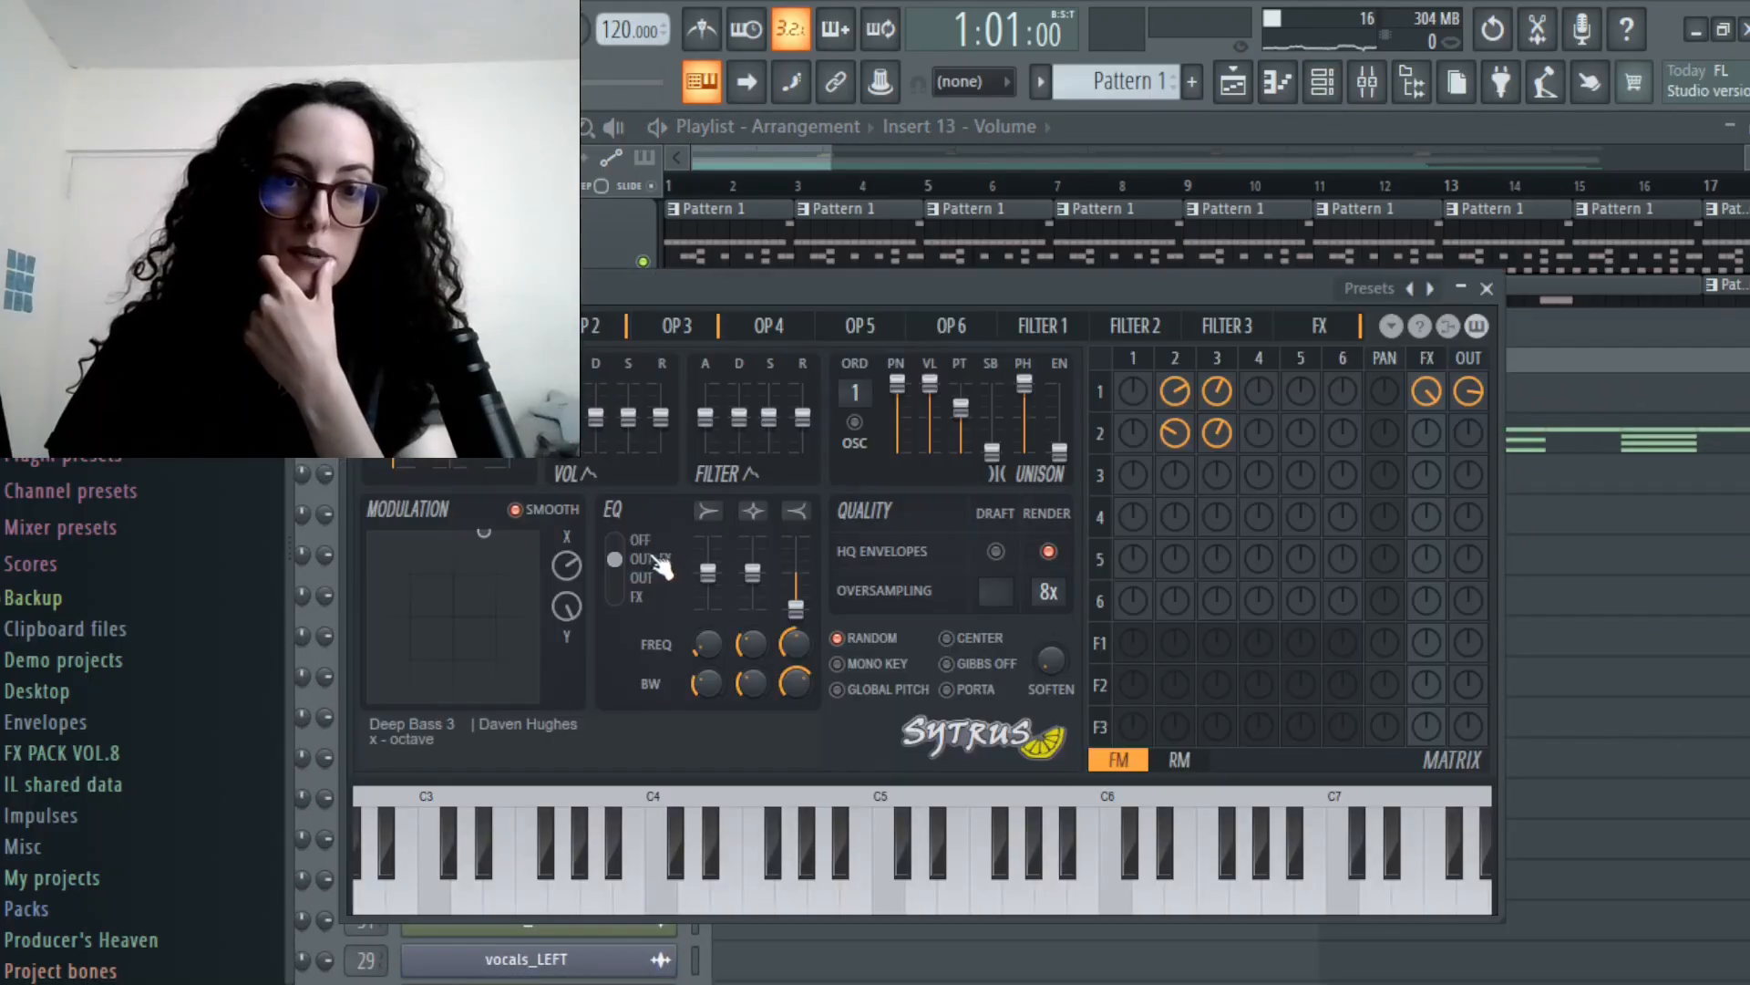
{"action": "left_click", "coordinate": [1487, 289]}
- Show Pattern 5's Deep3 notes in the piano roll and play back the bass line
{"action": "scroll", "coordinate": [1166, 86], "scroll_direction": "up", "scroll_amount": 3}
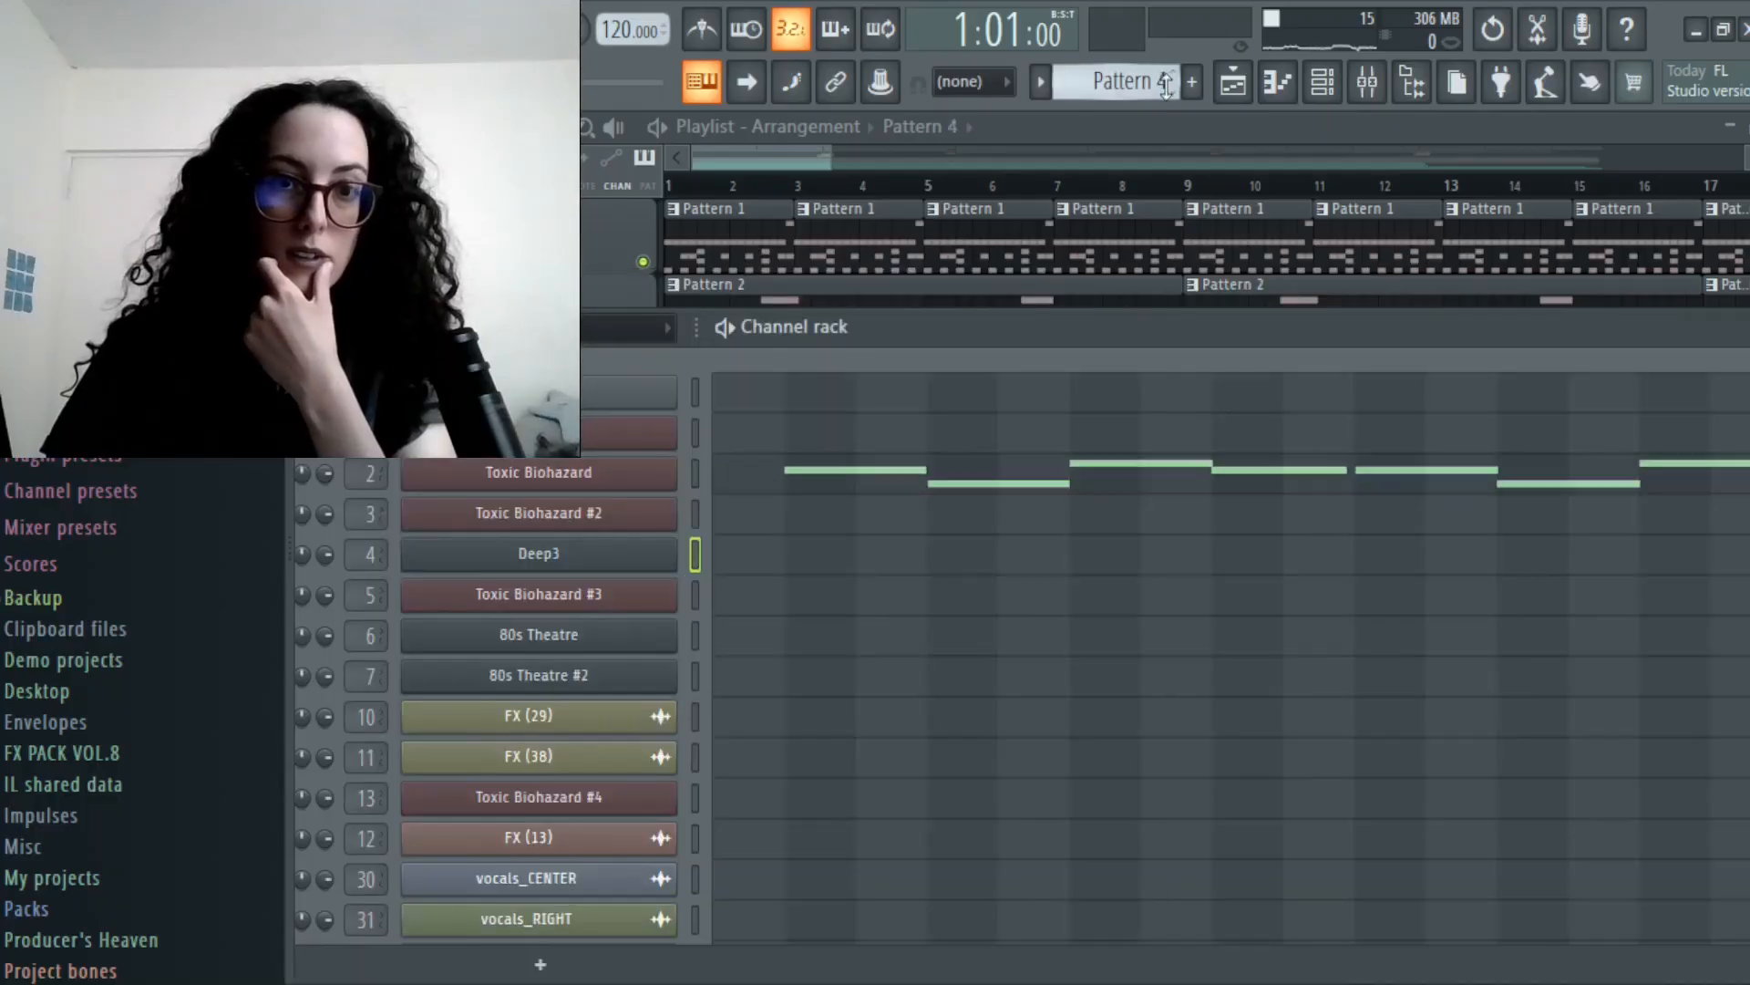
{"action": "scroll", "coordinate": [1166, 86], "scroll_direction": "up", "scroll_amount": 1}
{"action": "left_click", "coordinate": [956, 567]}
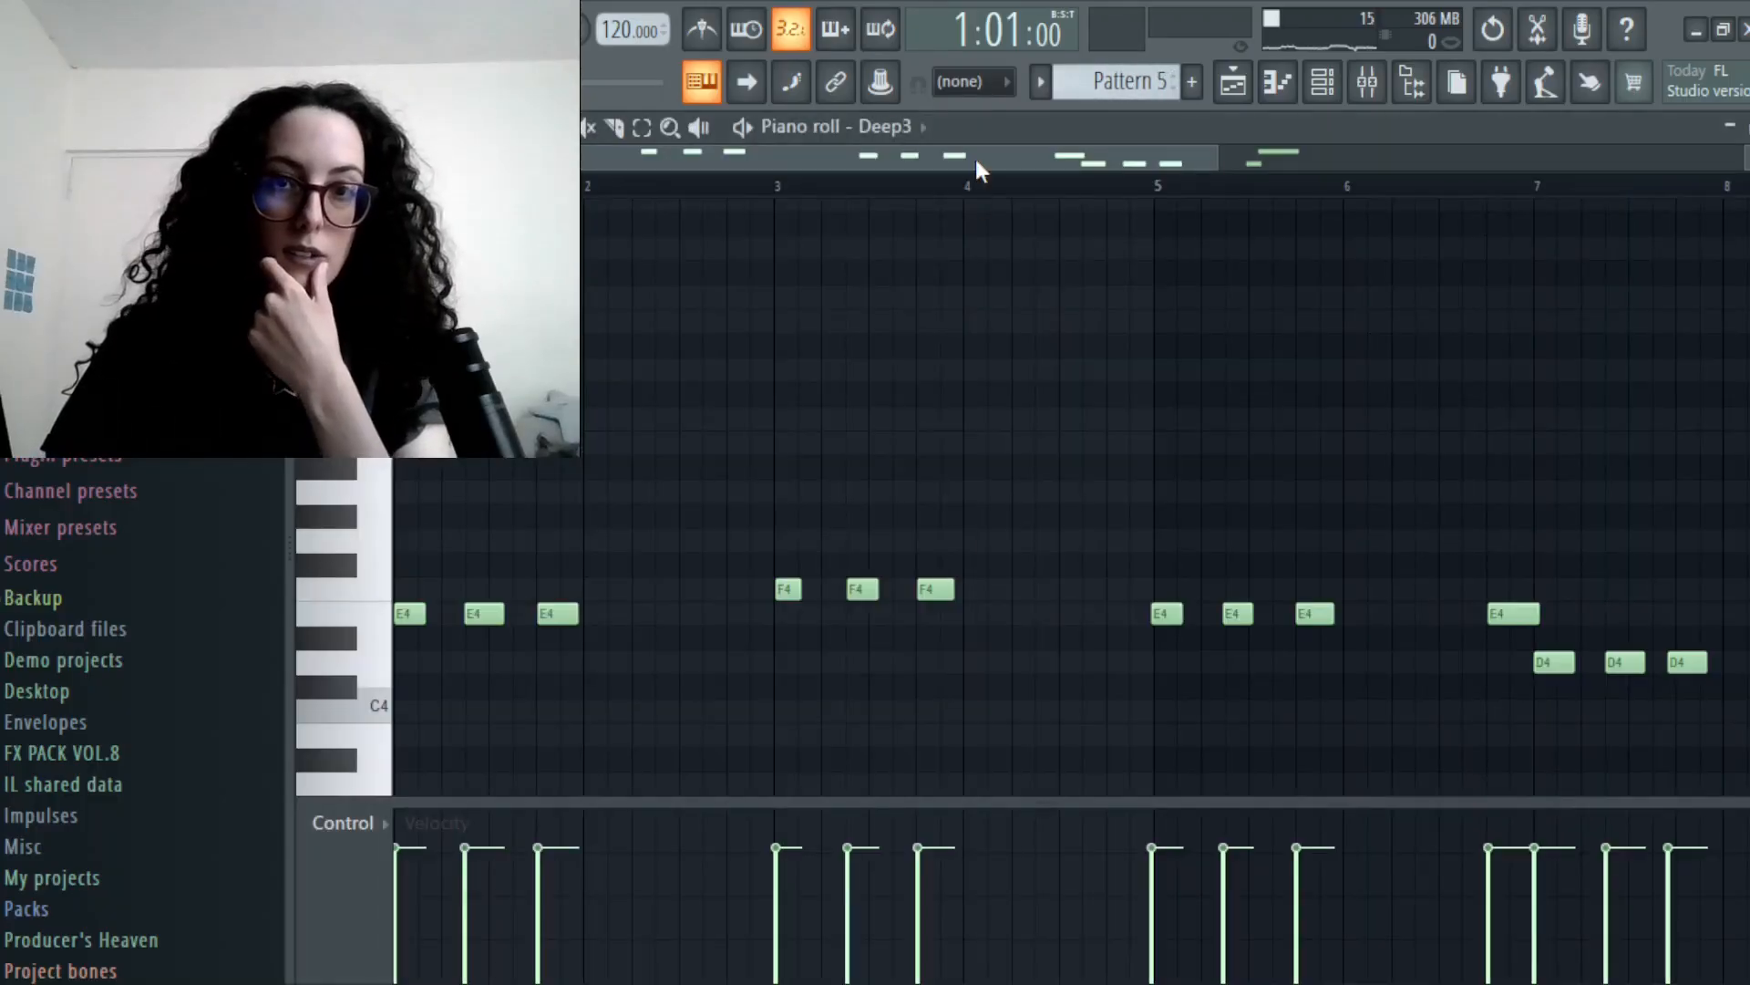
{"action": "key", "text": "space"}
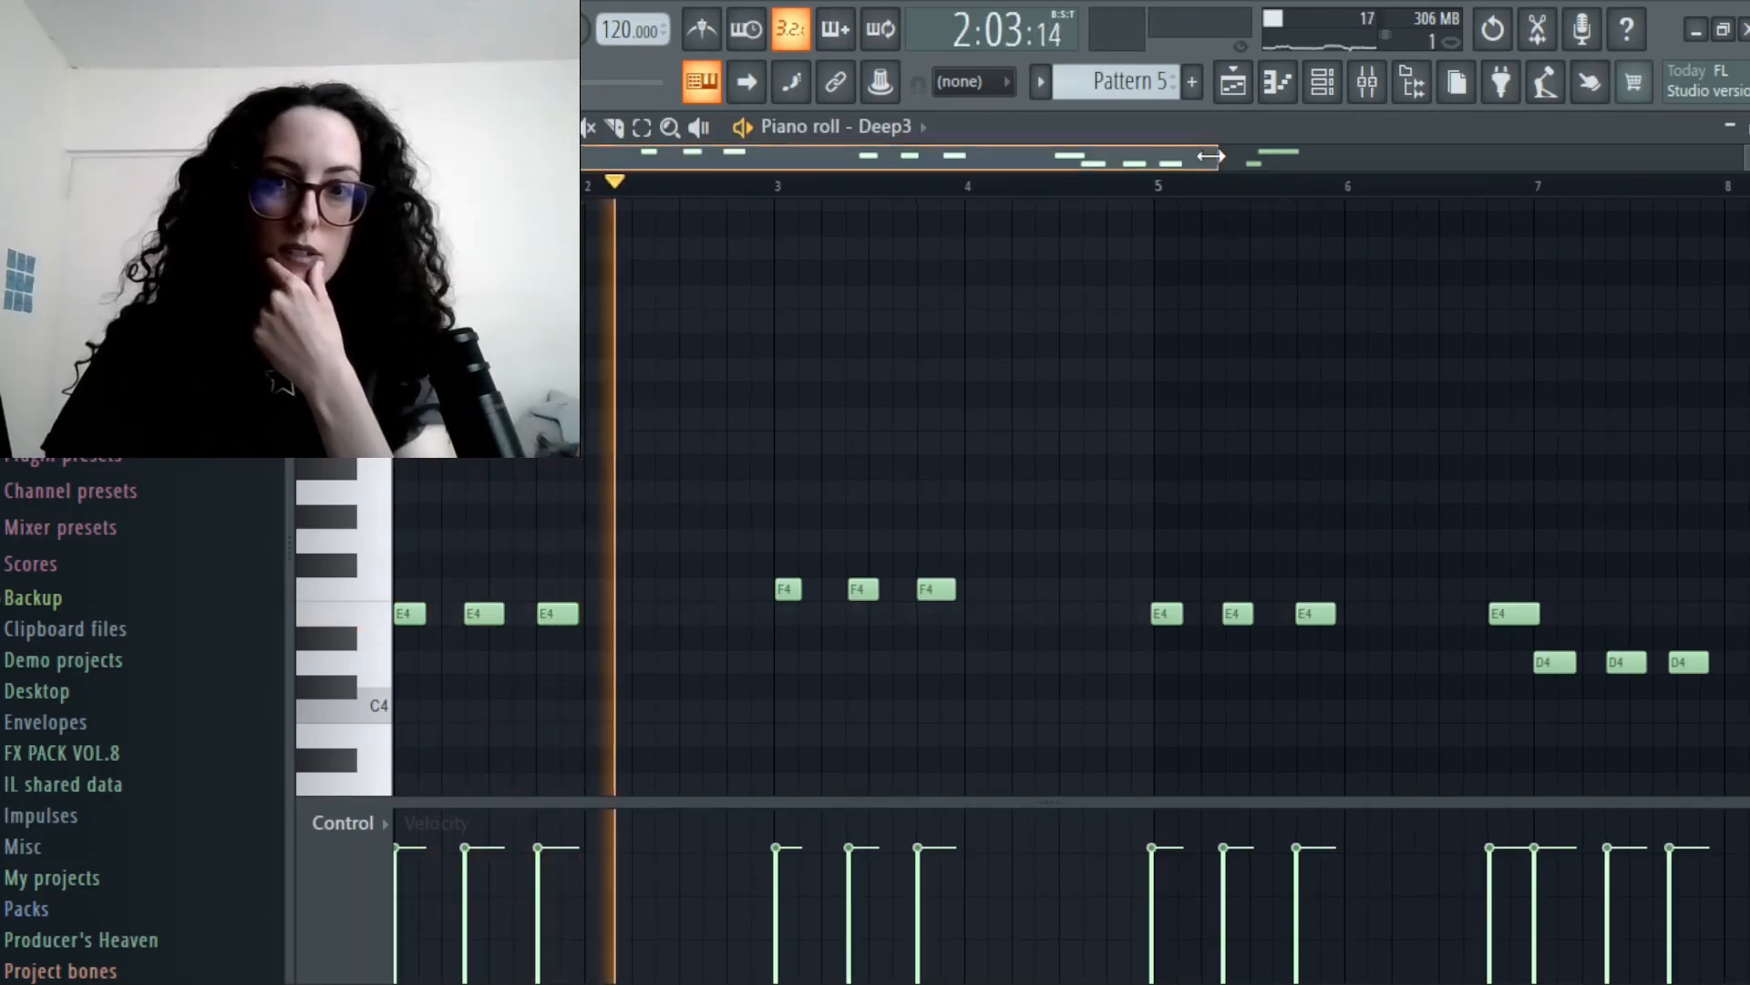
{"action": "scroll", "coordinate": [1110, 422], "scroll_direction": "up", "scroll_amount": 1, "text": "ctrl"}
{"action": "scroll", "coordinate": [1110, 422], "scroll_direction": "down", "scroll_amount": 3}
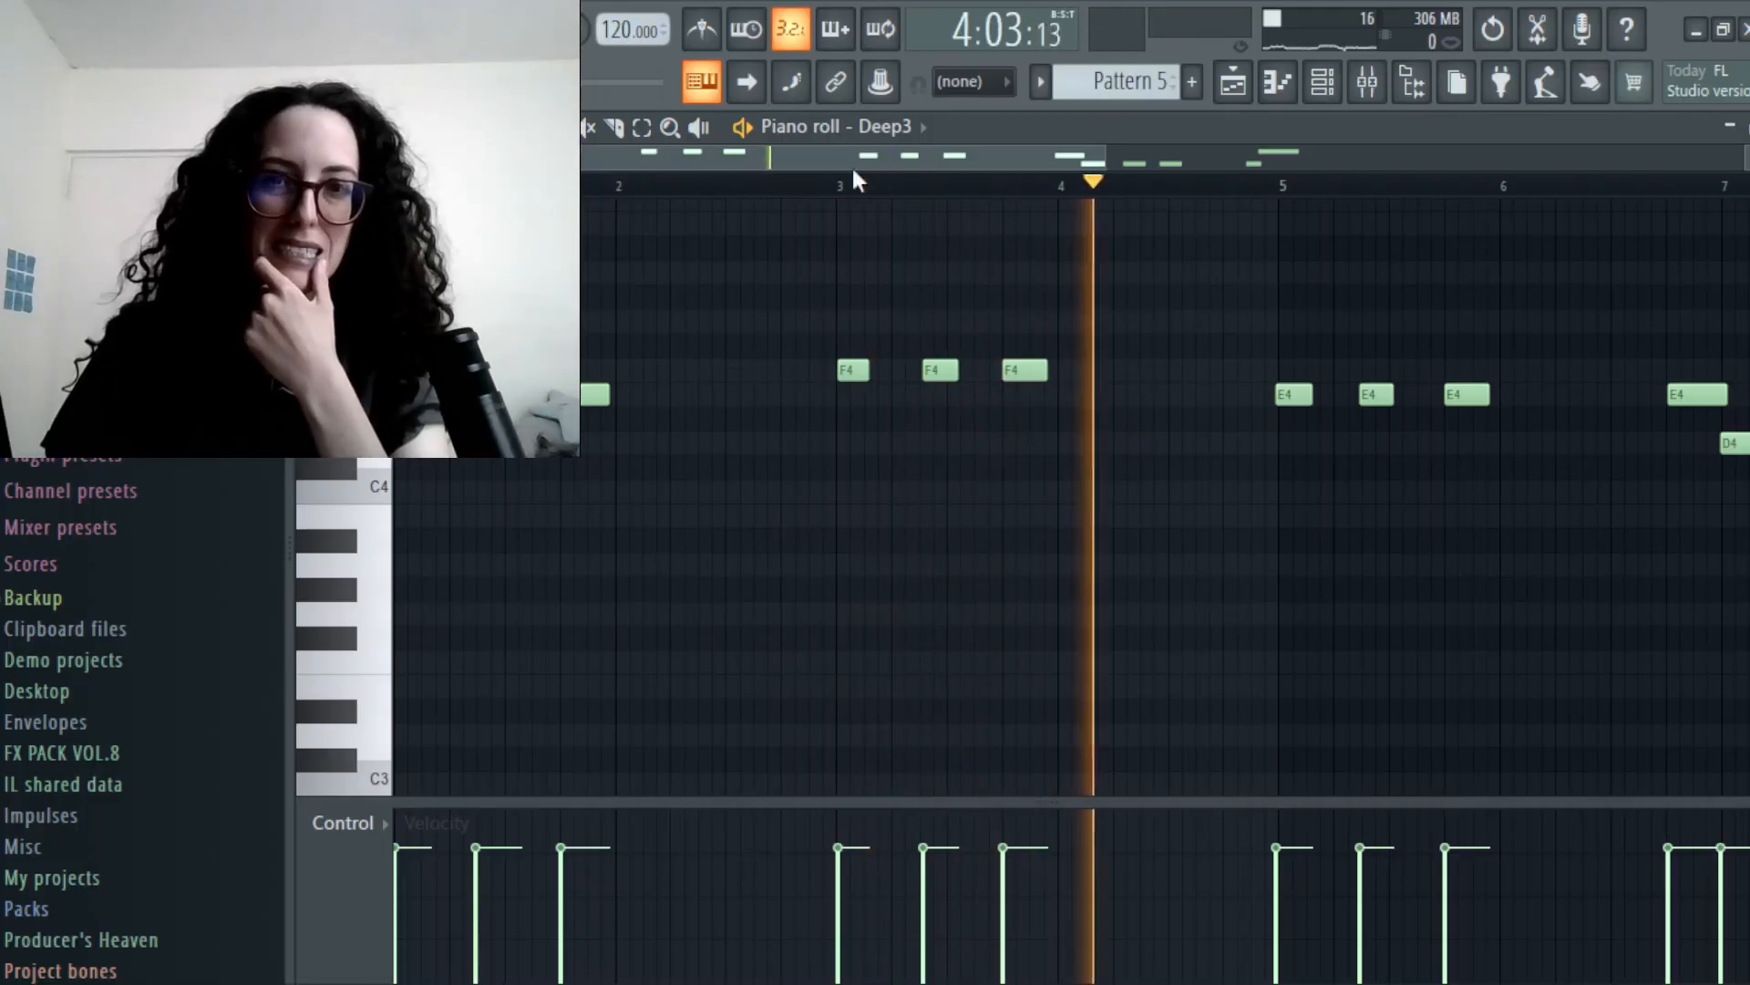
- Copy all of the Deep3 bass notes into Pattern 5 of the track being built and play them back
{"action": "left_click_drag", "start_coordinate": [1106, 153], "coordinate": [1543, 243]}
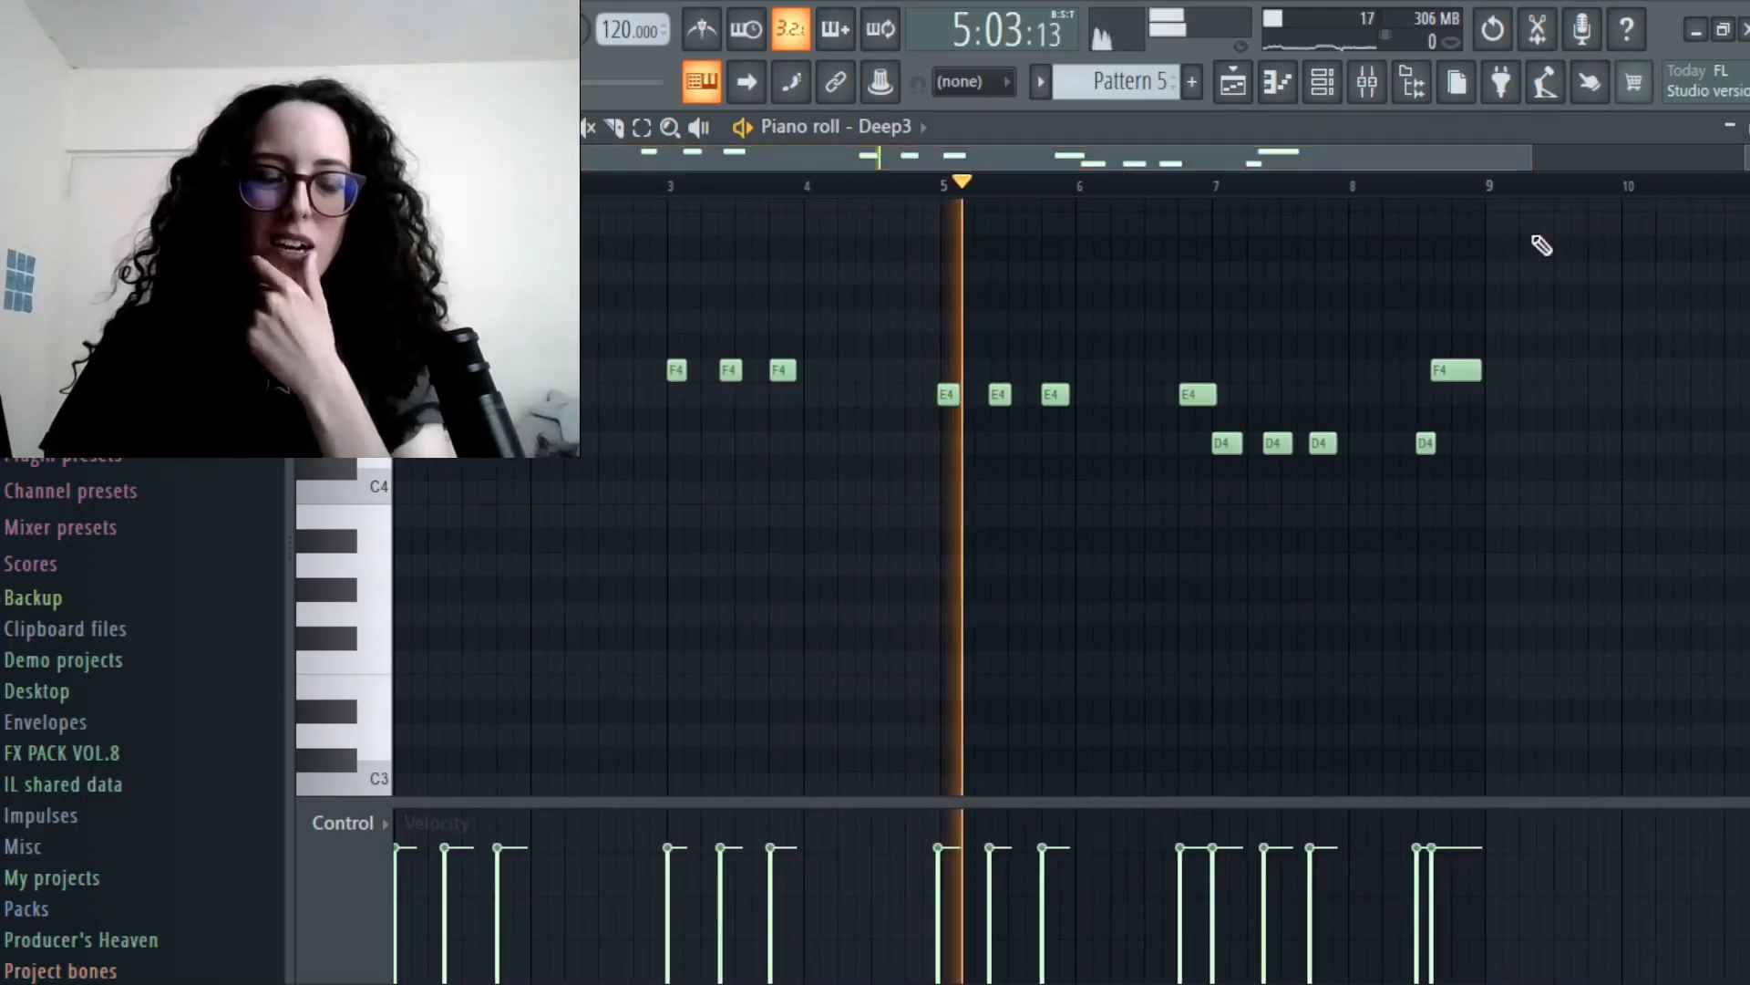
{"action": "key", "text": "ctrl+a"}
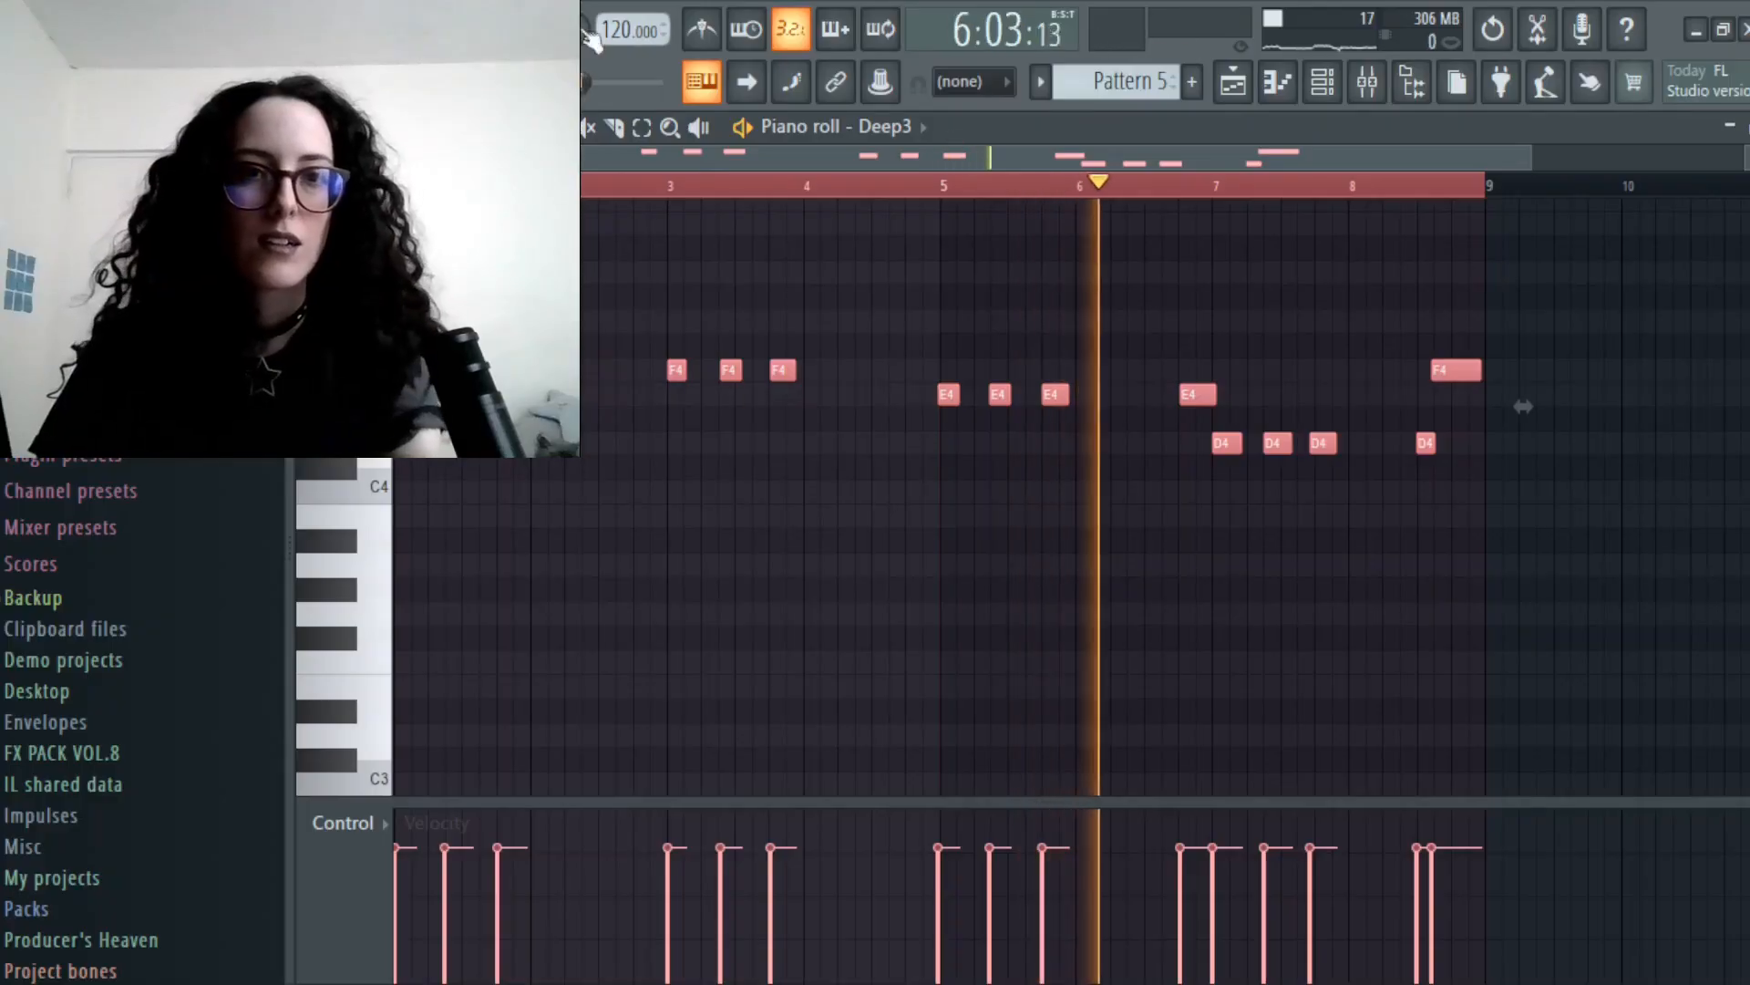
{"action": "key", "text": "space"}
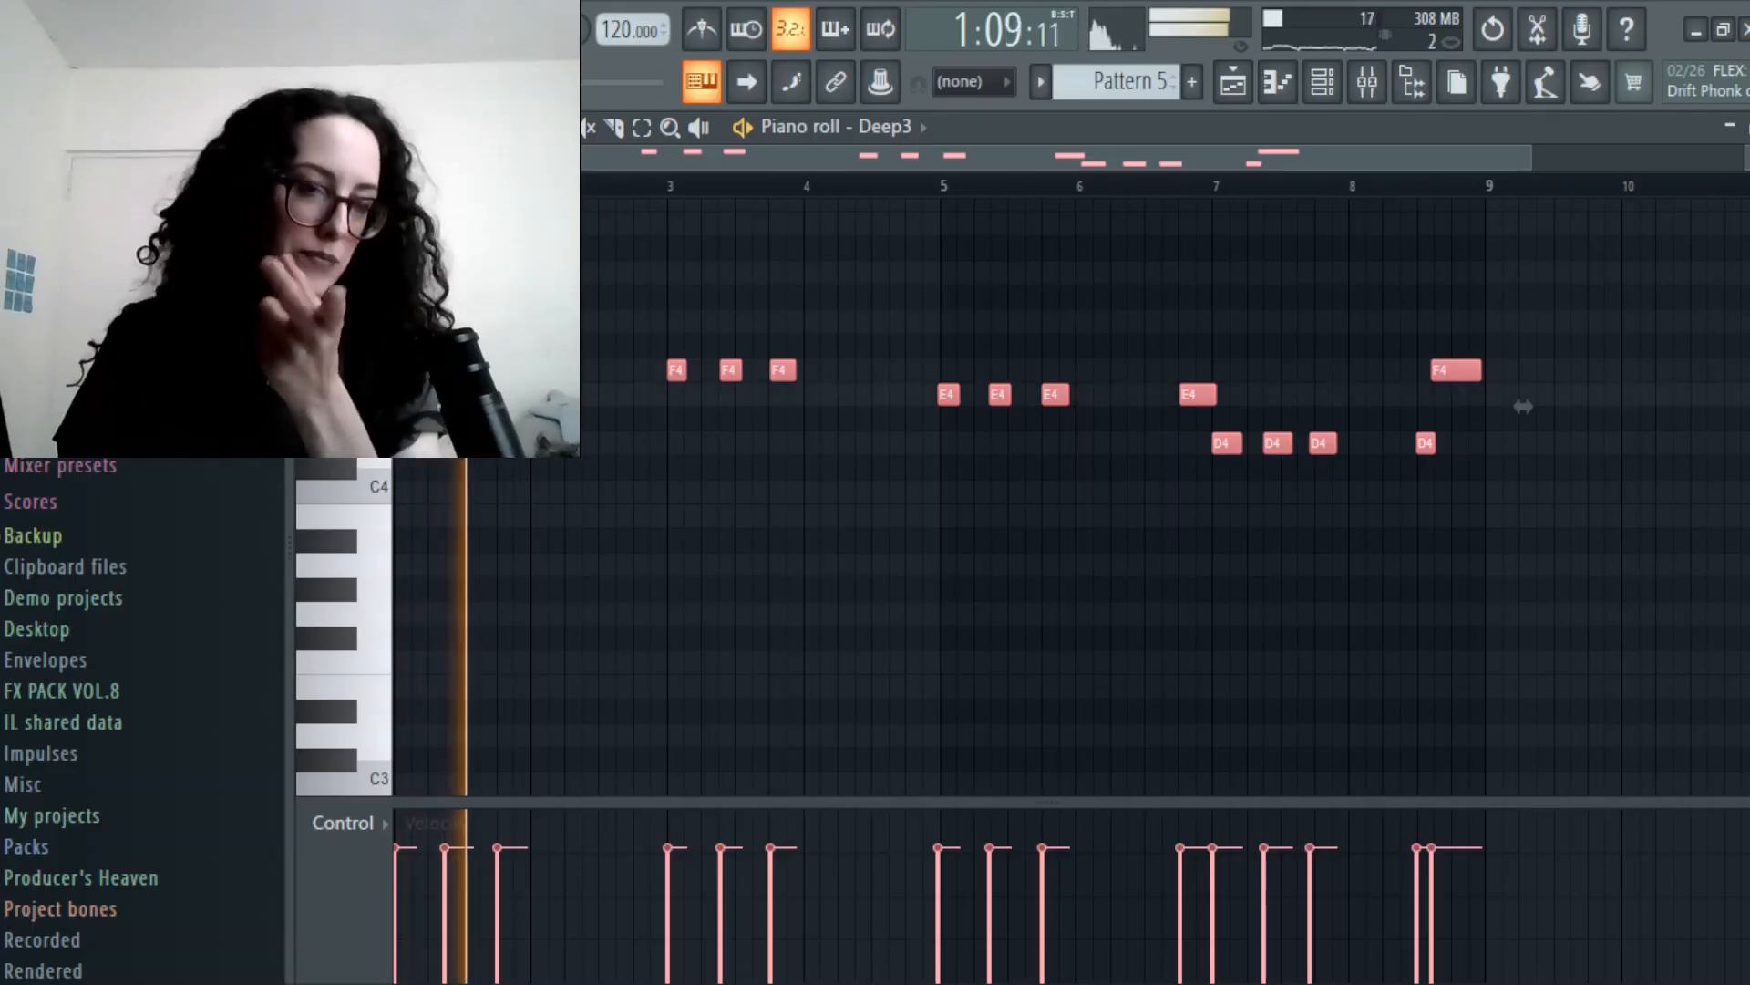
{"action": "scroll", "coordinate": [1081, 338], "scroll_direction": "up", "scroll_amount": 3}
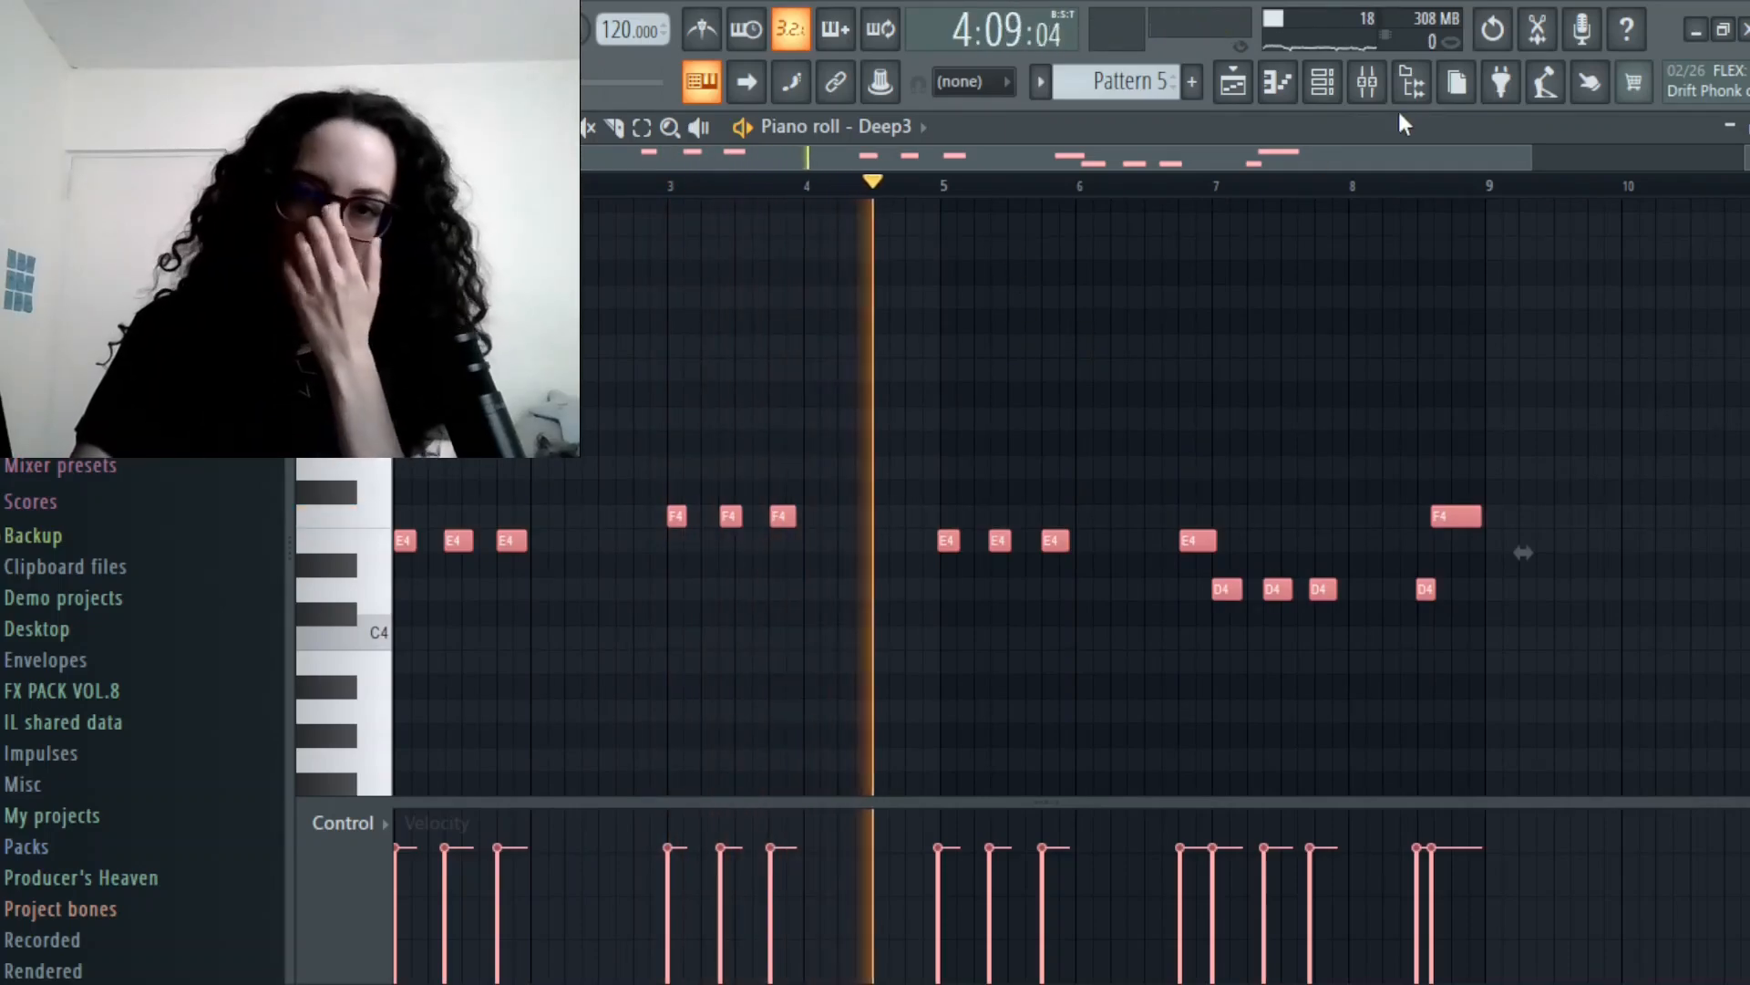
{"action": "left_click_drag", "start_coordinate": [1530, 160], "coordinate": [1548, 250]}
{"action": "key", "text": "space"}
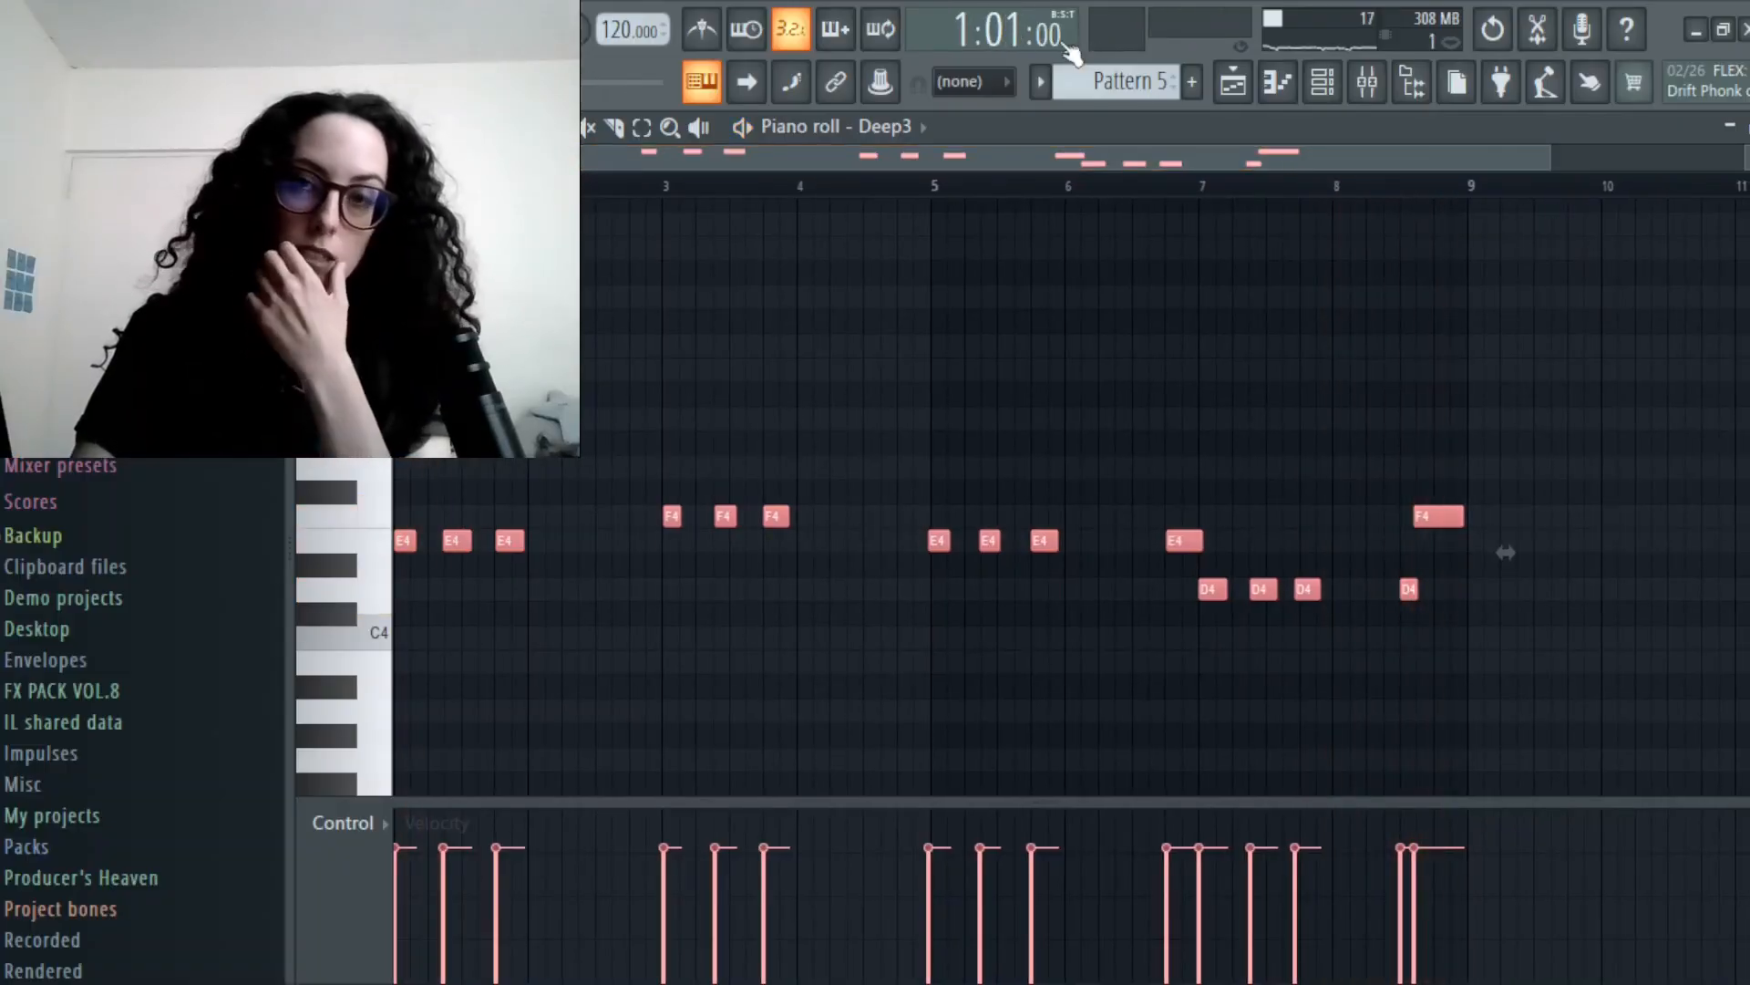
- Place Pattern 5 clips on Track 4 at bars 1 and 9, and play back the arrangement
{"action": "left_click", "coordinate": [1231, 84]}
{"action": "left_click", "coordinate": [715, 452]}
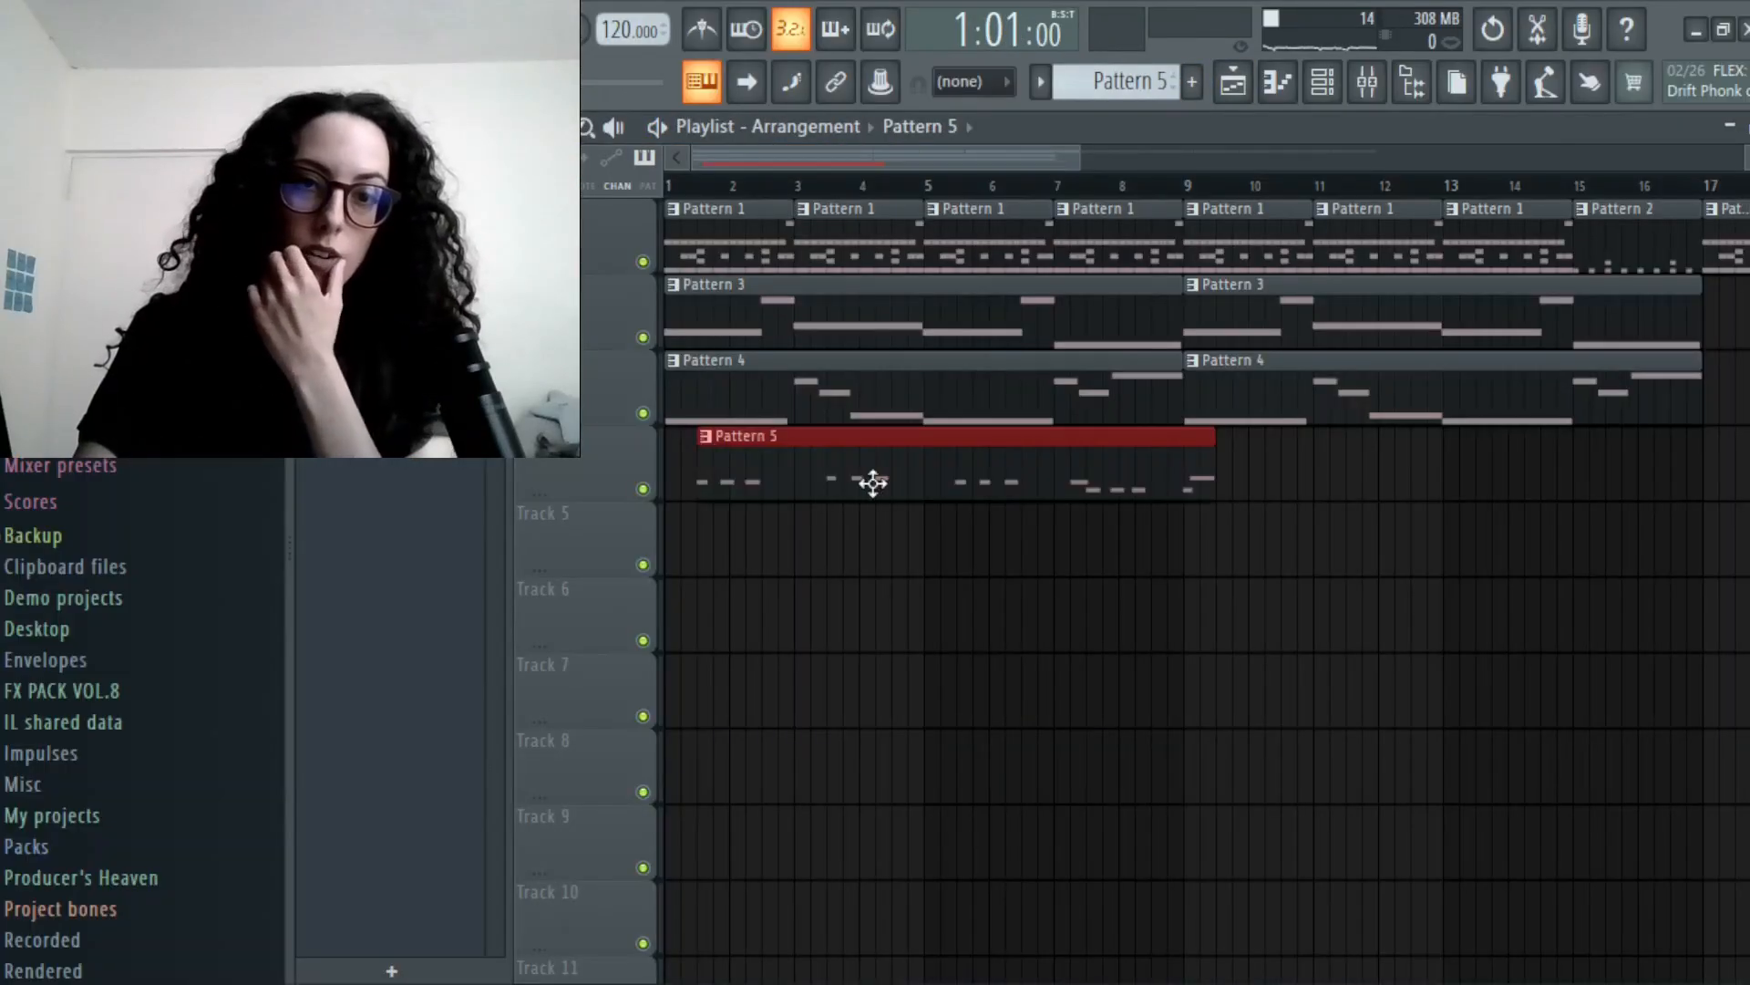
{"action": "left_click", "coordinate": [1207, 478]}
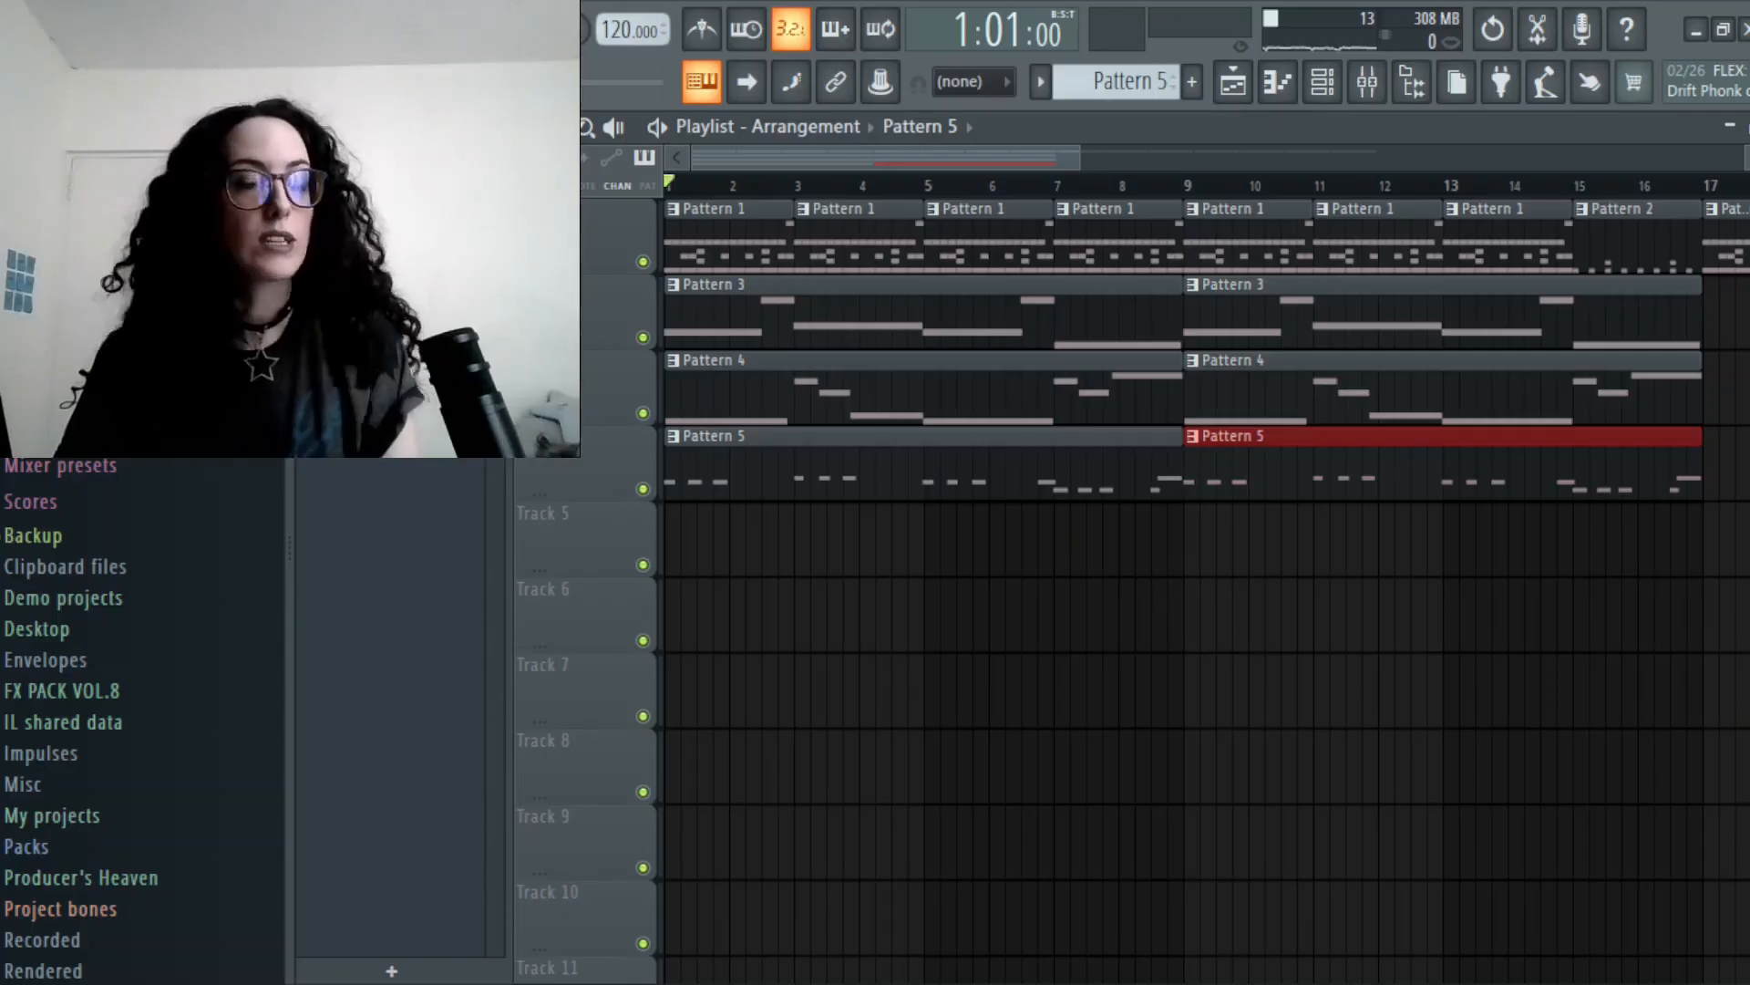
{"action": "key", "text": "space"}
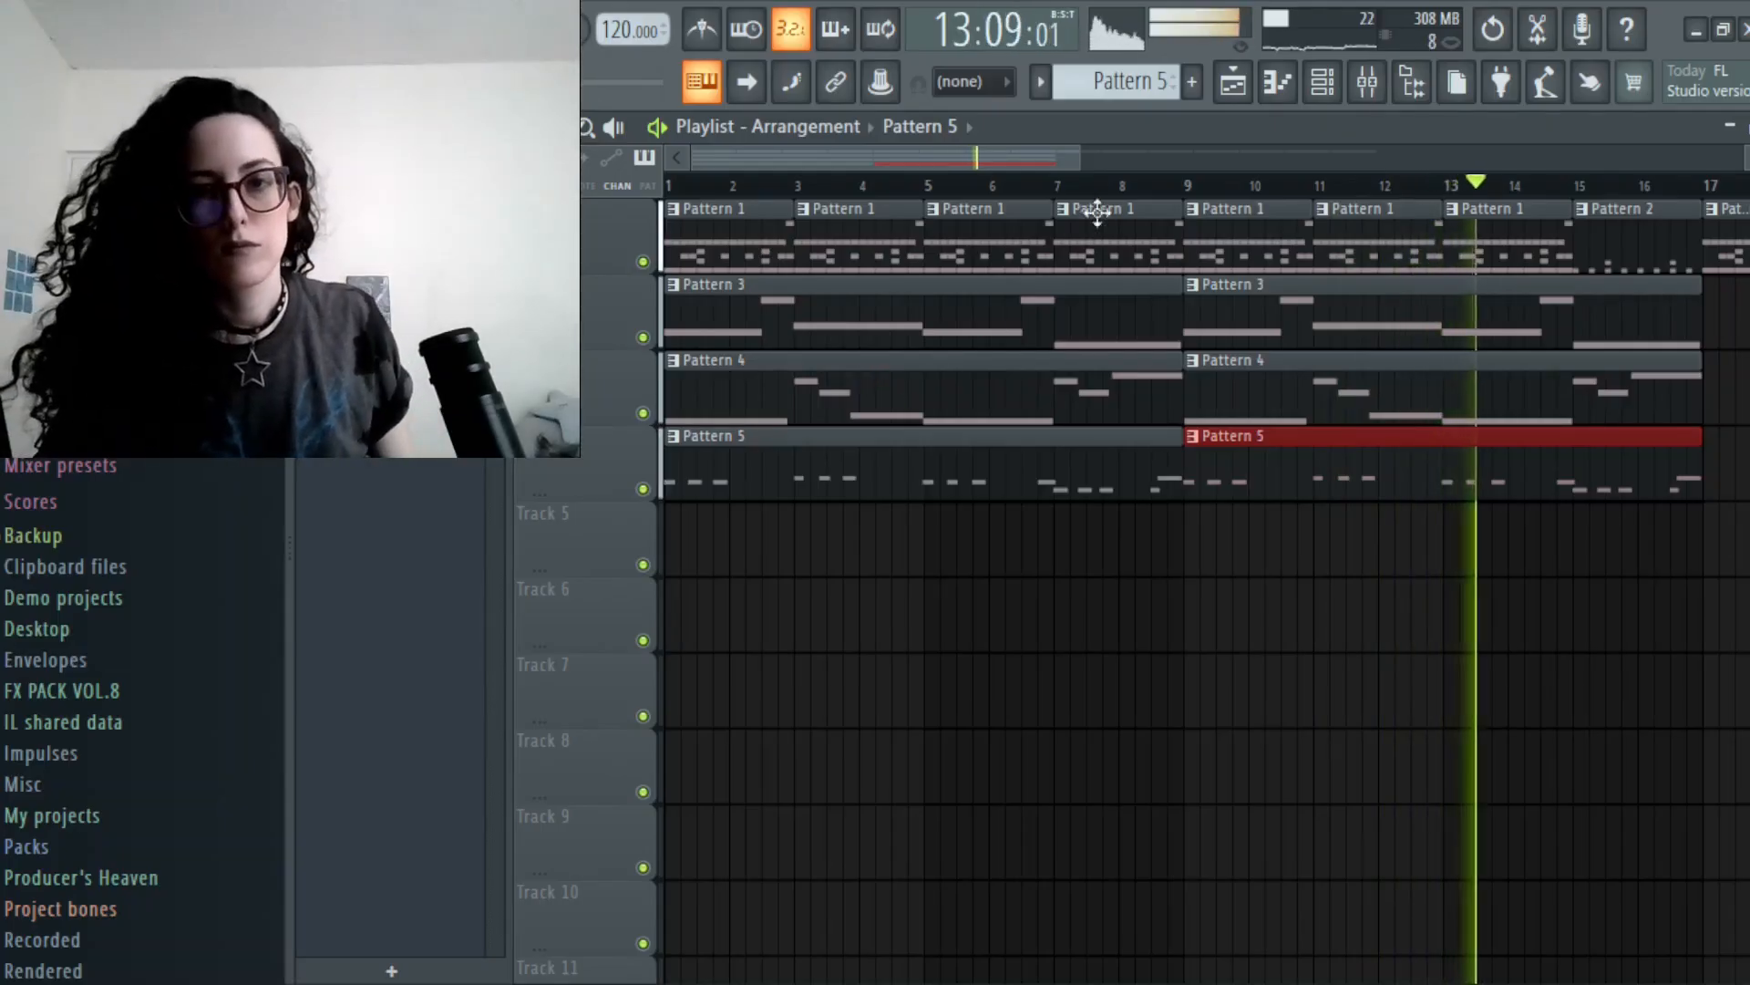
{"action": "left_click_drag", "start_coordinate": [1083, 158], "coordinate": [1528, 359]}
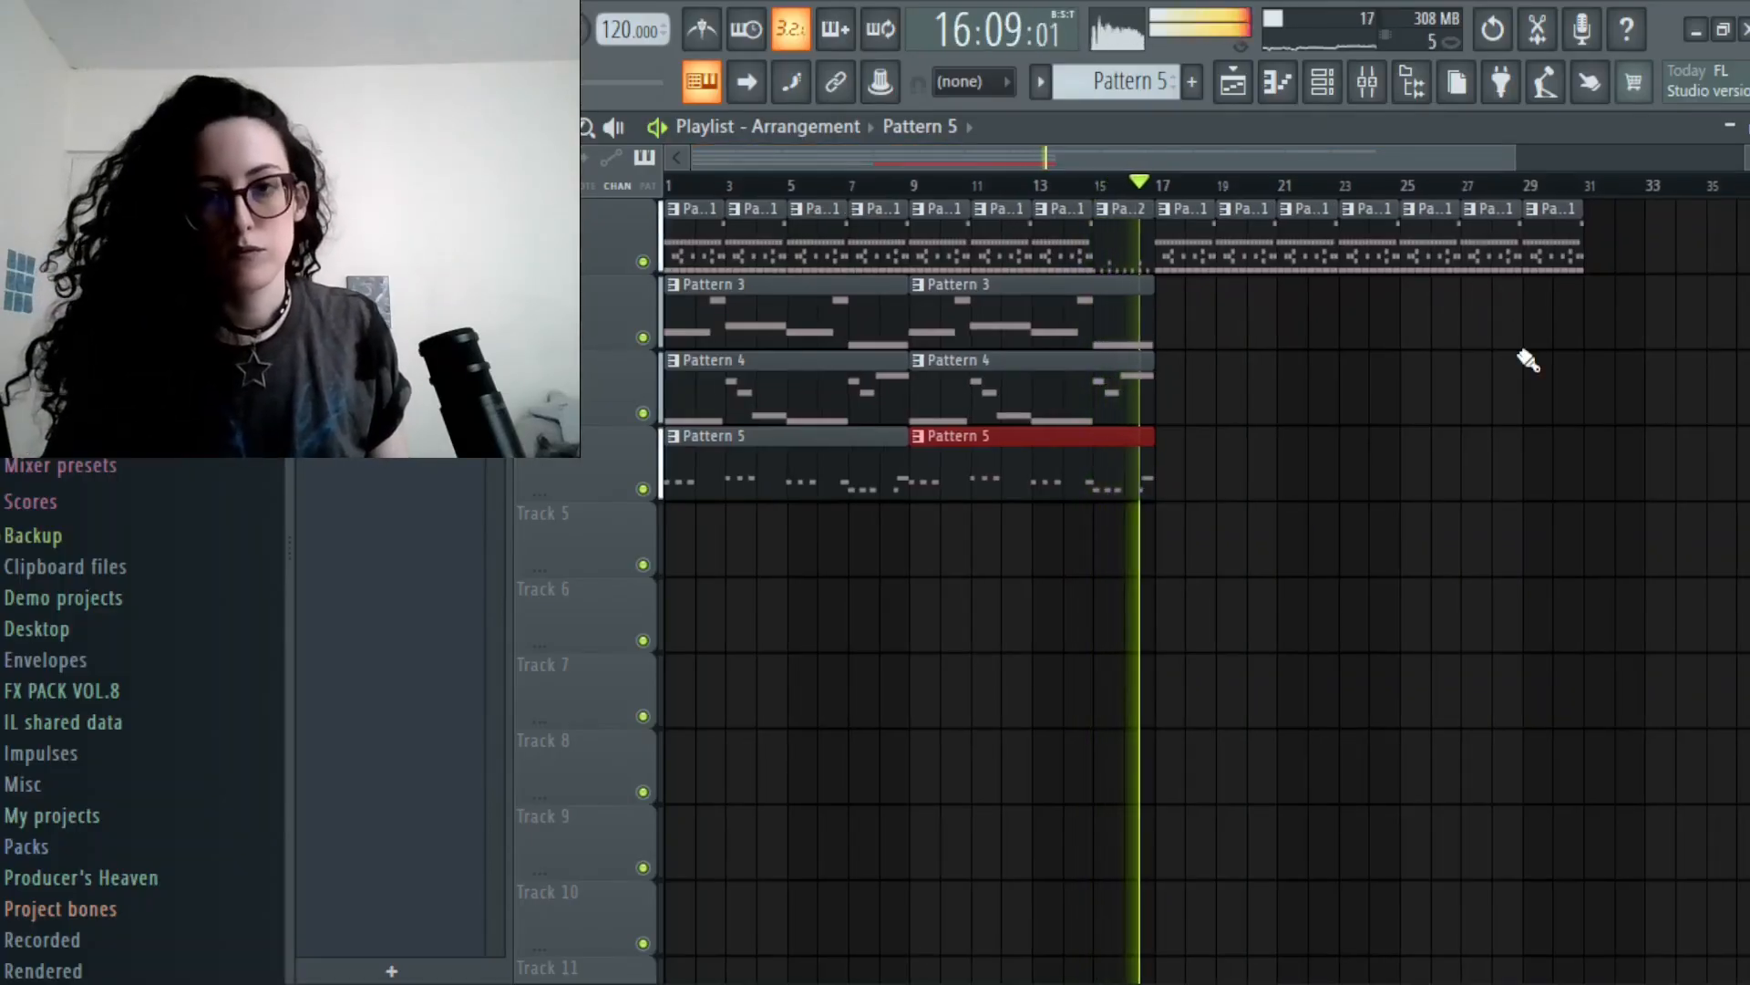
{"action": "key", "text": "space"}
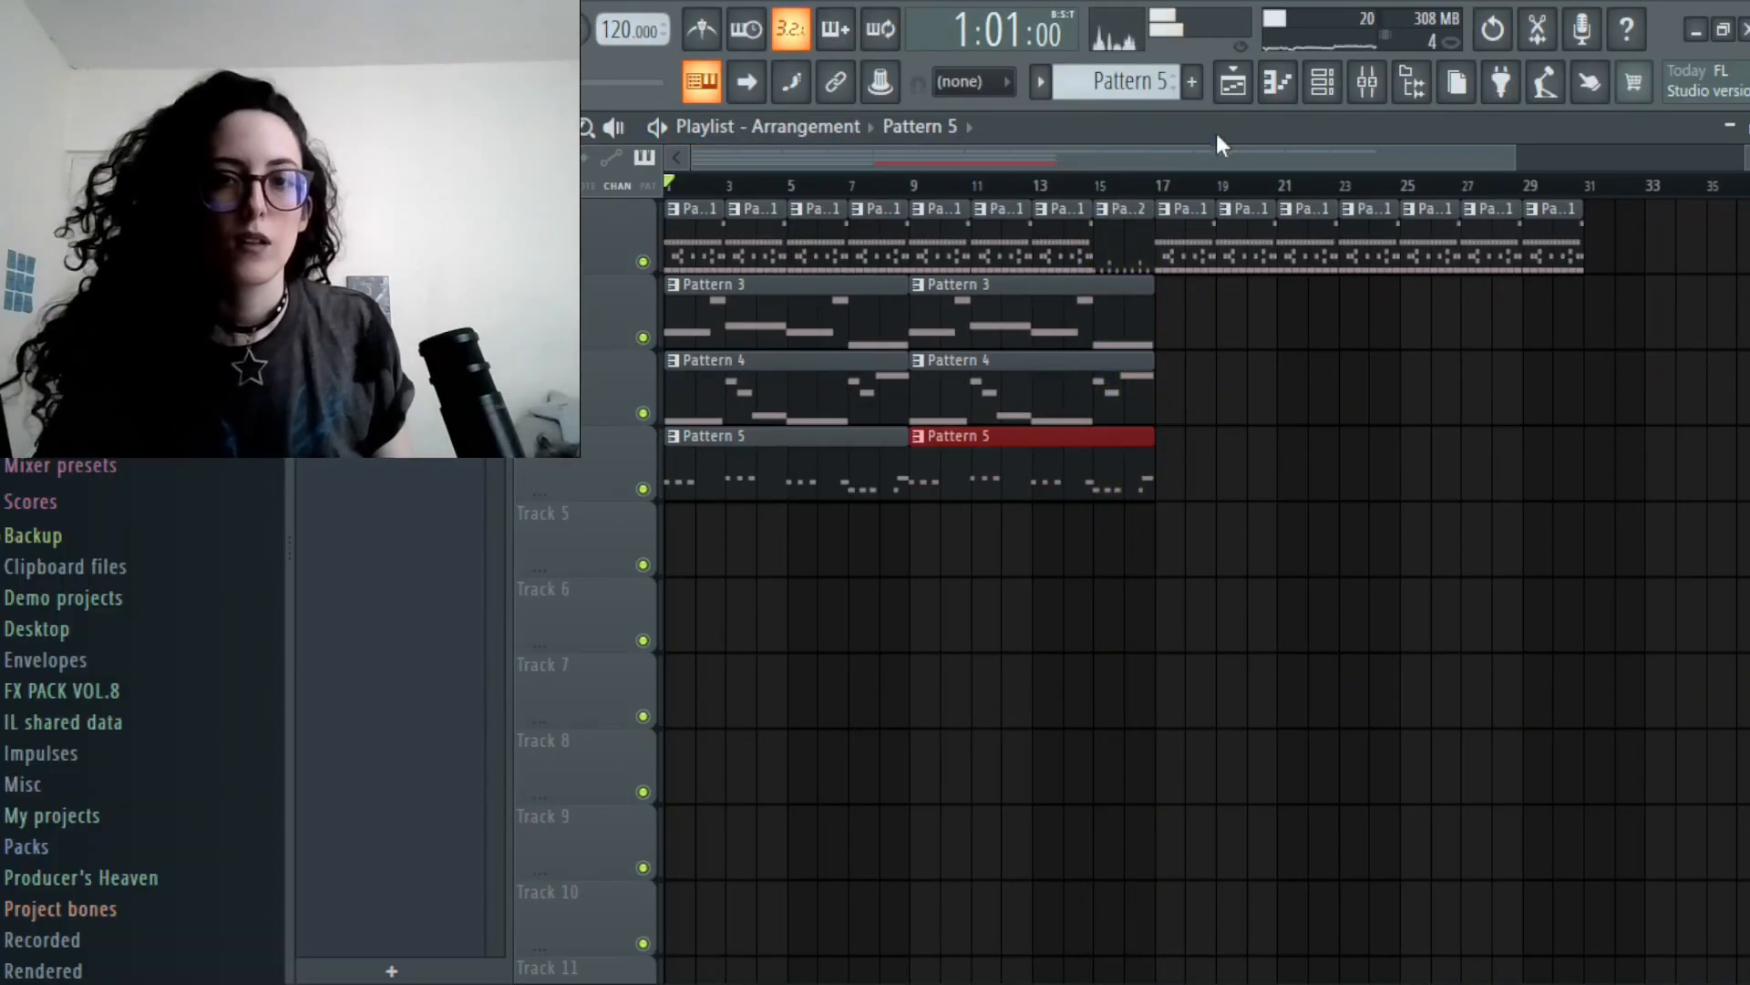
- Add two more Pattern 3 clips on Track 2, starting at bars 17 and 25
{"action": "left_click", "coordinate": [1102, 305]}
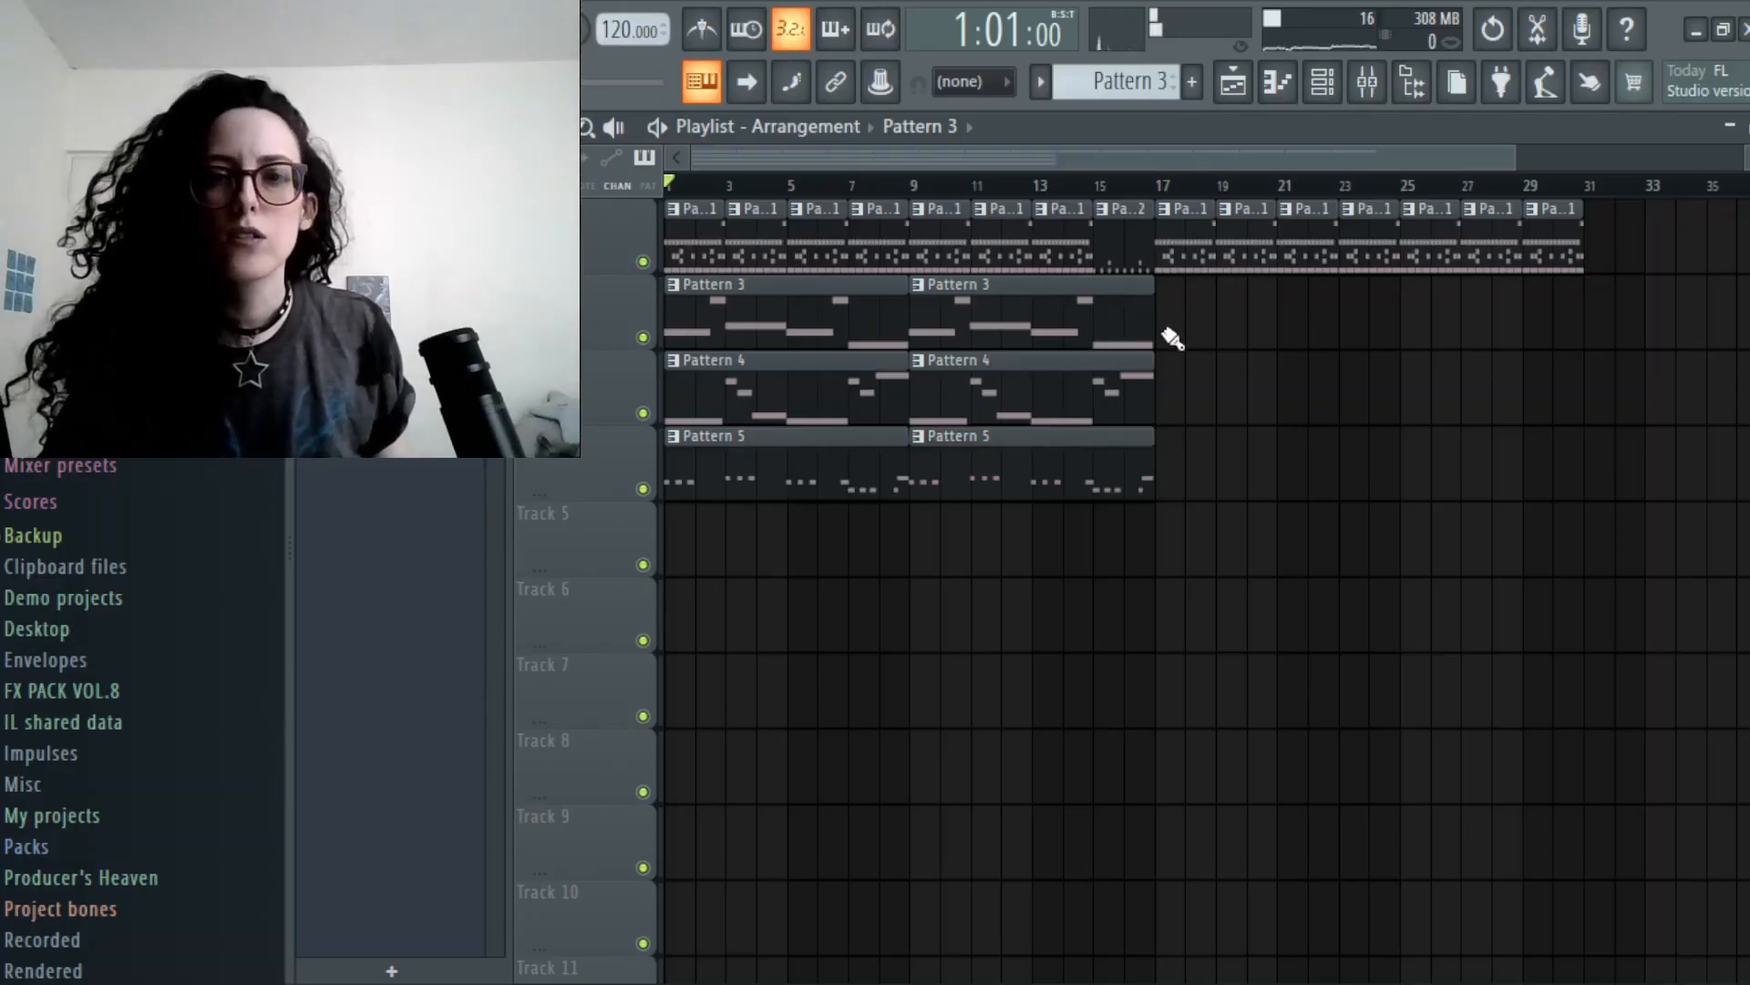
{"action": "left_click", "coordinate": [1173, 338]}
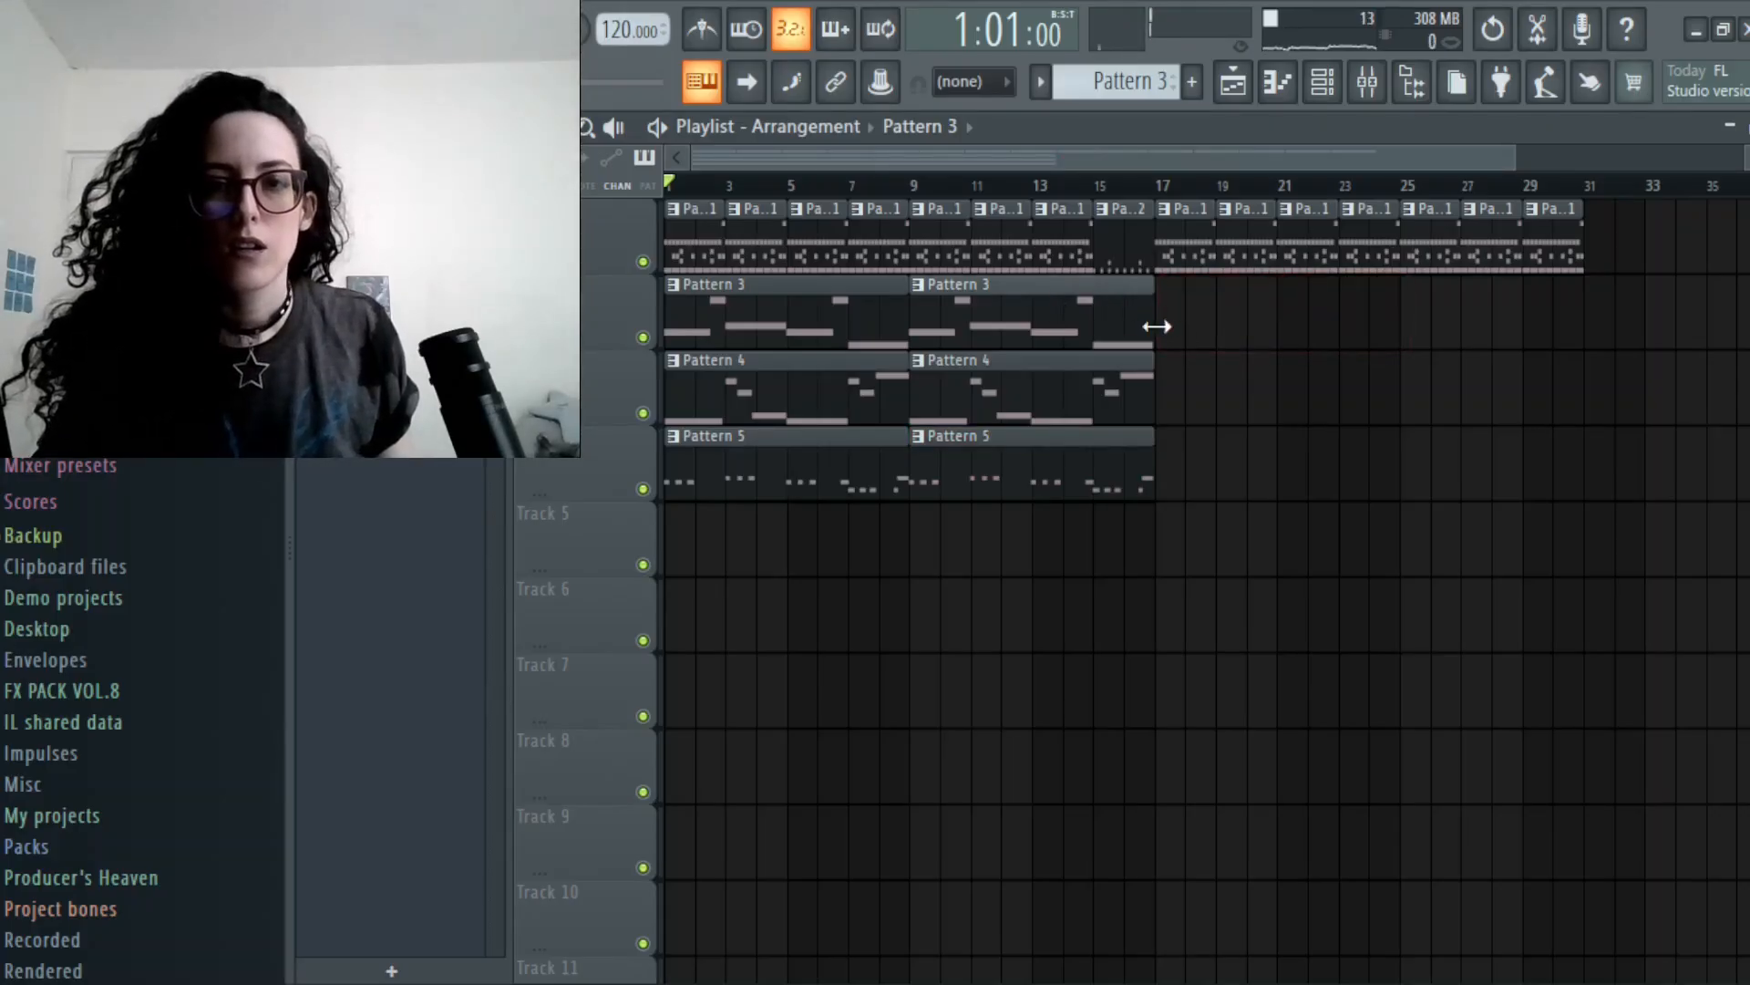
{"action": "right_click", "coordinate": [1176, 333]}
{"action": "left_click", "coordinate": [1168, 330]}
{"action": "right_click", "coordinate": [1195, 334]}
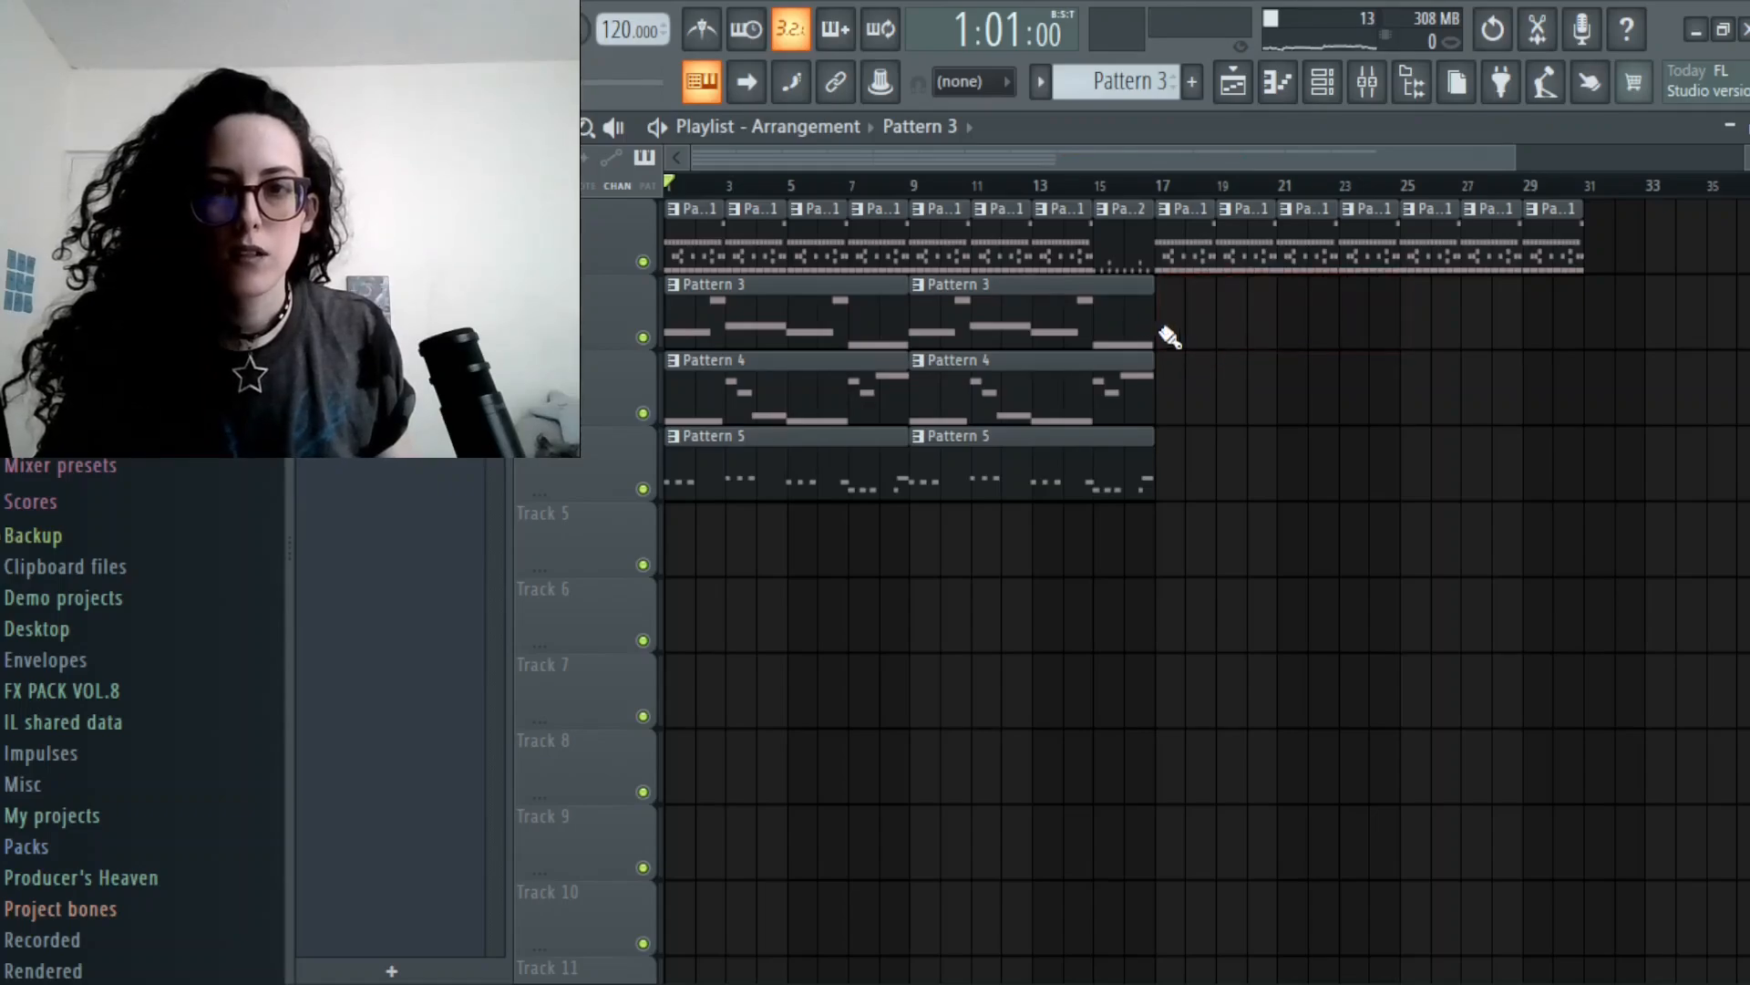
{"action": "left_click", "coordinate": [1172, 331]}
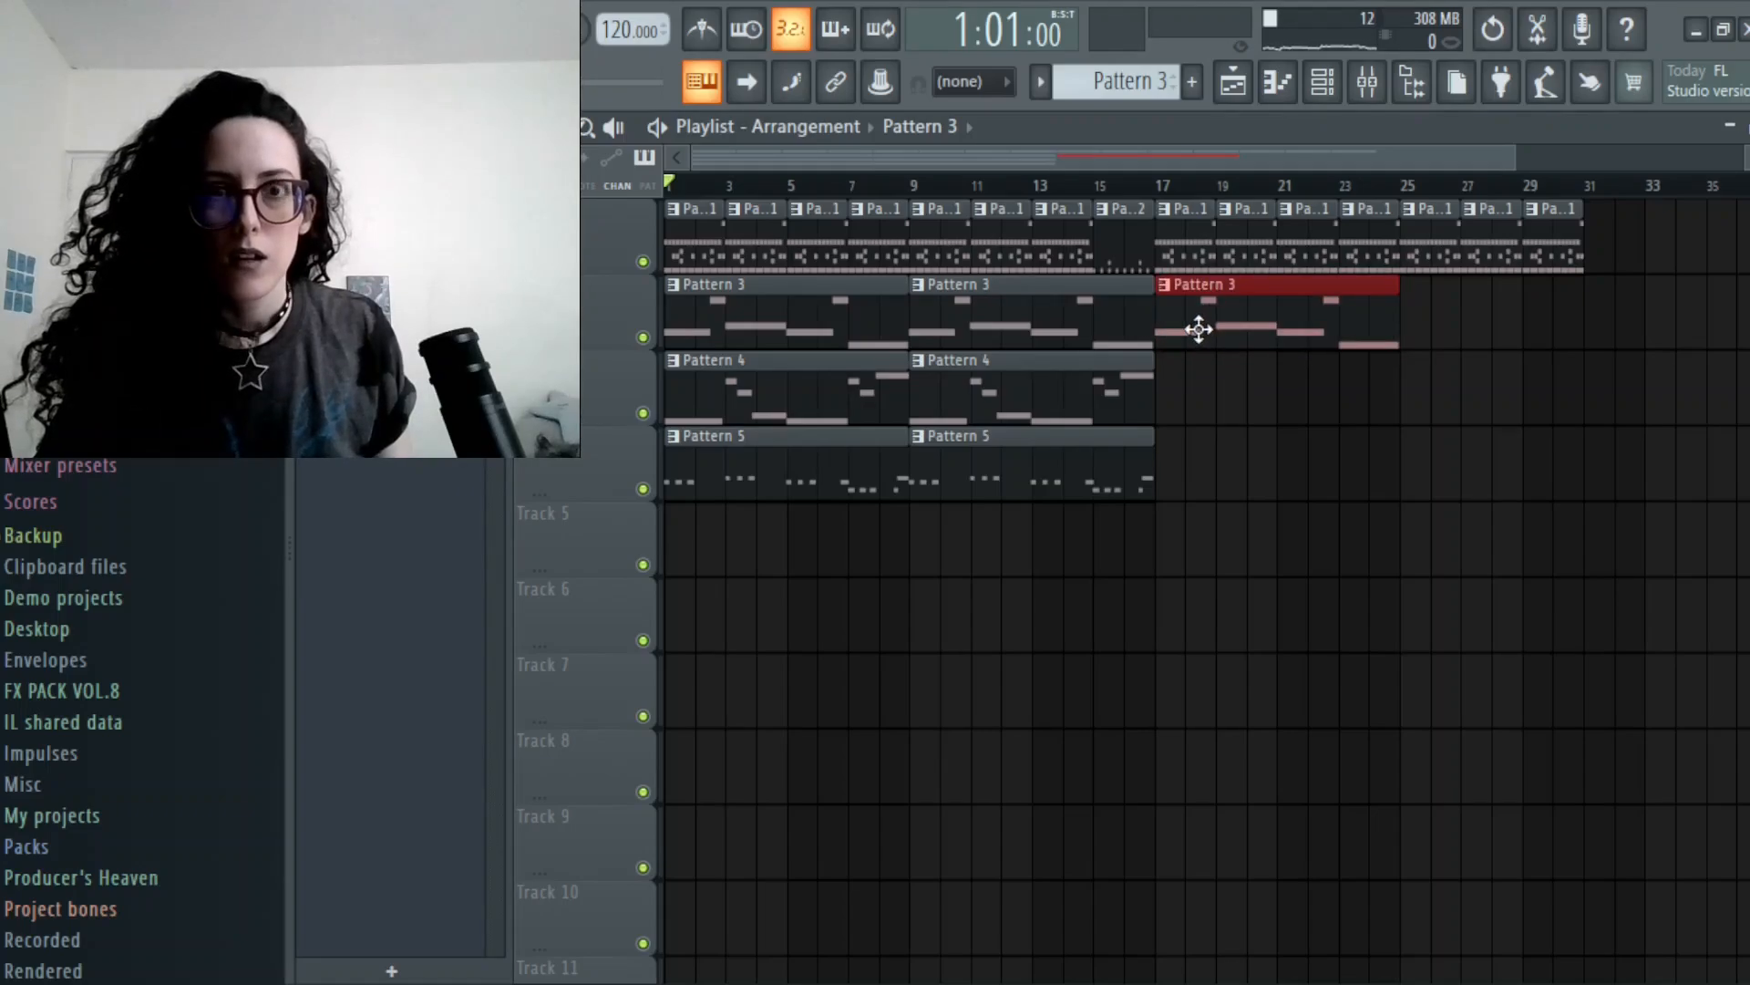
{"action": "left_click", "coordinate": [1413, 332]}
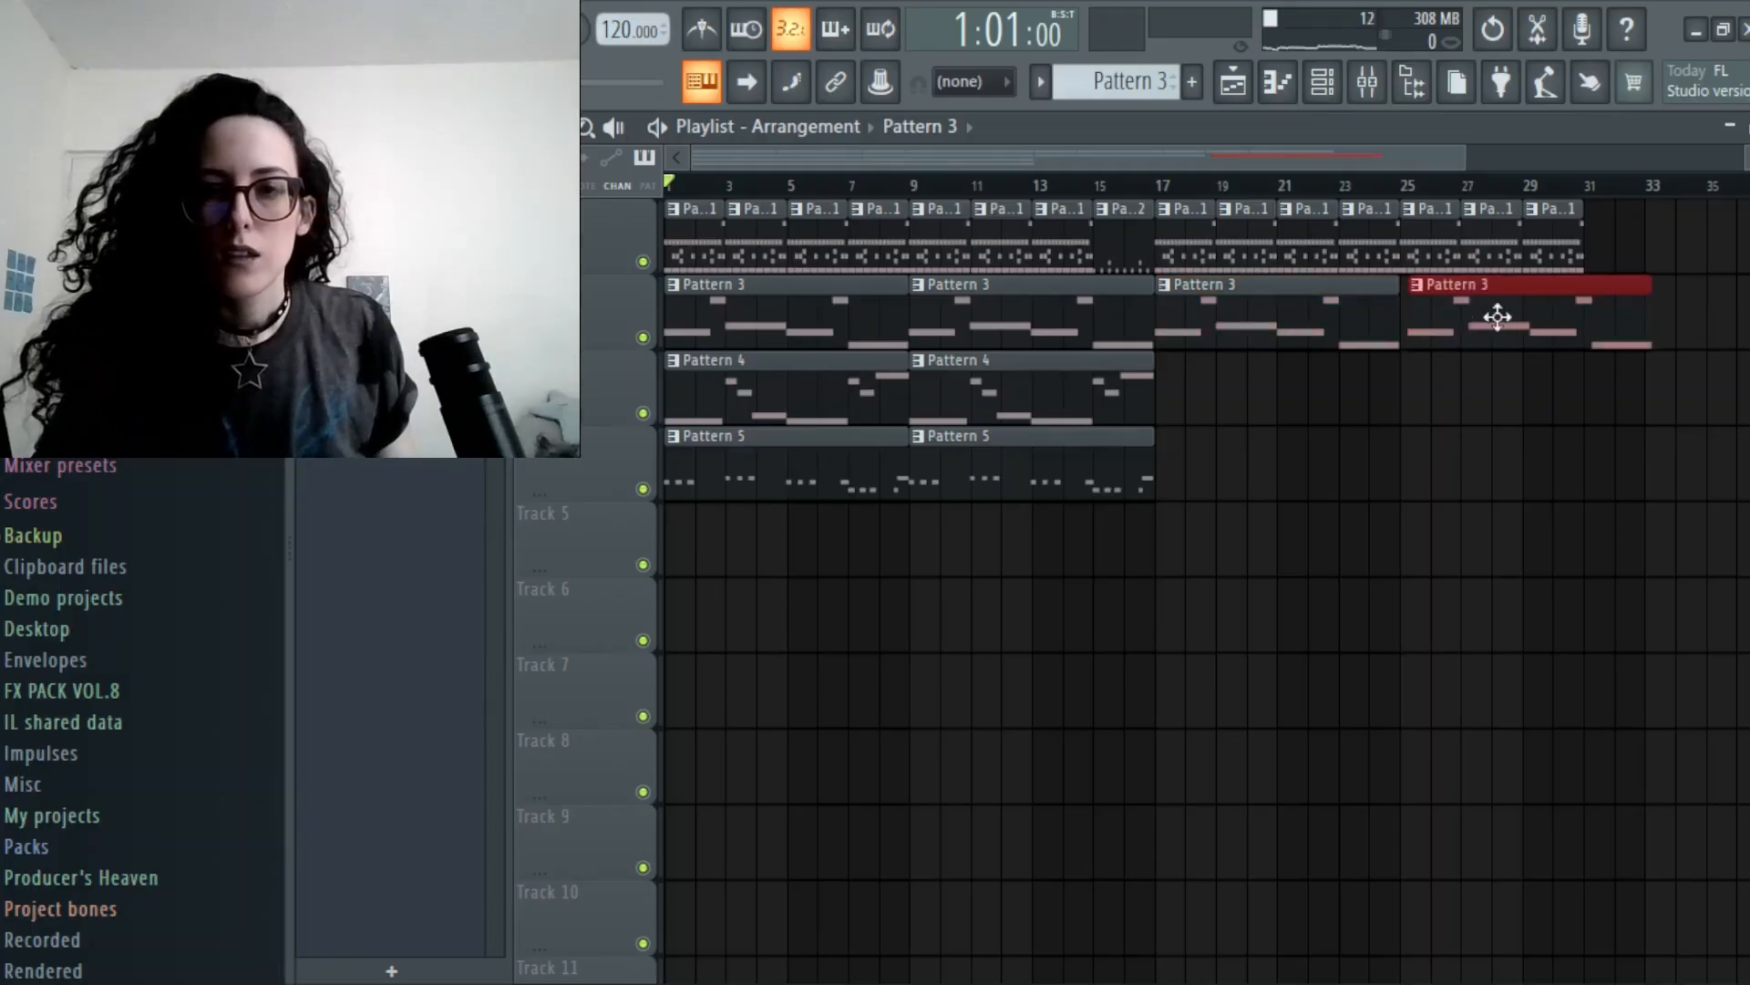
{"action": "left_click_drag", "start_coordinate": [1503, 316], "coordinate": [1496, 318]}
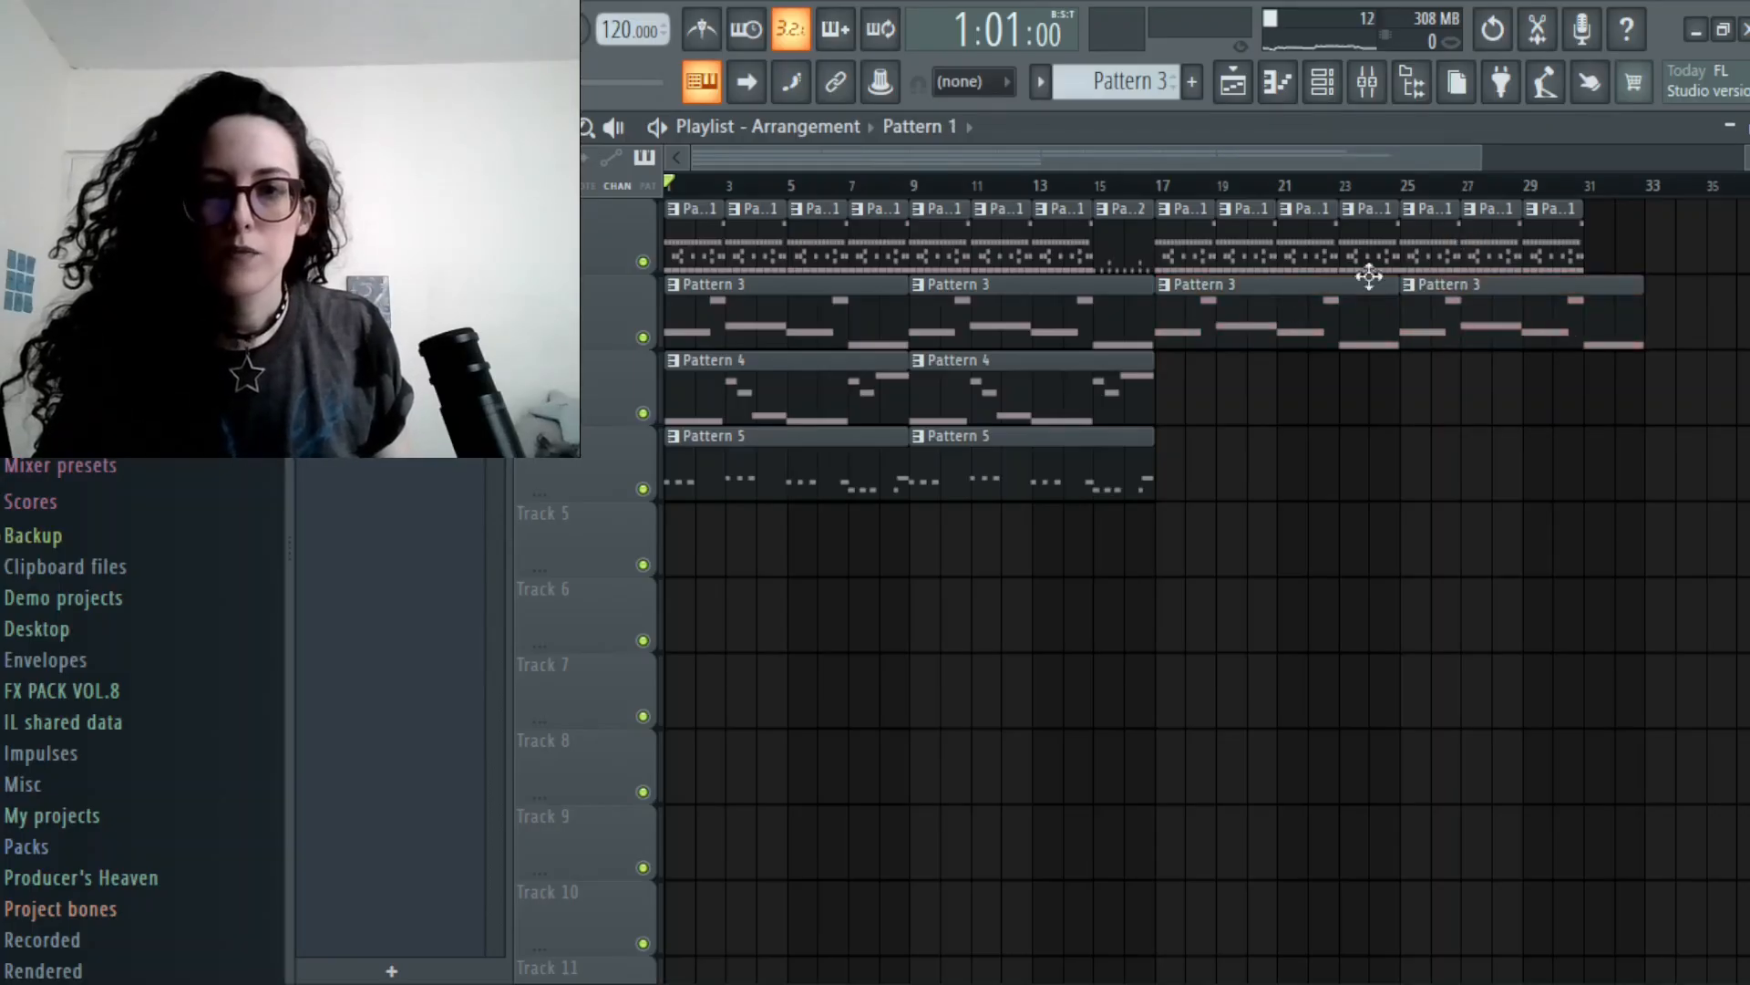
- Add two more Pattern 4 clips on Track 3, starting at bars 17 and 25
{"action": "left_click", "coordinate": [1170, 401]}
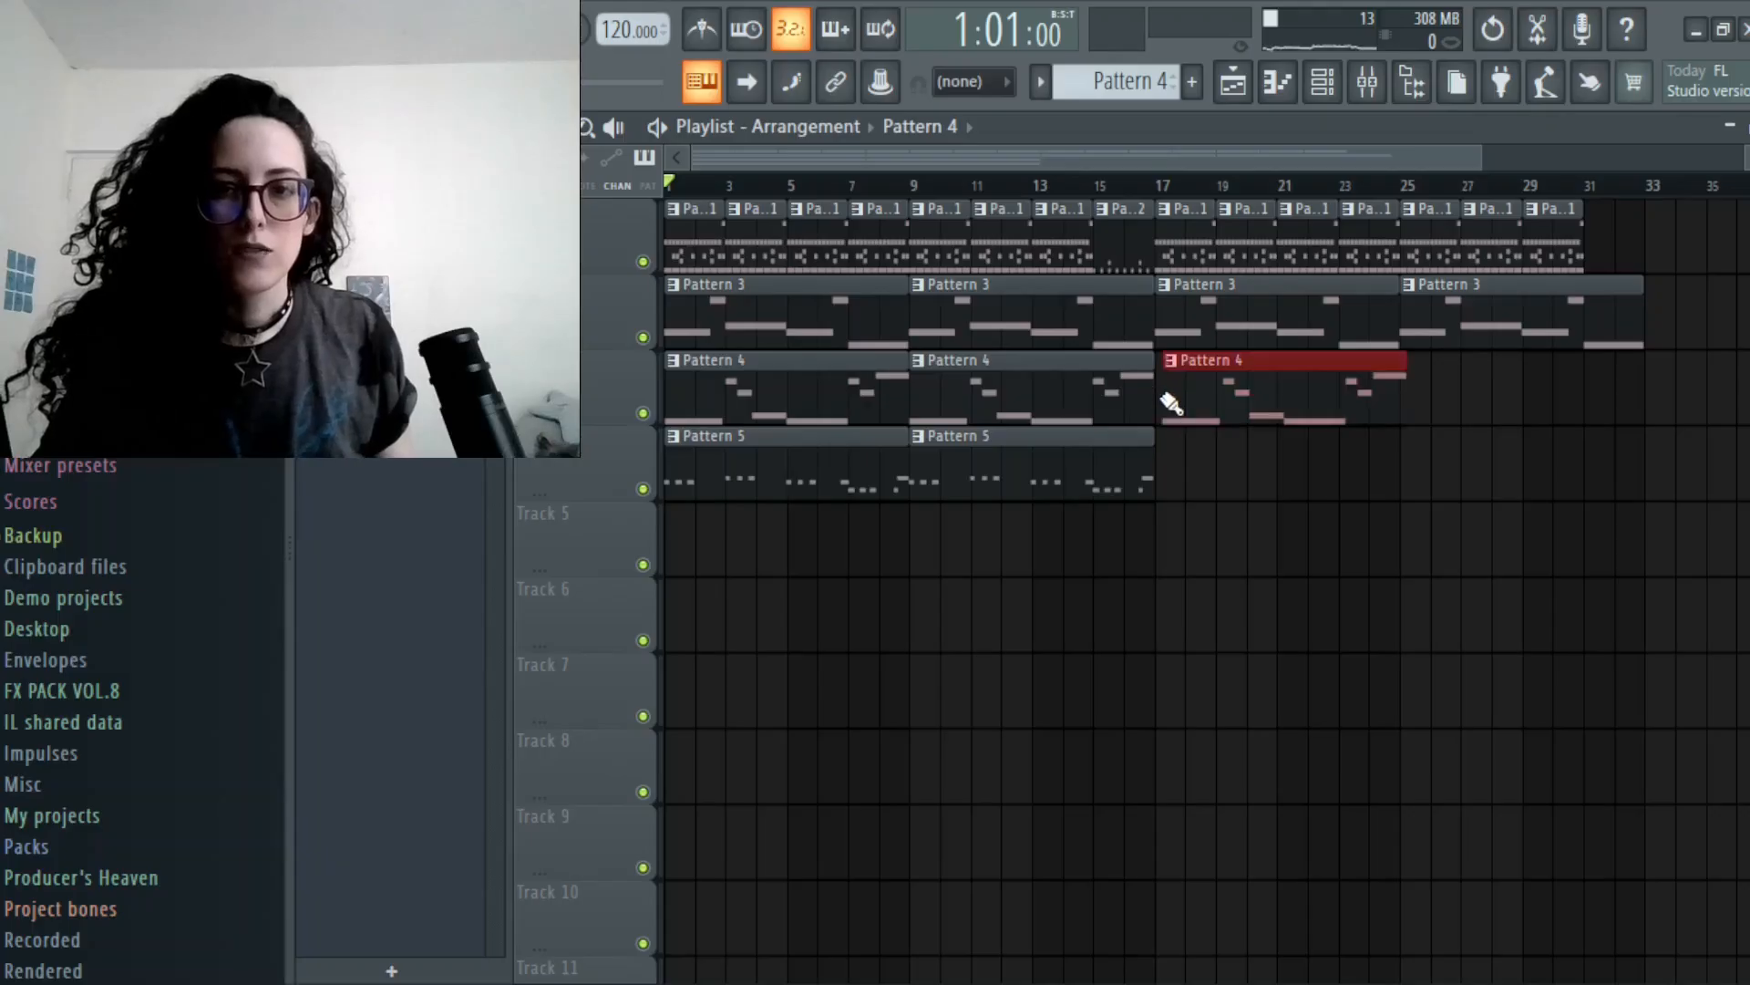
{"action": "left_click_drag", "start_coordinate": [1251, 398], "coordinate": [1244, 398]}
{"action": "left_click", "coordinate": [1413, 403]}
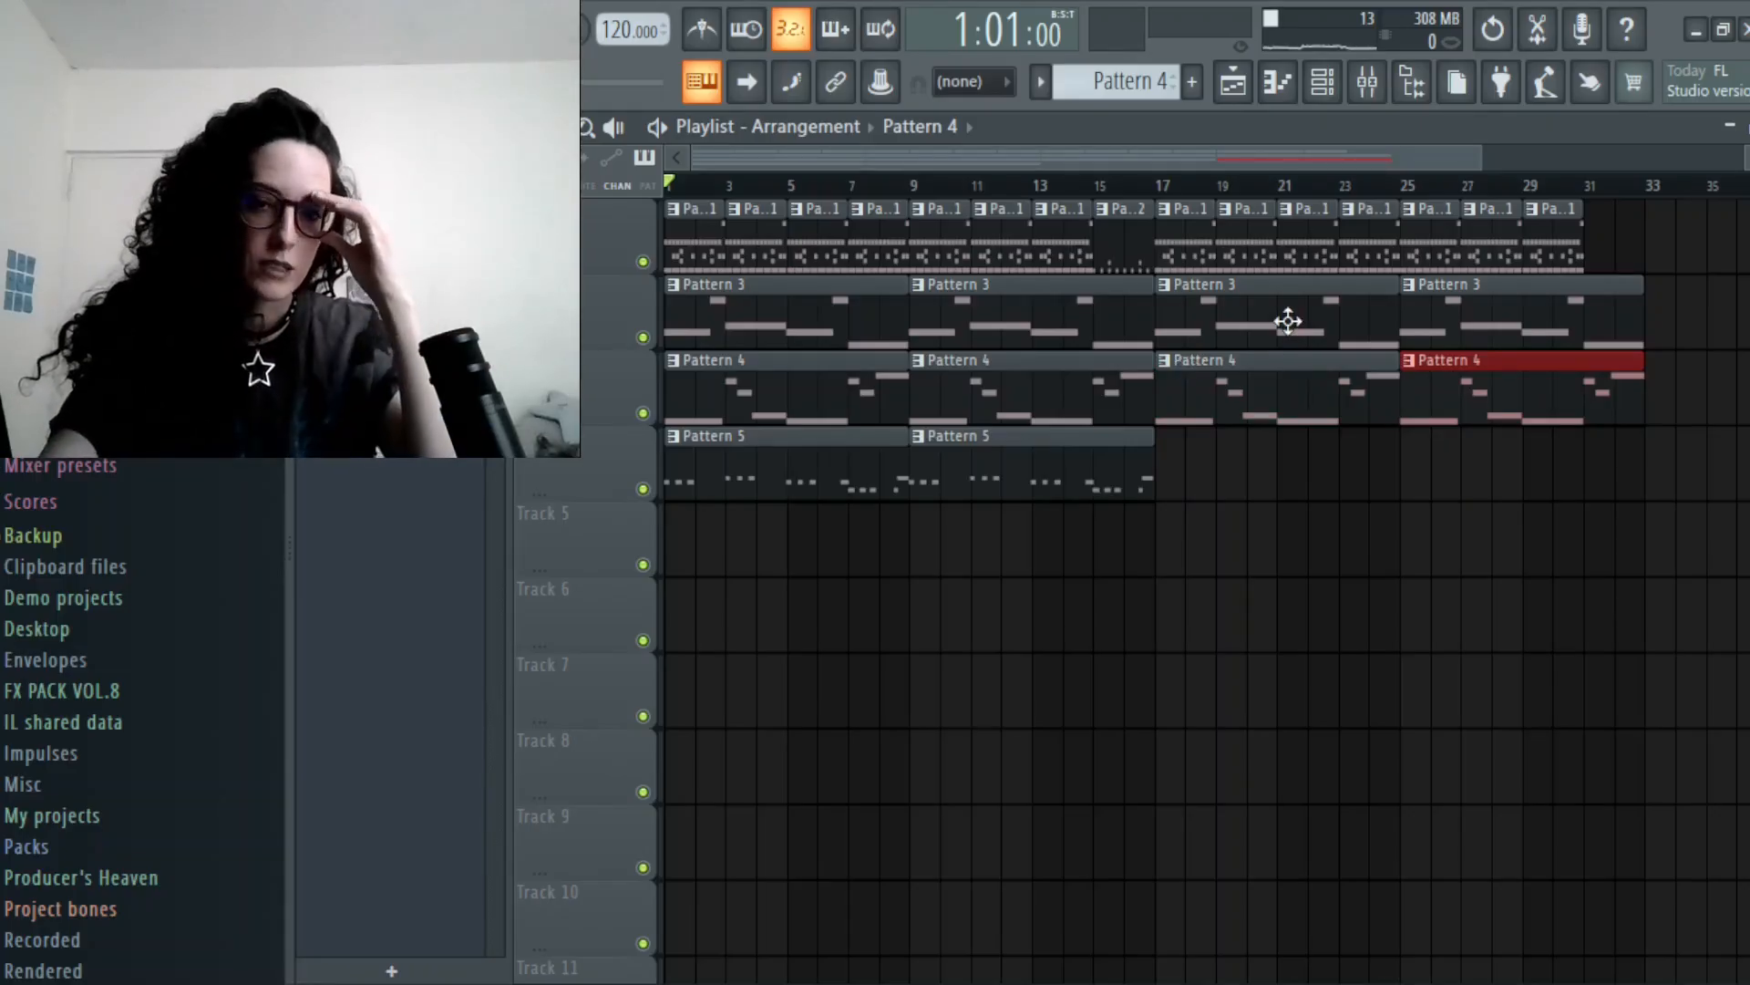
- Add two more Pattern 5 clips on Track 4, starting at bars 17 and 25
{"action": "left_click", "coordinate": [1130, 476]}
{"action": "left_click", "coordinate": [1174, 488]}
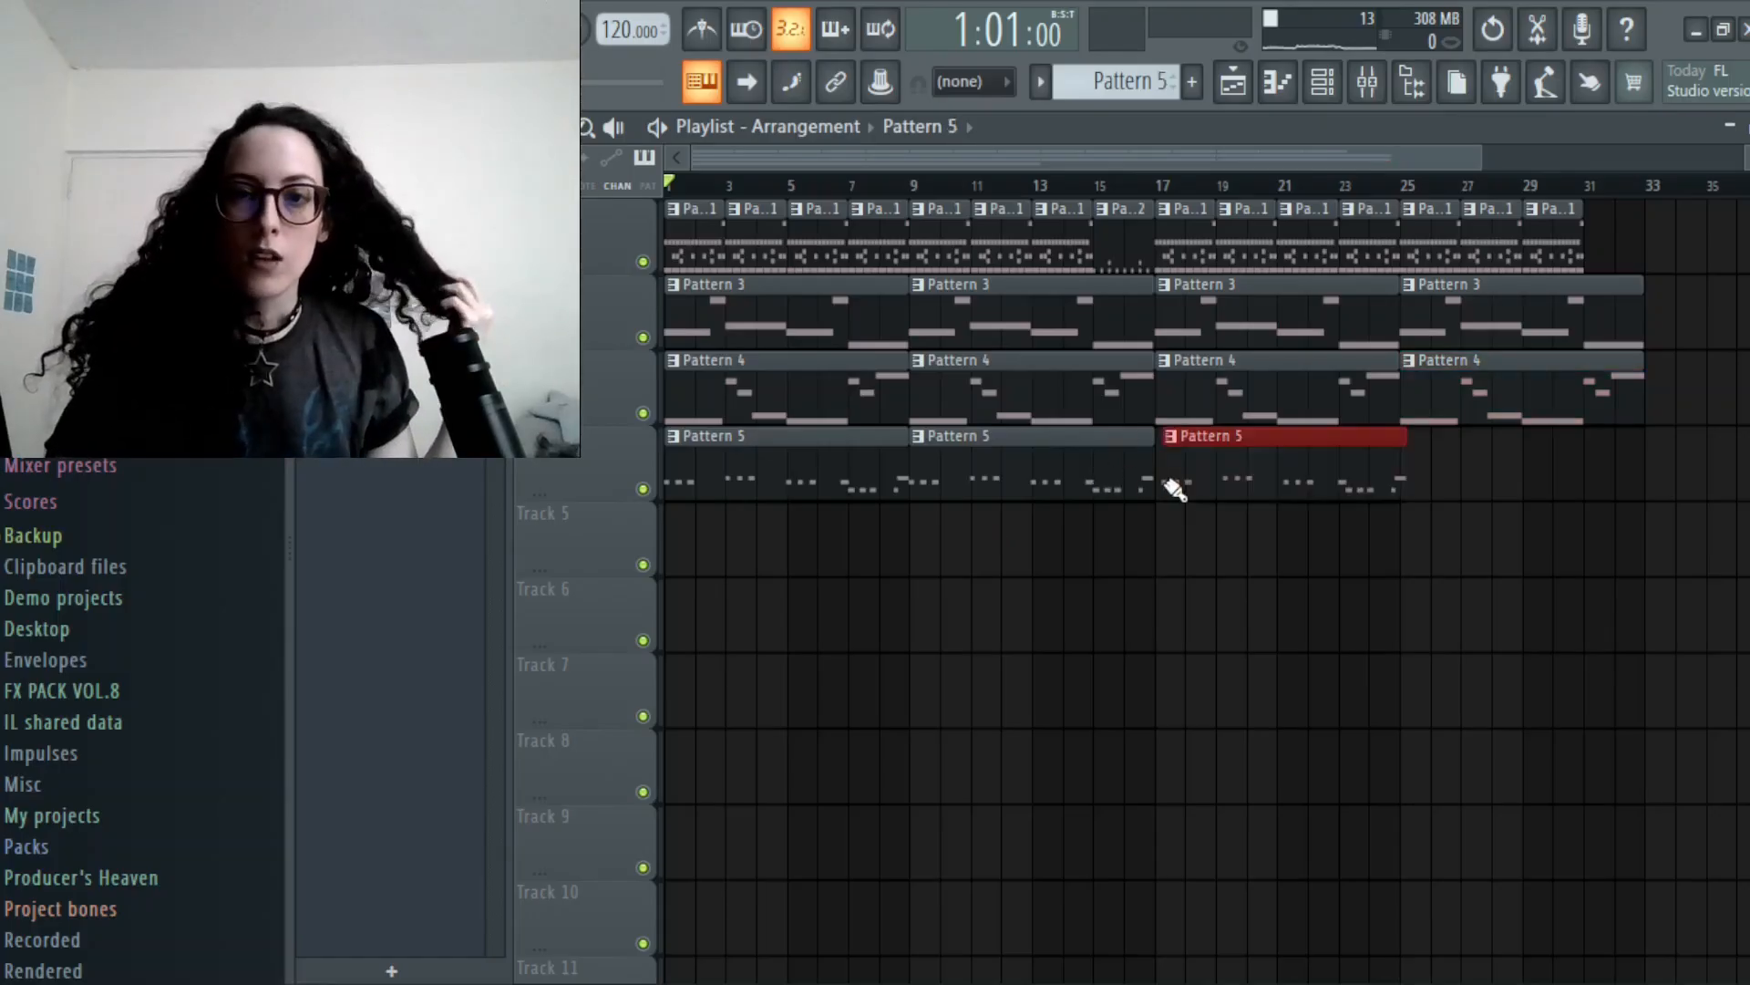
{"action": "left_click_drag", "start_coordinate": [1245, 494], "coordinate": [1239, 494]}
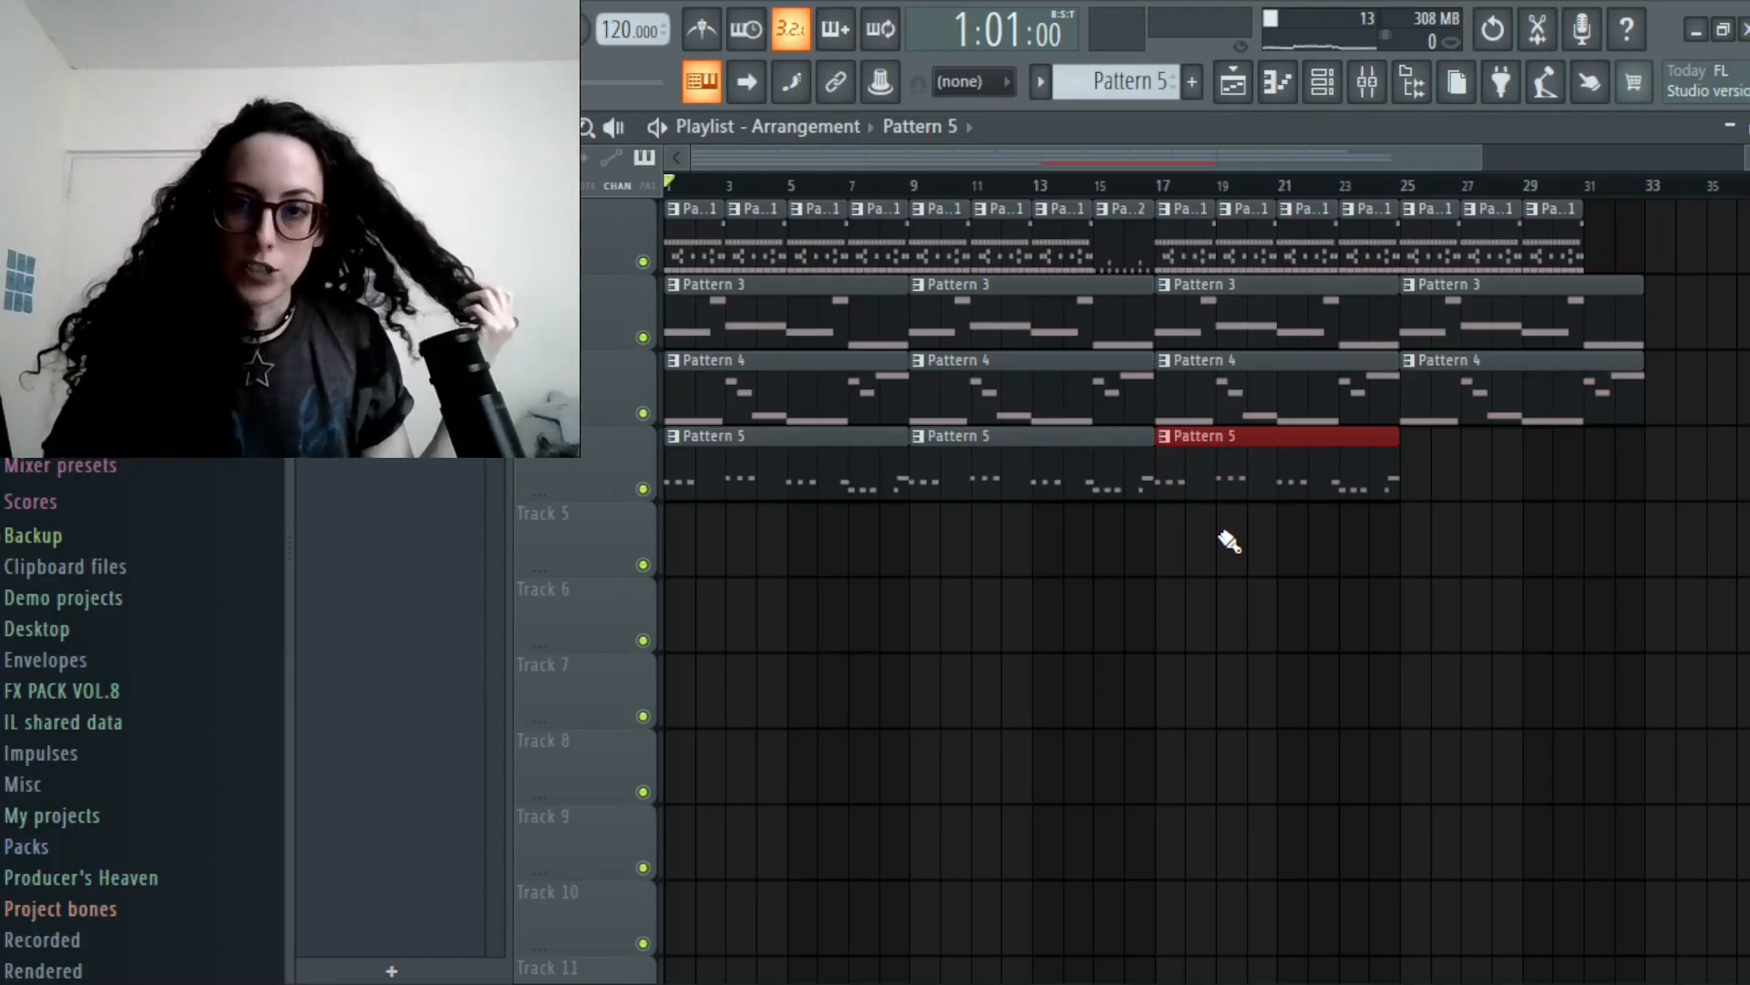
{"action": "left_click", "coordinate": [1413, 489]}
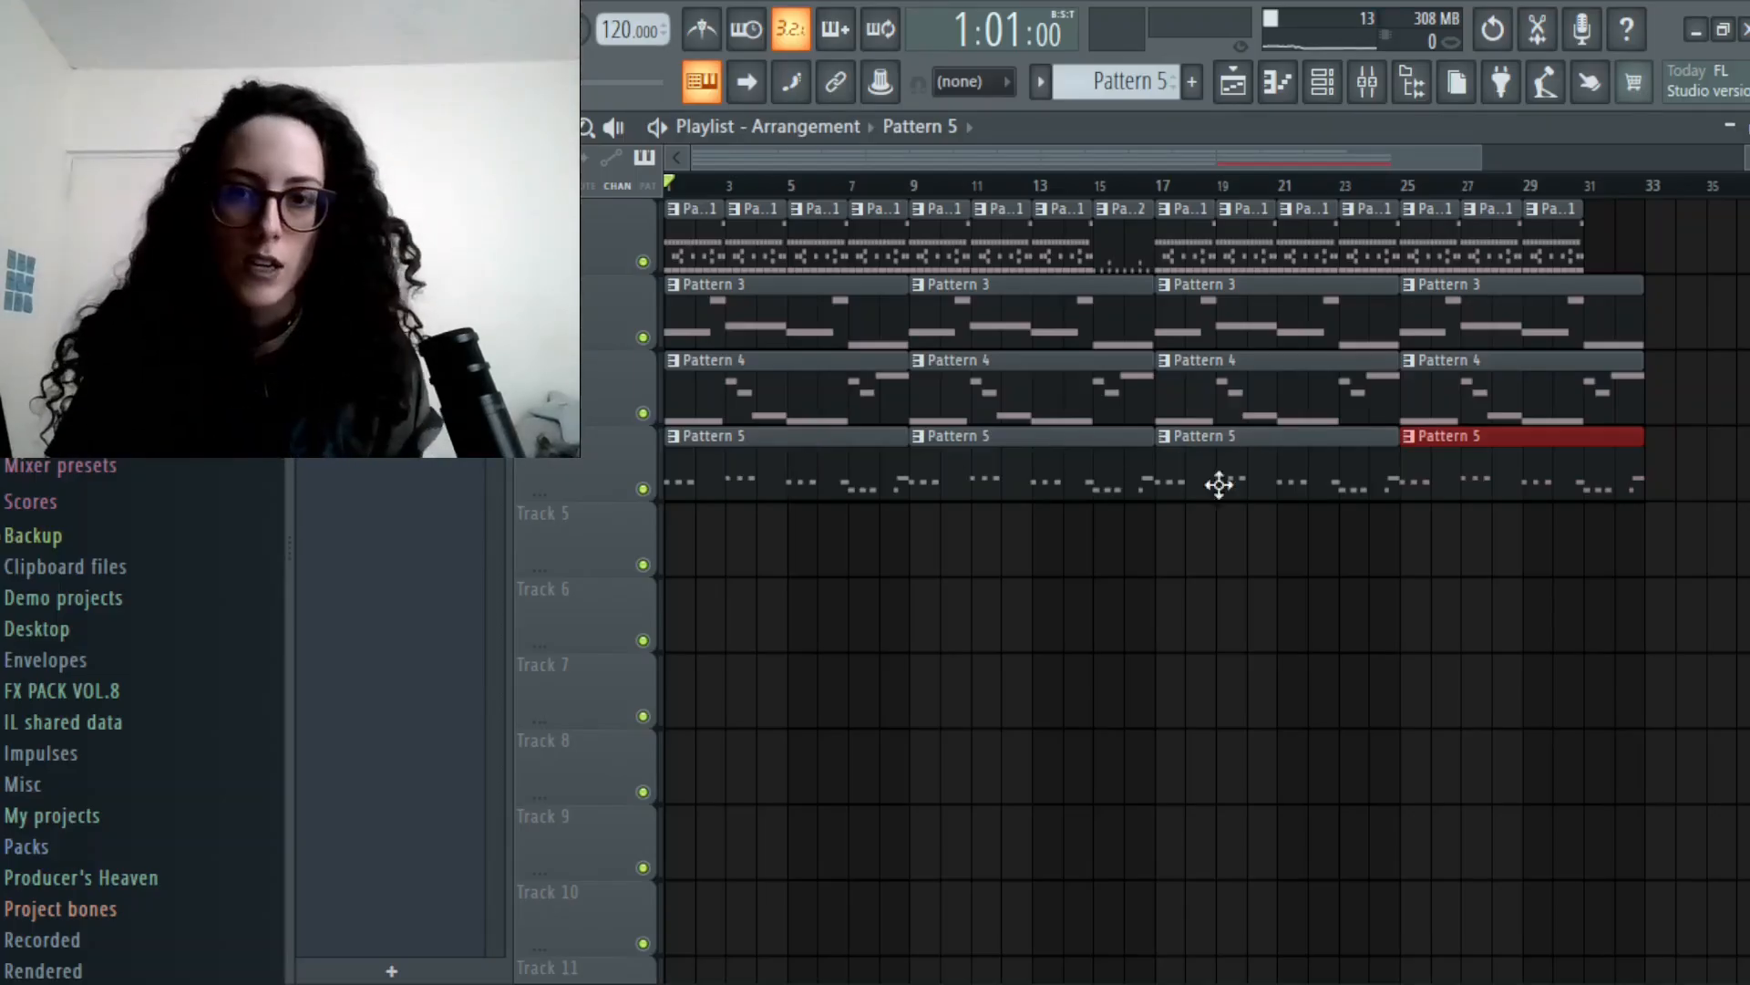
- Set the playback position near bar 17 and open the first 80s Theatre channel's FLEX instrument
{"action": "left_click", "coordinate": [1167, 183]}
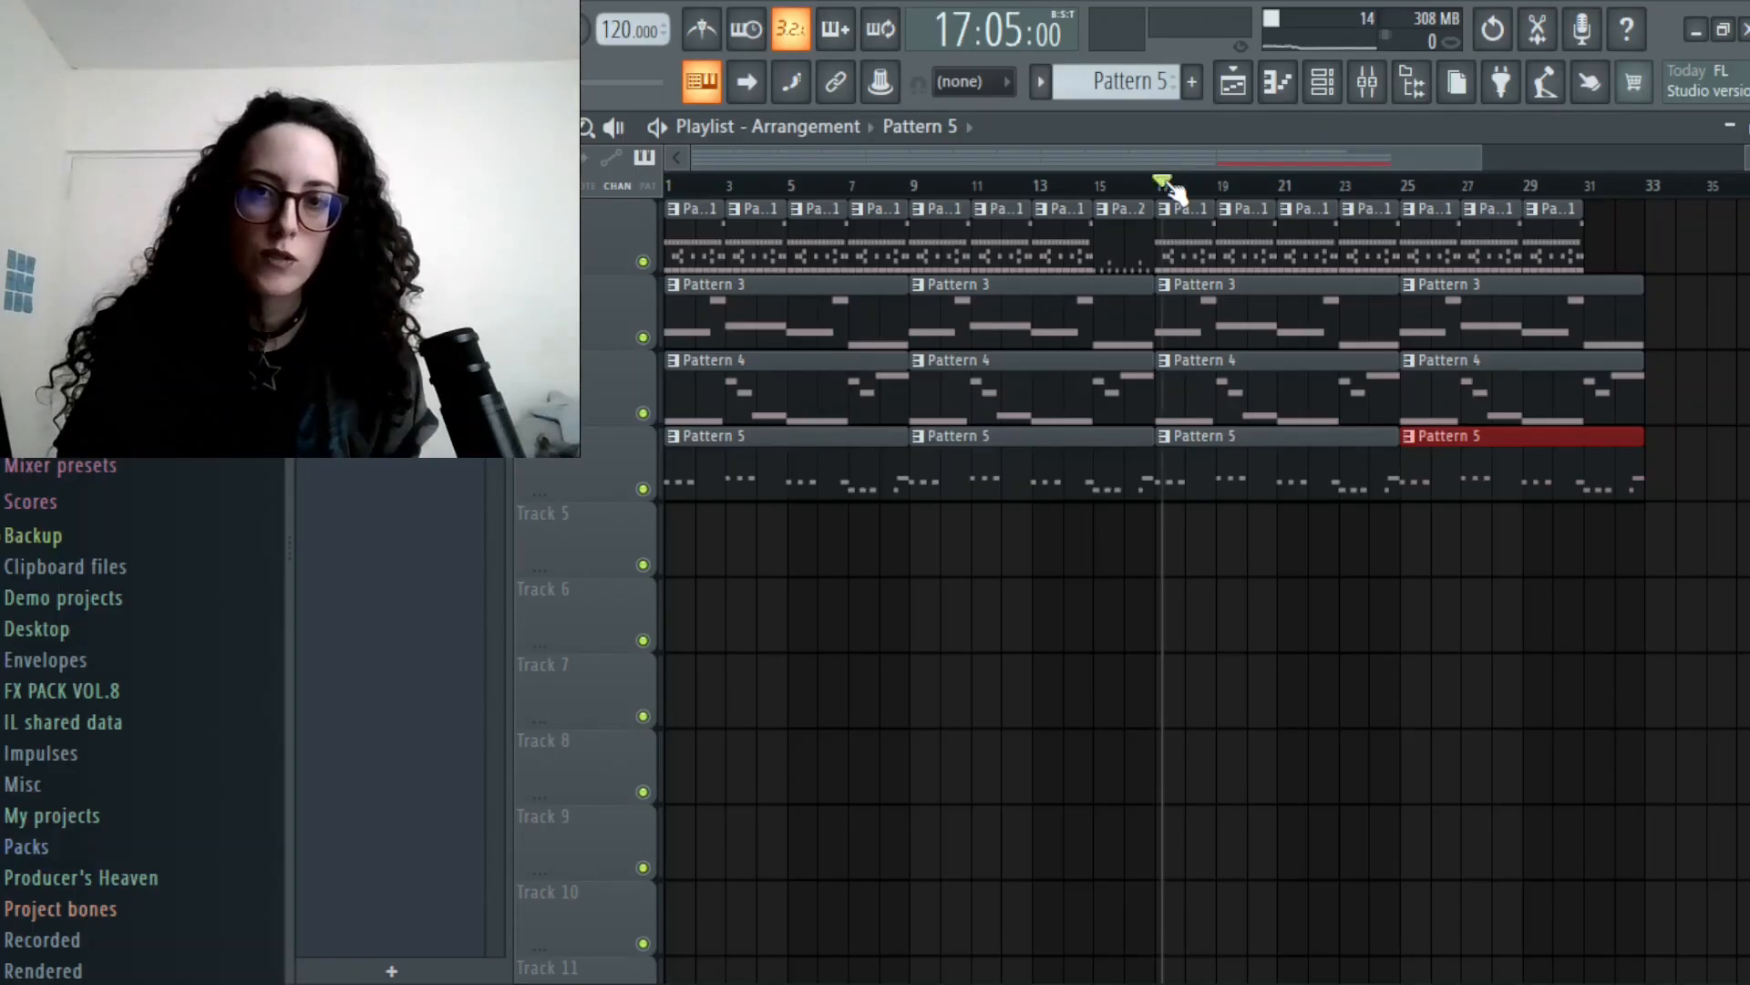
{"action": "left_click", "coordinate": [1324, 84]}
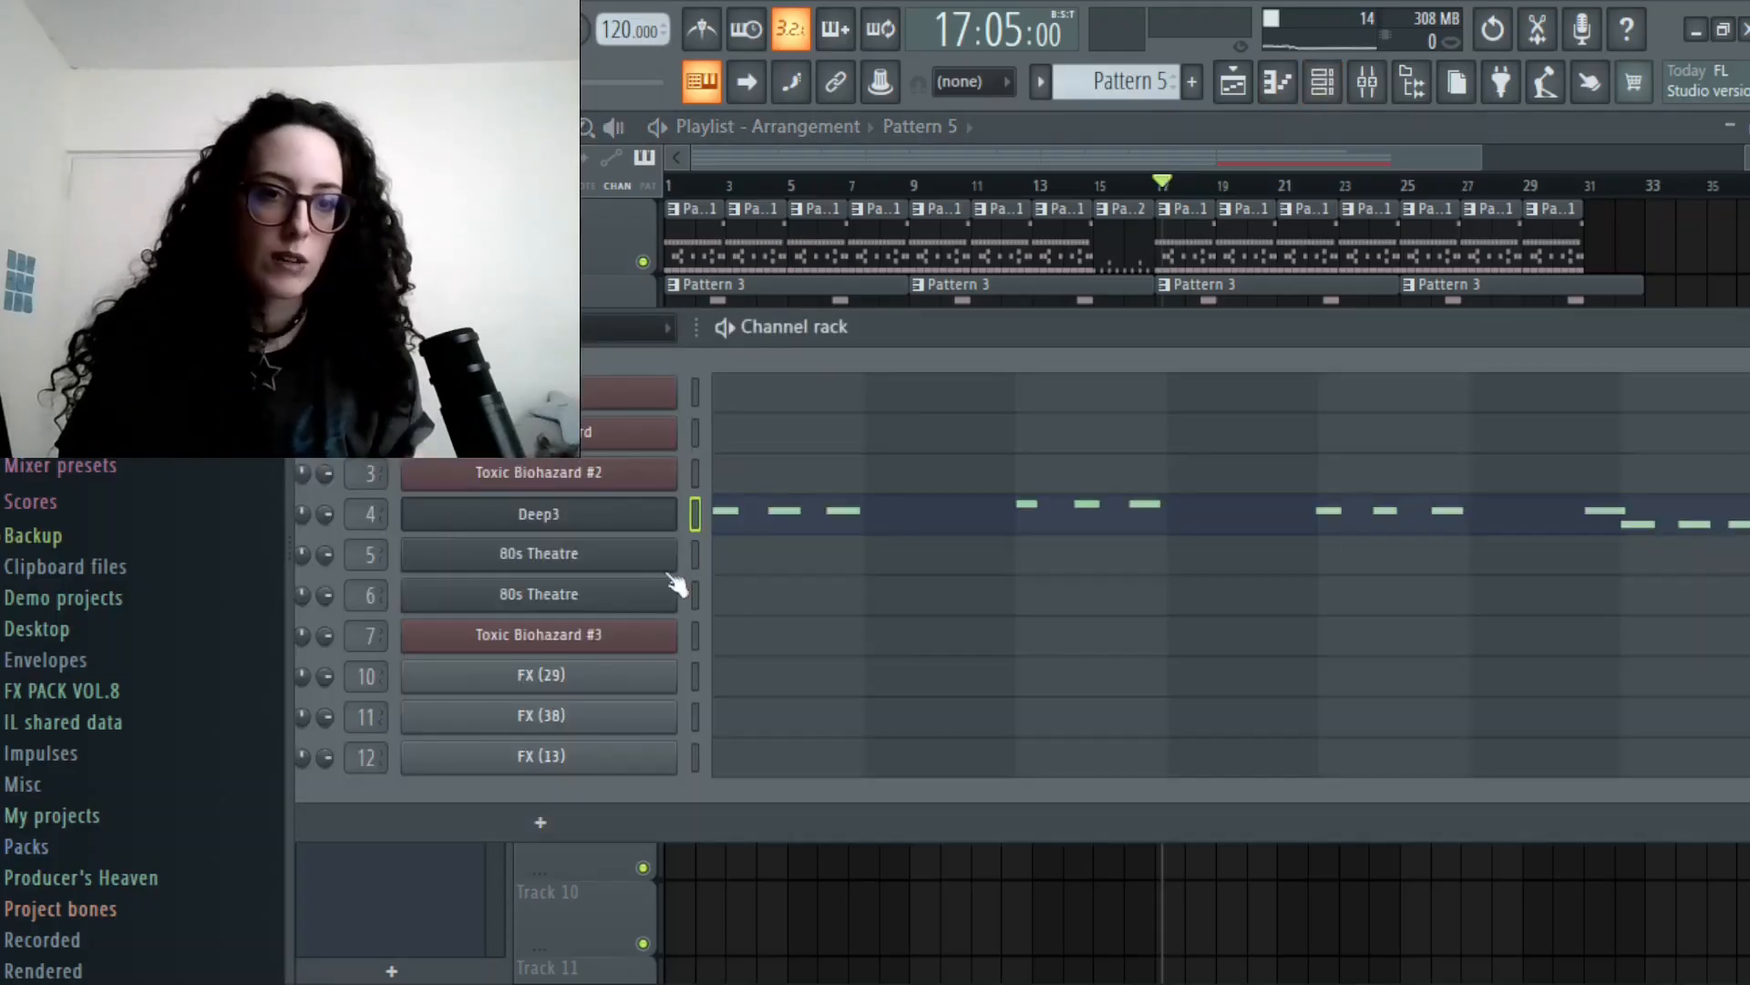
{"action": "left_click", "coordinate": [571, 569]}
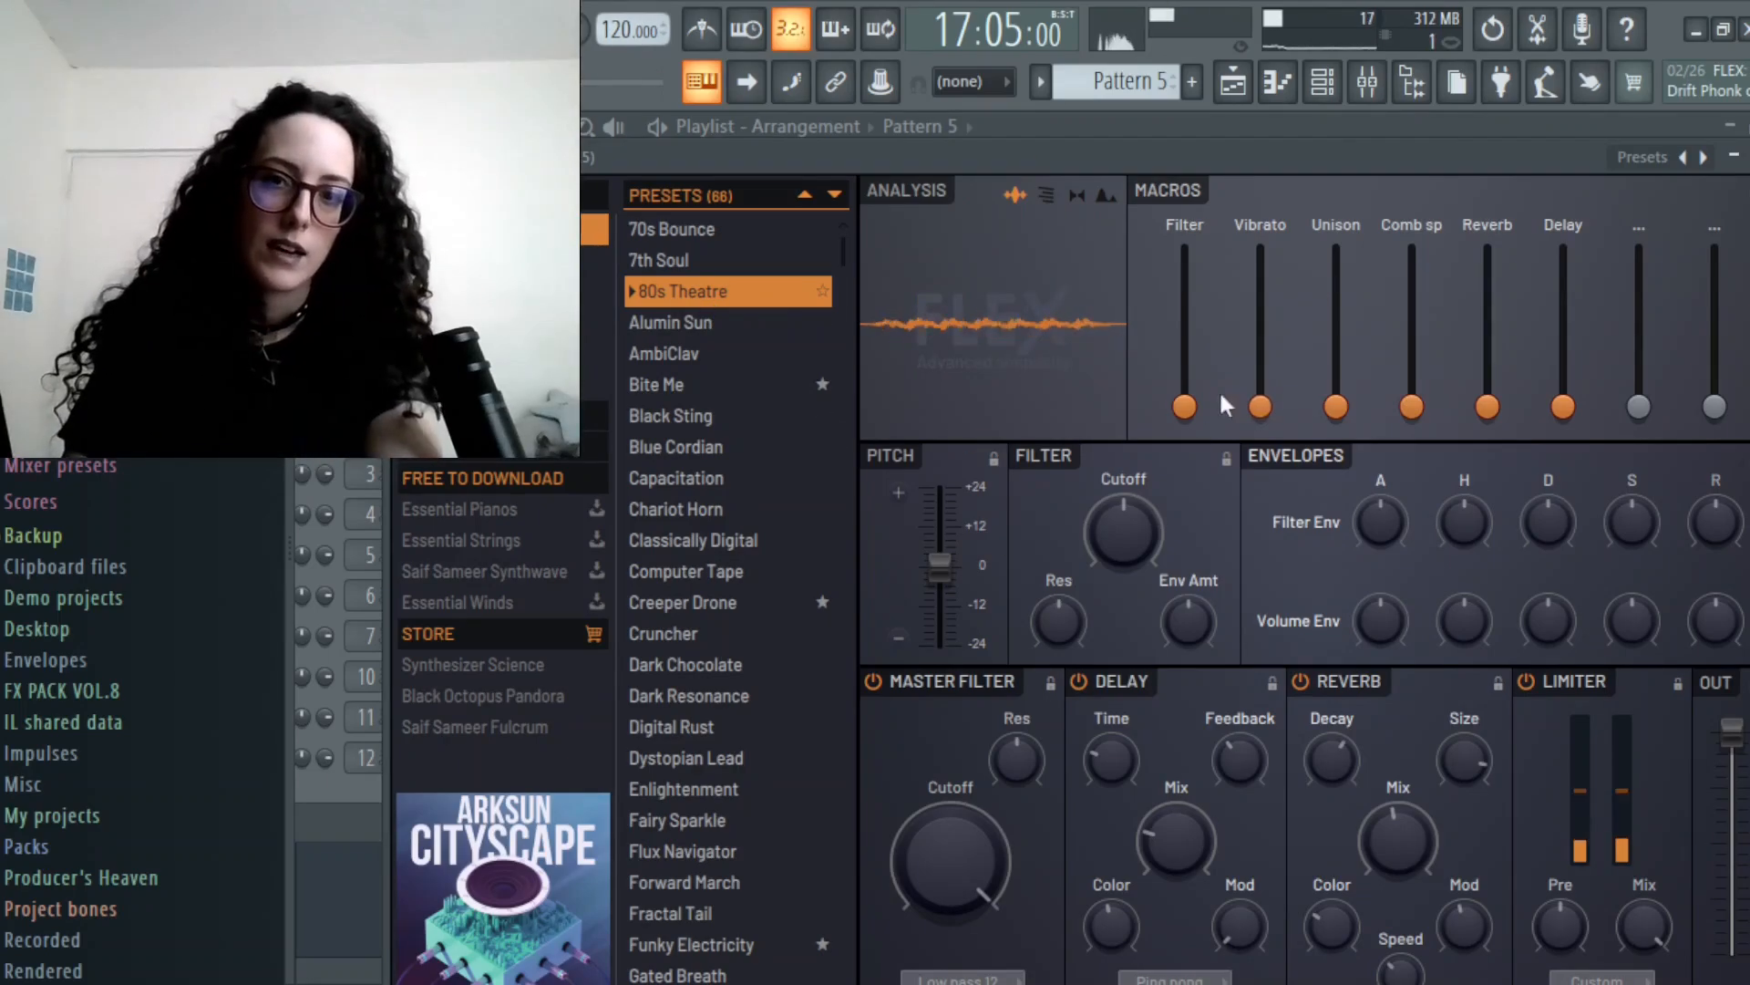
- Raise the Filter and Vibrato macros slightly and the Reverb and Delay macros moderately on the first 80s Theatre FLEX, then close it
{"action": "left_click_drag", "start_coordinate": [1184, 406], "coordinate": [1185, 378]}
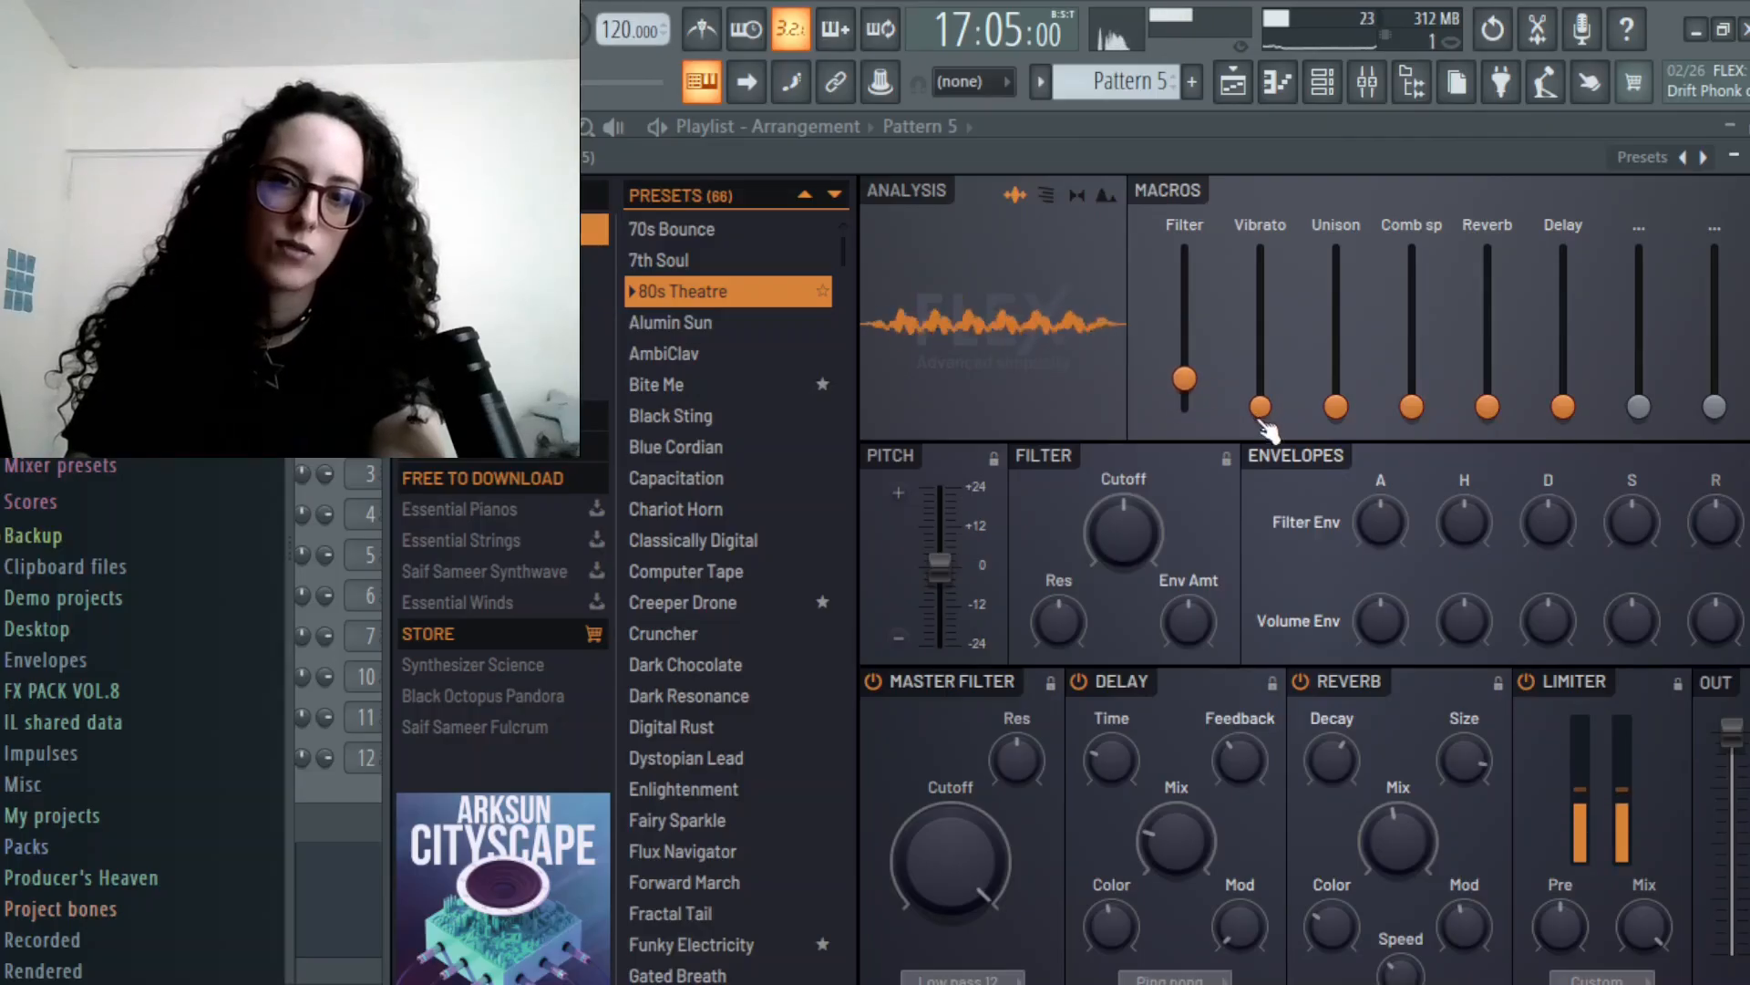
{"action": "left_click_drag", "start_coordinate": [1487, 407], "coordinate": [1487, 356]}
{"action": "left_click_drag", "start_coordinate": [1562, 407], "coordinate": [1567, 363]}
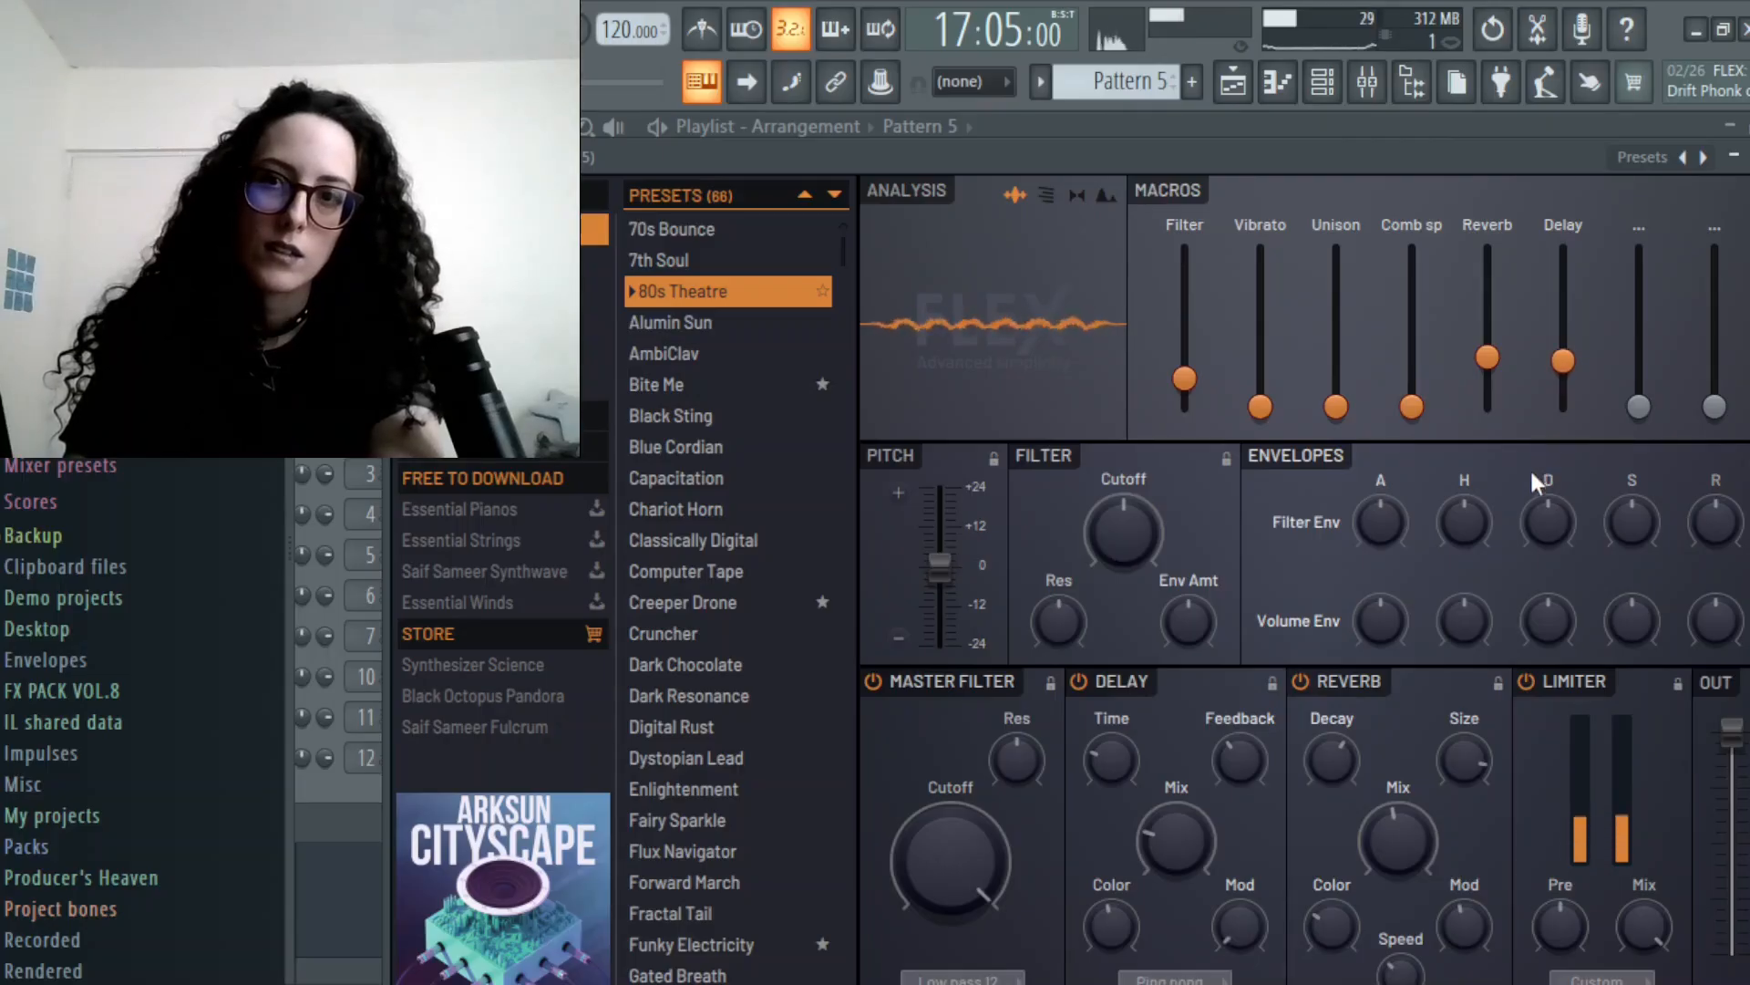
{"action": "left_click_drag", "start_coordinate": [1184, 378], "coordinate": [1260, 400]}
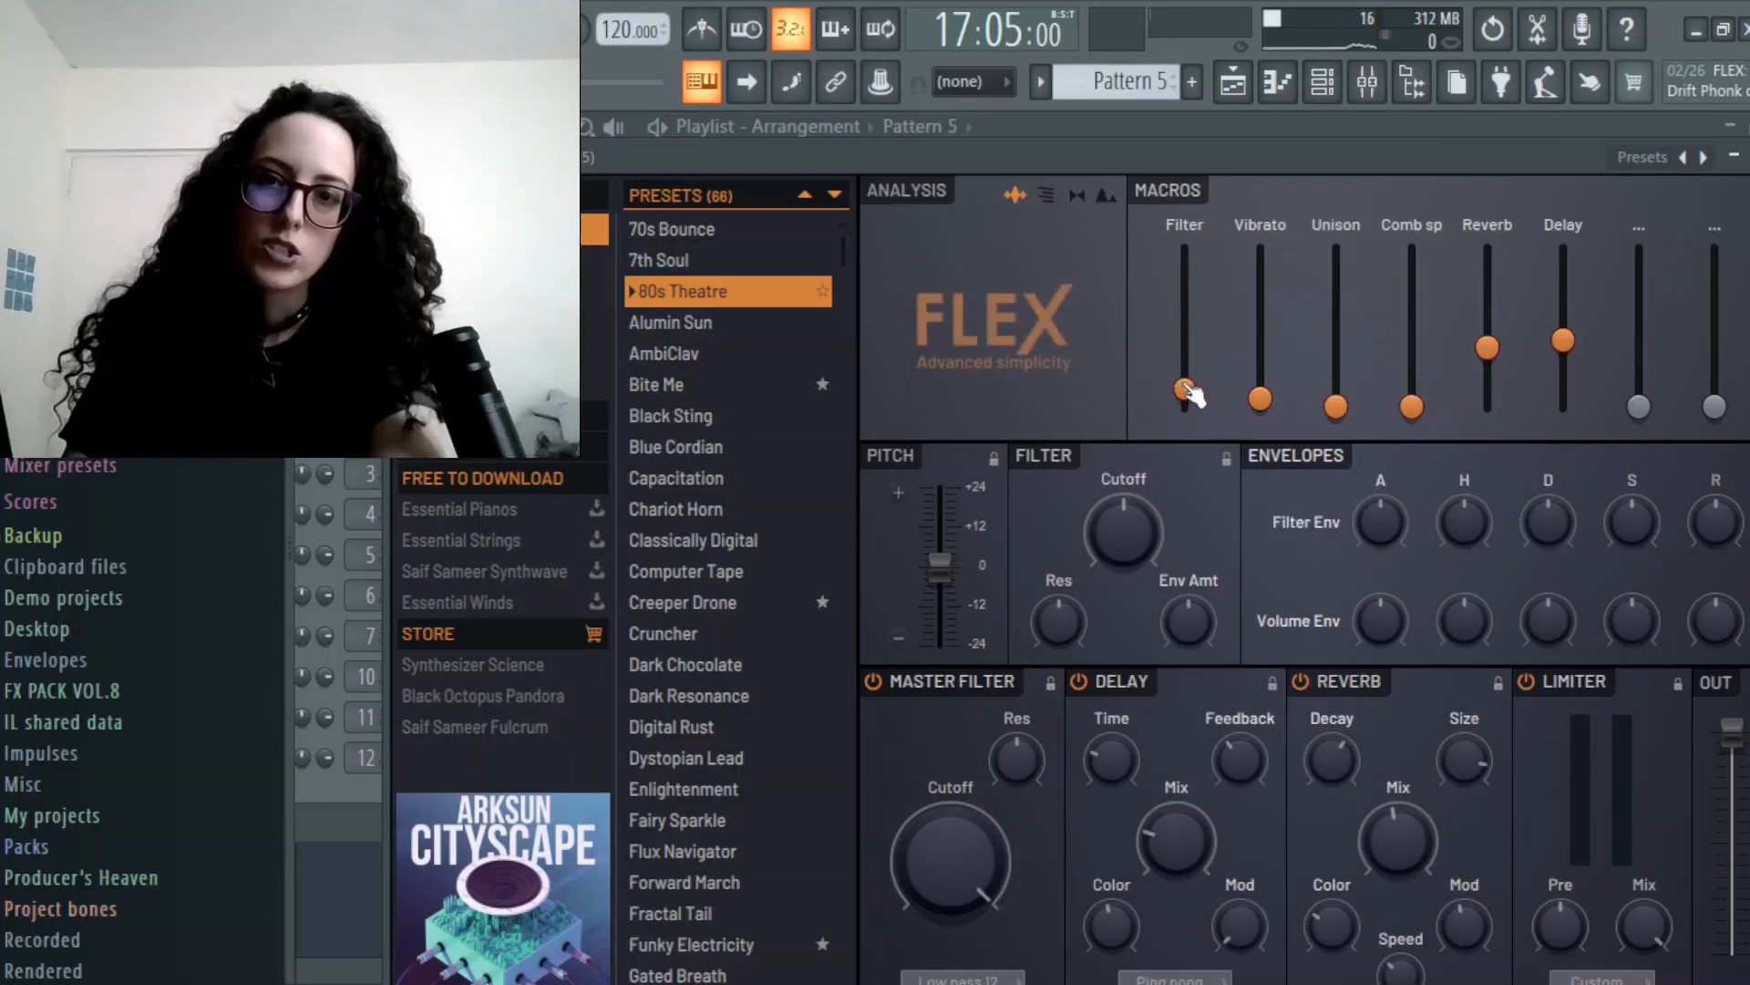
{"action": "left_click", "coordinate": [1748, 157]}
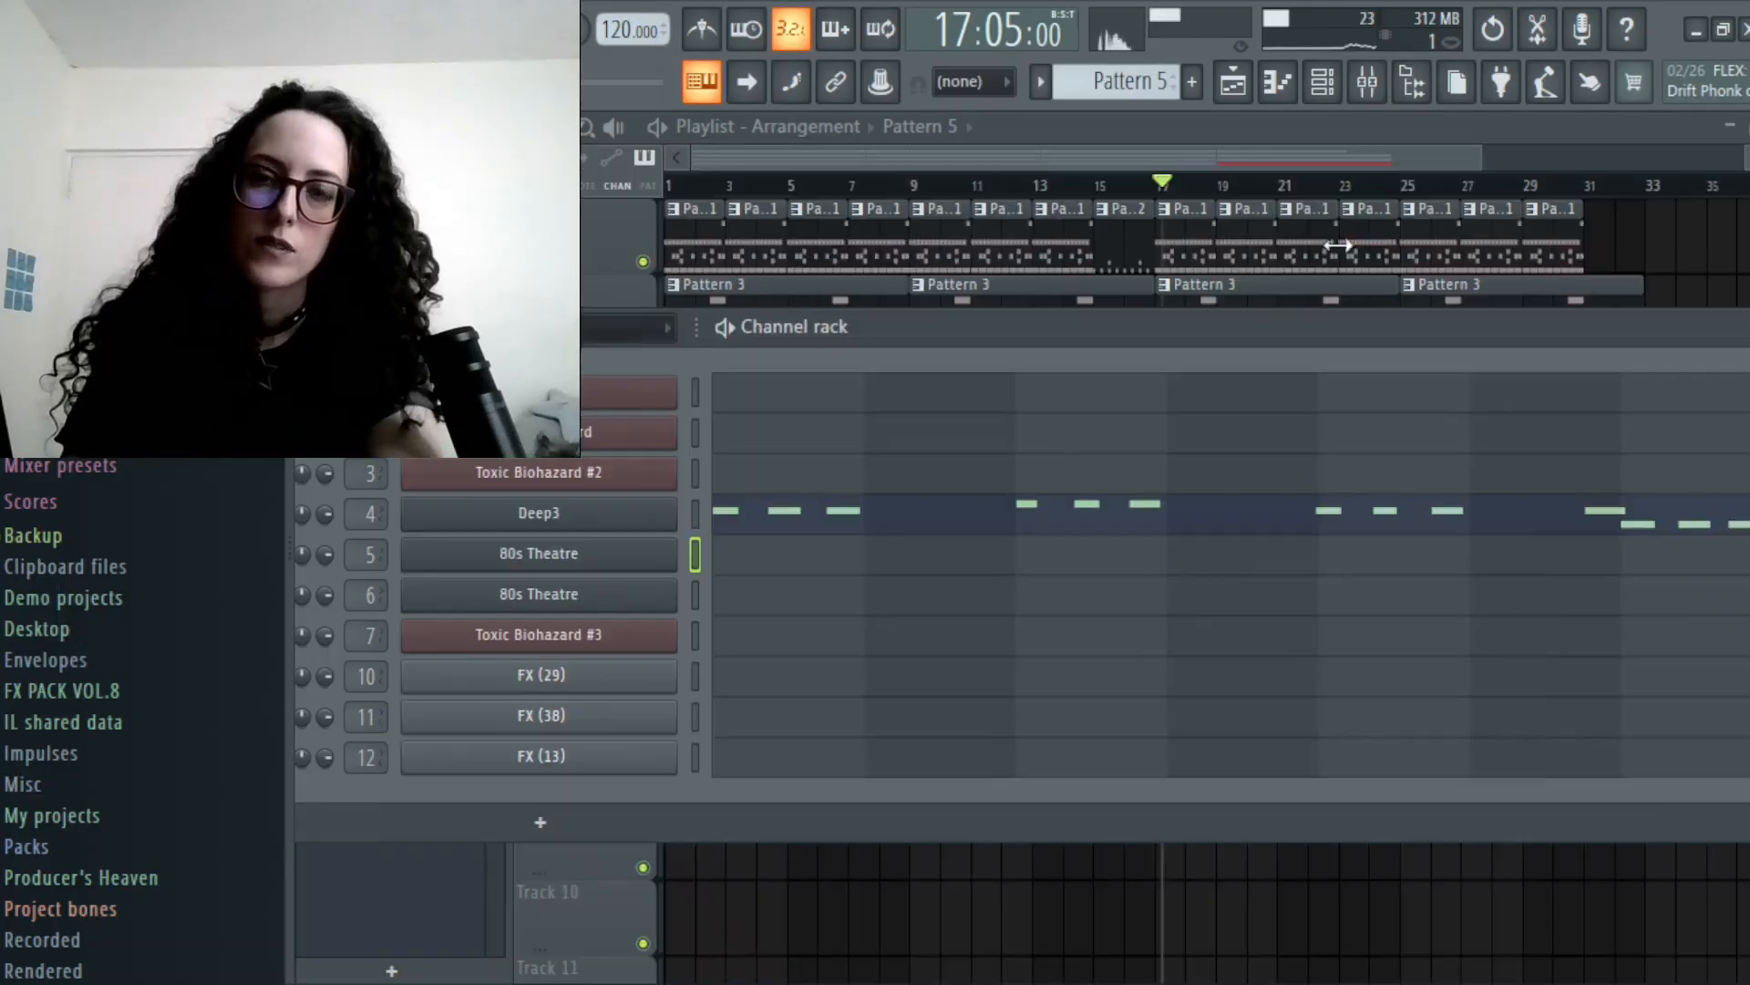
- Close the channel rack, set the playback position to bar 17, and play the arrangement from there
{"action": "left_click_drag", "start_coordinate": [1179, 328], "coordinate": [1348, 546]}
{"action": "left_click", "coordinate": [1227, 557]}
{"action": "left_click_drag", "start_coordinate": [1171, 191], "coordinate": [1160, 193]}
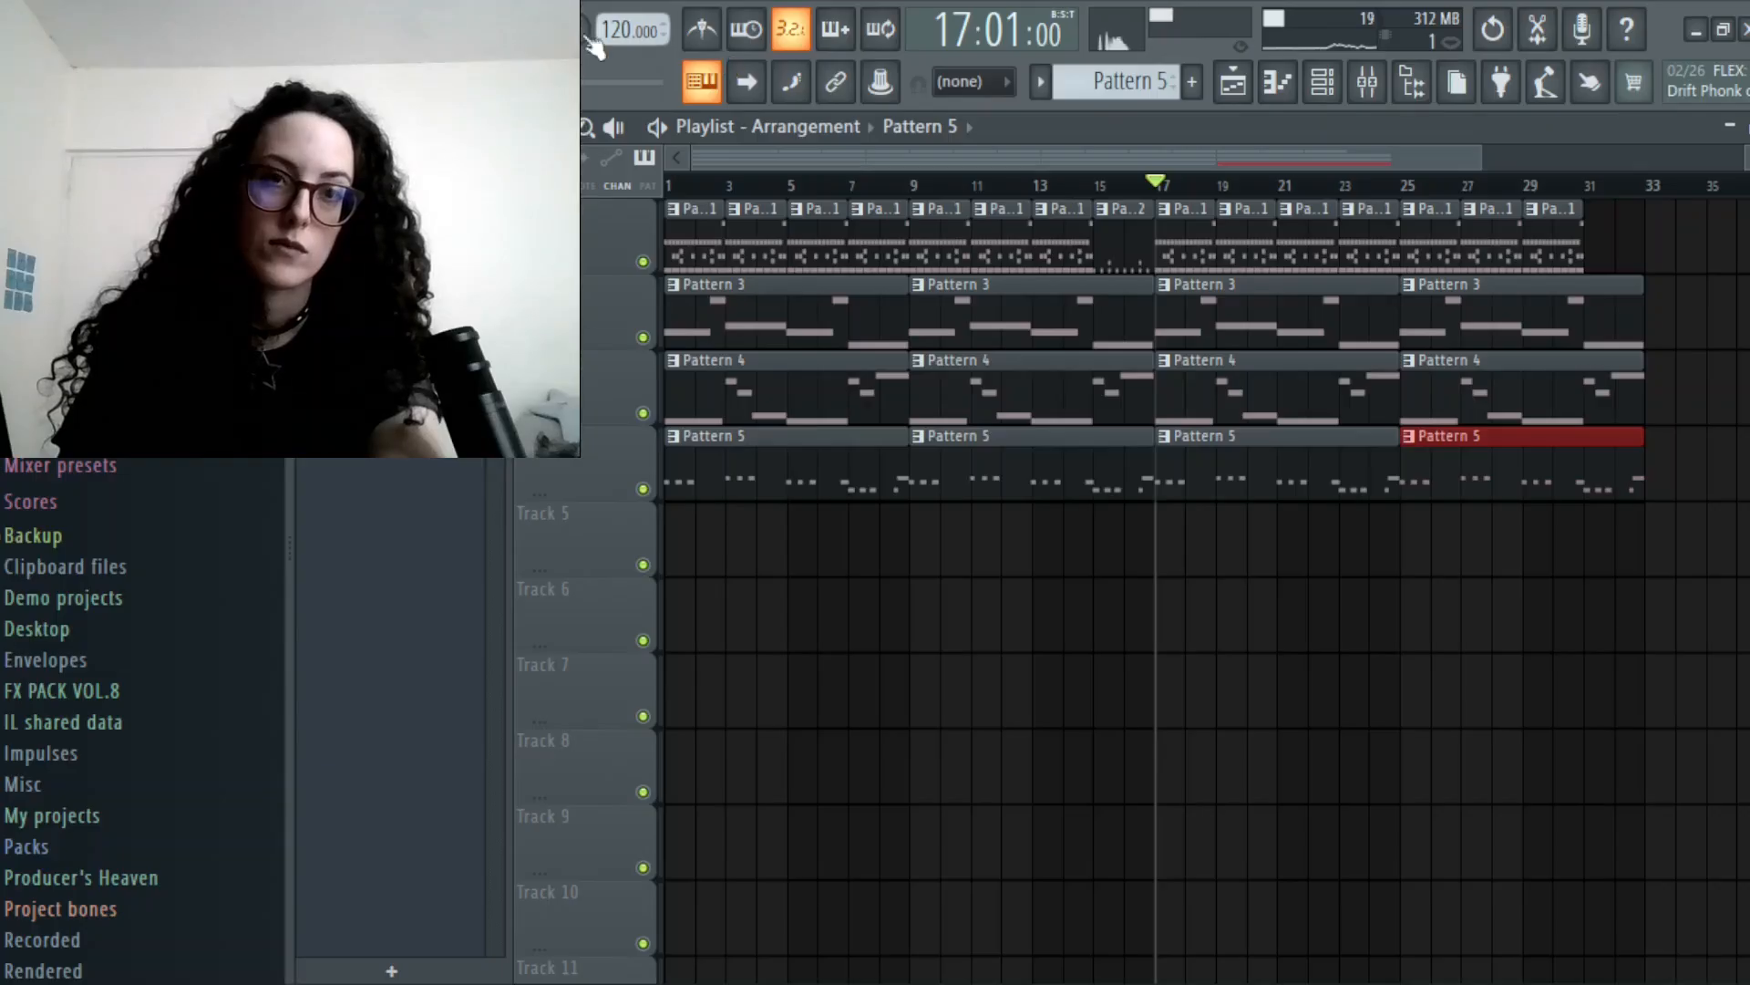
{"action": "left_click", "coordinate": [483, 30]}
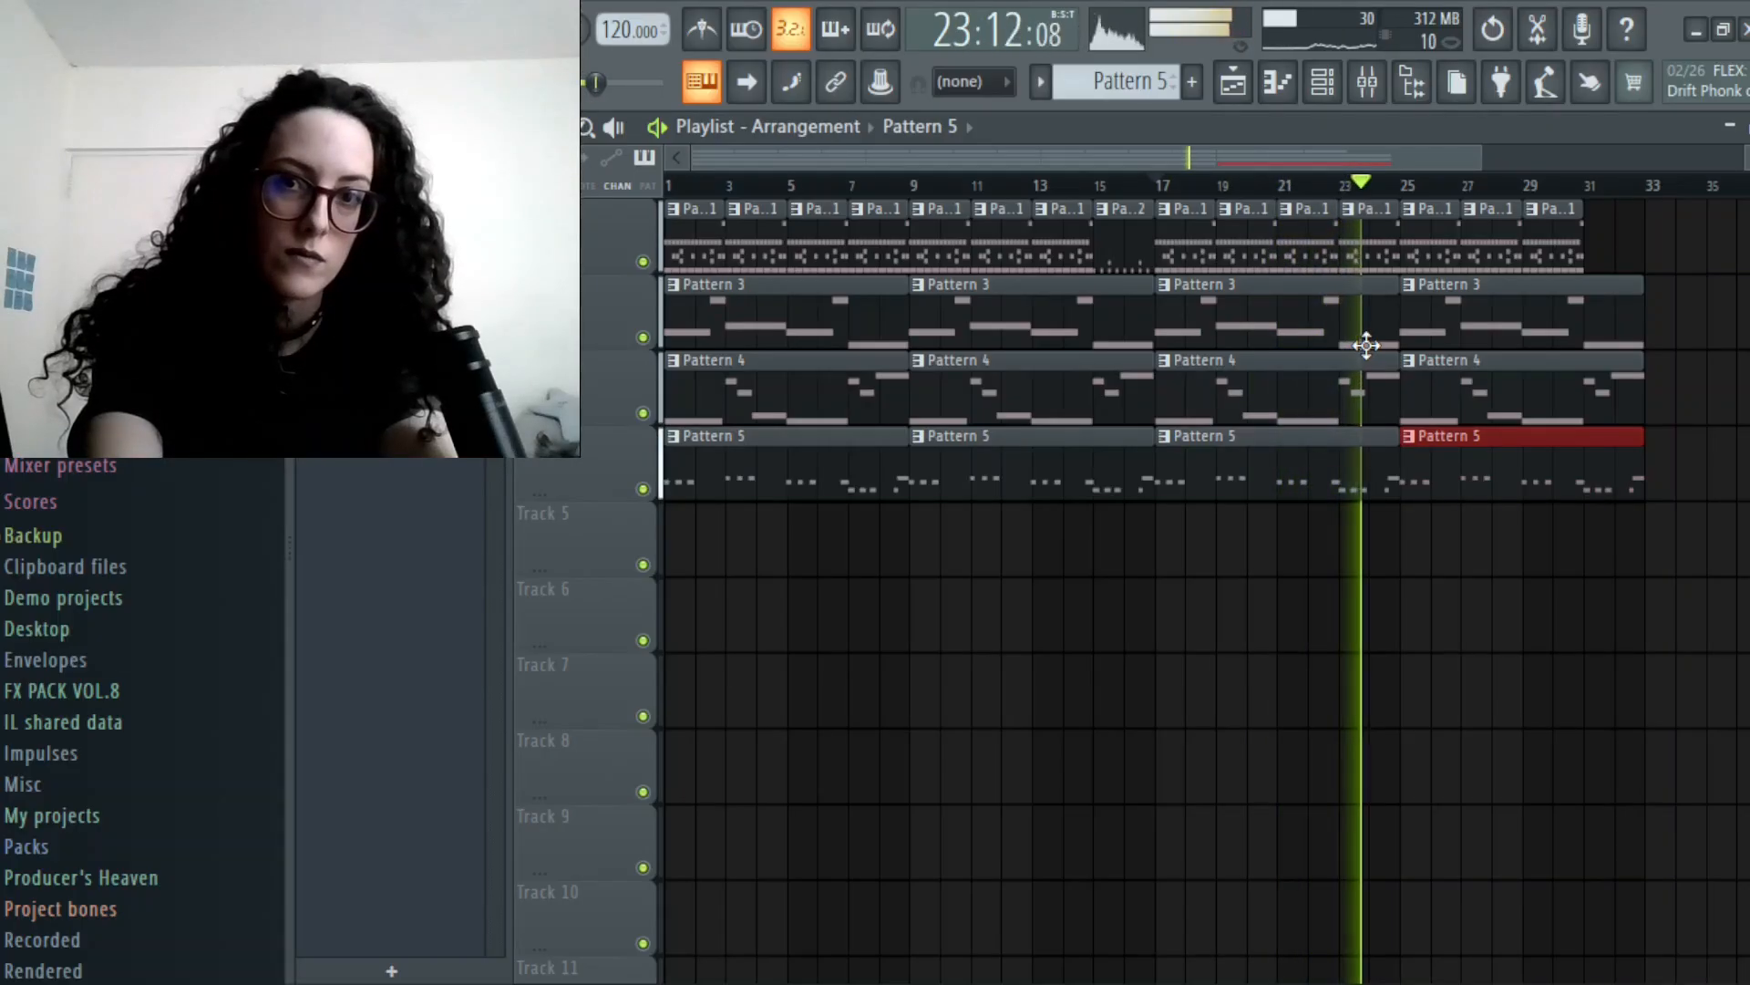
{"action": "key", "text": "space"}
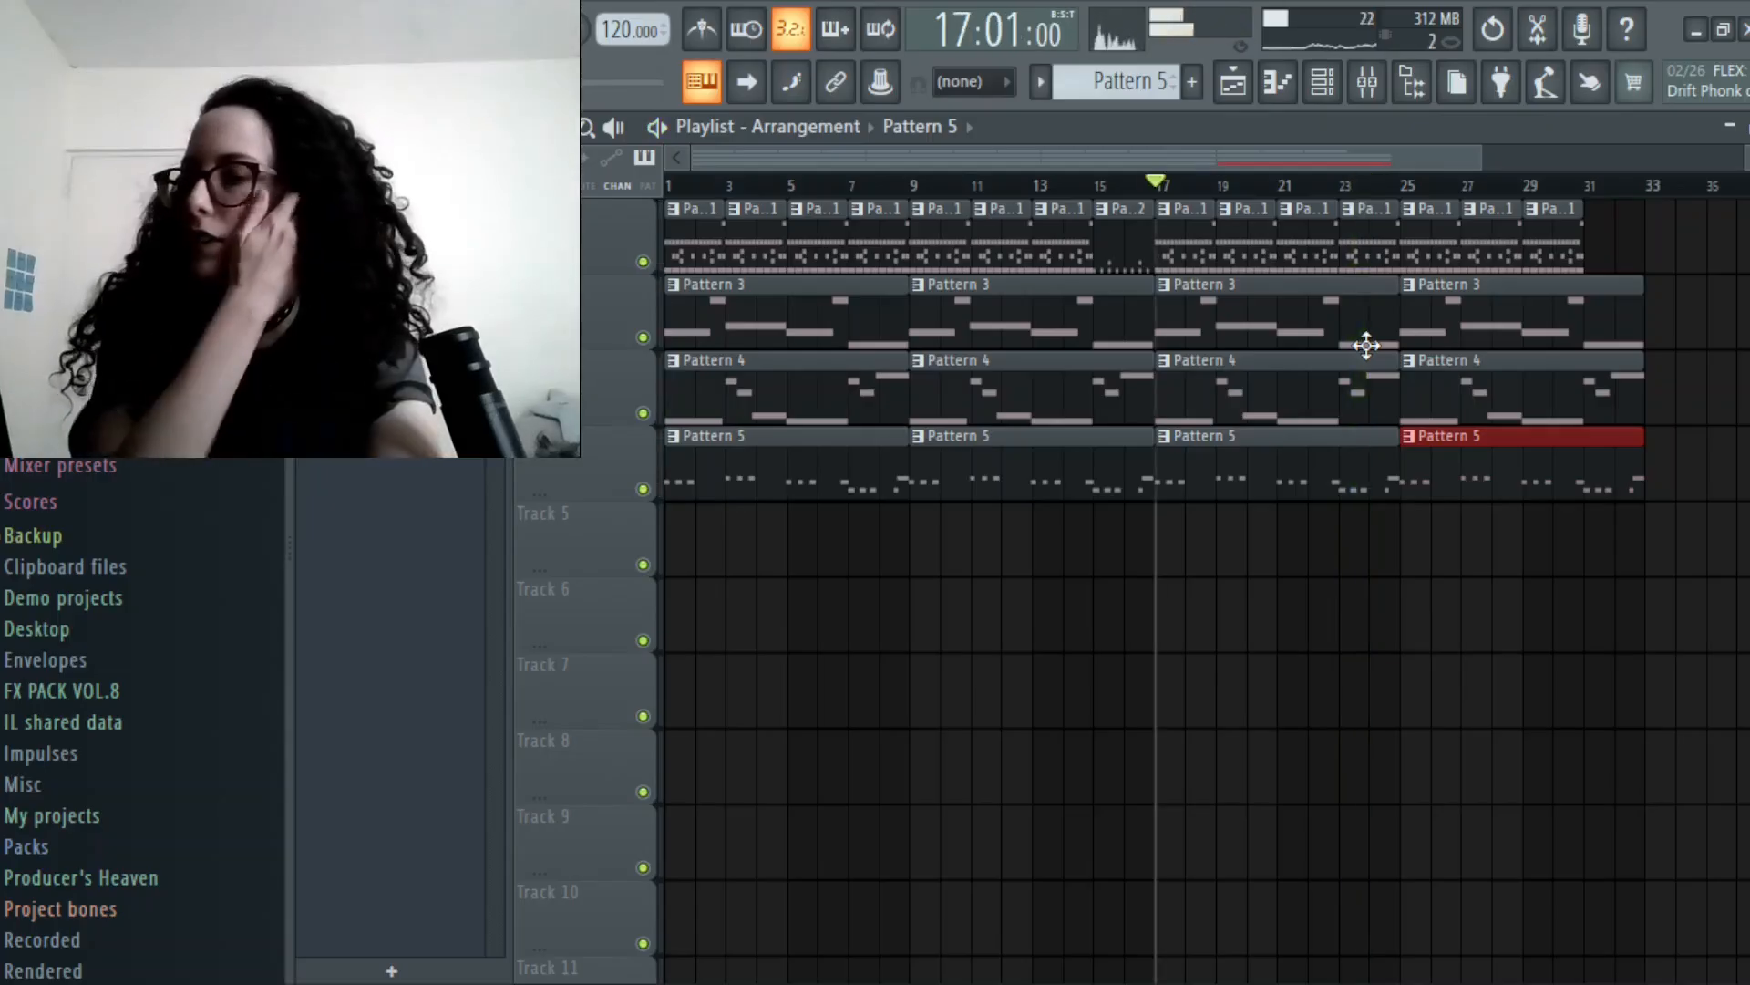
- Lower the mixer fader of Insert 4 strongly and those of Insert 3 and Insert 2 slightly, then return to the playlist
{"action": "left_click", "coordinate": [1370, 84]}
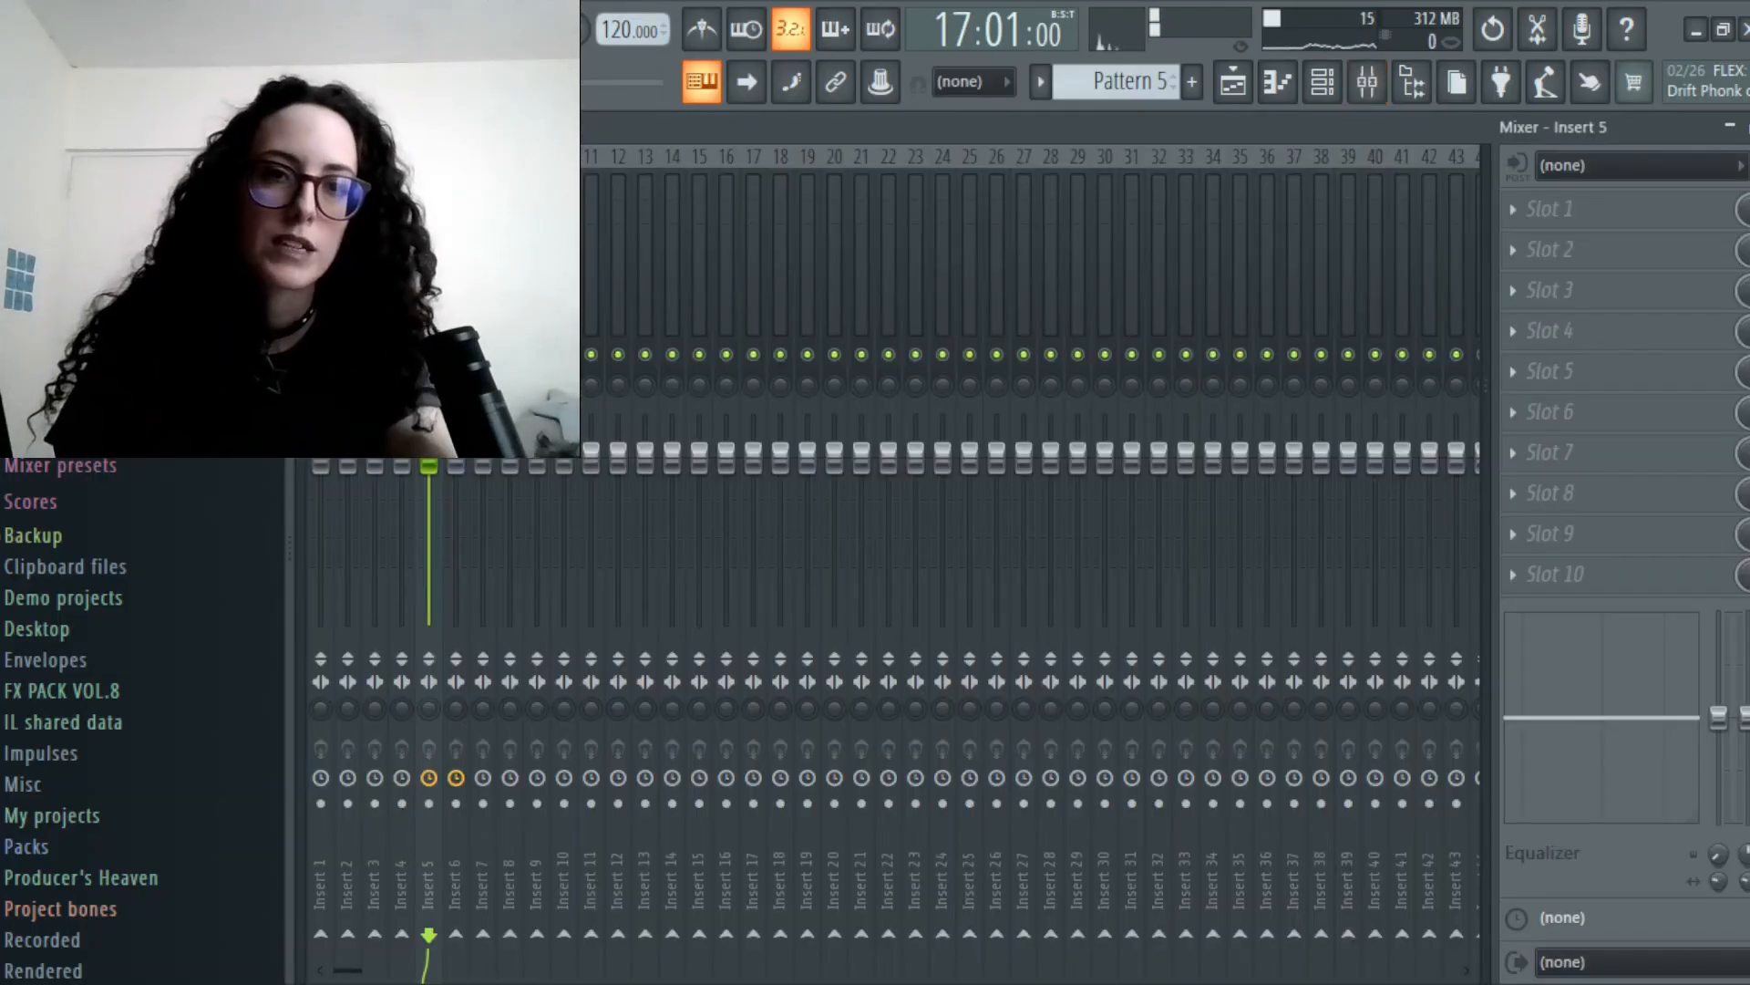
{"action": "left_click_drag", "start_coordinate": [412, 462], "coordinate": [402, 545]}
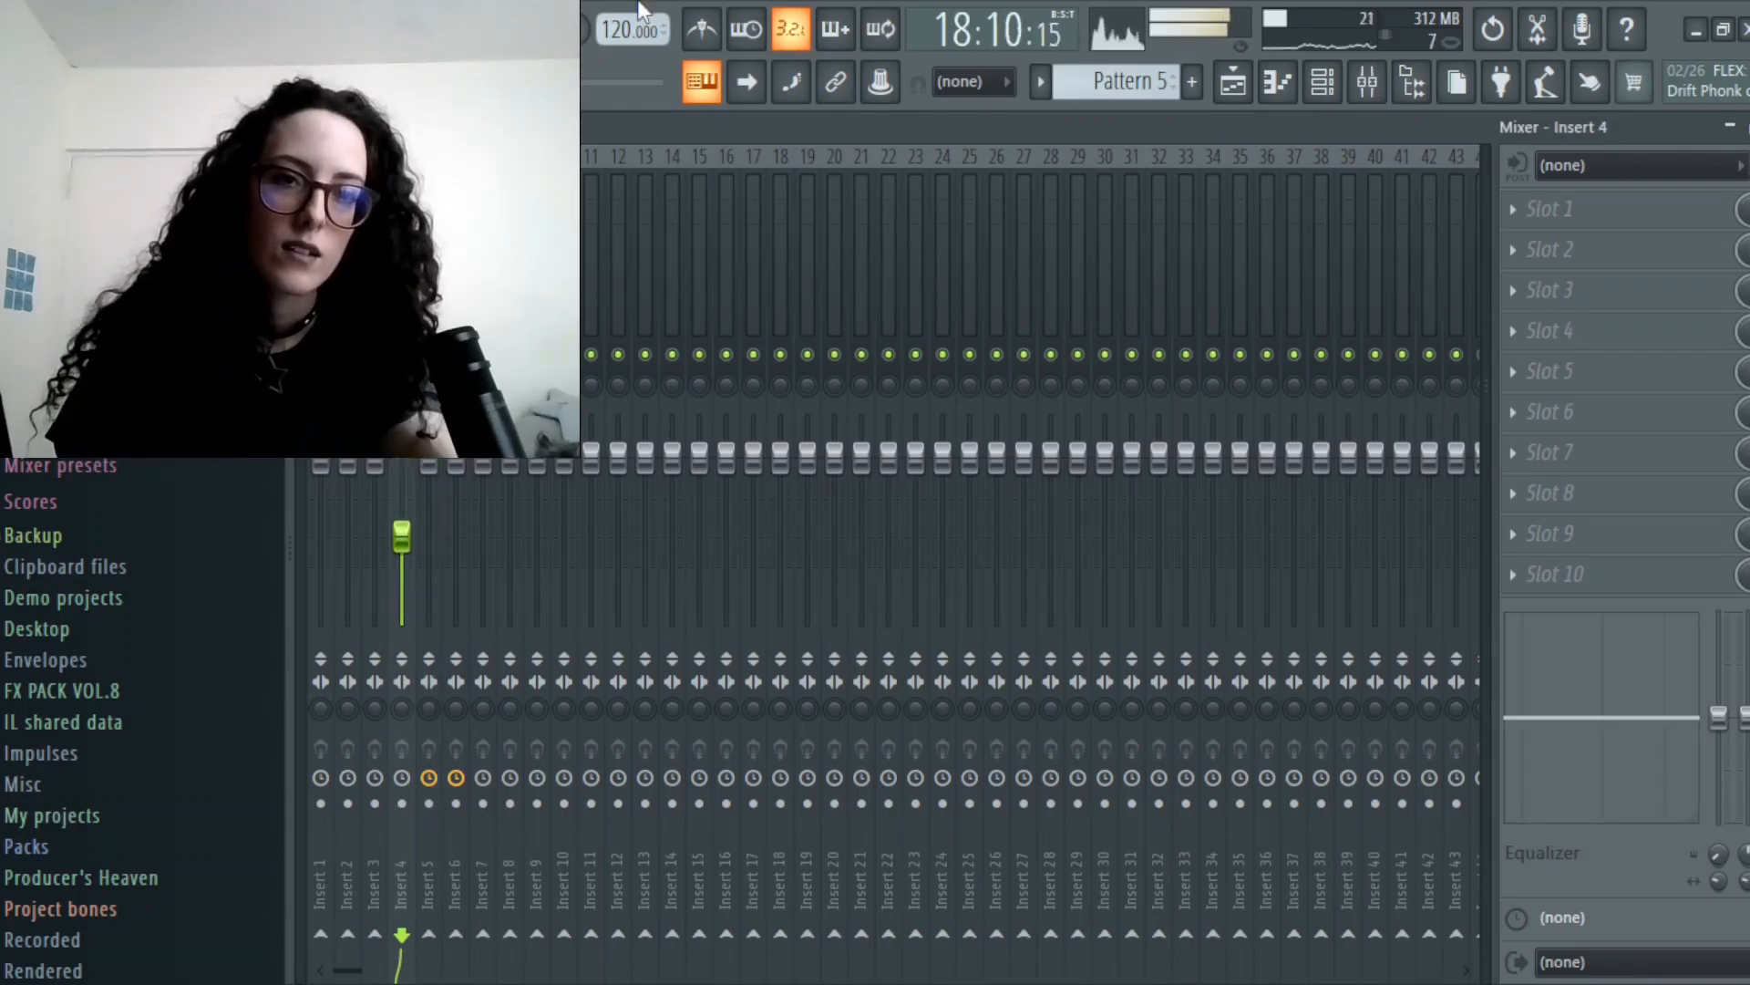
{"action": "mouse_move", "coordinate": [375, 463]}
{"action": "left_mouse_down"}
{"action": "mouse_move", "coordinate": [376, 485]}
{"action": "mouse_move", "coordinate": [348, 481]}
{"action": "left_mouse_up"}
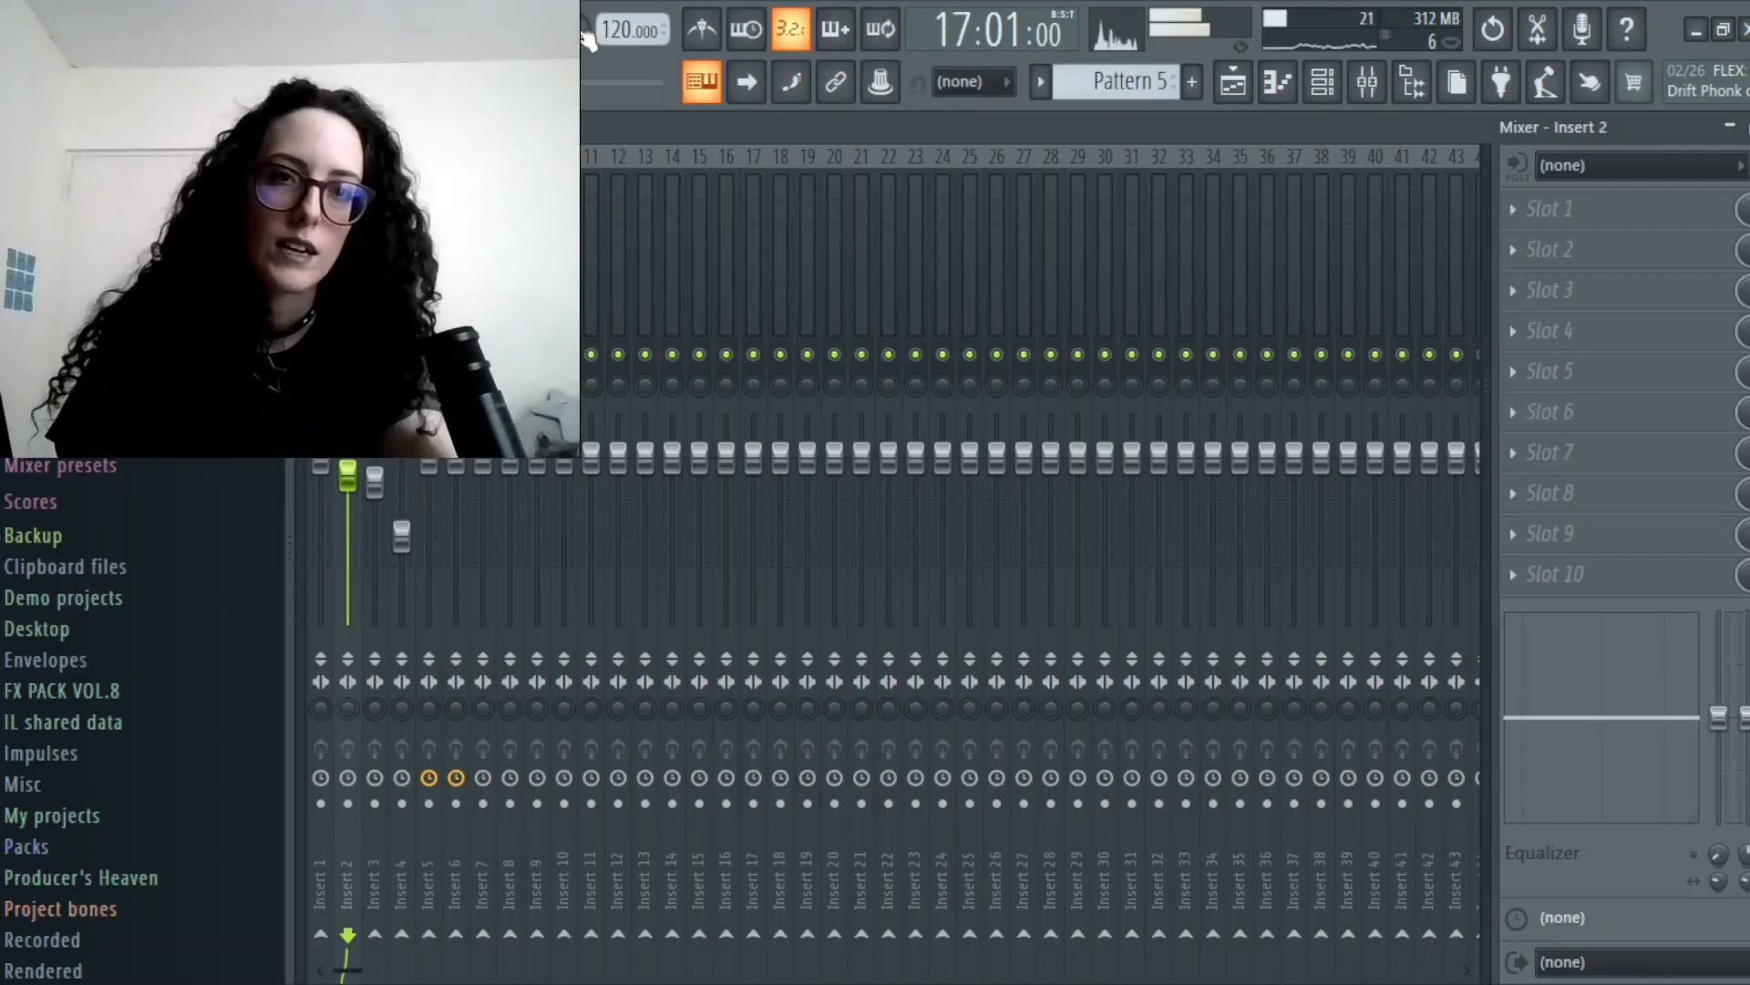
{"action": "left_click", "coordinate": [1233, 82]}
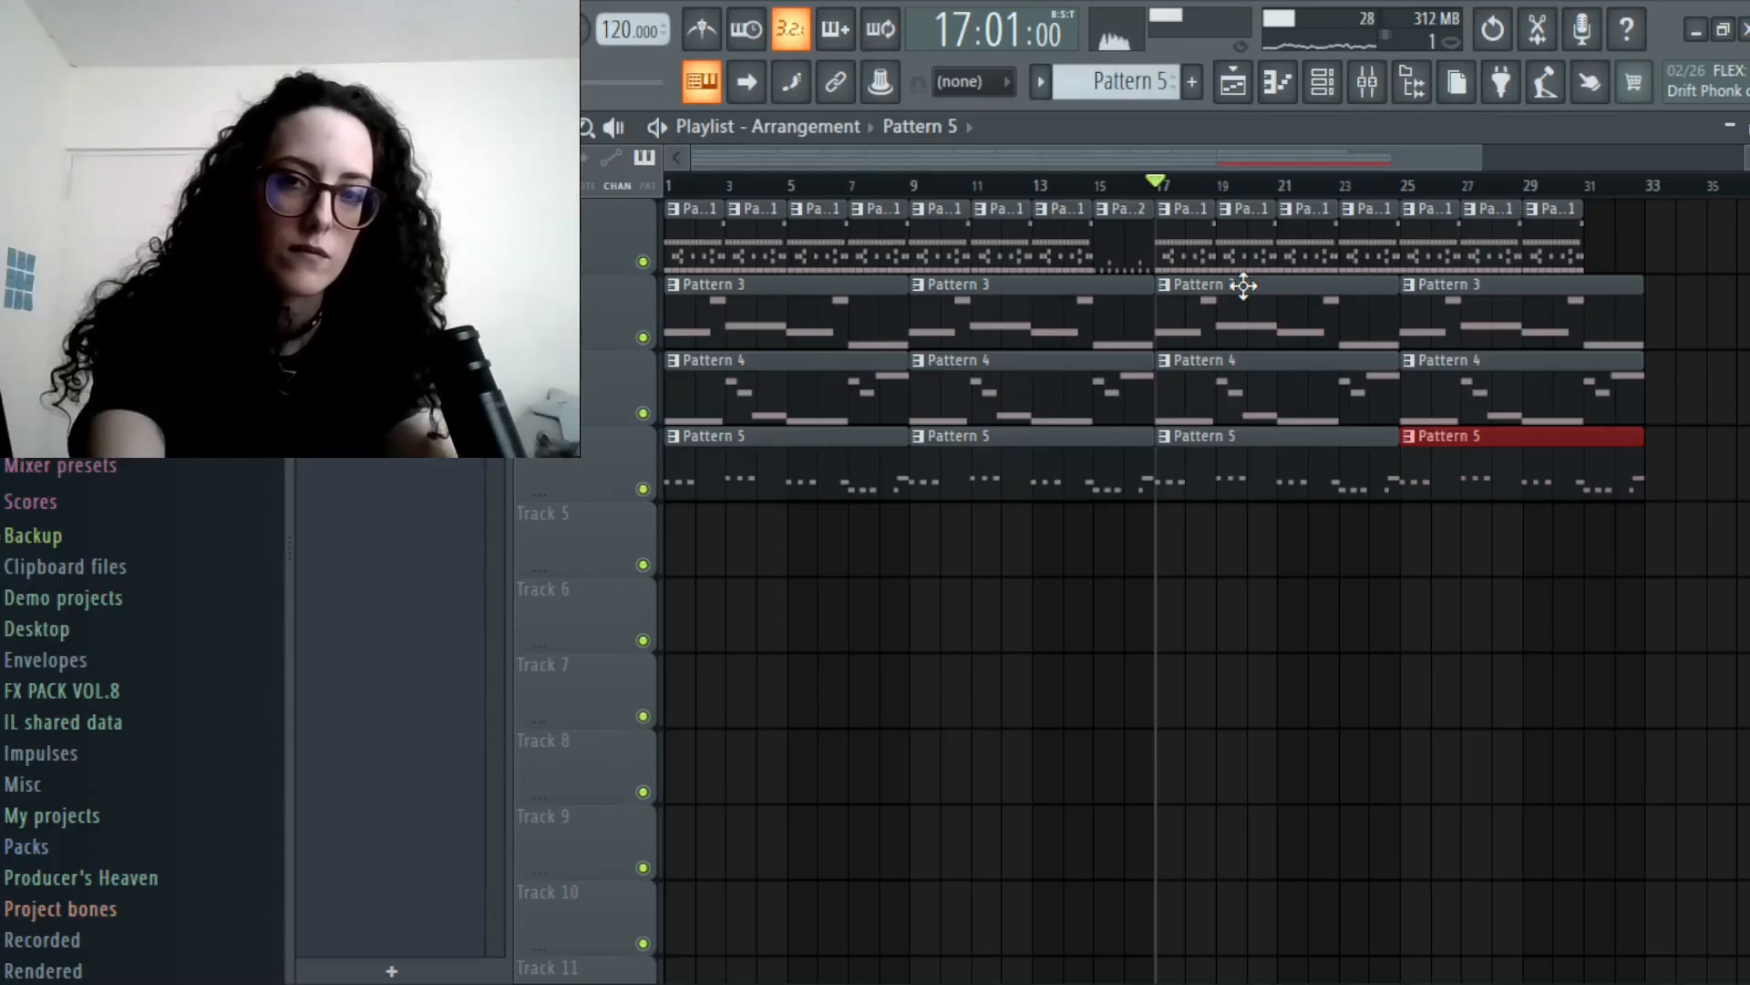
- Rehearse over playback from bar 17, then record an eight-bar 80s Theatre melody into Pattern 6 on Track 5
{"action": "key", "text": "space"}
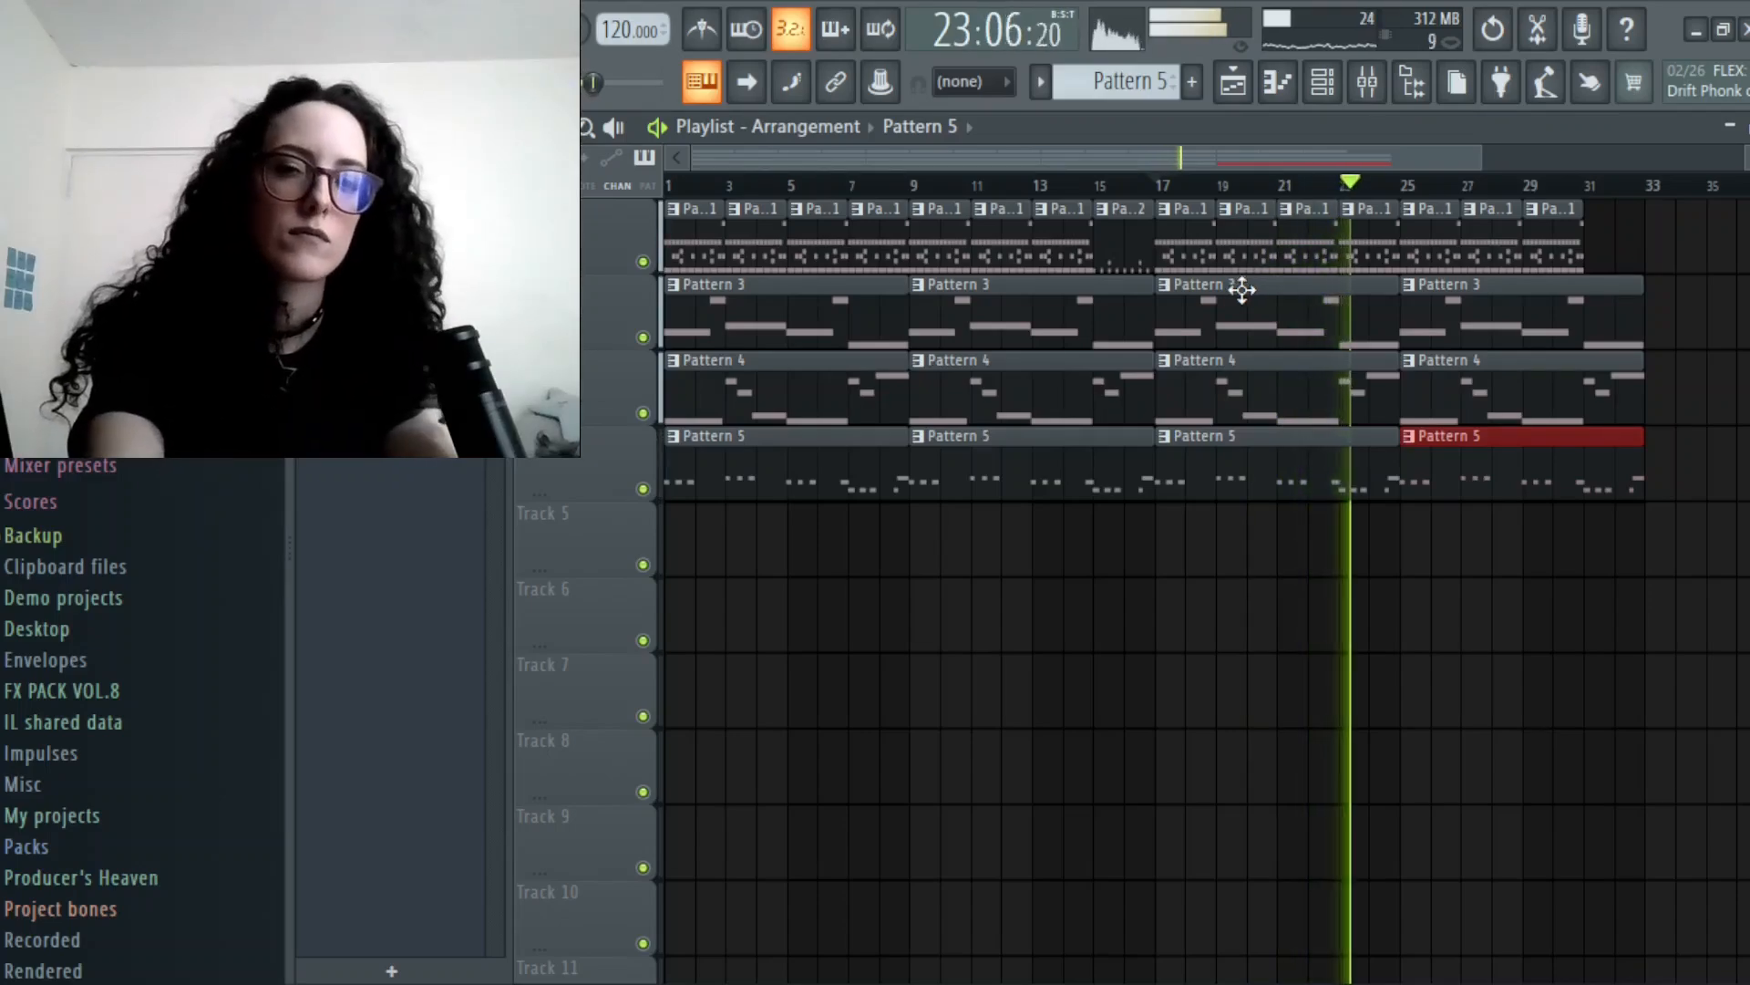
{"action": "key", "text": "space"}
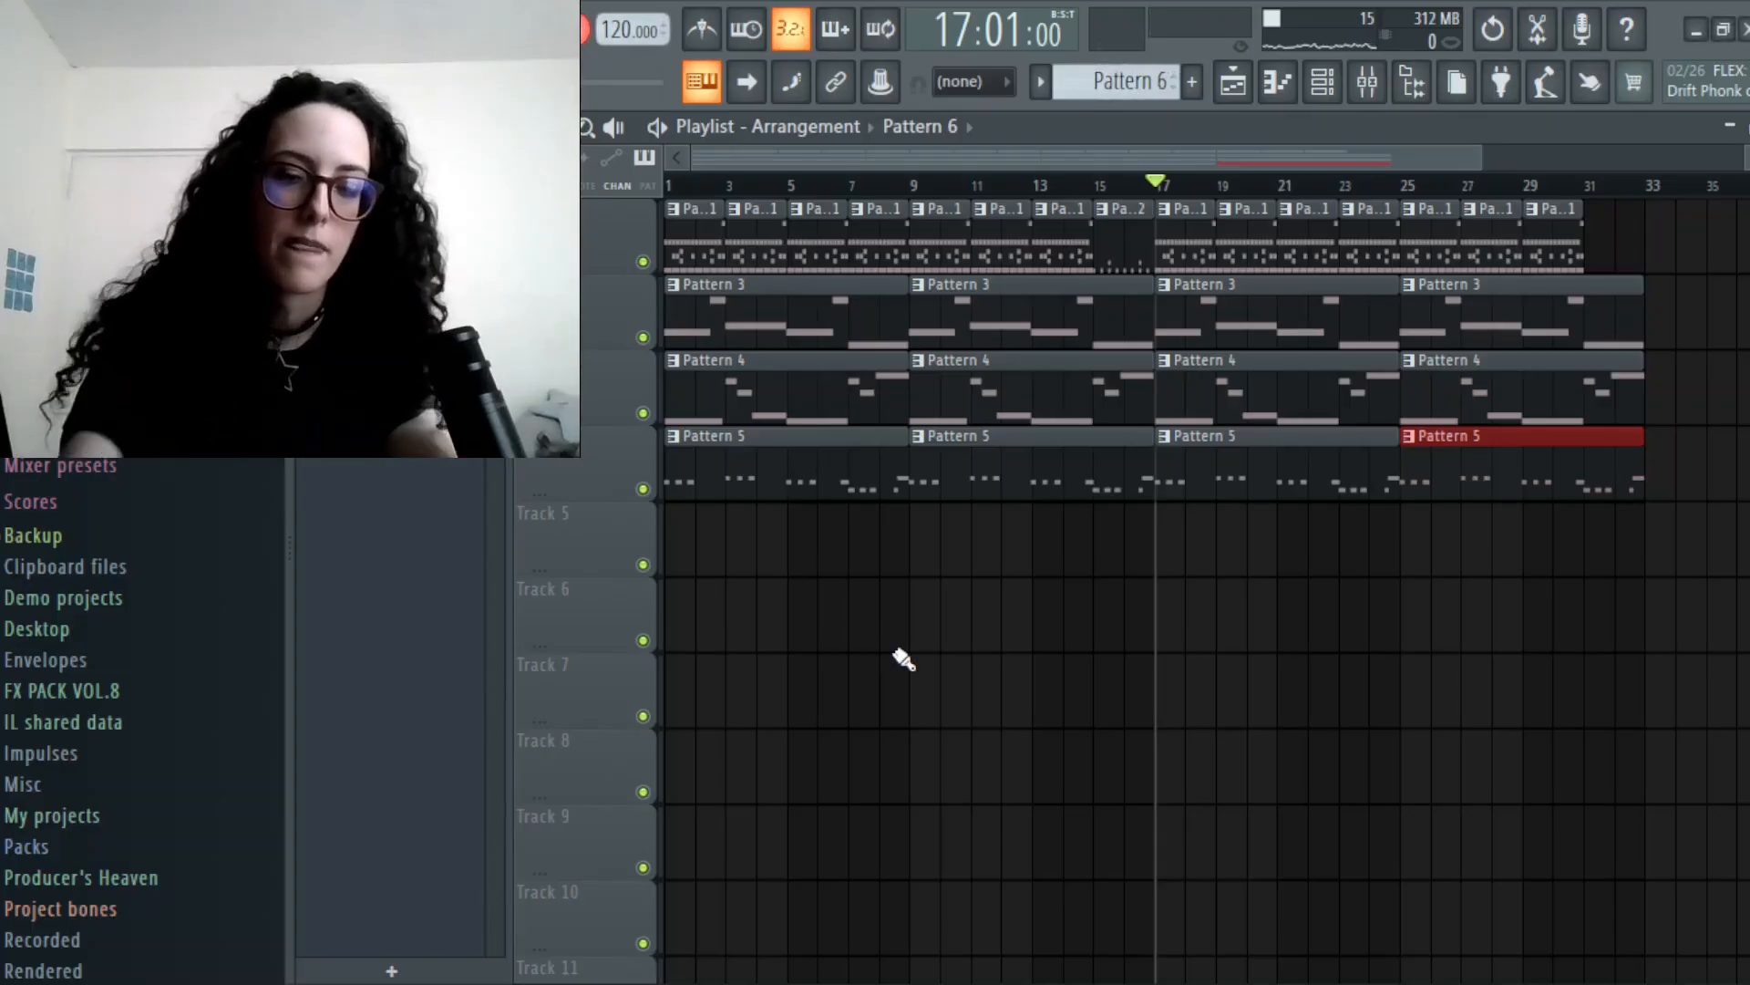
{"action": "key", "text": "space"}
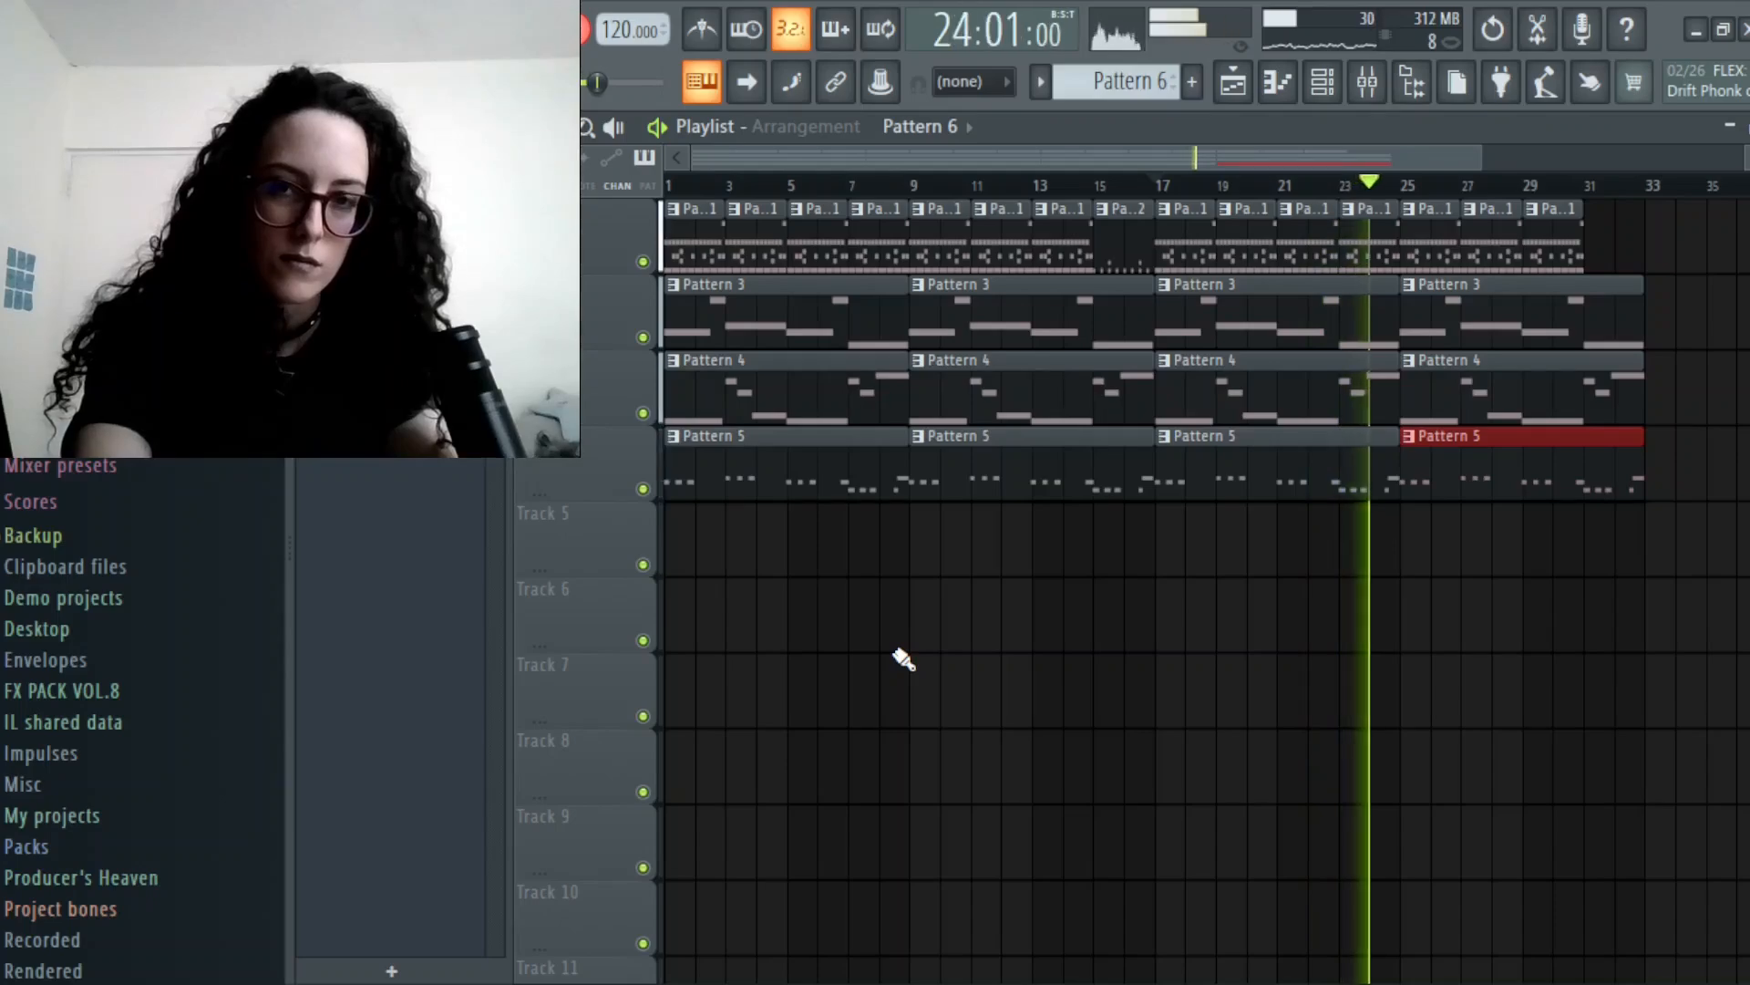
{"action": "key", "text": "space"}
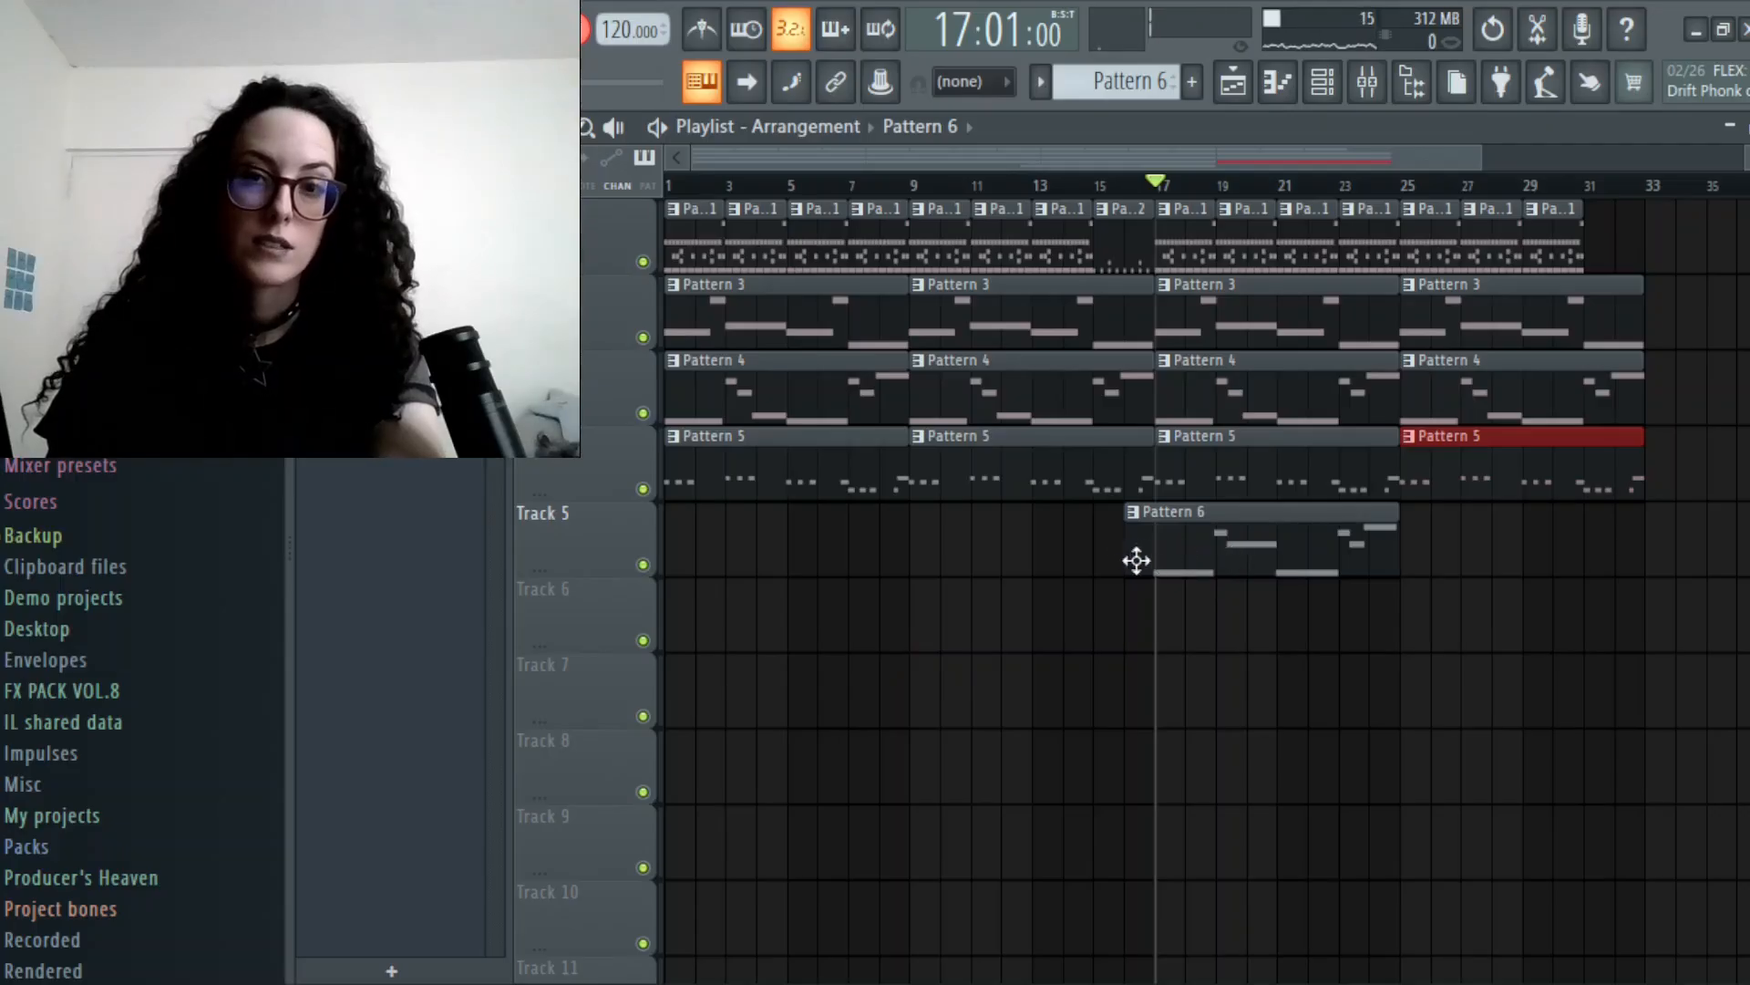
- Trim the Pattern 6 clip on Track 5 to start at bar 17 and add a second one at bar 25
{"action": "left_click_drag", "start_coordinate": [1129, 560], "coordinate": [1152, 561]}
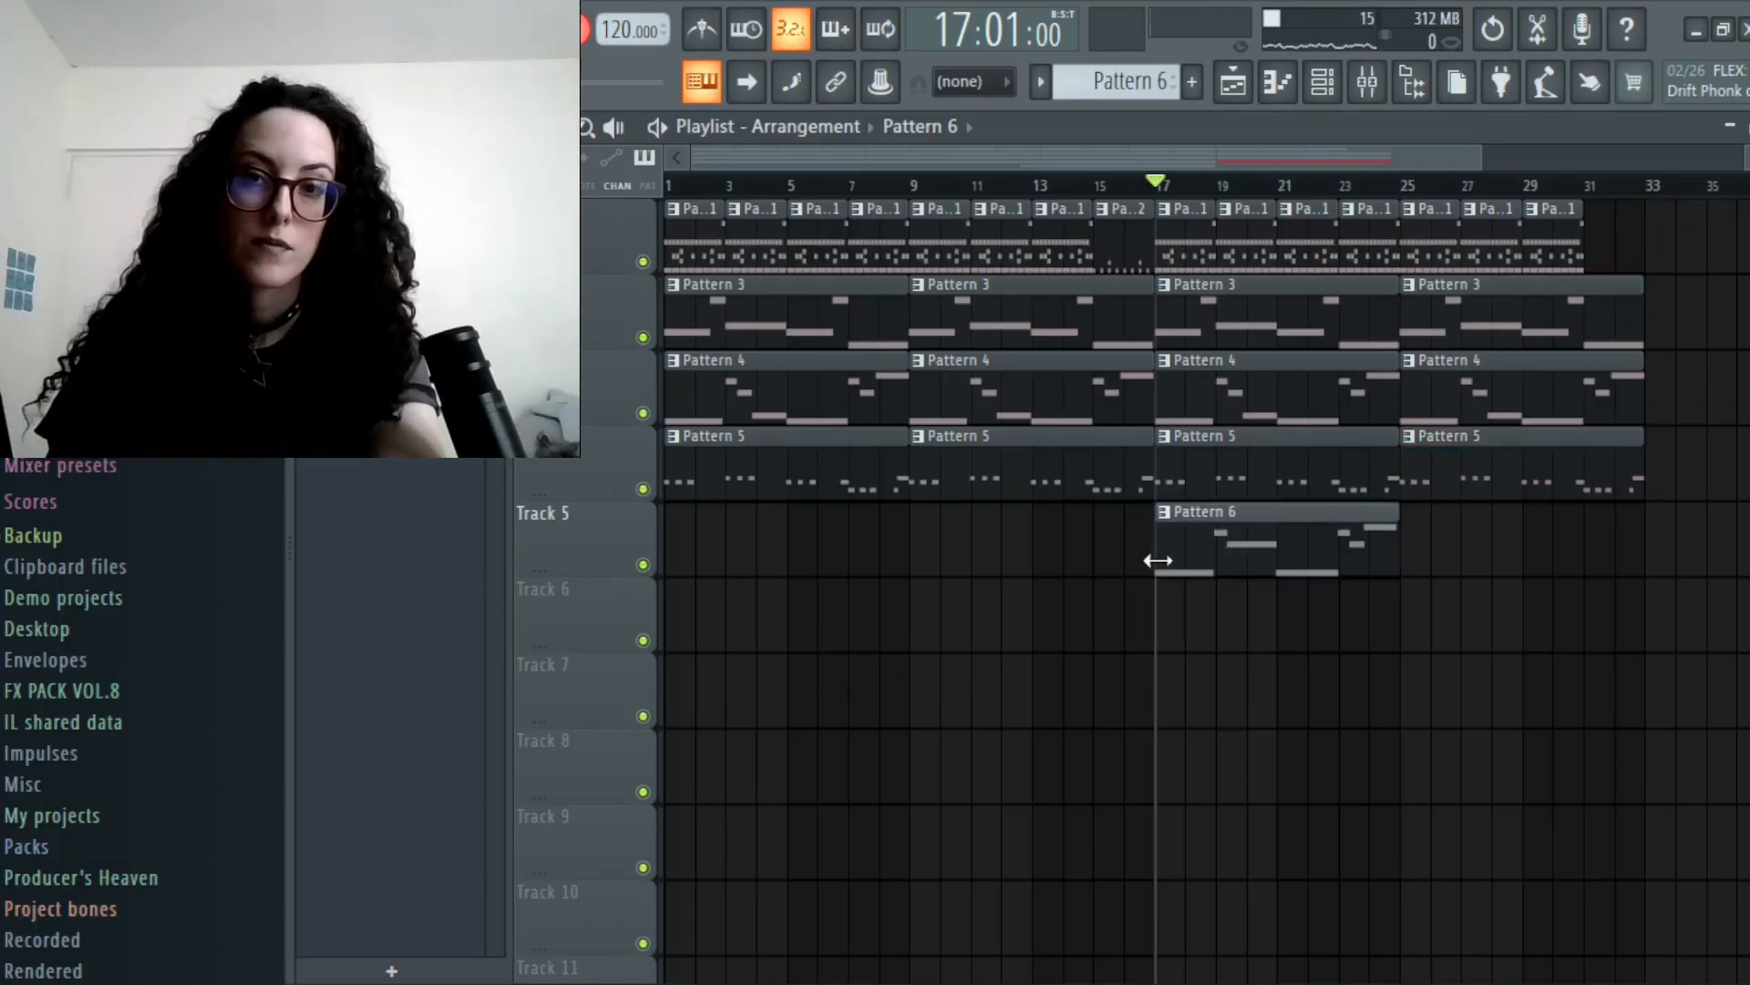
{"action": "left_click", "coordinate": [1414, 550]}
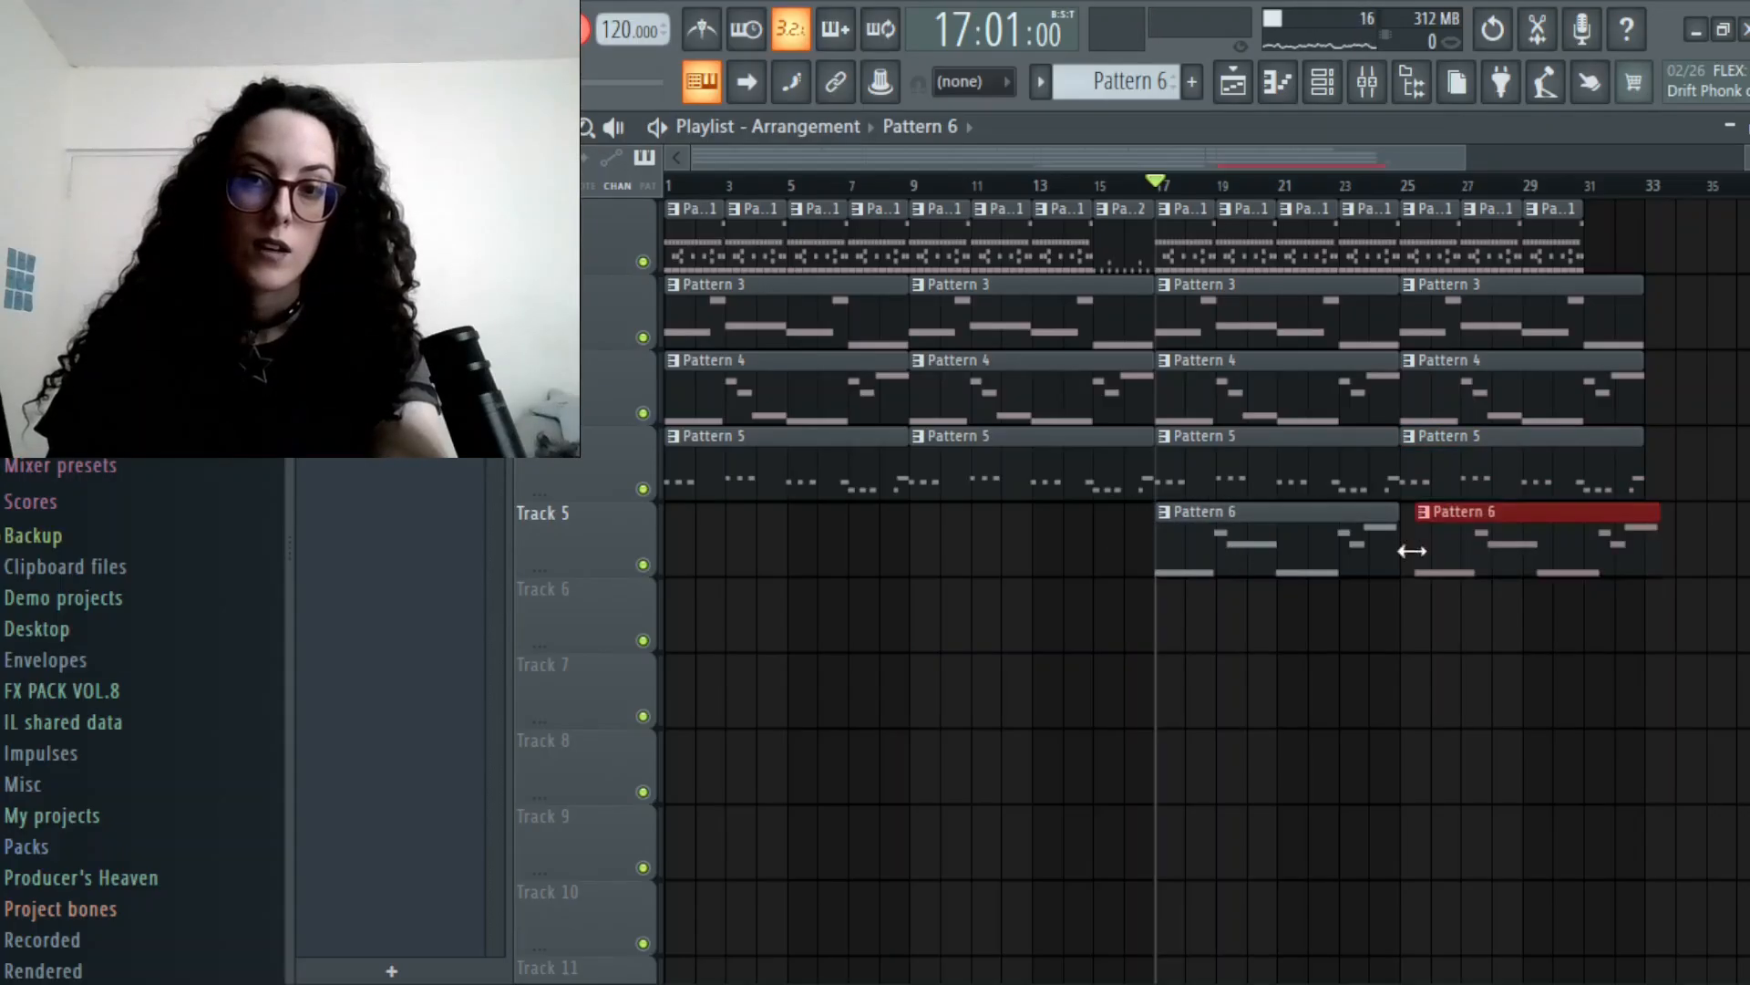
{"action": "right_click", "coordinate": [1482, 555]}
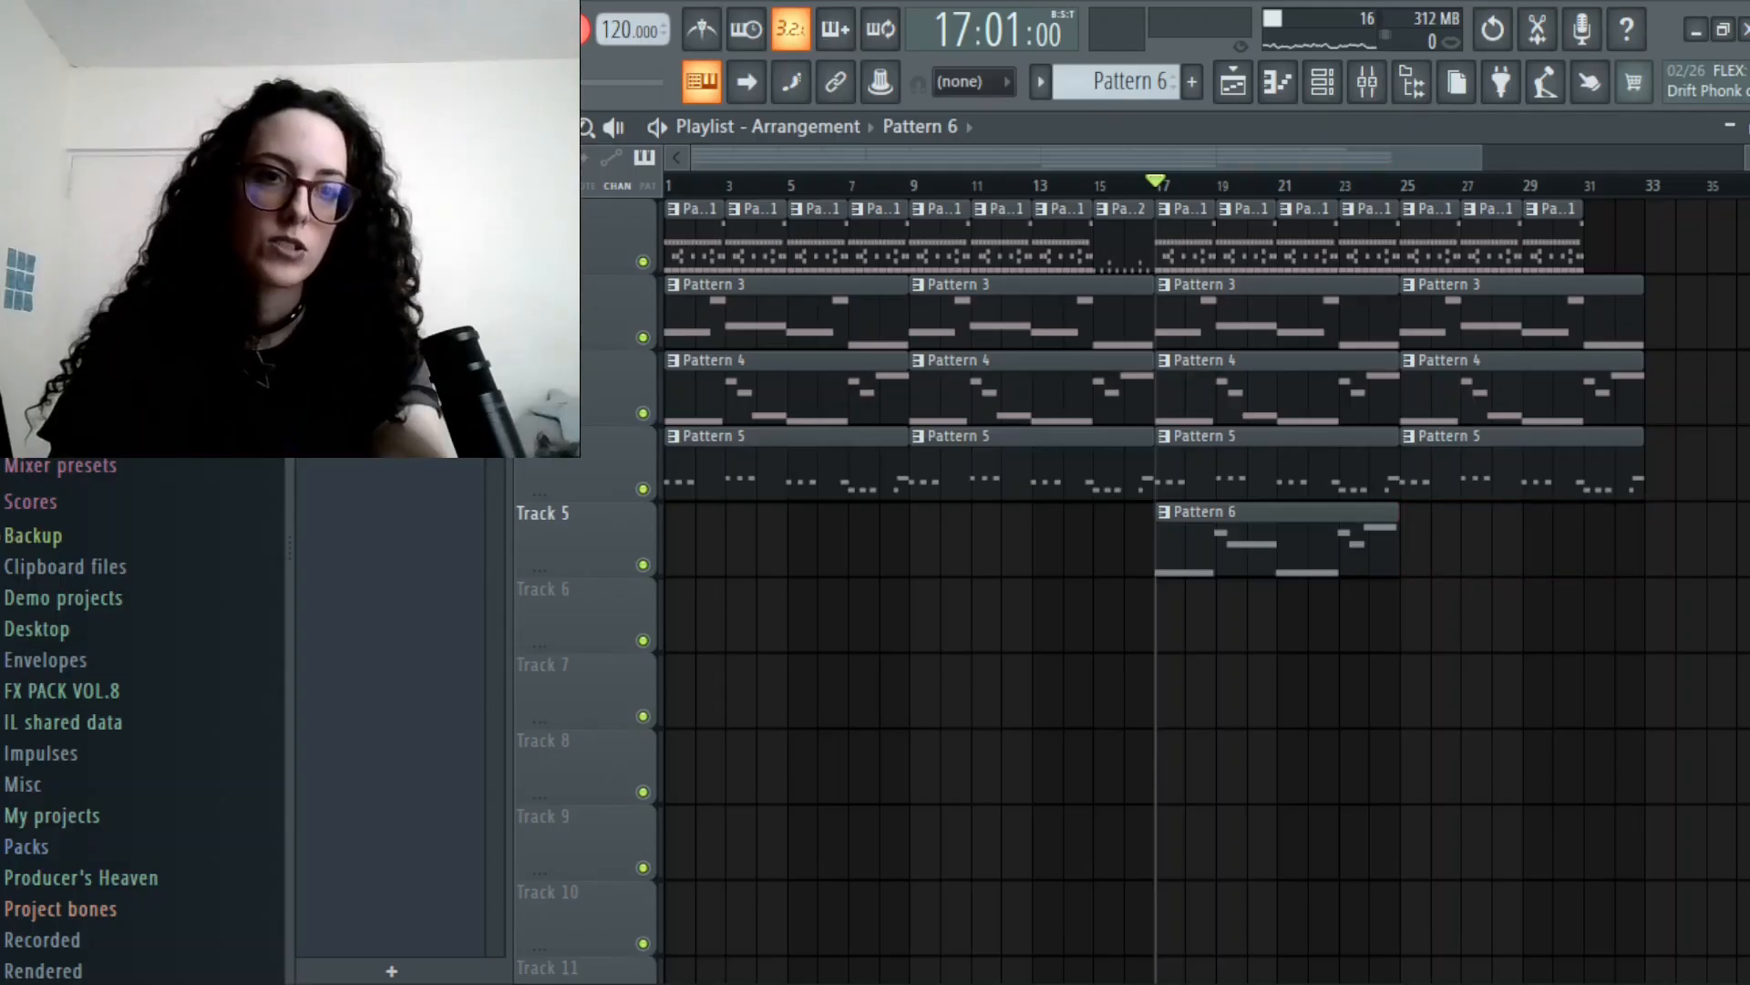
{"action": "left_click", "coordinate": [1422, 552]}
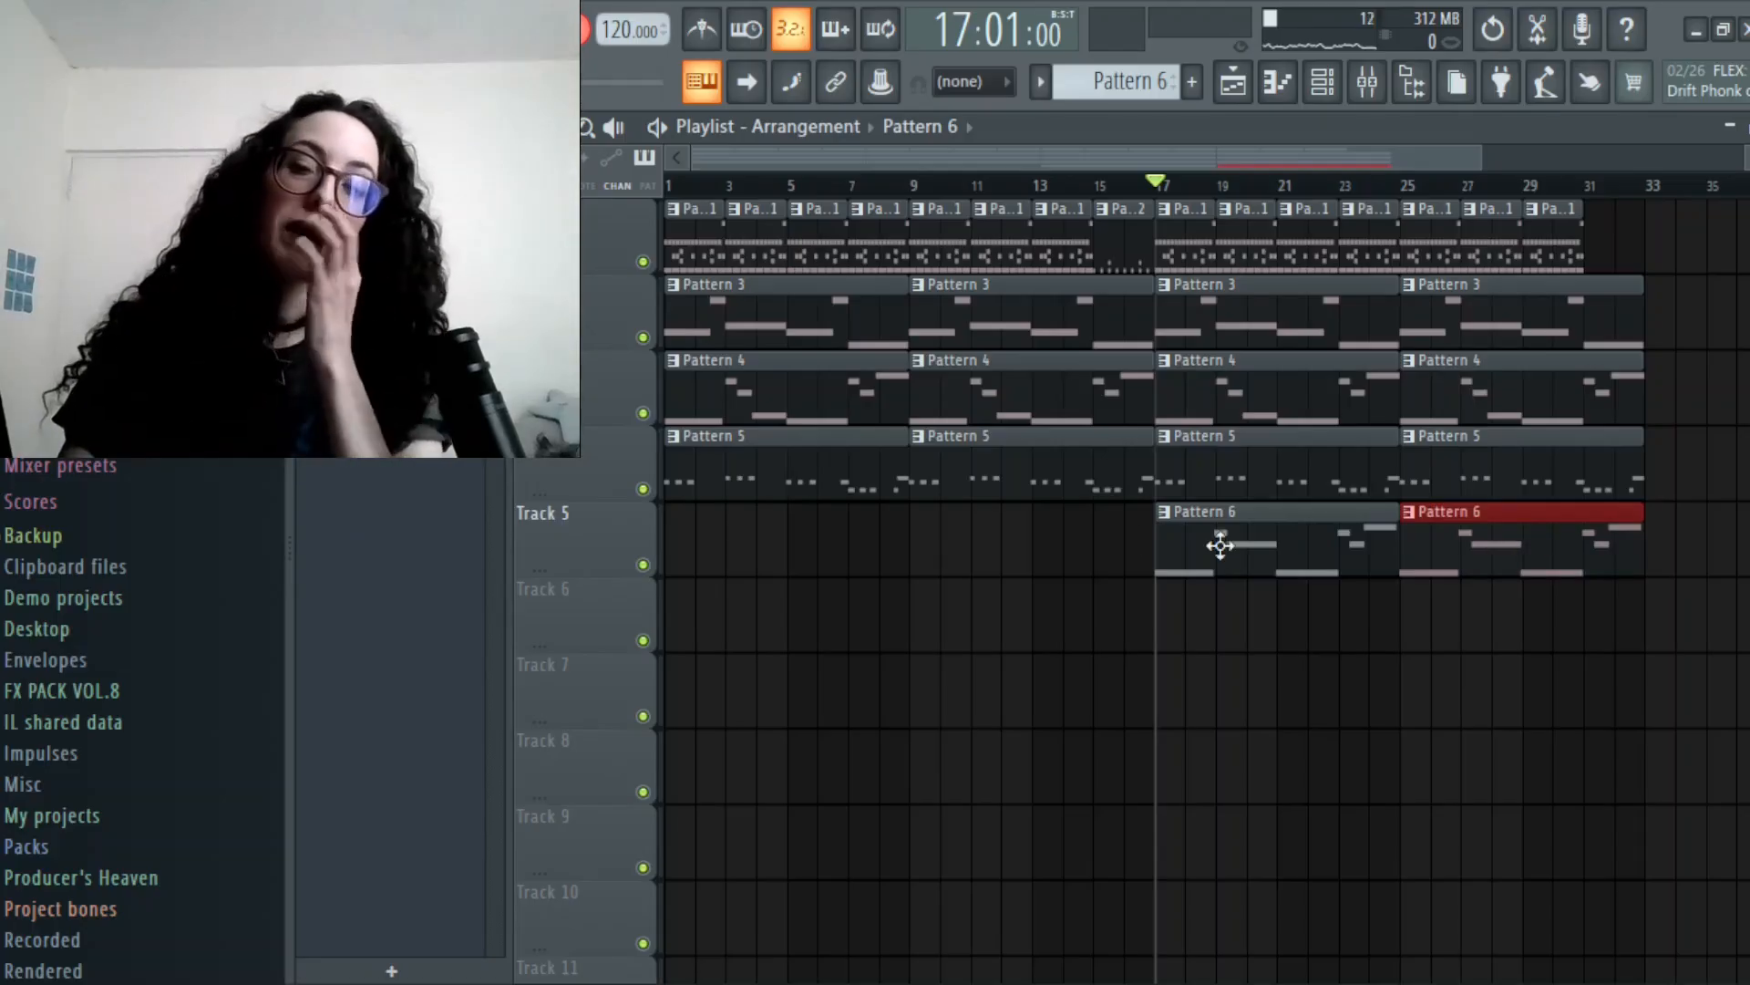
- Copy Pattern 6's melody notes from the first 80s Theatre channel into the second 80s Theatre channel
{"action": "left_click", "coordinate": [1366, 81]}
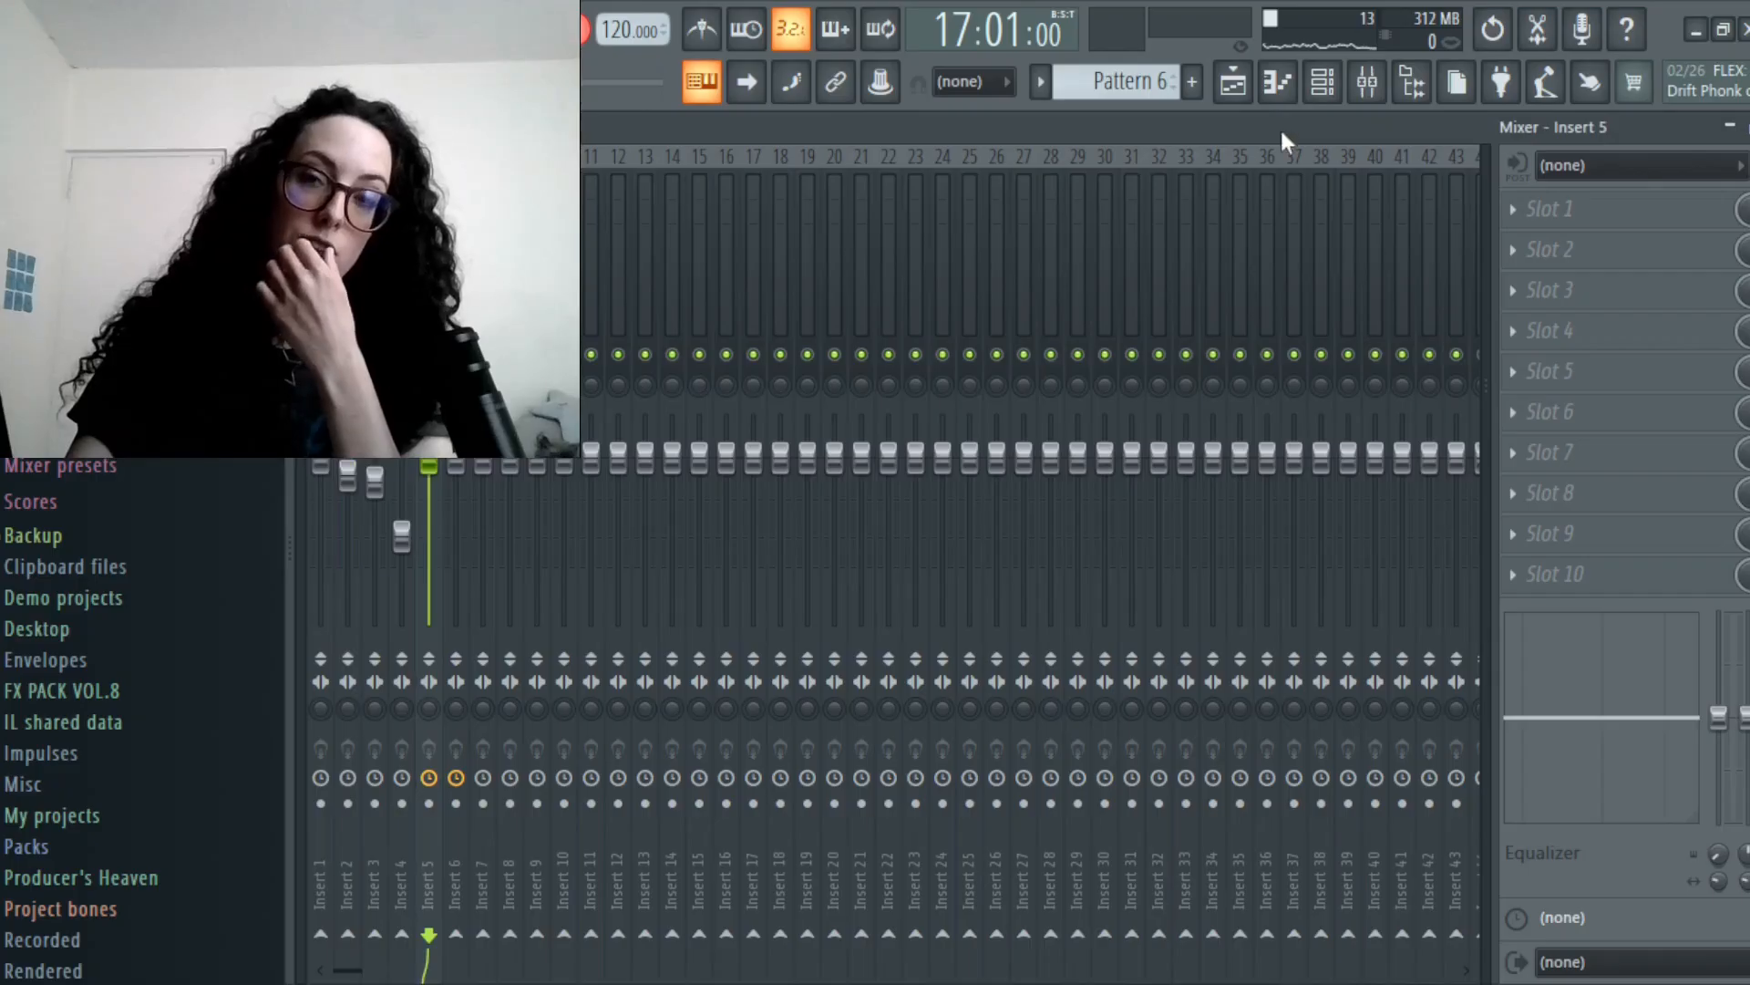
{"action": "left_click", "coordinate": [1321, 84]}
{"action": "left_click", "coordinate": [1320, 88]}
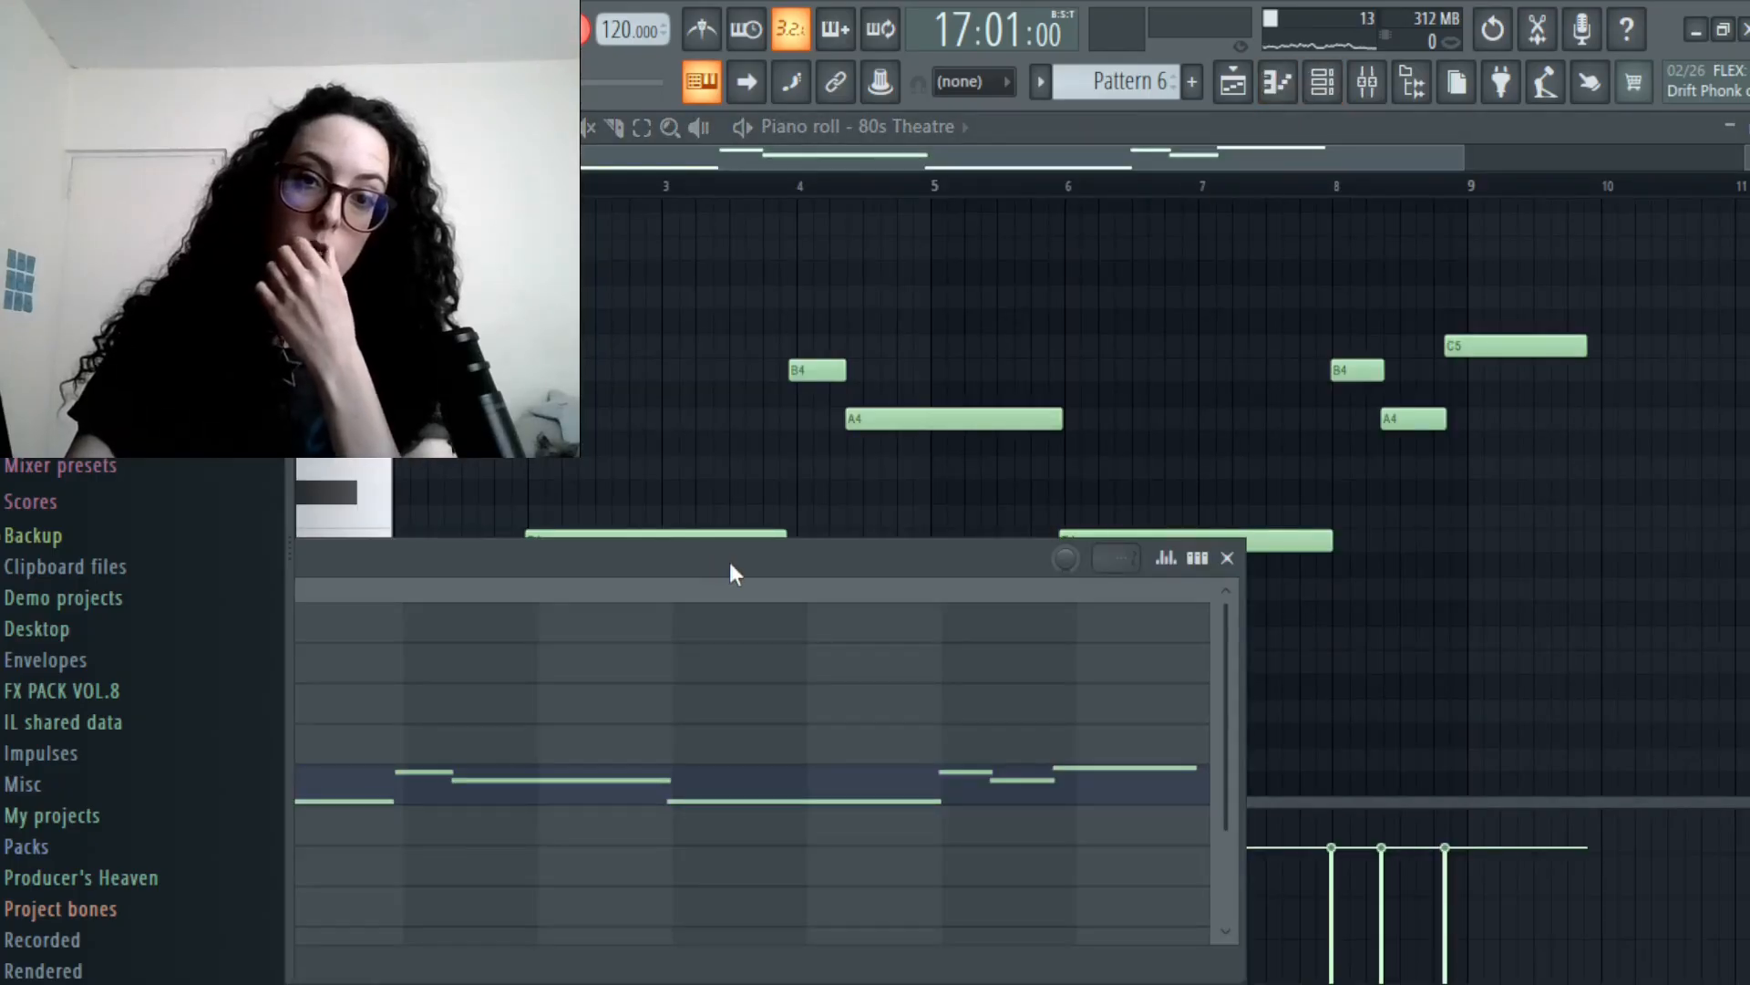
{"action": "left_click_drag", "start_coordinate": [727, 559], "coordinate": [1205, 388]}
{"action": "left_click_drag", "start_coordinate": [1014, 399], "coordinate": [1121, 367]}
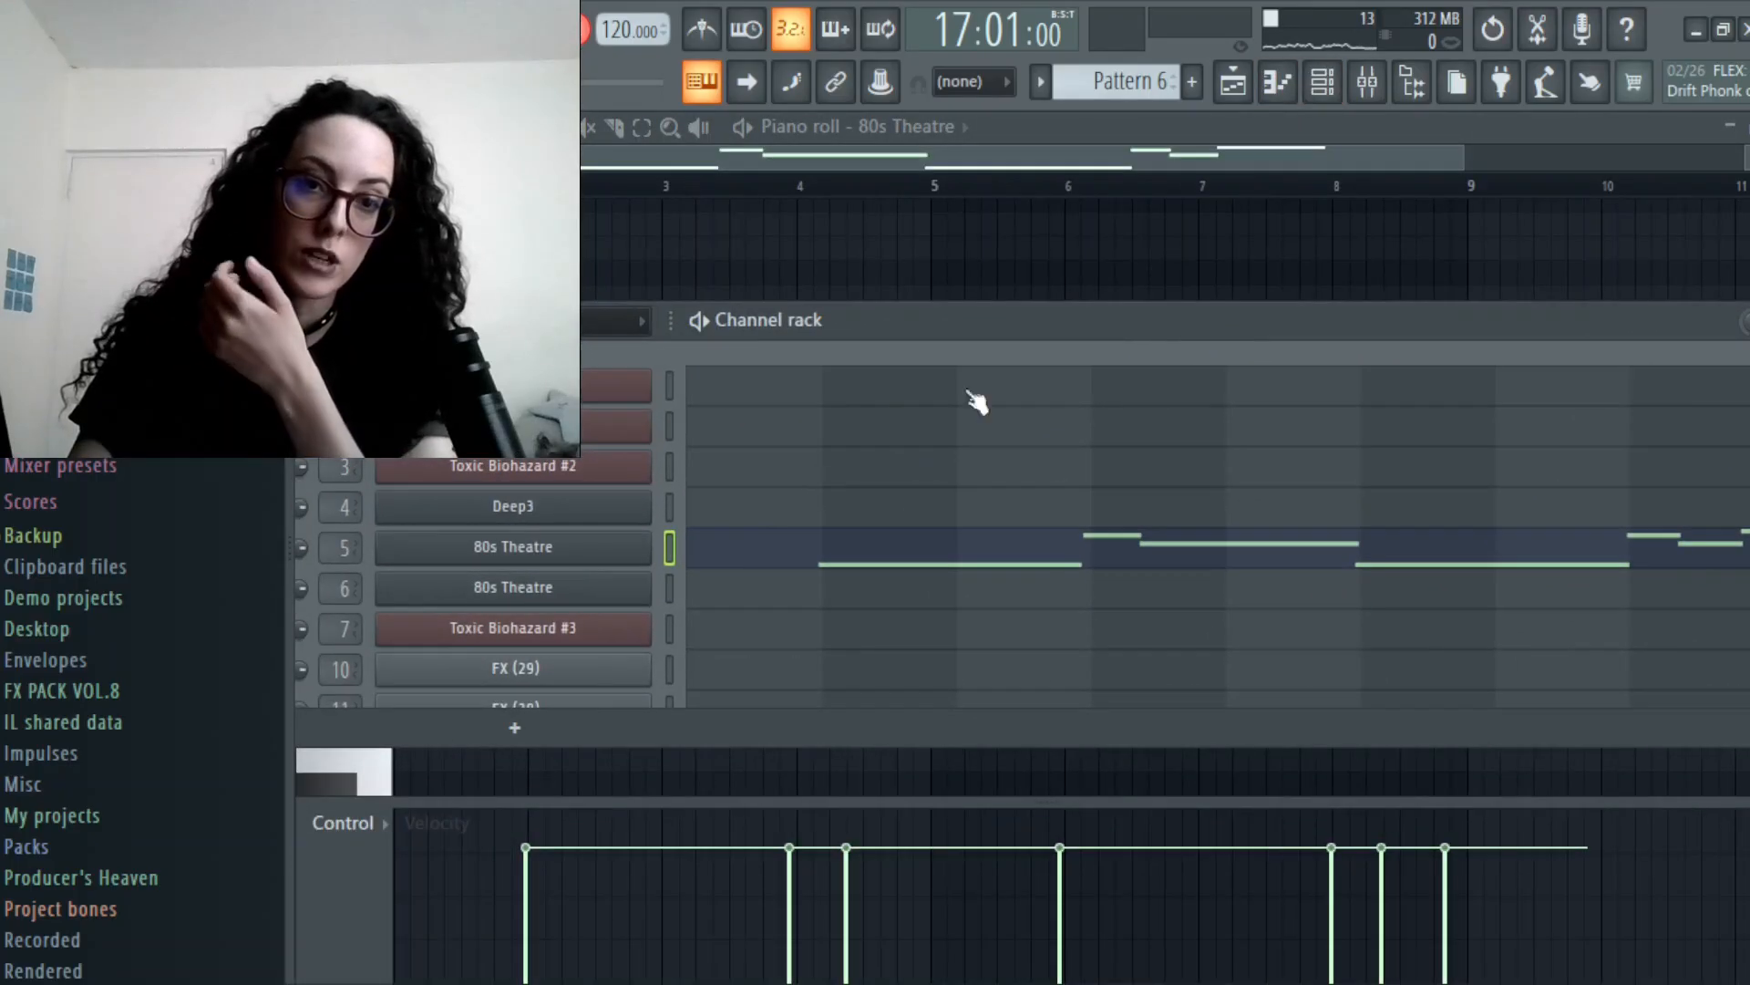
{"action": "left_click", "coordinate": [620, 561]}
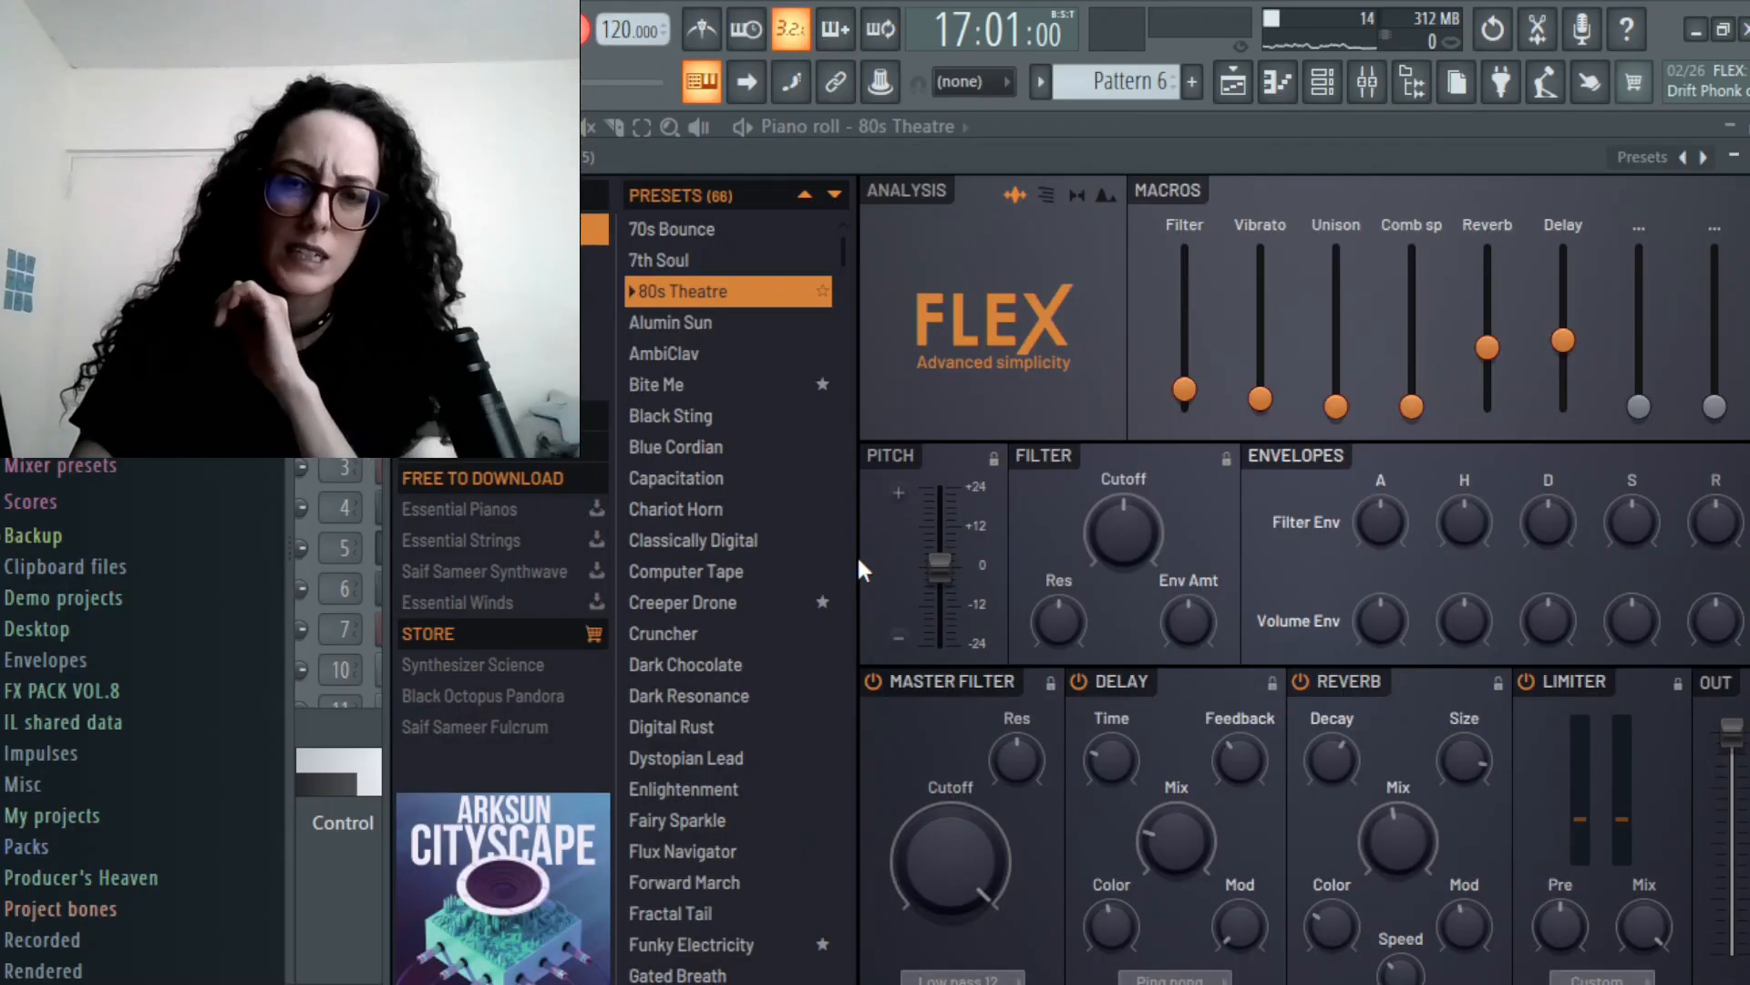
{"action": "left_click", "coordinate": [1748, 157]}
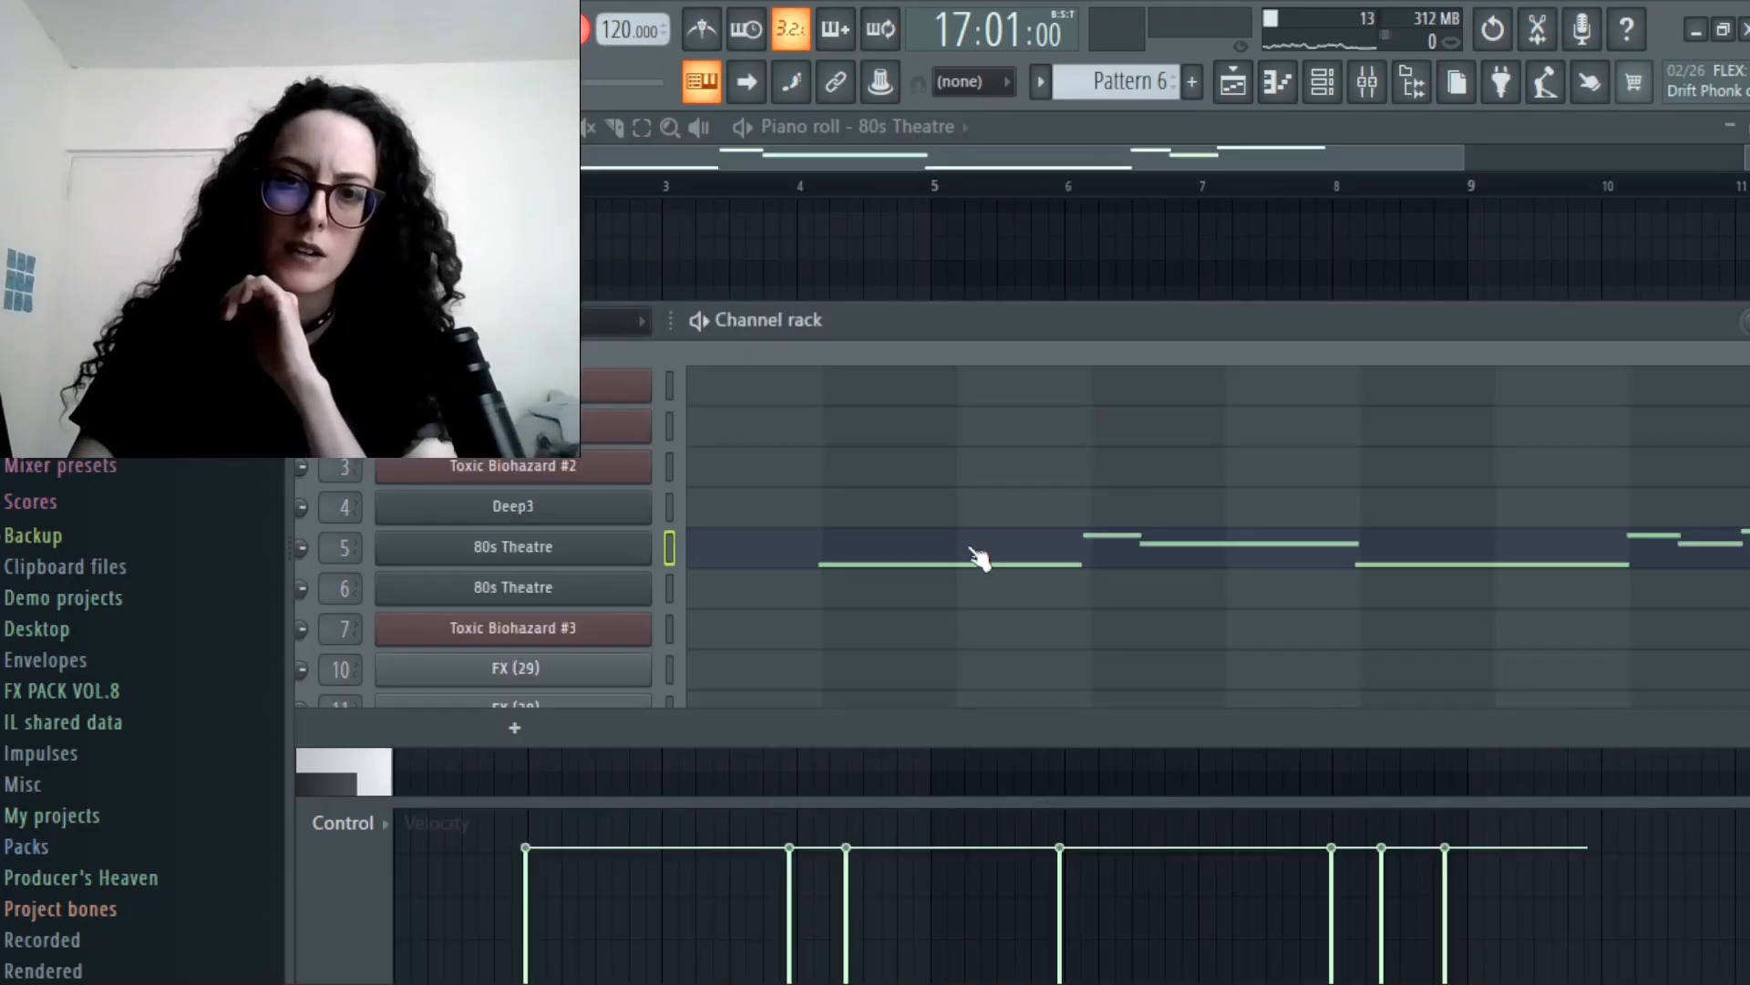
{"action": "left_click", "coordinate": [975, 550]}
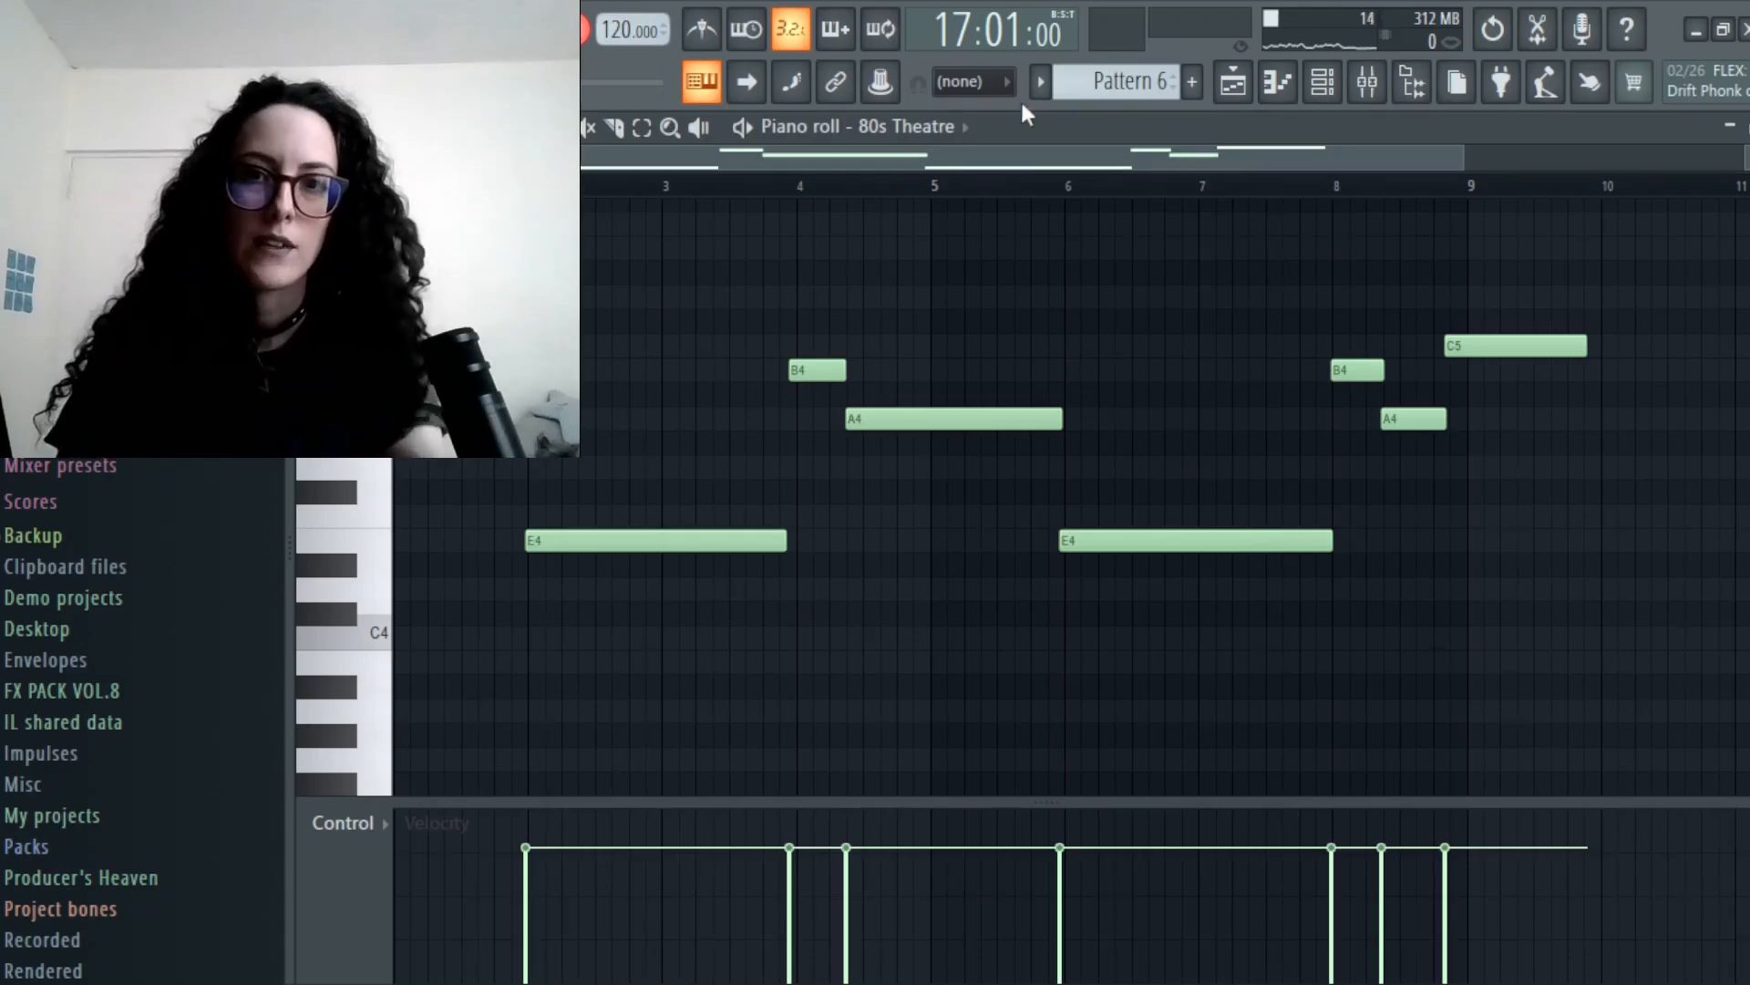
{"action": "left_click", "coordinate": [978, 317]}
{"action": "key", "text": "ctrl+v"}
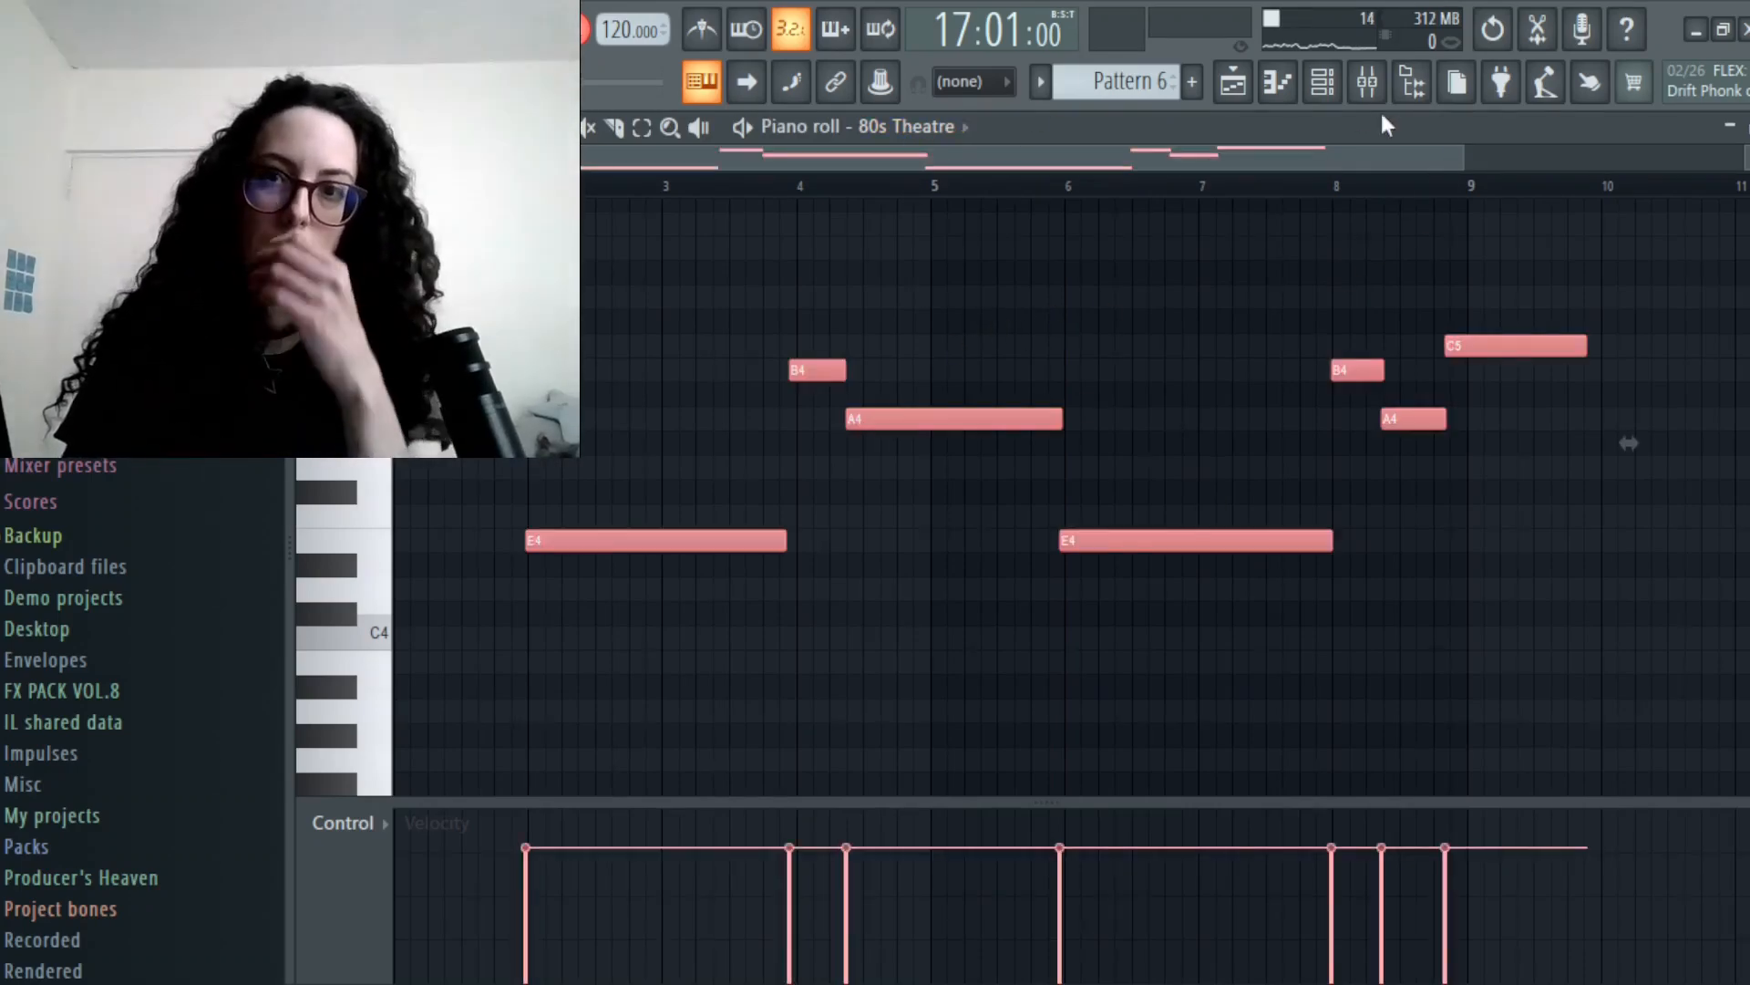
- Play the arrangement from bar 17 and slightly lower the mixer faders of Insert 5 and Insert 6
{"action": "left_click", "coordinate": [1236, 83]}
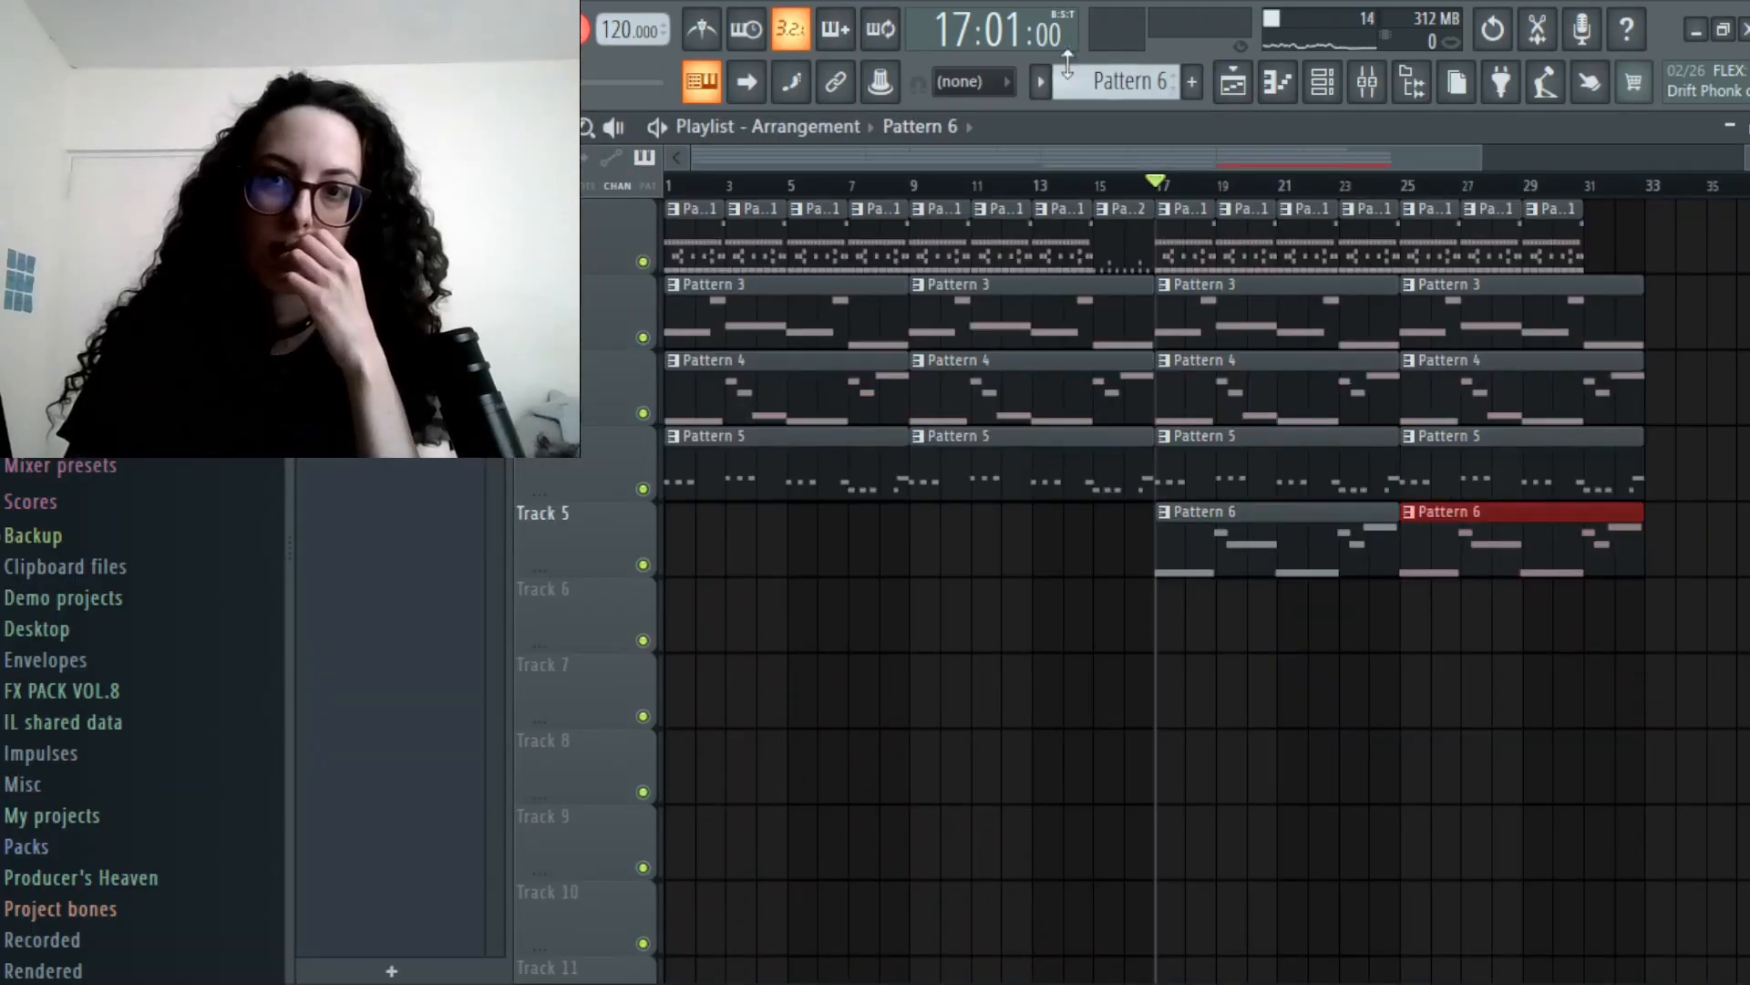
{"action": "left_click", "coordinate": [1368, 82]}
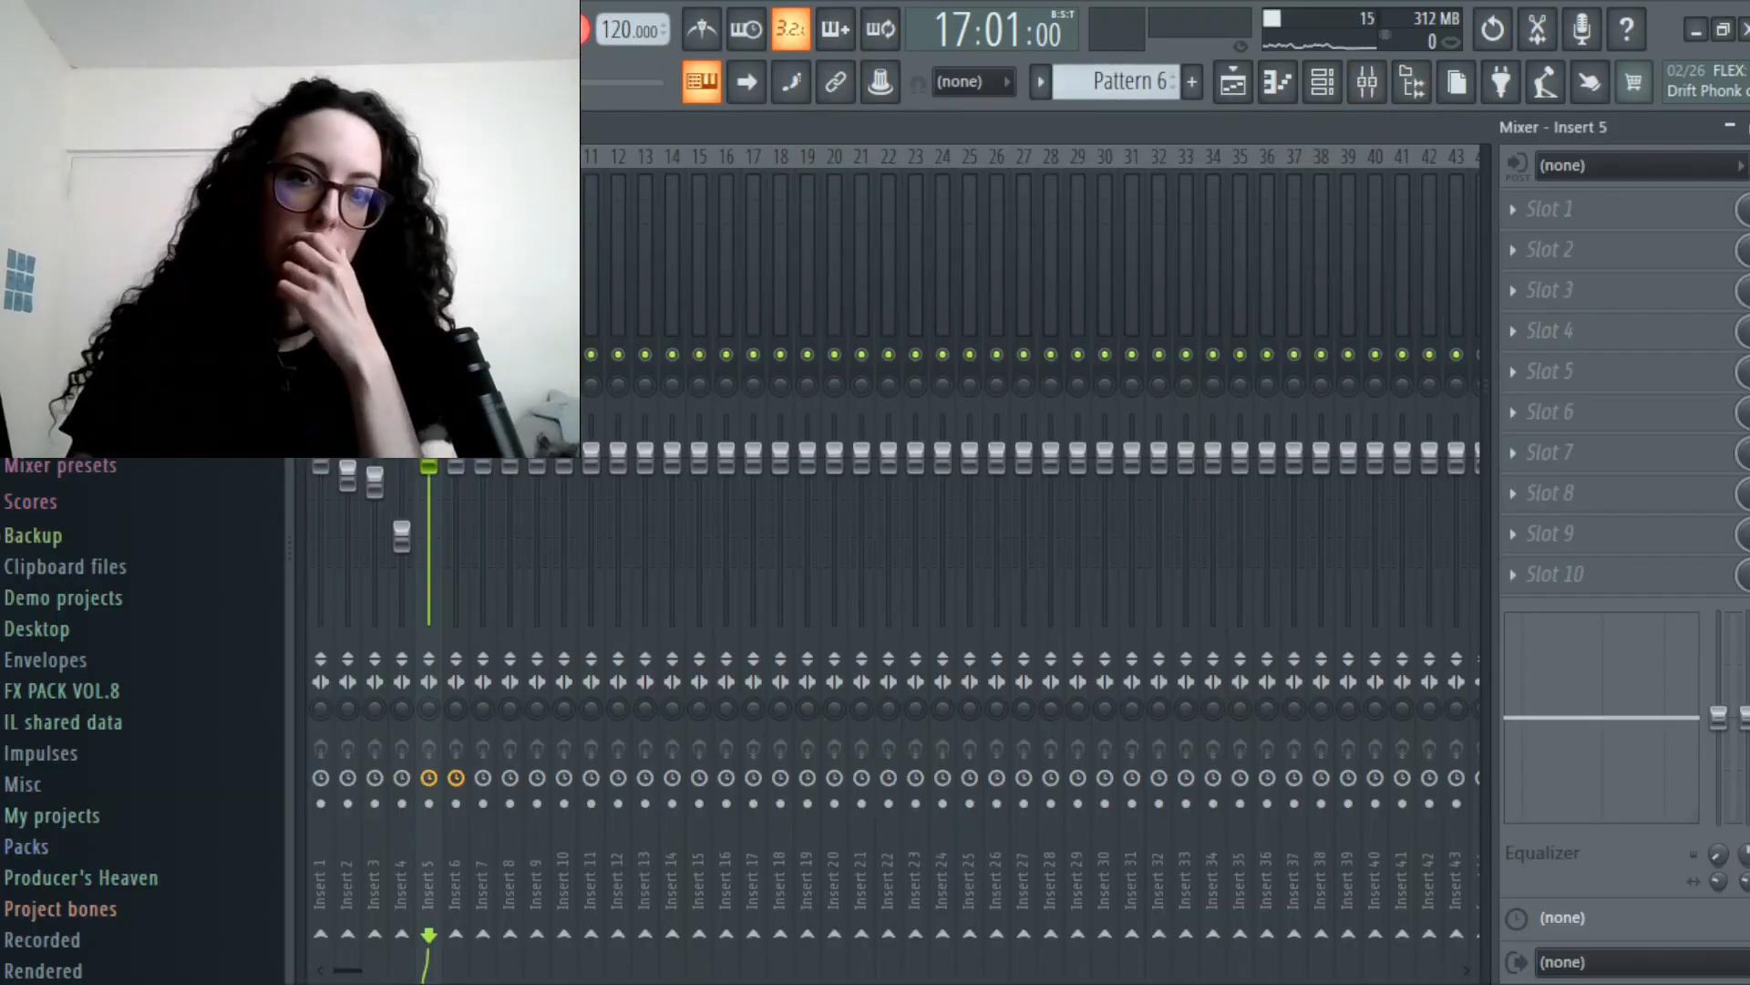
{"action": "key", "text": "space"}
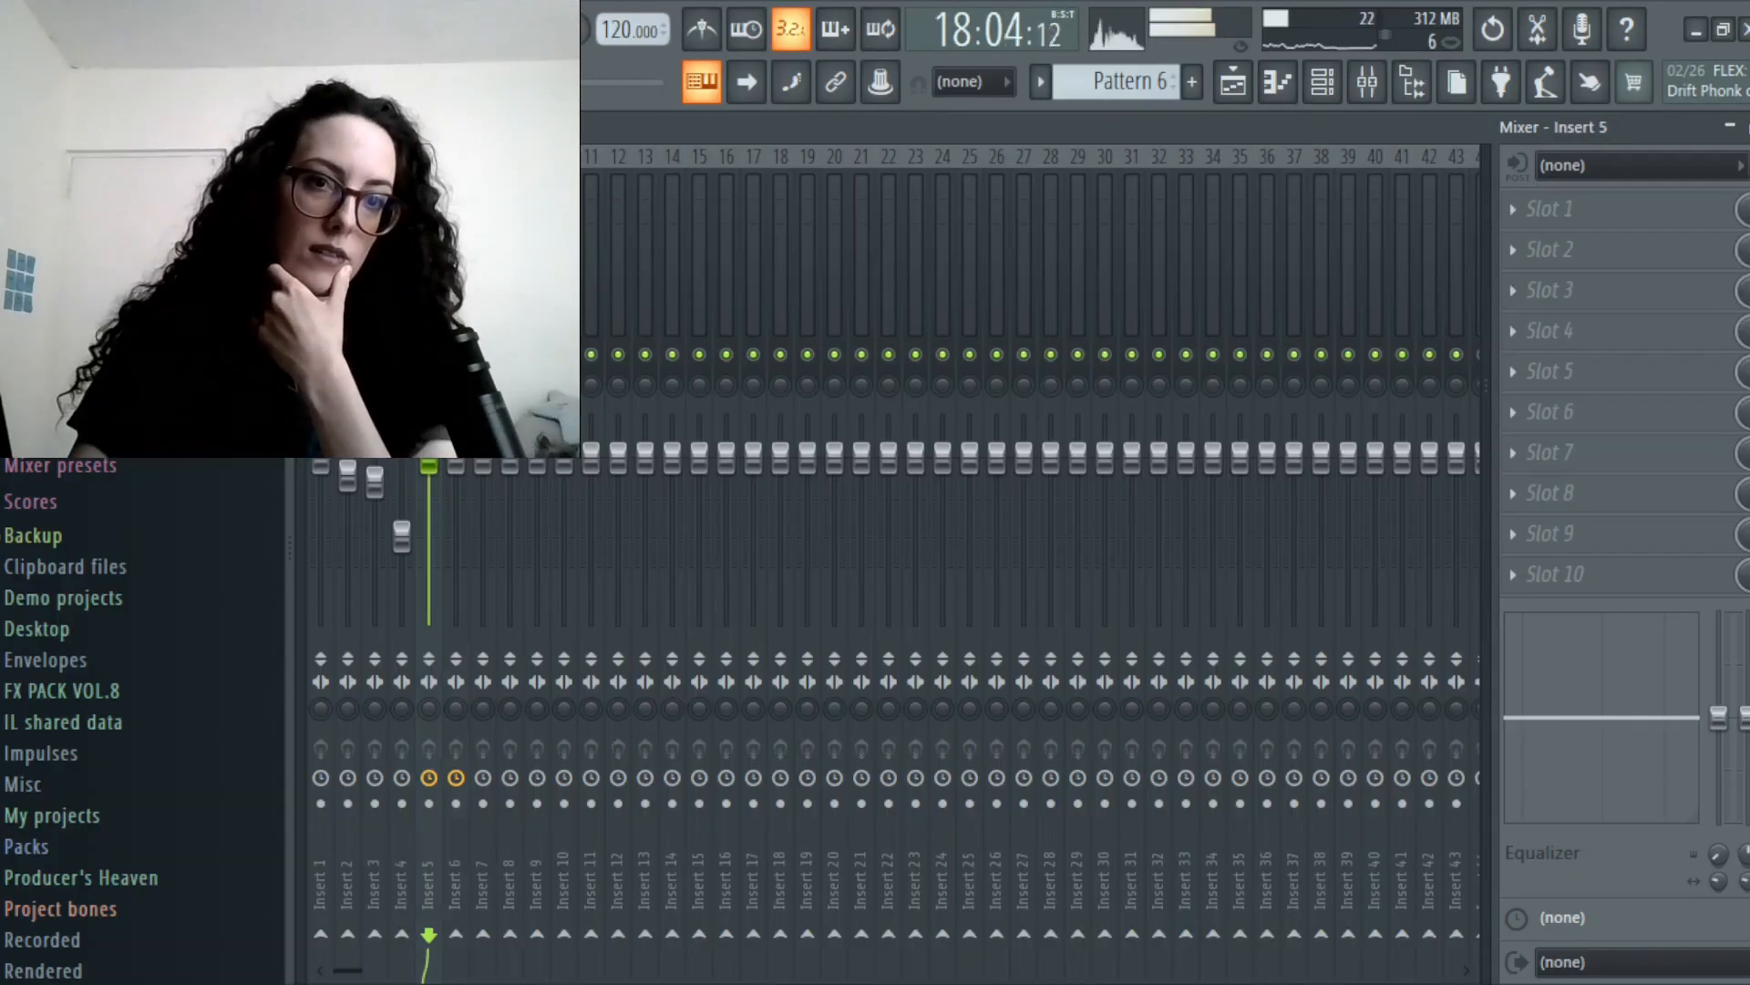
{"action": "left_click", "coordinate": [456, 273]}
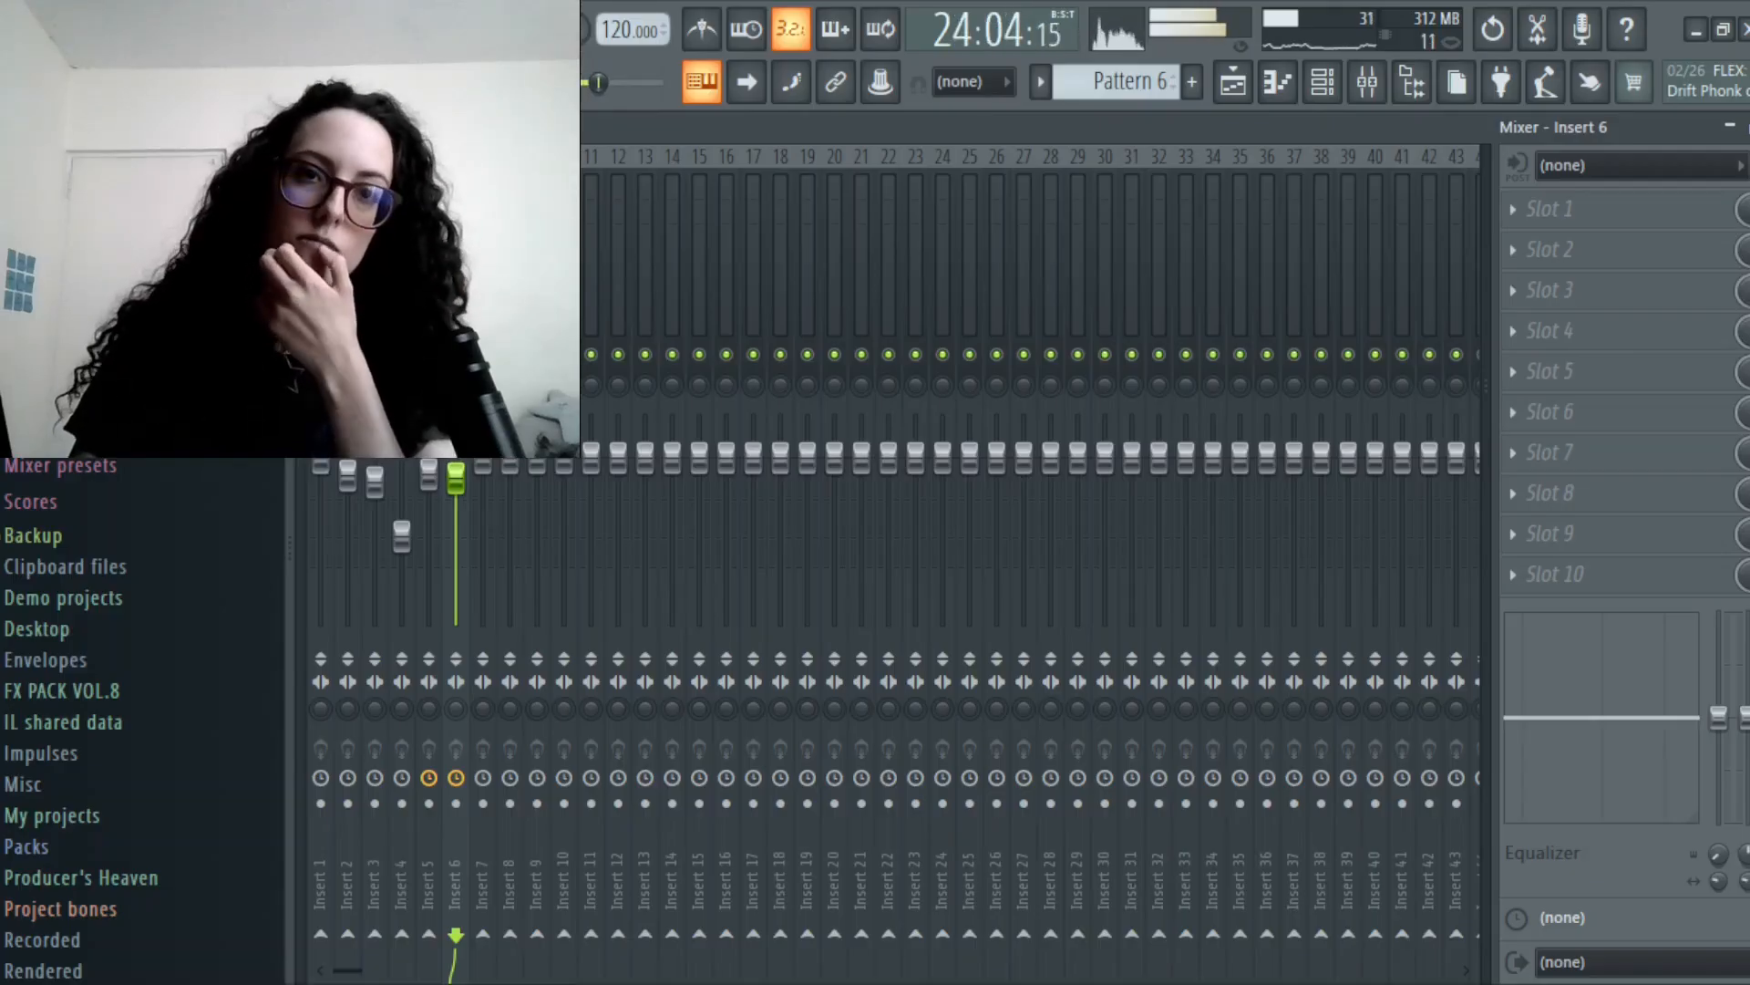
- Open the second 80s Theatre channel's FLEX instrument from the channel rack
{"action": "left_click", "coordinate": [1233, 81]}
{"action": "double_click", "coordinate": [1306, 547]}
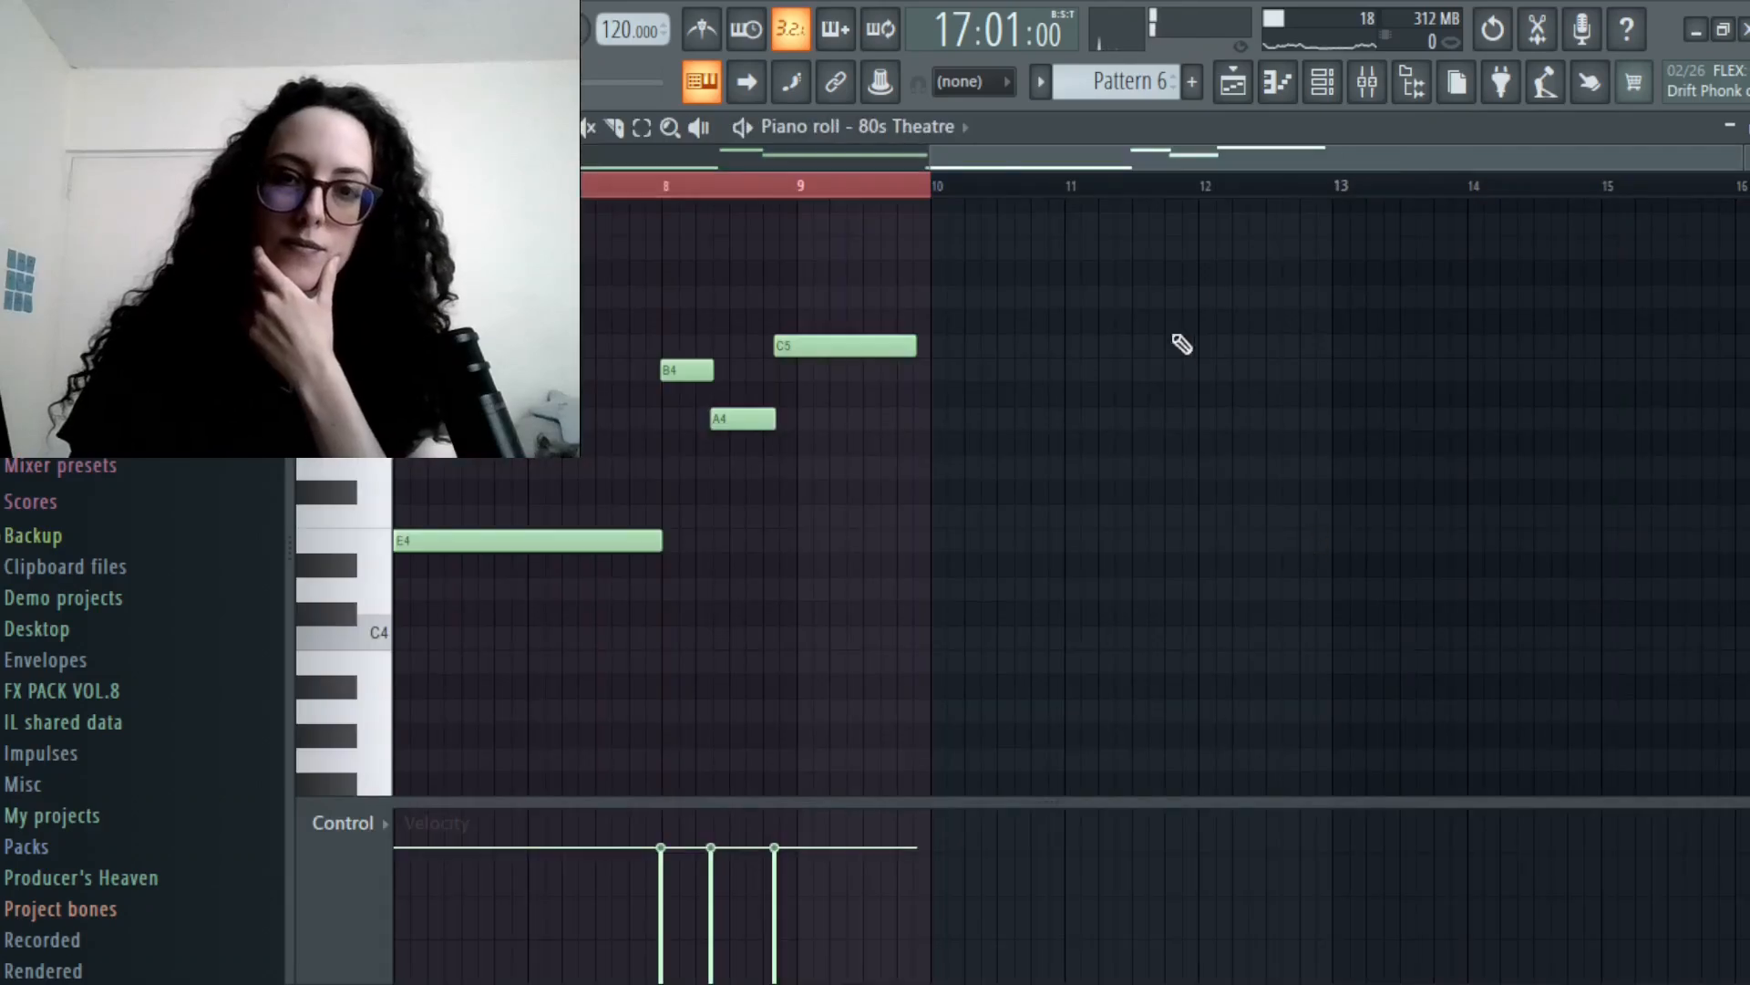
{"action": "left_click", "coordinate": [1322, 81]}
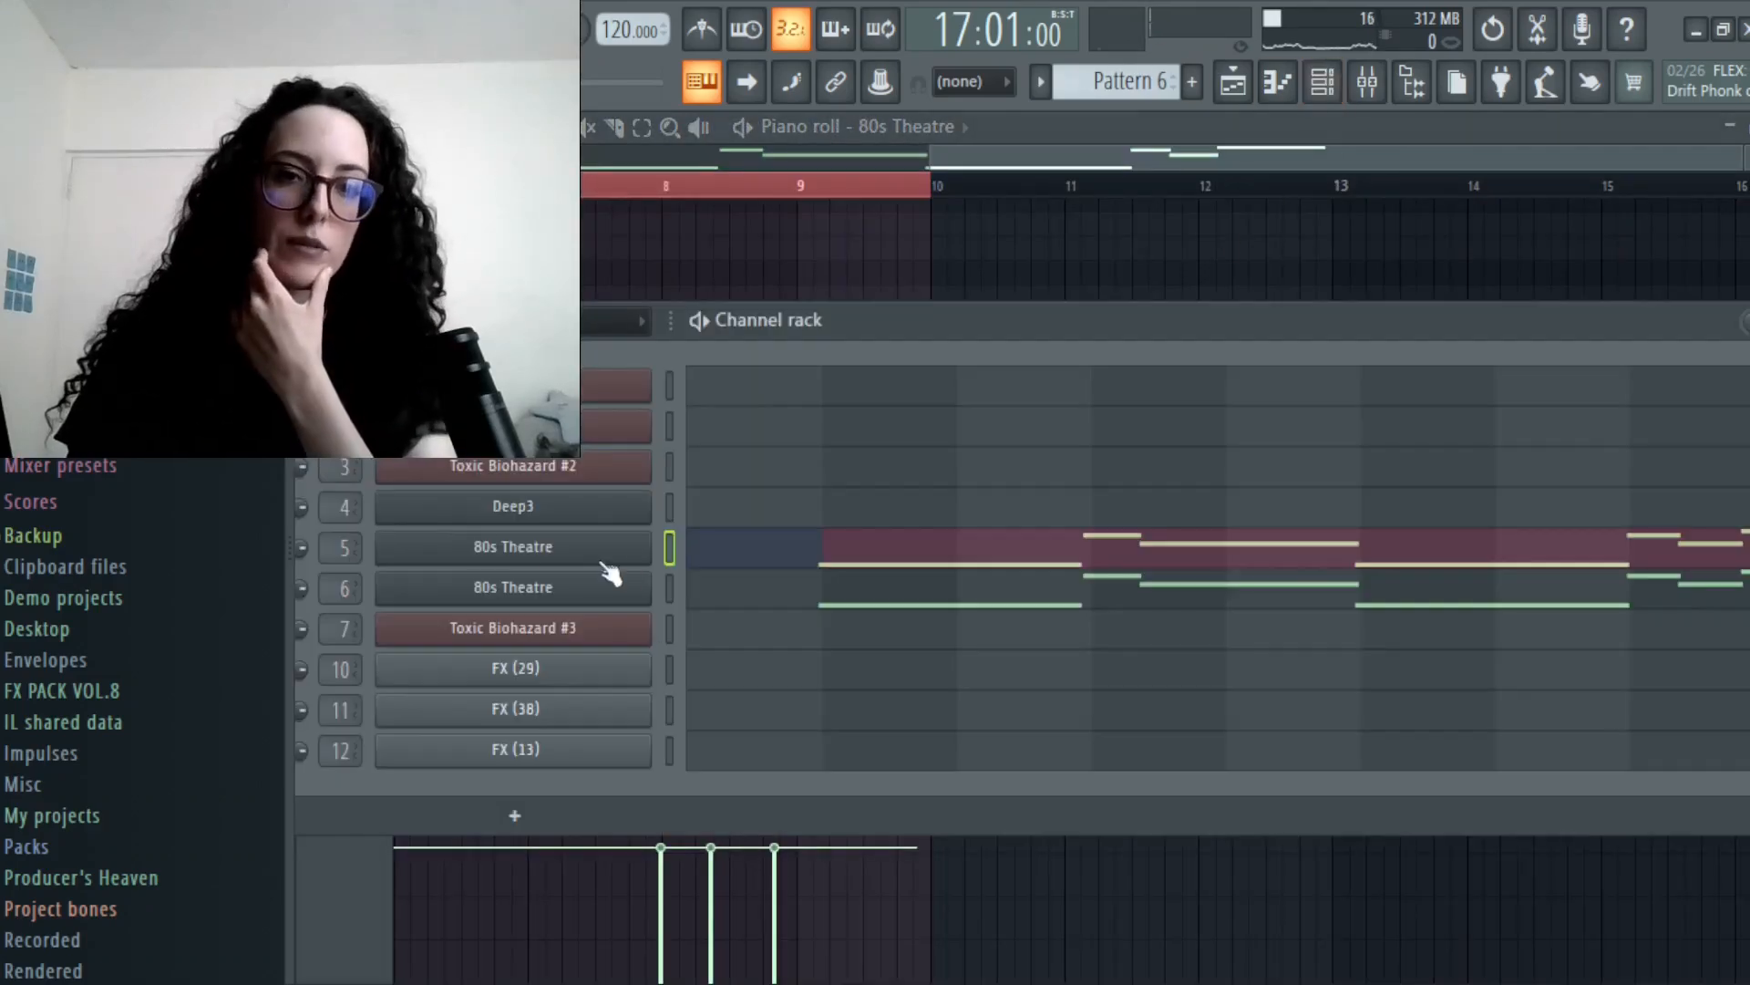
{"action": "left_click", "coordinate": [560, 576]}
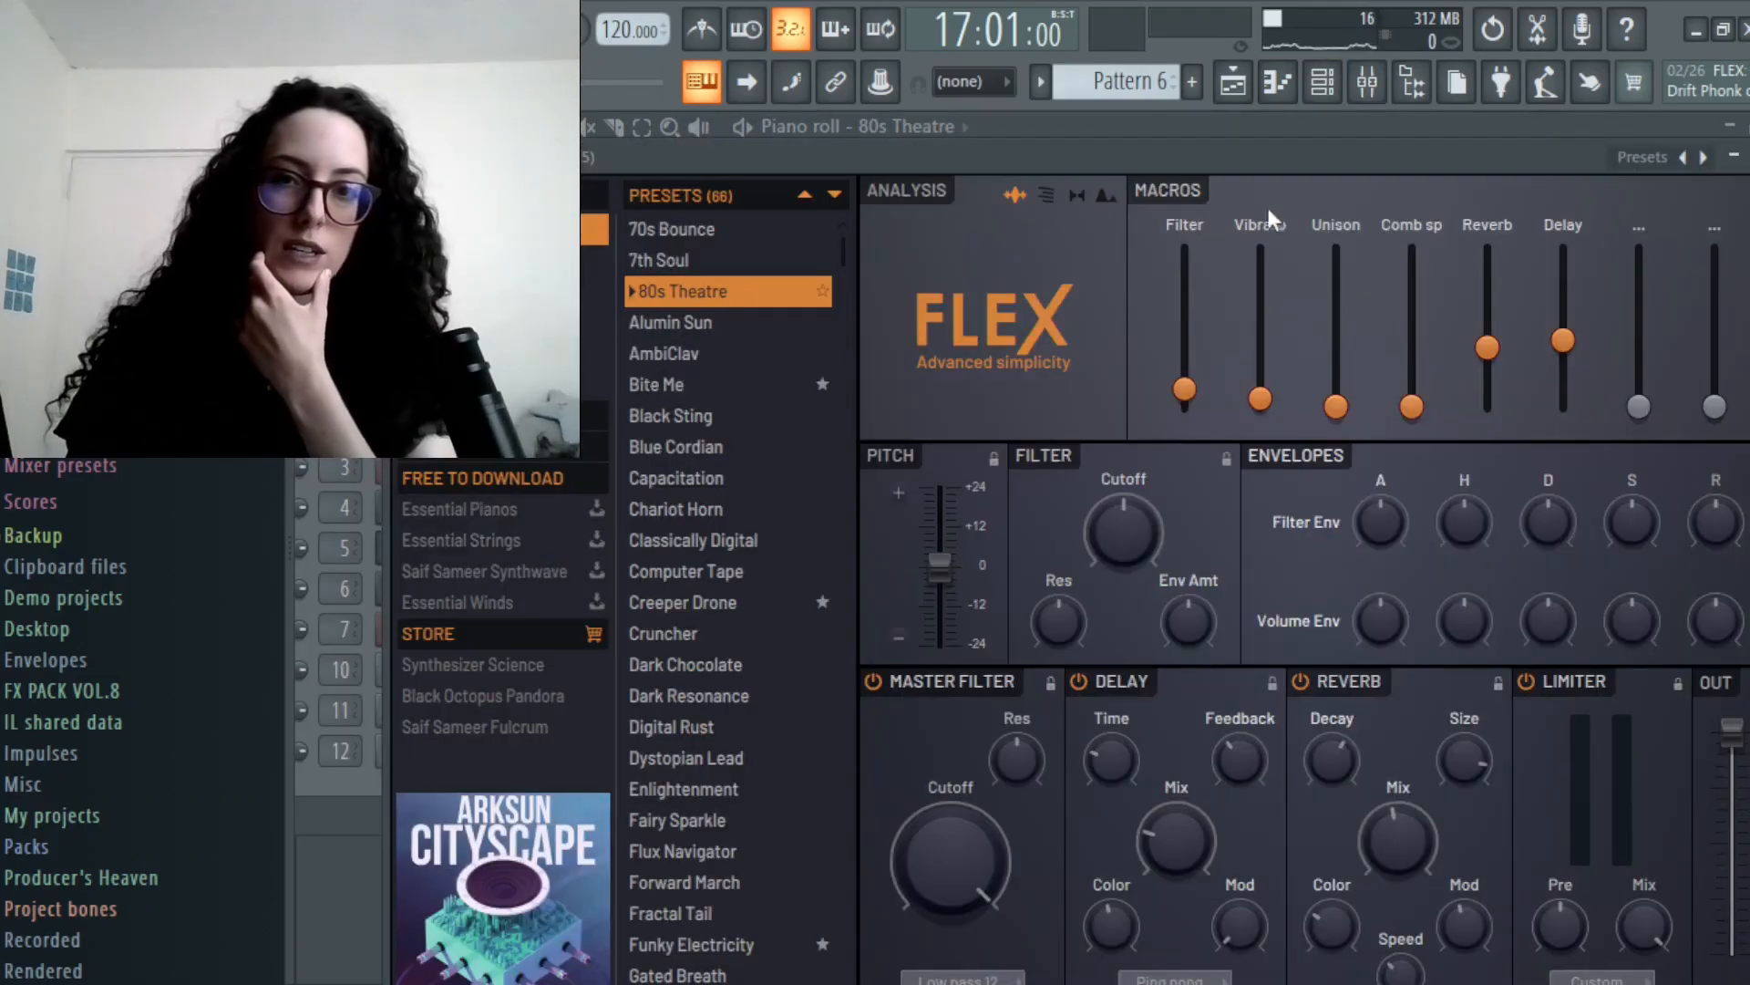
{"action": "key", "text": "Escape"}
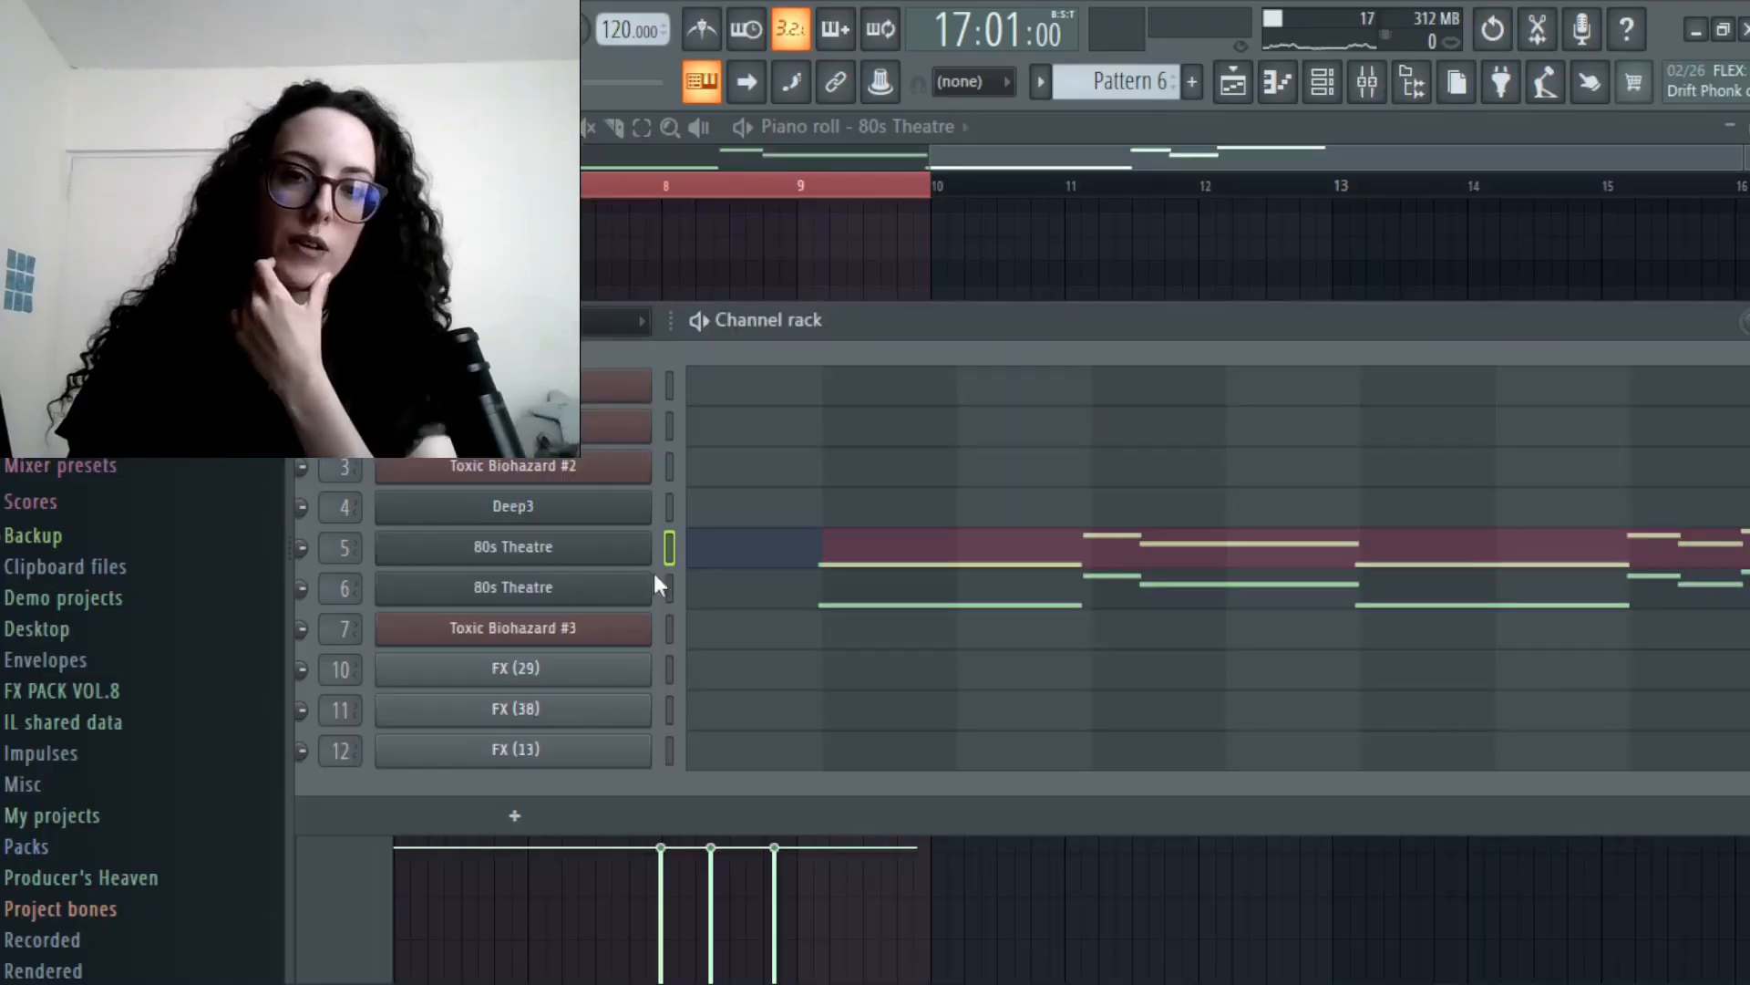
{"action": "left_click", "coordinate": [567, 589]}
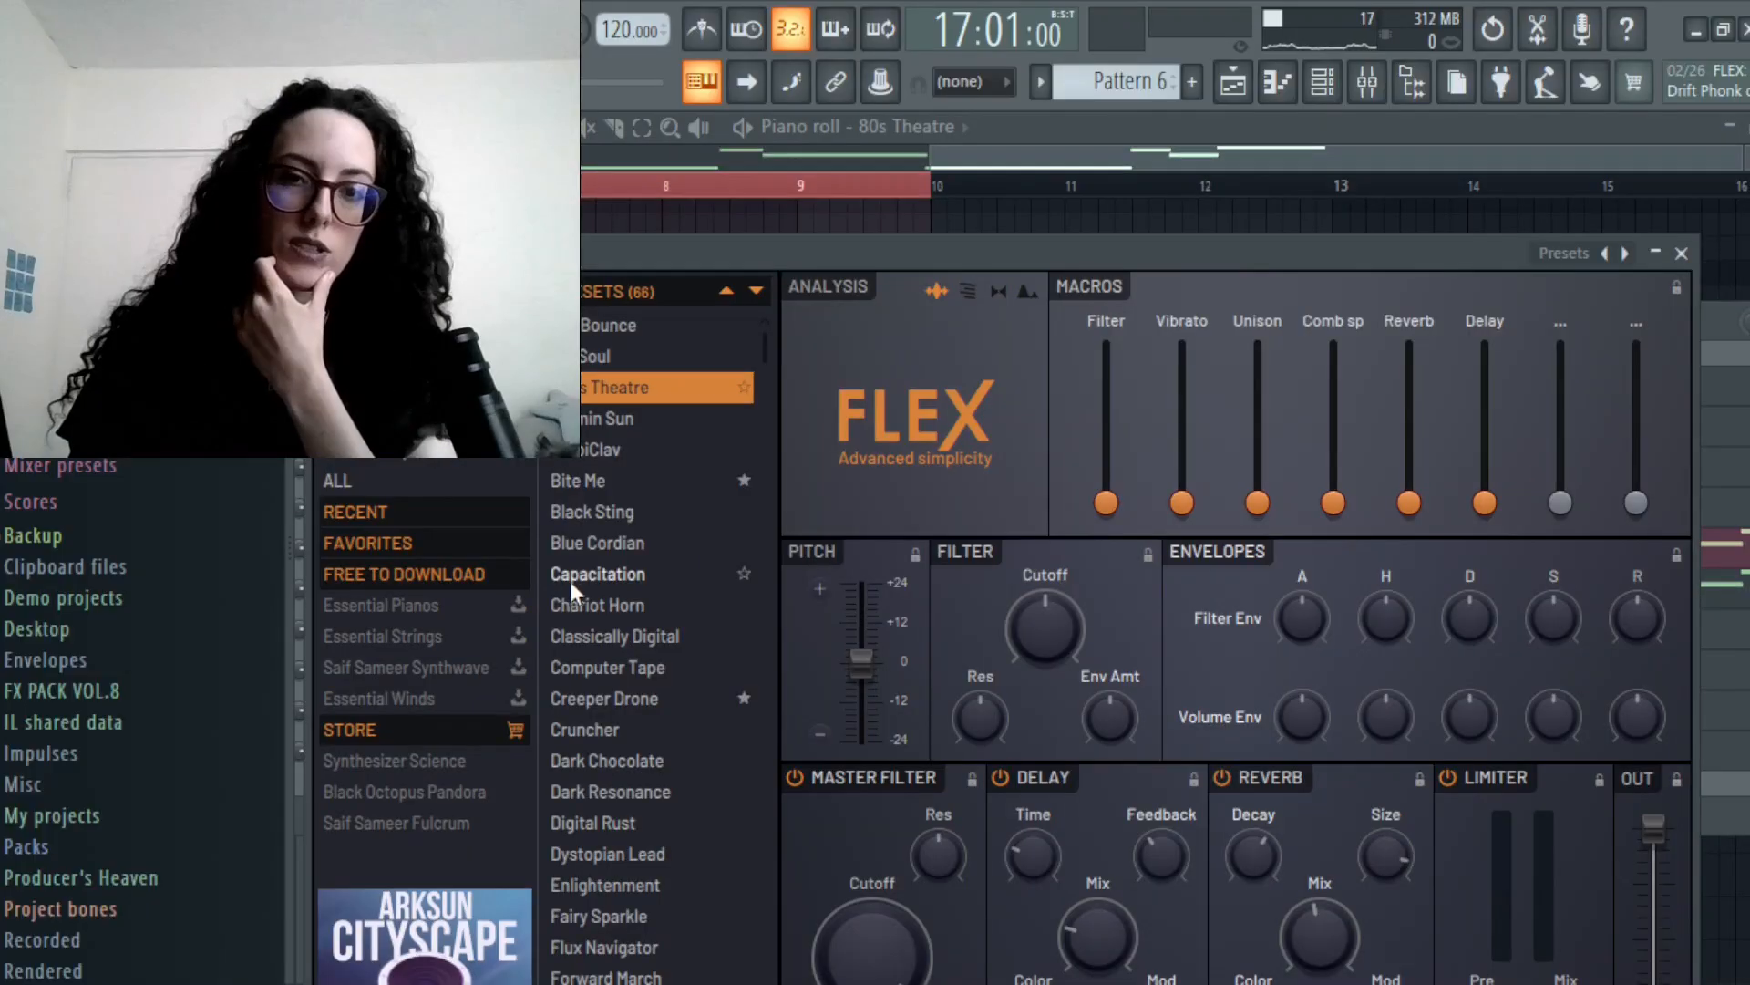
- Close the FLEX instrument window and play the playlist arrangement from bar 9
{"action": "left_click", "coordinate": [1682, 255]}
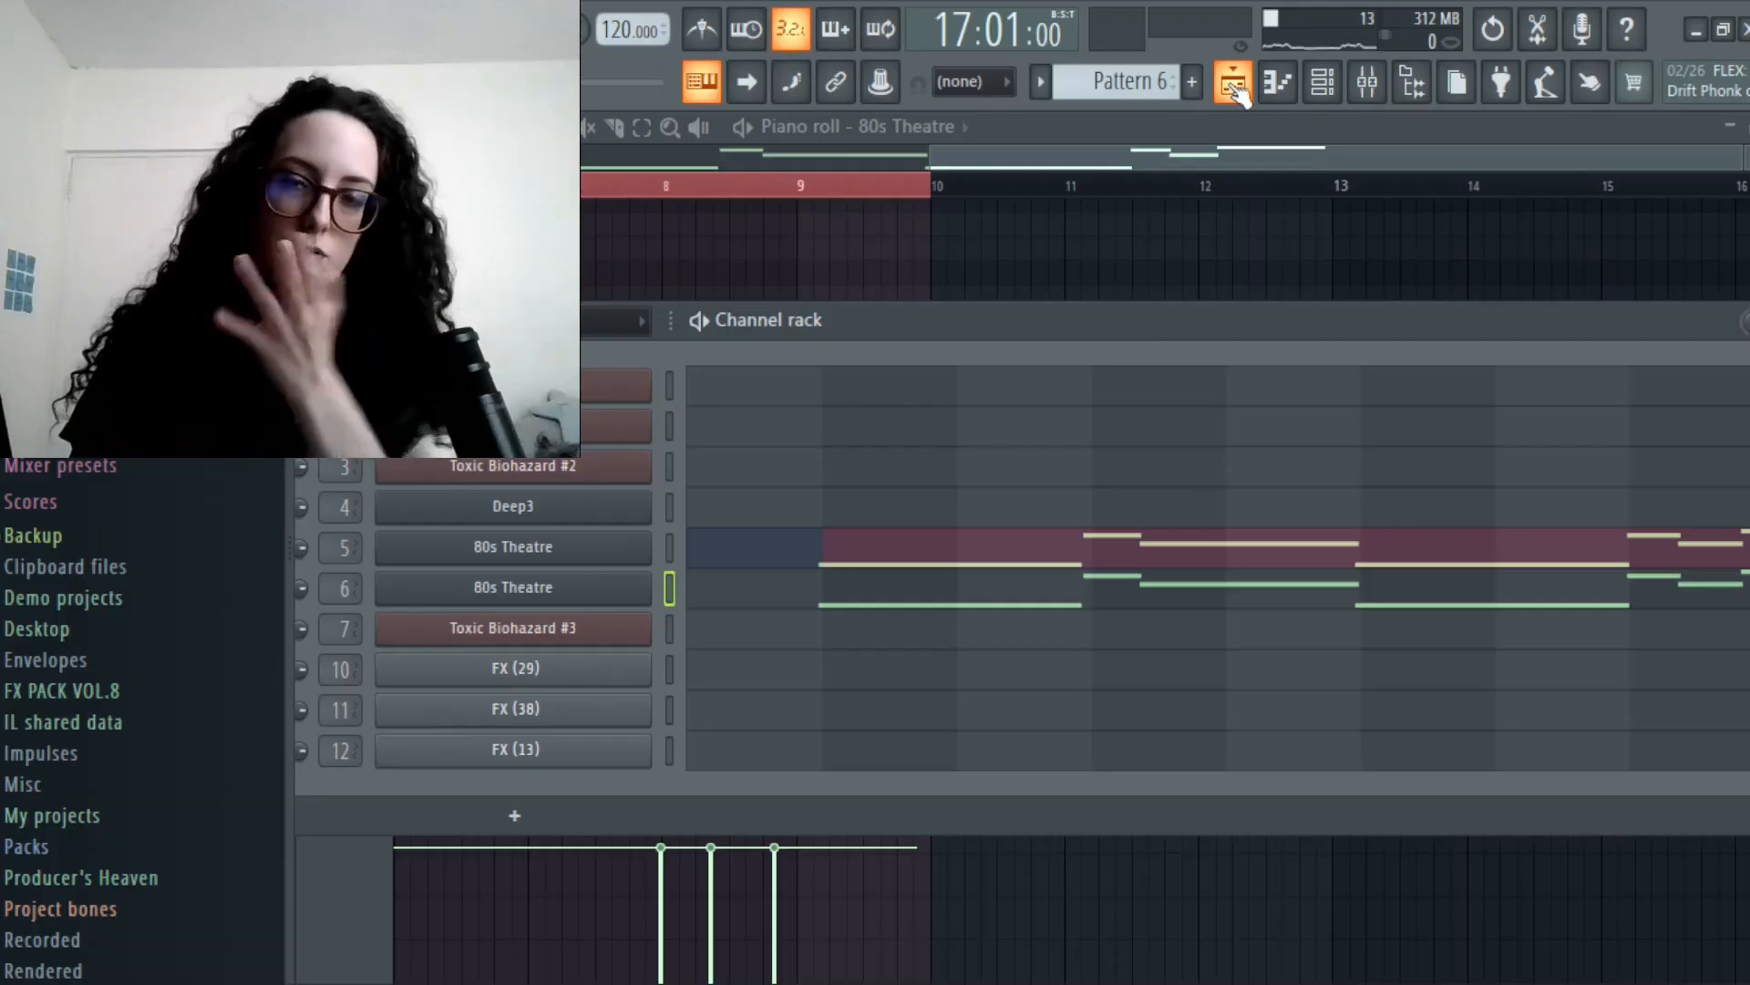
{"action": "left_click", "coordinate": [1231, 90]}
{"action": "left_click_drag", "start_coordinate": [1470, 159], "coordinate": [1541, 160]}
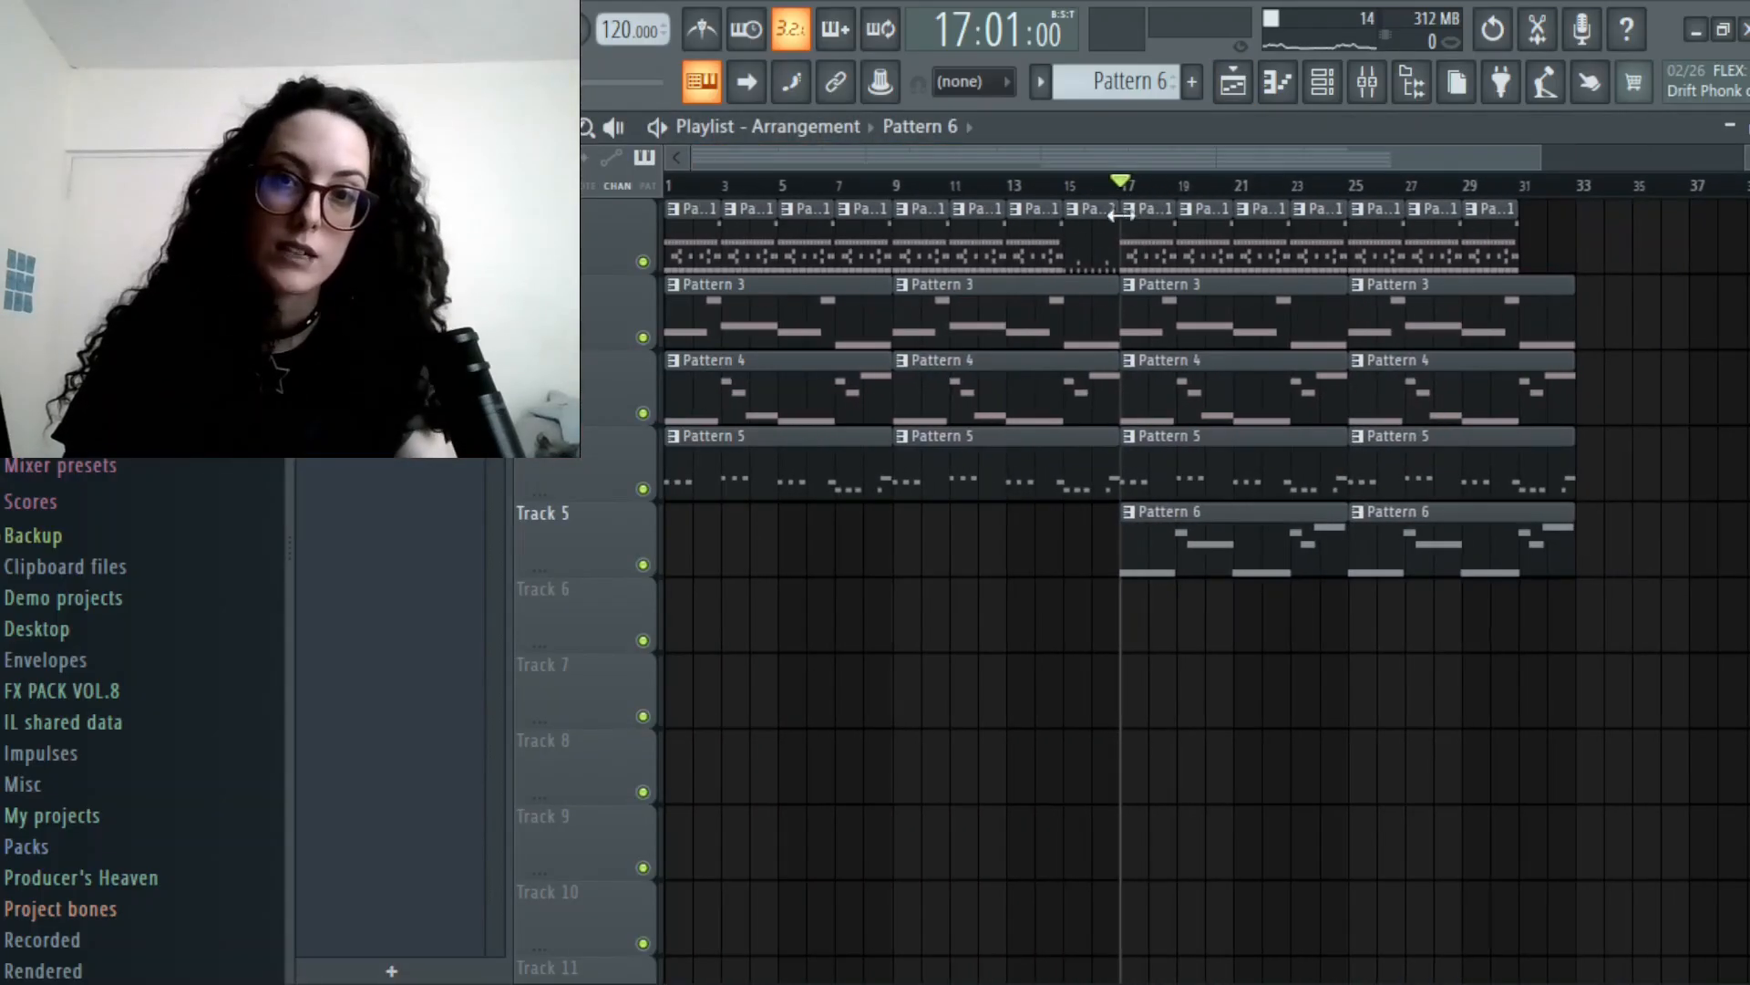
{"action": "left_click_drag", "start_coordinate": [1147, 189], "coordinate": [1129, 262]}
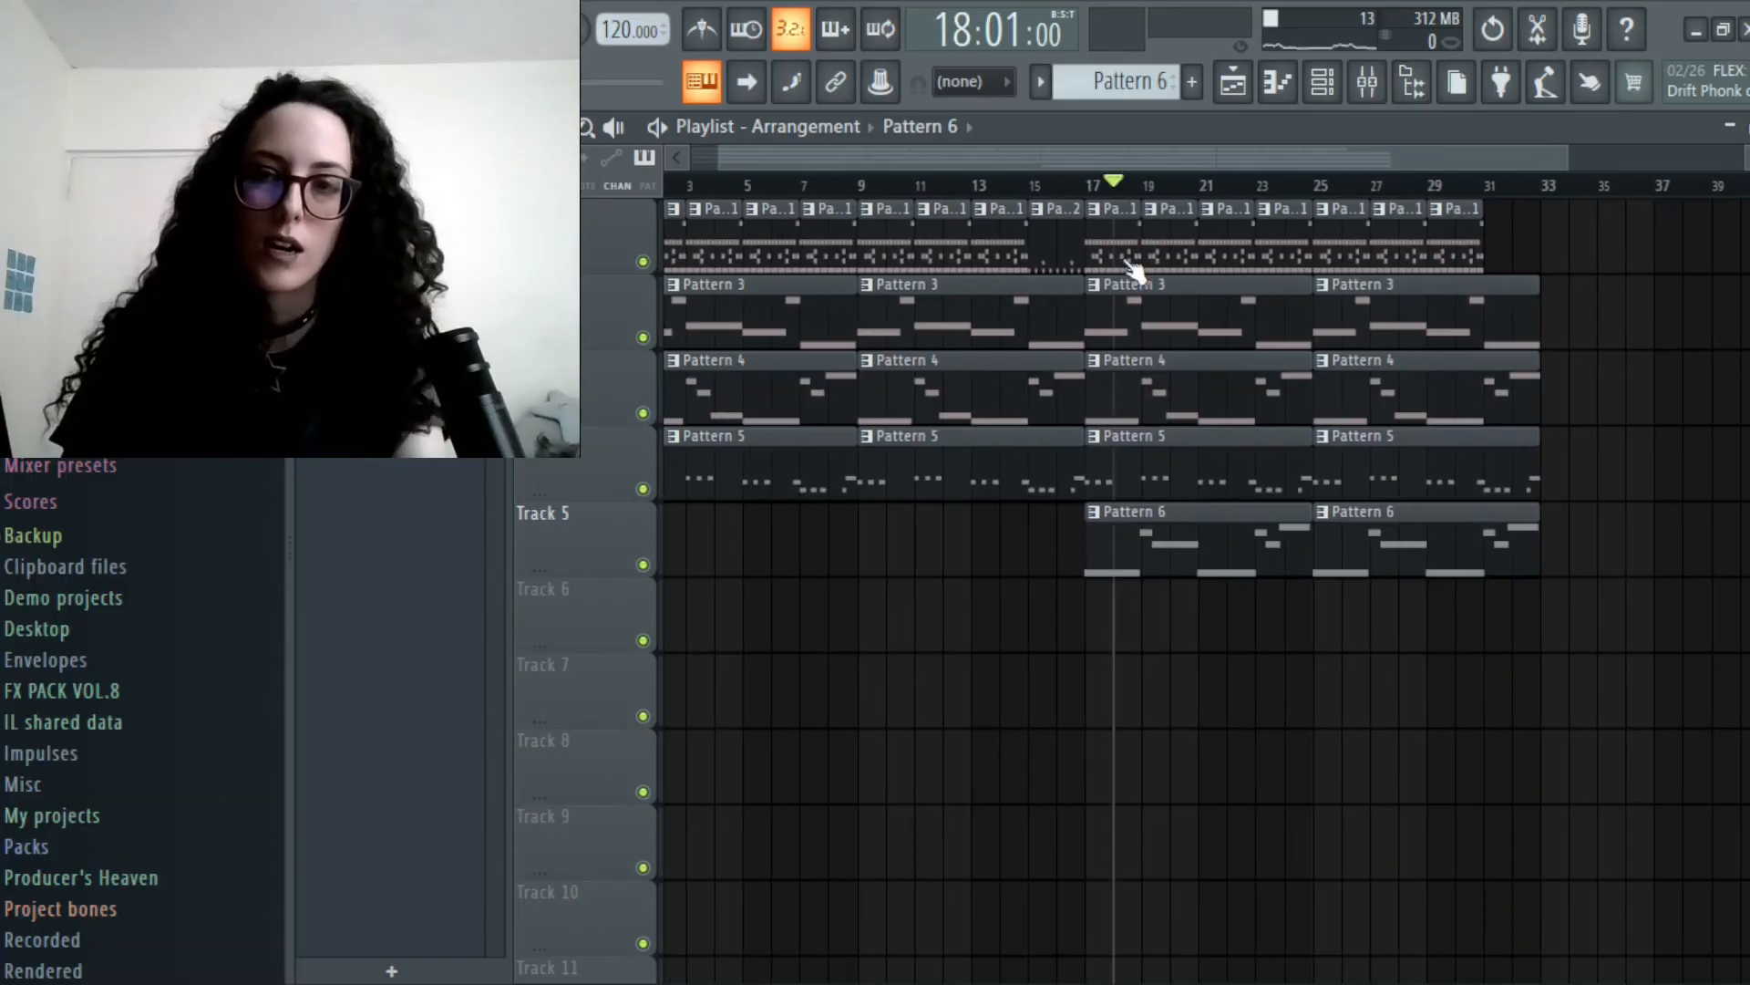
{"action": "left_click_drag", "start_coordinate": [1146, 178], "coordinate": [670, 183]}
{"action": "left_click_drag", "start_coordinate": [1524, 173], "coordinate": [1732, 293]}
{"action": "left_click", "coordinate": [1055, 184]}
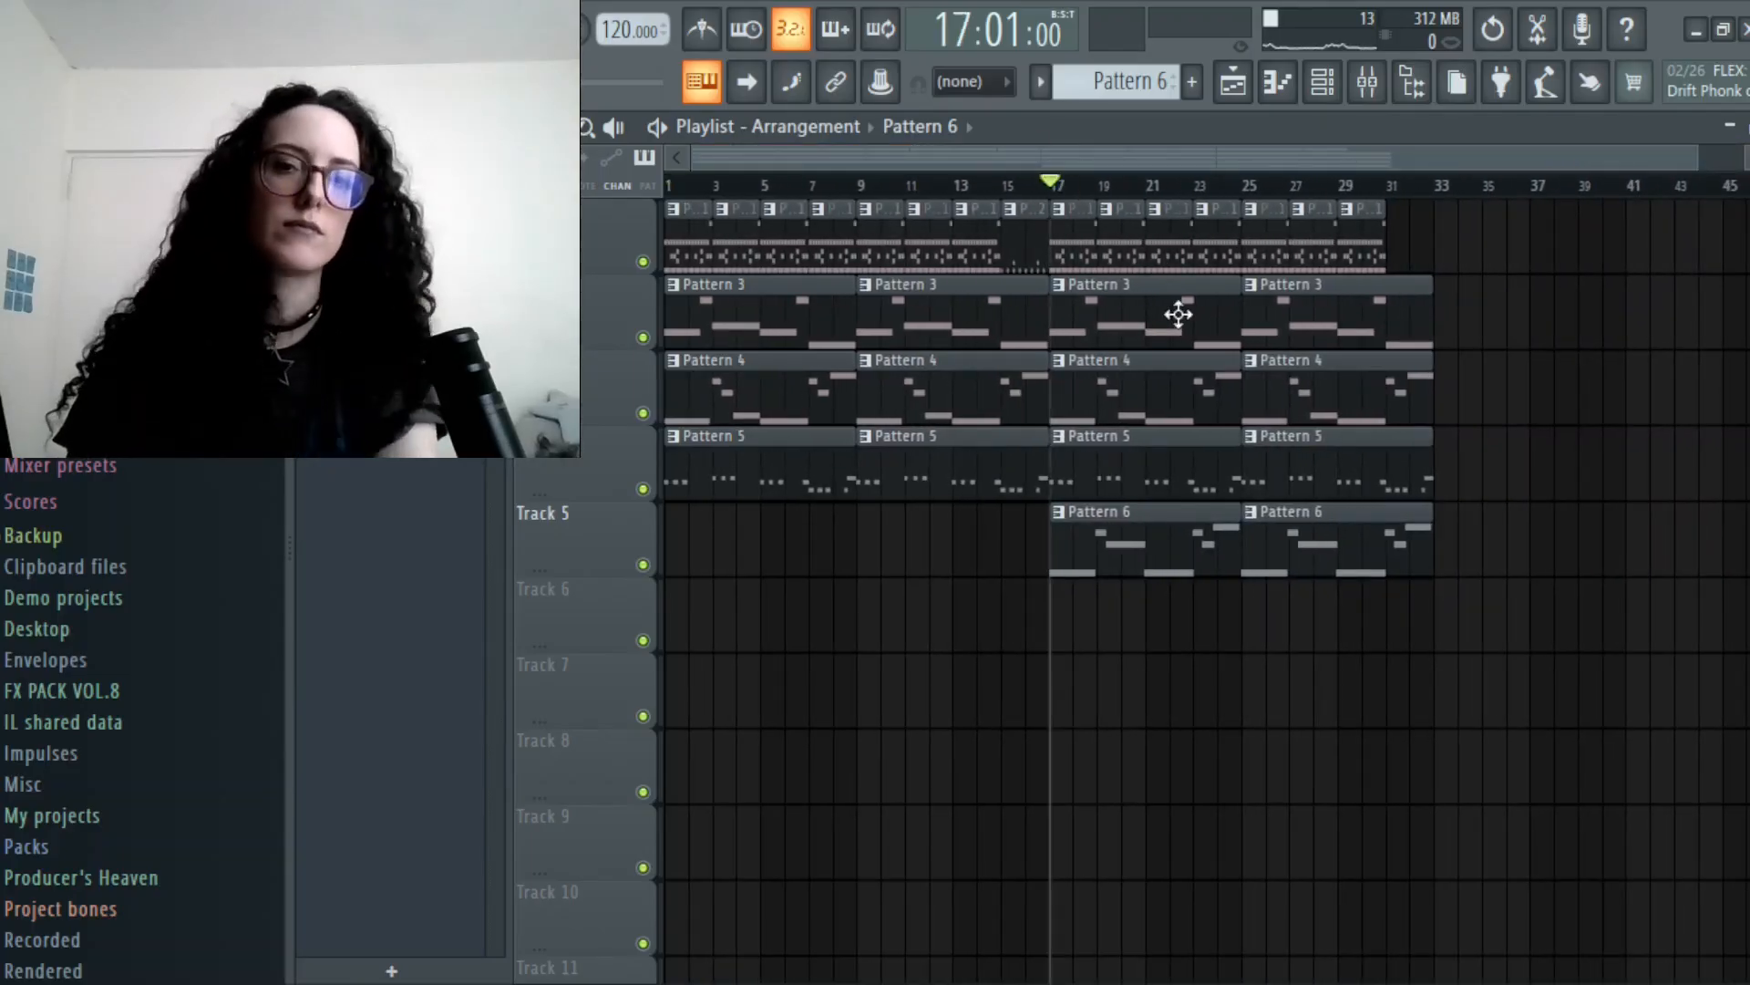
{"action": "left_click_drag", "start_coordinate": [769, 194], "coordinate": [866, 202]}
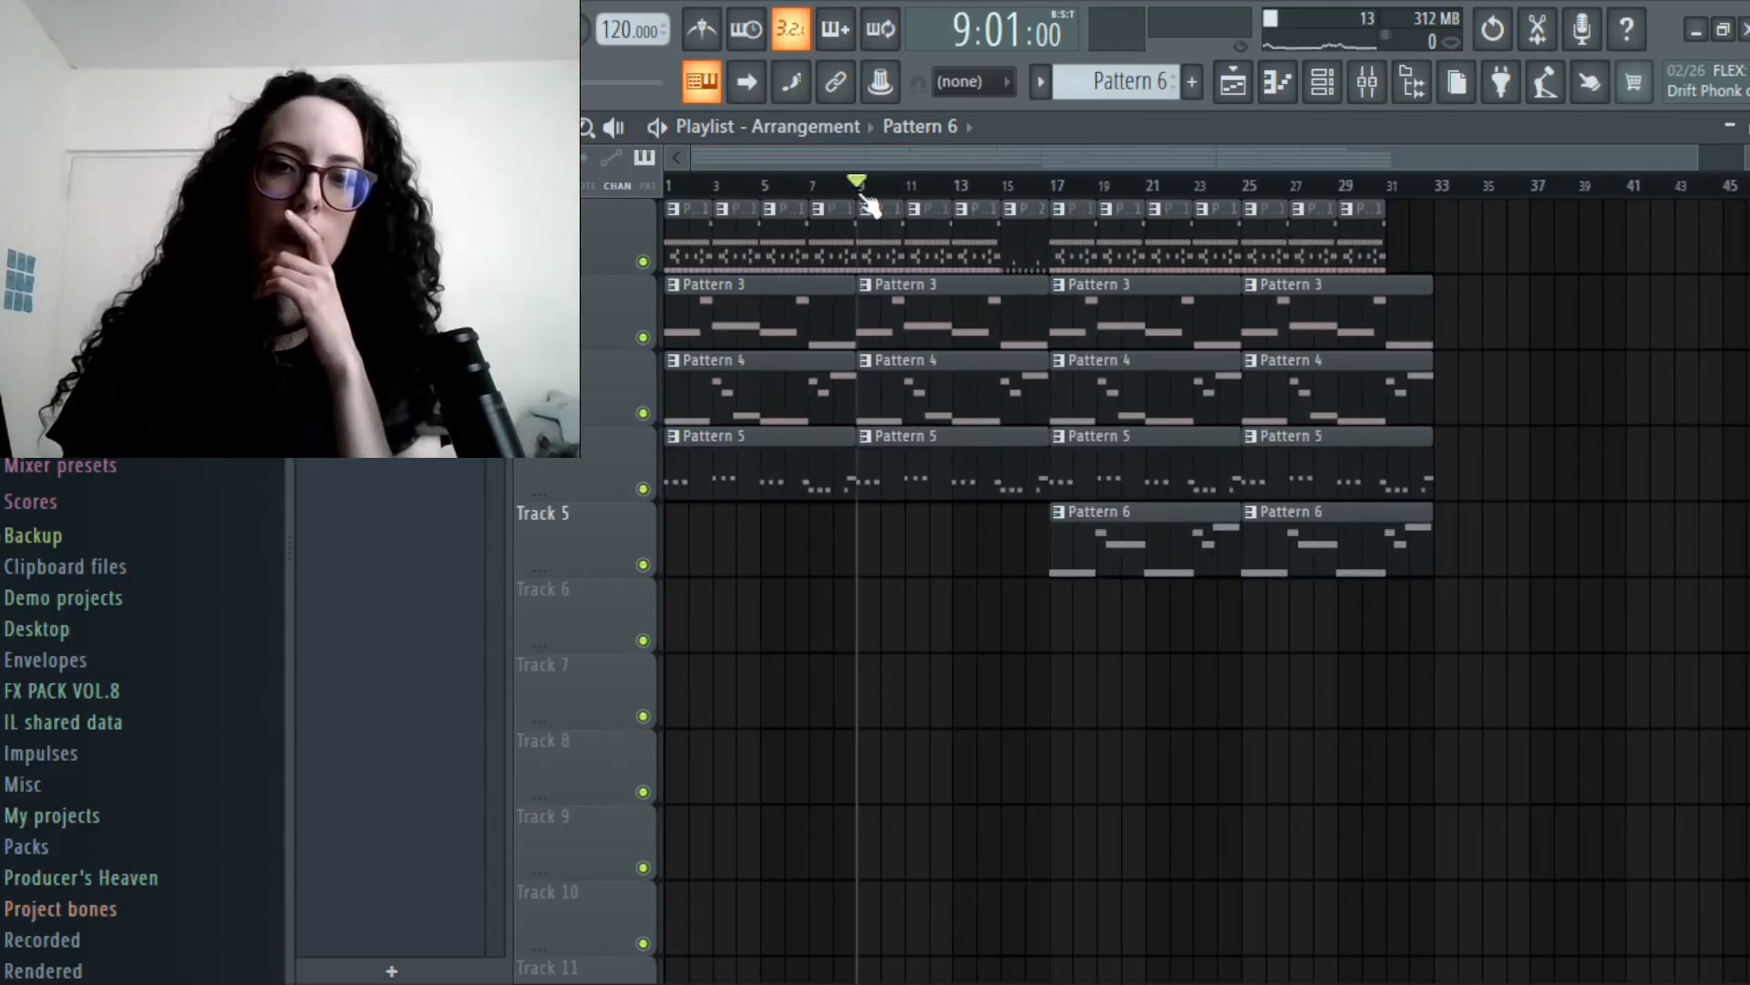
{"action": "key", "text": "space"}
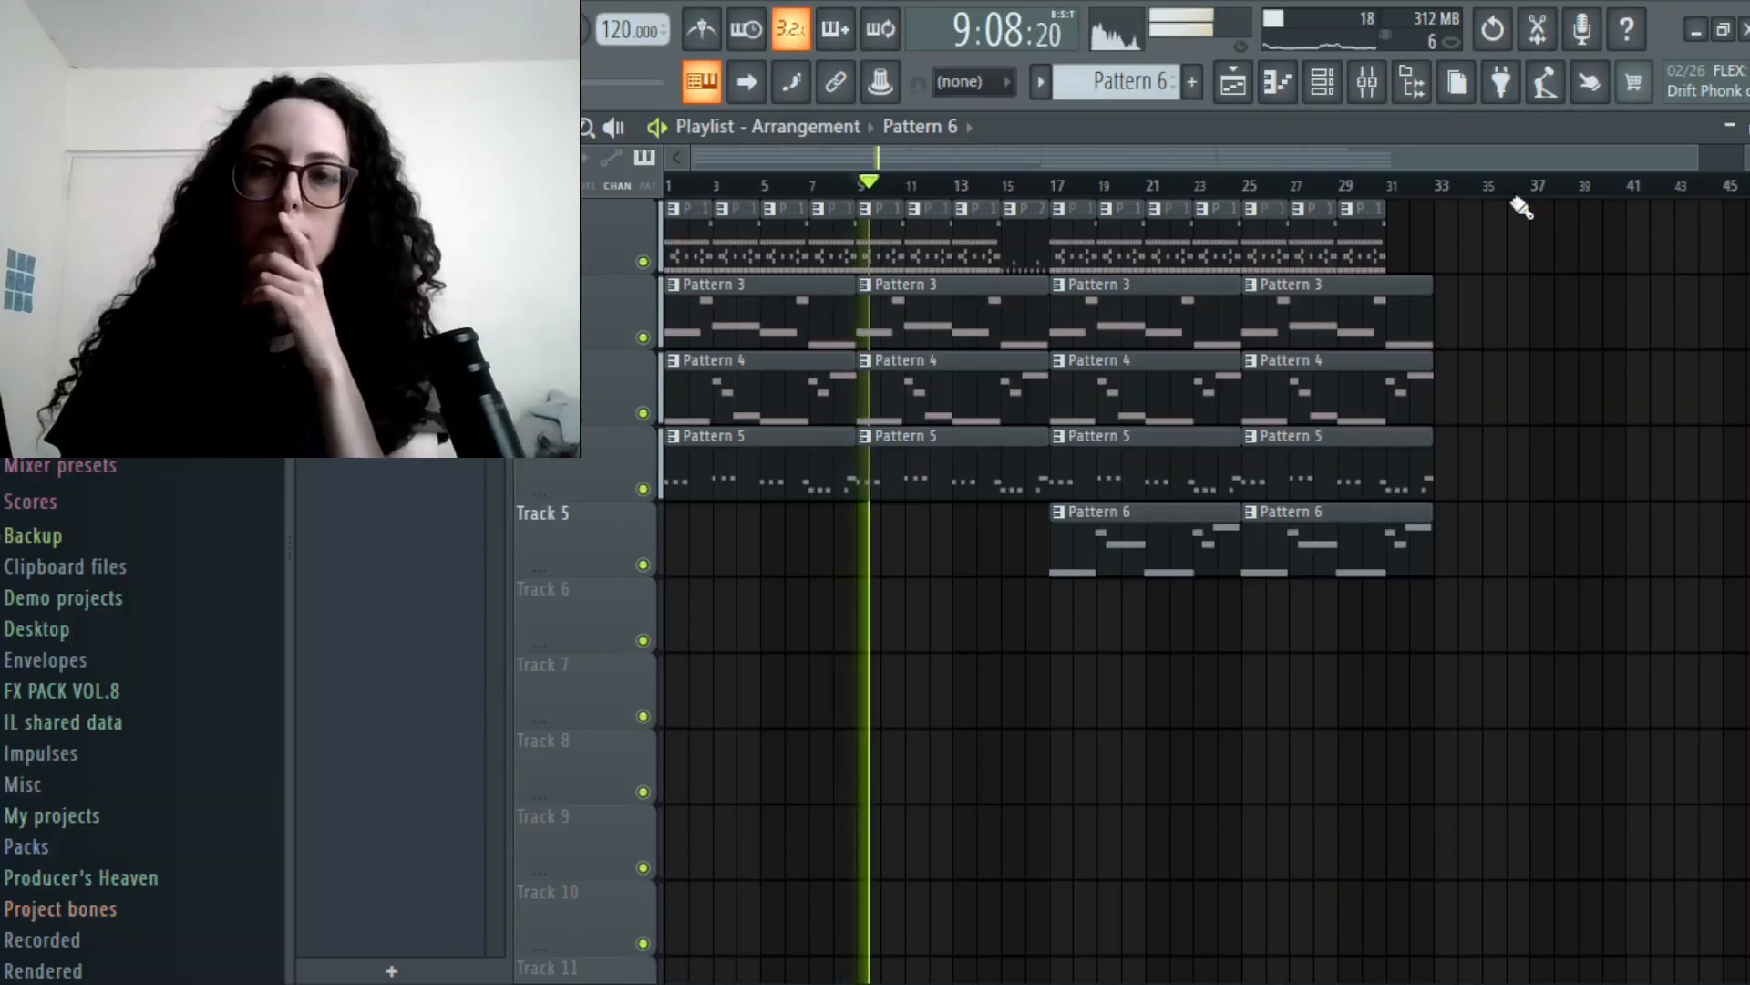
- Place Pattern 2 on the first track at bar 31 and repeat Pattern 1 clips from bar 33 to bar 45
{"action": "left_click", "coordinate": [1401, 251]}
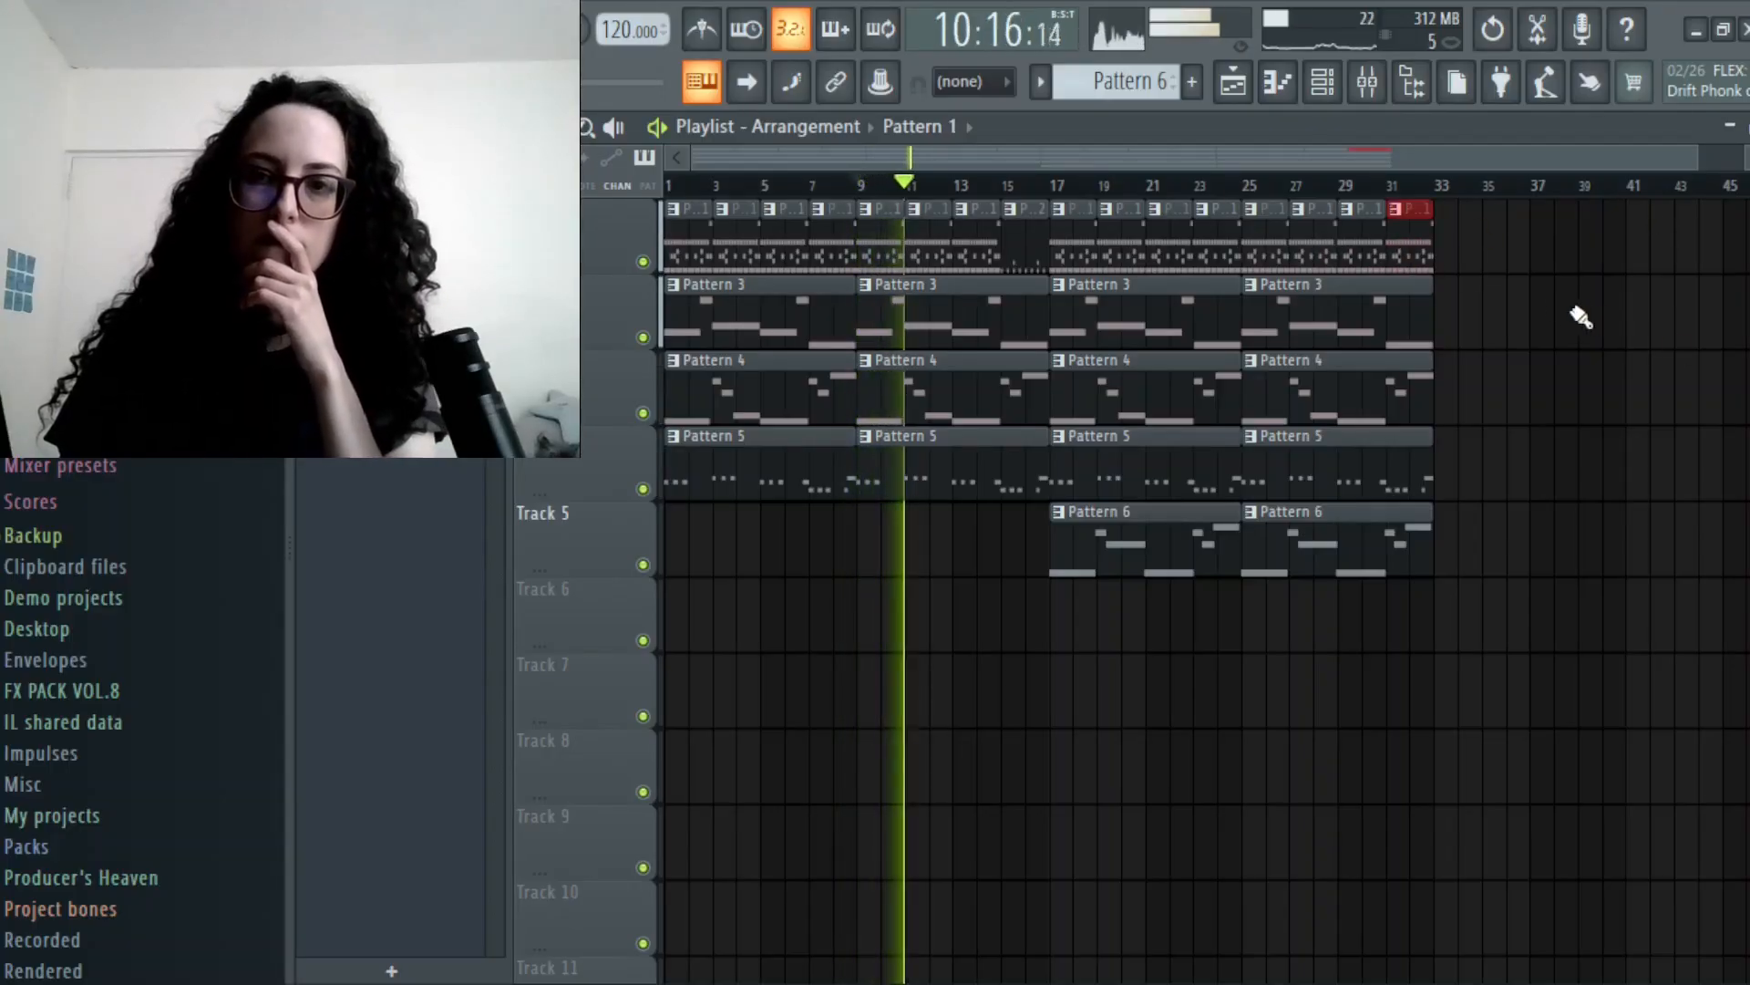
{"action": "right_click", "coordinate": [1409, 244]}
{"action": "left_click", "coordinate": [1402, 256]}
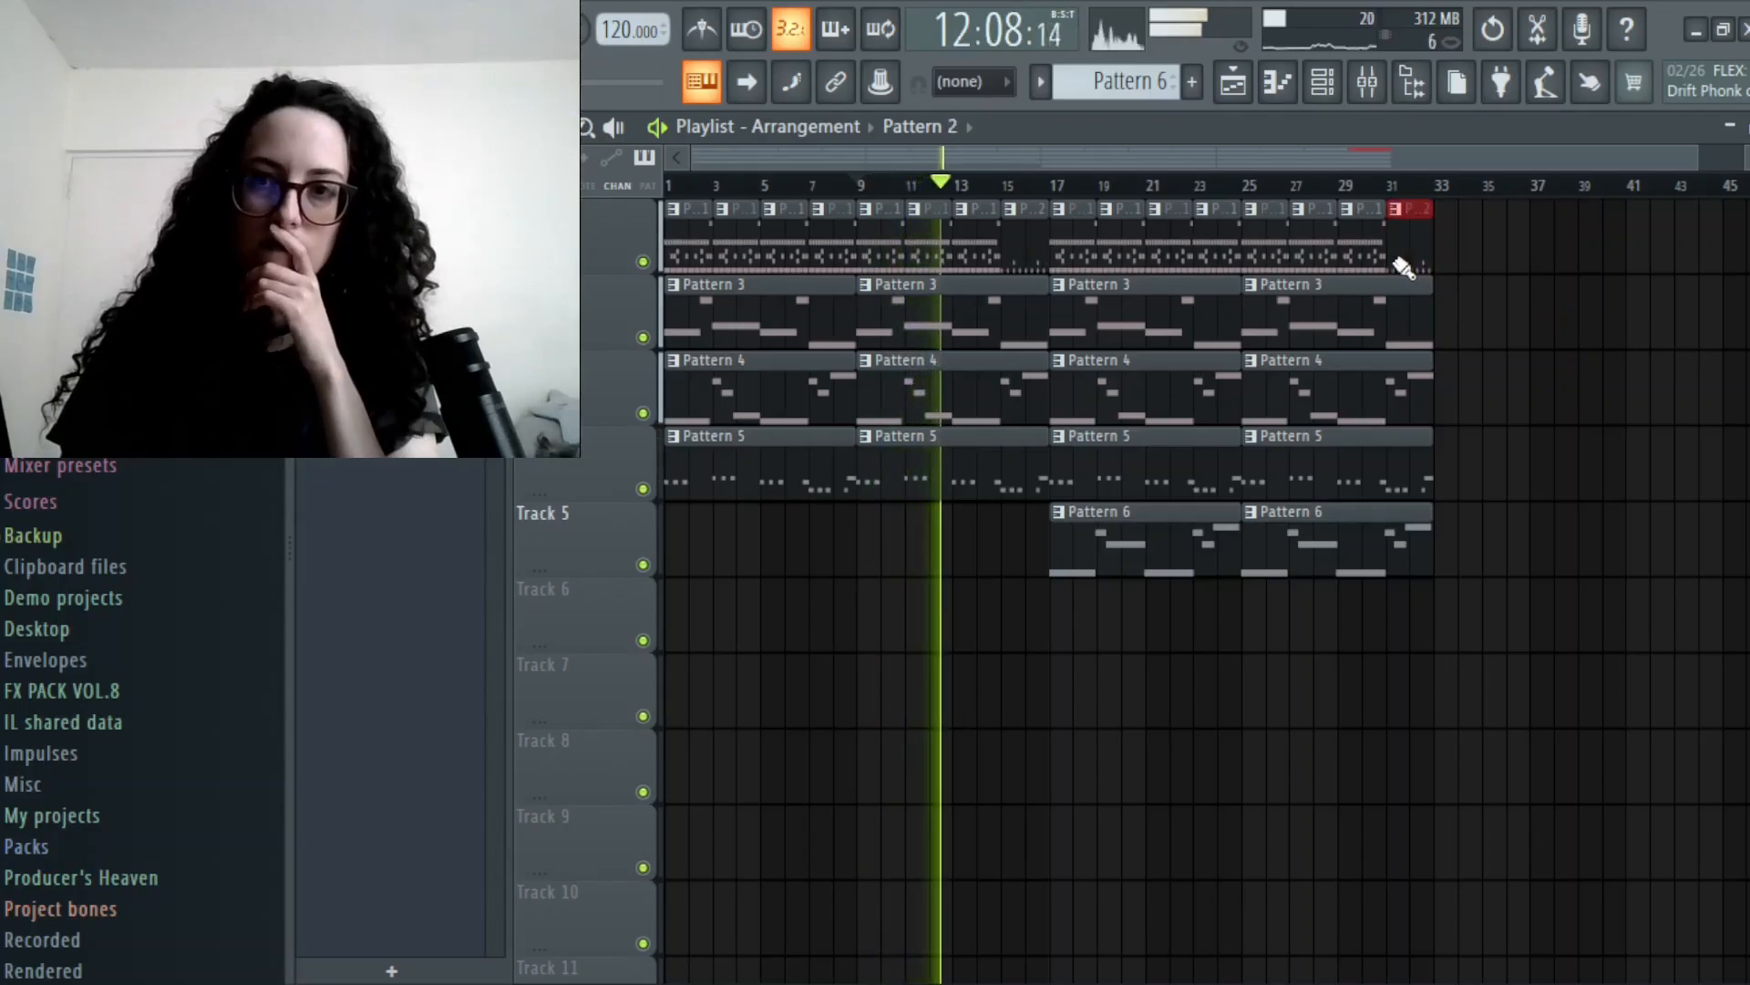
{"action": "left_click", "coordinate": [1176, 266]}
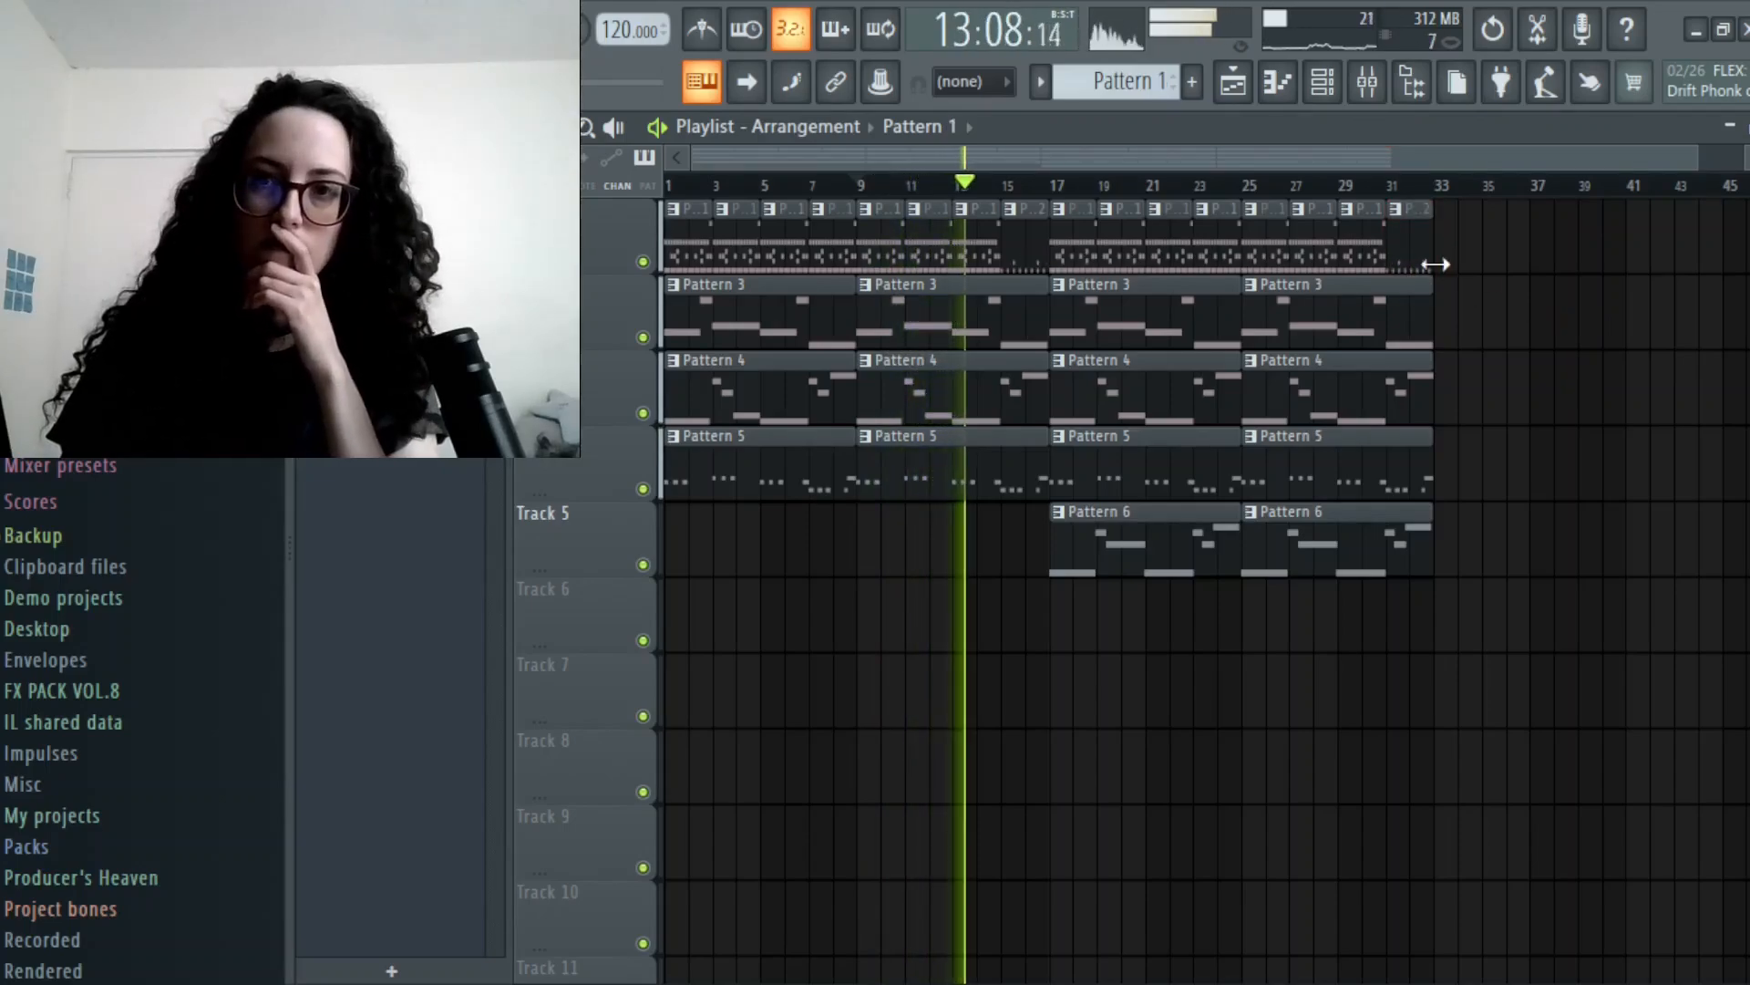
{"action": "left_click_drag", "start_coordinate": [1446, 273], "coordinate": [1703, 269]}
- Place Pattern 3 clips on the second track and Pattern 4 clips on the third track at bars 33 and 41
{"action": "left_click", "coordinate": [1171, 322]}
{"action": "left_click", "coordinate": [1451, 334]}
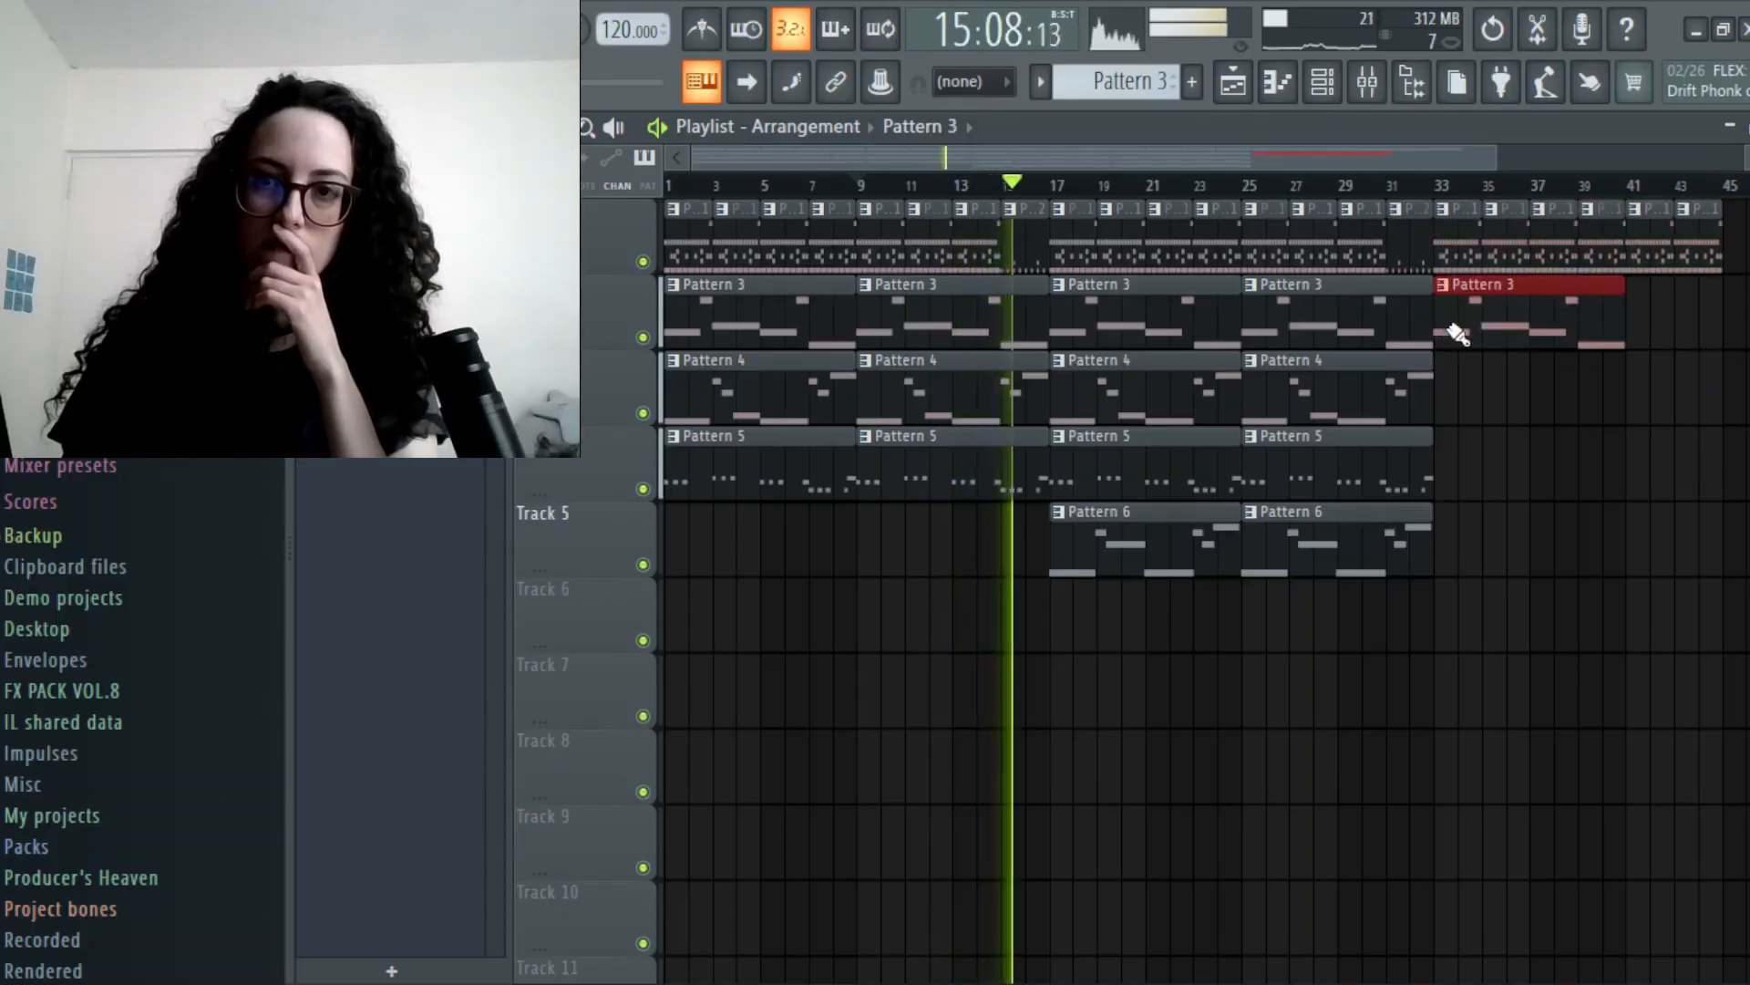
{"action": "left_click", "coordinate": [1646, 342]}
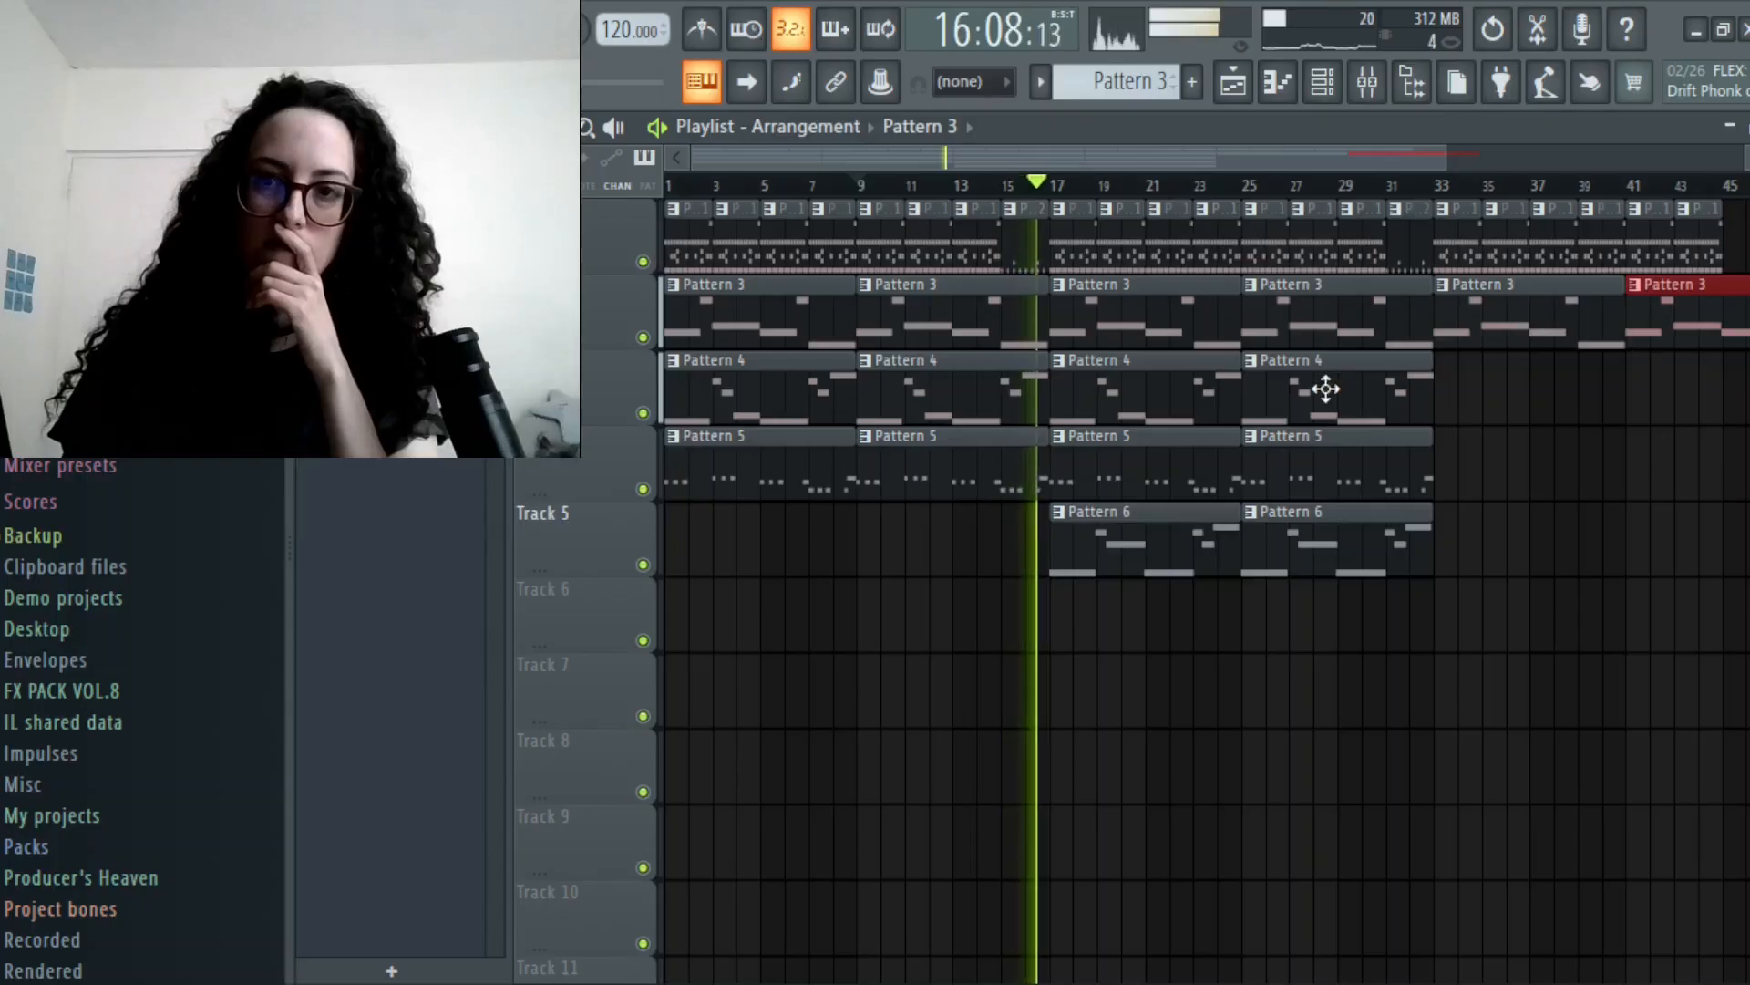
{"action": "left_click", "coordinate": [1325, 387]}
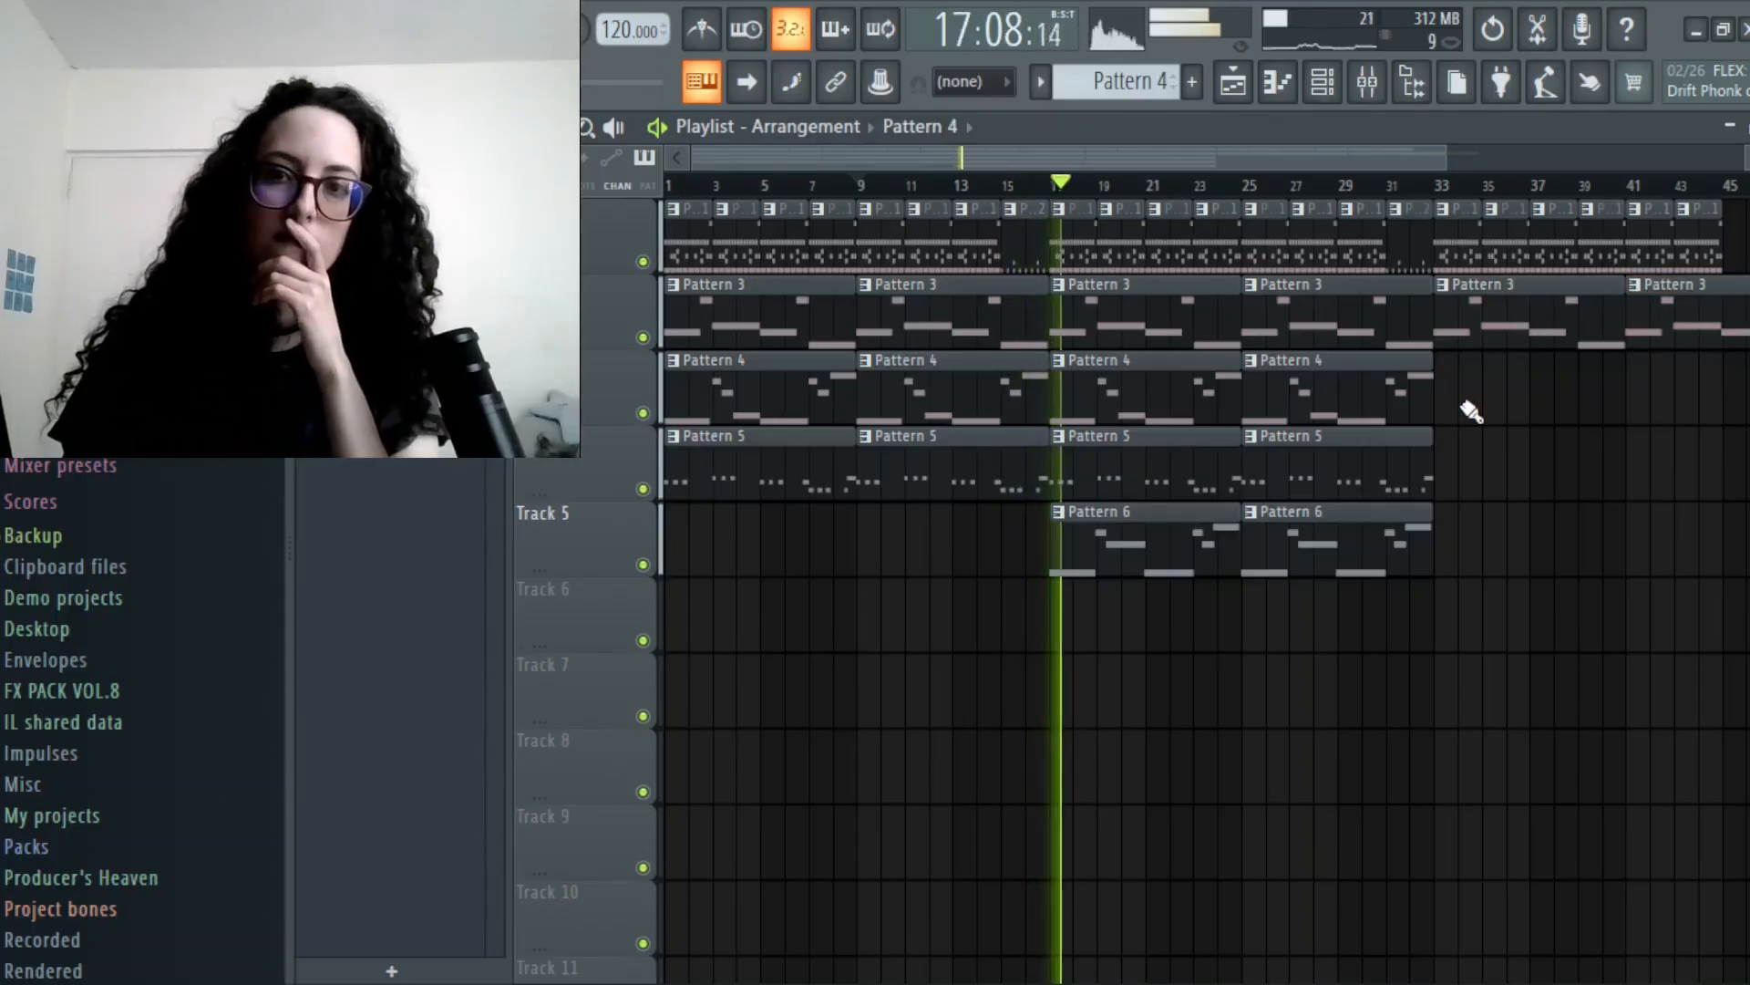
{"action": "left_click", "coordinate": [1450, 412]}
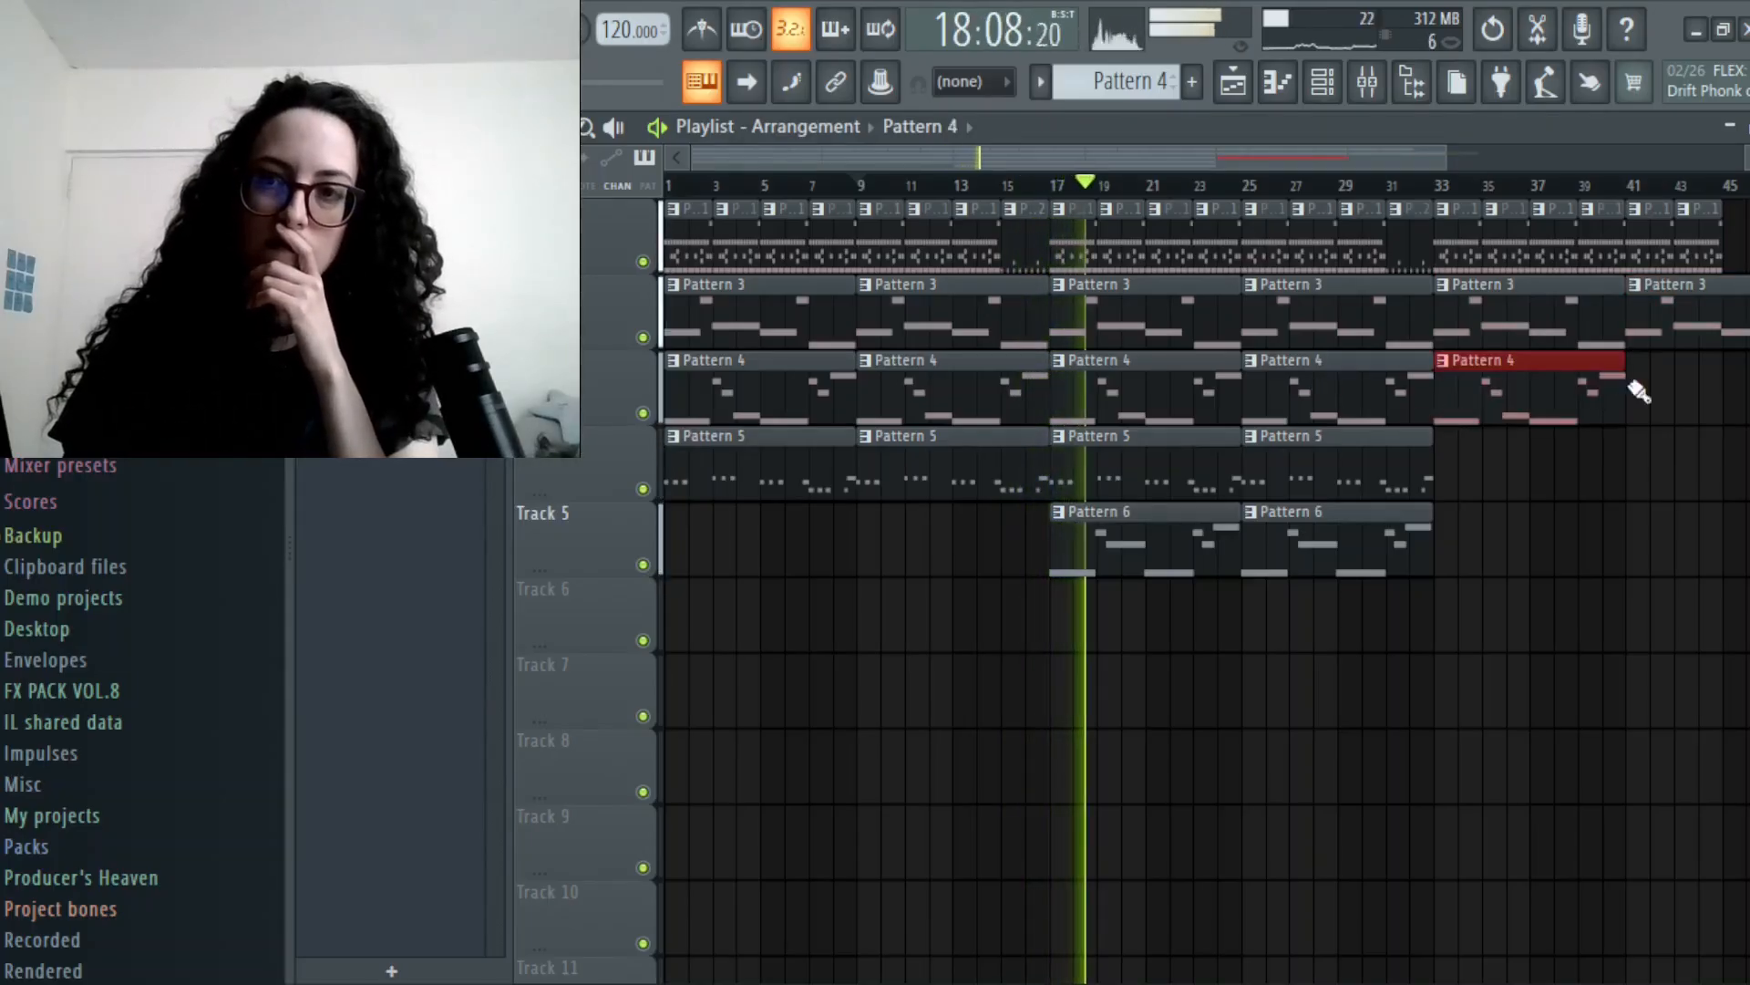
{"action": "left_click", "coordinate": [1635, 393]}
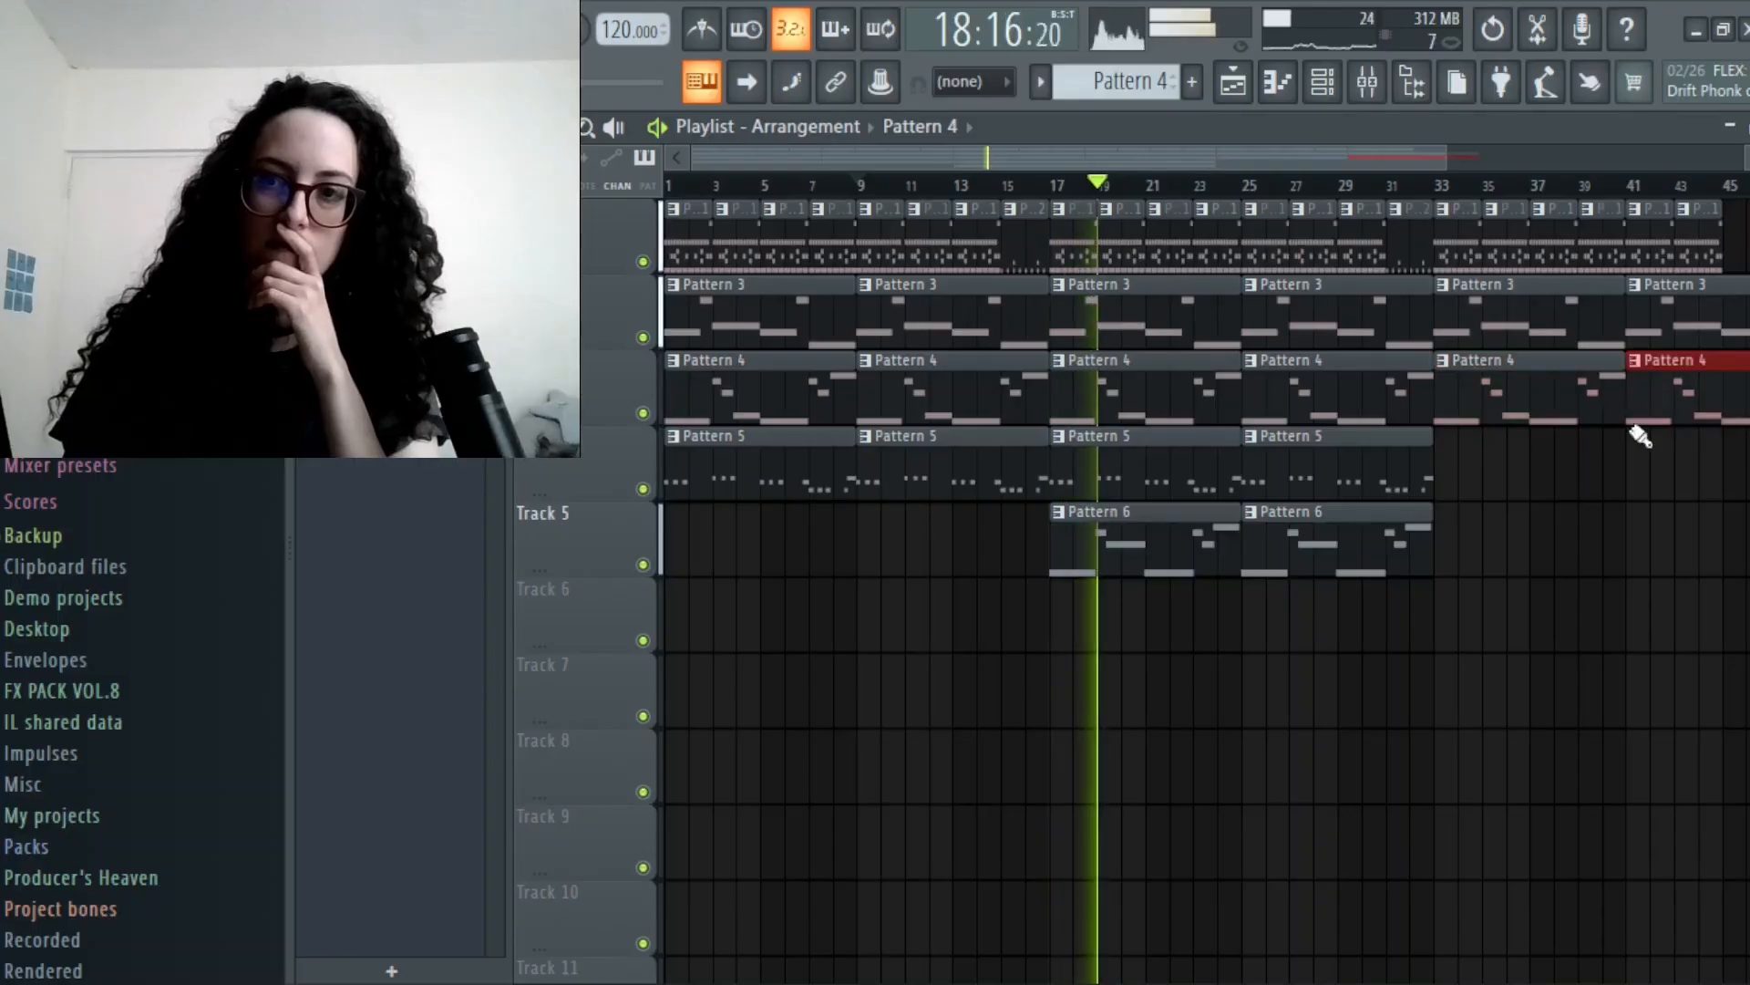
- Place Pattern 5 clips on the fourth track at bars 33 and 41, and extend the first track's Pattern 1 clips to bar 49
{"action": "left_click", "coordinate": [1184, 477]}
{"action": "left_click", "coordinate": [1448, 485]}
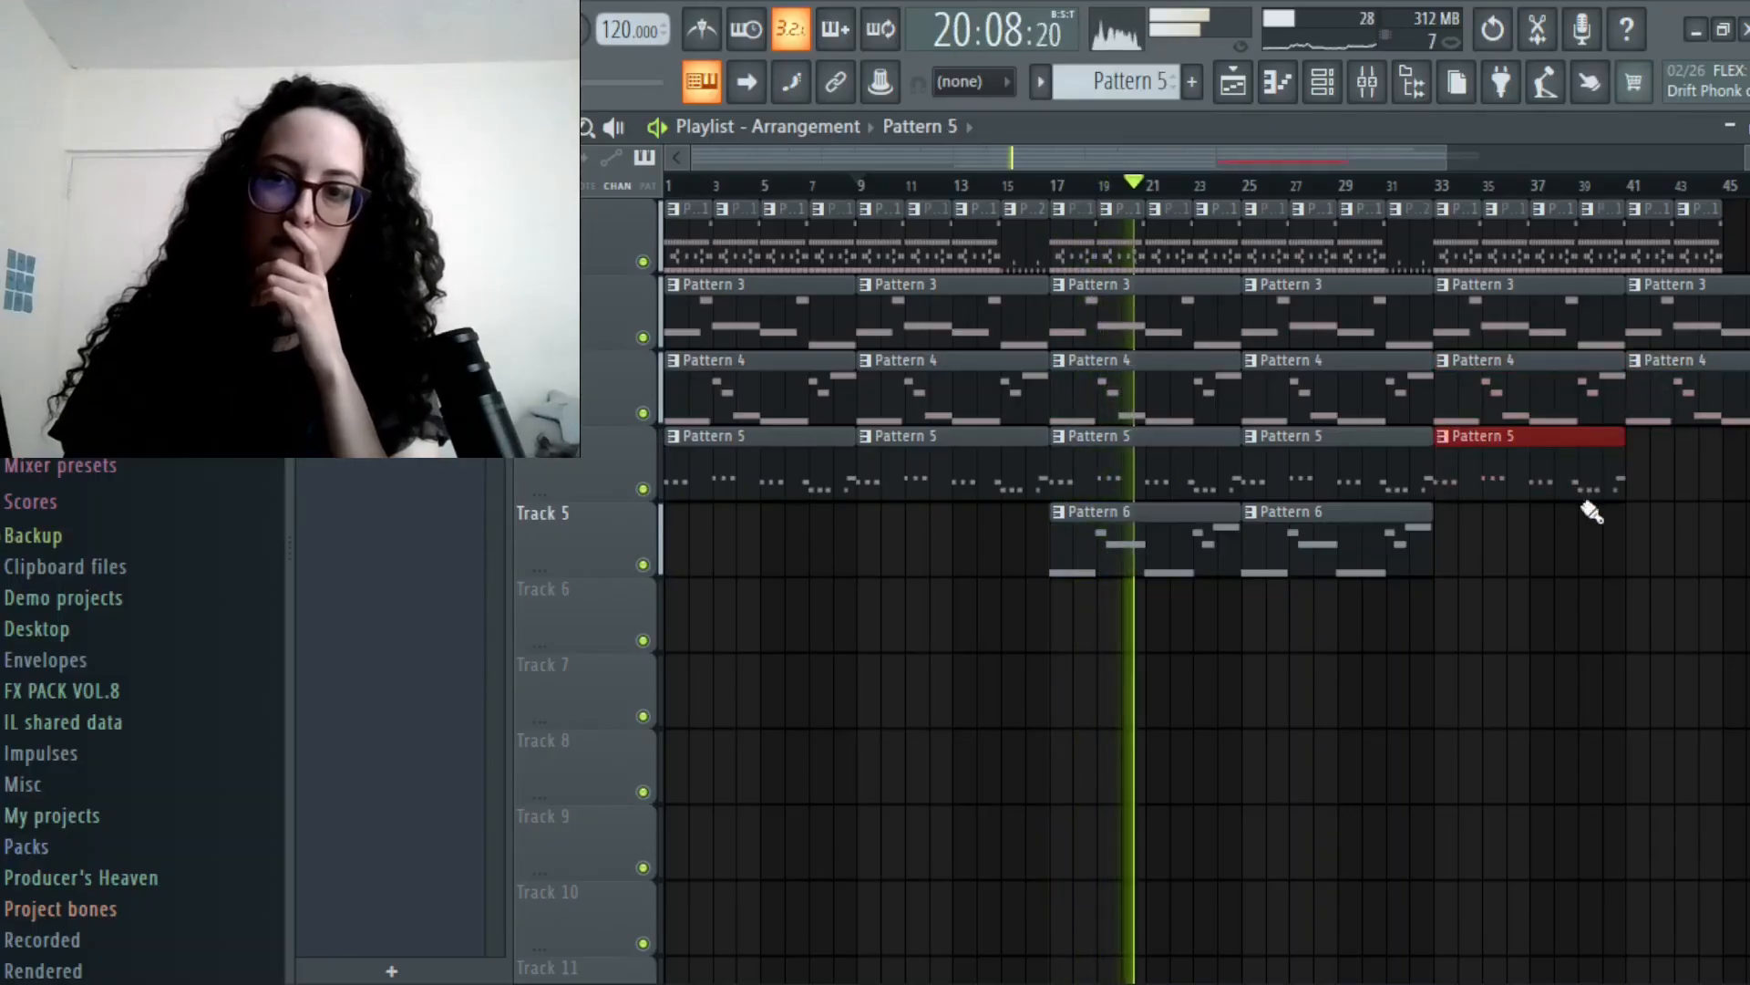
{"action": "left_click_drag", "start_coordinate": [1209, 157], "coordinate": [1385, 162]}
{"action": "left_click", "coordinate": [1462, 258]}
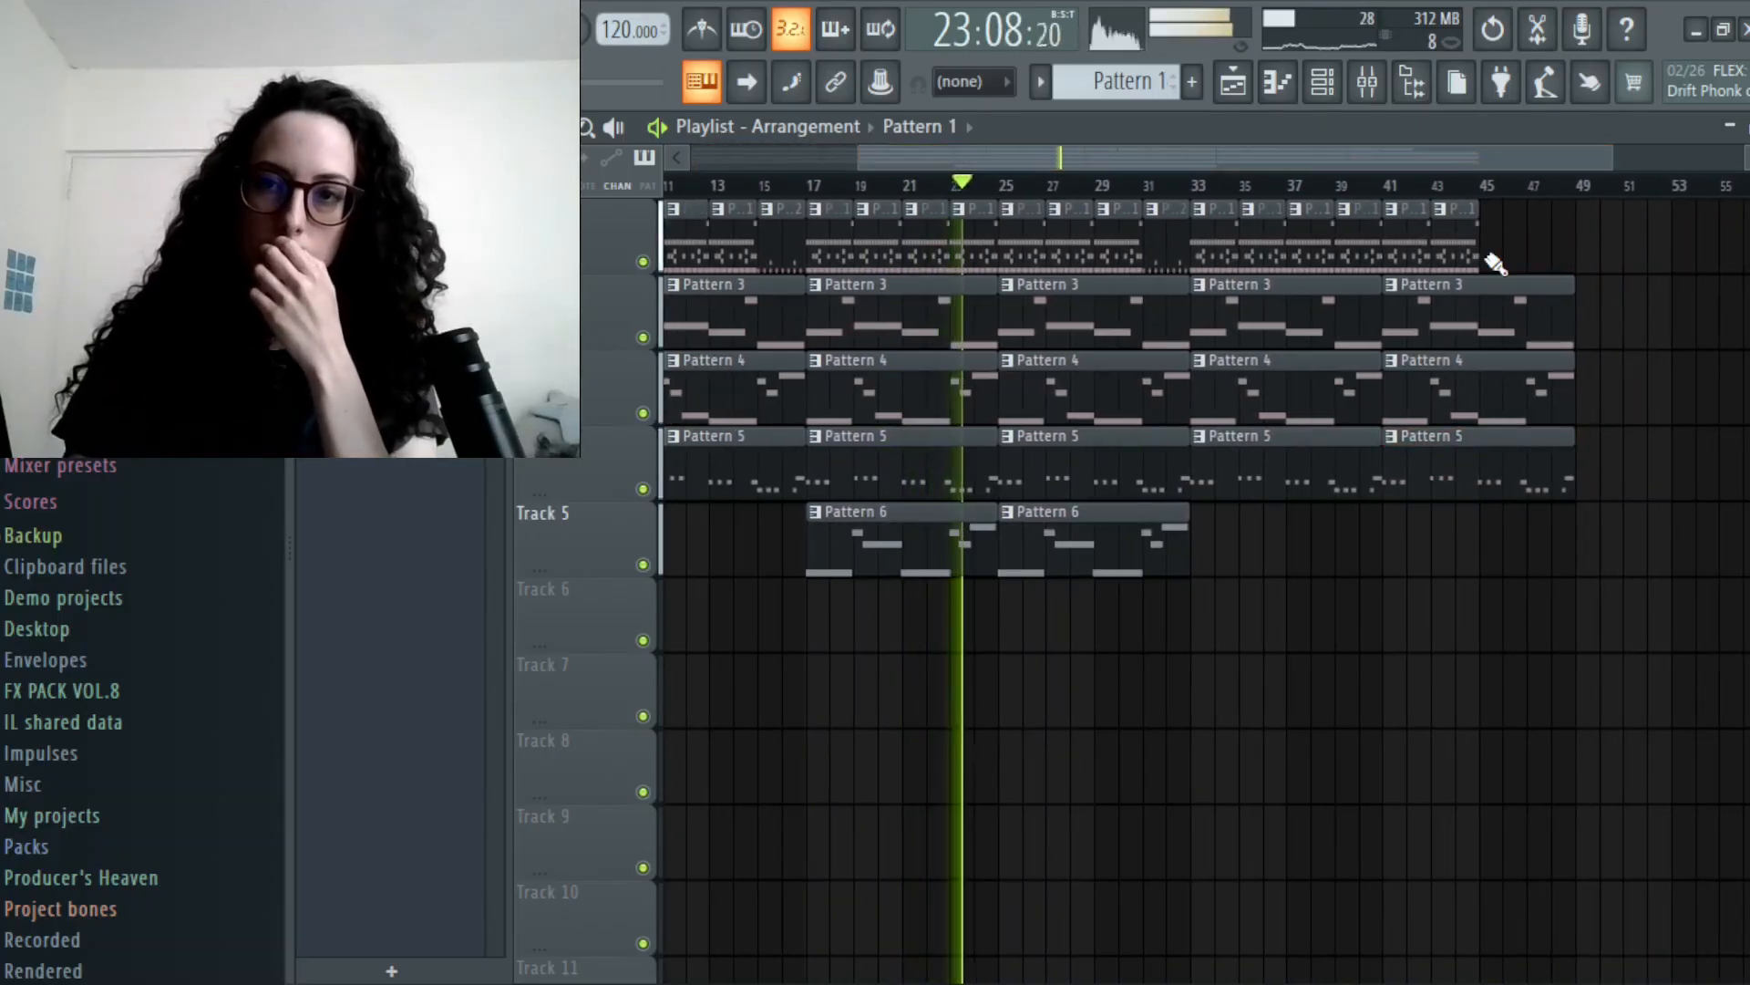
{"action": "left_click", "coordinate": [1495, 257]}
{"action": "left_click", "coordinate": [1550, 263]}
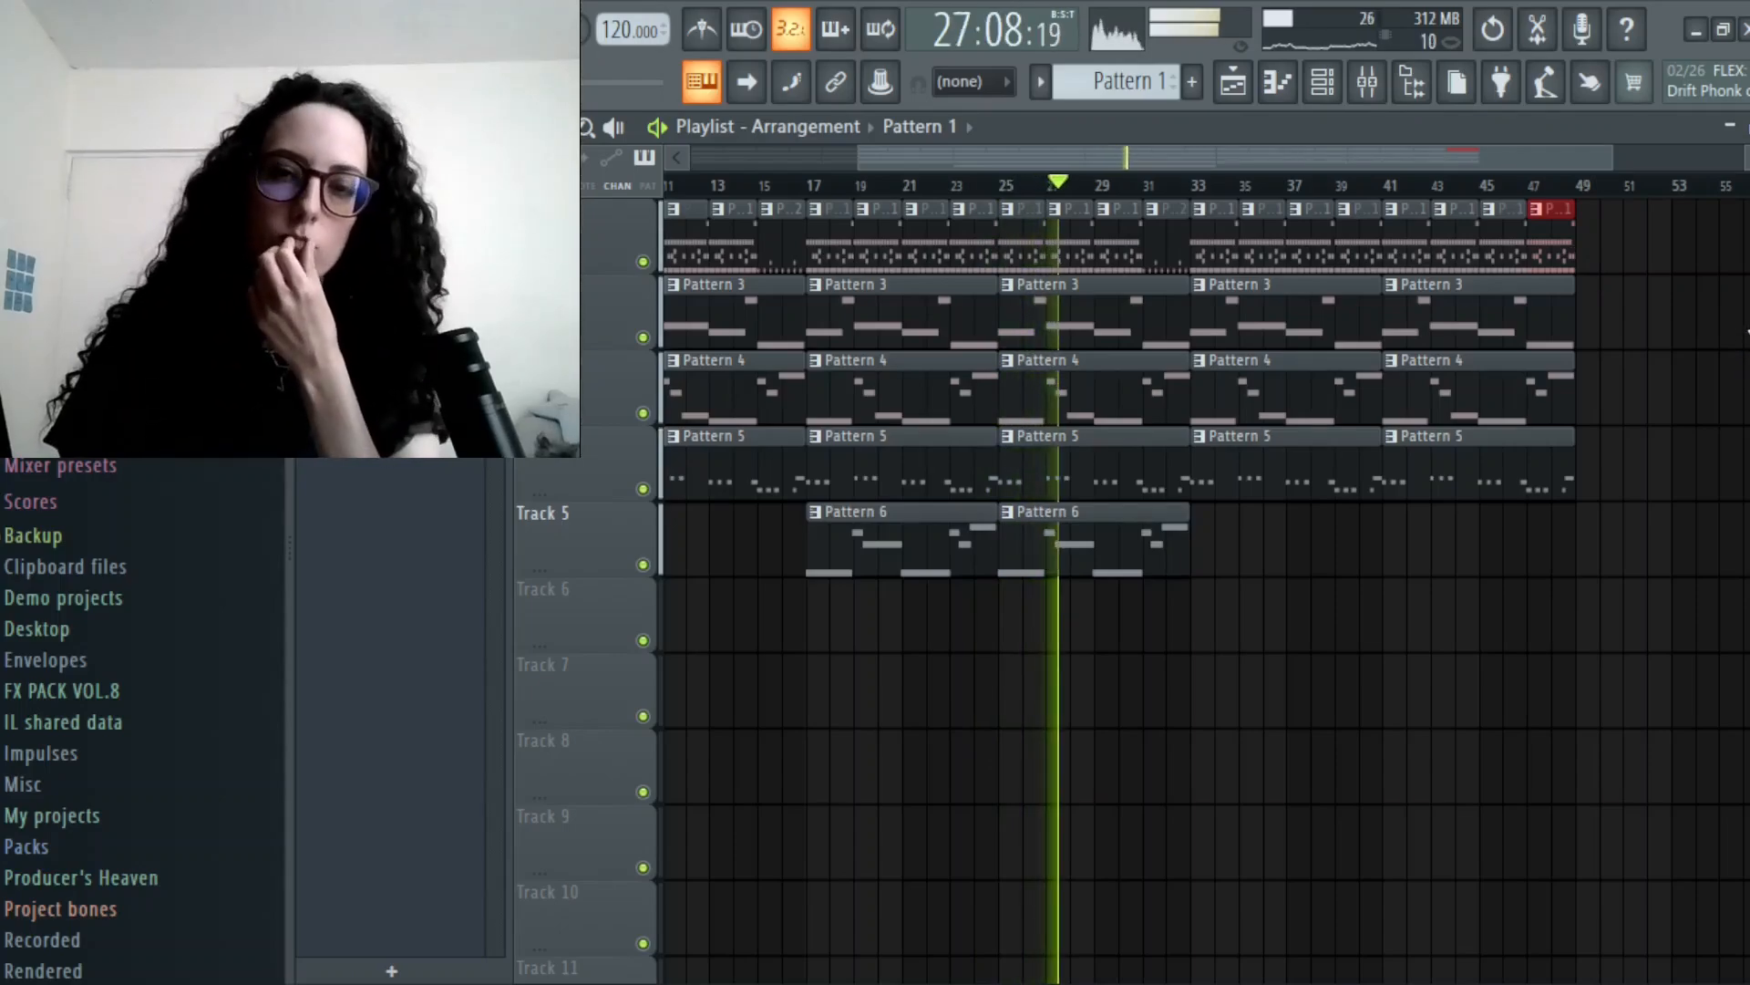
- Open the Toxic Biohazard #3 channel's instrument, choose the Chaos program and close the instrument window
{"action": "left_click", "coordinate": [1323, 81]}
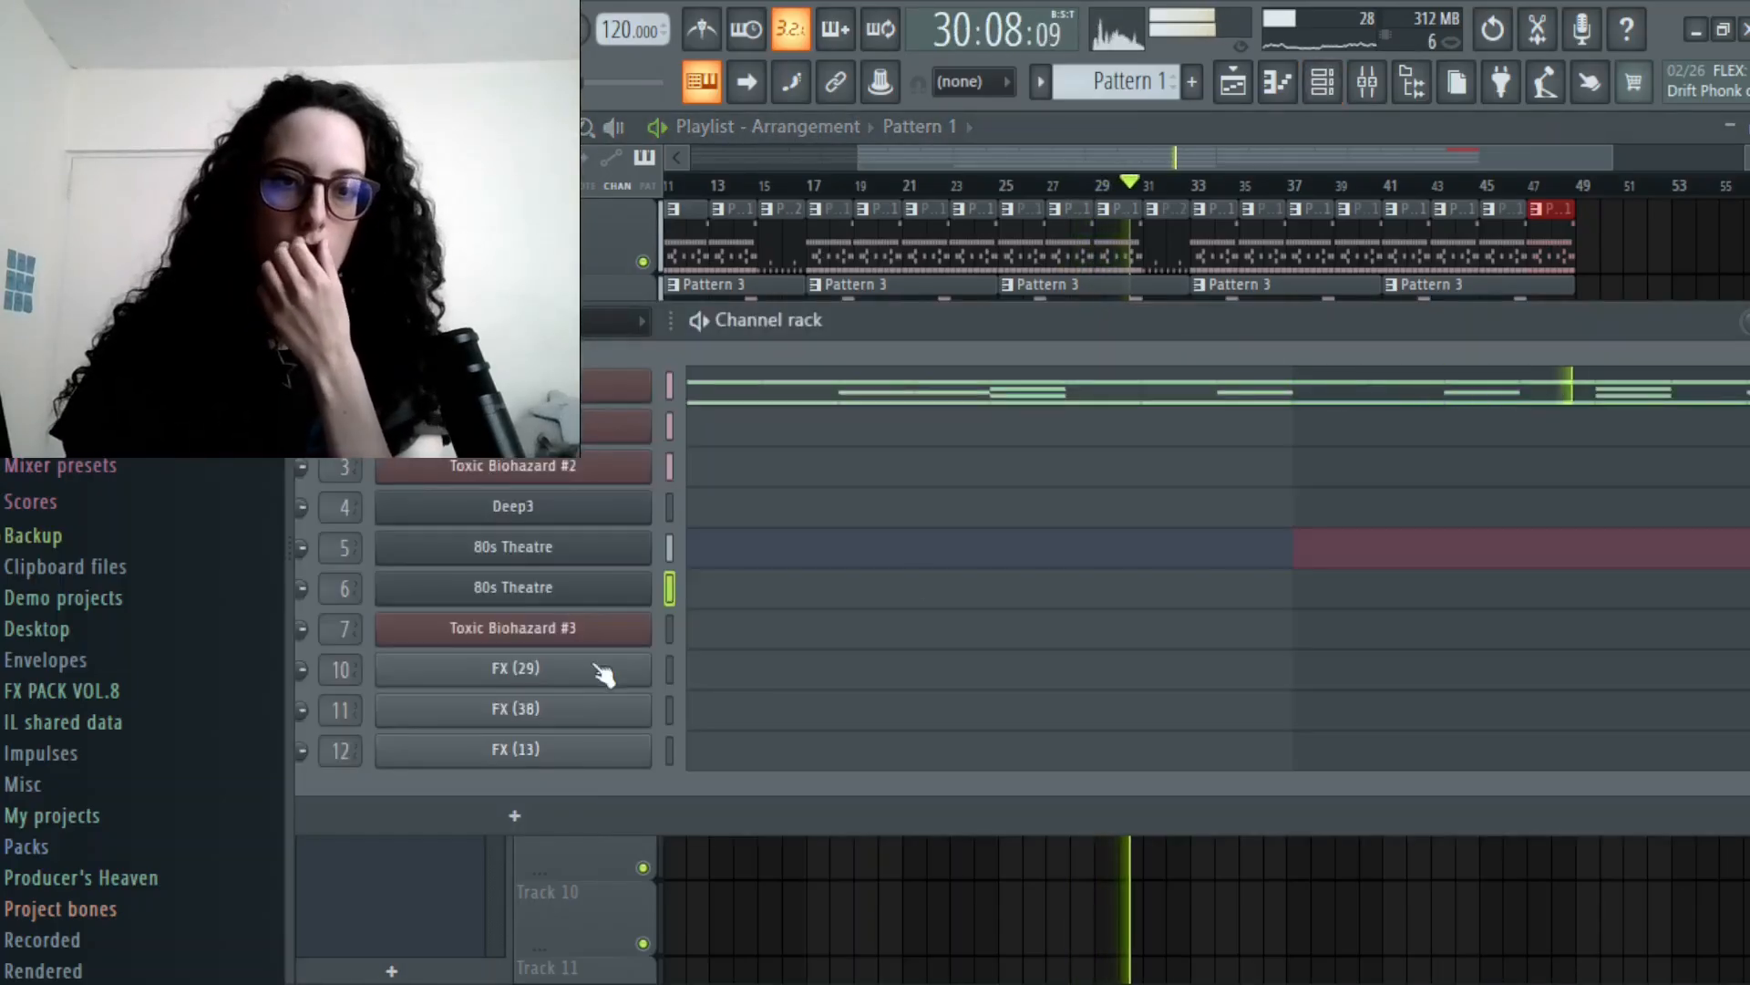
{"action": "left_click", "coordinate": [593, 628]}
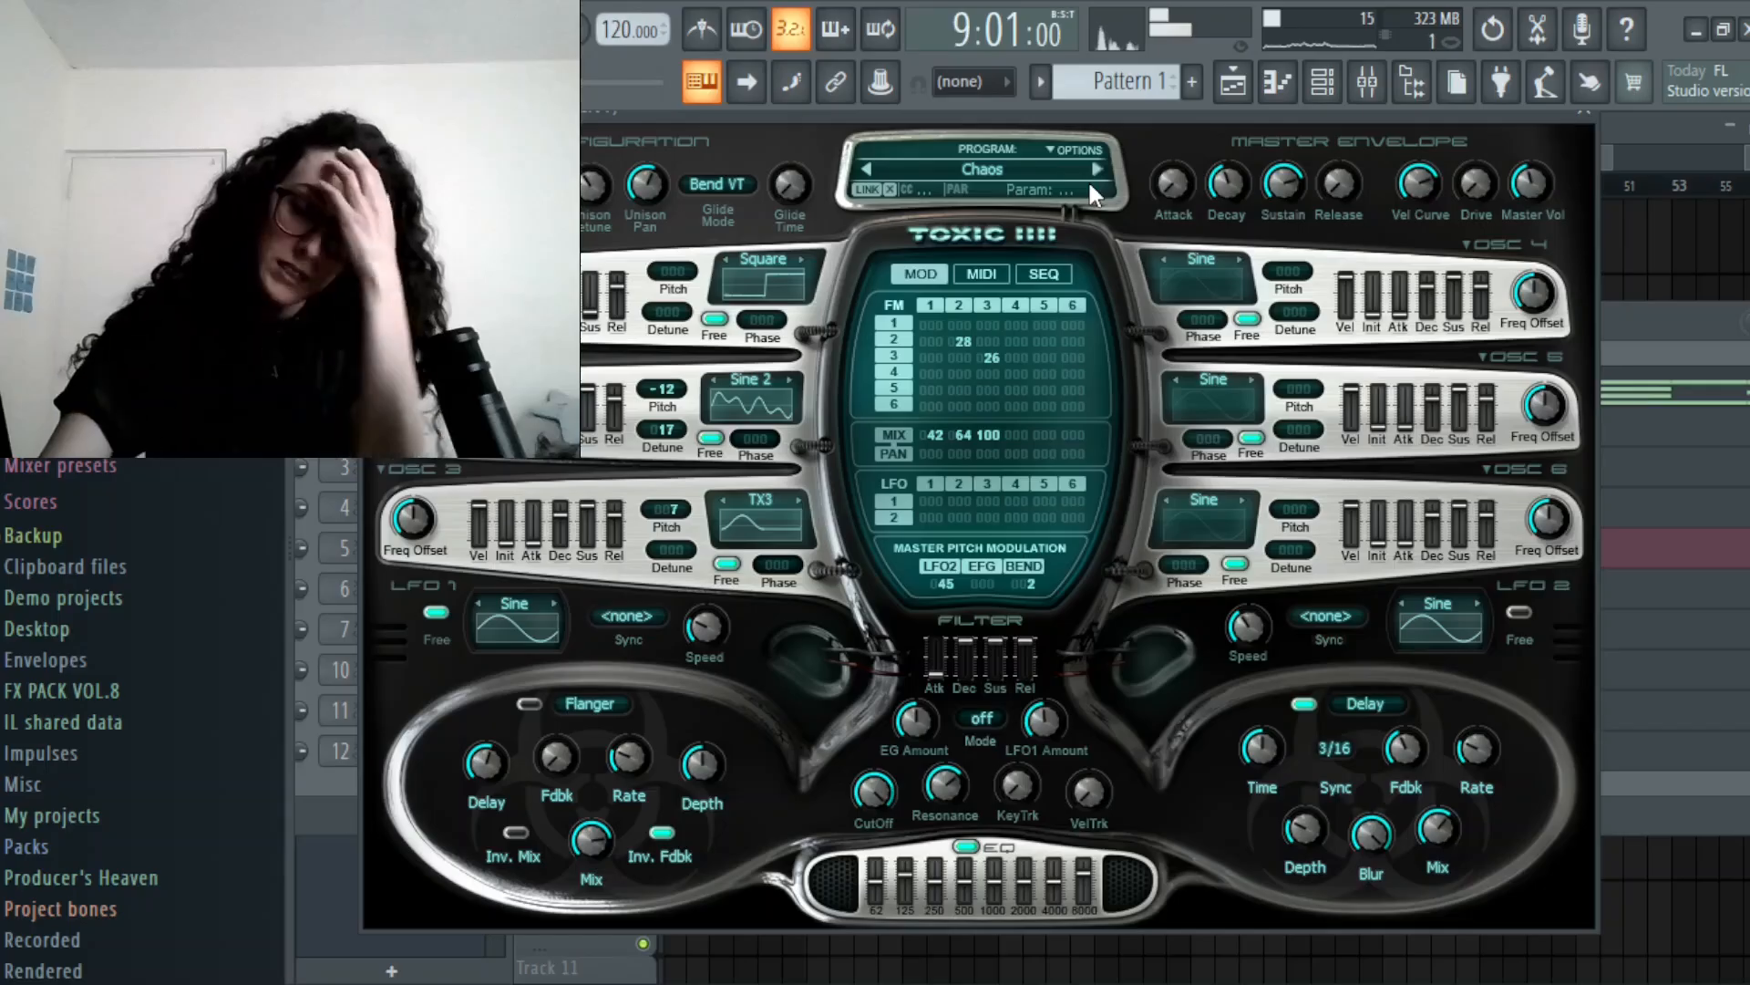
{"action": "left_click", "coordinate": [1586, 114]}
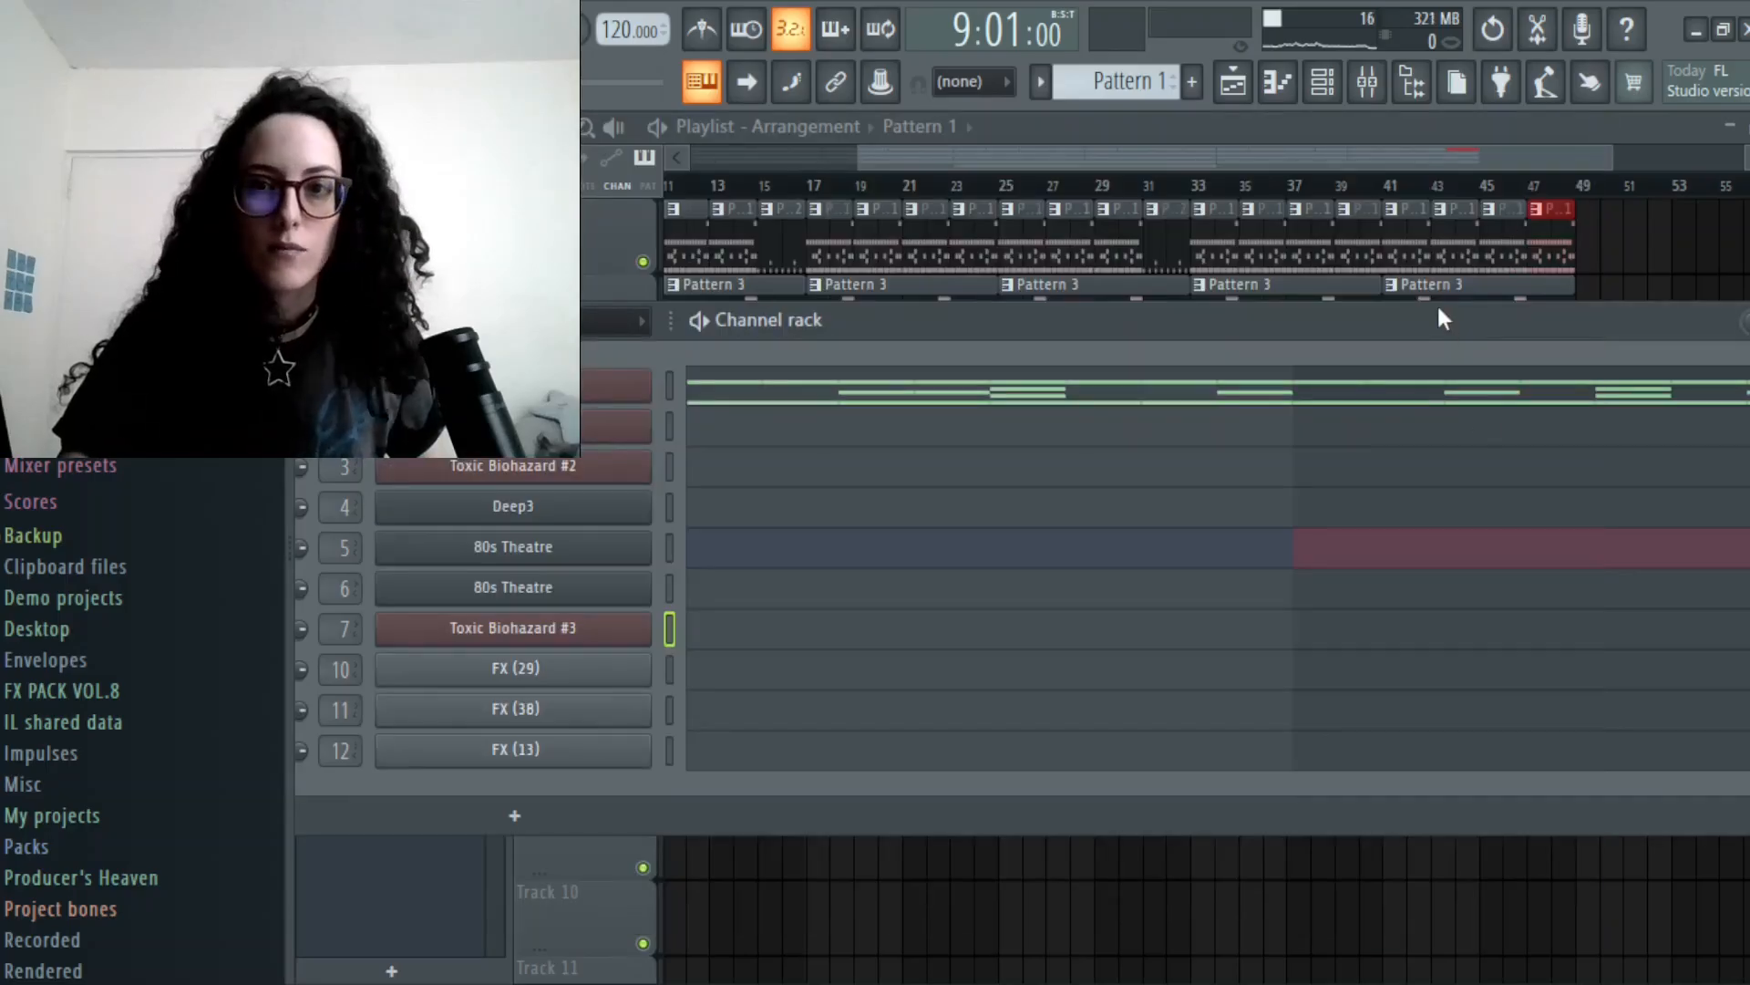
- Record a melody with the Toxic Biohazard #3 channel into Pattern 7 on Track 6, starting at bar 33
{"action": "left_click_drag", "start_coordinate": [1439, 310], "coordinate": [864, 470]}
{"action": "left_click", "coordinate": [1339, 469]}
{"action": "left_click_drag", "start_coordinate": [1222, 187], "coordinate": [1203, 189]}
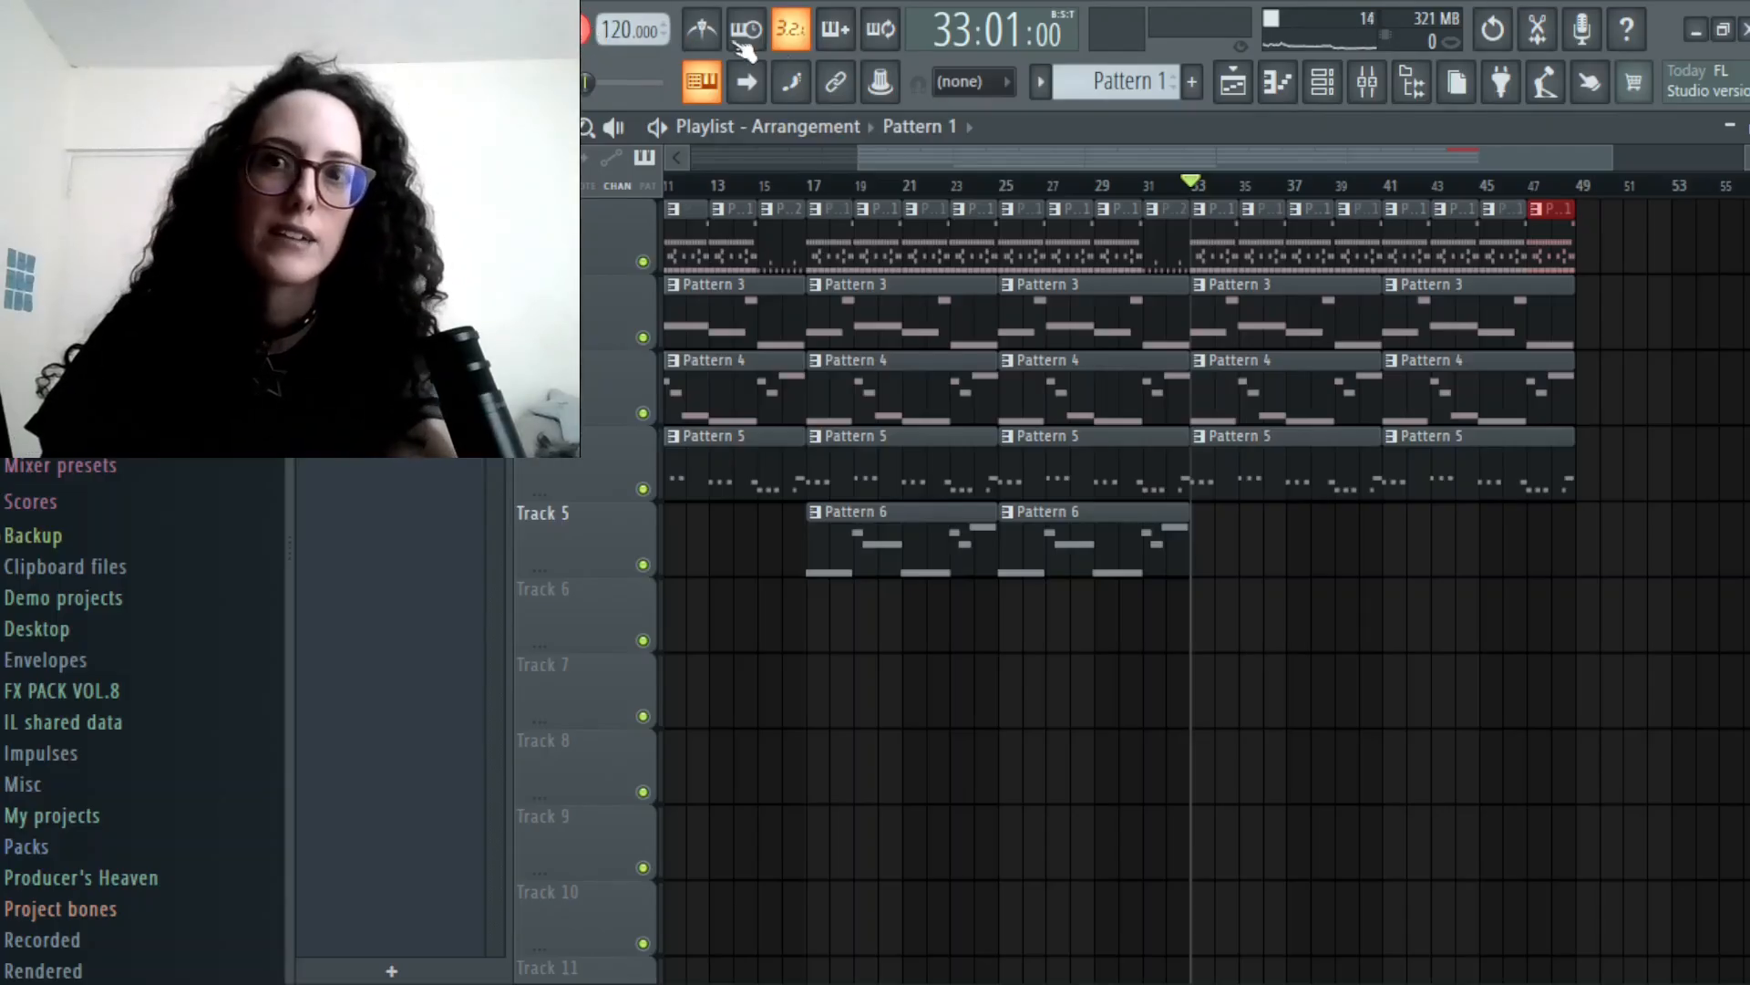
{"action": "left_click", "coordinate": [1323, 84]}
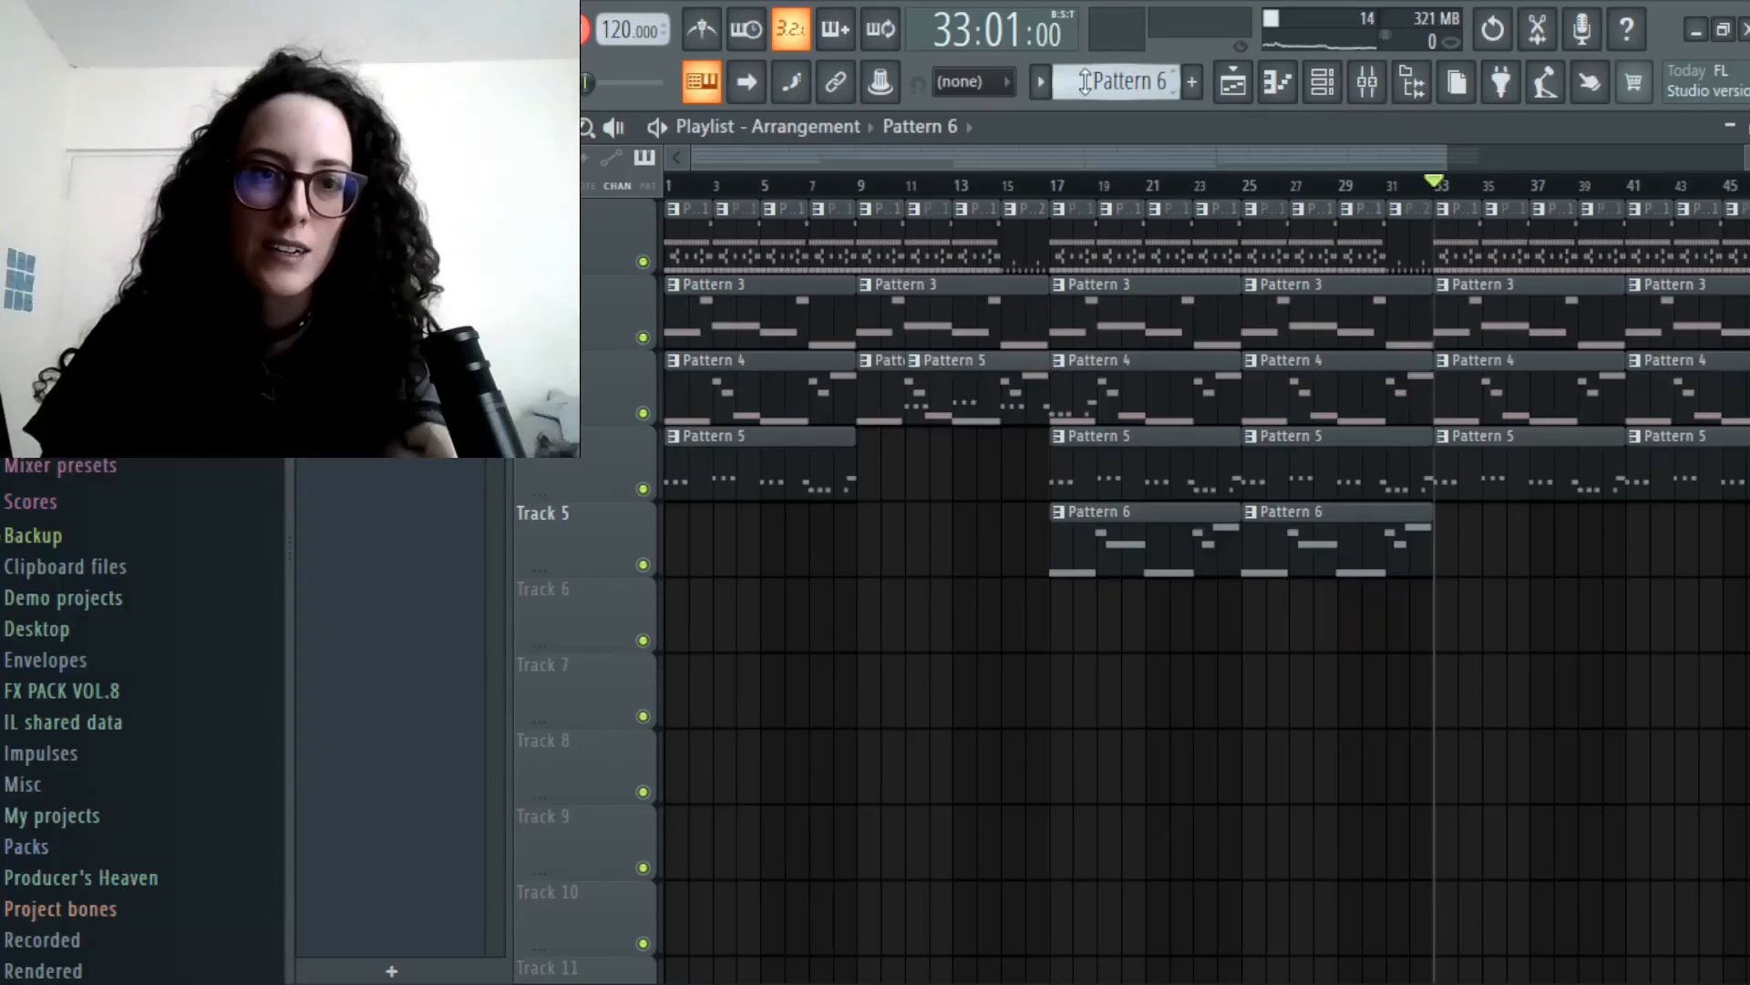
{"action": "key", "text": "space"}
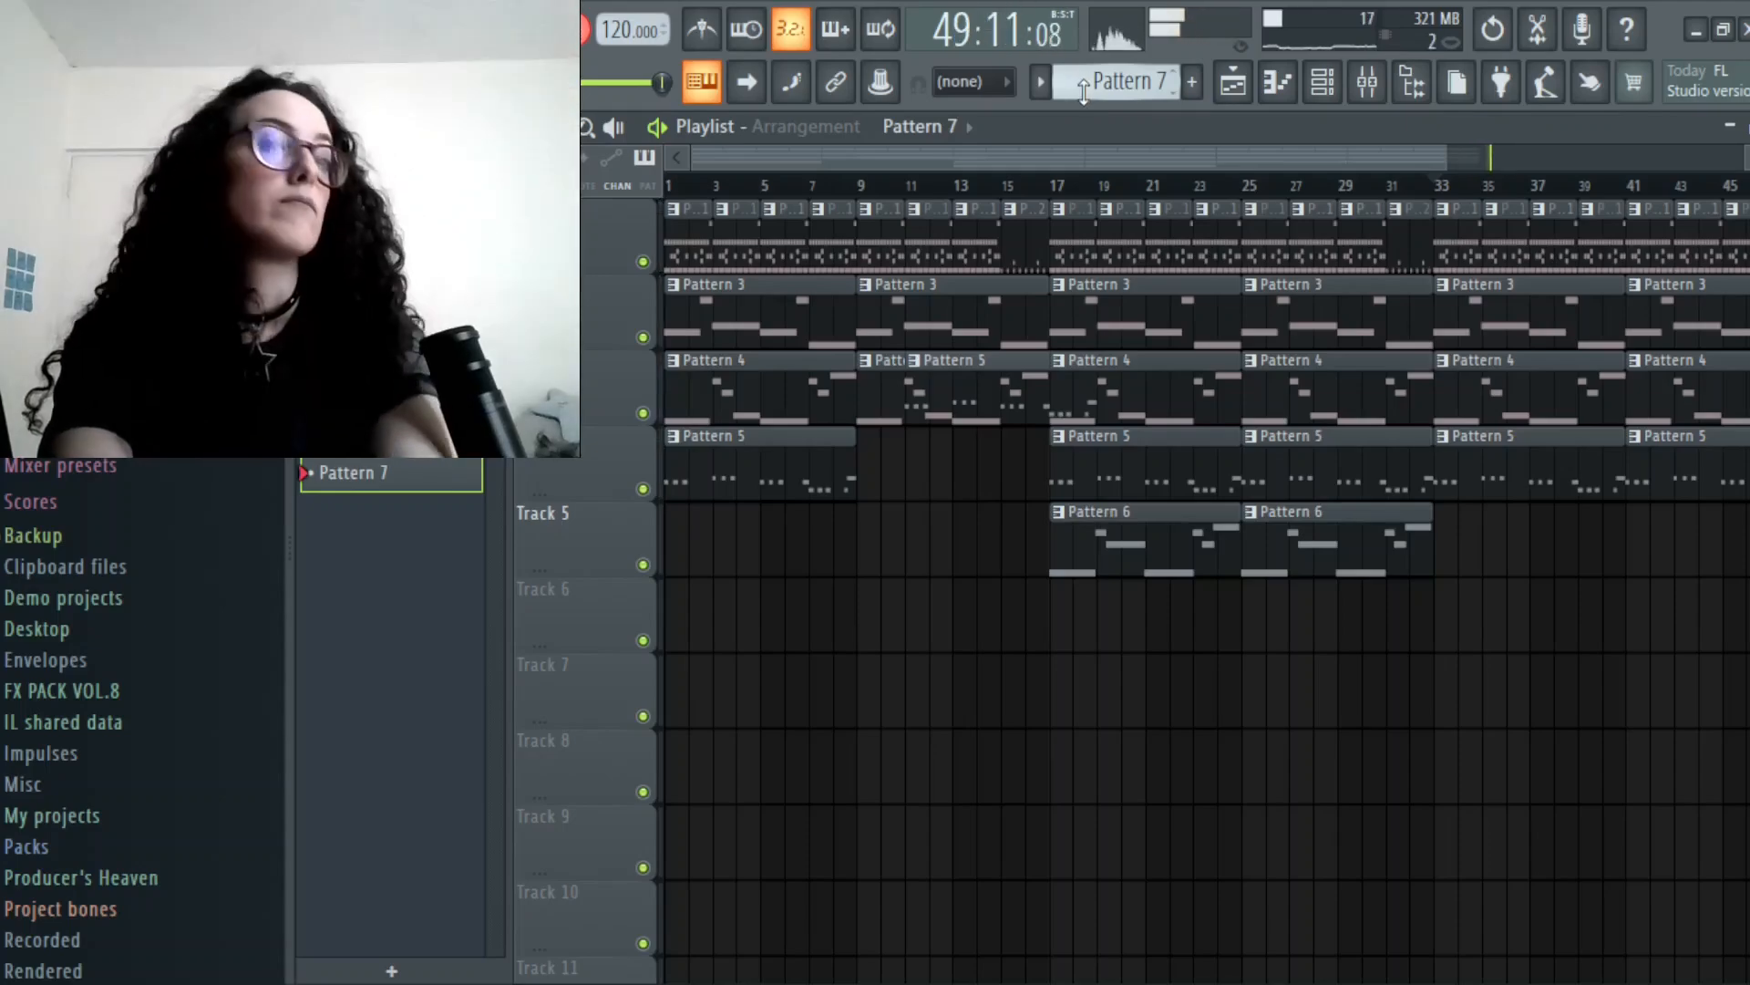
{"action": "key", "text": "space"}
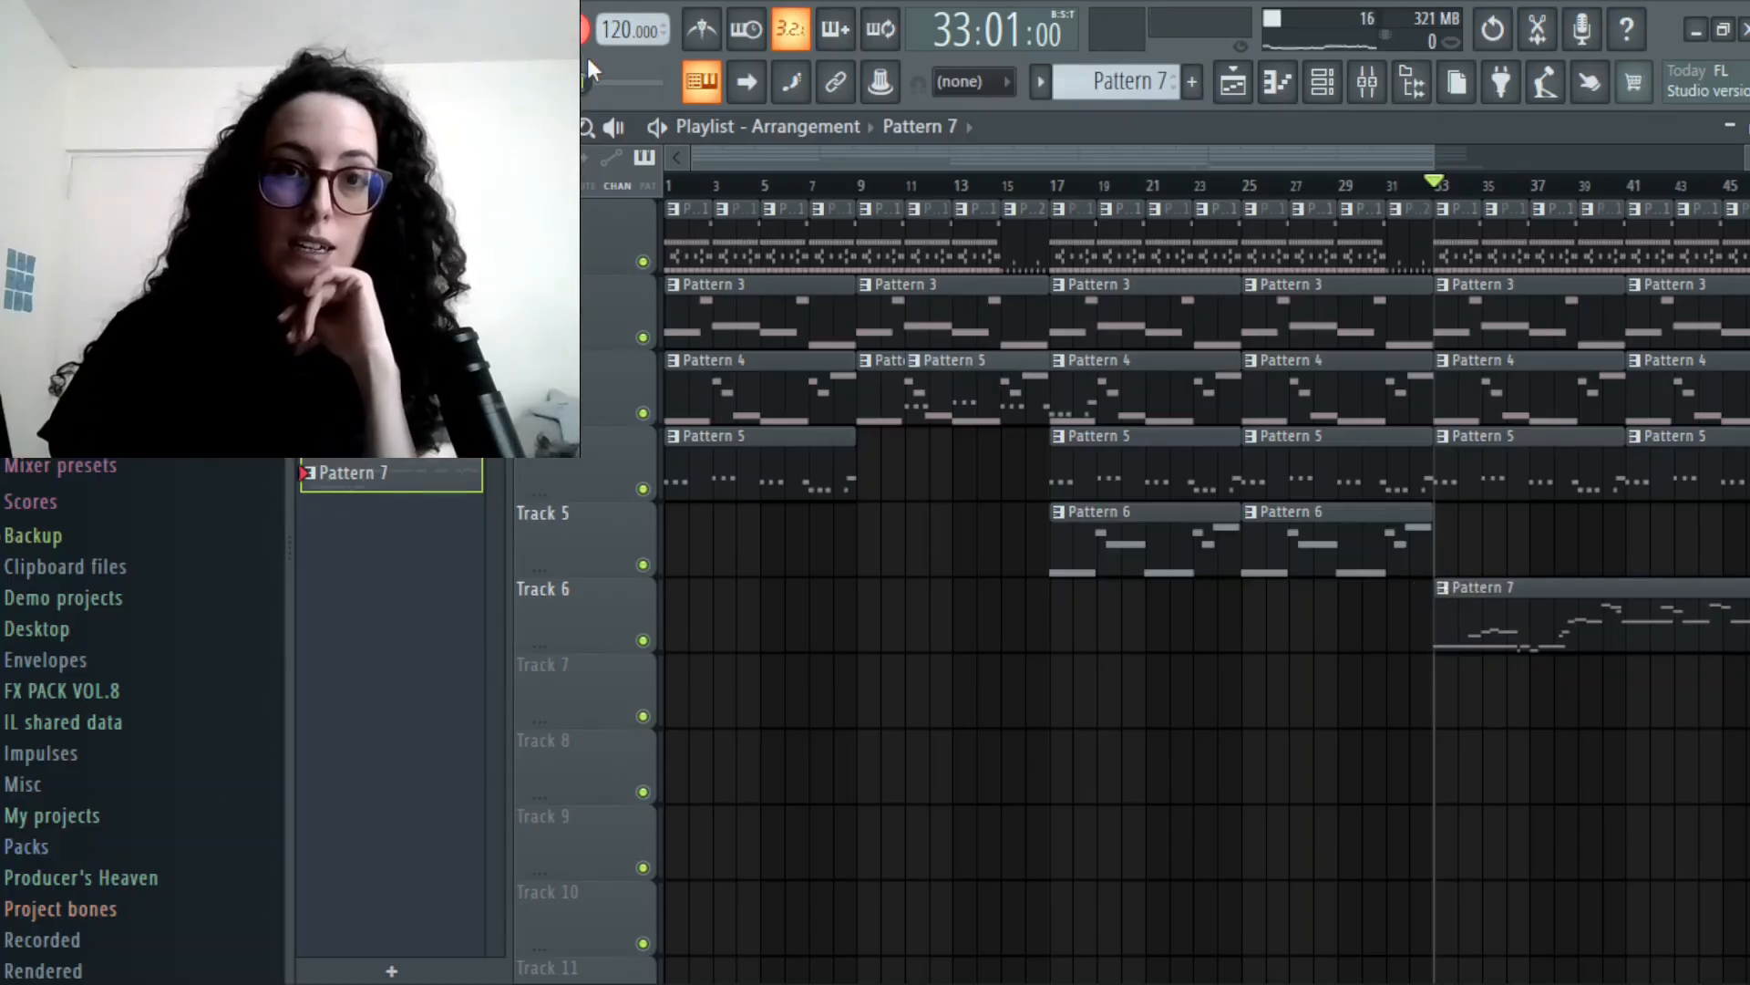
- Repeat Pattern 1 from bar 49 to bar 63 and place Pattern 3, 4 and 5 clips at bars 49 and 57
{"action": "left_click_drag", "start_coordinate": [930, 163], "coordinate": [1231, 169]}
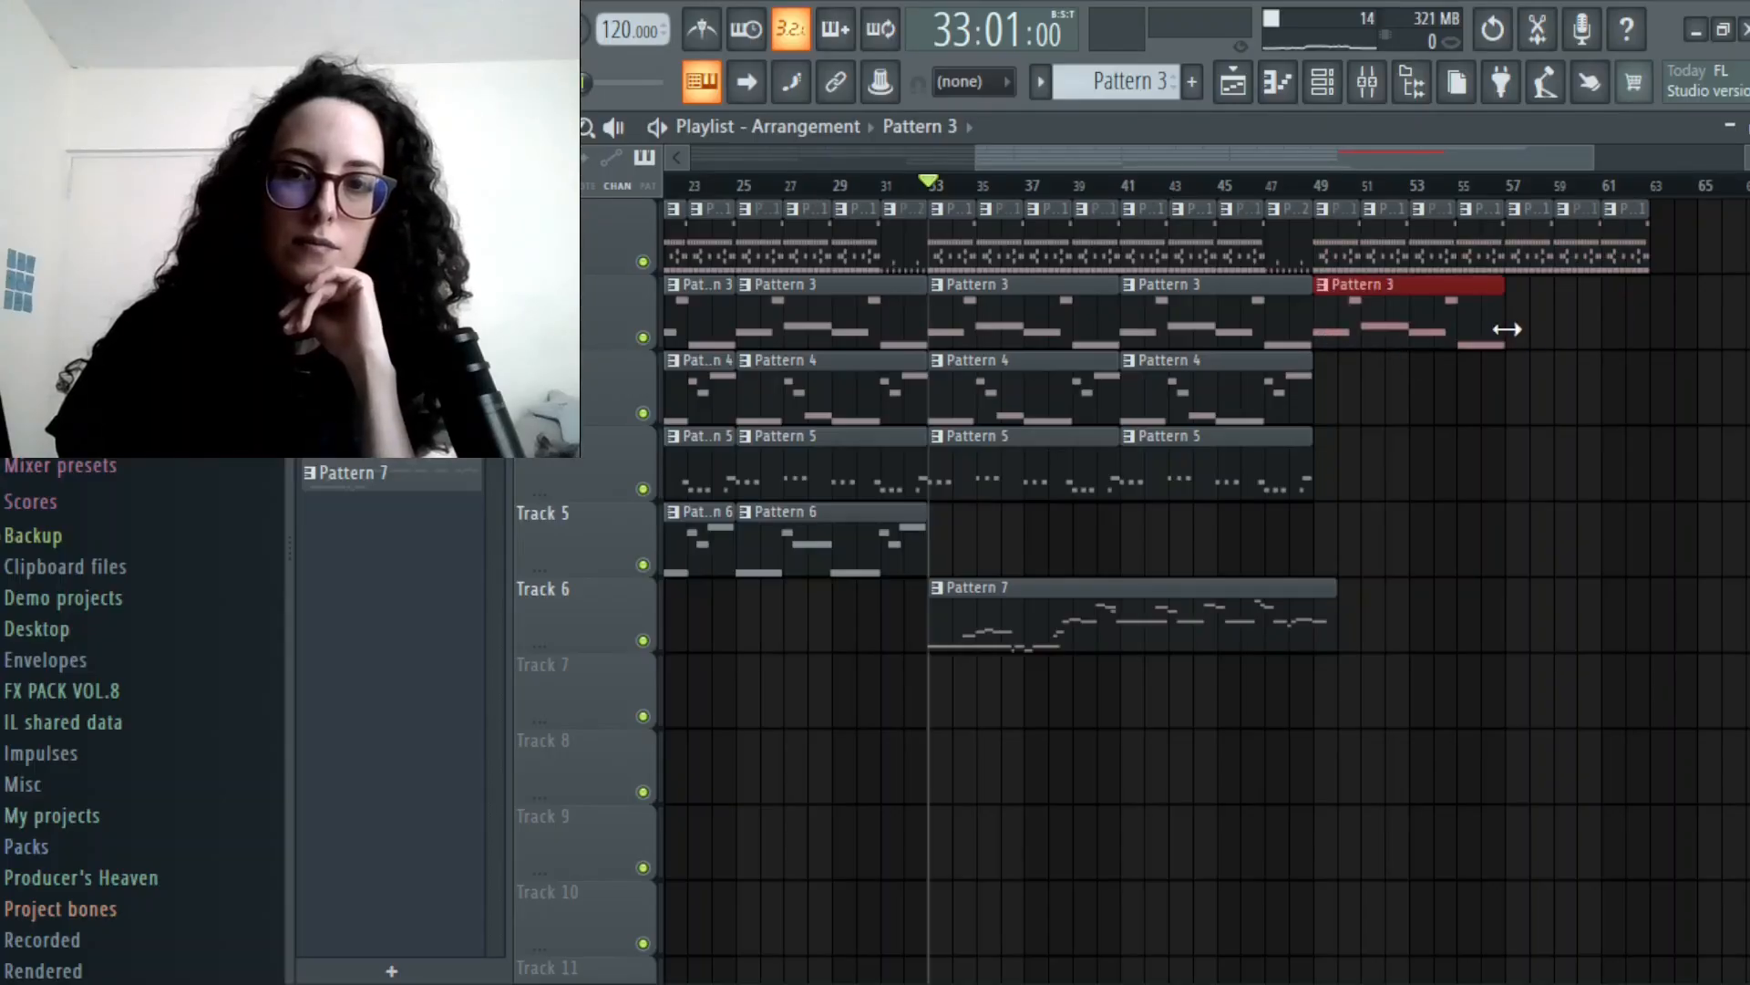
{"action": "key", "text": "ctrl+b"}
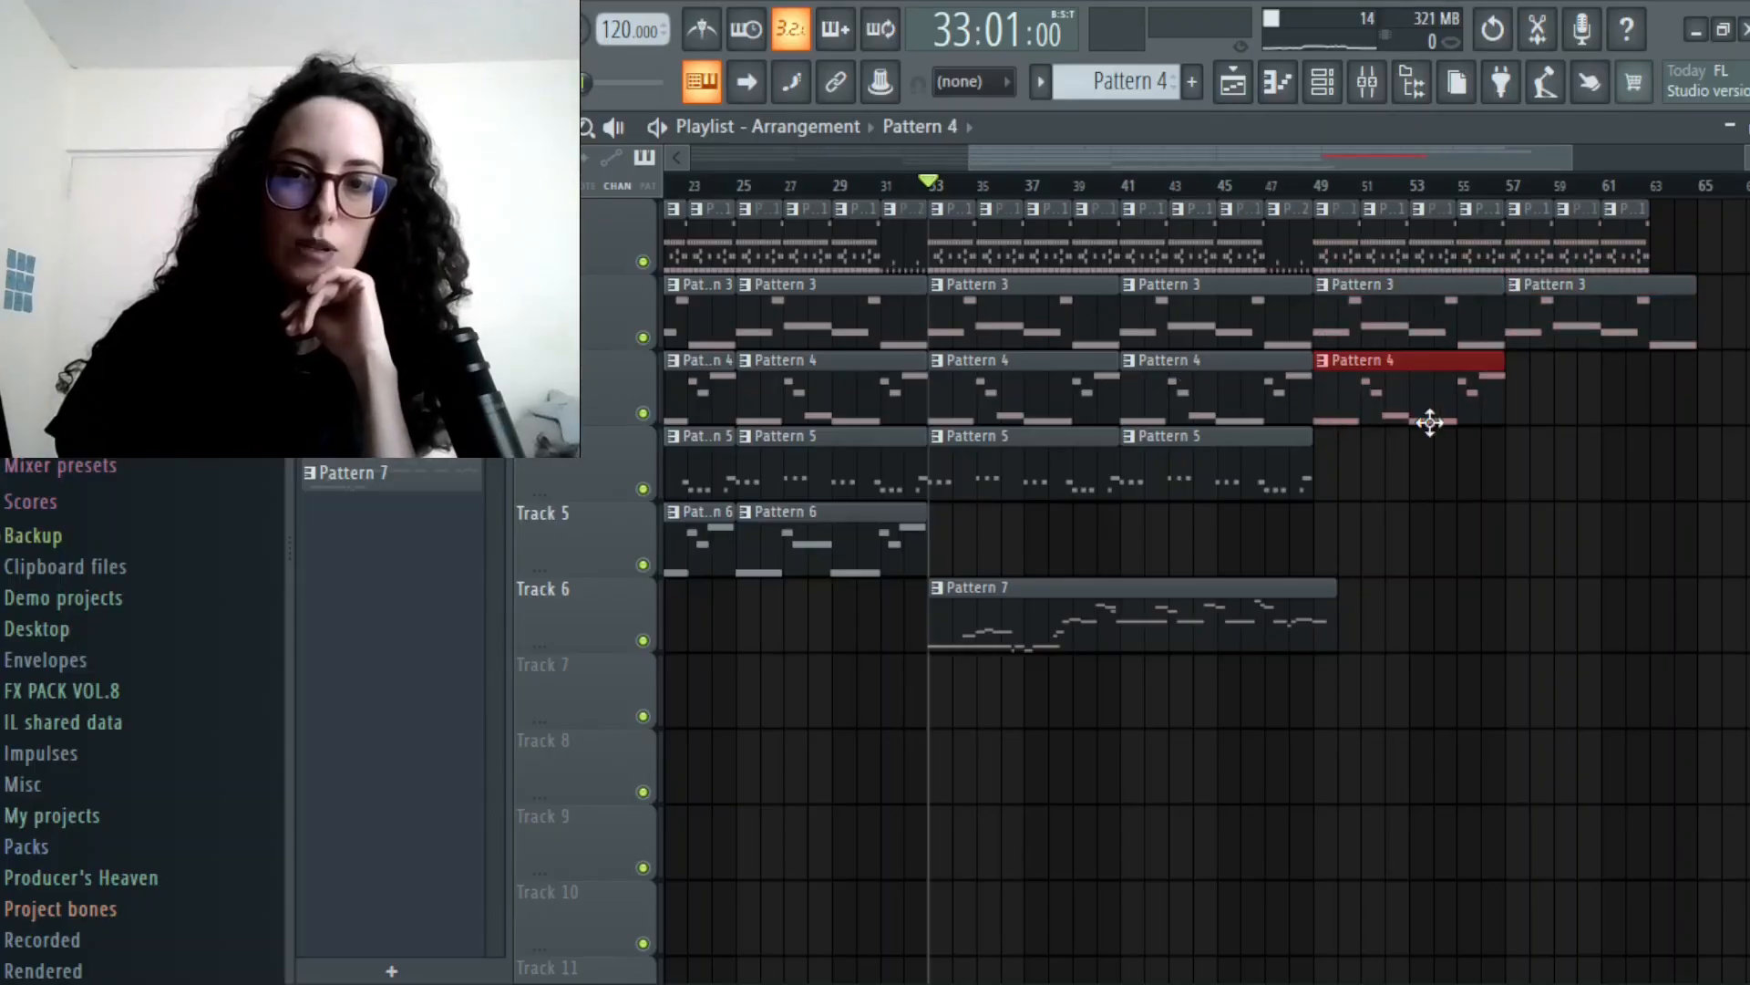
{"action": "key", "text": "ctrl+b"}
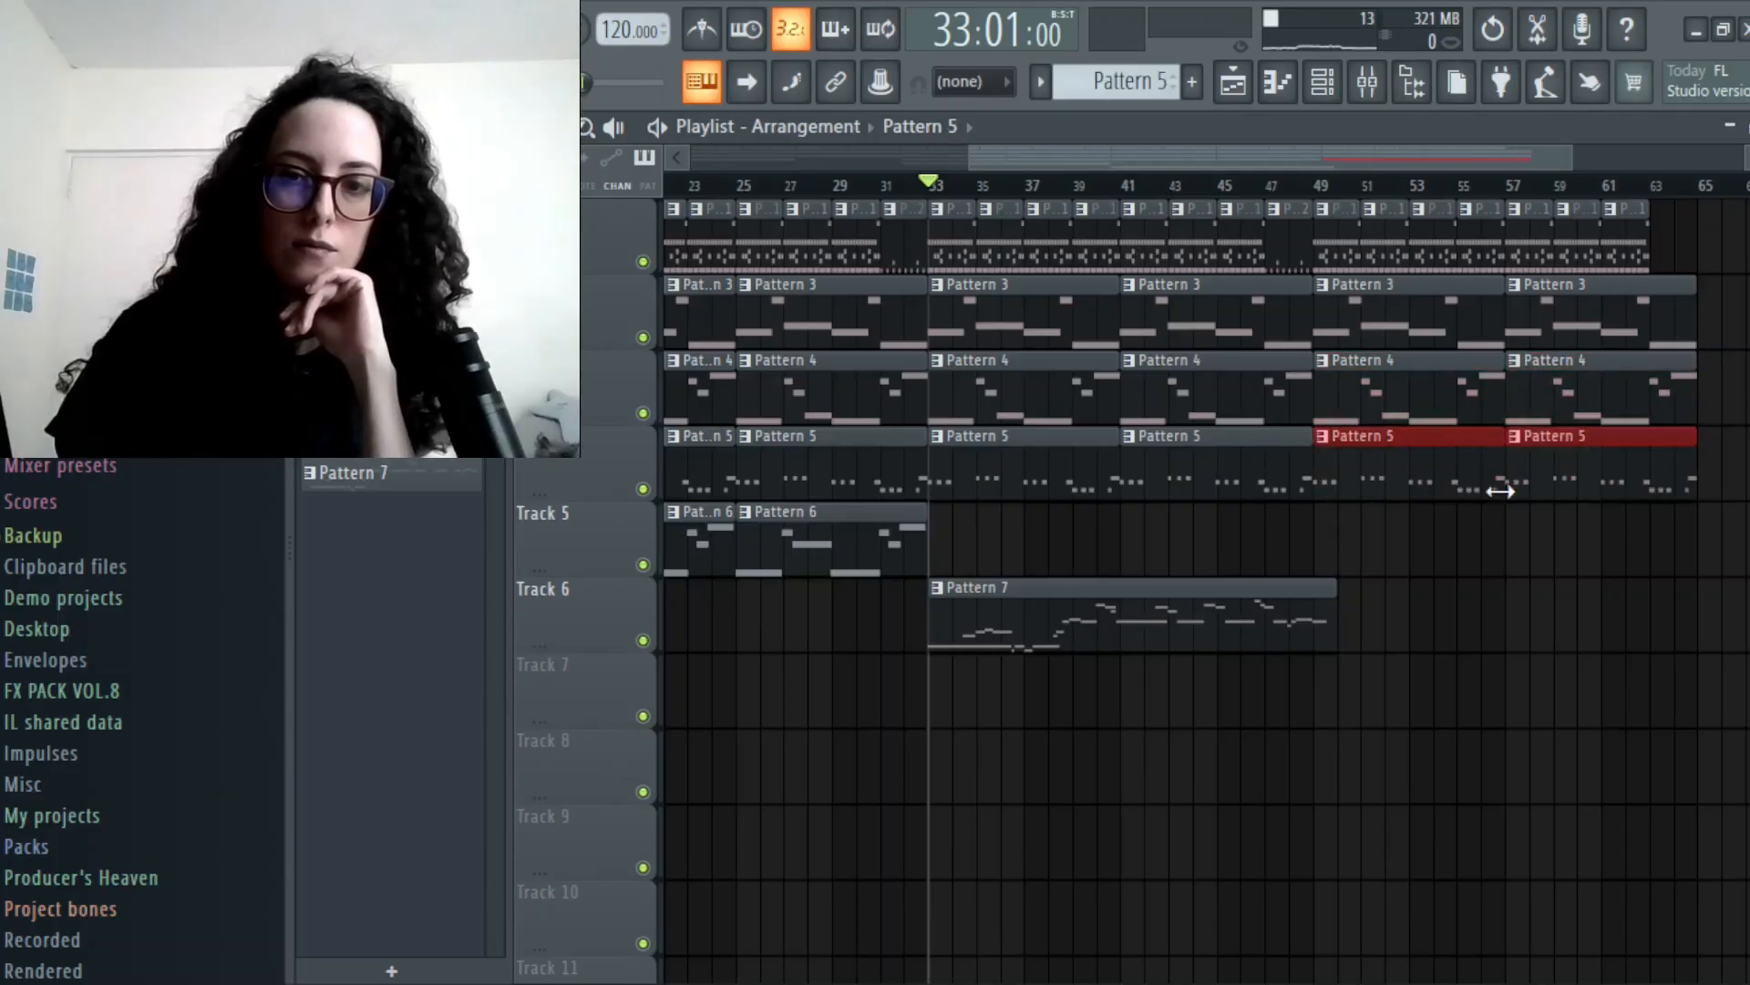
- Place Pattern 6 clips on Track 5 at bars 49 and 57
{"action": "left_click_drag", "start_coordinate": [1255, 157], "coordinate": [1062, 173]}
{"action": "left_click_drag", "start_coordinate": [959, 157], "coordinate": [1179, 315]}
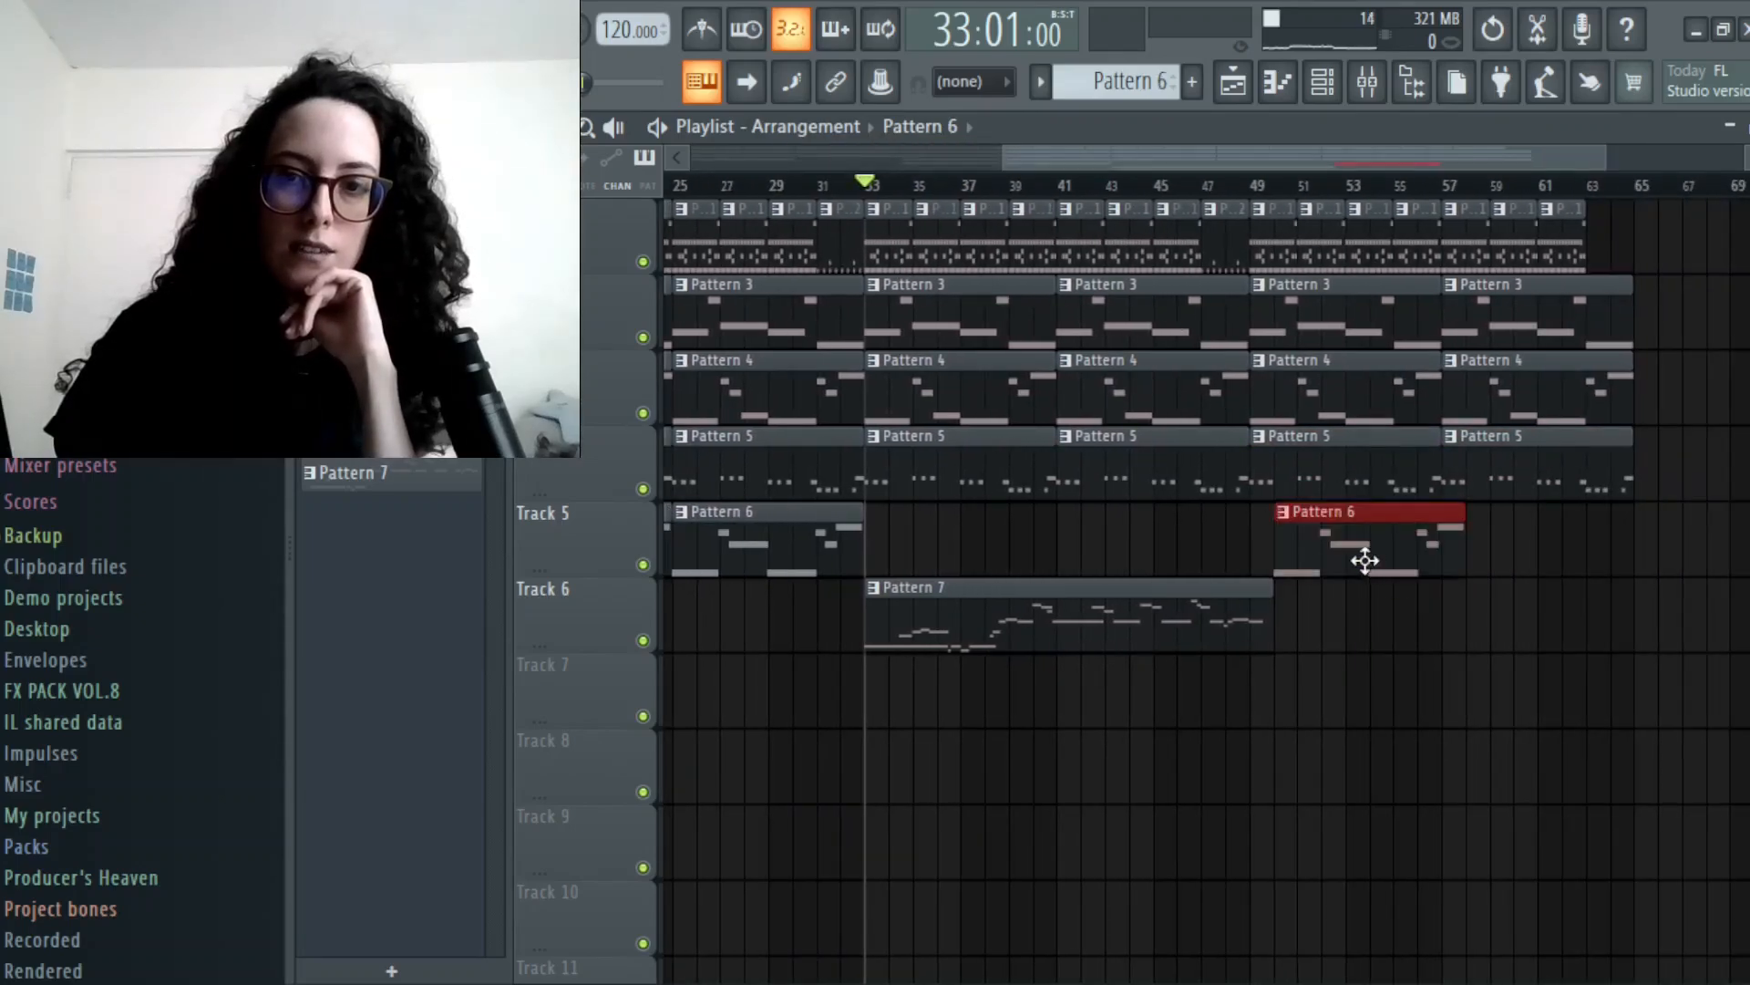
{"action": "left_click", "coordinate": [1454, 558]}
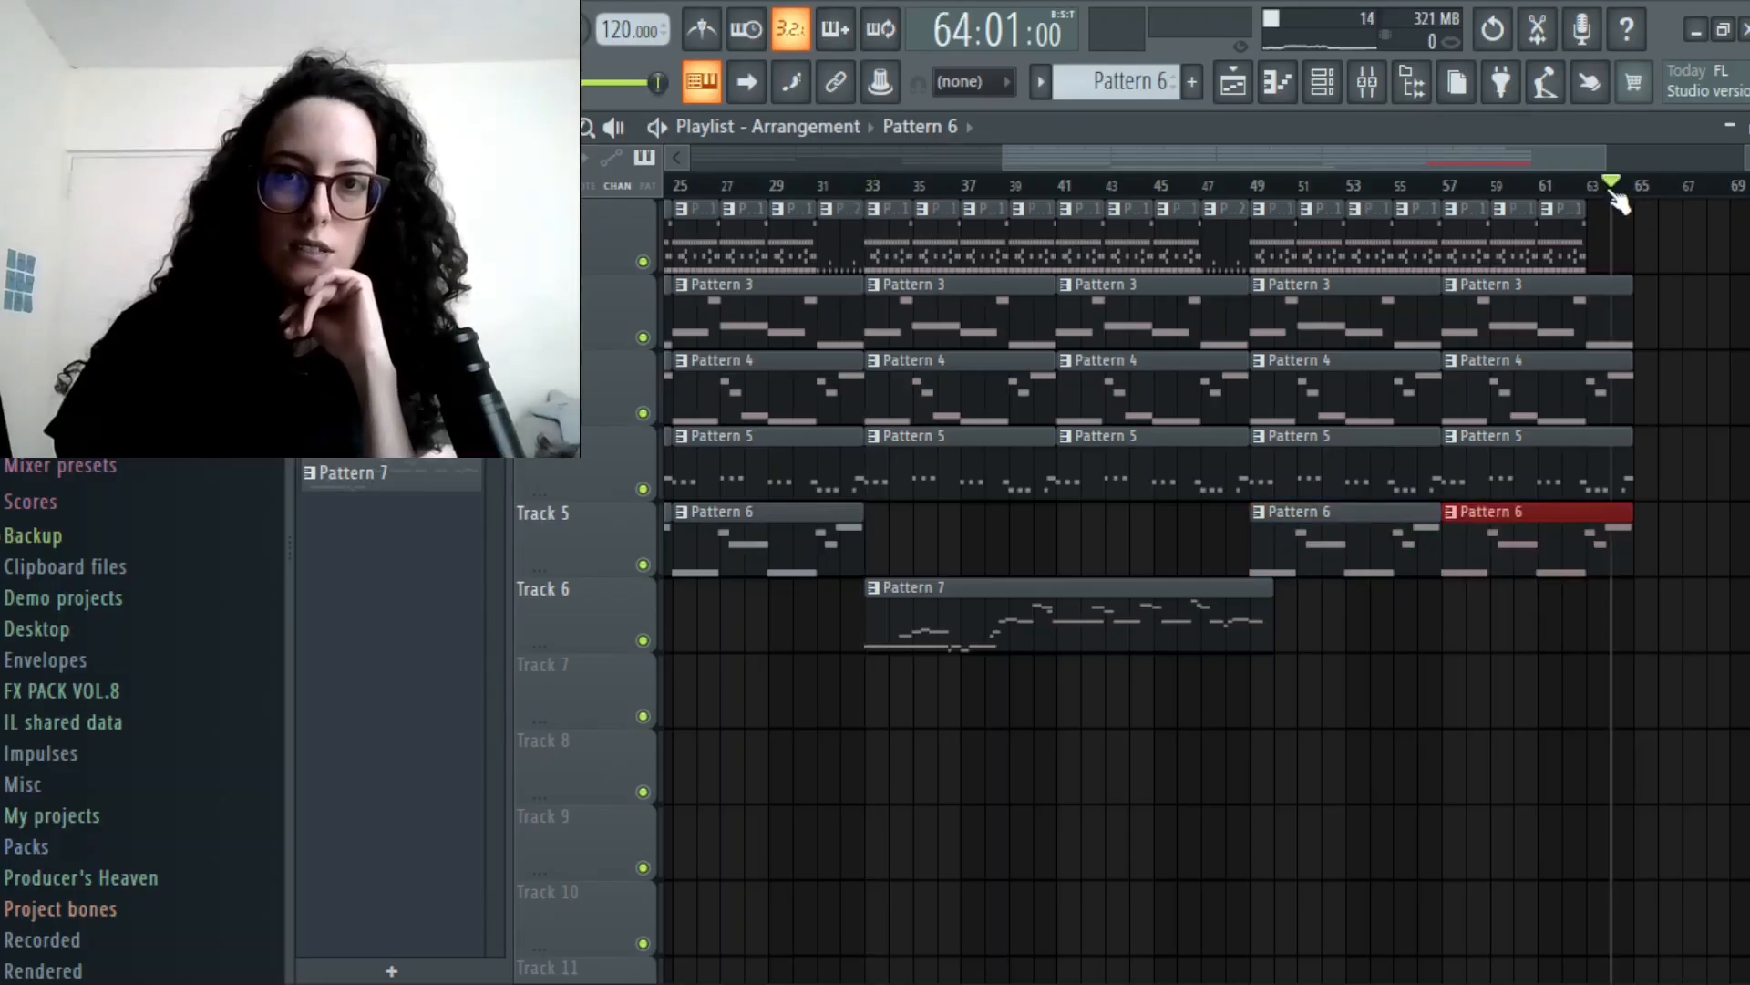
- Switch the time display to minutes and seconds, and place Pattern 2 on the first track at bar 63
{"action": "left_click", "coordinate": [983, 28]}
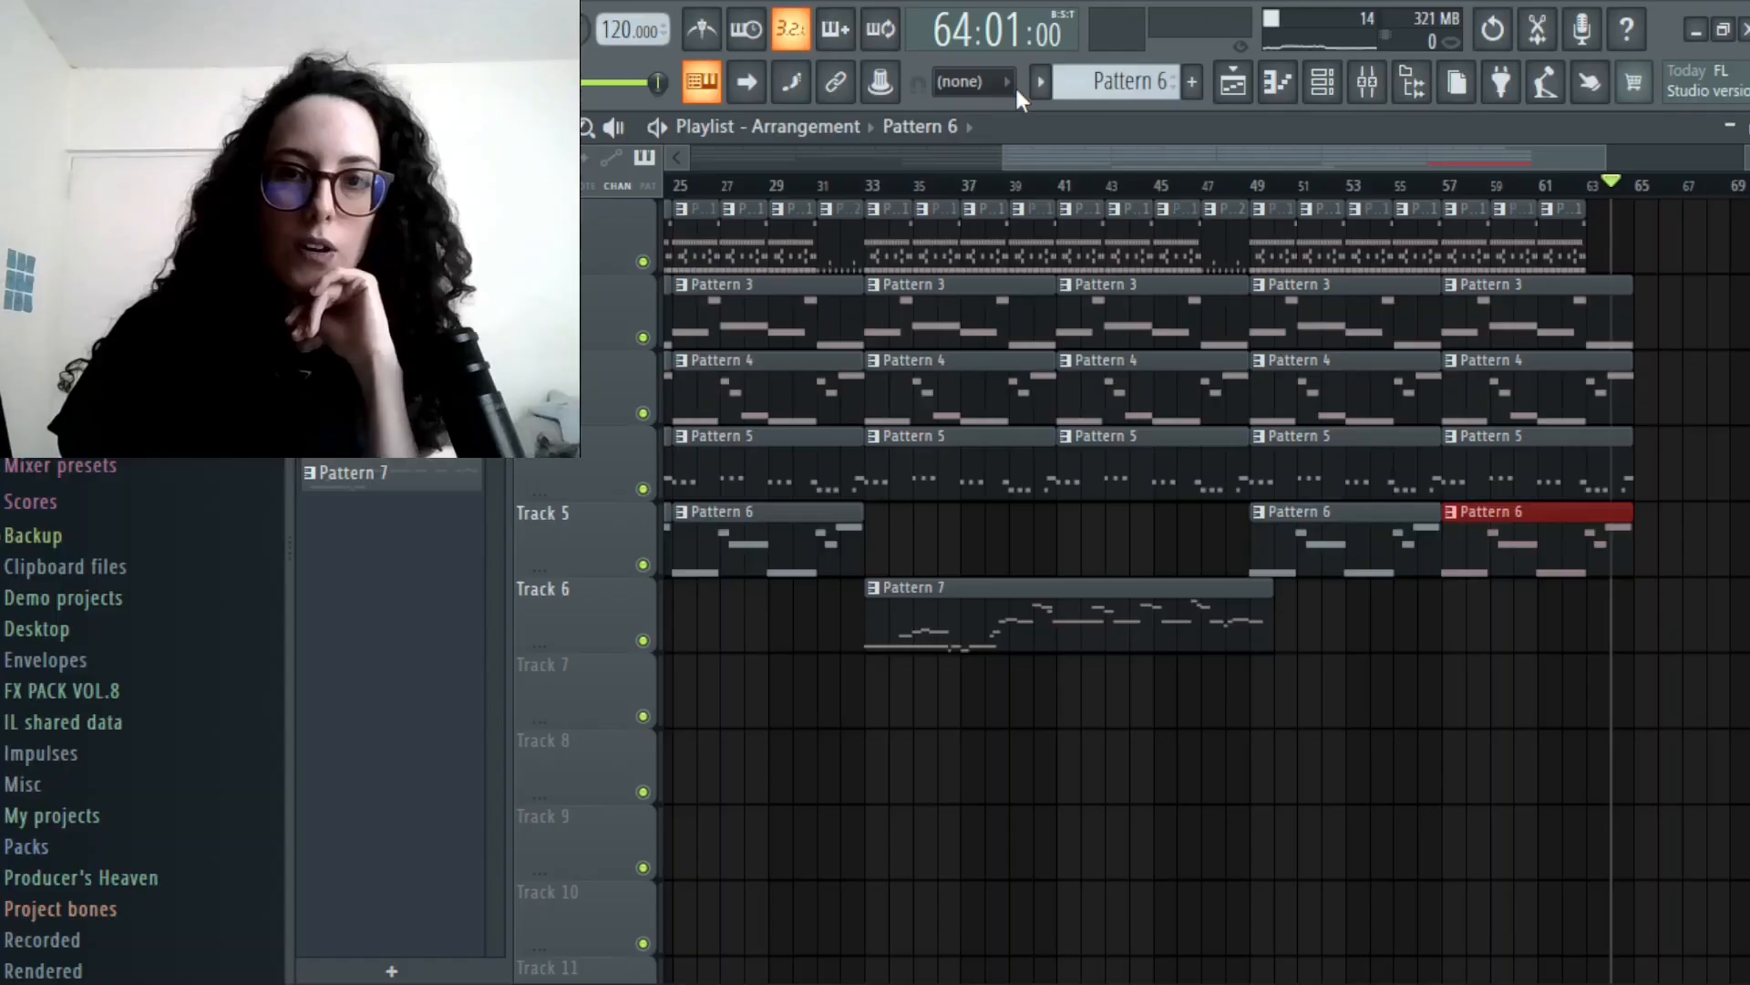
{"action": "left_click_drag", "start_coordinate": [1363, 157], "coordinate": [1403, 230]}
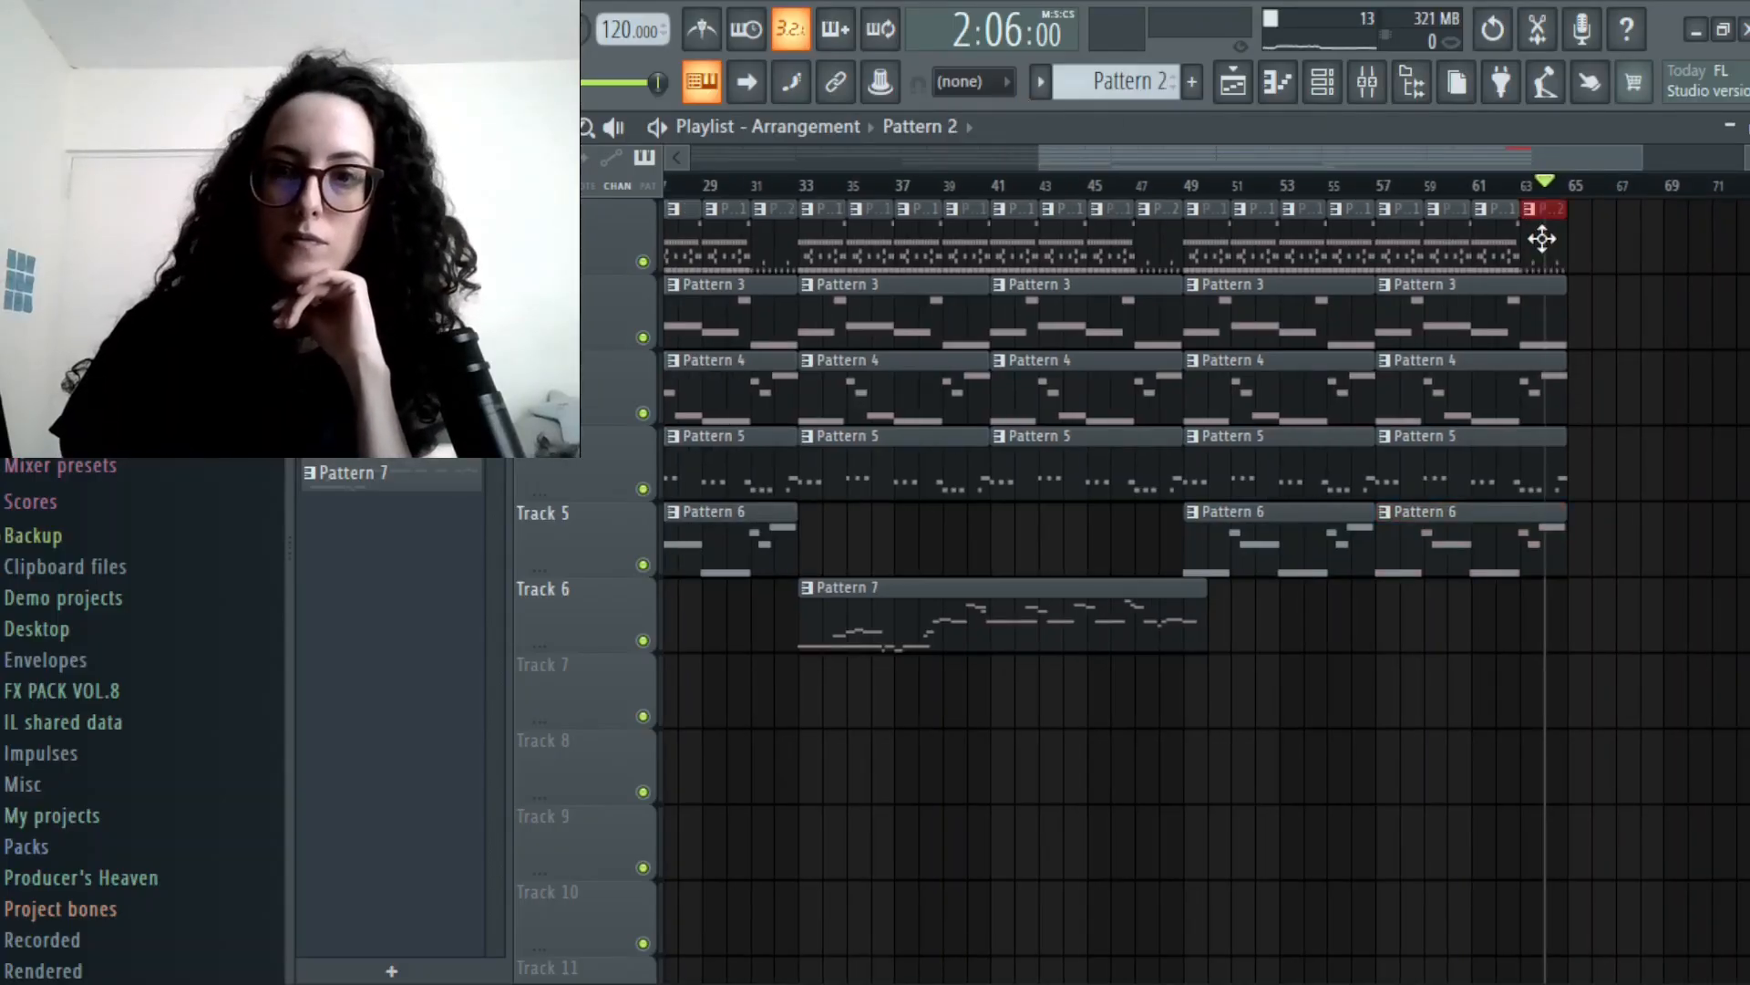
- Play the arrangement from the start and move the misplaced Pattern 5 clip back to bar 9 on the fourth track
{"action": "left_click_drag", "start_coordinate": [1446, 161], "coordinate": [864, 113]}
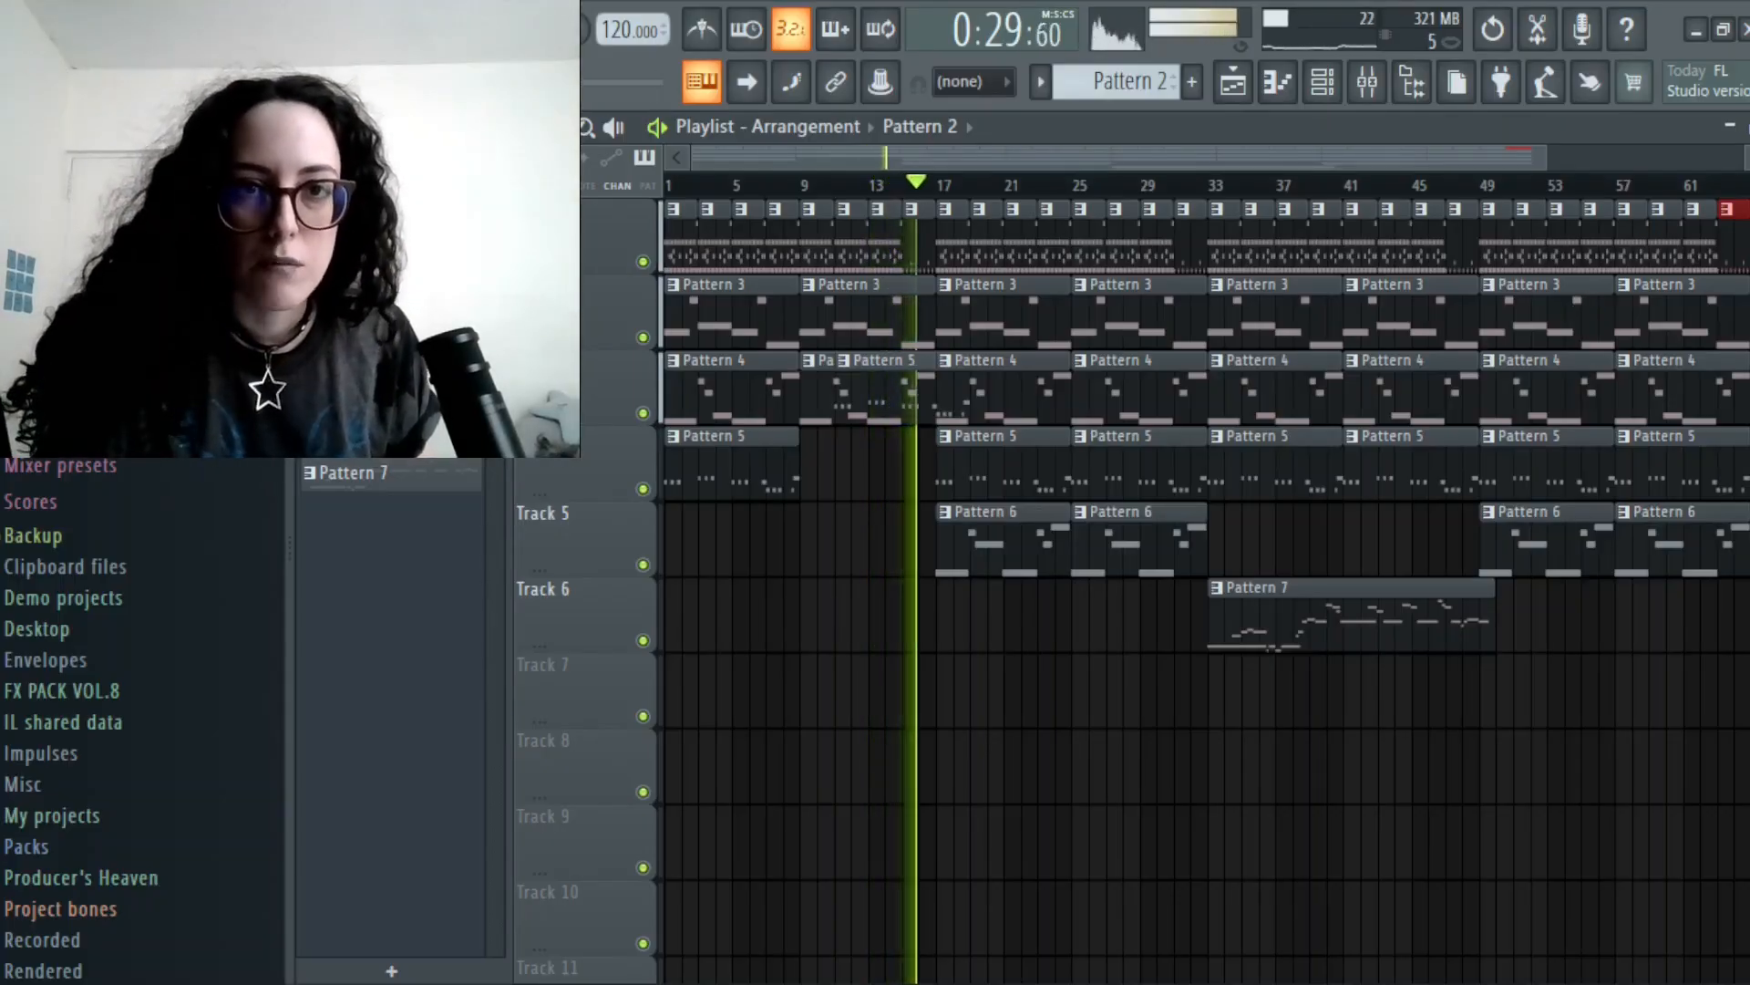
{"action": "key", "text": "space"}
{"action": "left_click_drag", "start_coordinate": [1554, 175], "coordinate": [1007, 175]}
{"action": "double_click", "coordinate": [1313, 407]}
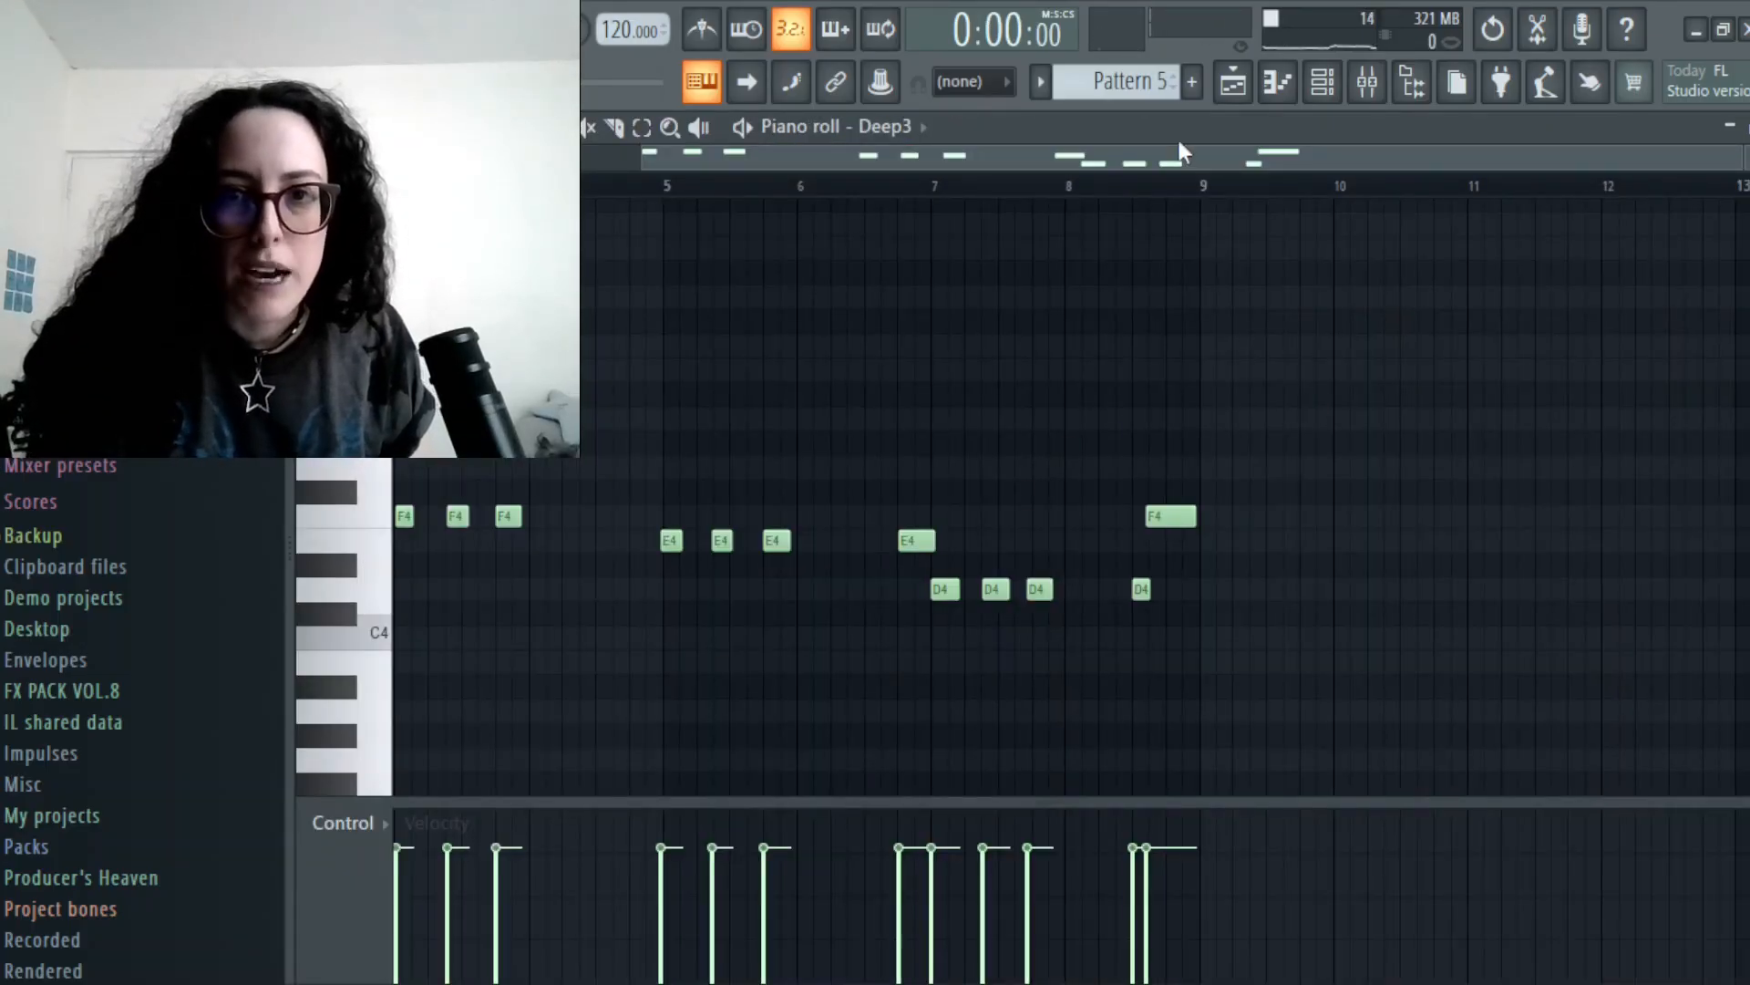
{"action": "left_click", "coordinate": [1233, 82]}
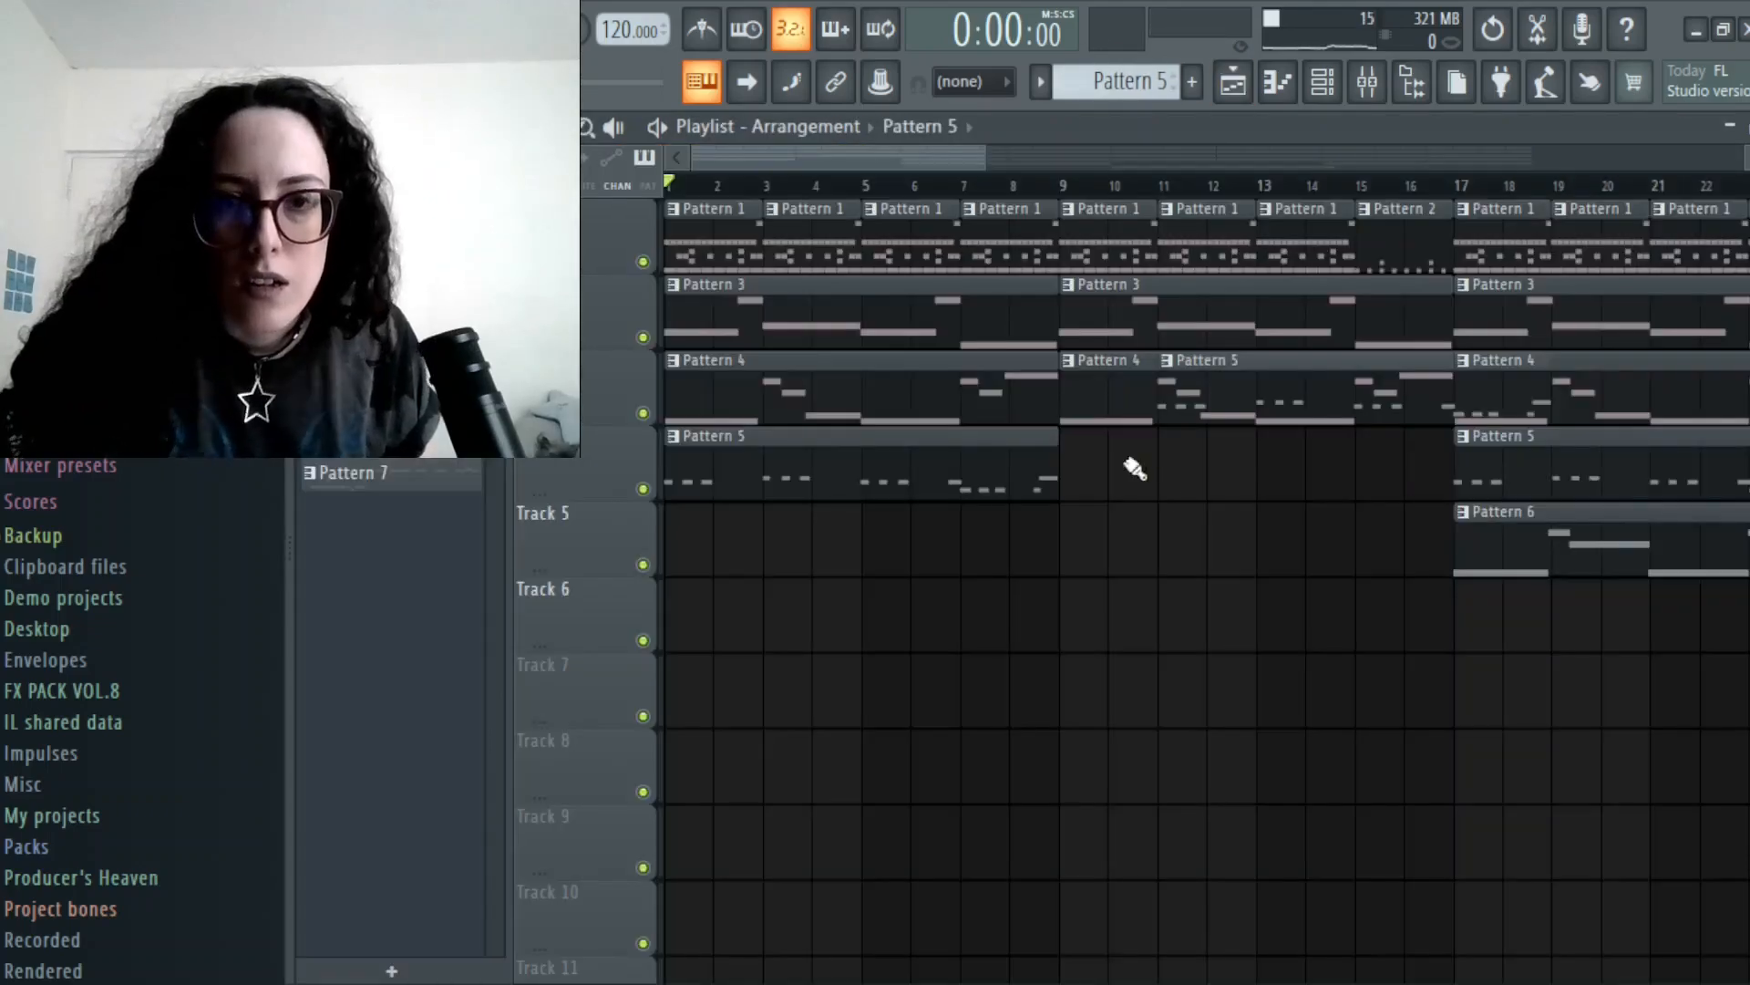
{"action": "left_click_drag", "start_coordinate": [1223, 413], "coordinate": [1215, 516]}
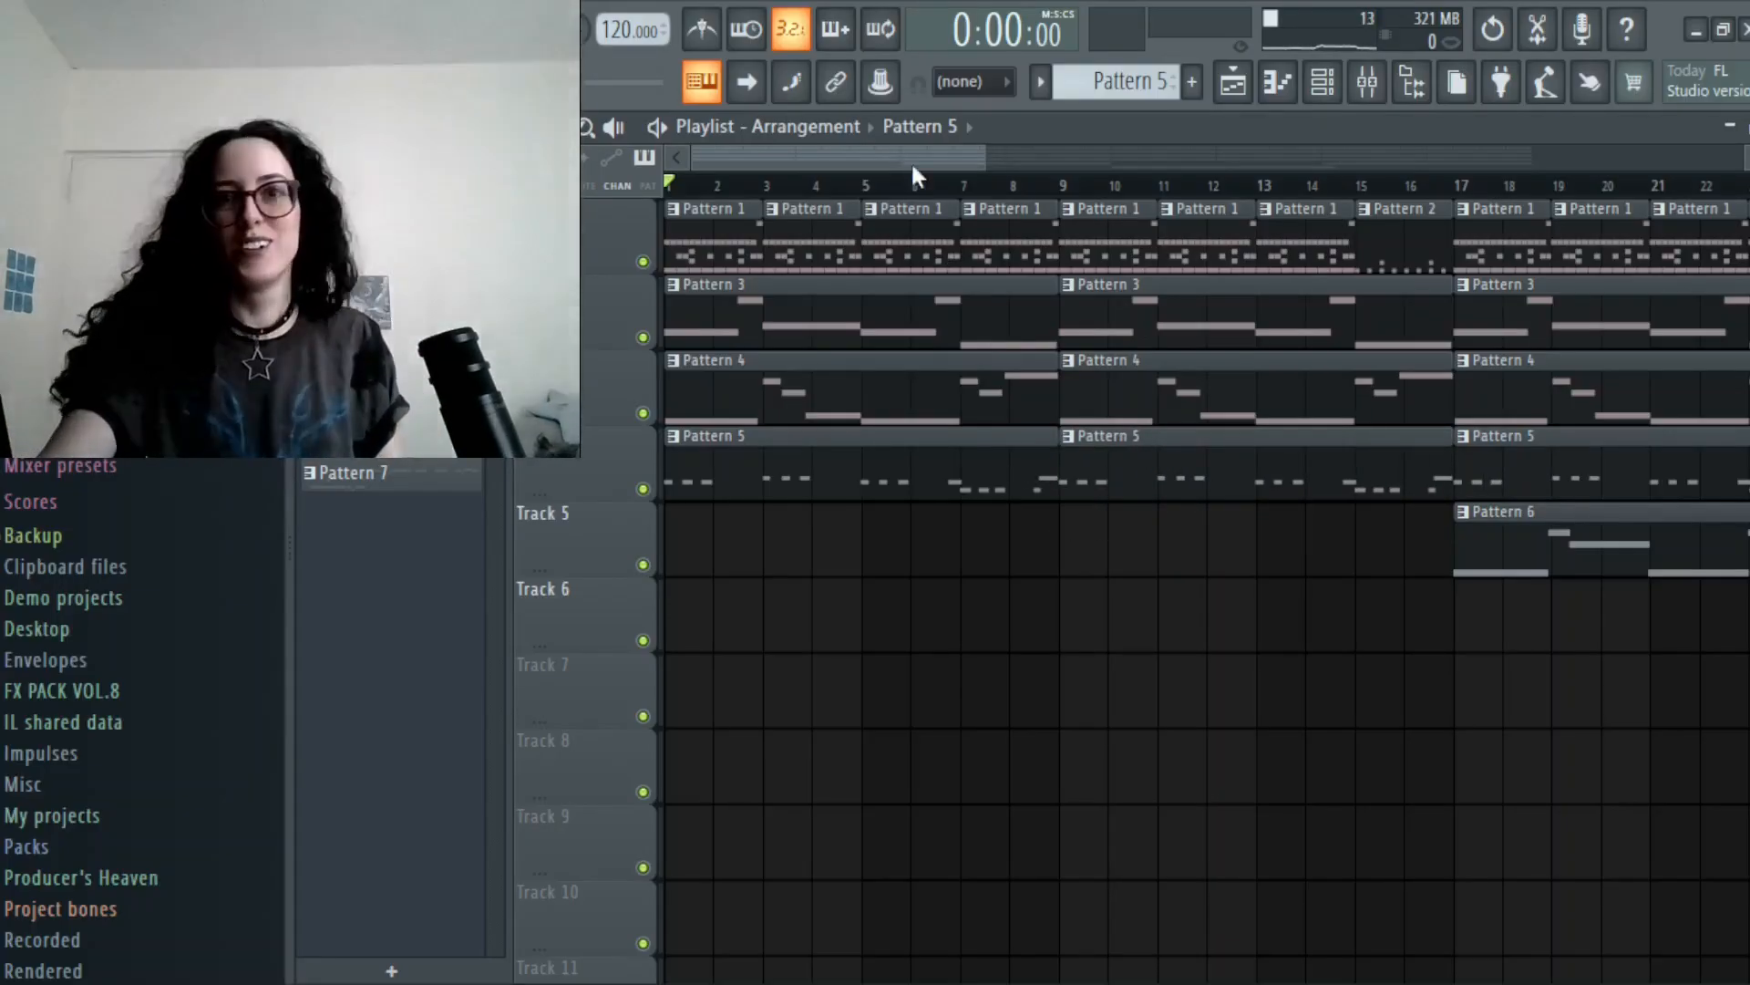
- Look through the whole arrangement and play it from bar 17
{"action": "left_click_drag", "start_coordinate": [883, 155], "coordinate": [1079, 163]}
{"action": "scroll", "coordinate": [1081, 213], "scroll_direction": "right", "scroll_amount": 8}
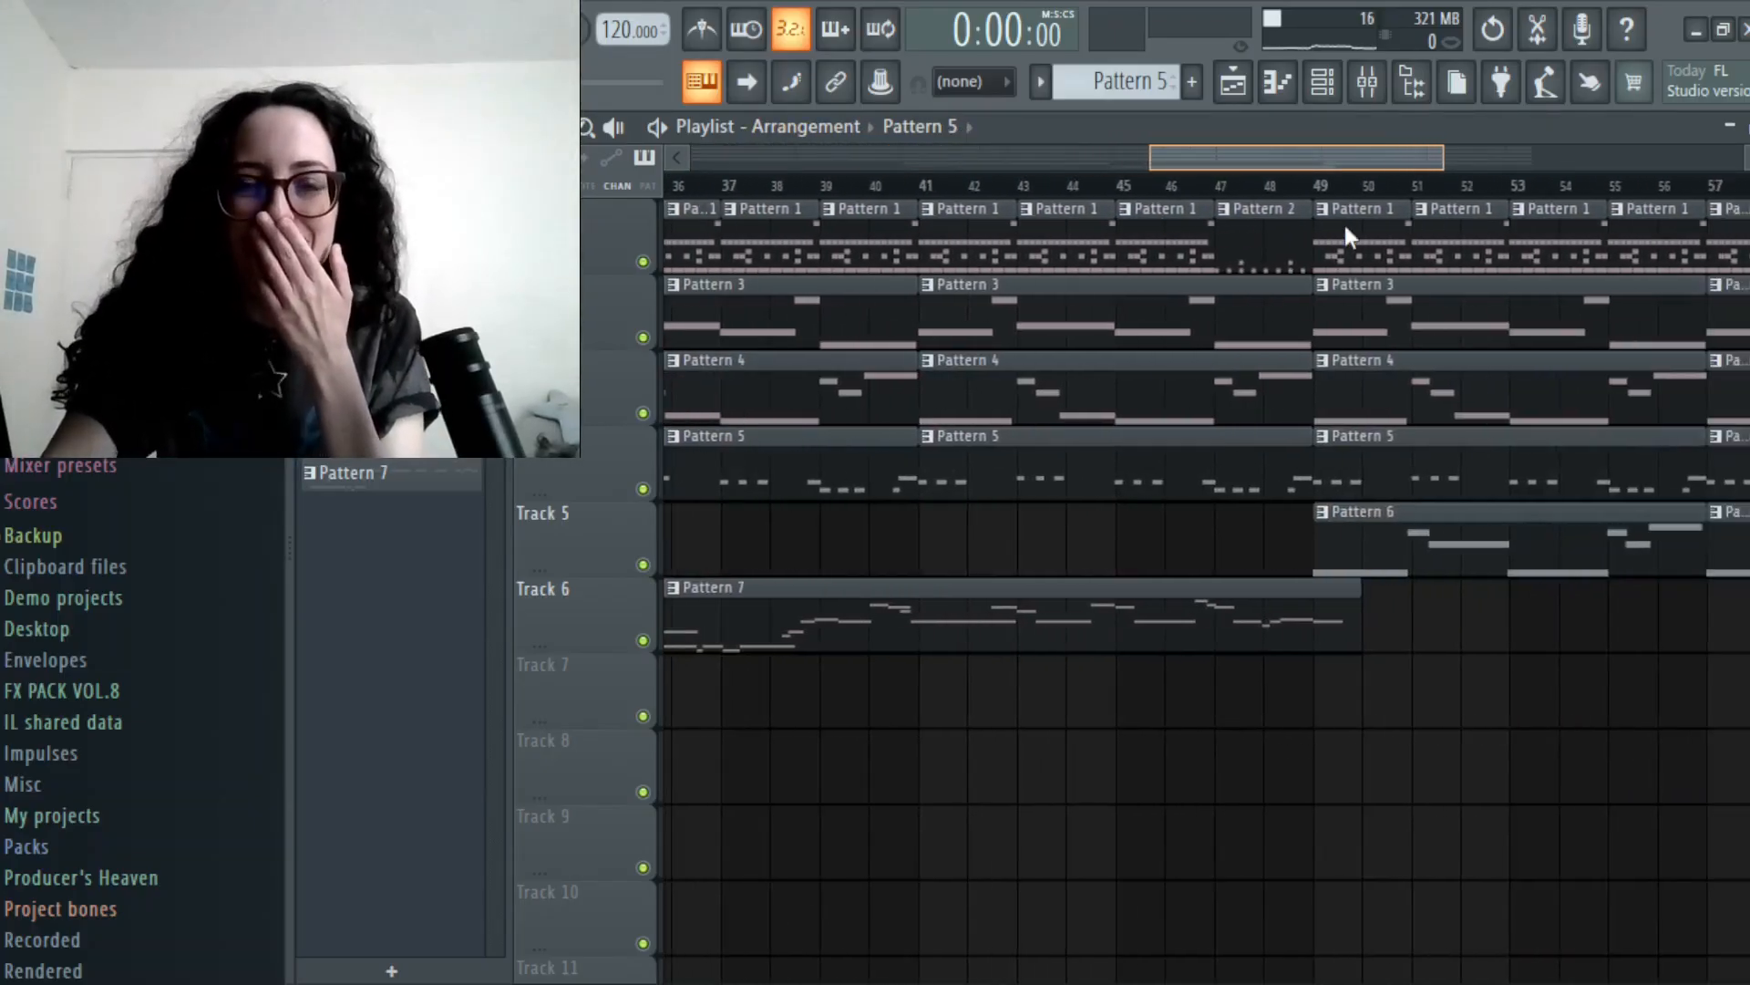
{"action": "scroll", "coordinate": [1120, 293], "scroll_direction": "left", "scroll_amount": 7}
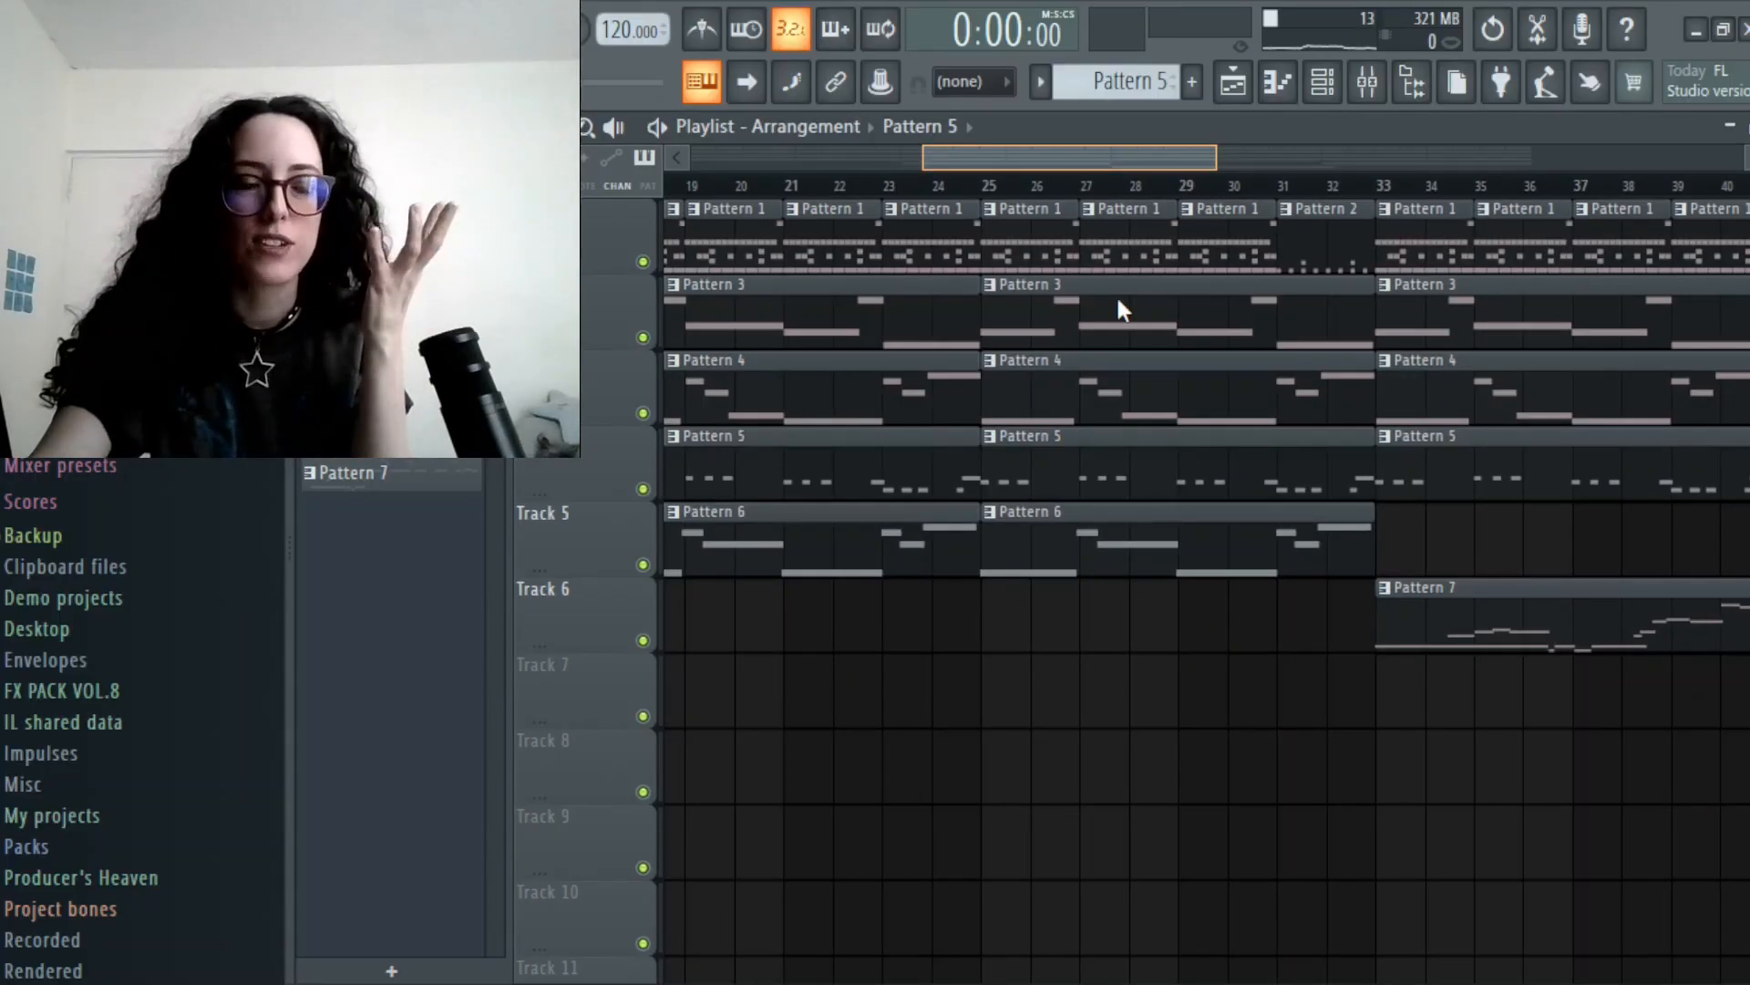
{"action": "scroll", "coordinate": [1116, 293], "scroll_direction": "right", "scroll_amount": 1}
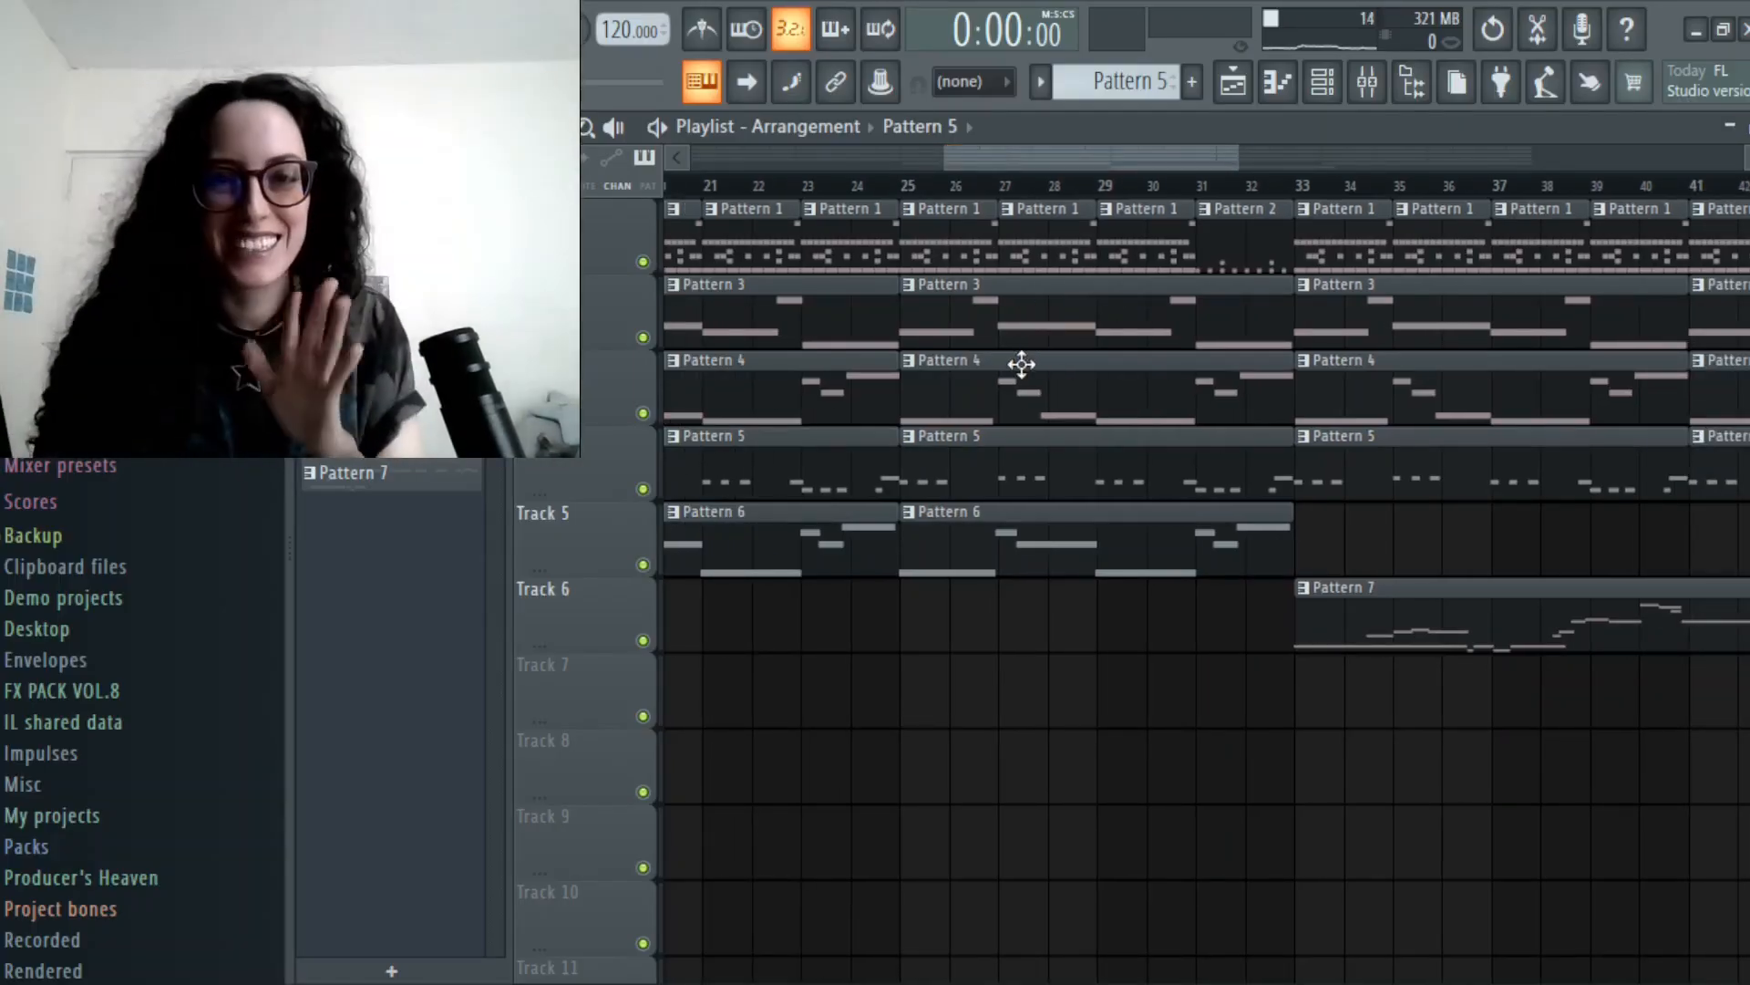
{"action": "left_click_drag", "start_coordinate": [944, 165], "coordinate": [812, 178]}
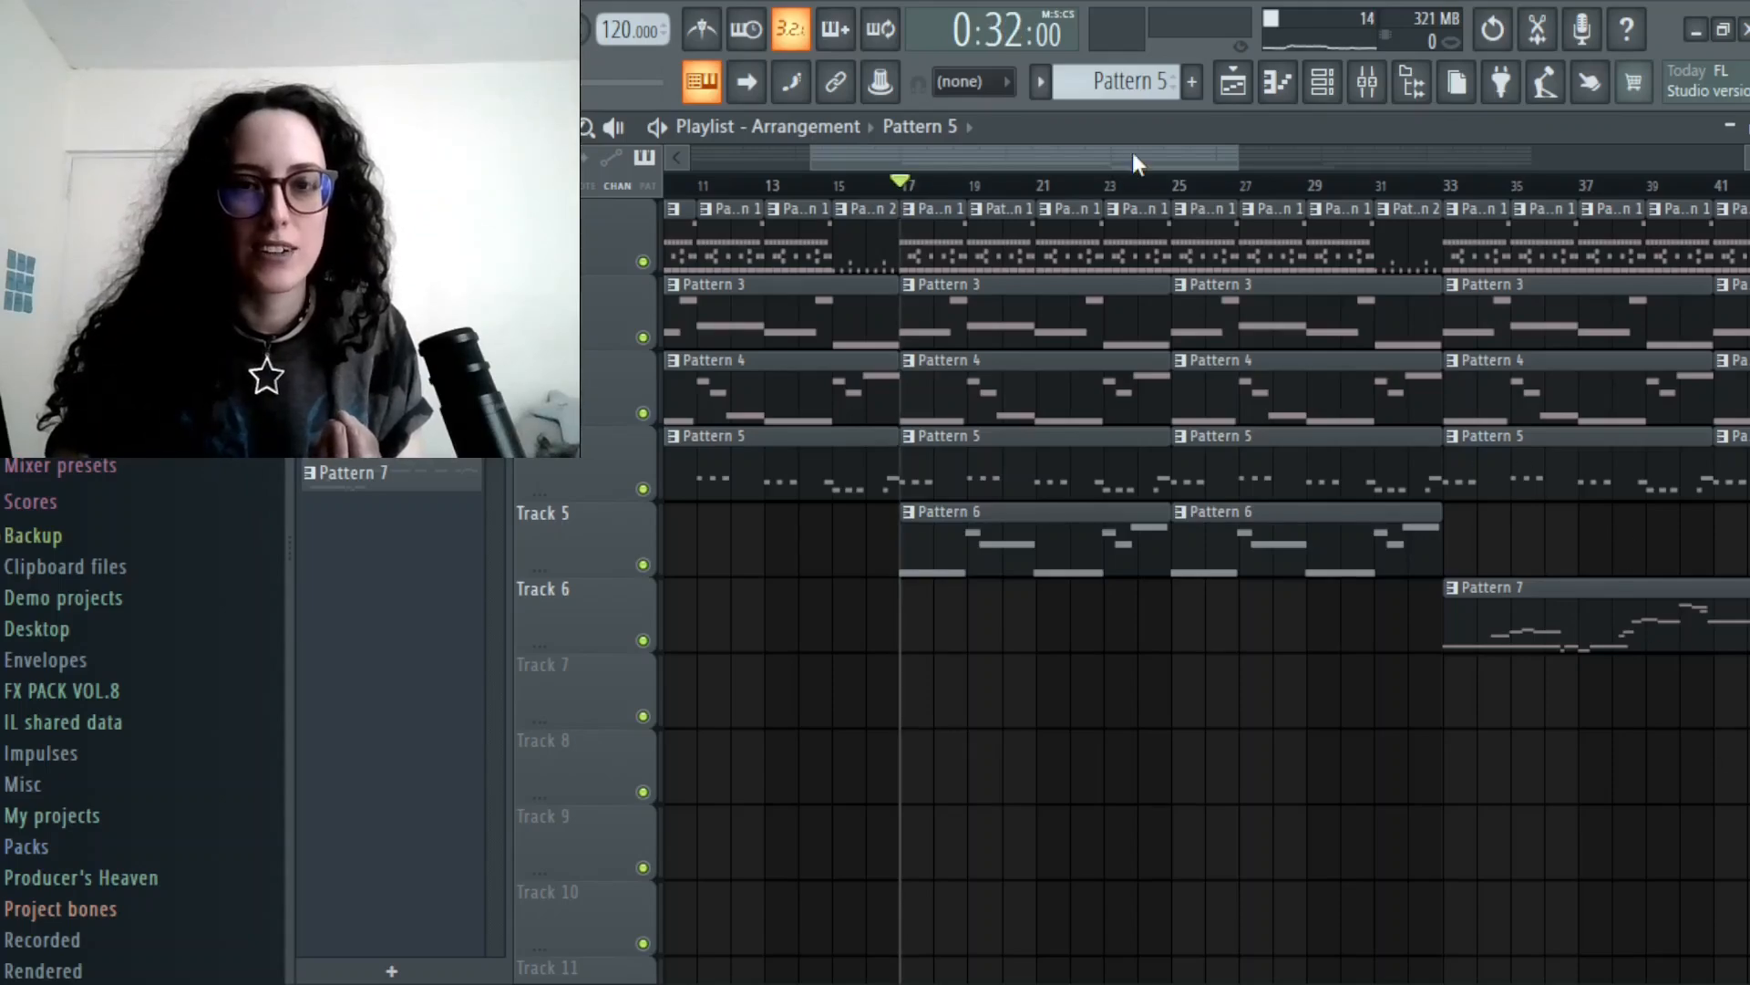
{"action": "left_click_drag", "start_coordinate": [1169, 153], "coordinate": [1049, 155]}
{"action": "key", "text": "space"}
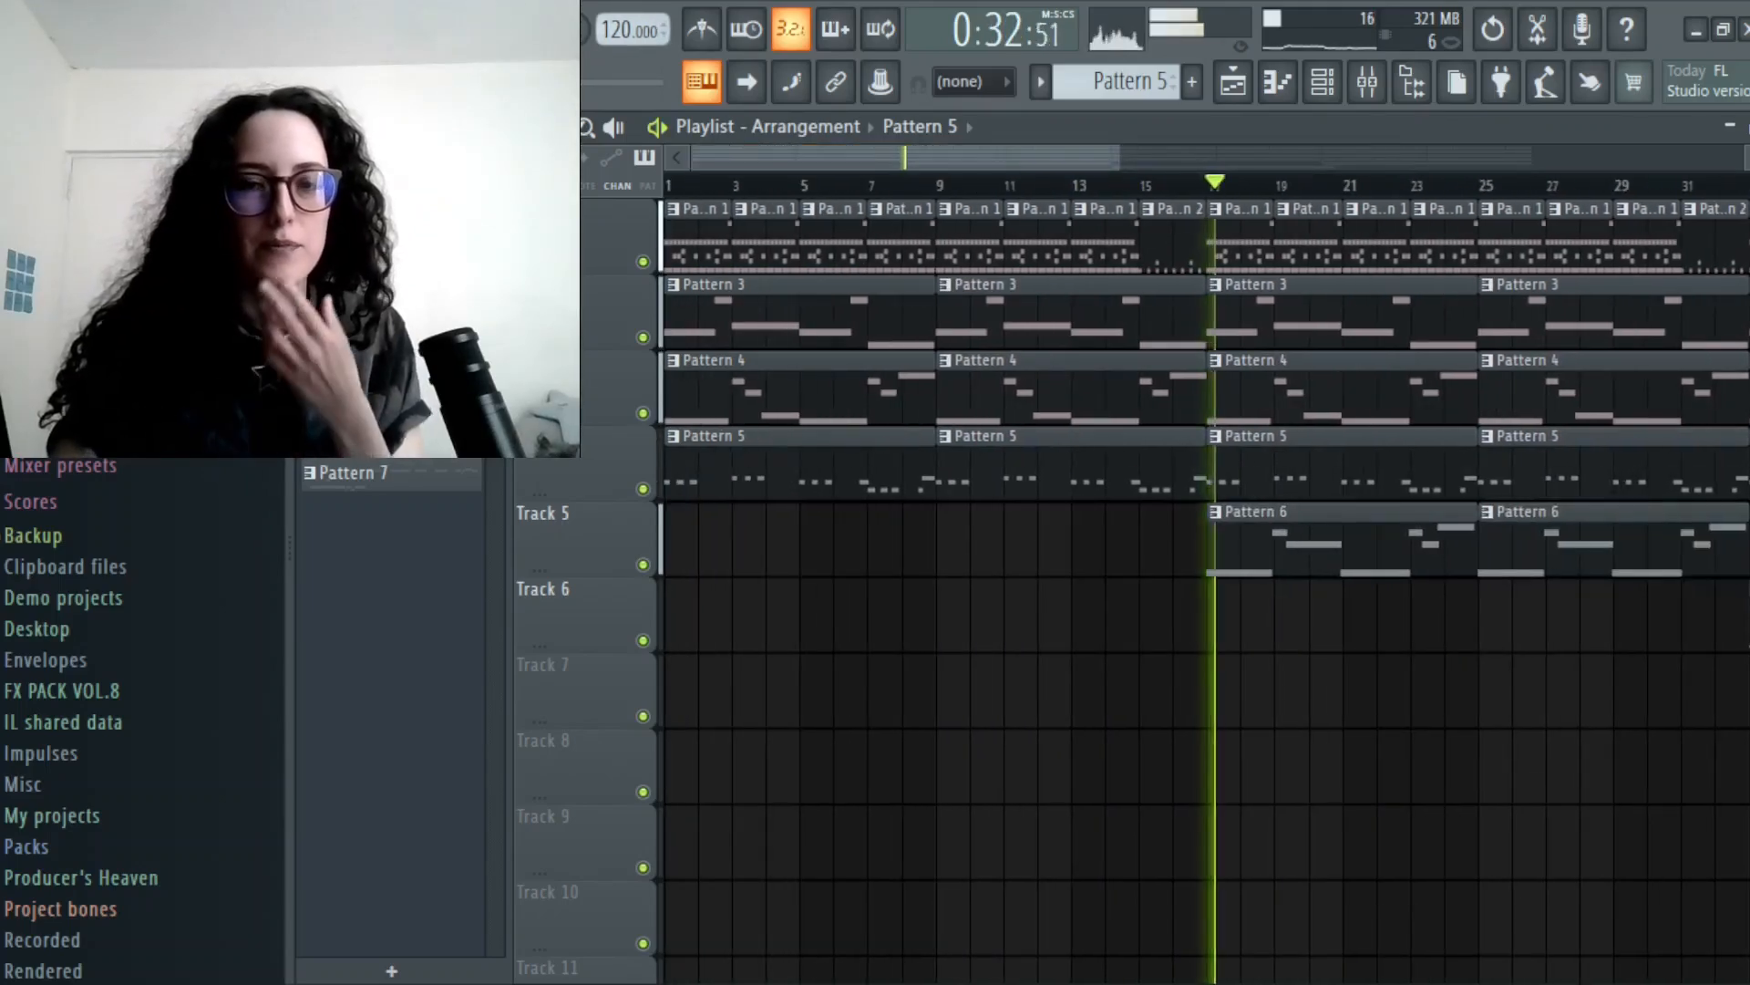
- Check the channel rack and the mixer levels of Insert 5 and Insert 6 during playback
{"action": "left_click", "coordinate": [1322, 81]}
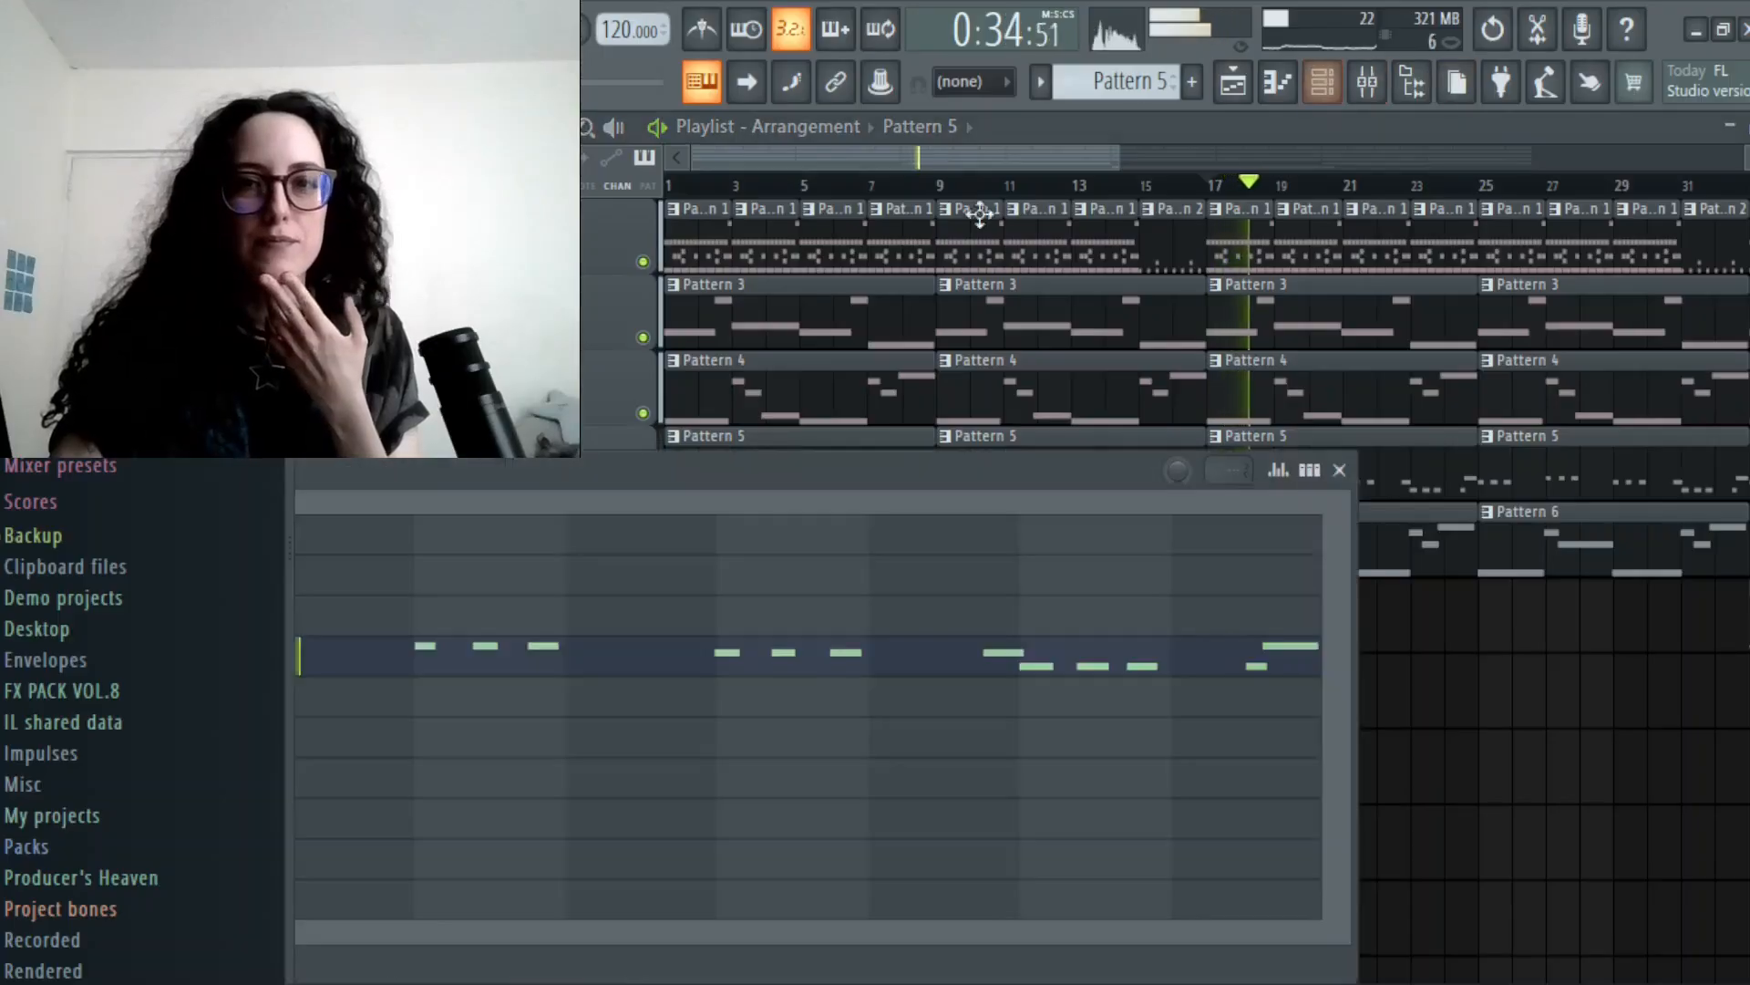
{"action": "left_click", "coordinate": [1366, 81]}
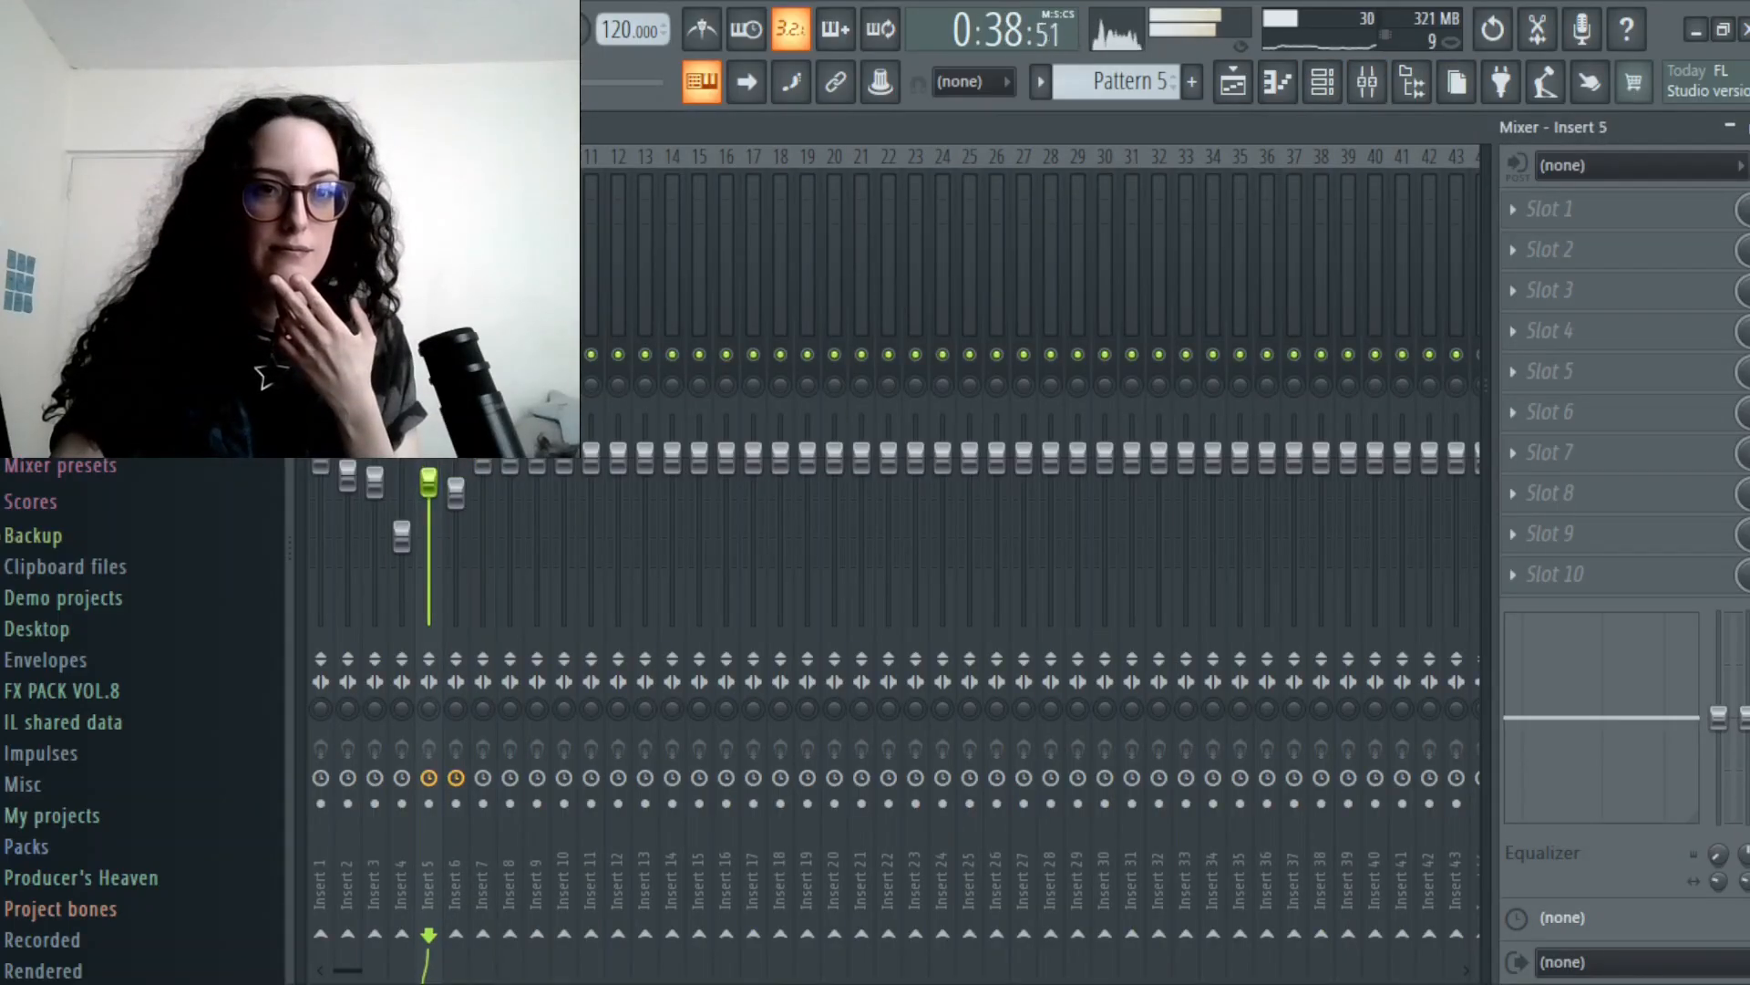
{"action": "left_click", "coordinate": [1240, 87]}
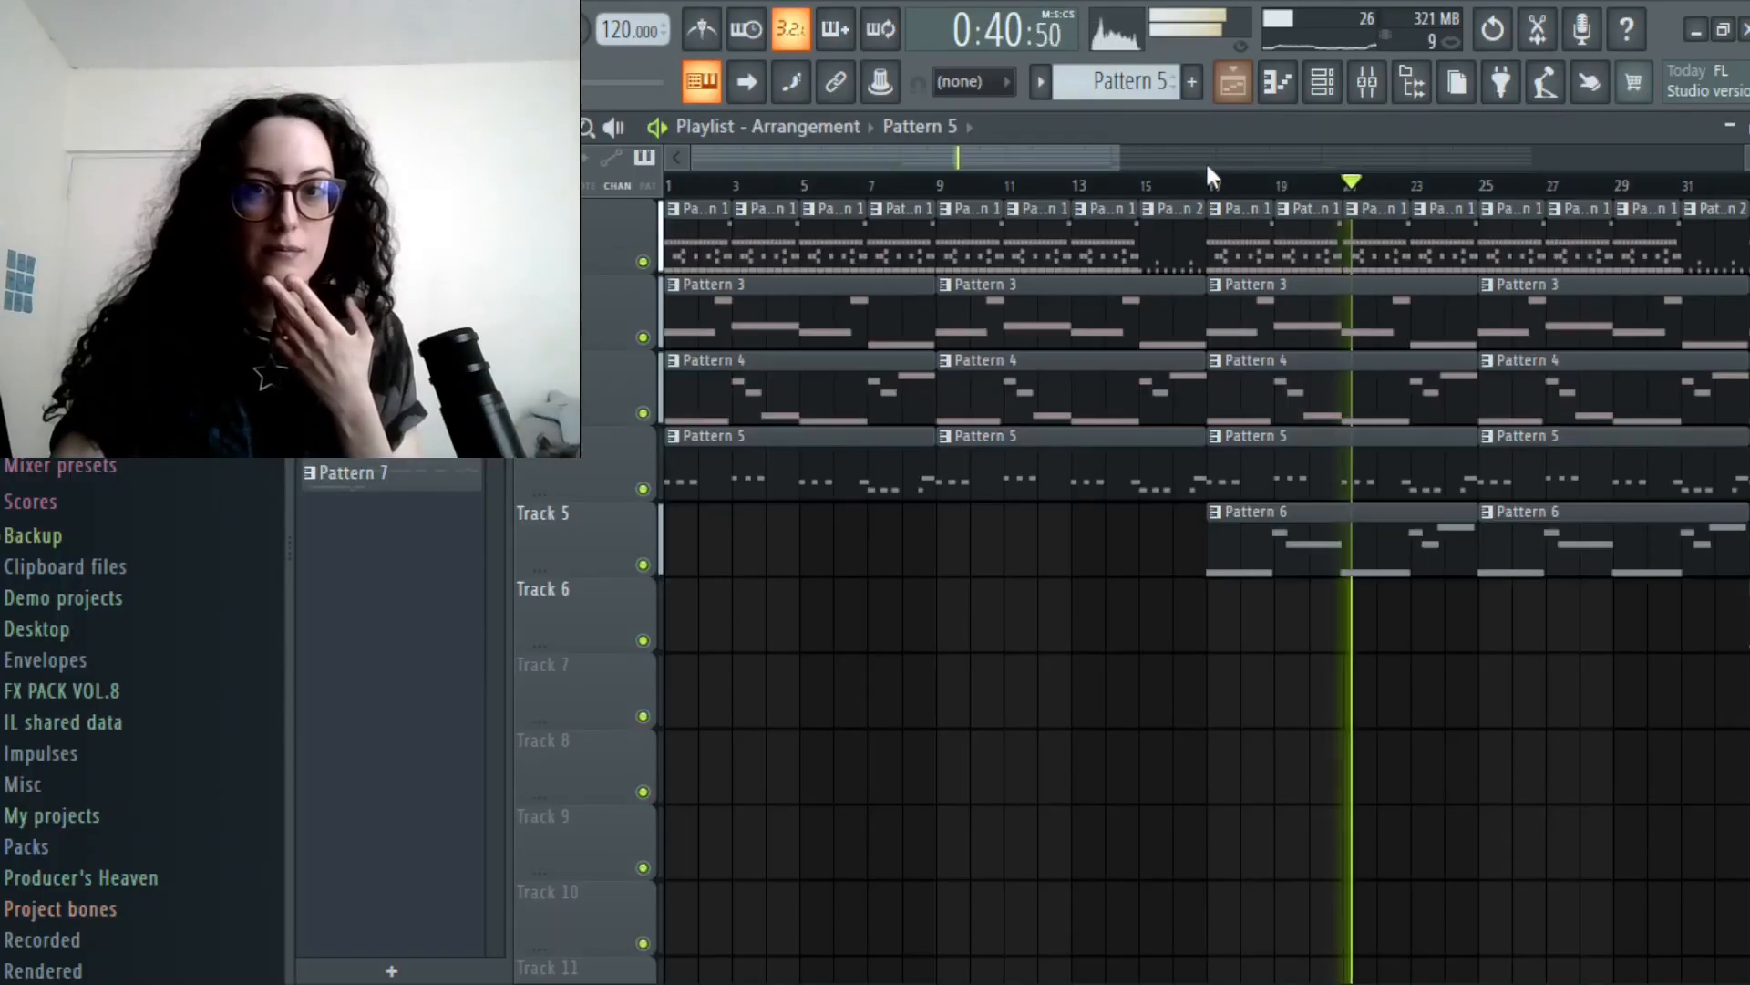
{"action": "left_click", "coordinate": [1322, 84]}
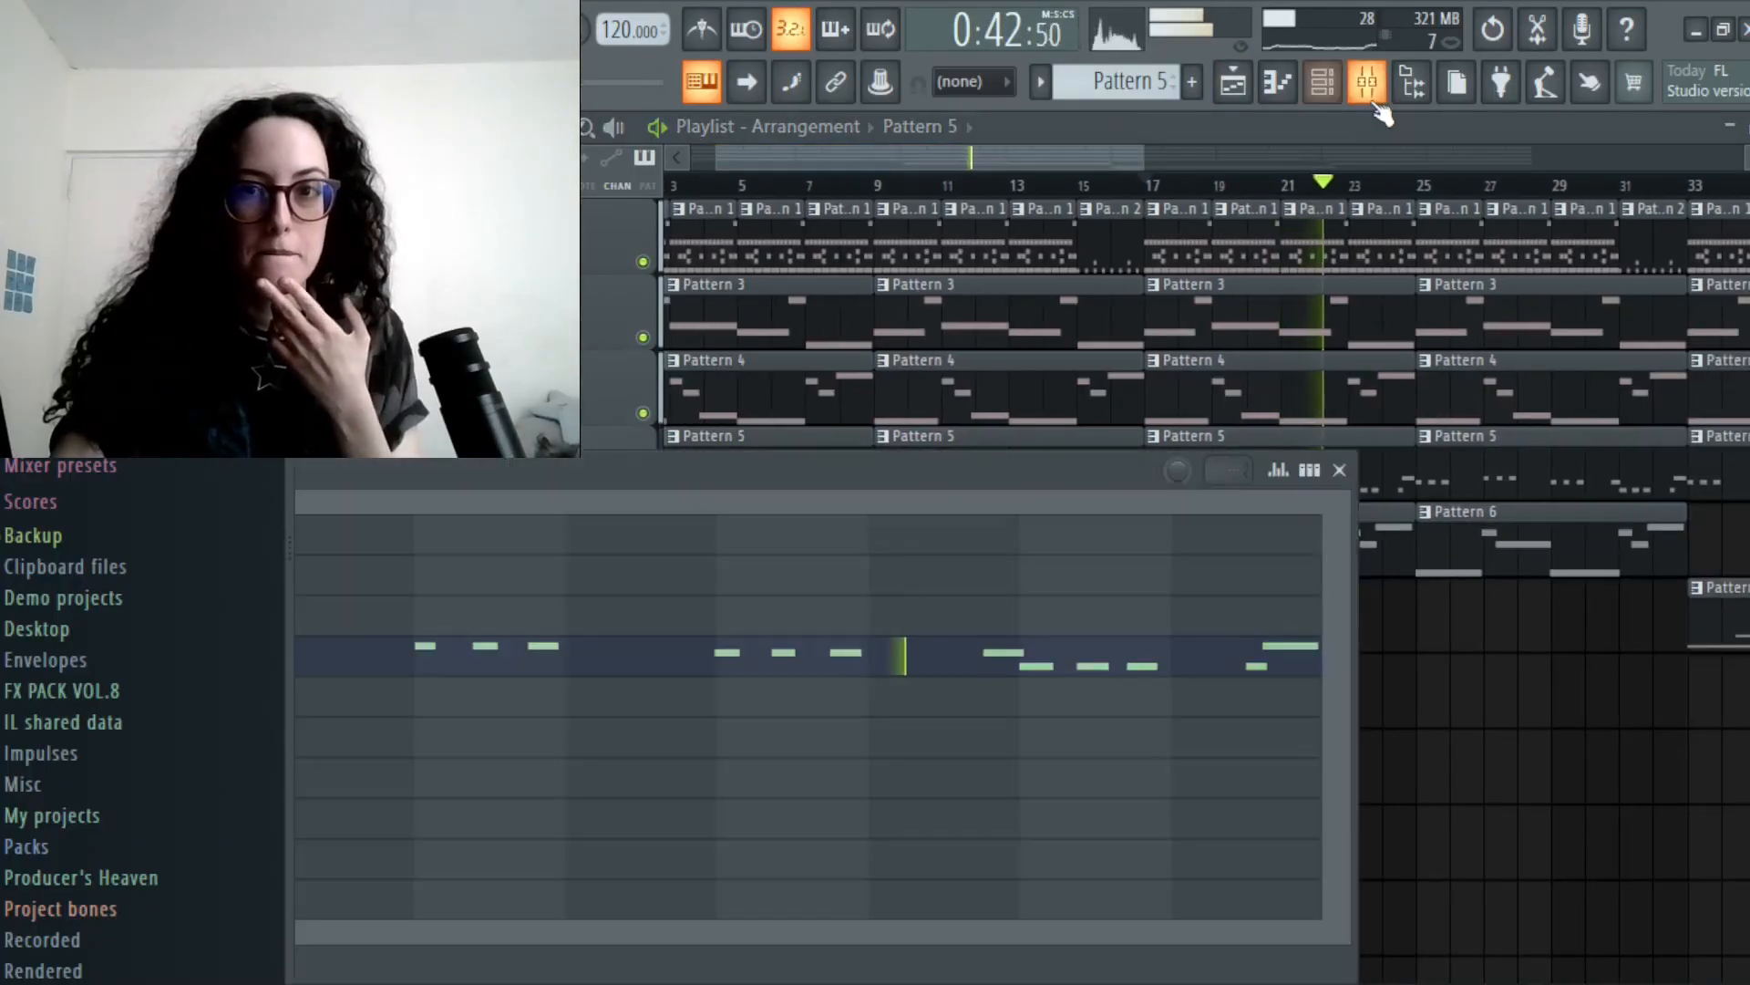
{"action": "left_click", "coordinate": [1367, 84]}
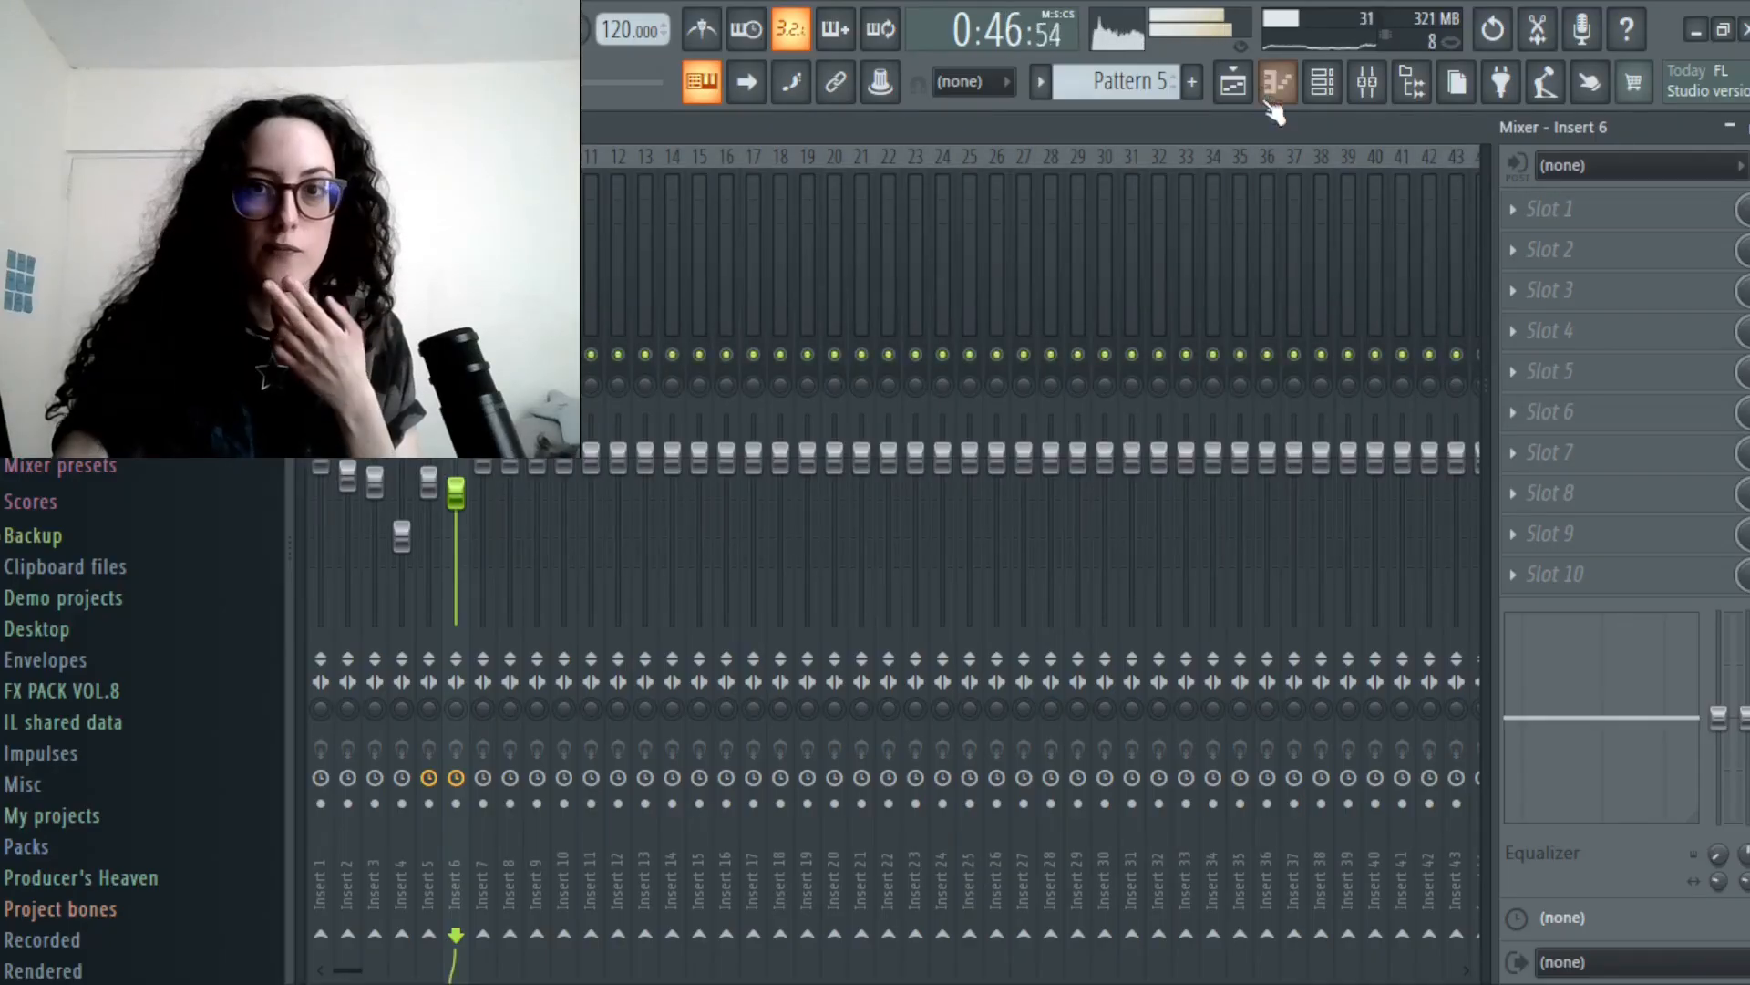
{"action": "left_click", "coordinate": [1233, 87]}
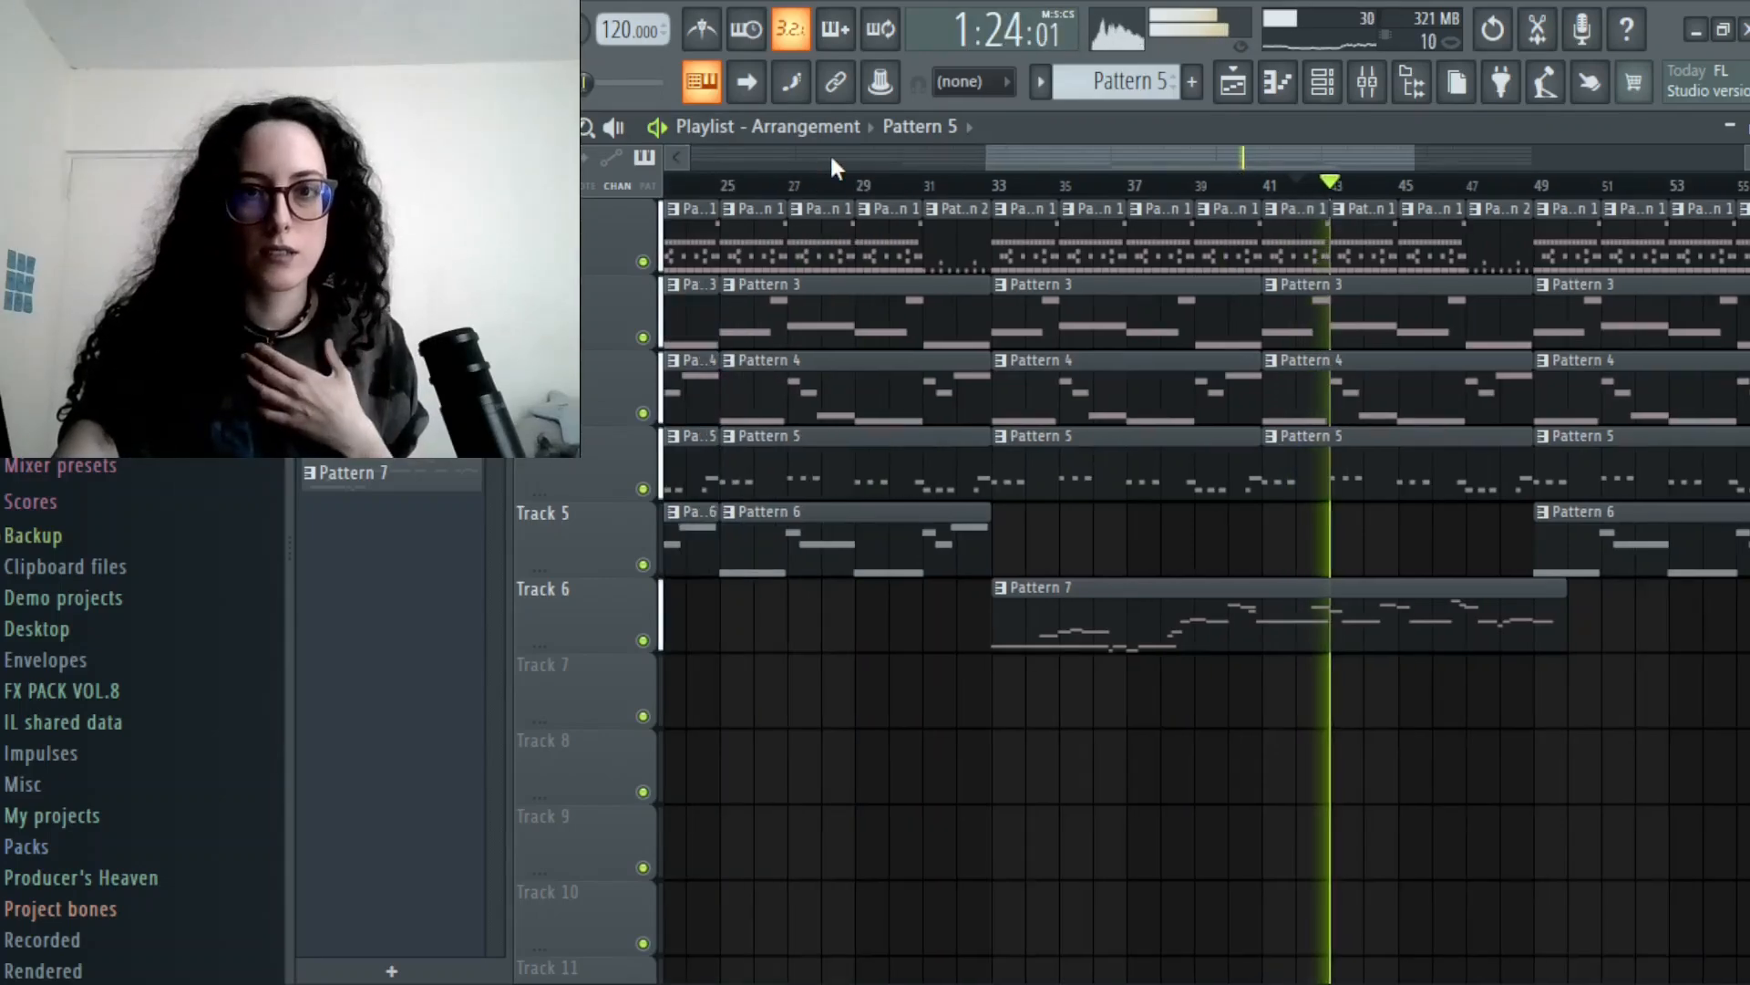
- Replay from about bar 26 and examine the notes of Pattern 7's lead in the piano roll
{"action": "scroll", "coordinate": [830, 159], "scroll_direction": "left", "scroll_amount": 1}
{"action": "left_click", "coordinate": [825, 185]}
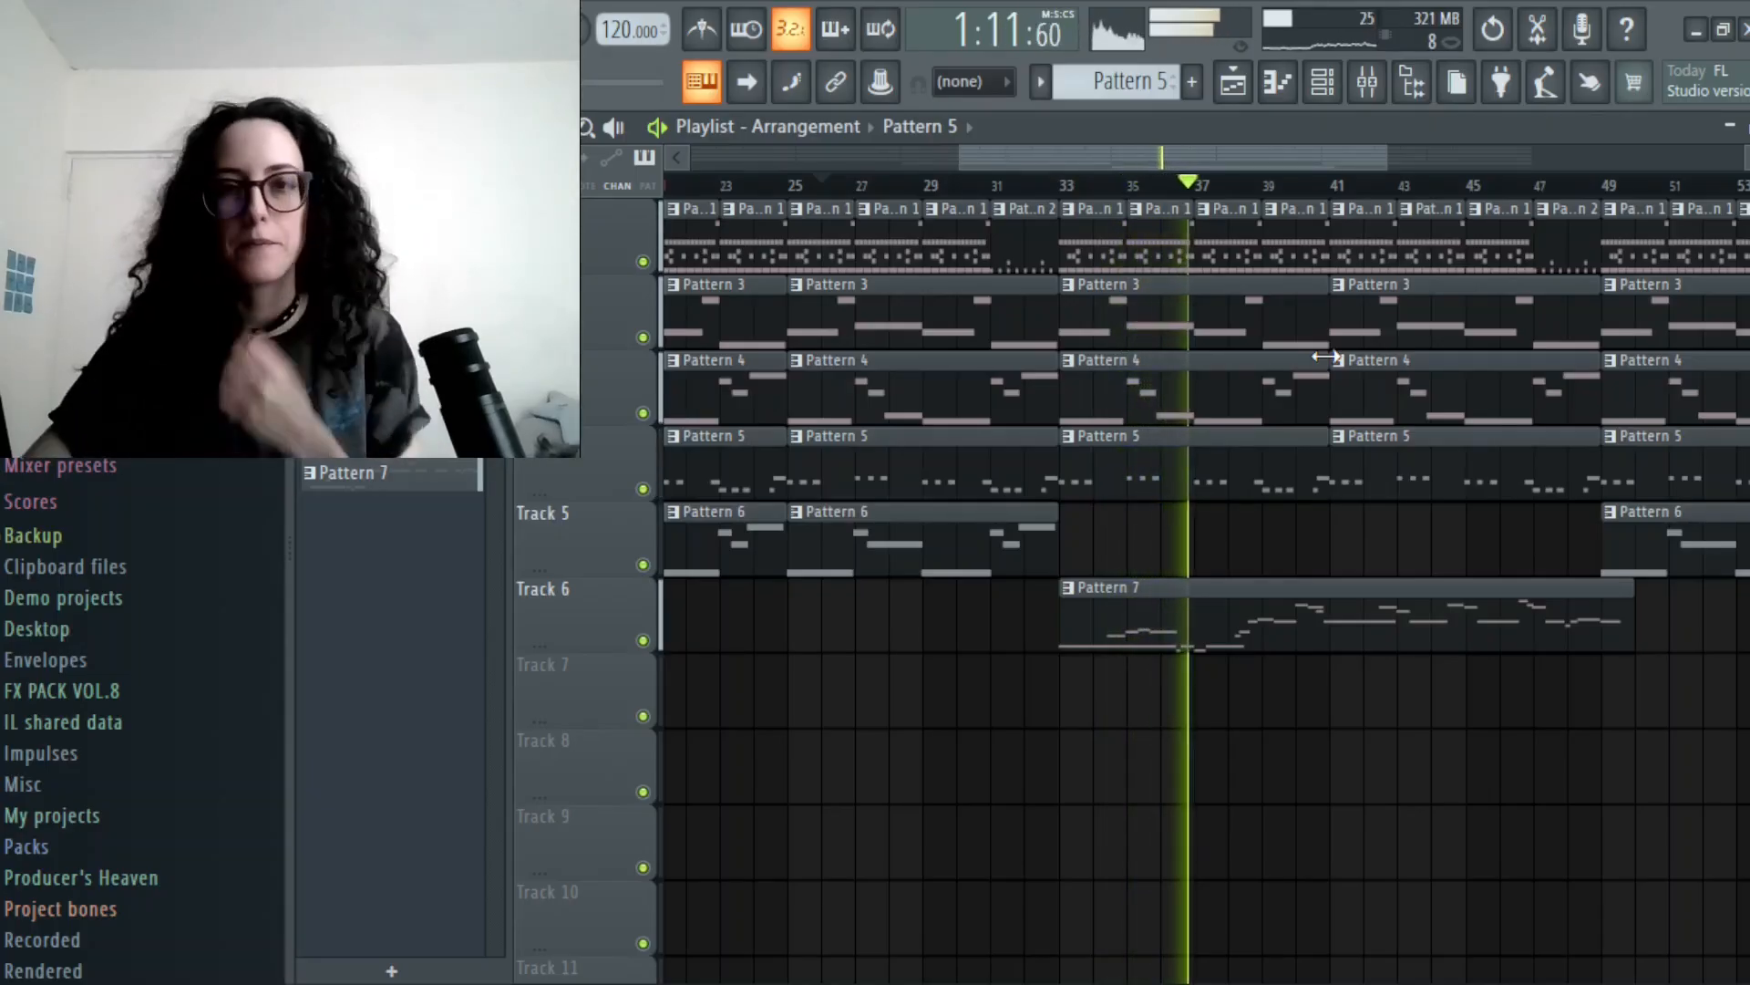
{"action": "double_click", "coordinate": [1248, 633]}
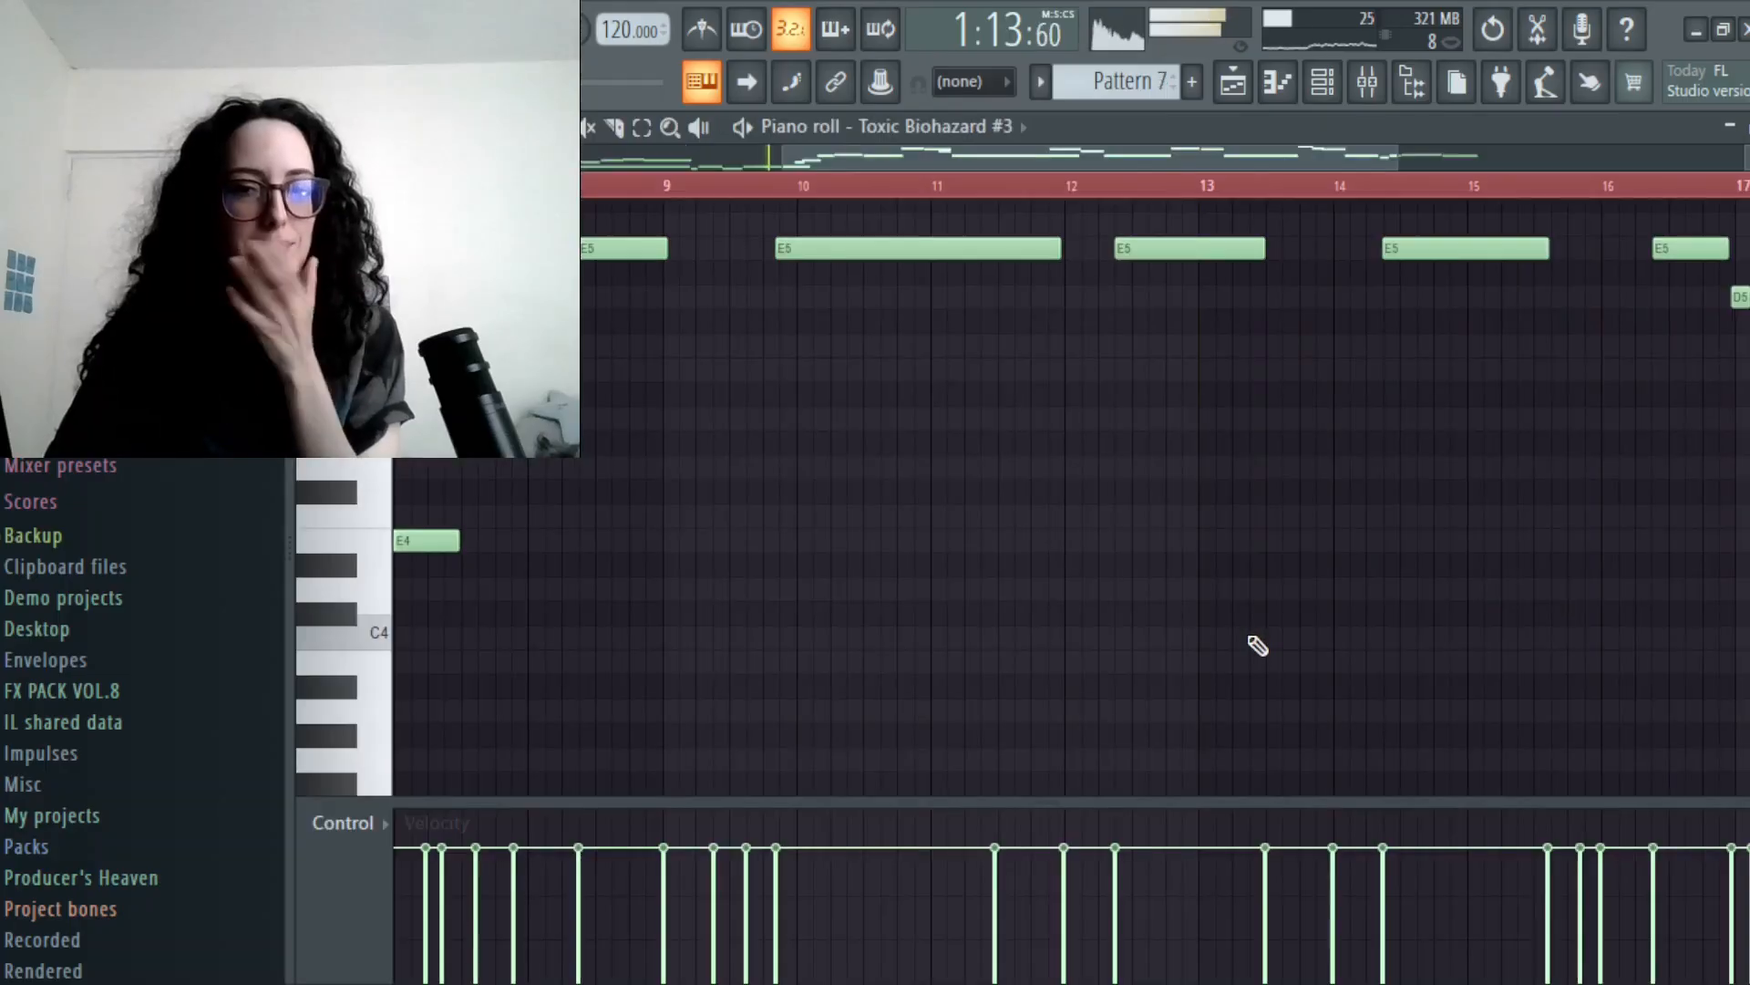
{"action": "left_click_drag", "start_coordinate": [847, 154], "coordinate": [600, 164]}
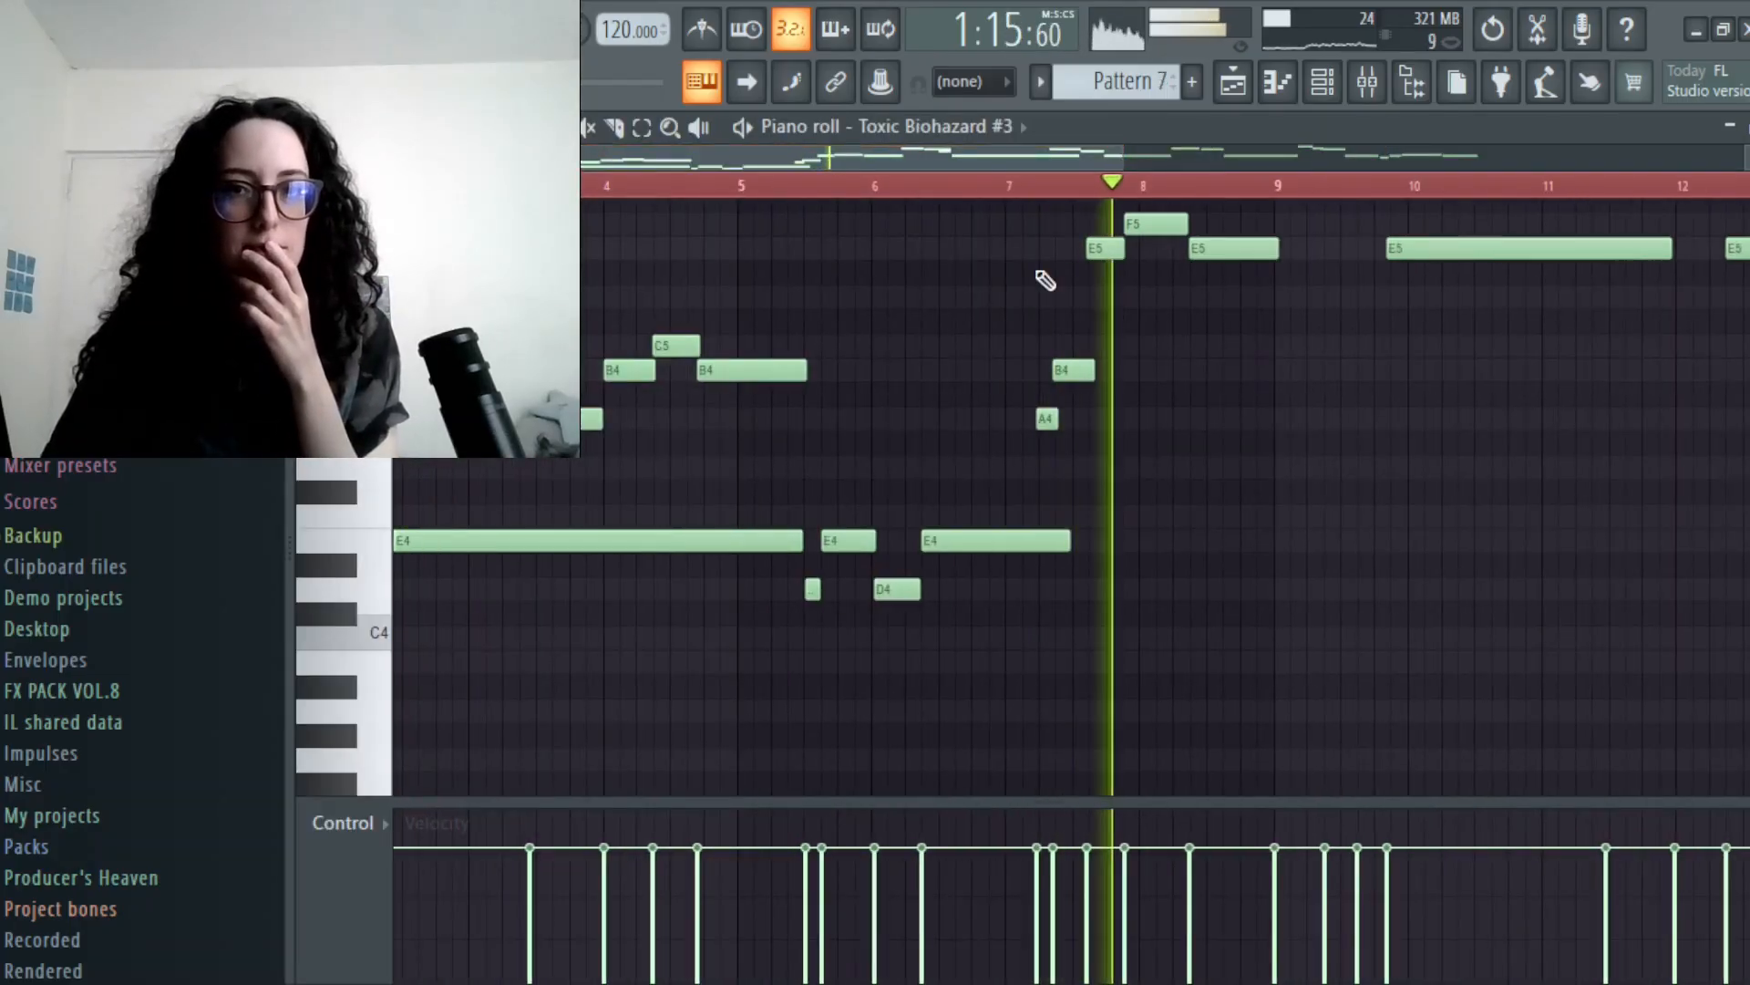
{"action": "left_click_drag", "start_coordinate": [1087, 152], "coordinate": [1276, 154]}
{"action": "scroll", "coordinate": [1071, 497], "scroll_direction": "up", "scroll_amount": 4}
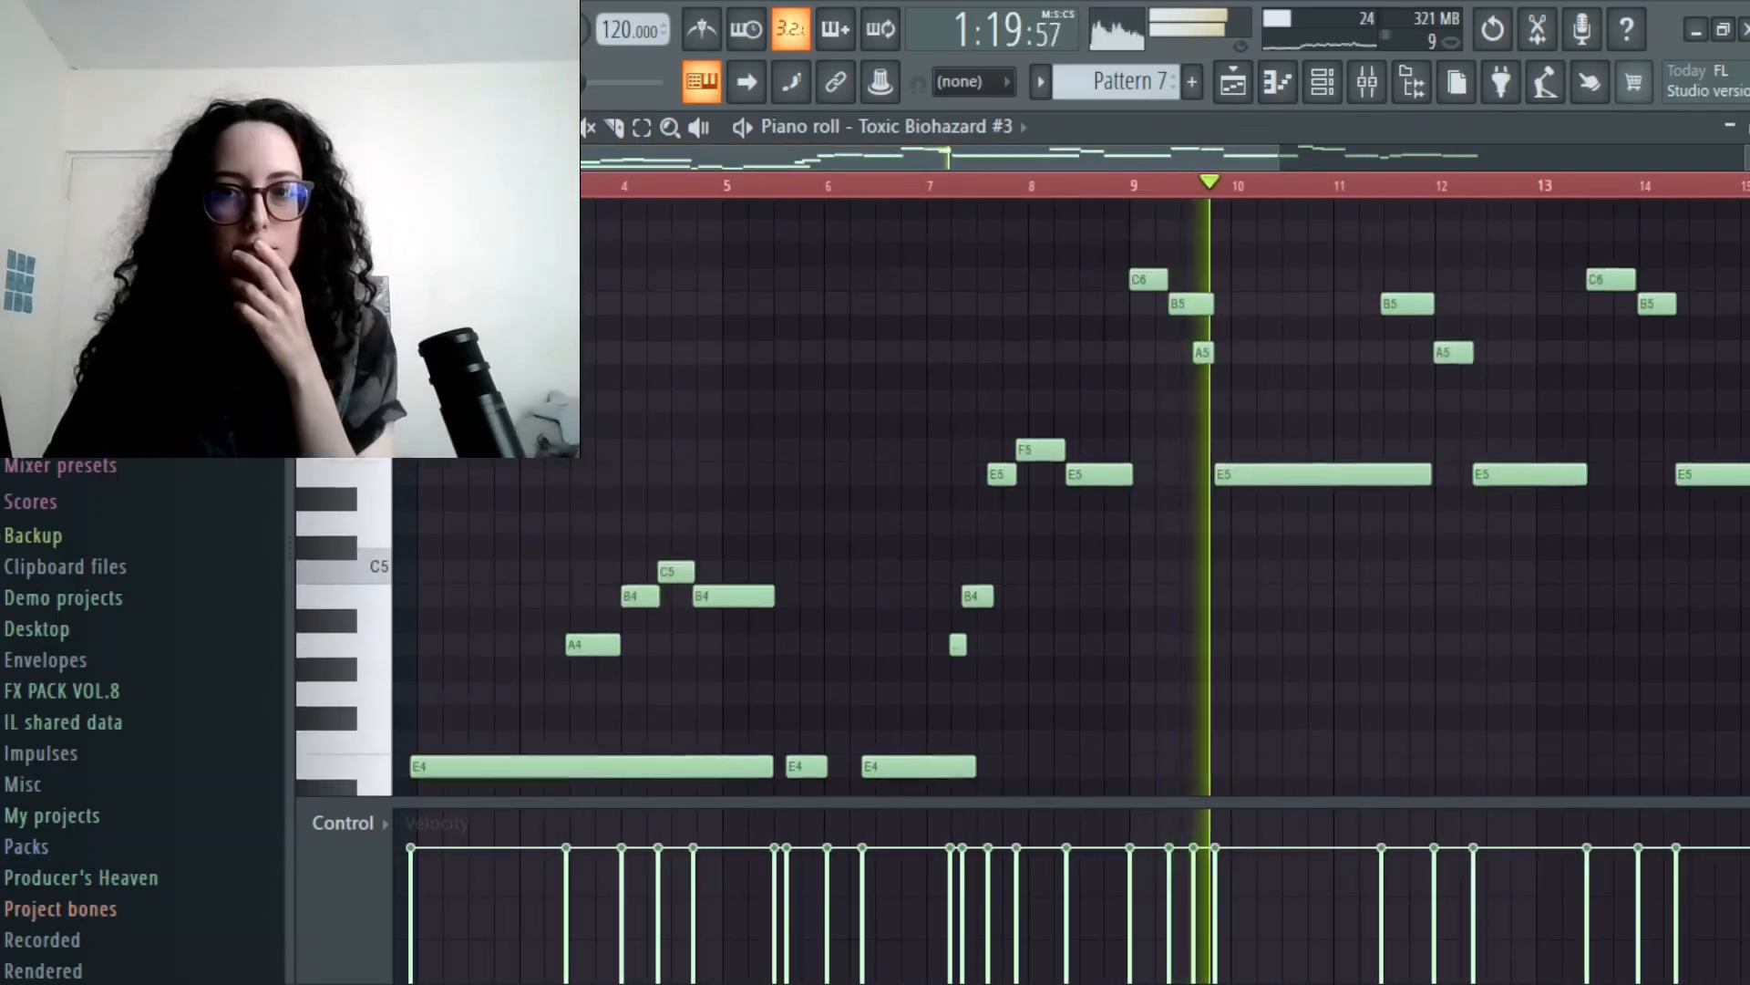
{"action": "scroll", "coordinate": [1071, 497], "scroll_direction": "up", "scroll_amount": 4}
{"action": "scroll", "coordinate": [1071, 497], "scroll_direction": "down", "scroll_amount": 3}
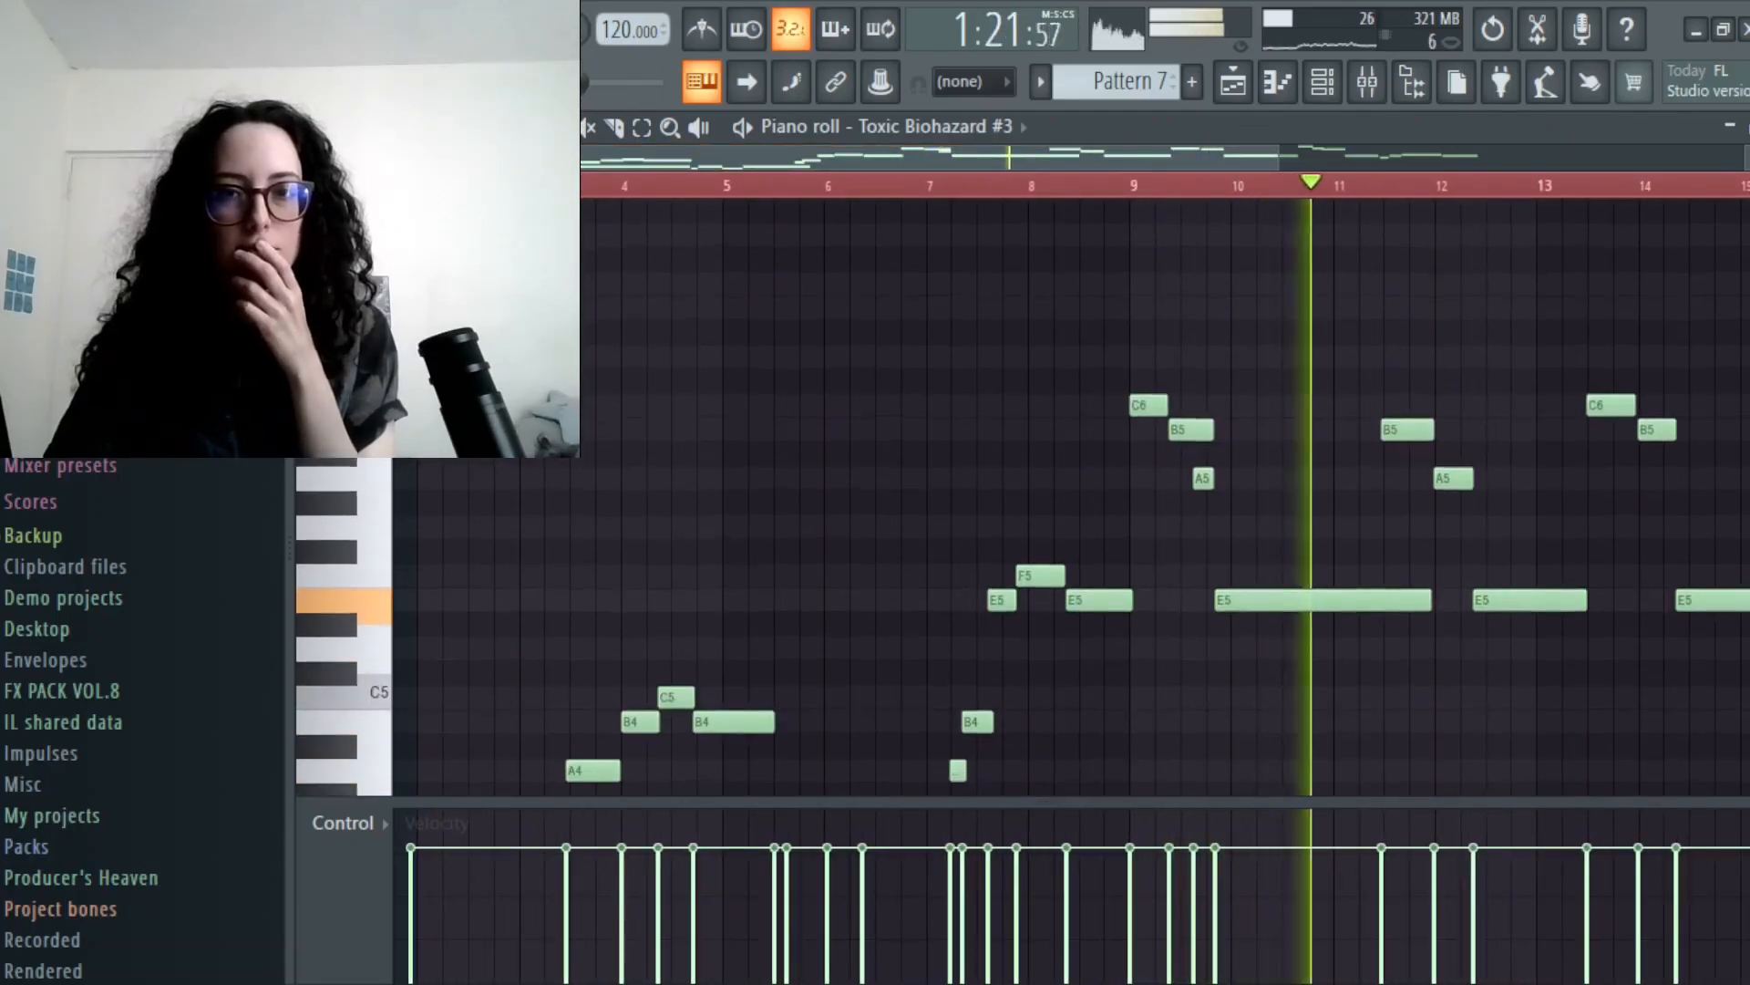
{"action": "left_click", "coordinate": [1254, 83]}
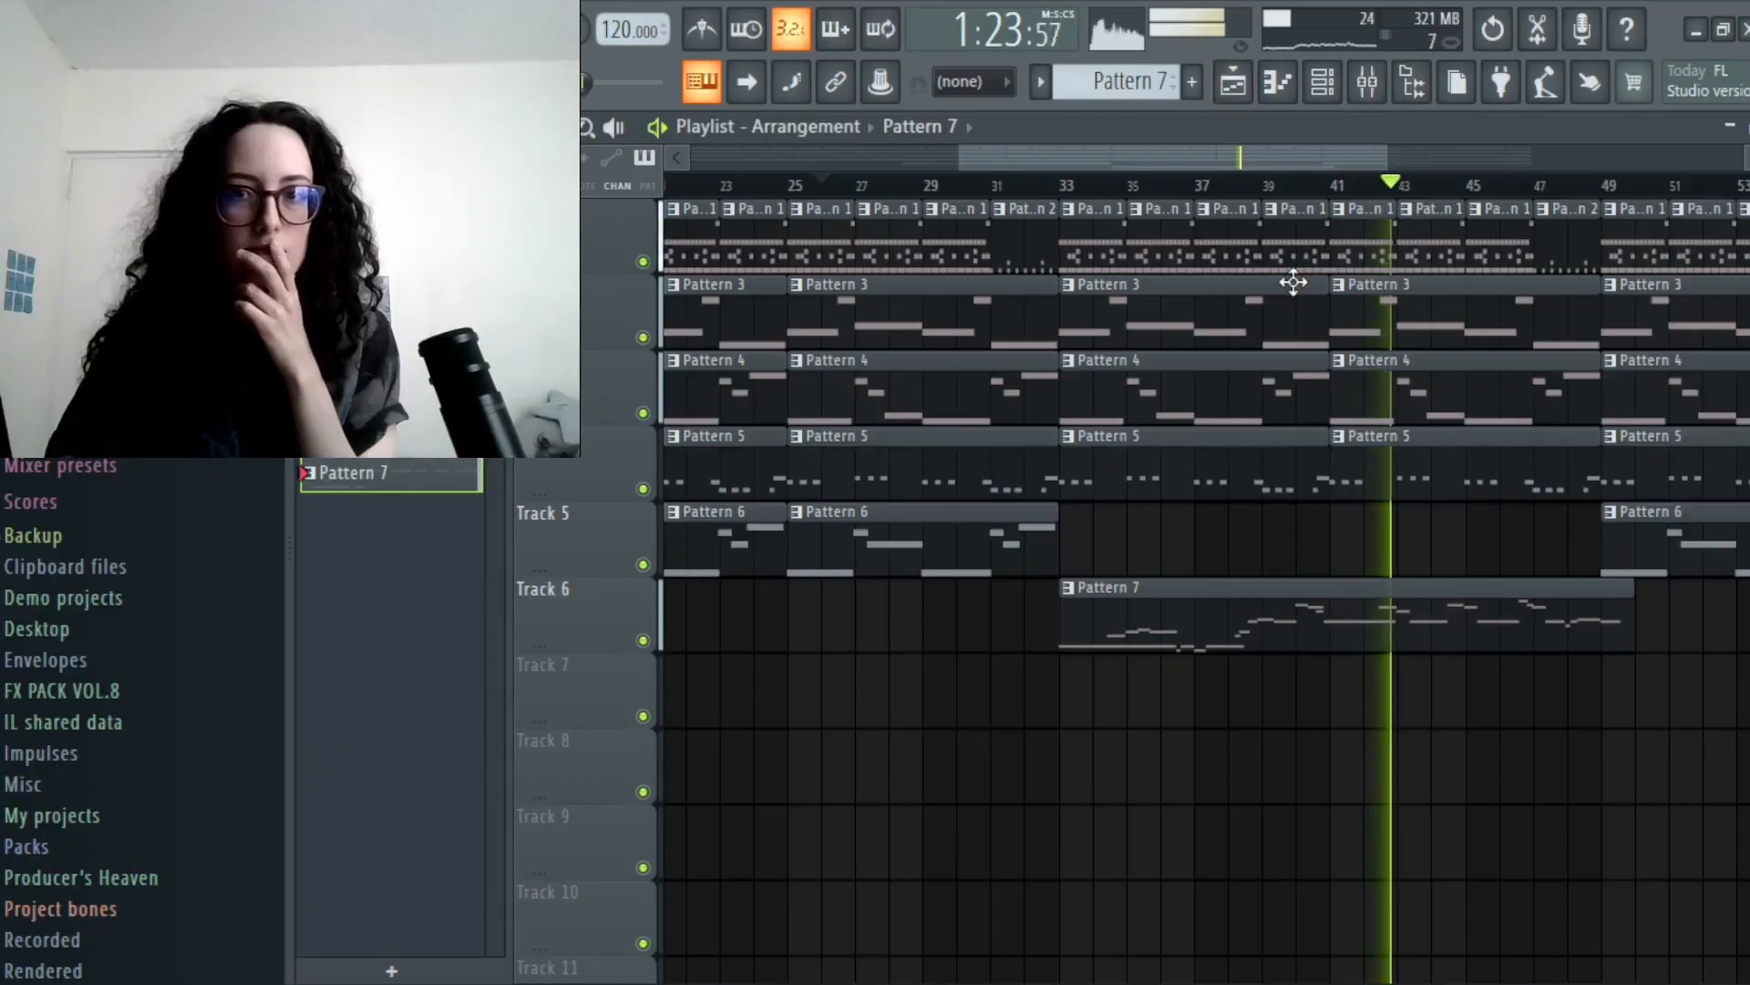
- Lower the Insert 7 mixer fader slightly while the lead section plays, and stop playback back in the playlist
{"action": "left_click_drag", "start_coordinate": [1338, 155], "coordinate": [1399, 181]}
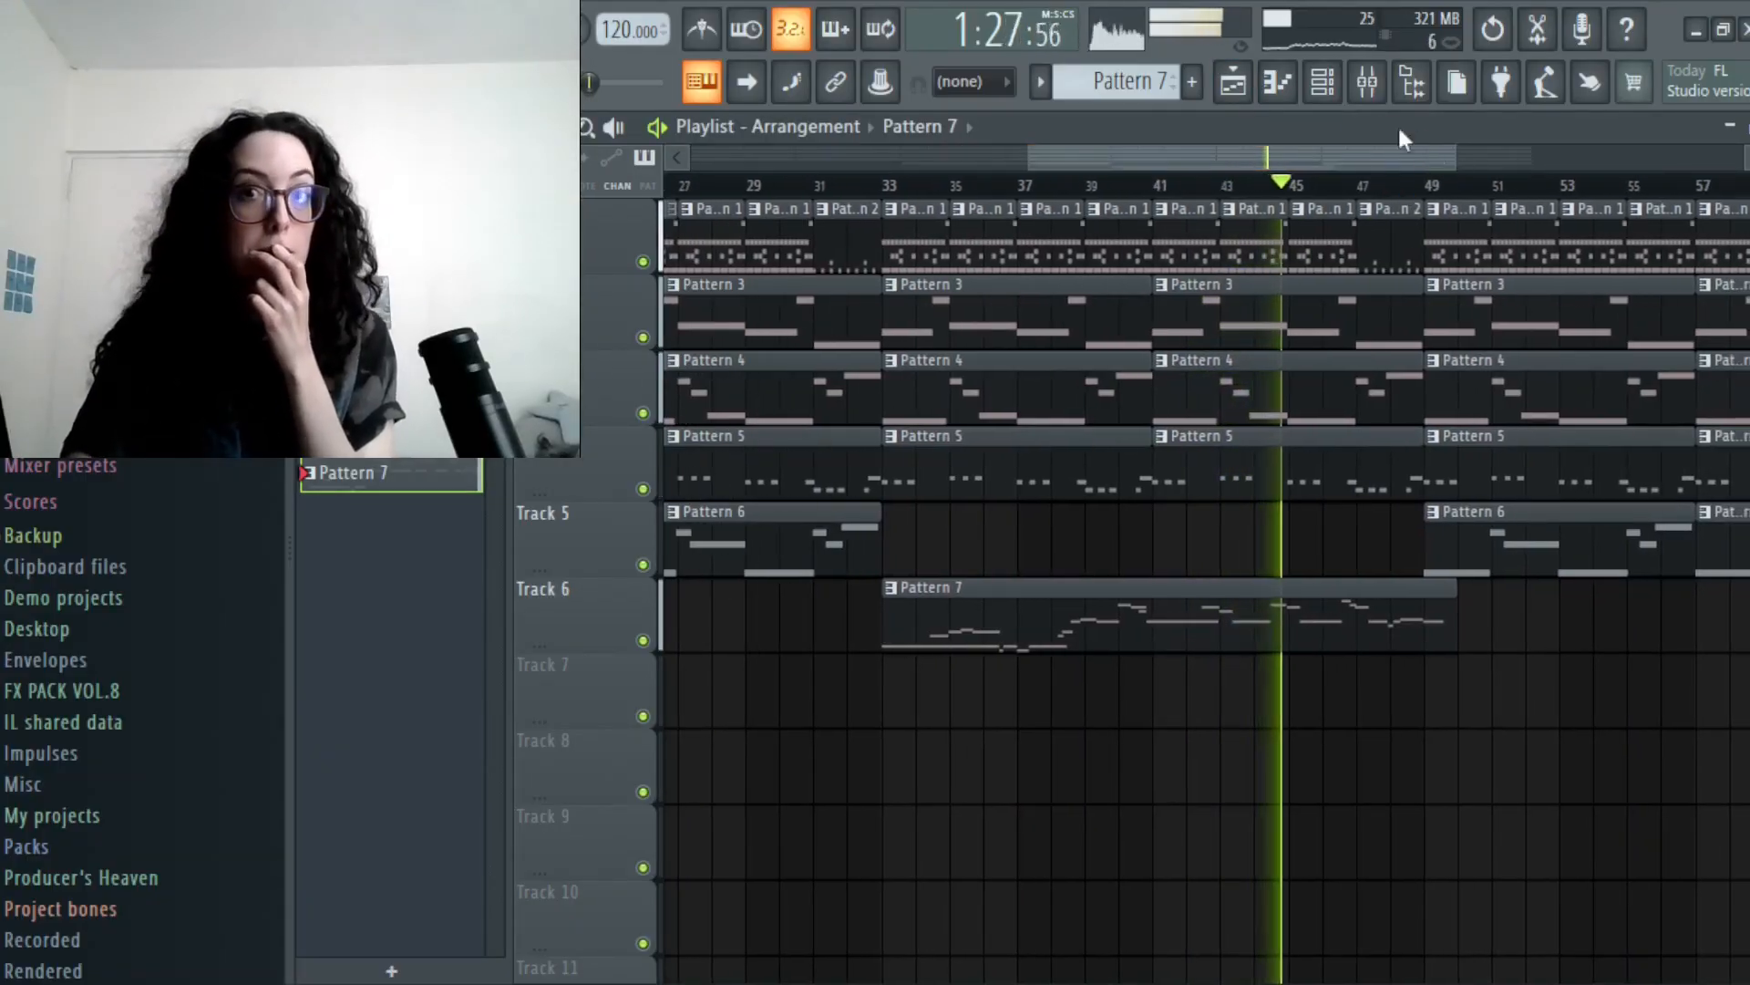
{"action": "left_click", "coordinate": [1368, 83]}
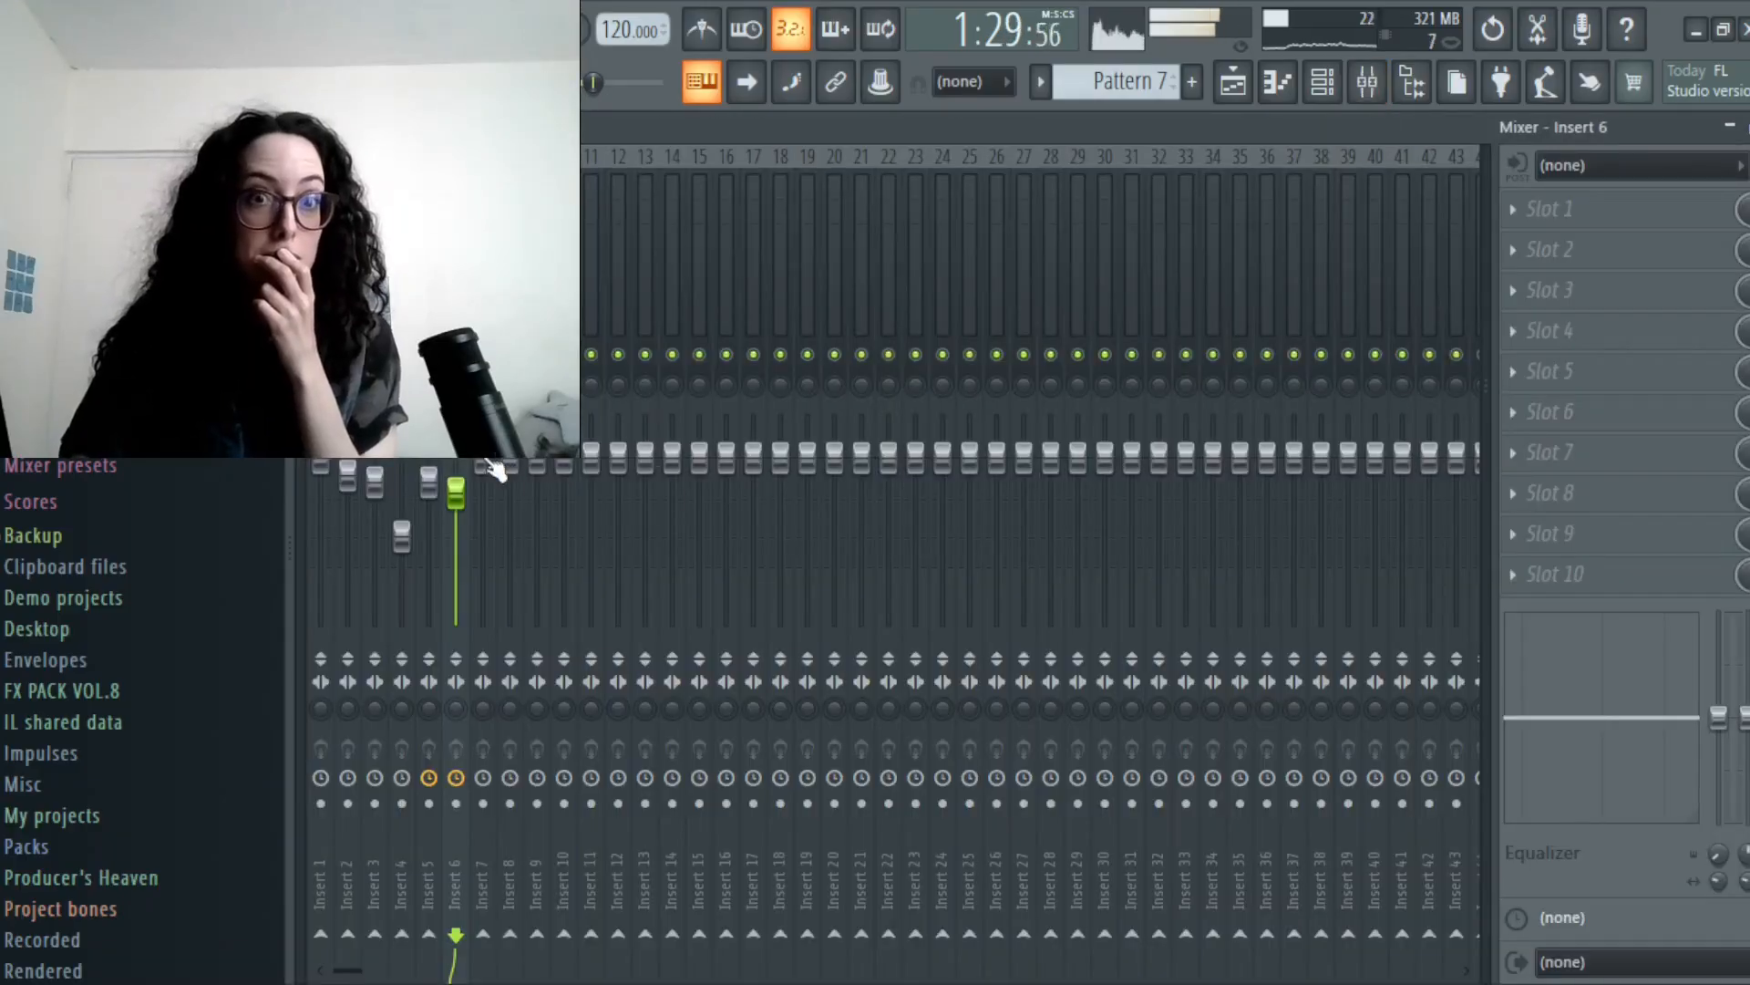
{"action": "left_click", "coordinate": [1247, 92]}
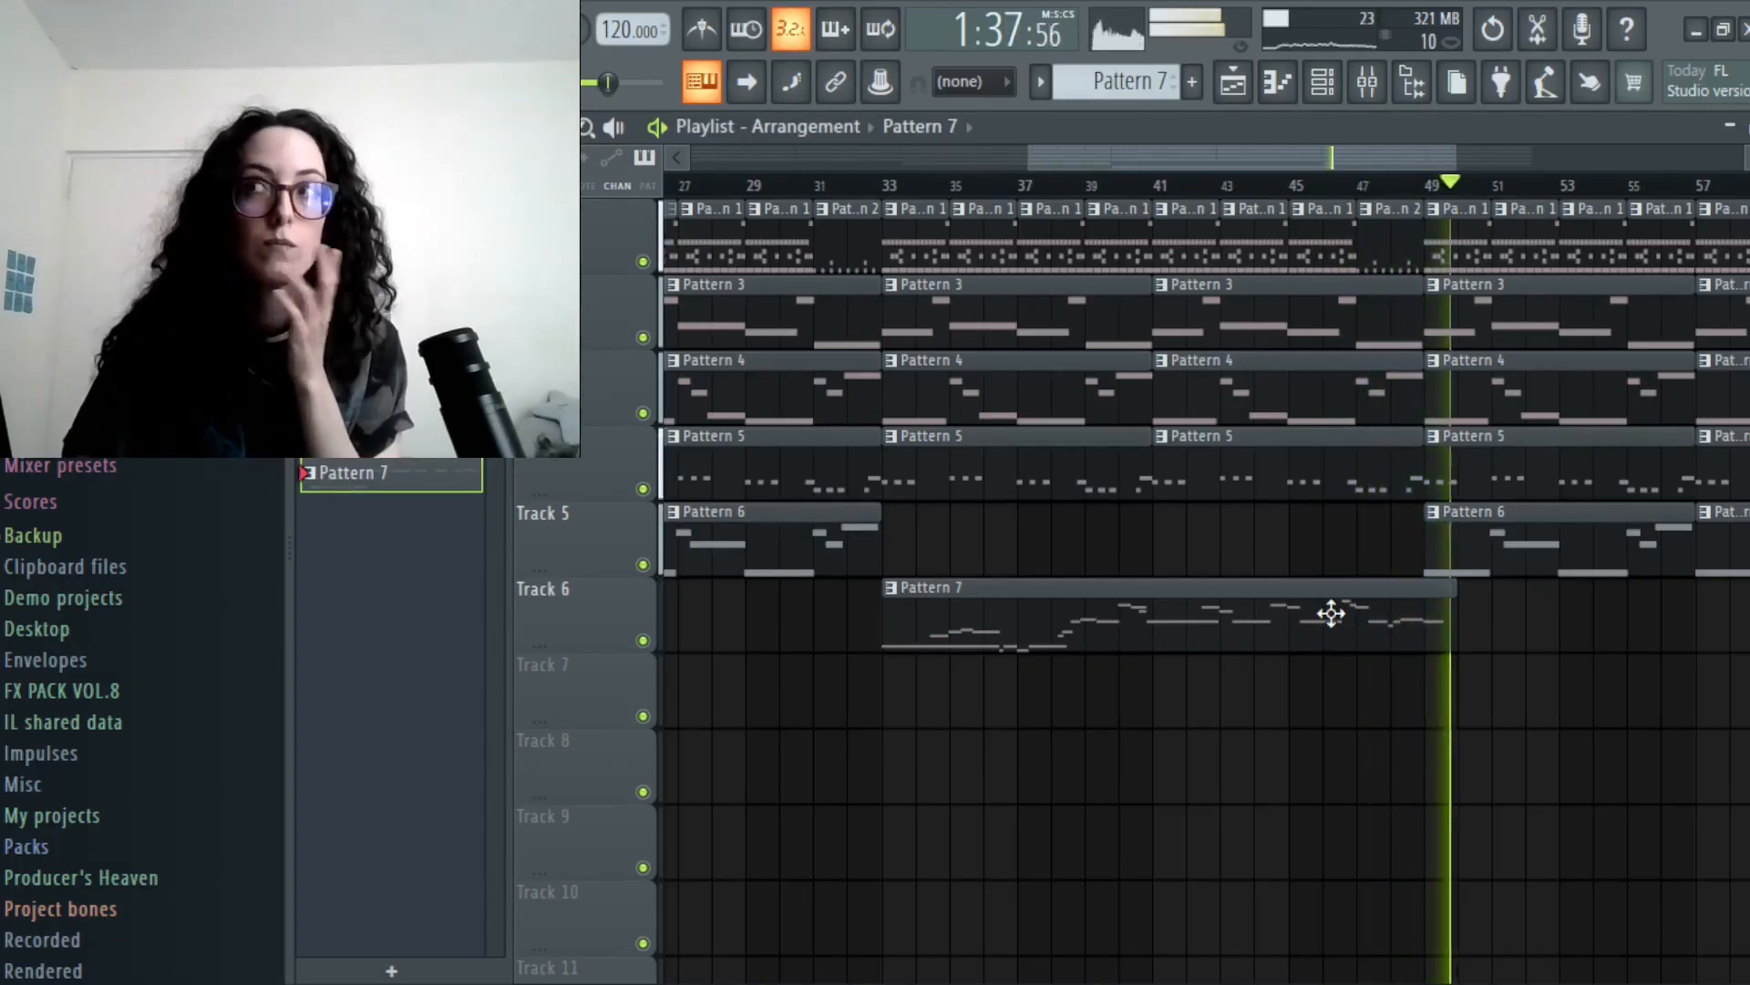
{"action": "left_click_drag", "start_coordinate": [1057, 152], "coordinate": [702, 146]}
{"action": "key", "text": "space"}
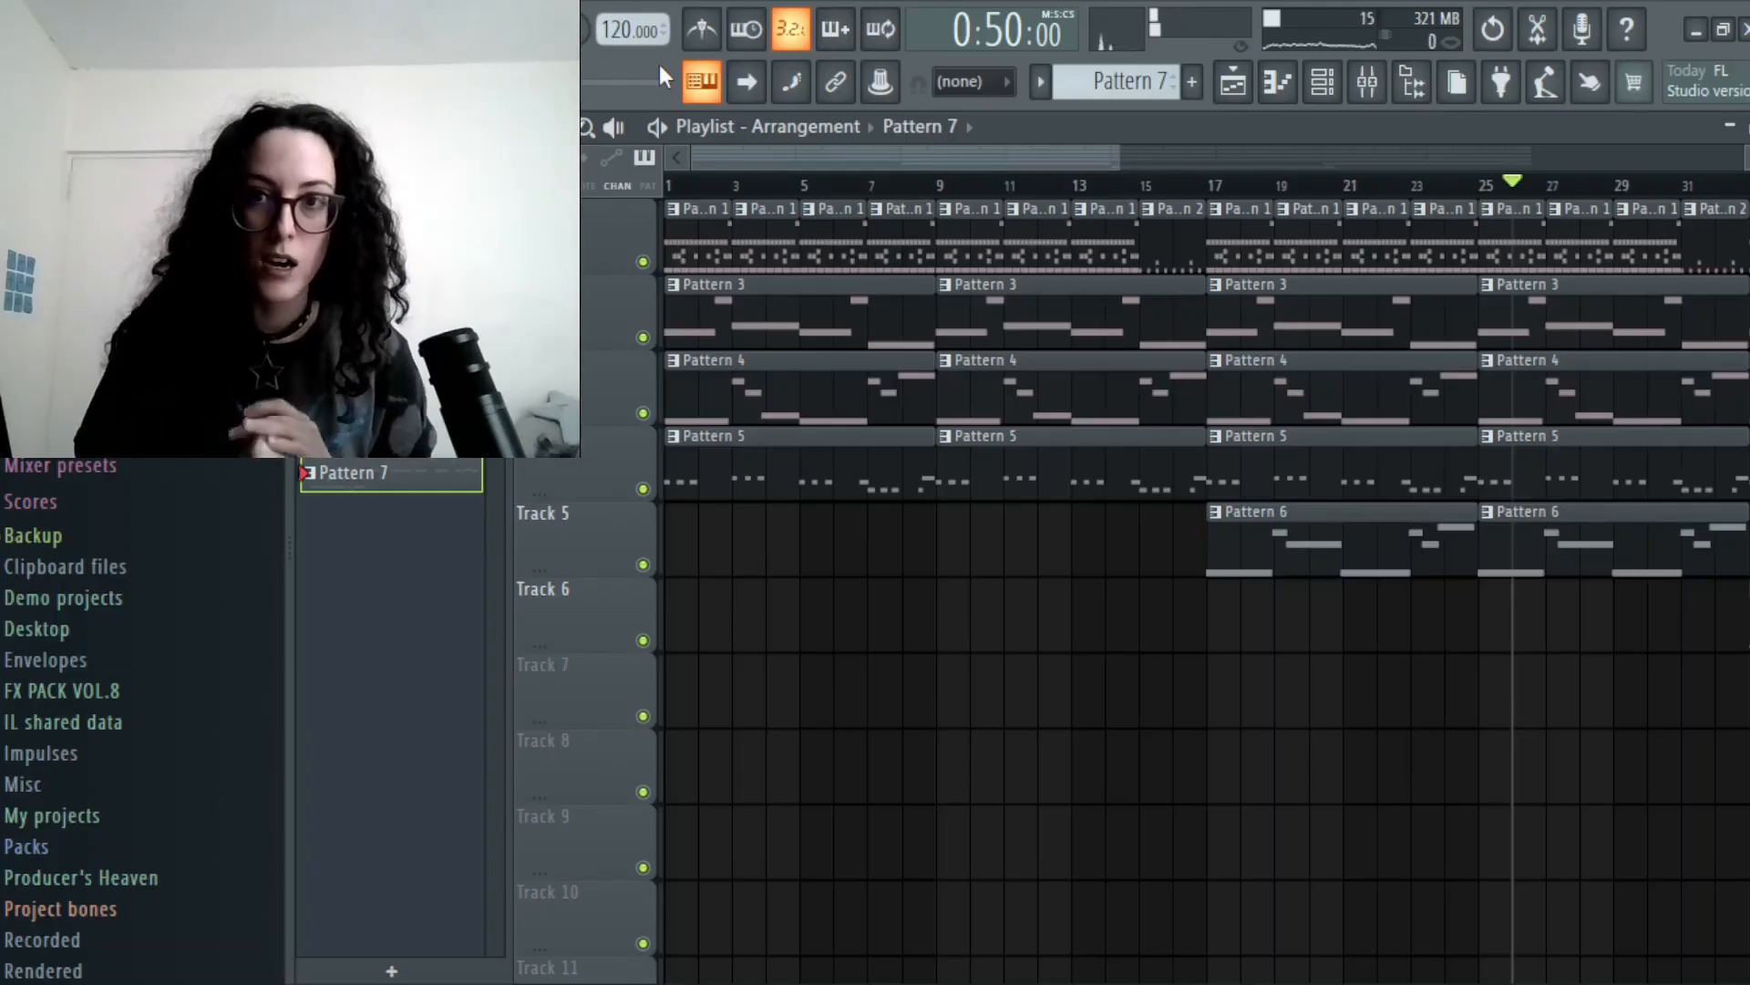
- Inspect the sample settings and waveform of the FX (29) channel
{"action": "left_click", "coordinate": [1324, 82]}
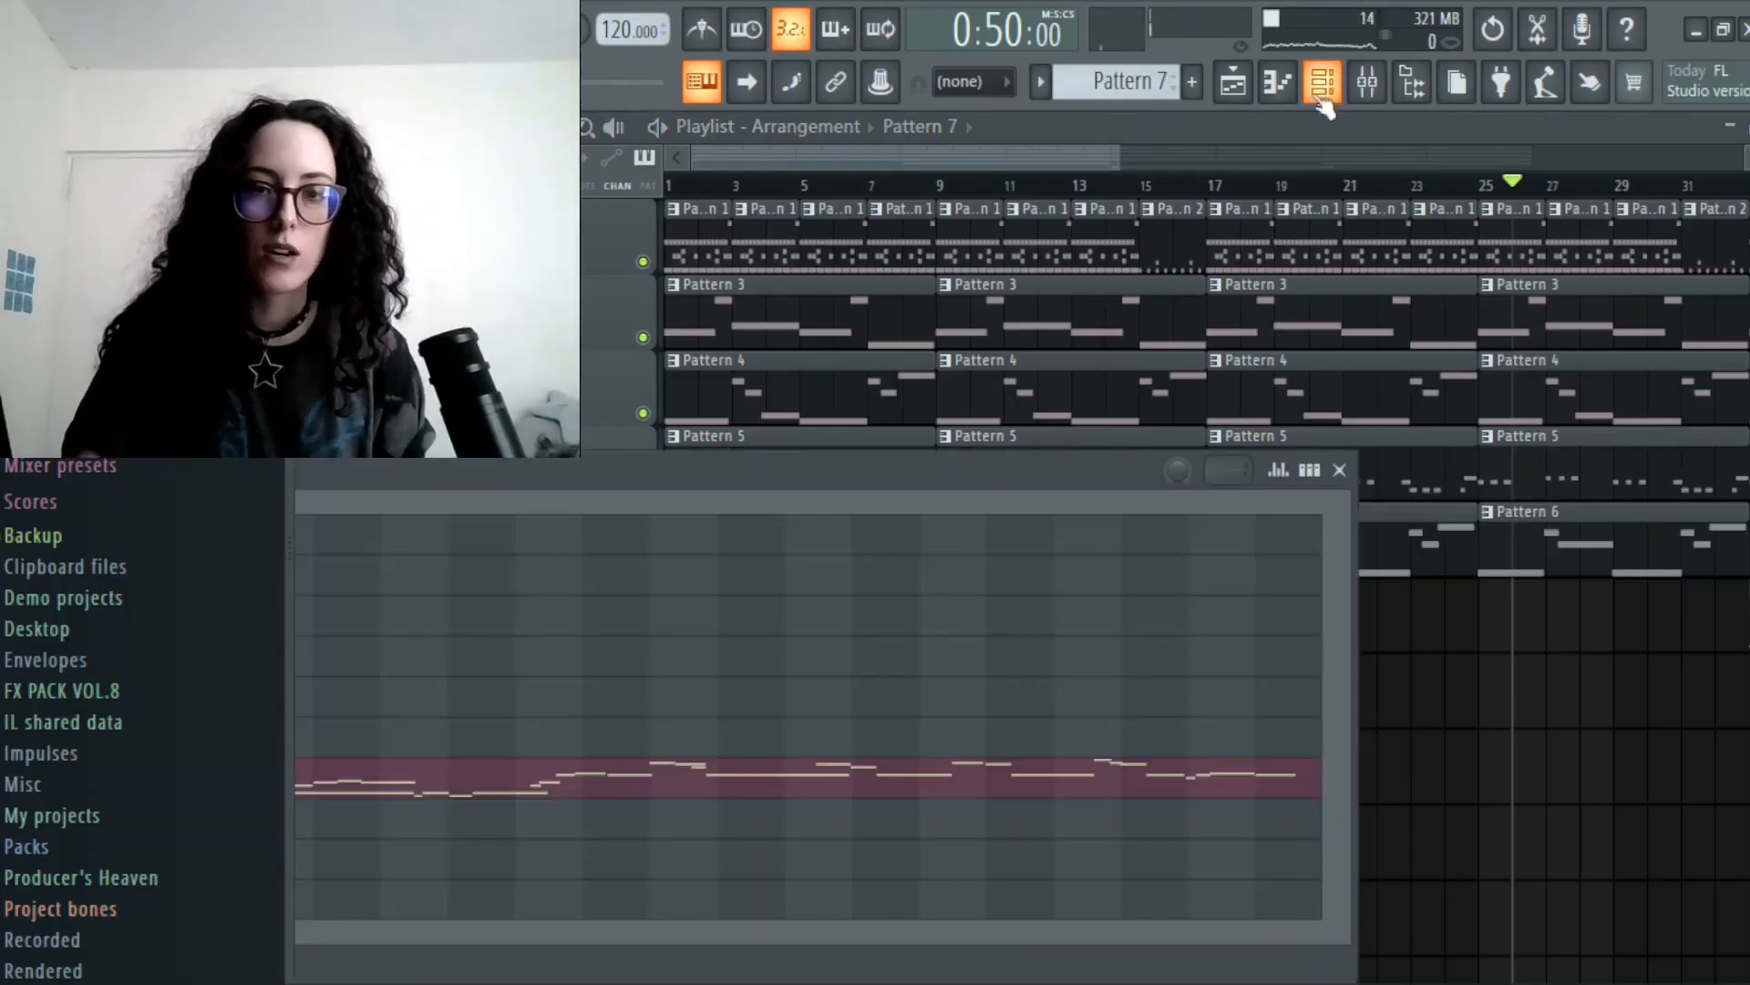
{"action": "left_click_drag", "start_coordinate": [951, 469], "coordinate": [1720, 153]}
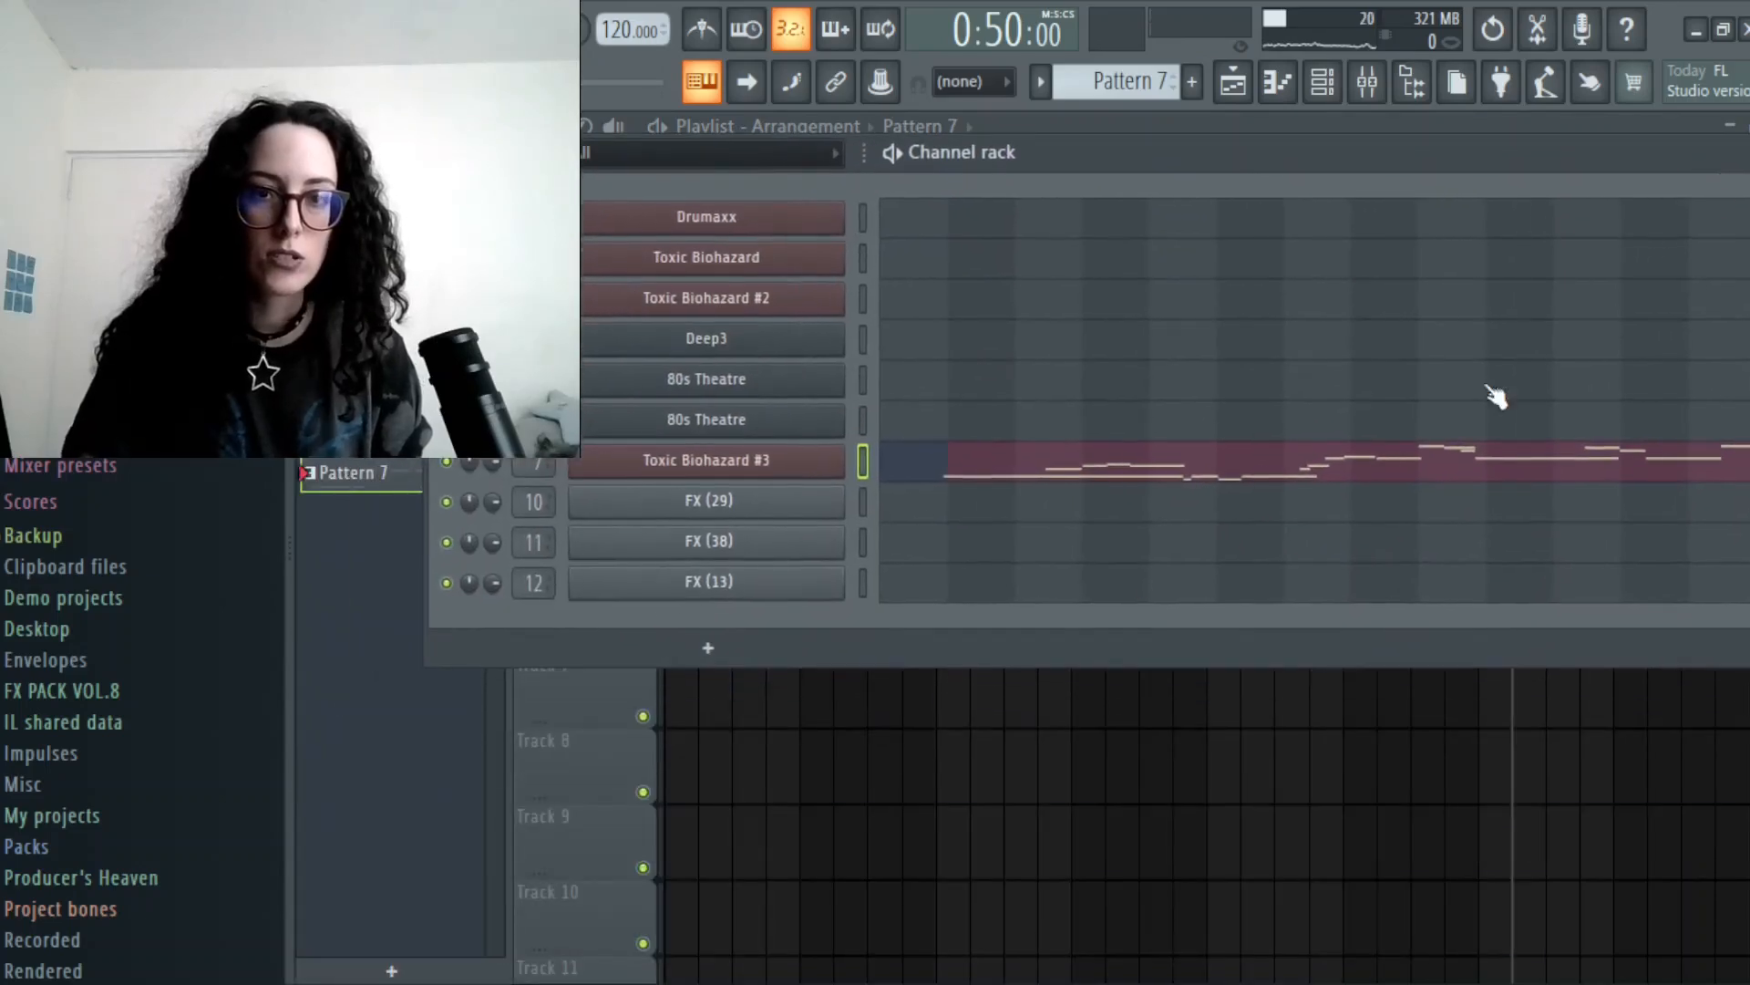
{"action": "left_click", "coordinate": [756, 502]}
{"action": "left_click", "coordinate": [1128, 323]}
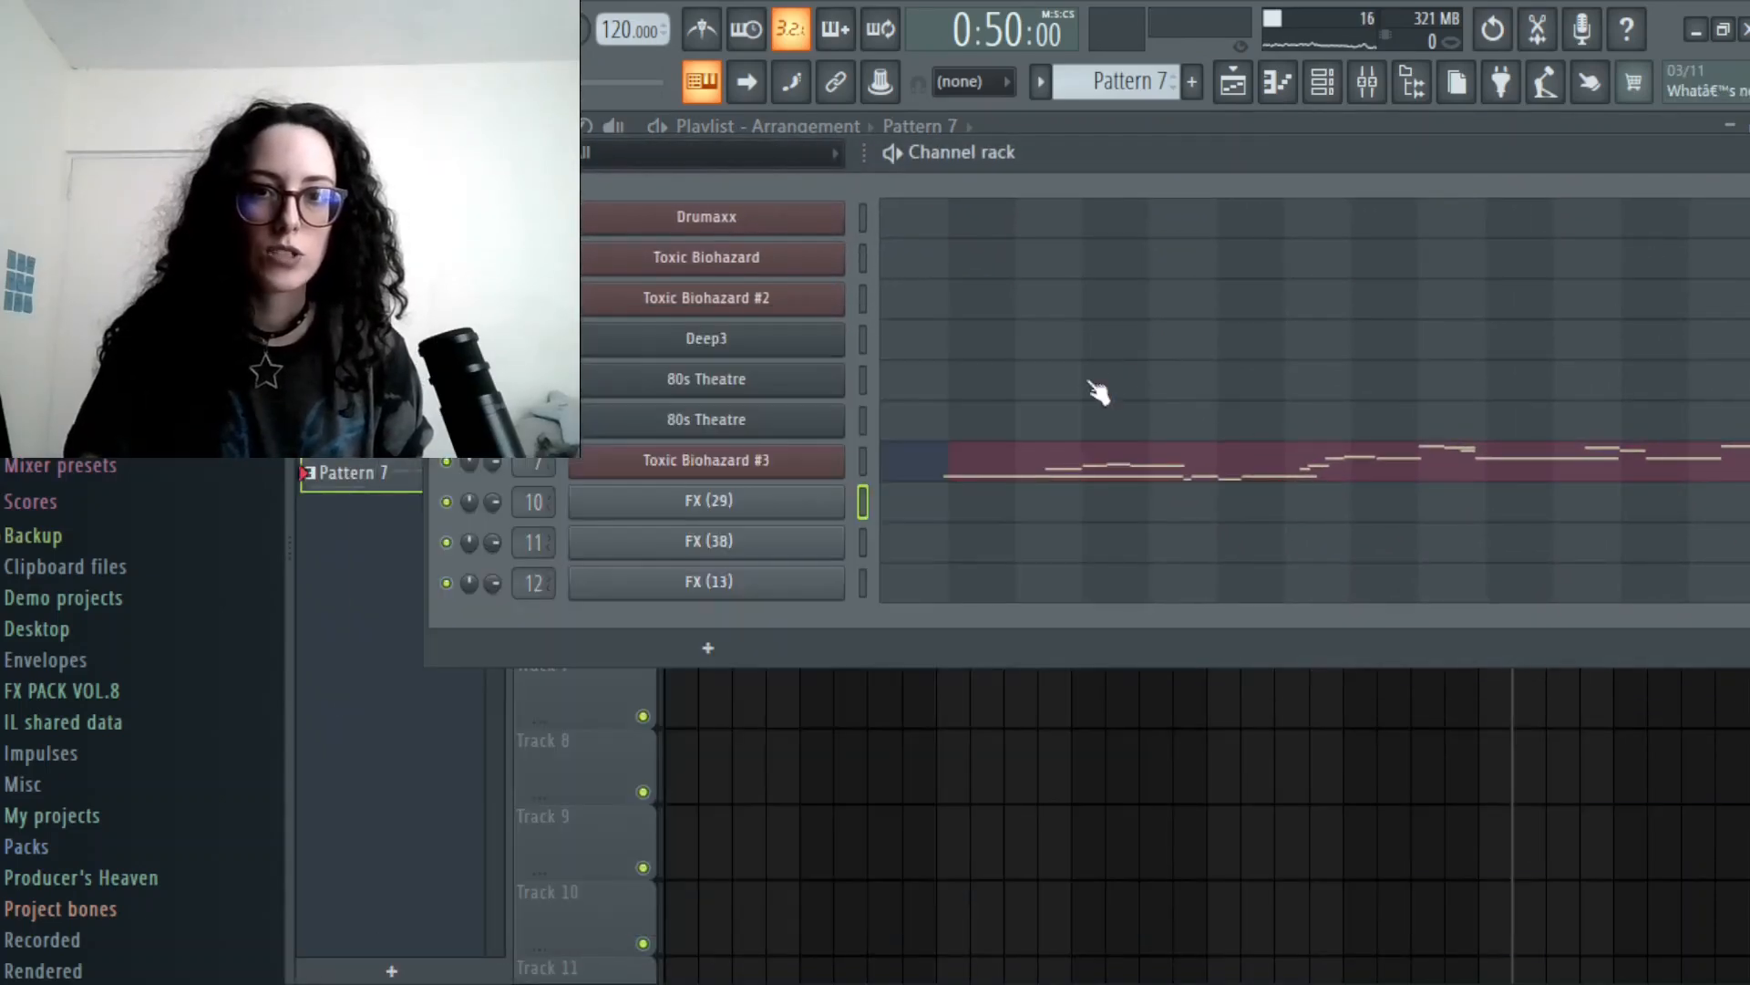
{"action": "left_click", "coordinate": [749, 505]}
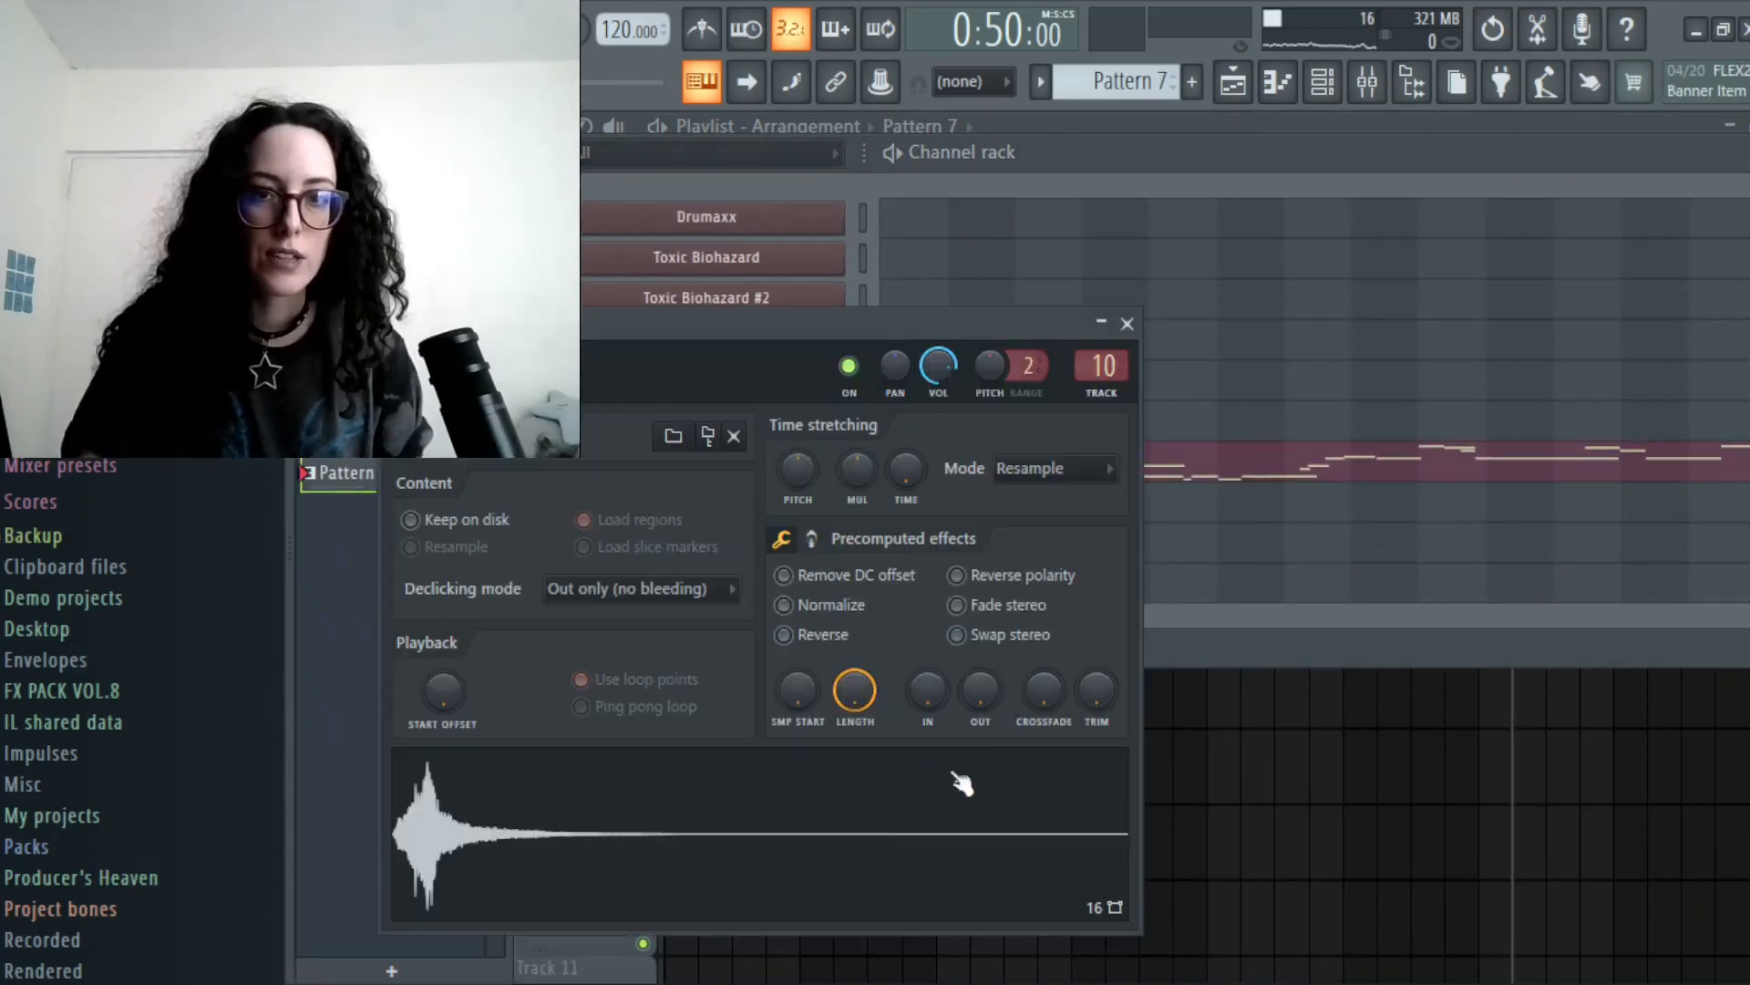
{"action": "left_click", "coordinate": [1128, 324]}
- Place the FX (29) sample as an audio clip on Track 6 at bar 5
{"action": "left_click_drag", "start_coordinate": [981, 151], "coordinate": [1522, 279]}
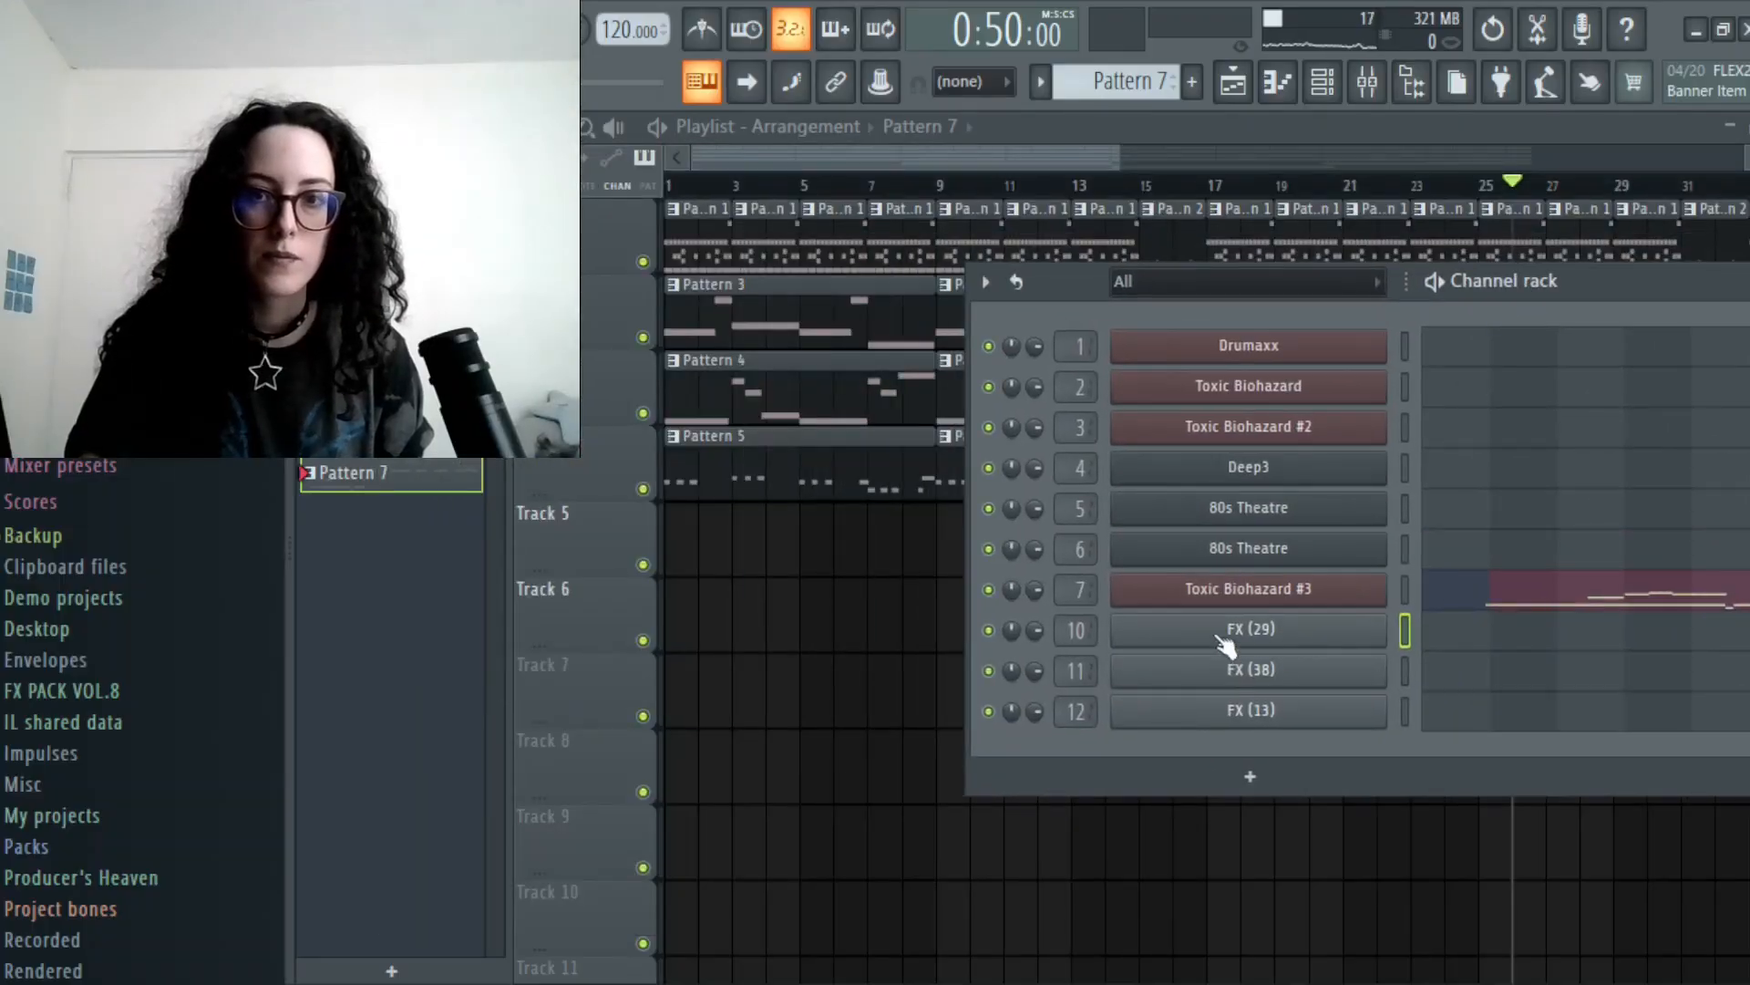
{"action": "left_click", "coordinate": [1225, 641]}
{"action": "left_click_drag", "start_coordinate": [551, 870], "coordinate": [813, 614]}
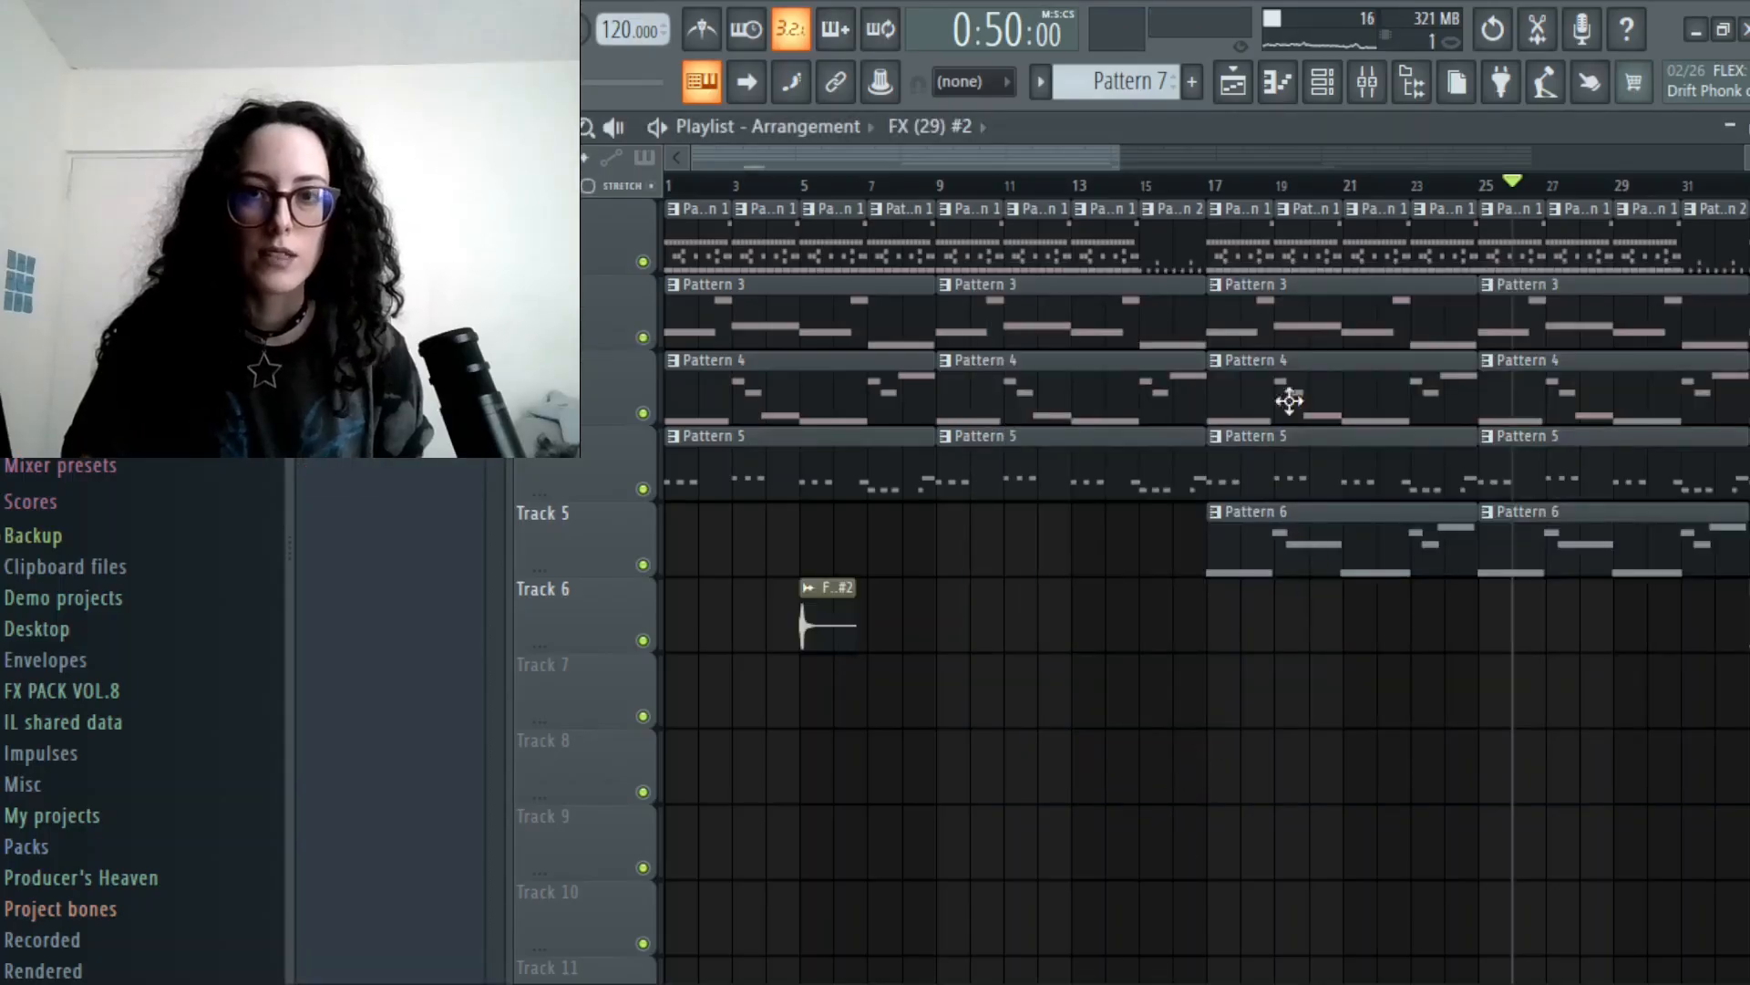
- Show all channels in the channel rack, place the FX (38) sample on Track 7 at bar 4, and audition it
{"action": "left_click", "coordinate": [1333, 93]}
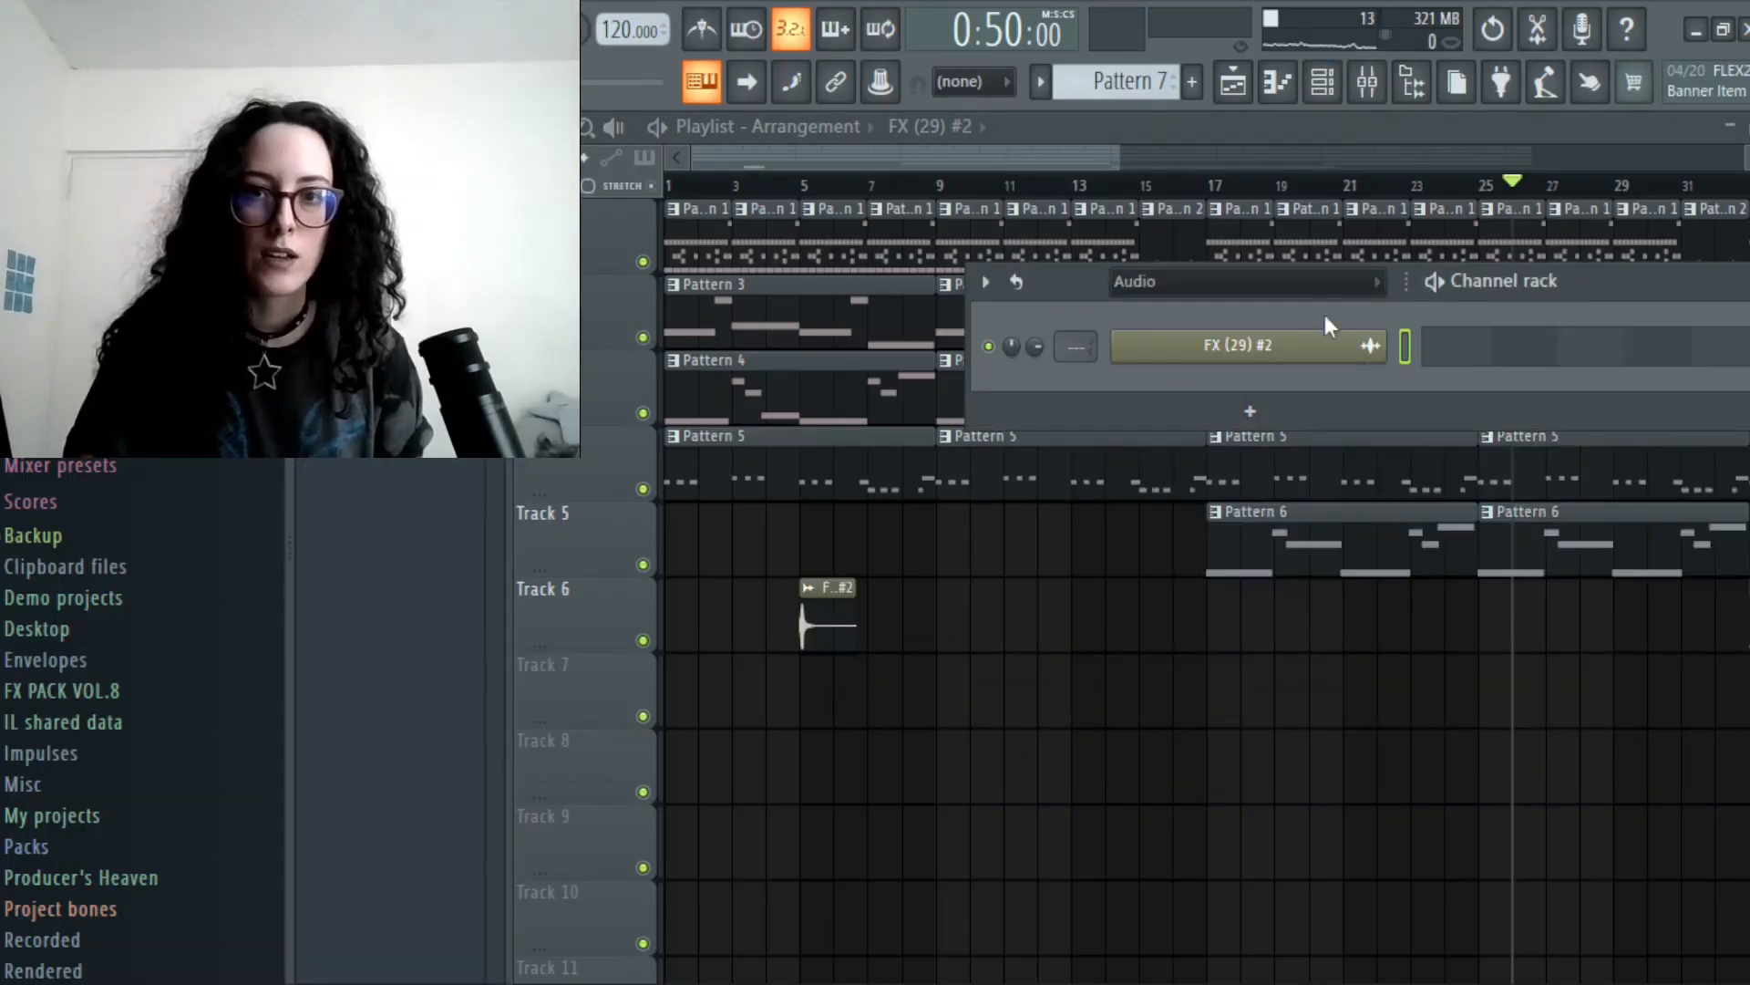
{"action": "scroll", "coordinate": [1314, 283], "scroll_direction": "up", "scroll_amount": 1}
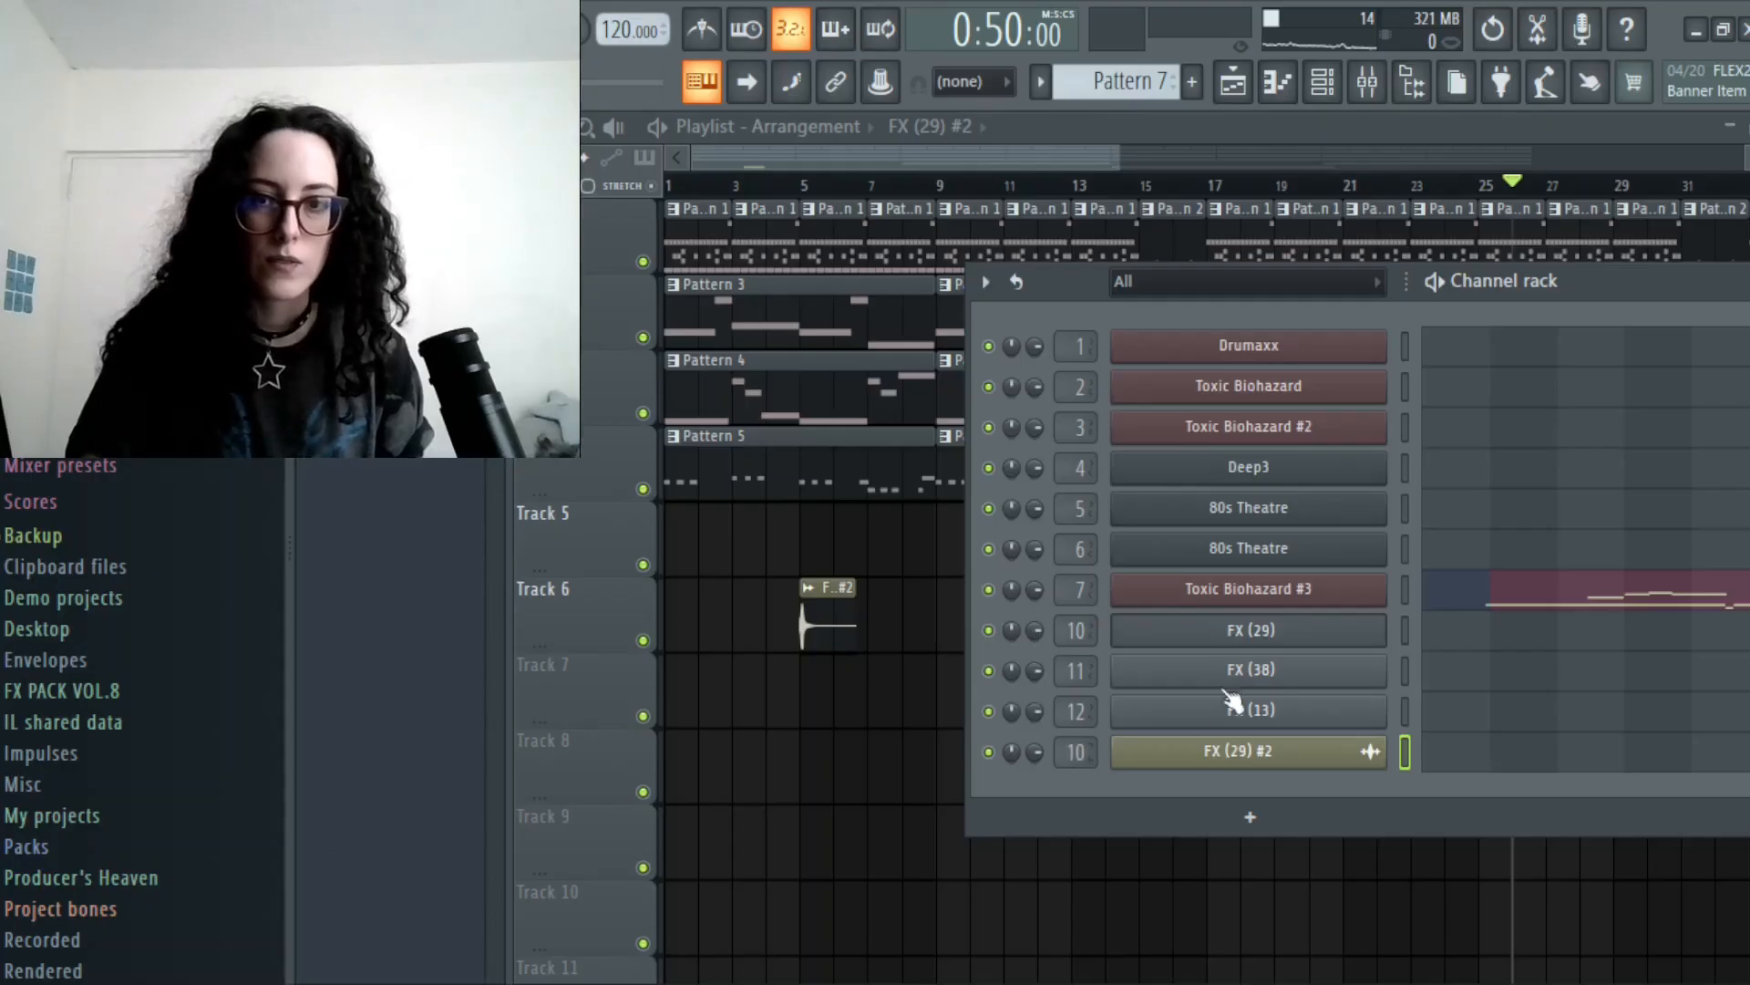
{"action": "left_click_drag", "start_coordinate": [1263, 674], "coordinate": [779, 727]}
{"action": "left_click", "coordinate": [765, 185]}
{"action": "key", "text": "space"}
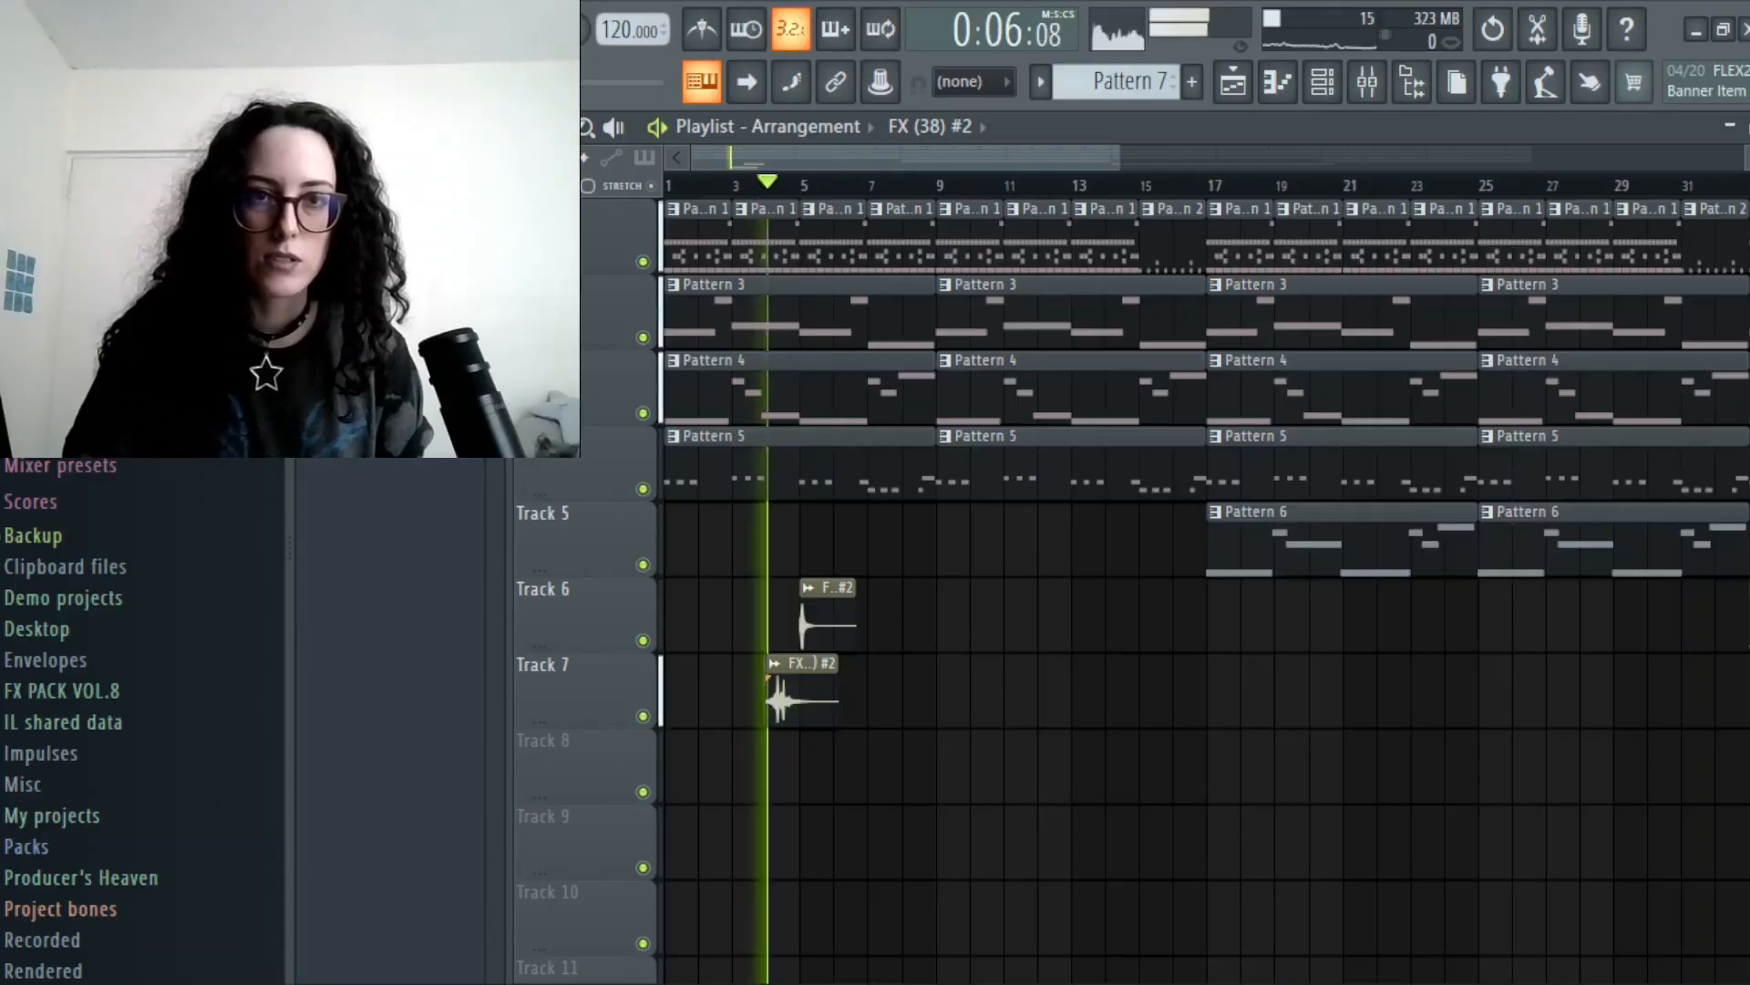
{"action": "key", "text": "space"}
- Move the FX (38) clip to start slightly before bar 5, with its peak aligned to bar 5, and play the passage
{"action": "left_click_drag", "start_coordinate": [1120, 156], "coordinate": [777, 156]}
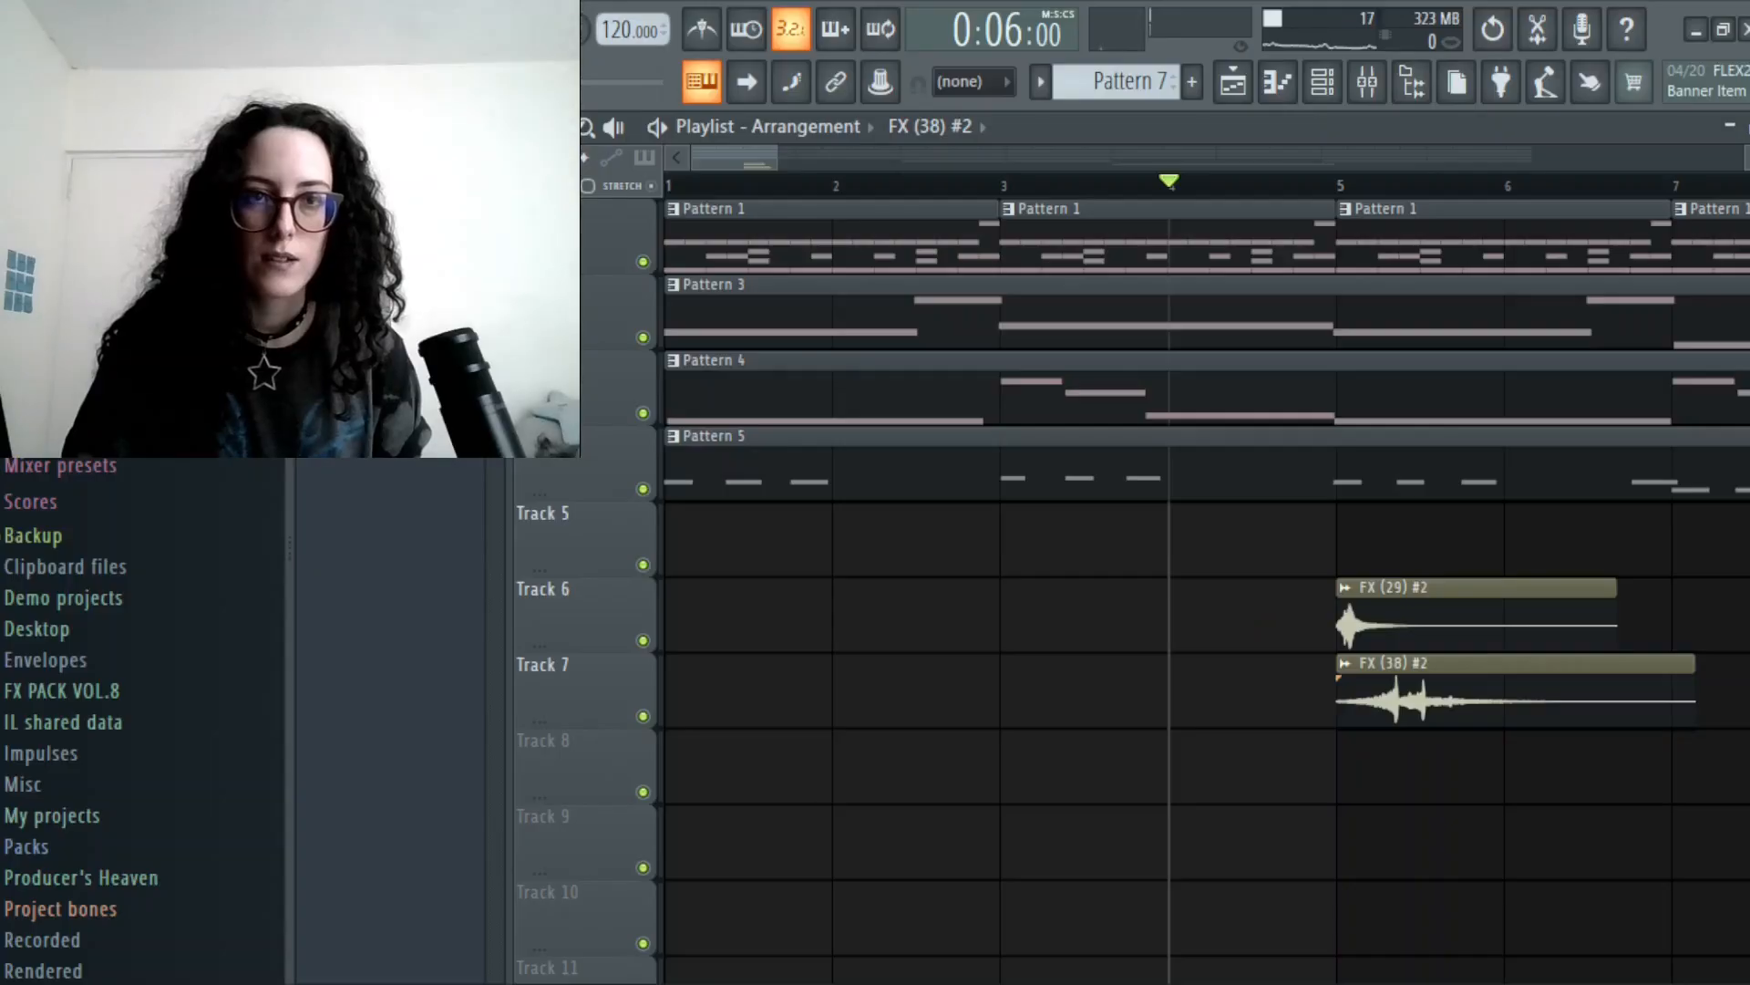
{"action": "left_click_drag", "start_coordinate": [1390, 702], "coordinate": [1330, 702]}
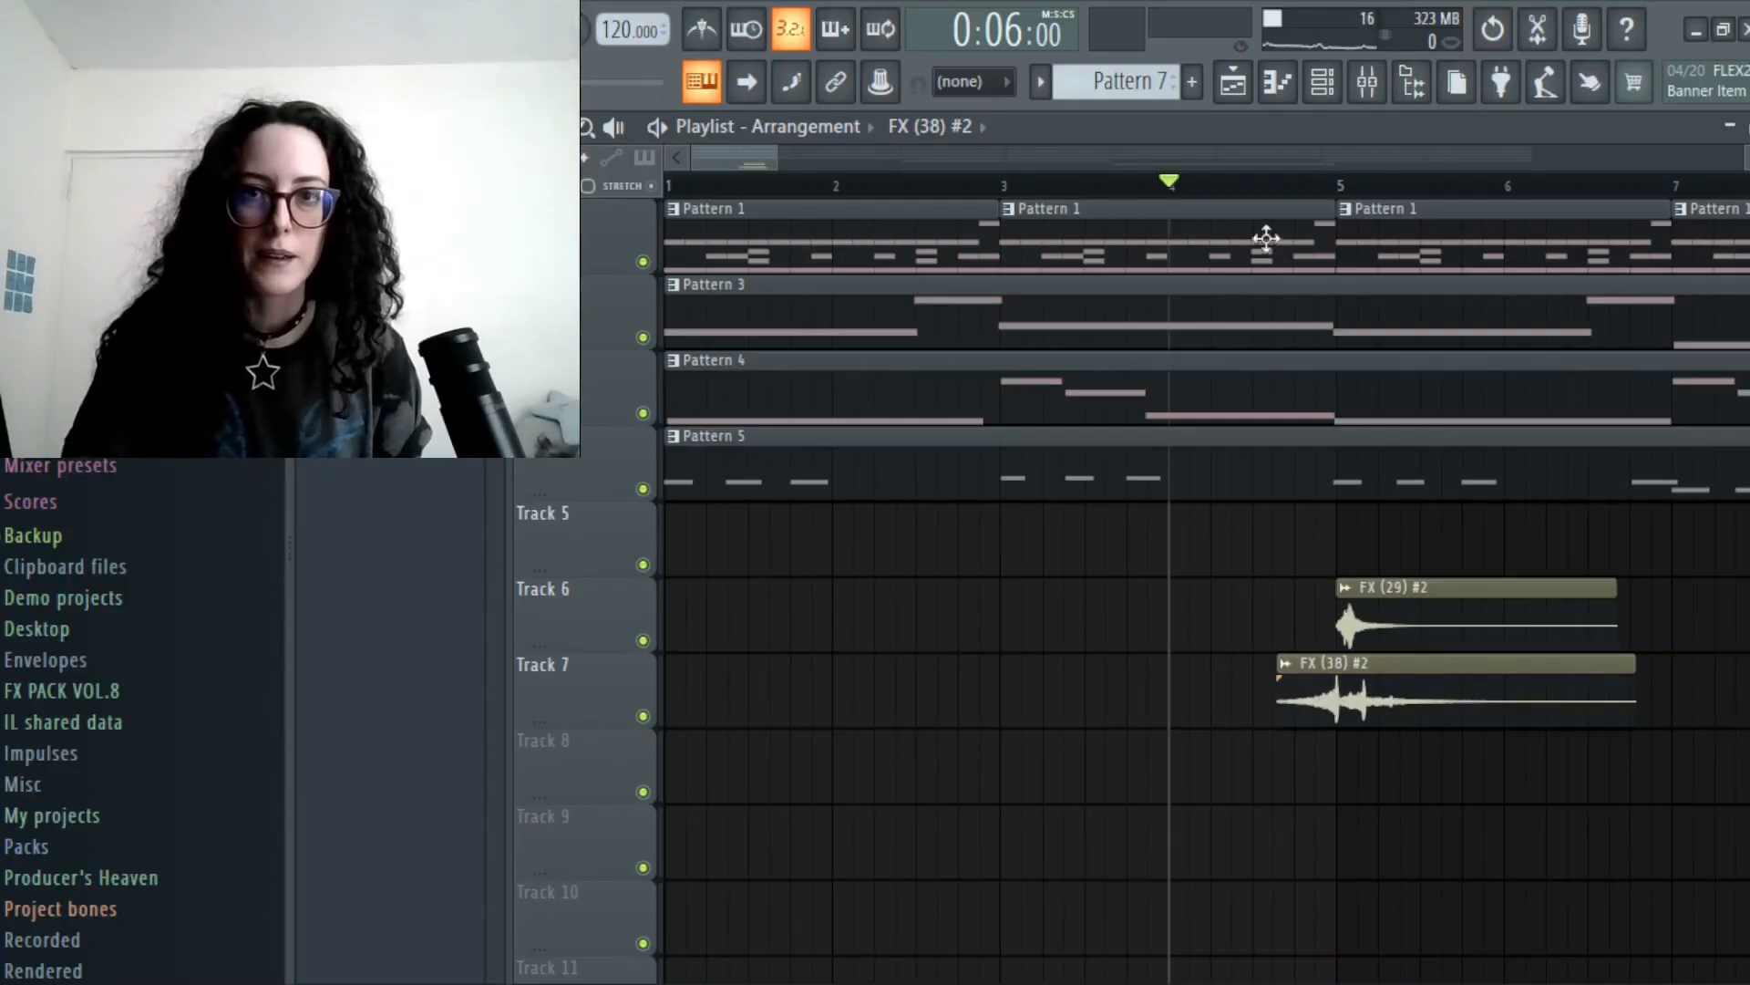
{"action": "left_click_drag", "start_coordinate": [1222, 189], "coordinate": [1263, 189]}
{"action": "key", "text": "space"}
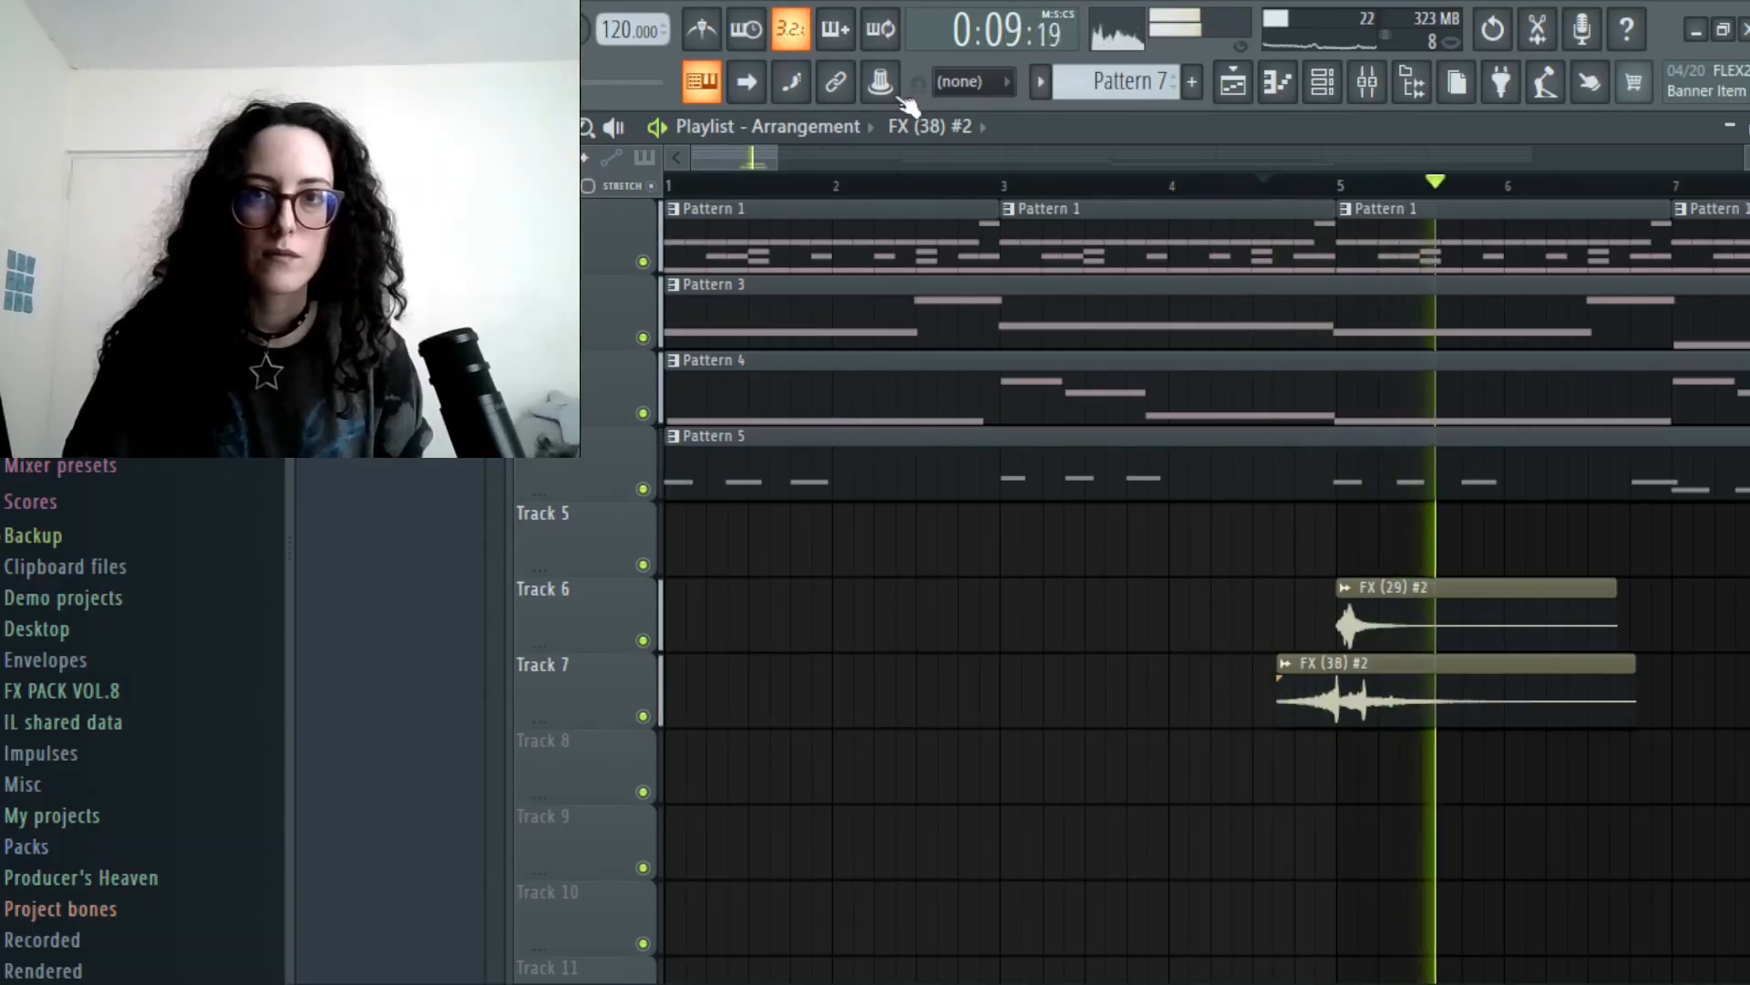
{"action": "key", "text": "space"}
- Lower the Insert 10 and Insert 11 mixer faders and return to the playlist
{"action": "left_click", "coordinate": [1367, 81]}
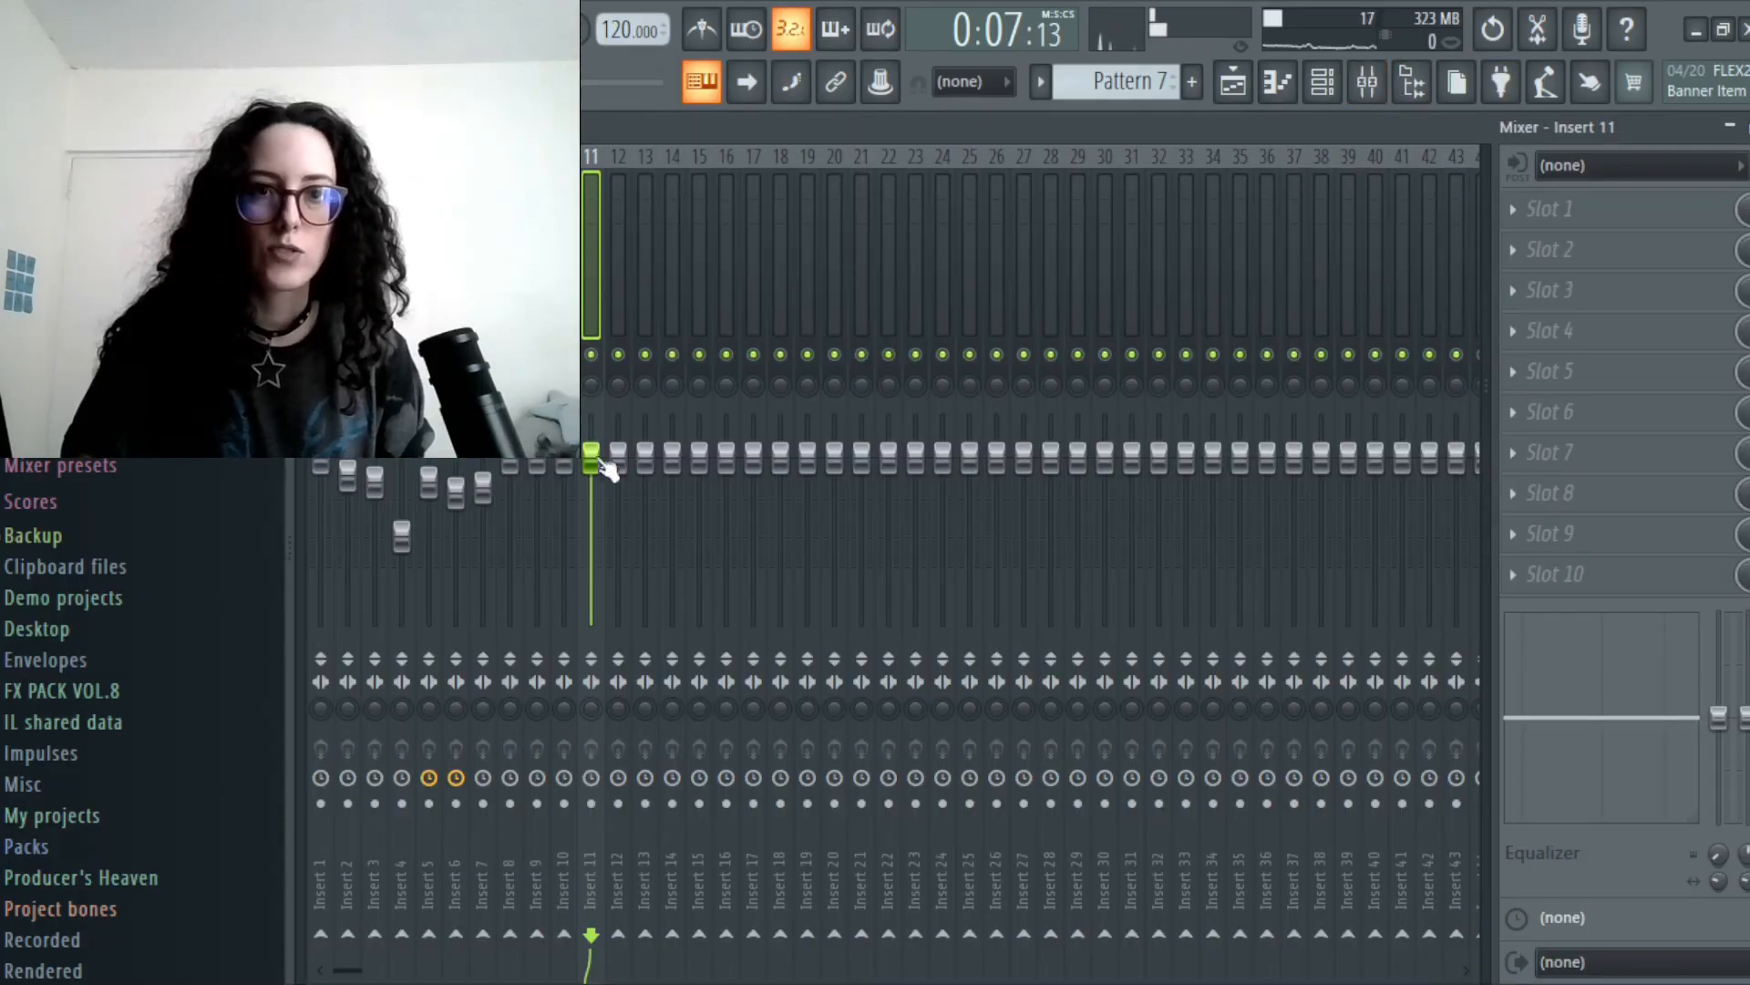
{"action": "left_click_drag", "start_coordinate": [564, 465], "coordinate": [564, 509]}
{"action": "left_click_drag", "start_coordinate": [618, 456], "coordinate": [565, 526]}
{"action": "left_click", "coordinate": [1248, 82]}
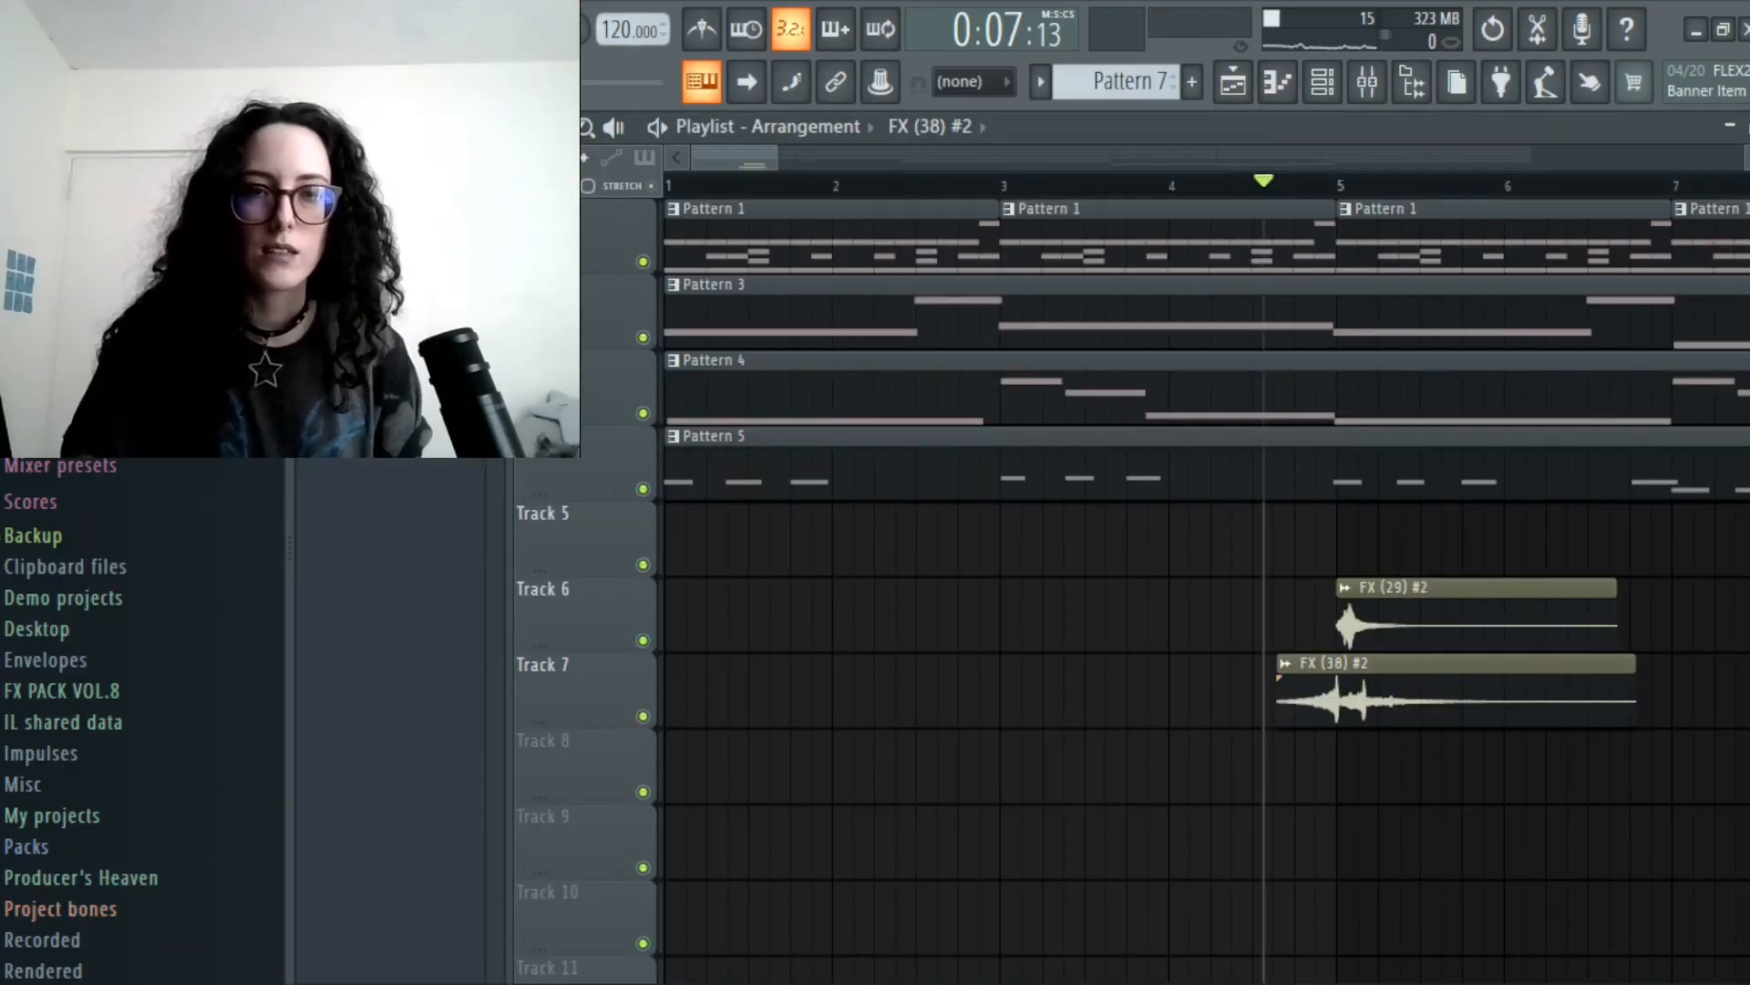
- Play the passage across bar 5 to check the FX (29) and FX (38) clips with the track
{"action": "key", "text": "space"}
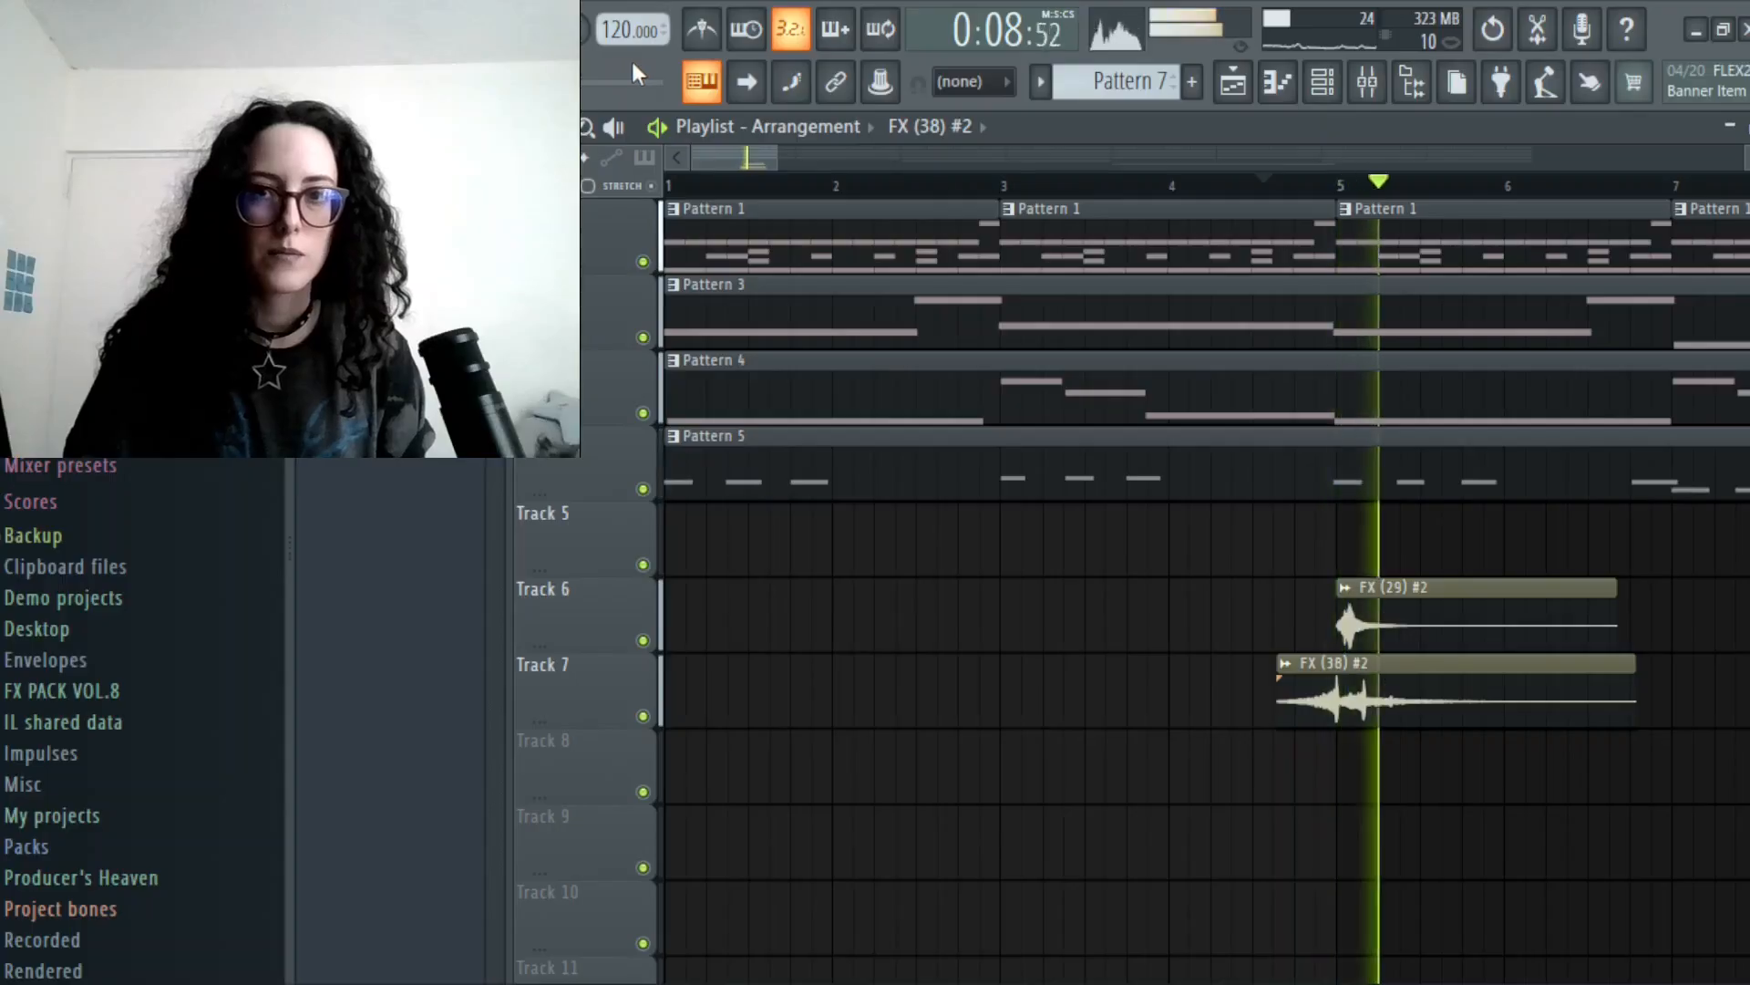
{"action": "left_click_drag", "start_coordinate": [777, 157], "coordinate": [1087, 157]}
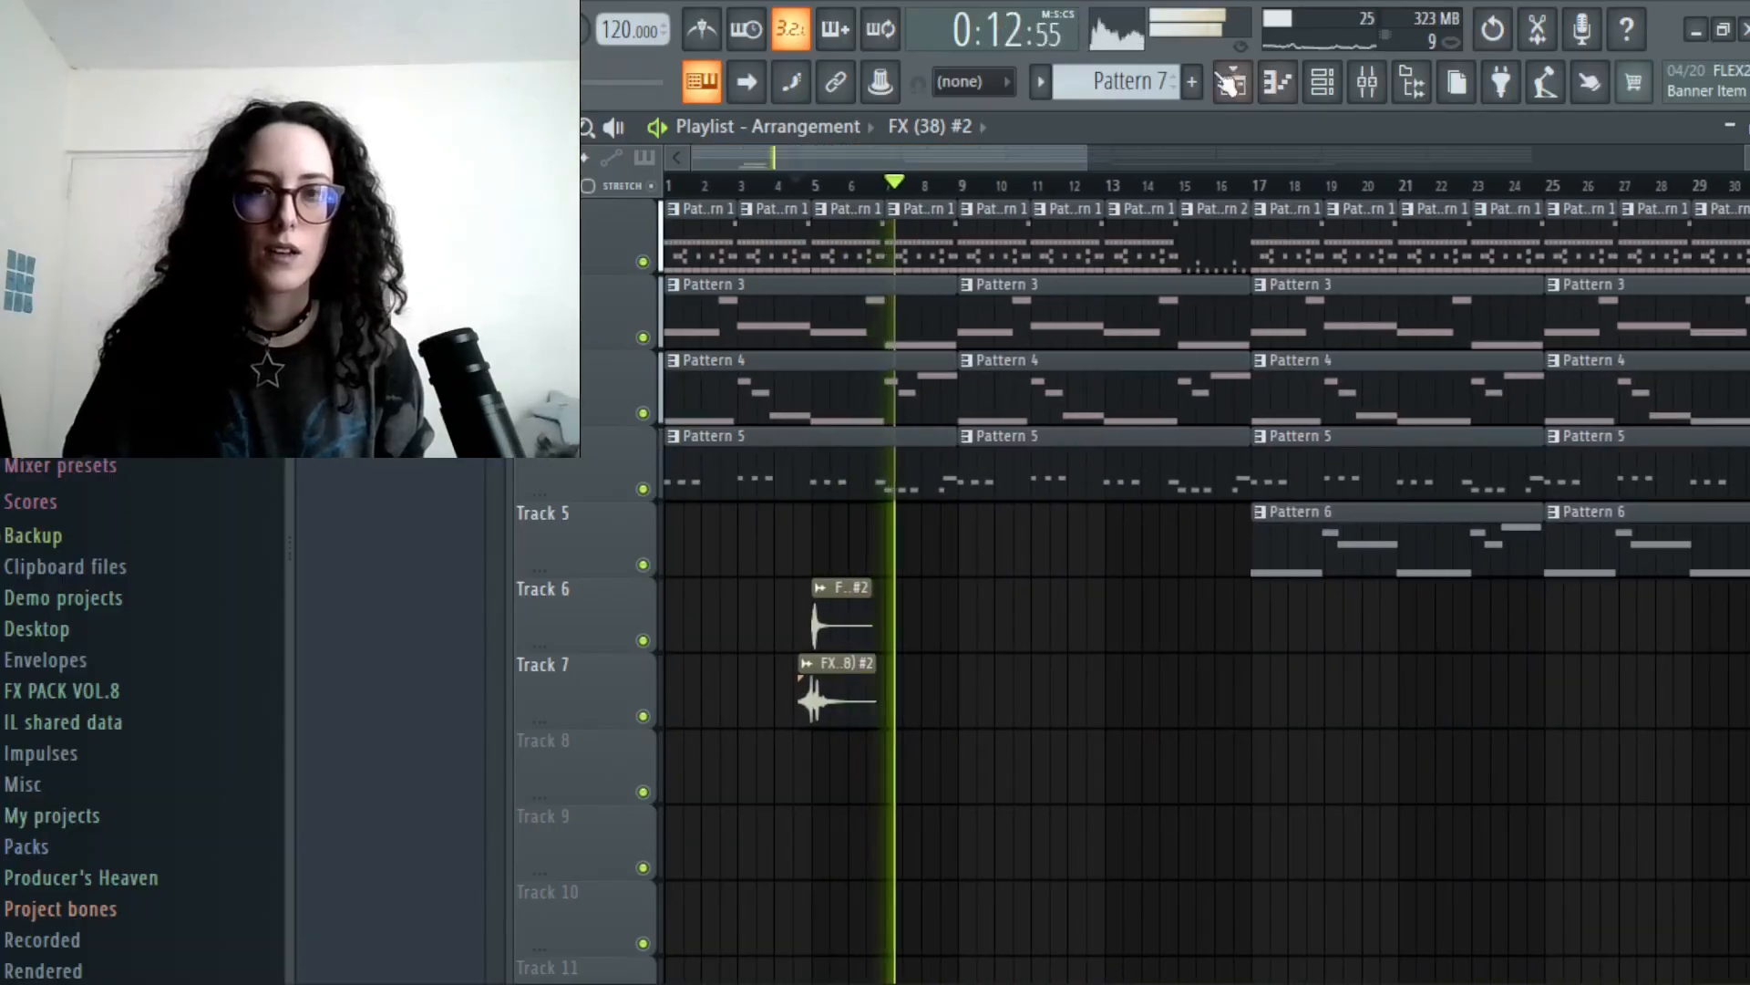
{"action": "key", "text": "space"}
- Show the unsorted channels and place the FX (13) sample as an audio clip on Track 6, ending around bar 17
{"action": "left_click", "coordinate": [1323, 81]}
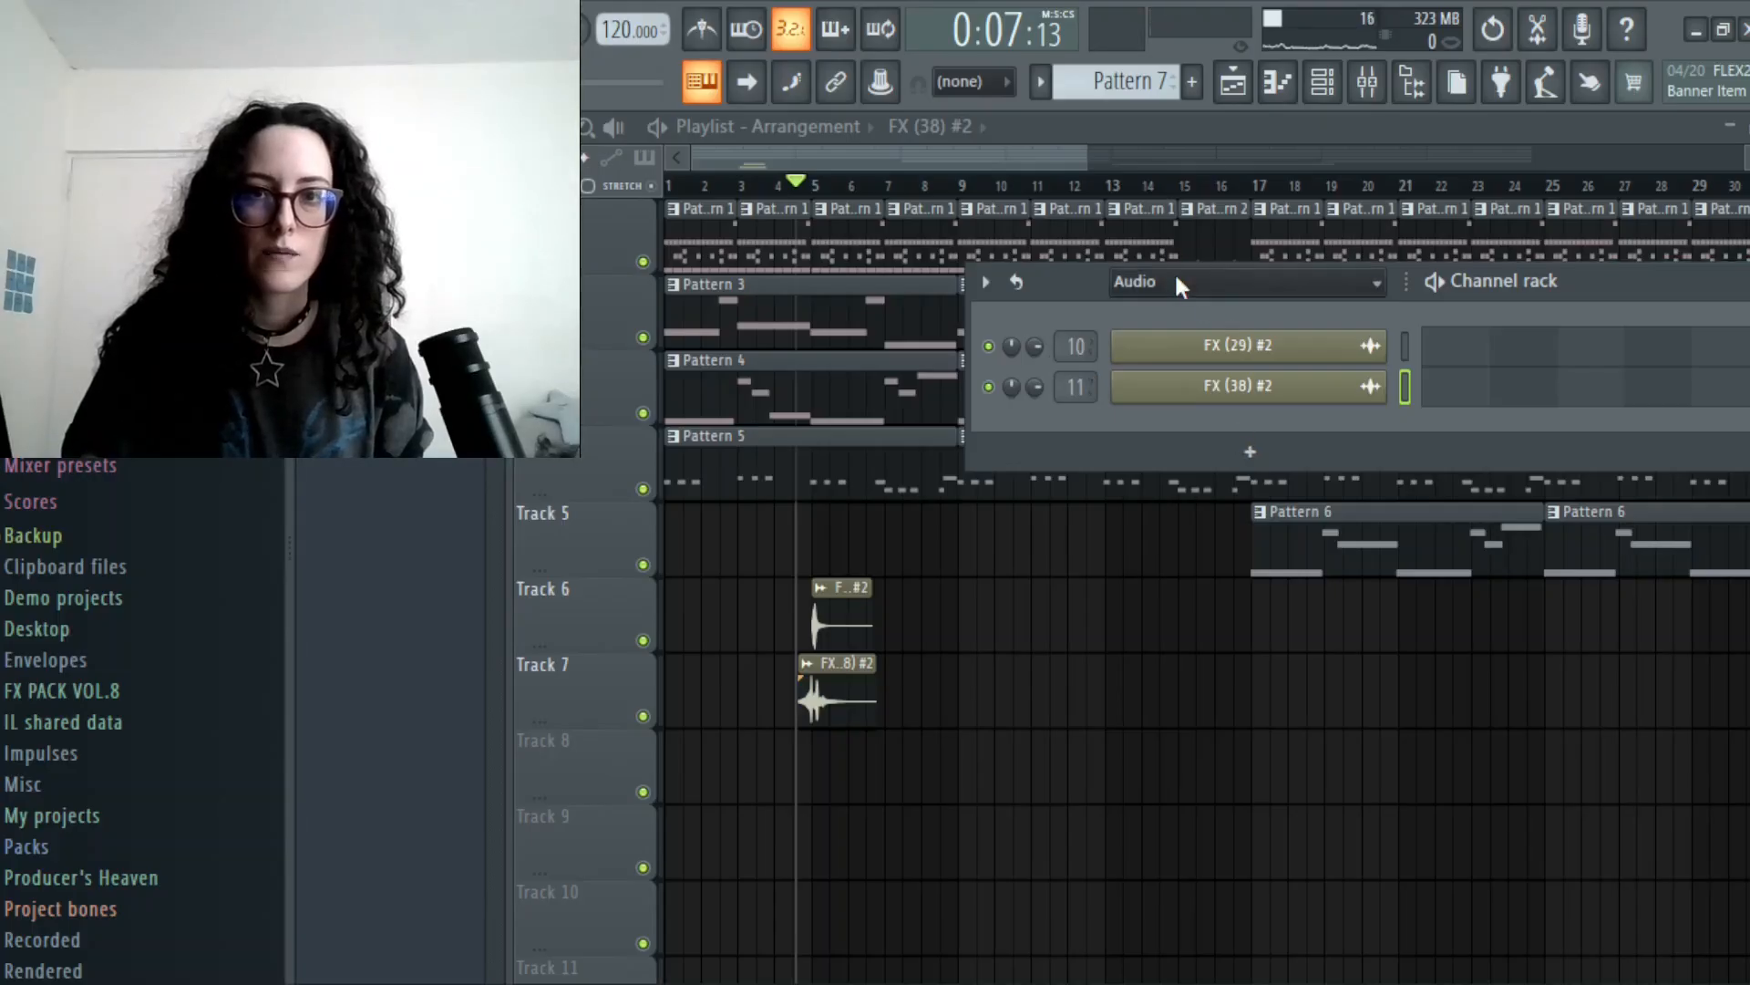
{"action": "left_click", "coordinate": [1222, 379]}
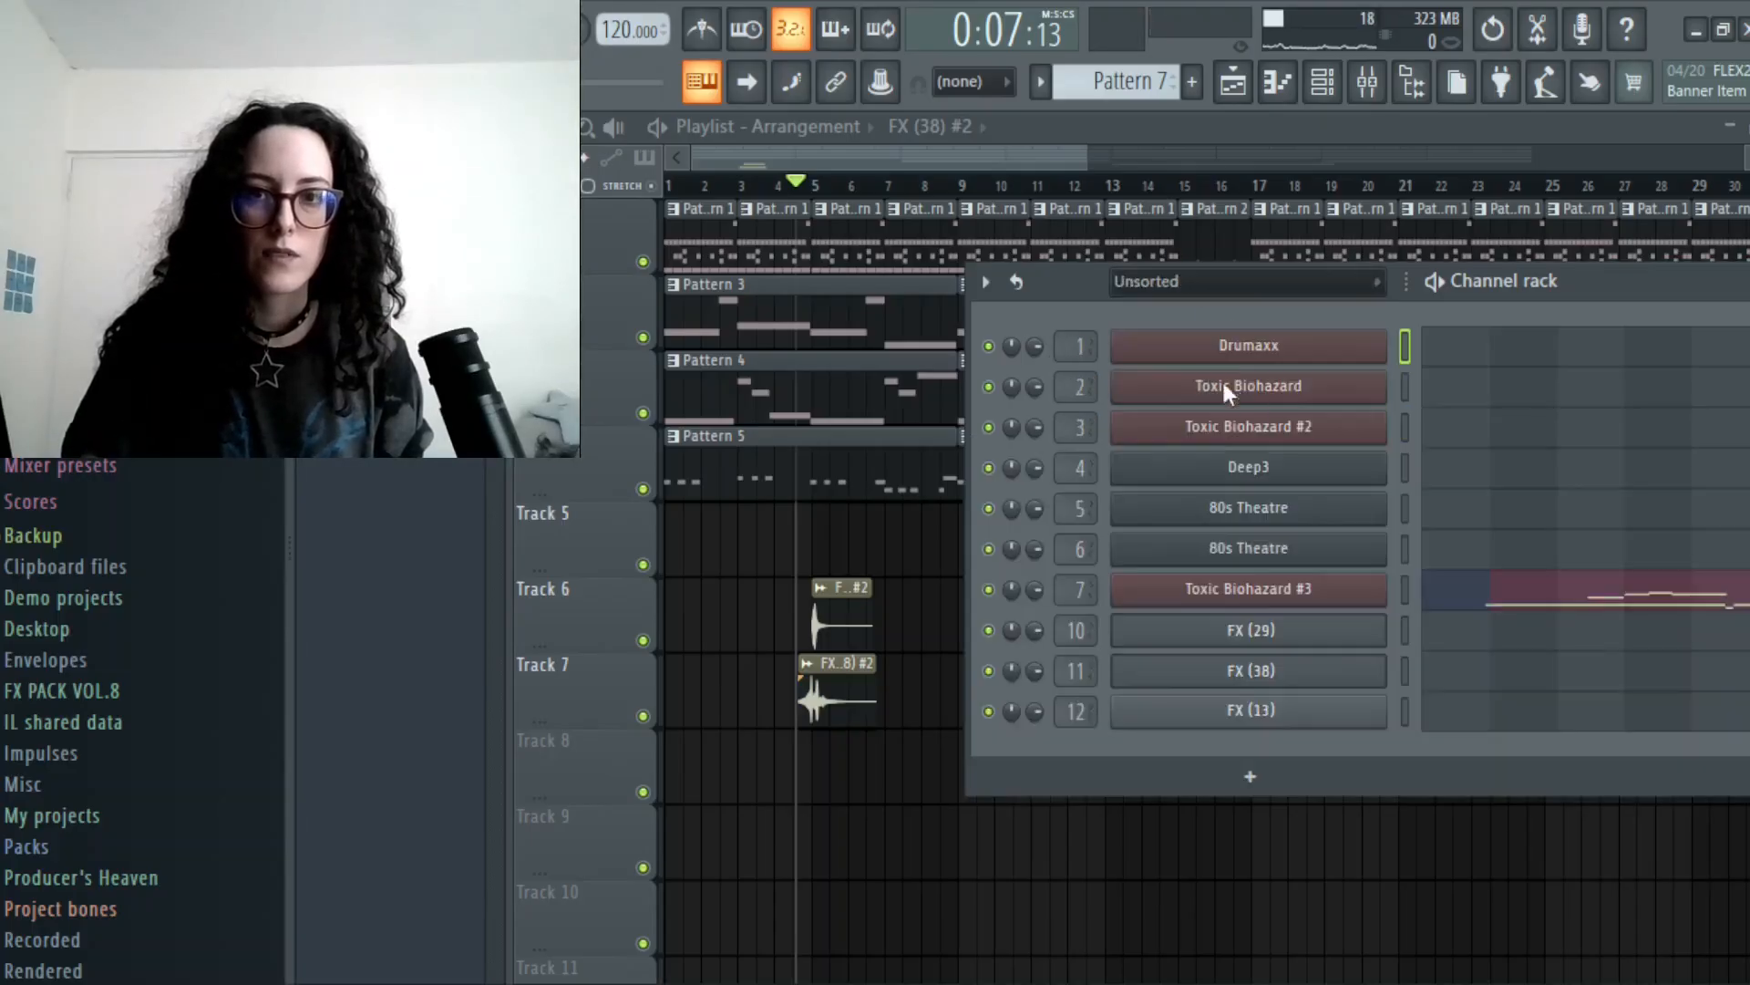
{"action": "left_click", "coordinate": [1291, 721]}
{"action": "left_click_drag", "start_coordinate": [1139, 959], "coordinate": [1222, 573]}
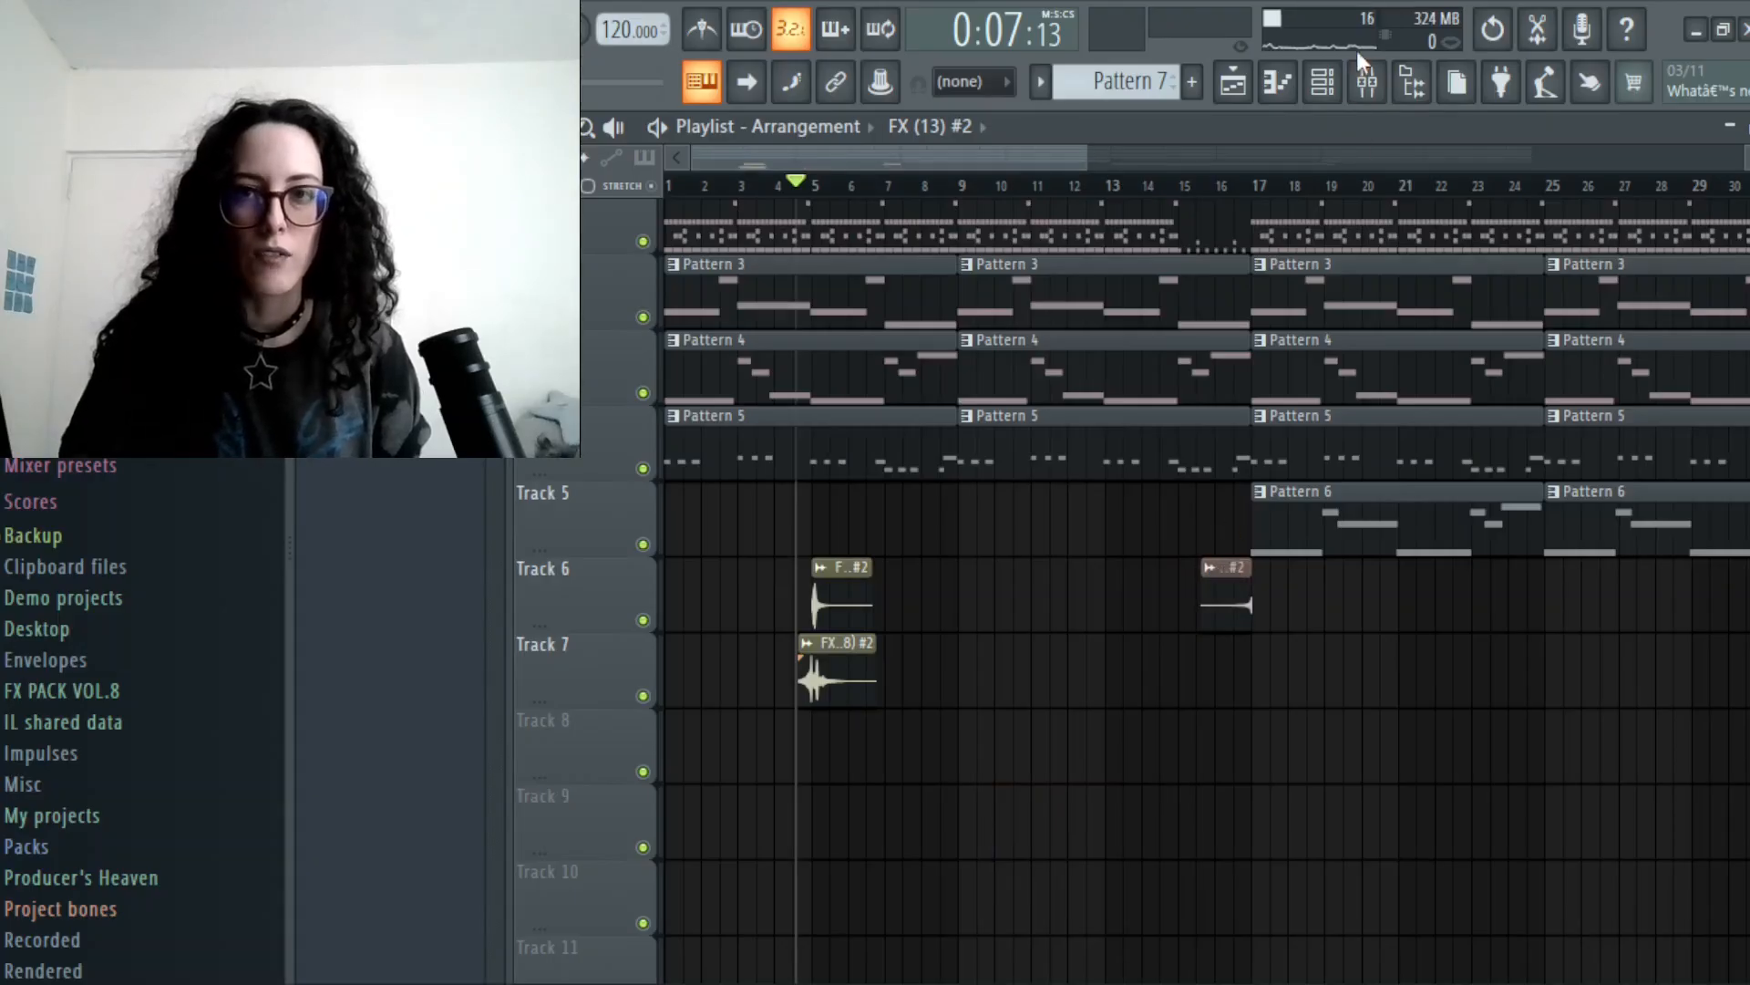
- Route the FX (13) #2 audio channel to mixer Insert 12, lower that insert's fader slightly, and return to the playlist
{"action": "left_click", "coordinate": [1322, 81]}
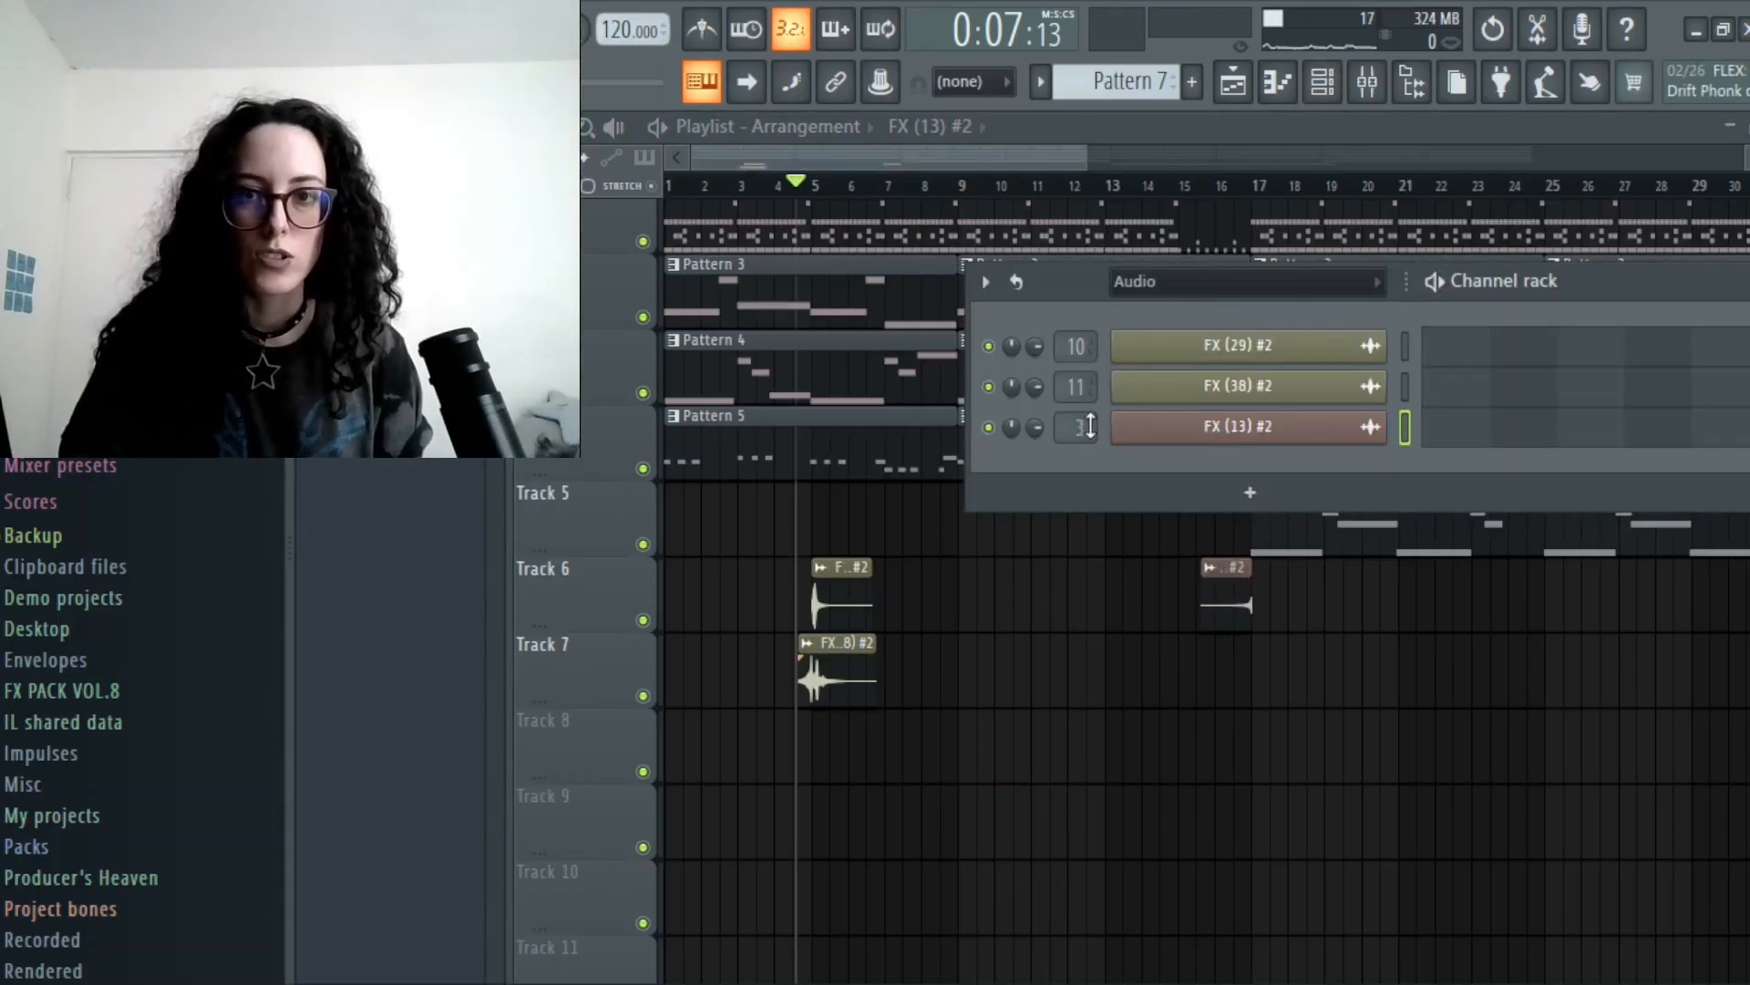
{"action": "left_click", "coordinate": [1387, 93]}
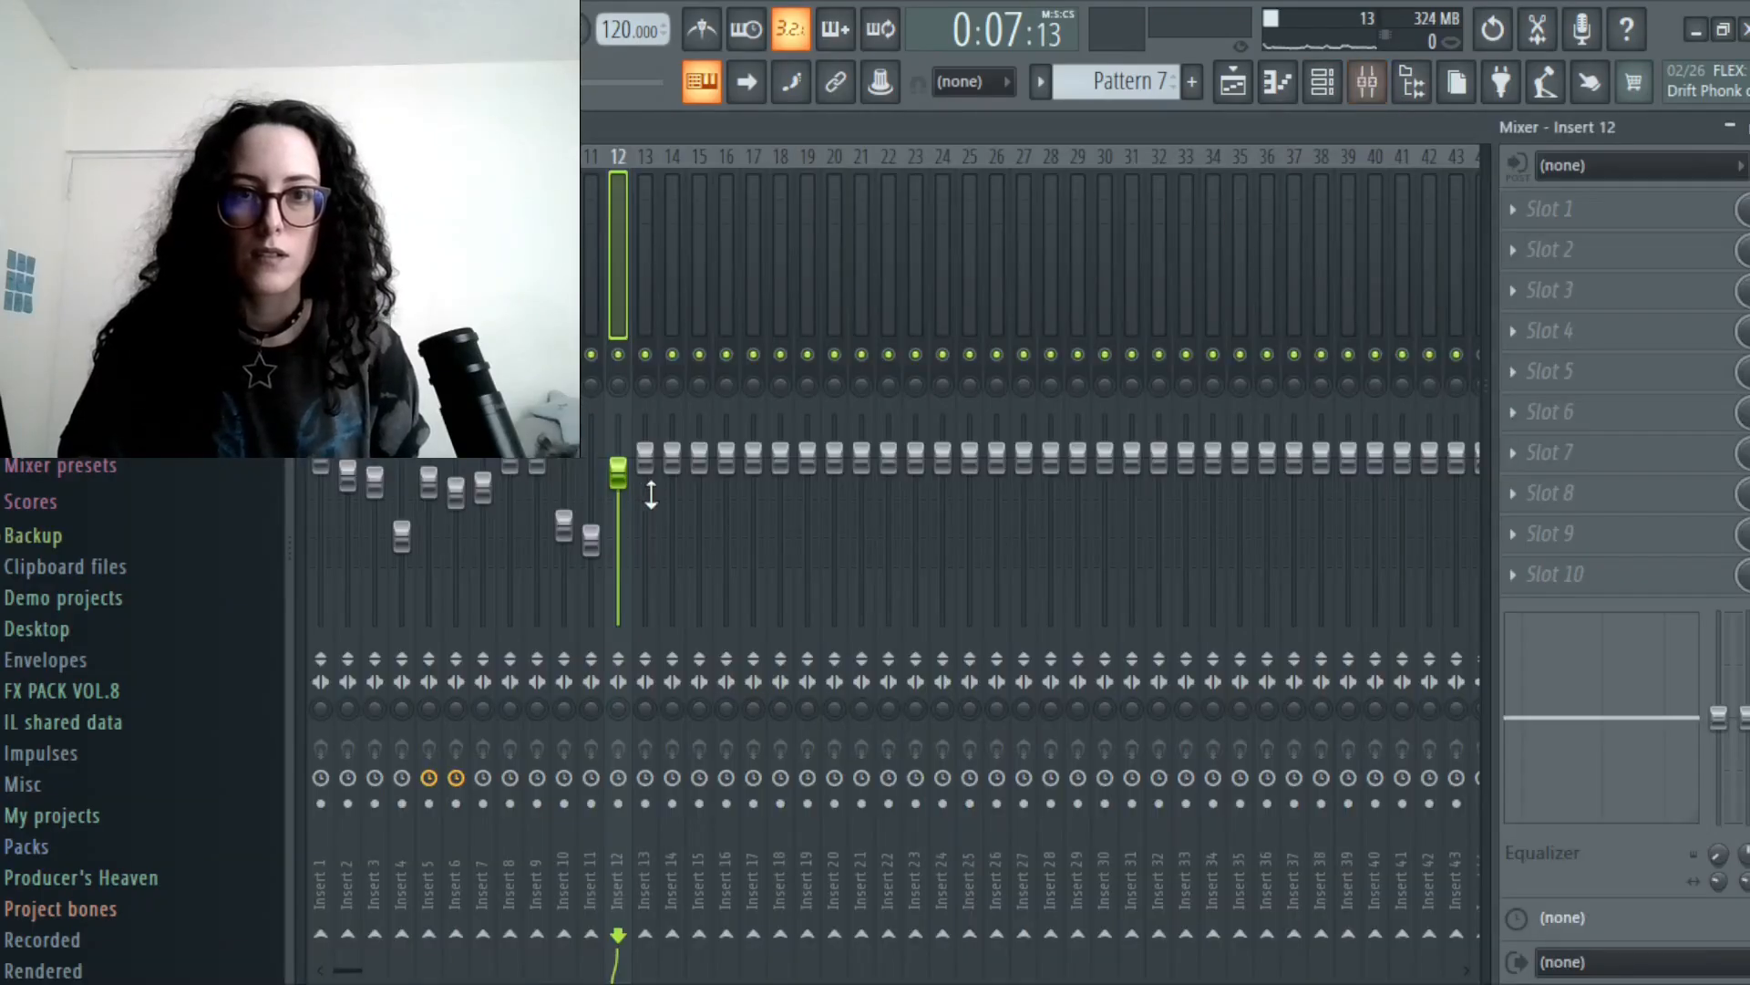
{"action": "left_click", "coordinate": [1233, 81]}
- Play the transition into bar 17 twice, starting between bars 15 and 16, to check the FX (13) clip
{"action": "left_click", "coordinate": [1193, 182]}
{"action": "key", "text": "space"}
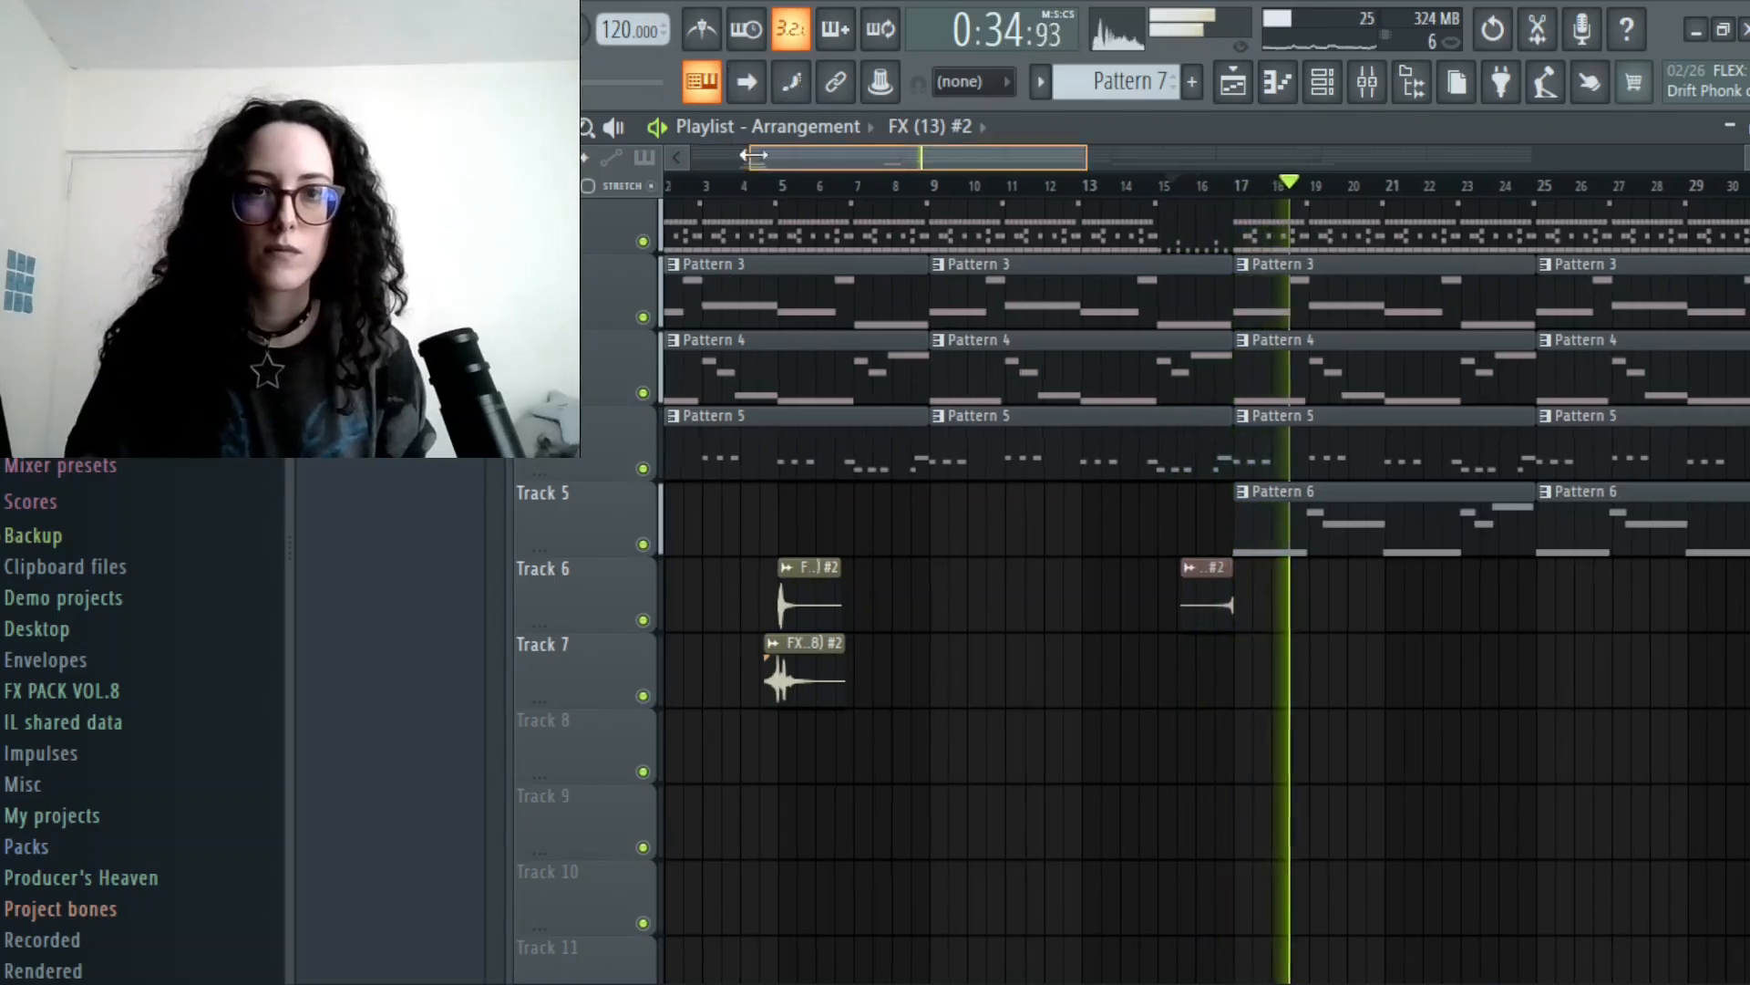
{"action": "left_click_drag", "start_coordinate": [720, 157], "coordinate": [820, 157]}
{"action": "left_click_drag", "start_coordinate": [1094, 159], "coordinate": [948, 160]}
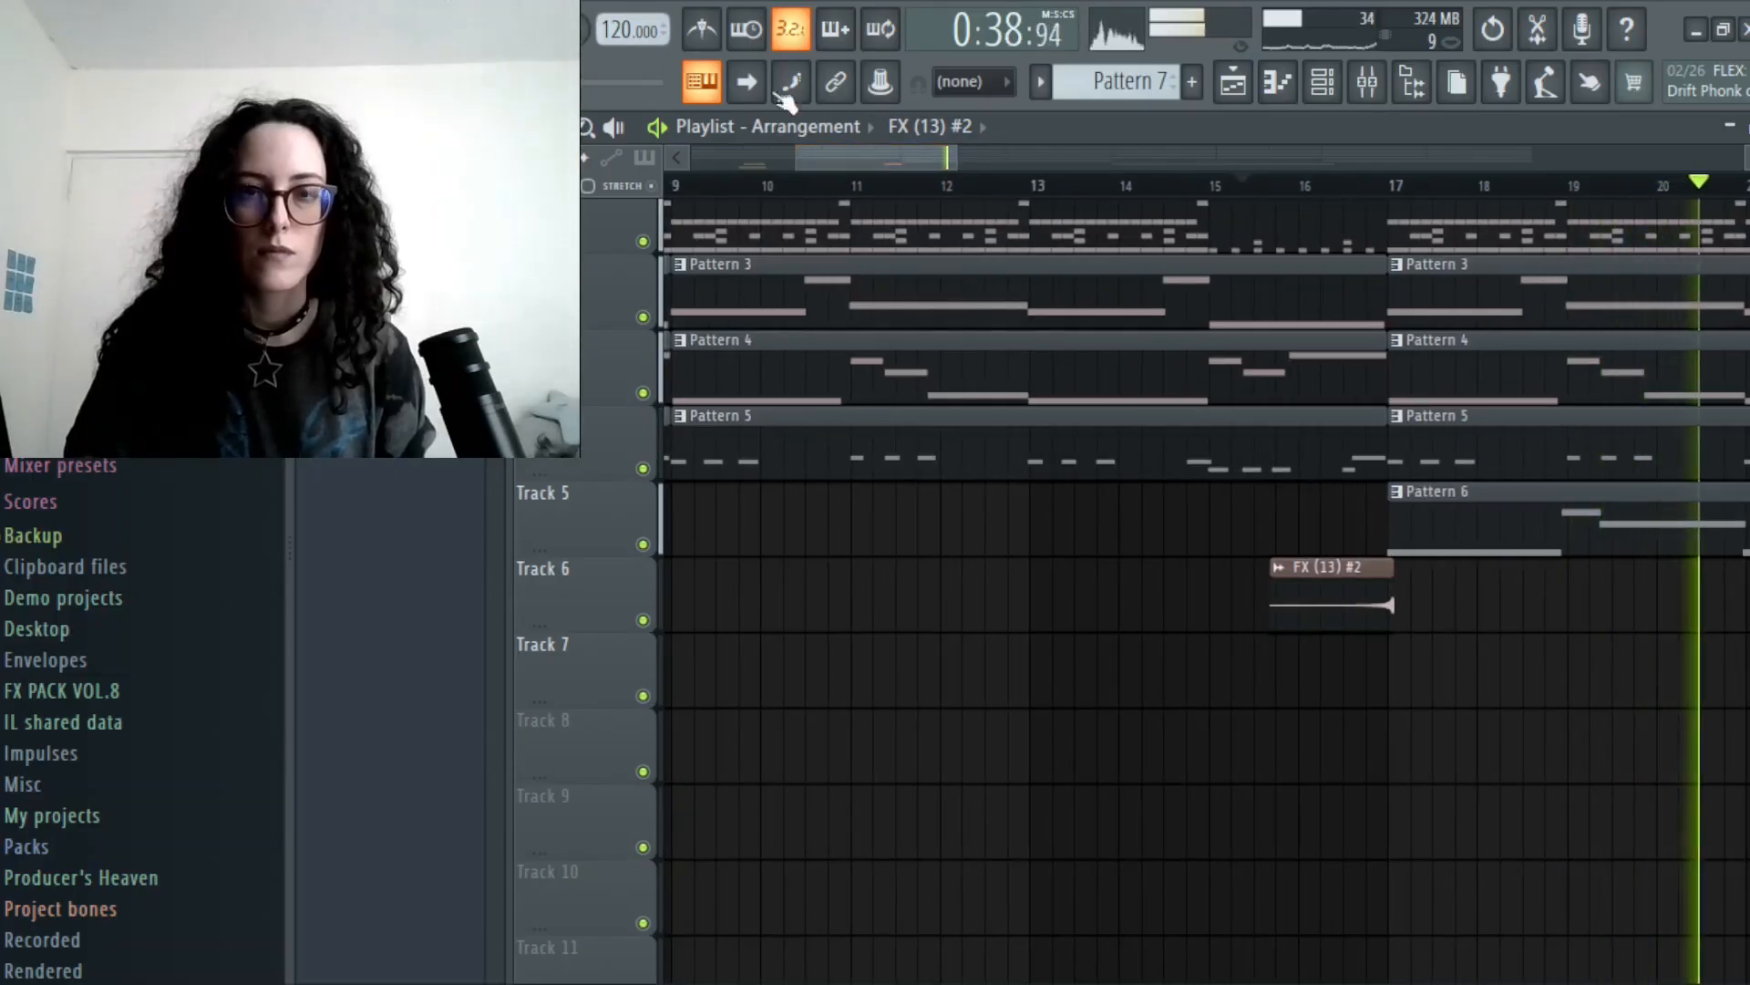
{"action": "left_click_drag", "start_coordinate": [795, 159], "coordinate": [828, 158]}
{"action": "key", "text": "space"}
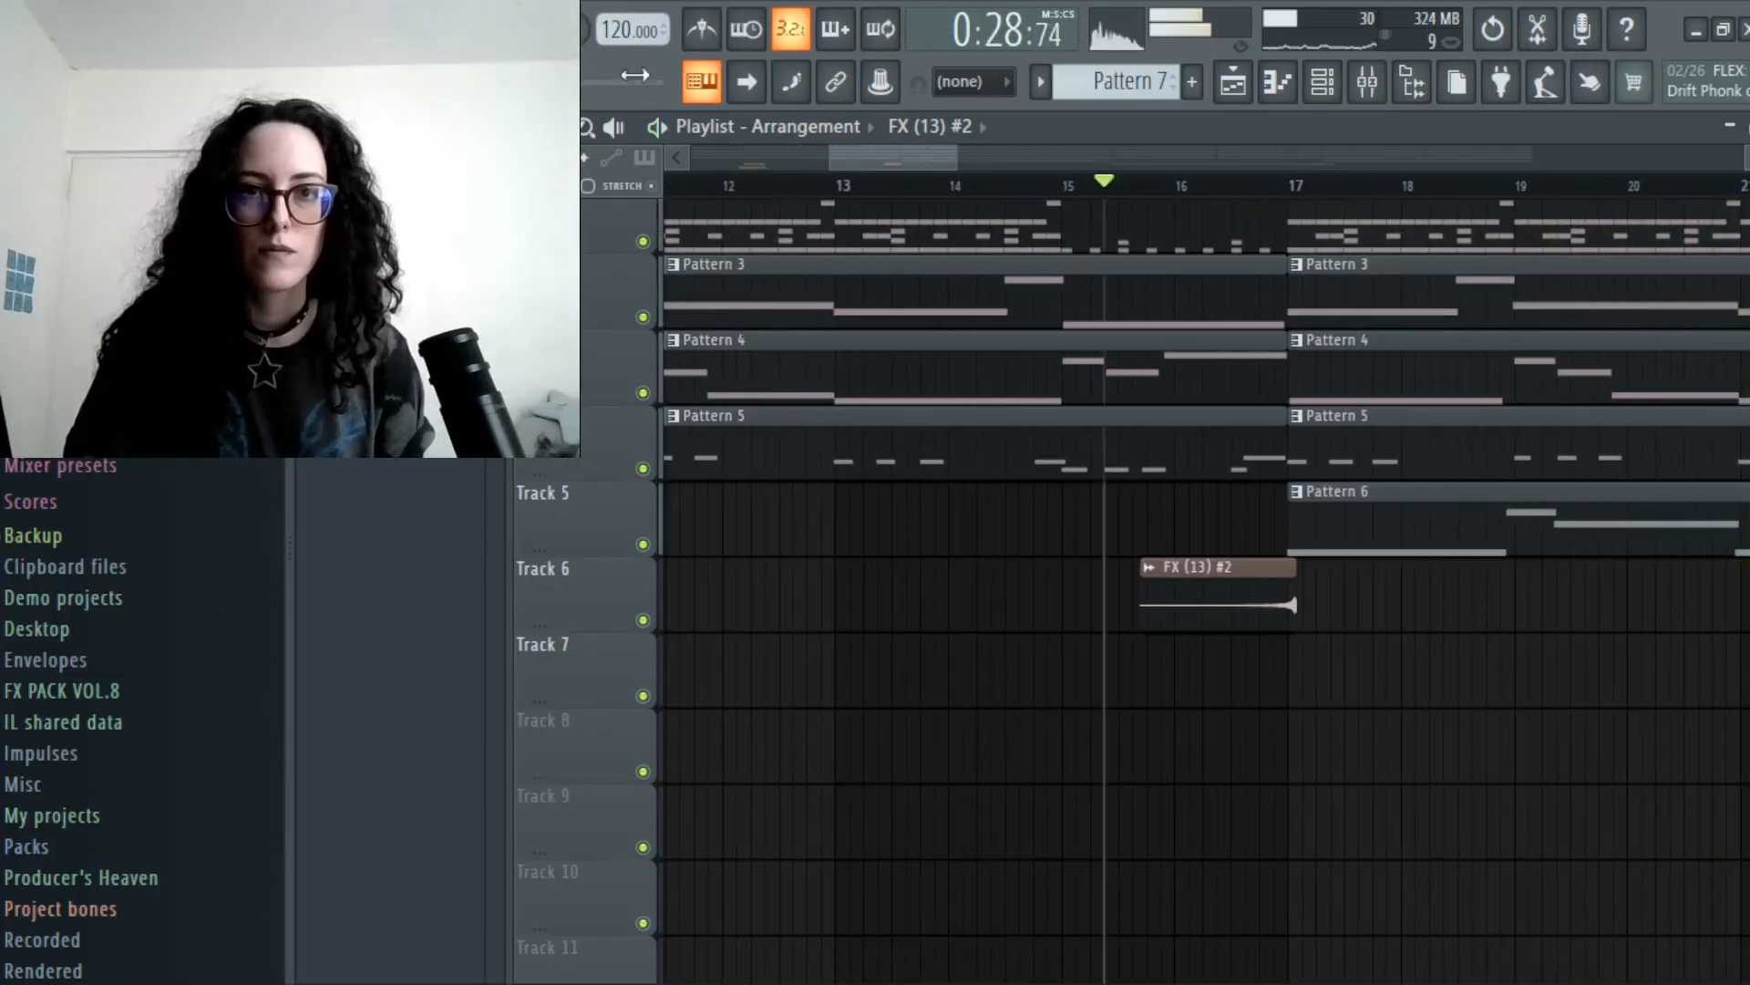
{"action": "left_click_drag", "start_coordinate": [1163, 187], "coordinate": [1172, 187]}
{"action": "key", "text": "space"}
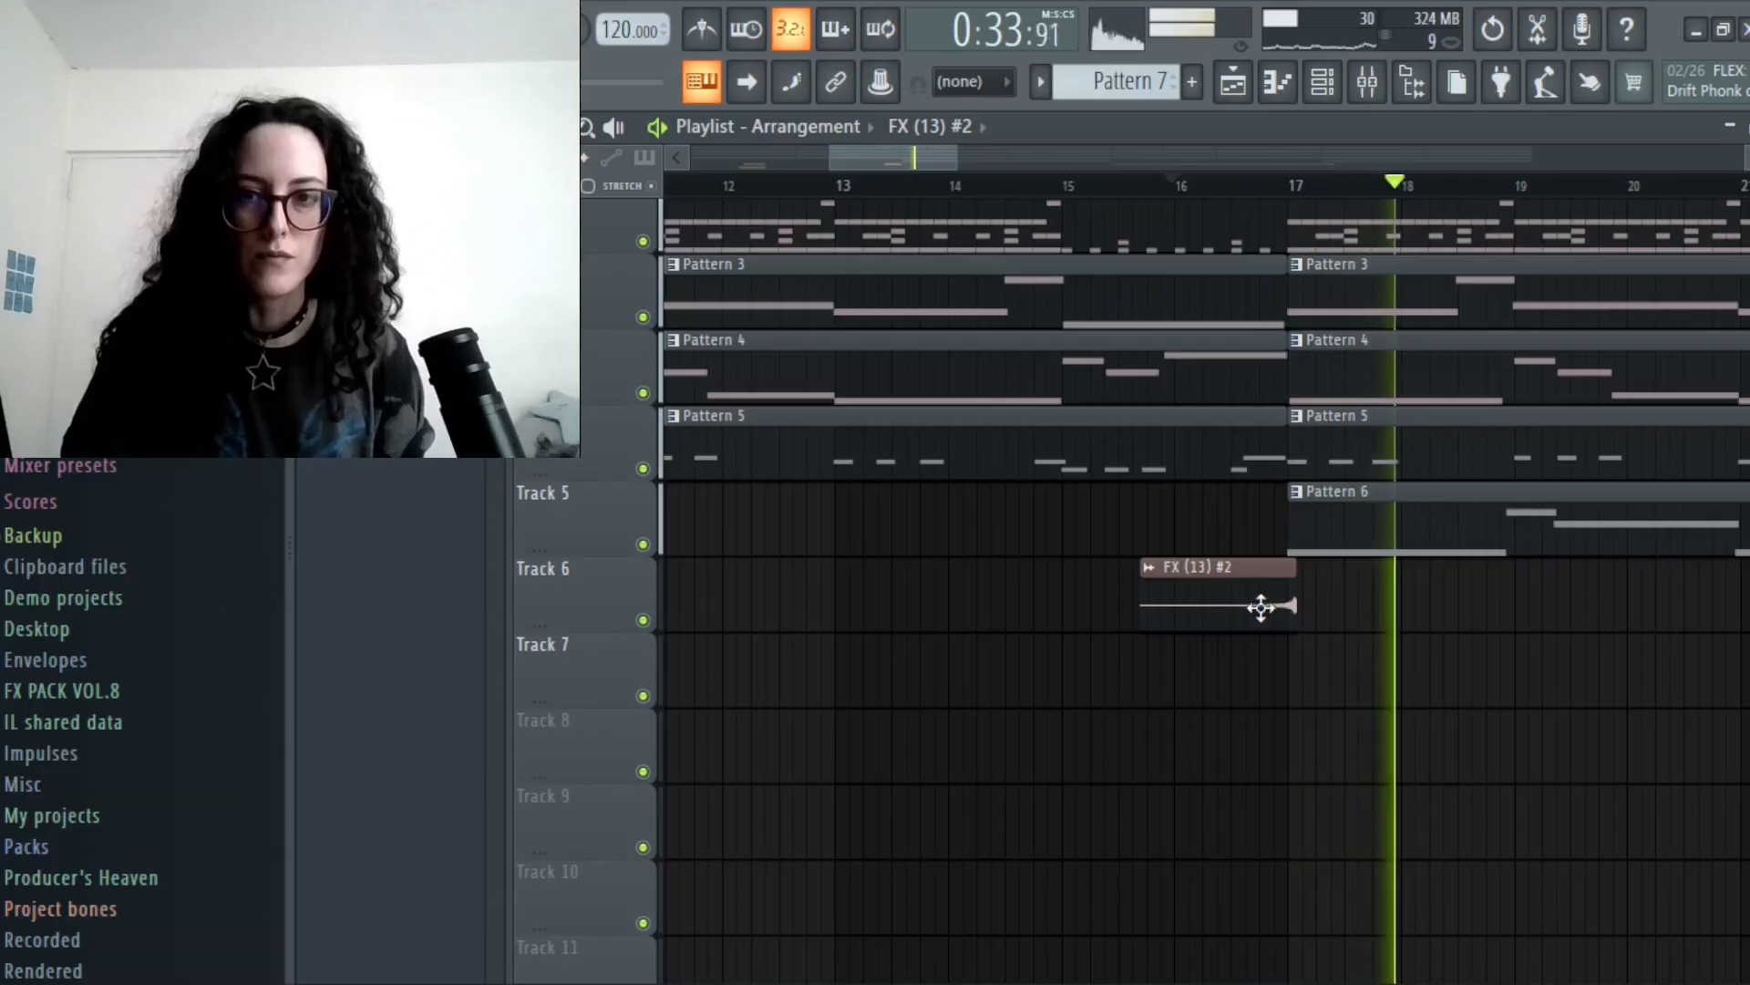
- Move the FX (13) clip slightly earlier so it ends exactly at bar 17, stop playback, and show the whole arrangement
{"action": "left_click_drag", "start_coordinate": [1270, 605], "coordinate": [1258, 609]}
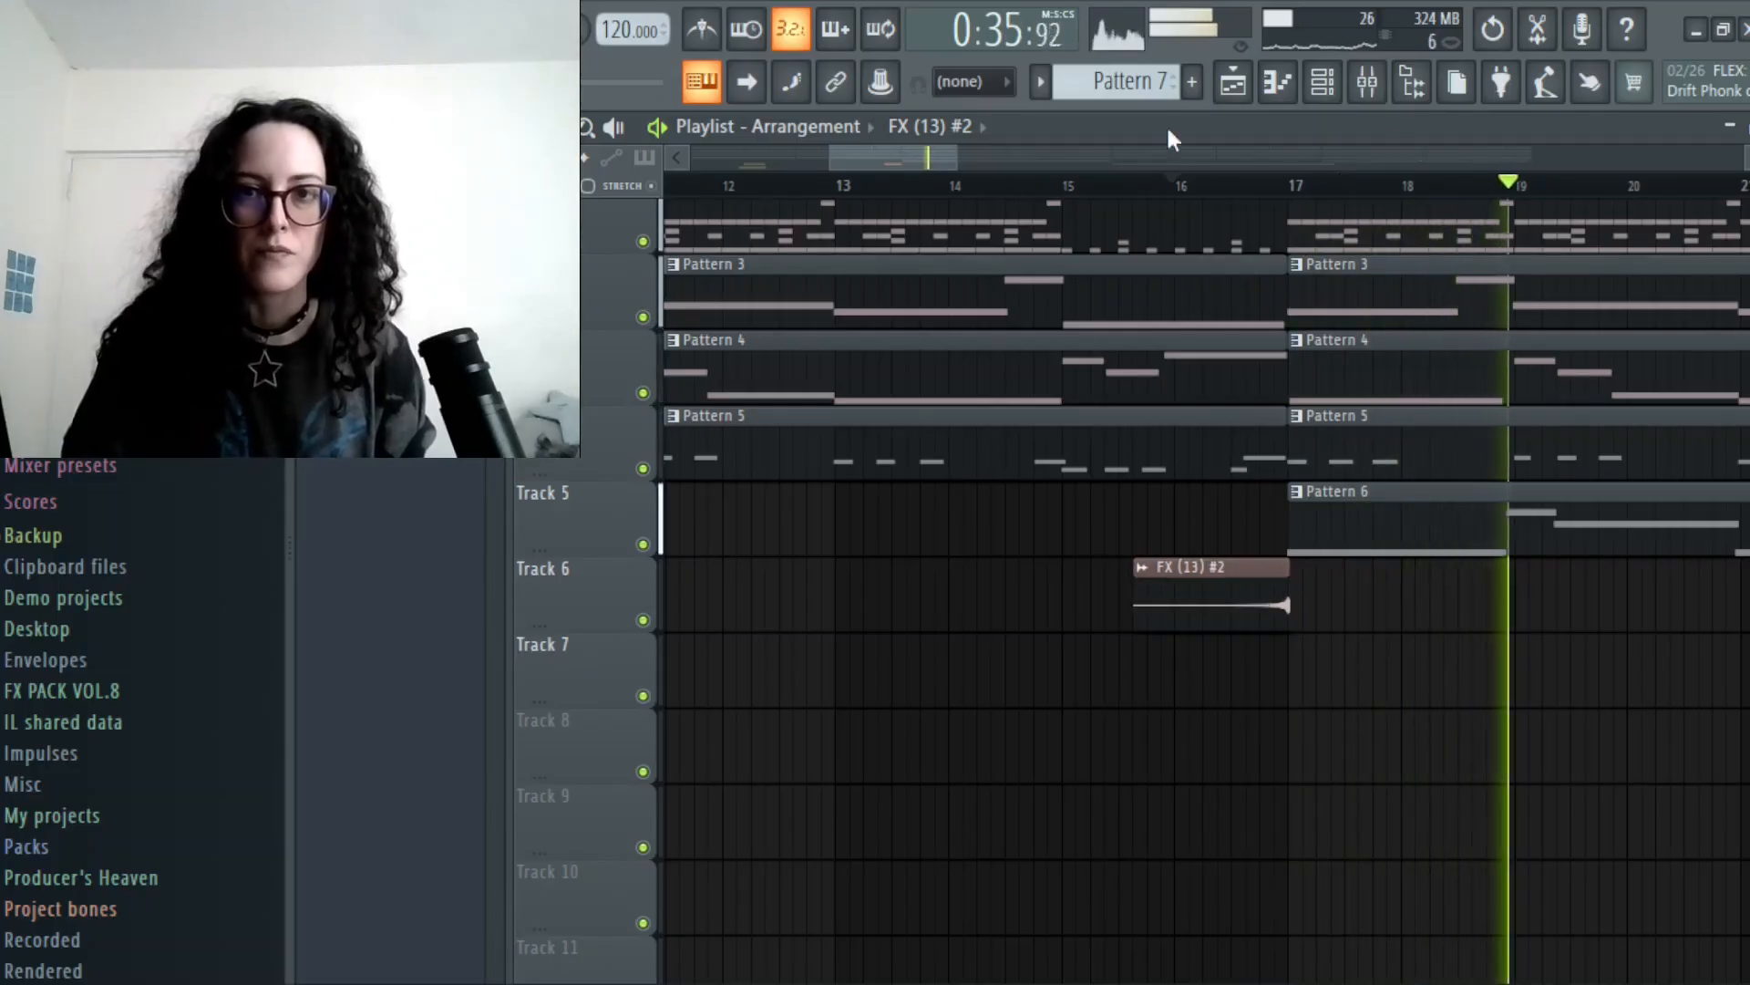
{"action": "key", "text": "space"}
{"action": "left_click_drag", "start_coordinate": [831, 153], "coordinate": [695, 153]}
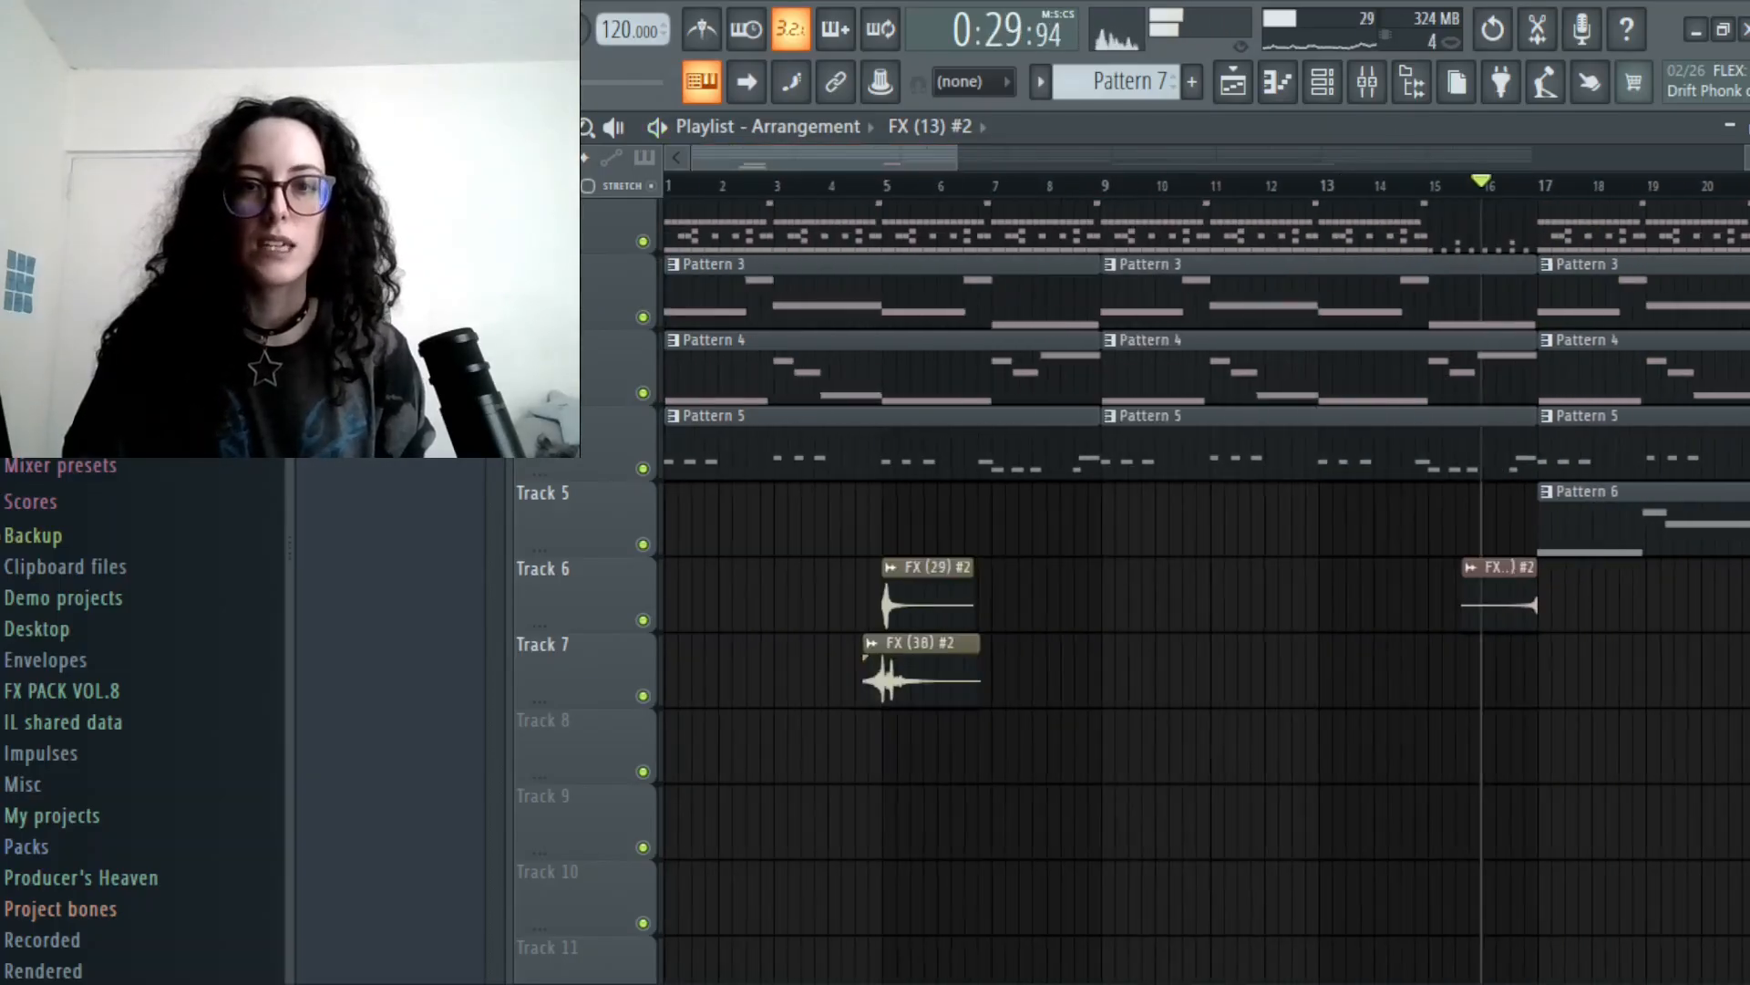
{"action": "left_click_drag", "start_coordinate": [957, 163], "coordinate": [1582, 162]}
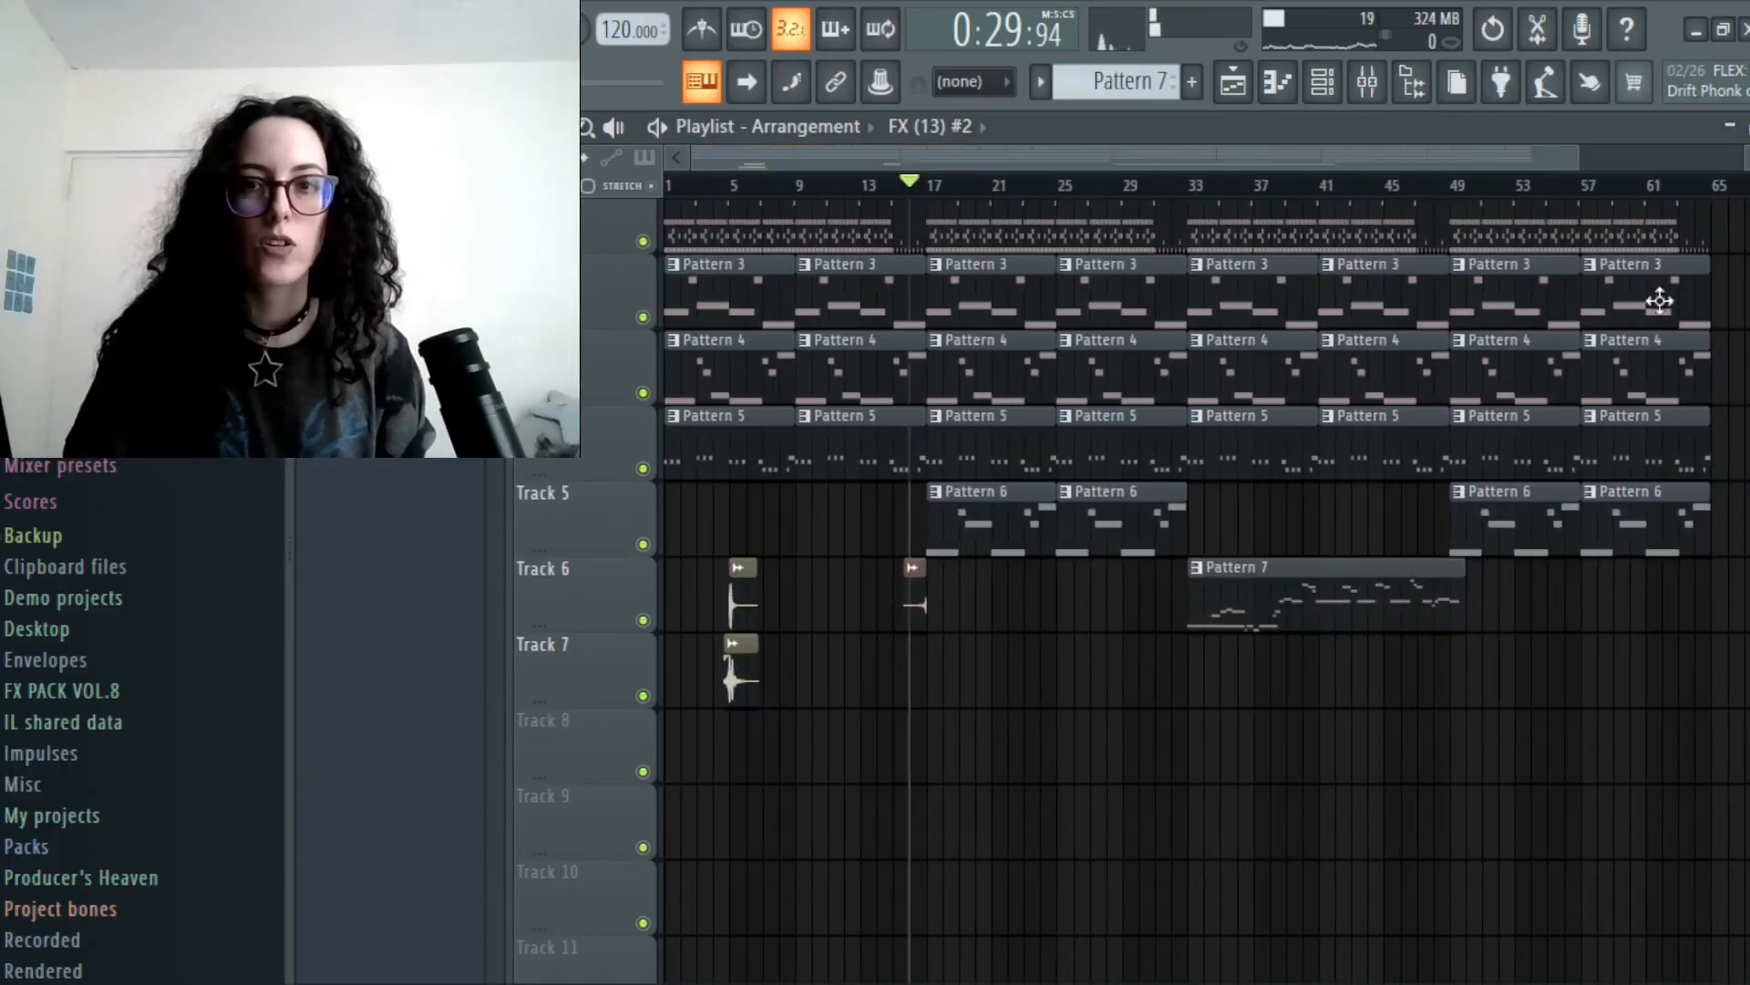
{"action": "scroll", "coordinate": [846, 435], "scroll_direction": "up", "scroll_amount": 1}
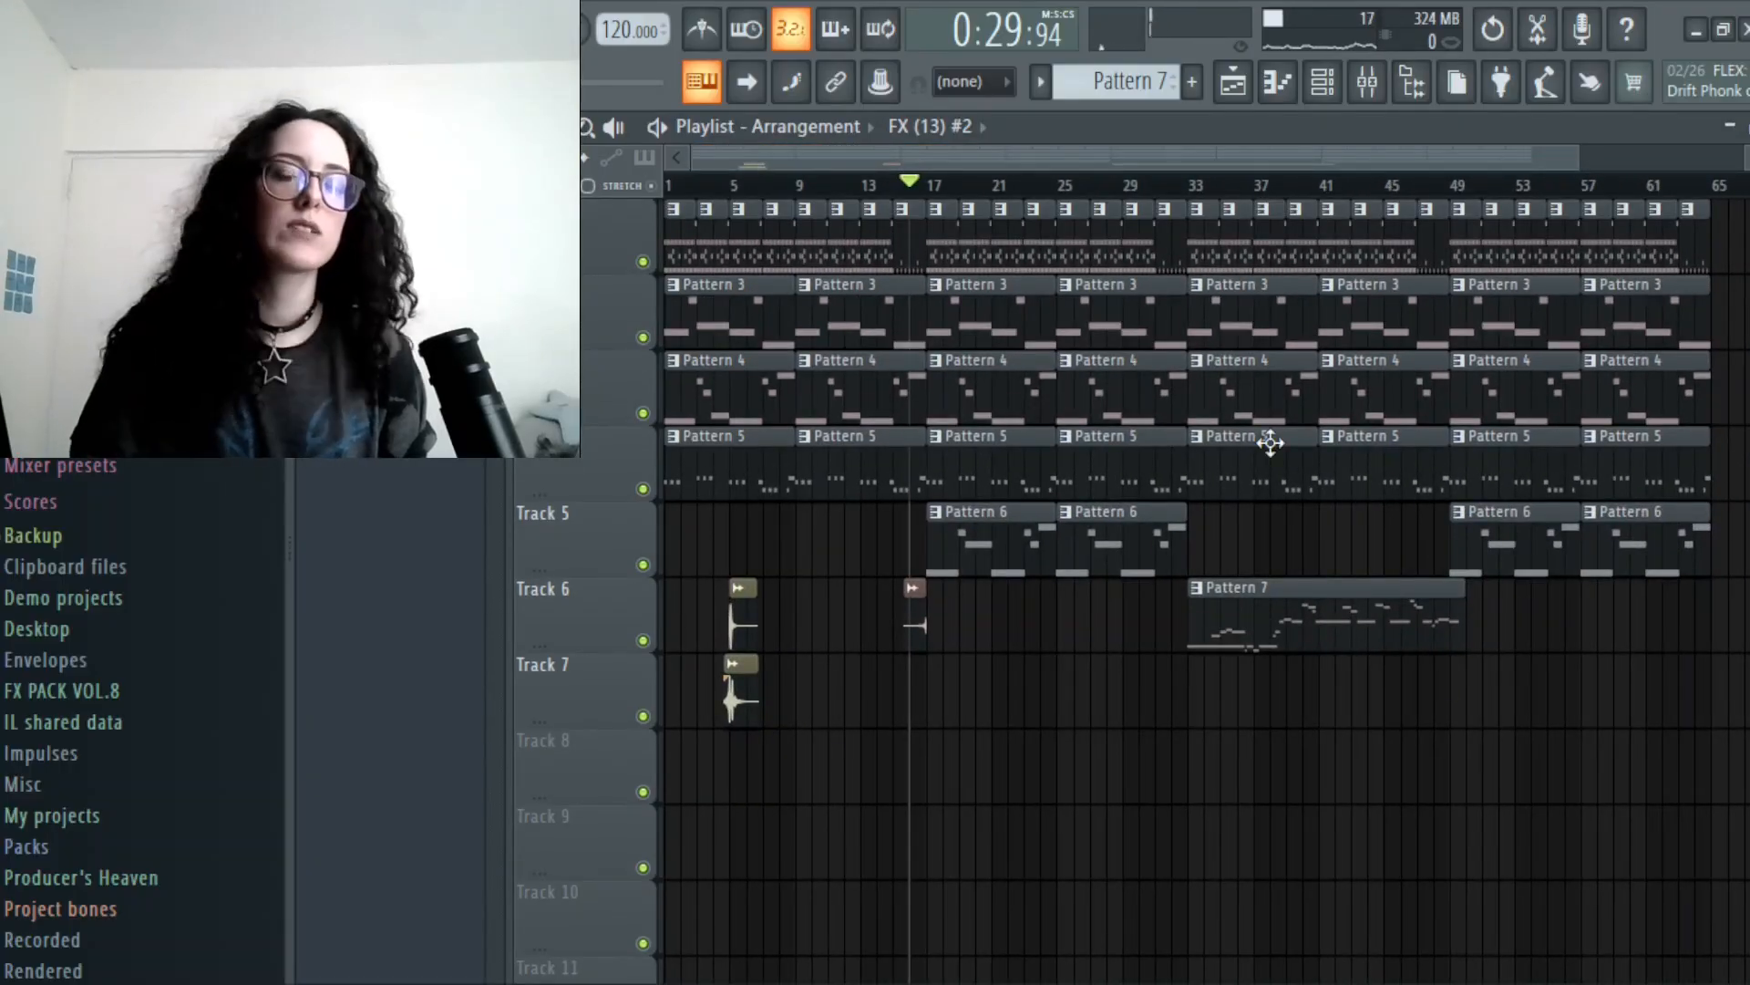